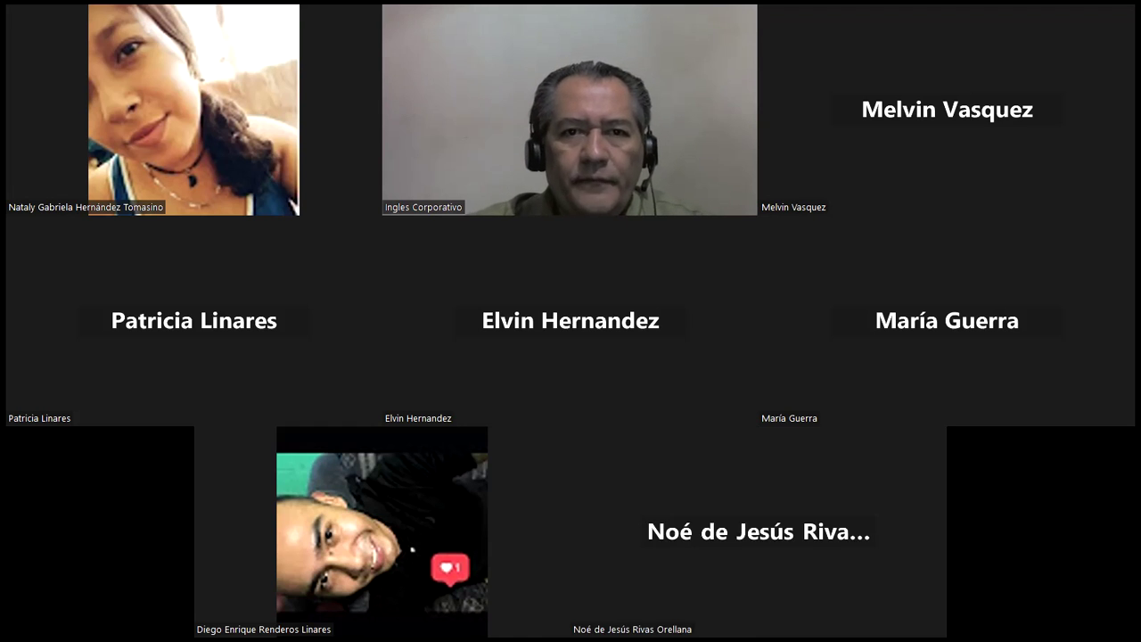
- Leave Zoom's full-screen participant gallery and return to the course lesson page
key("alt+Tab")
scroll(131, 210, "up", 1)
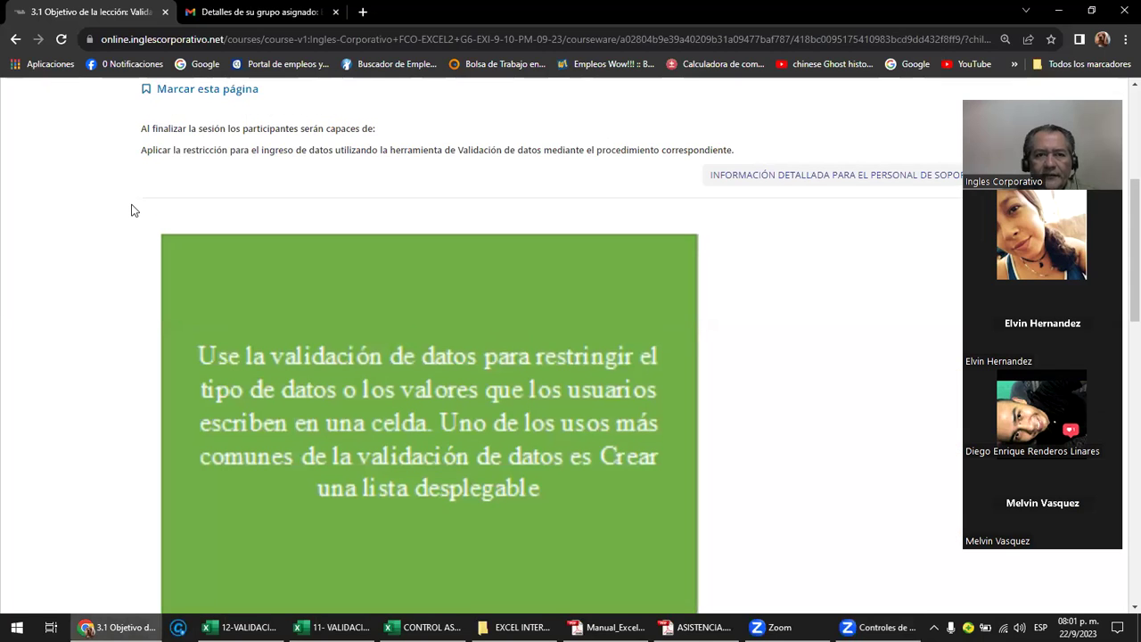
scroll(235, 293, "up", 2)
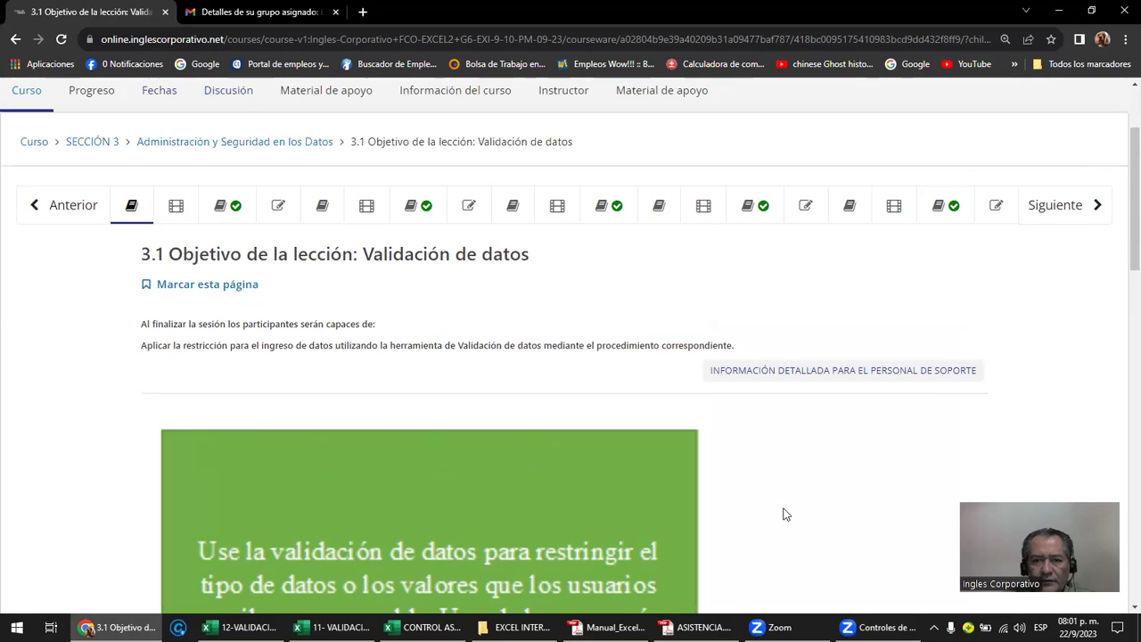
scroll(778, 505, "down", 1)
scroll(778, 504, "down", 1)
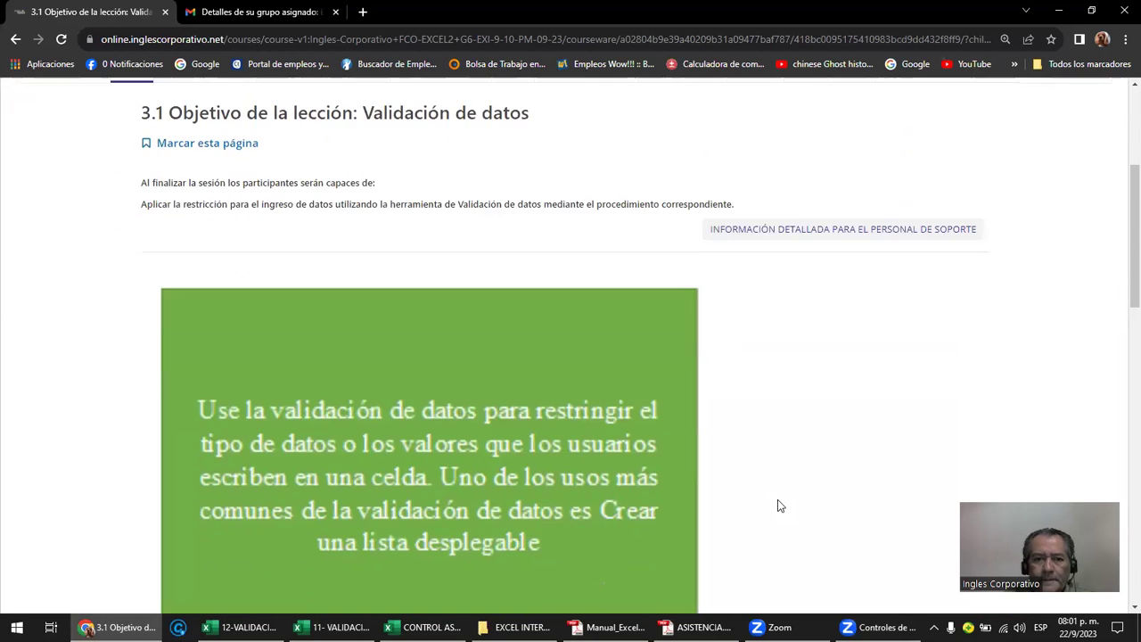
scroll(778, 504, "down", 1)
scroll(778, 504, "down", 2)
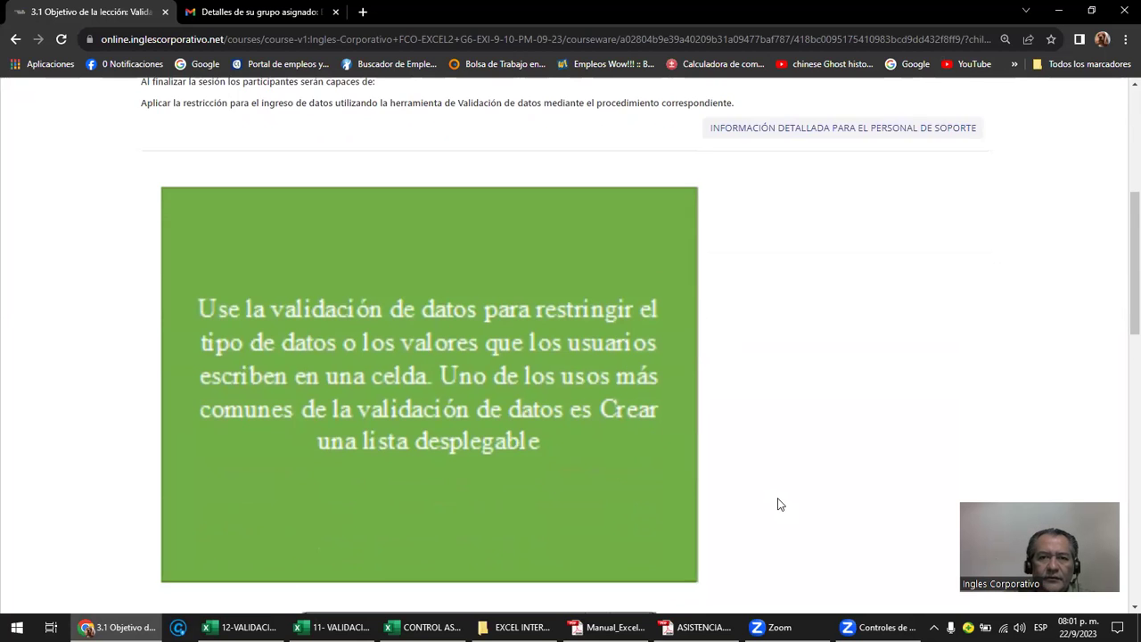
scroll(778, 504, "up", 1)
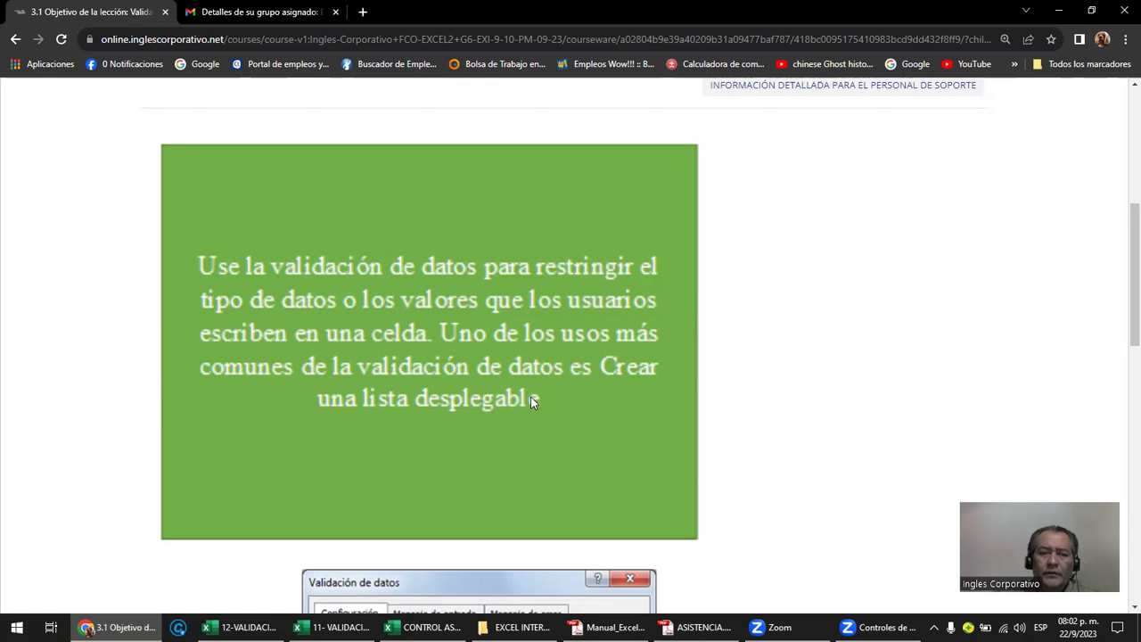
- Scroll through the lesson's whole-number 50–100 validation example, then switch to the Manual_Excel_Intermedio PDF
scroll(530, 398, "down", 1)
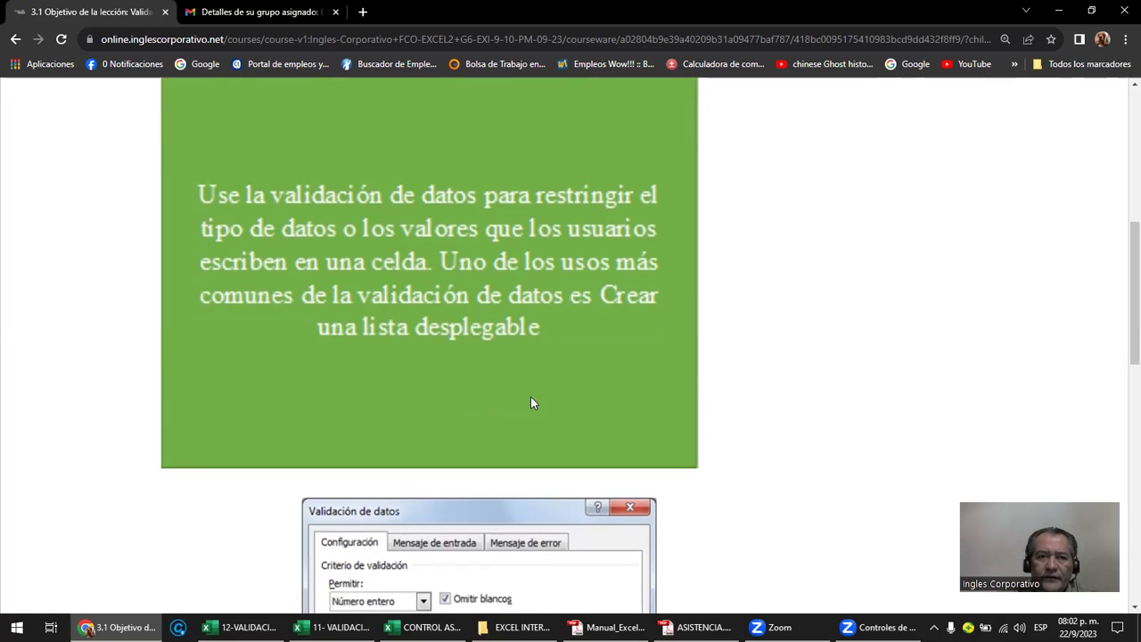
scroll(531, 403, "up", 1)
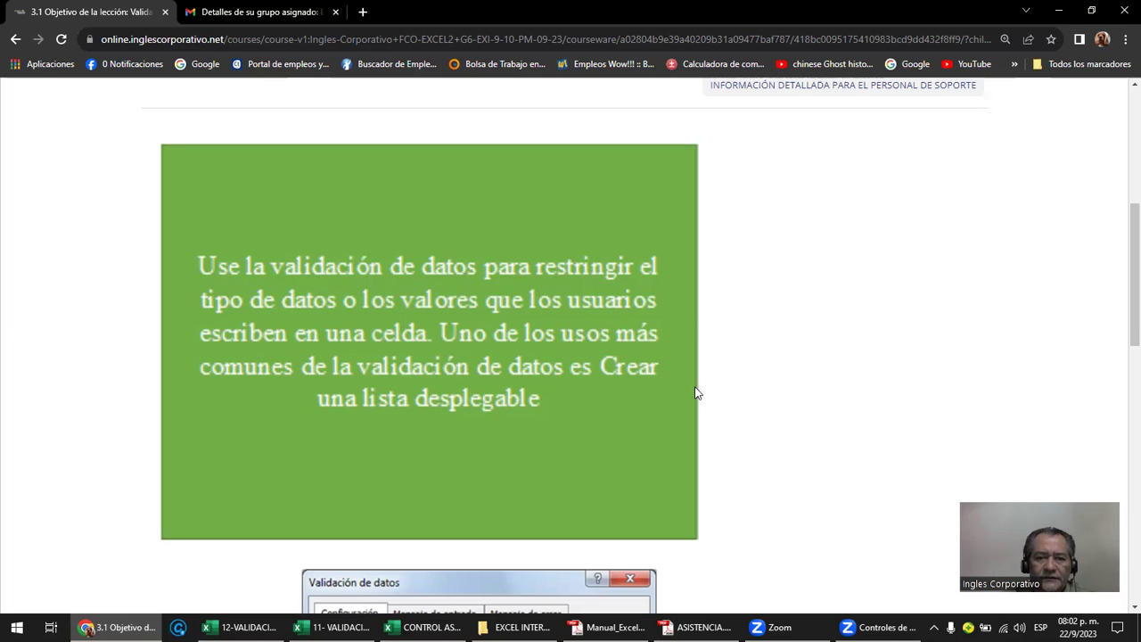
scroll(753, 381, "down", 3)
scroll(753, 382, "down", 2)
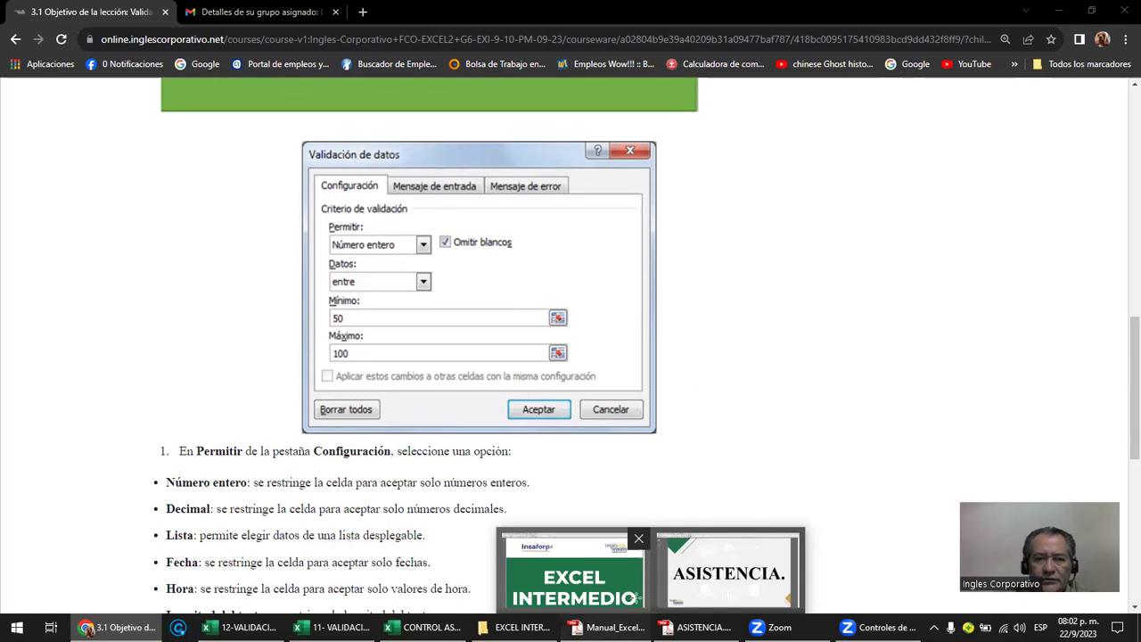
left_click(606, 626)
- Jump from the manual's table of contents to the Validación de datos chapter on page 78
scroll(686, 322, "down", 5)
scroll(703, 318, "down", 5)
scroll(703, 318, "down", 5)
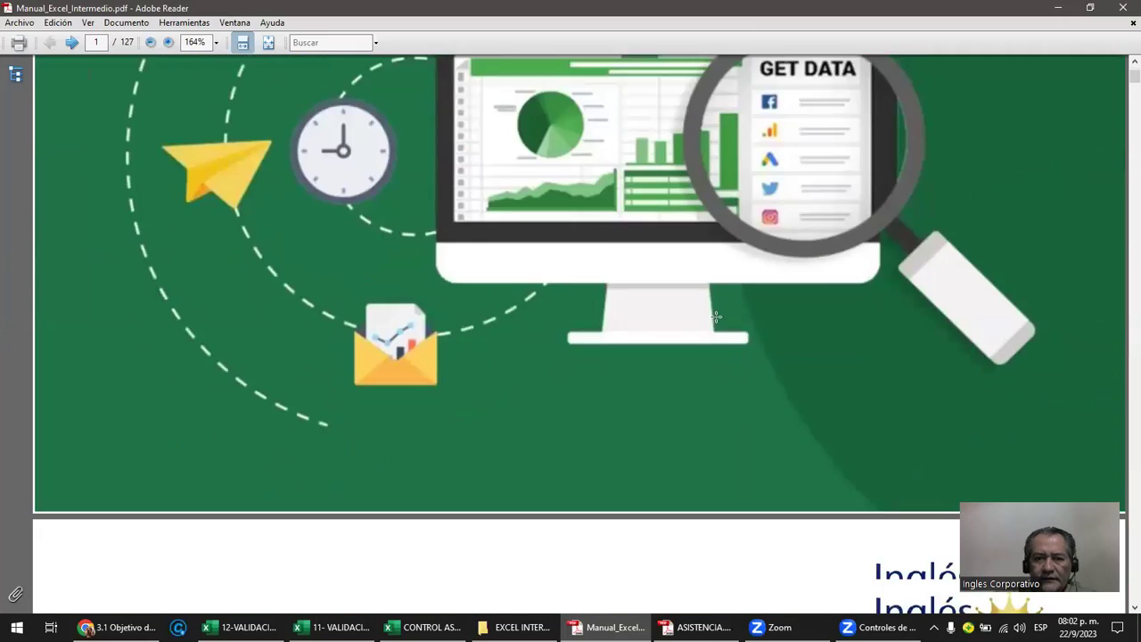
scroll(723, 321, "down", 6)
scroll(722, 320, "down", 5)
scroll(720, 321, "down", 3)
scroll(720, 322, "down", 3)
scroll(720, 321, "down", 1)
scroll(720, 321, "down", 2)
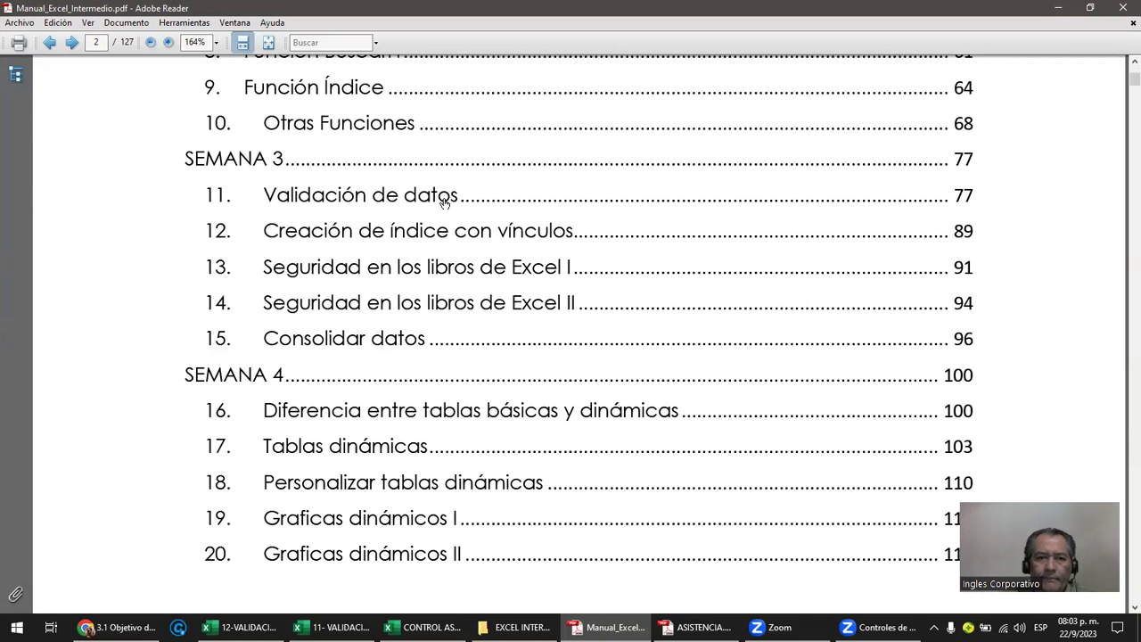
left_click(443, 203)
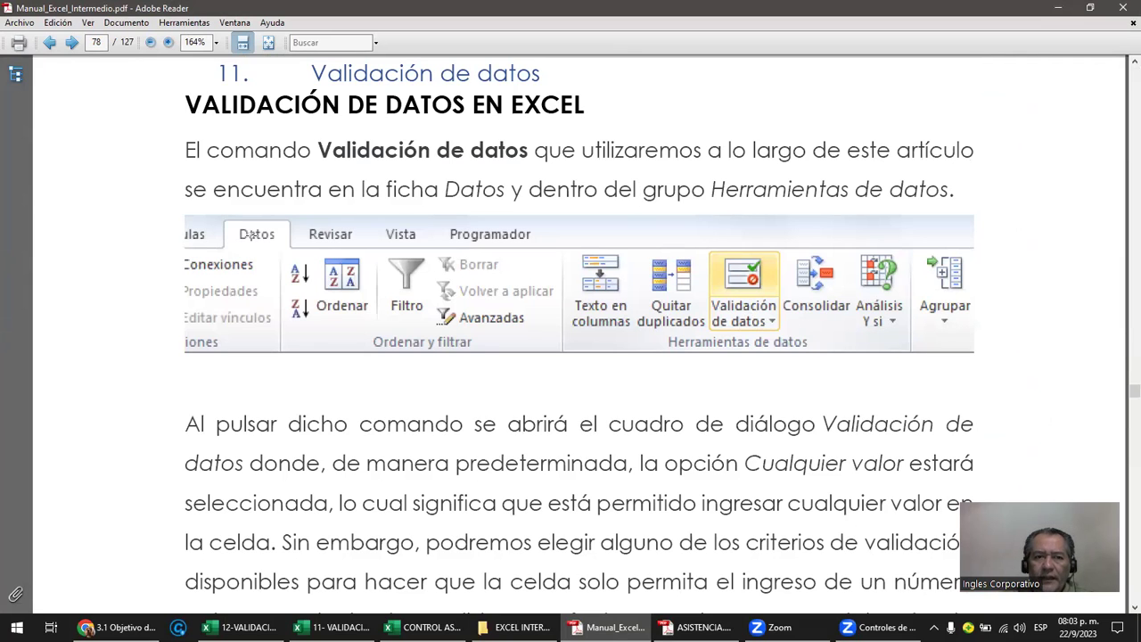
- Mark the Datos tab and Validación de datos button in the ribbon image, then reach page 79
left_click(255, 234)
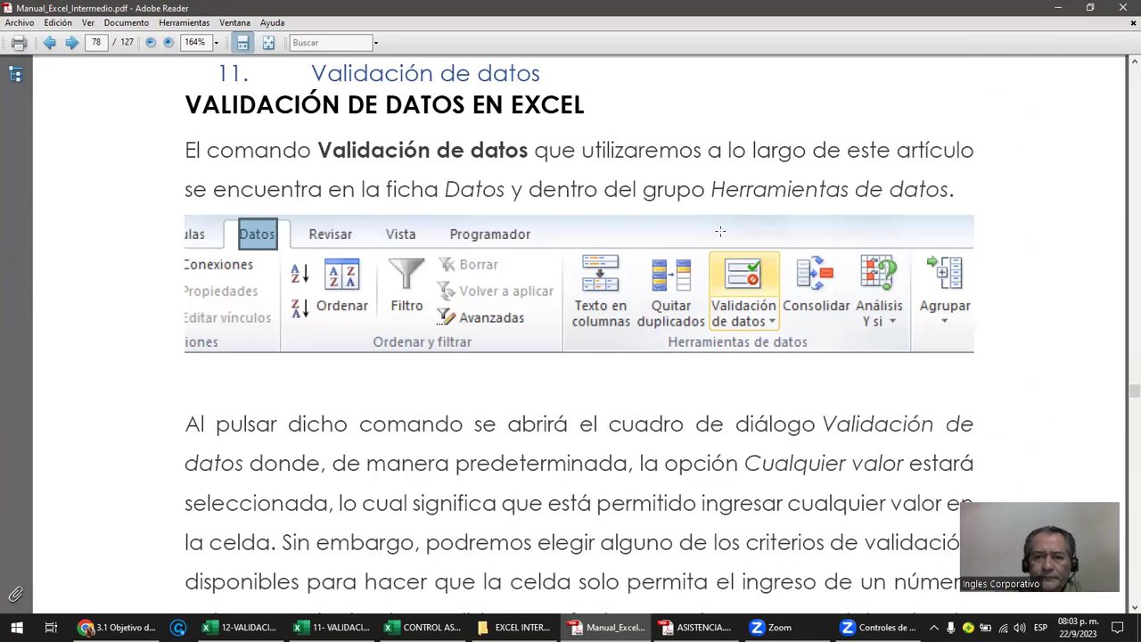
left_click_drag(705, 228, 791, 351)
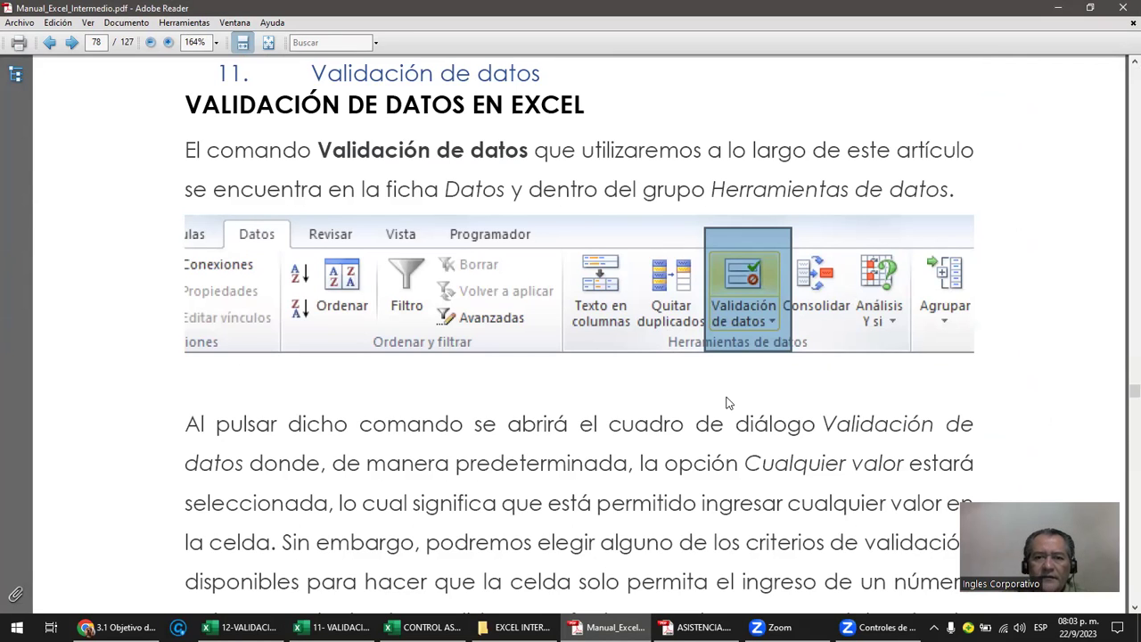
scroll(726, 401, "down", 5)
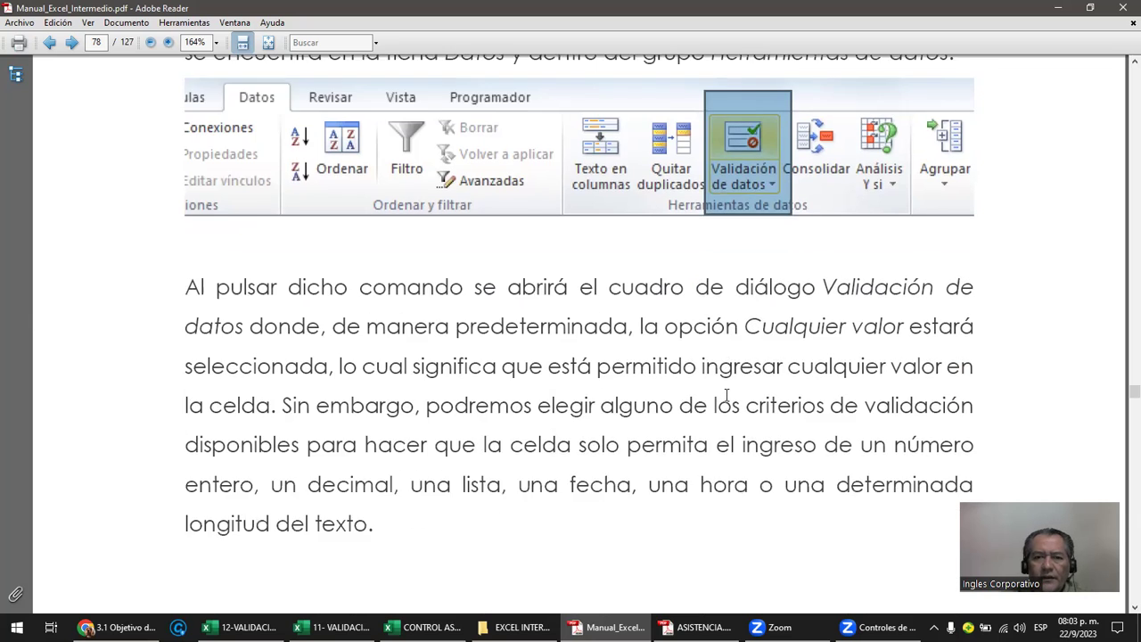
scroll(727, 395, "down", 2)
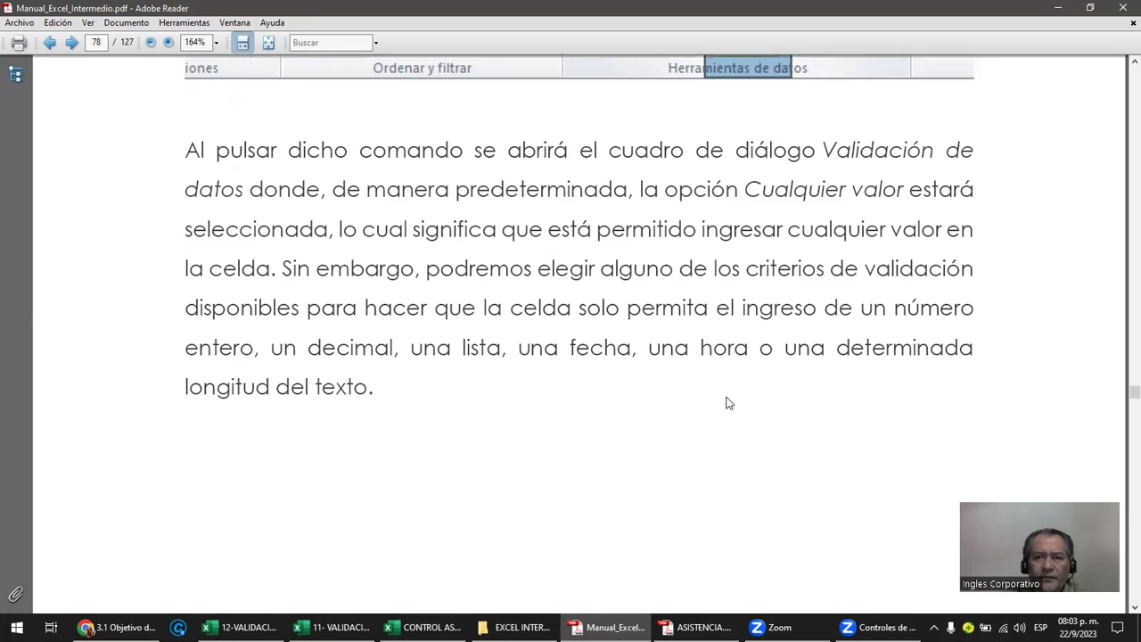
scroll(726, 403, "down", 1)
scroll(726, 403, "up", 1)
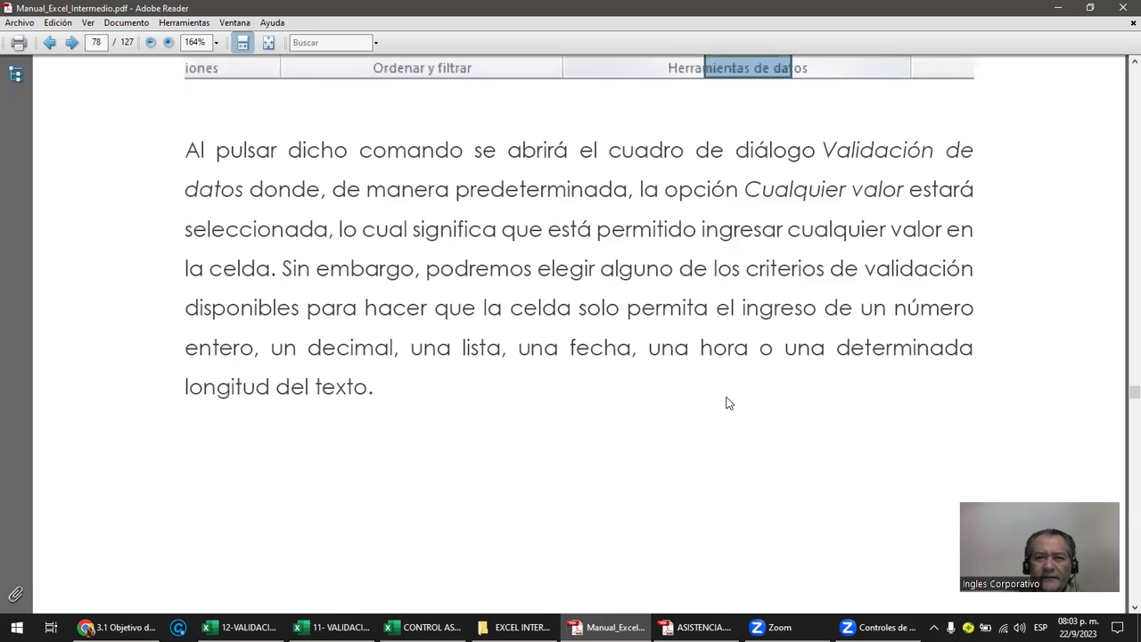
scroll(727, 402, "down", 2)
scroll(726, 403, "down", 3)
scroll(726, 403, "down", 4)
scroll(726, 403, "down", 4)
scroll(726, 403, "down", 9)
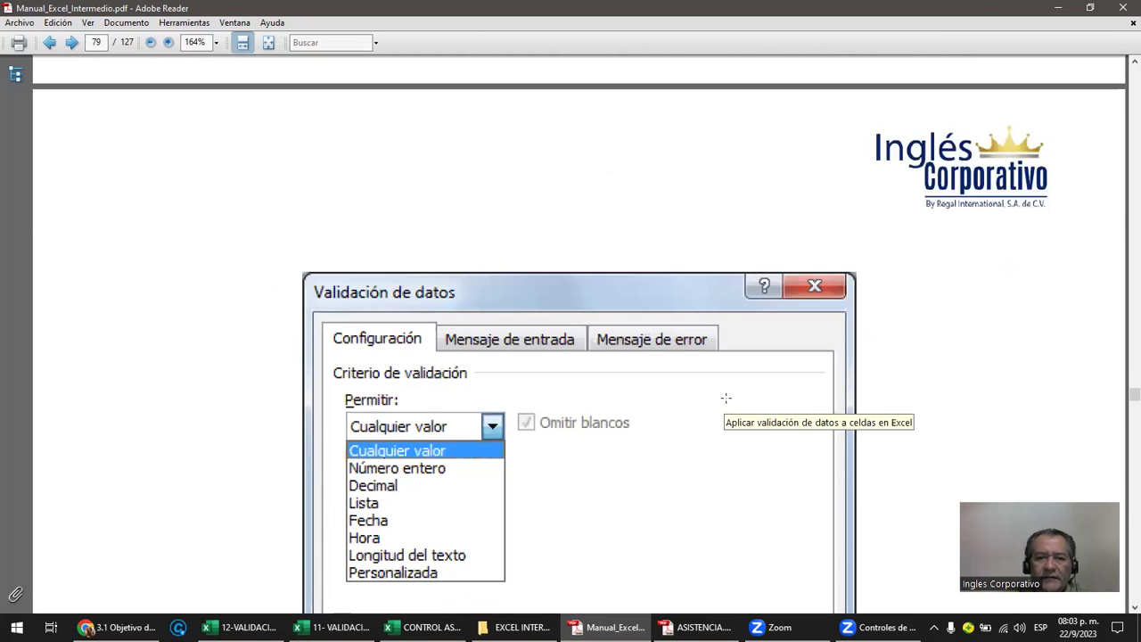
scroll(727, 401, "down", 3)
scroll(726, 398, "down", 2)
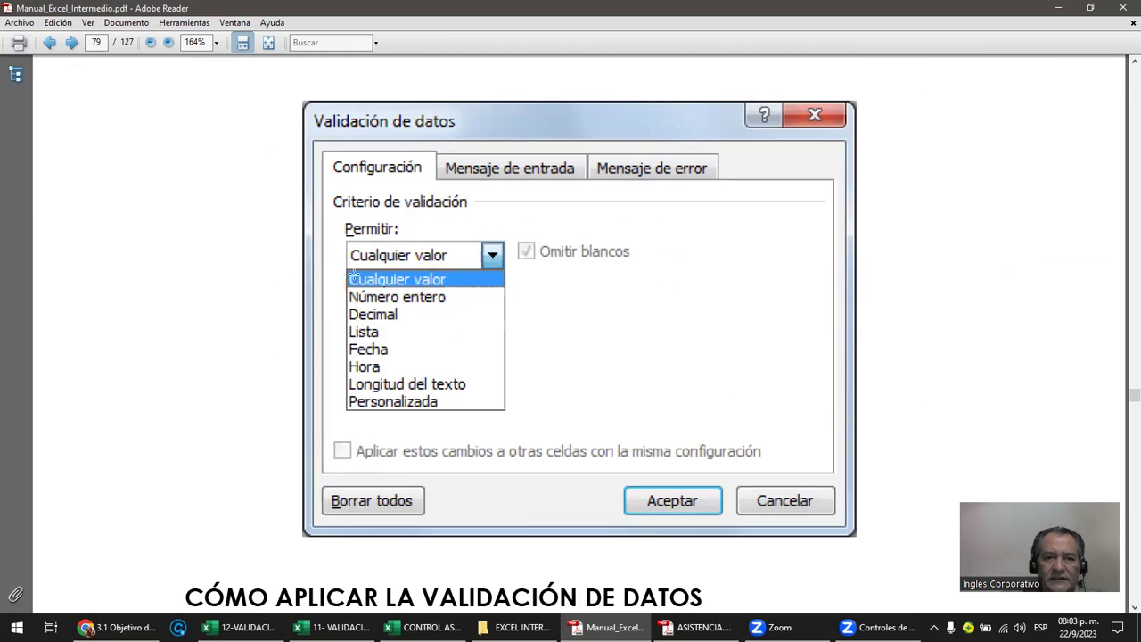
left_click(512, 281)
left_click(558, 278)
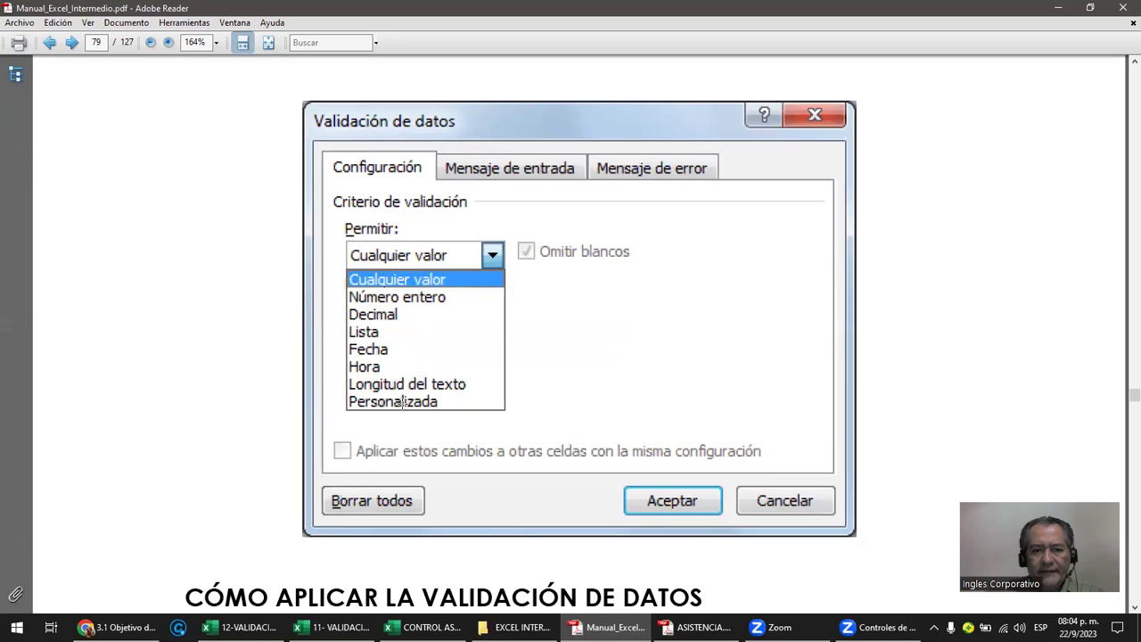
- Mark the Personalizada option and the Mensaje de entrada tab in the dialog screenshot
left_click_drag(403, 402, 324, 403)
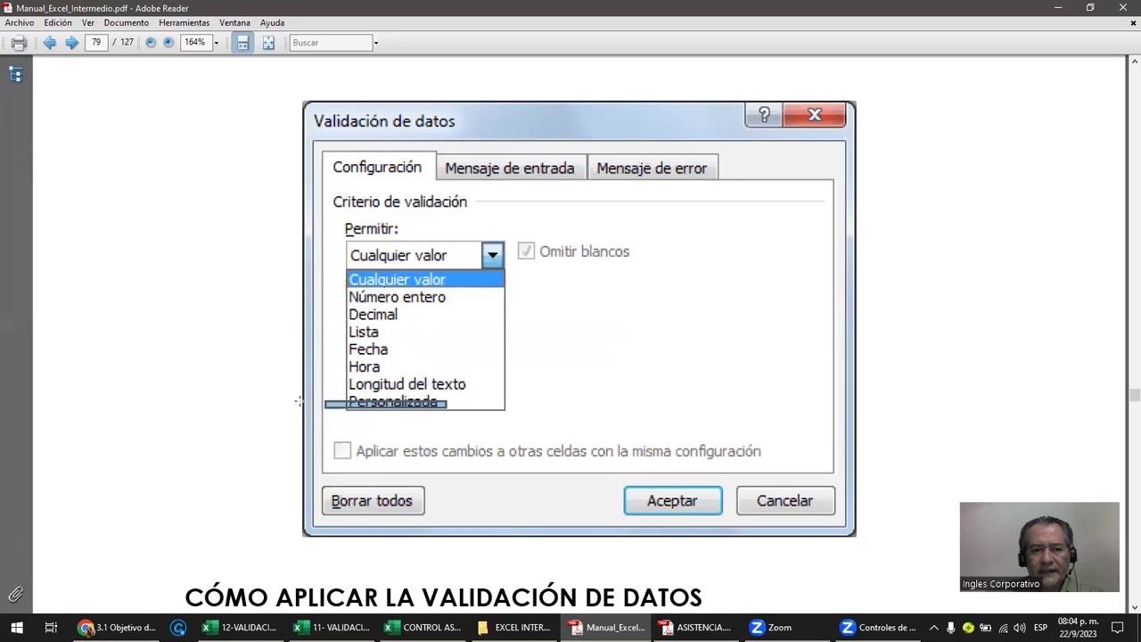
left_click(300, 401)
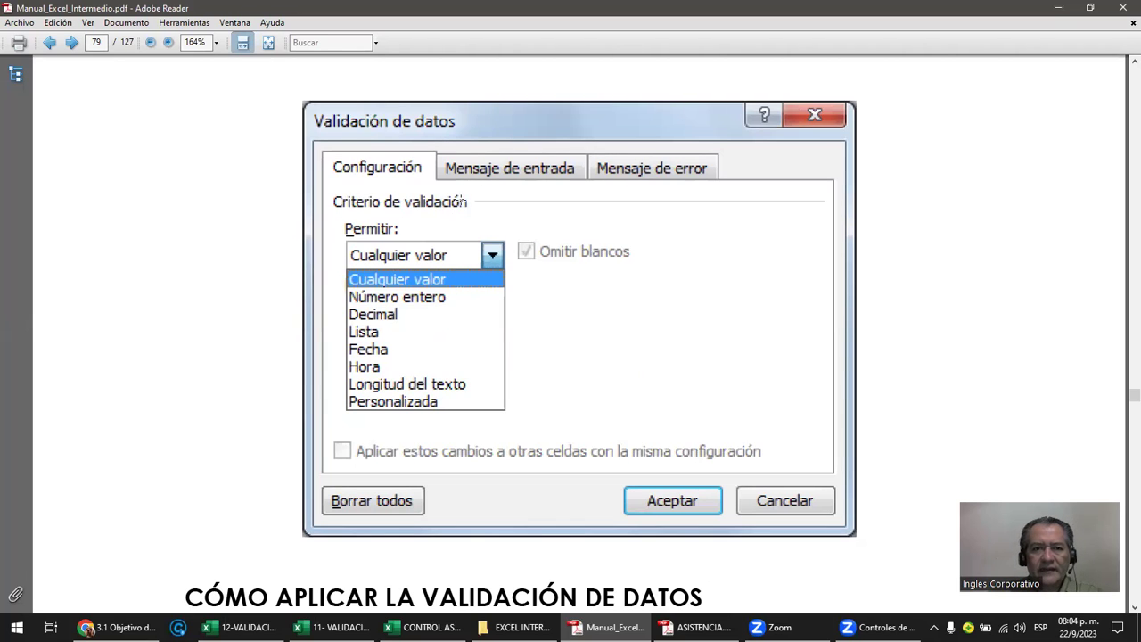
left_click_drag(469, 136, 563, 207)
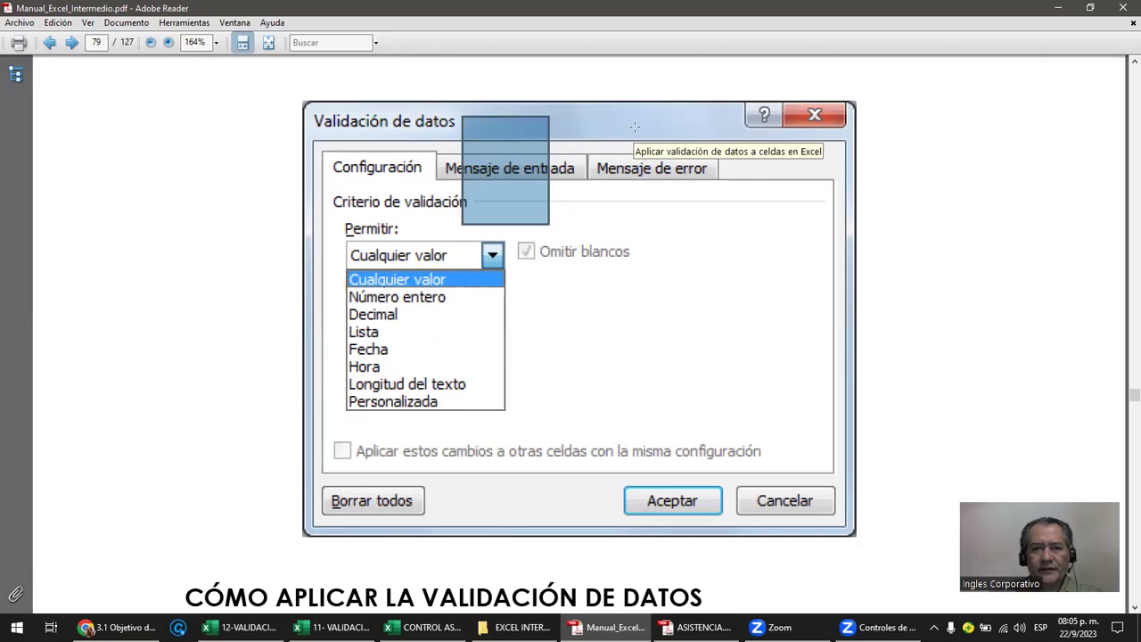
- Mark the Mensaje de error tab in the page 79 dialog screenshot
left_click_drag(629, 125, 675, 236)
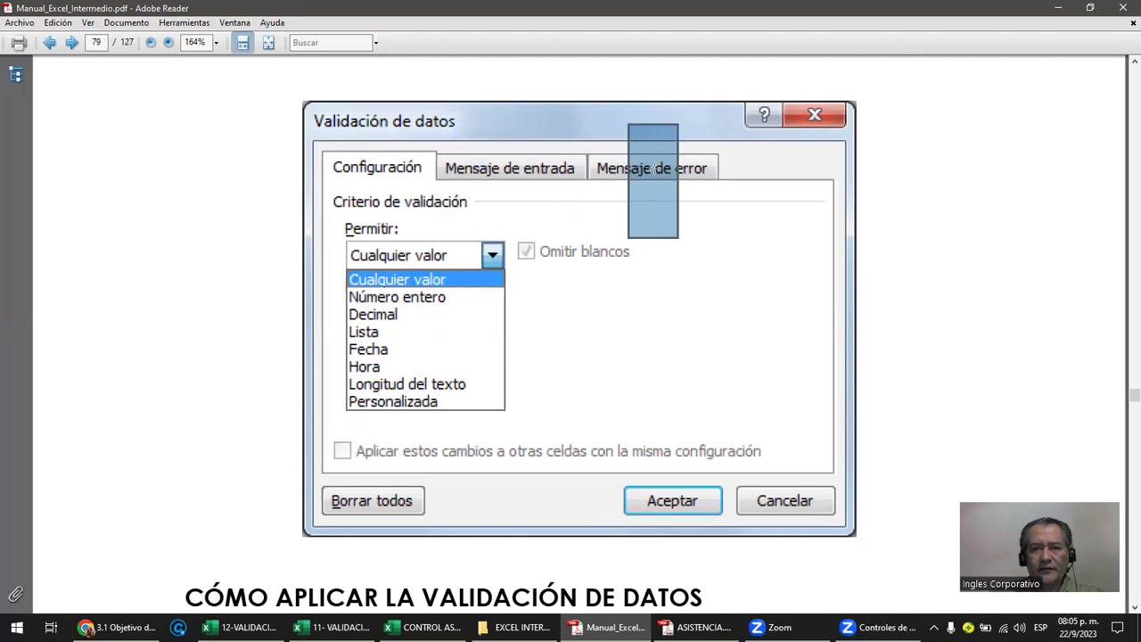
left_click_drag(636, 144, 739, 217)
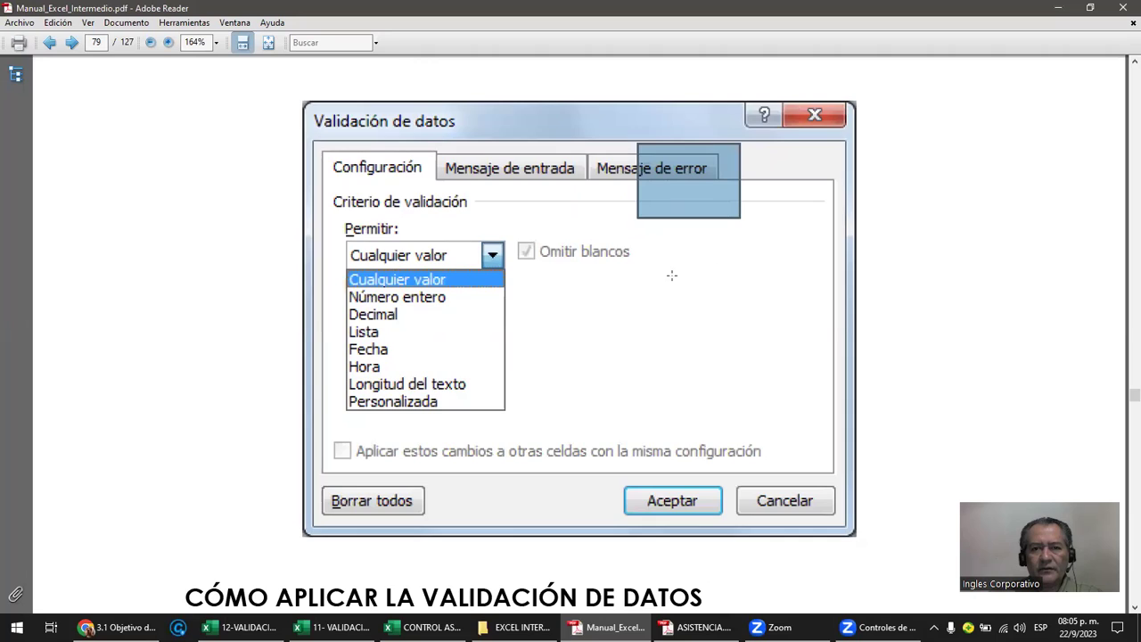
left_click(669, 282)
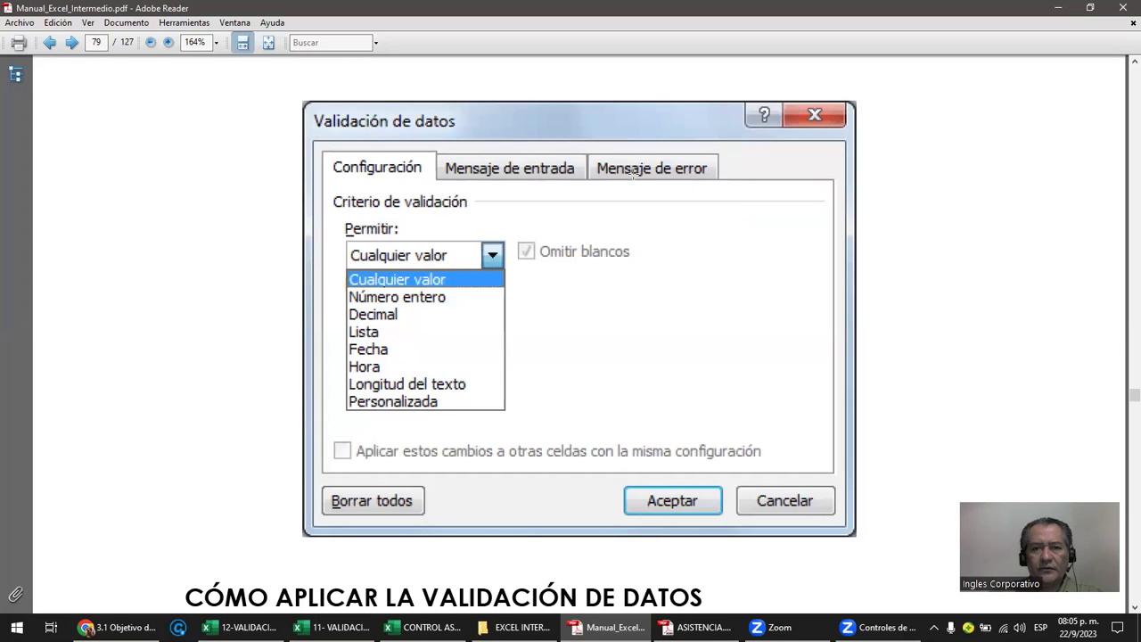
left_click_drag(635, 129, 679, 231)
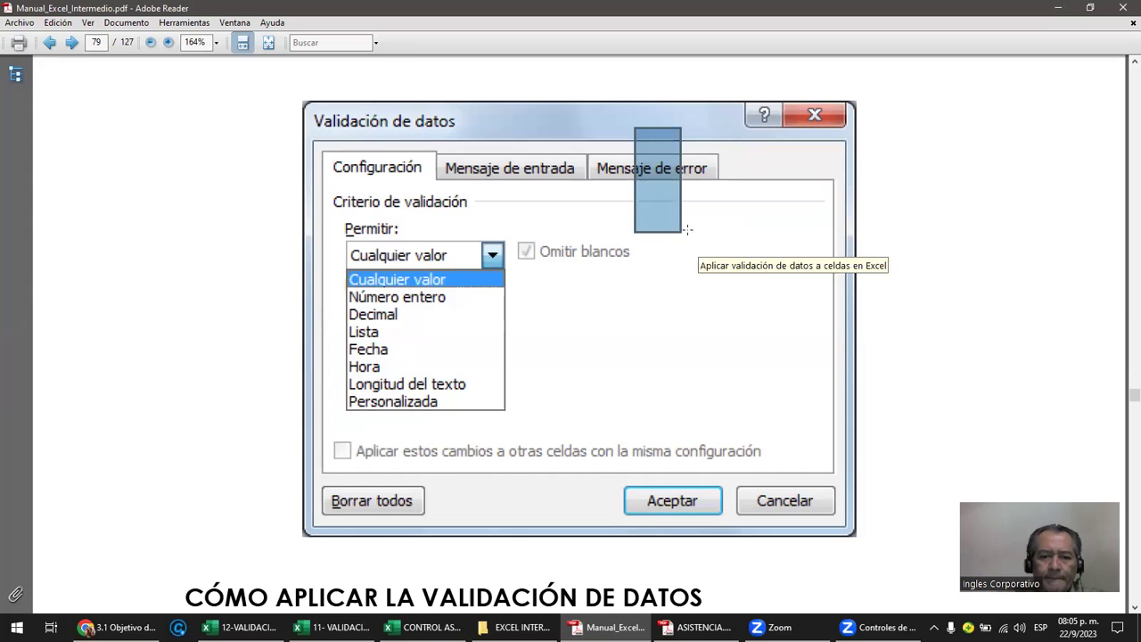
scroll(675, 292, "down", 3)
- Move past the selected-column example to the 'La opción Omitir blancos' heading on page 80
scroll(674, 292, "down", 2)
scroll(675, 293, "down", 3)
scroll(675, 293, "up", 3)
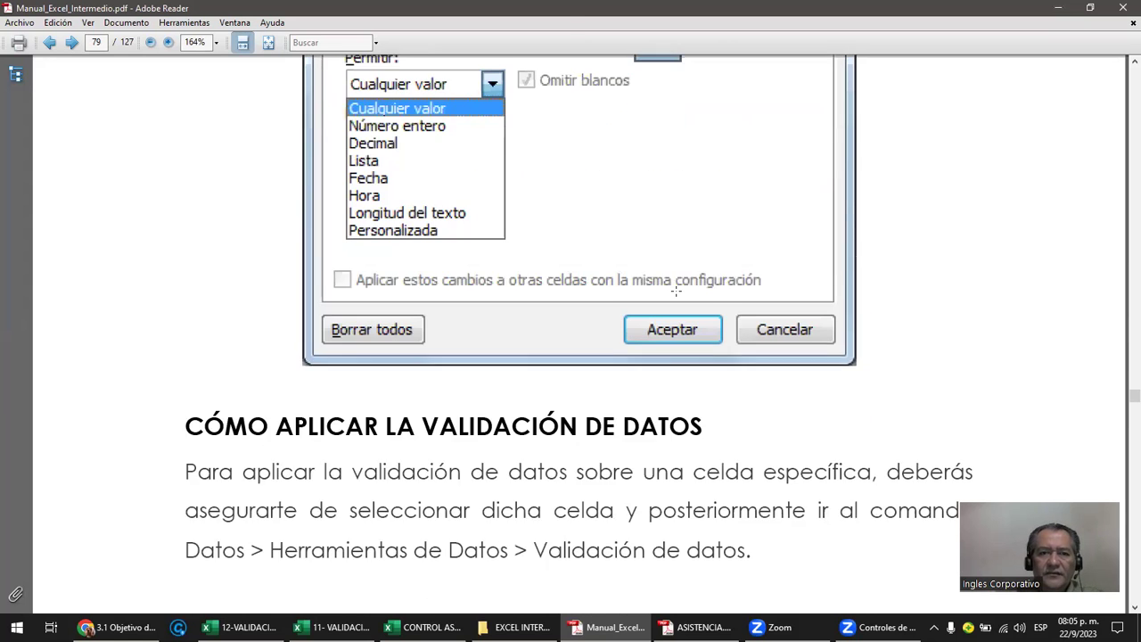
scroll(623, 240, "up", 2)
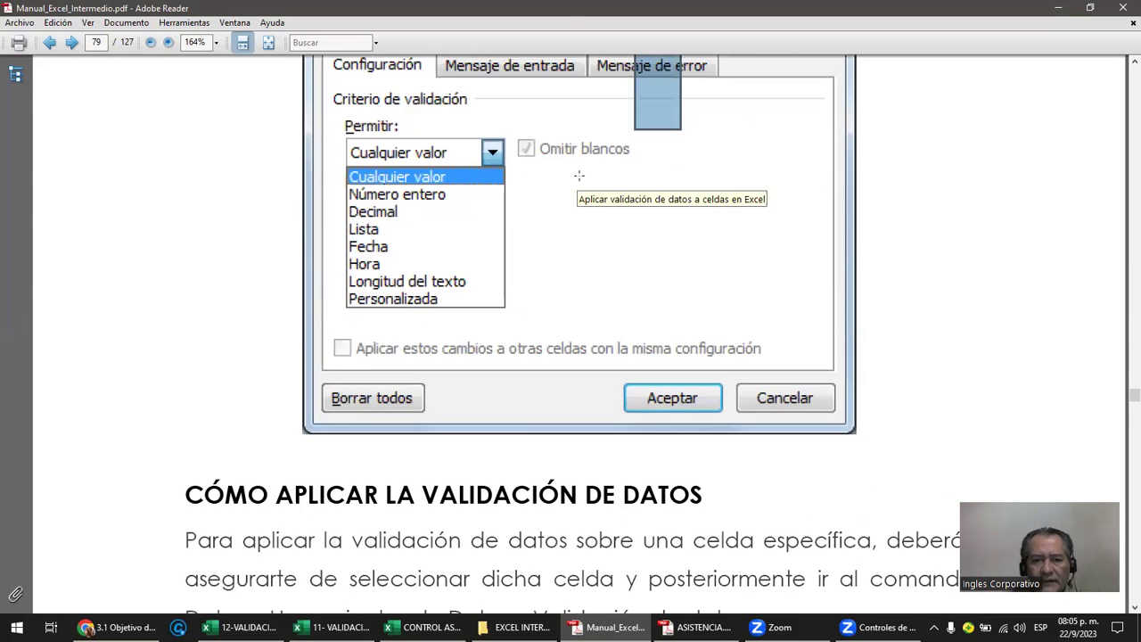
scroll(581, 182, "down", 3)
scroll(585, 190, "down", 6)
scroll(586, 191, "down", 8)
scroll(588, 198, "down", 4)
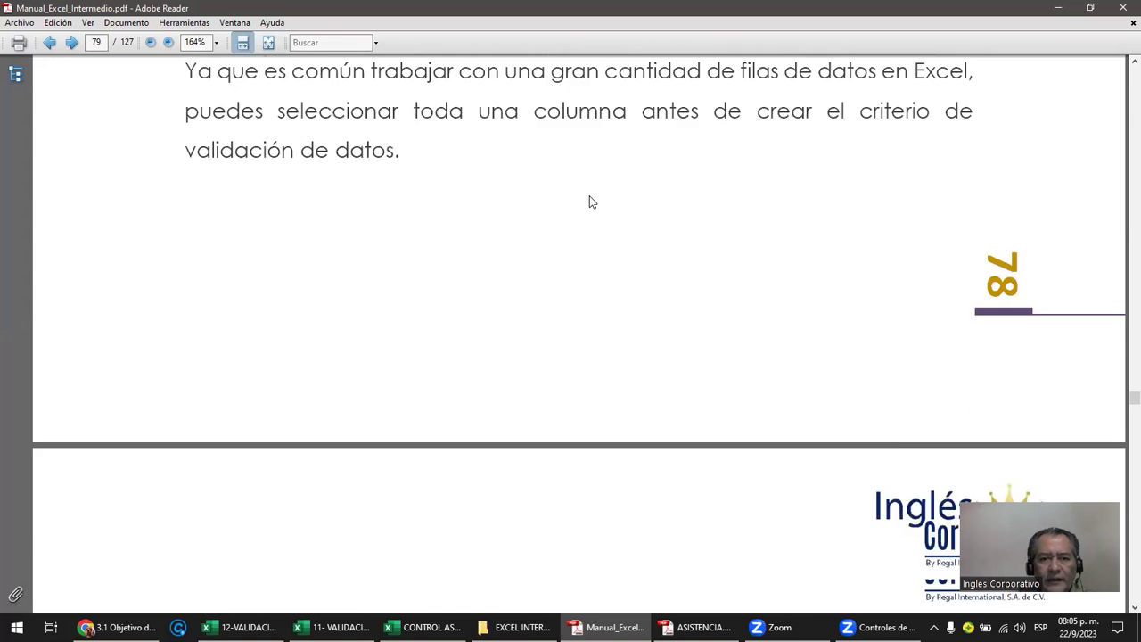
scroll(588, 196, "down", 8)
scroll(589, 196, "down", 3)
scroll(588, 196, "down", 3)
scroll(589, 195, "down", 1)
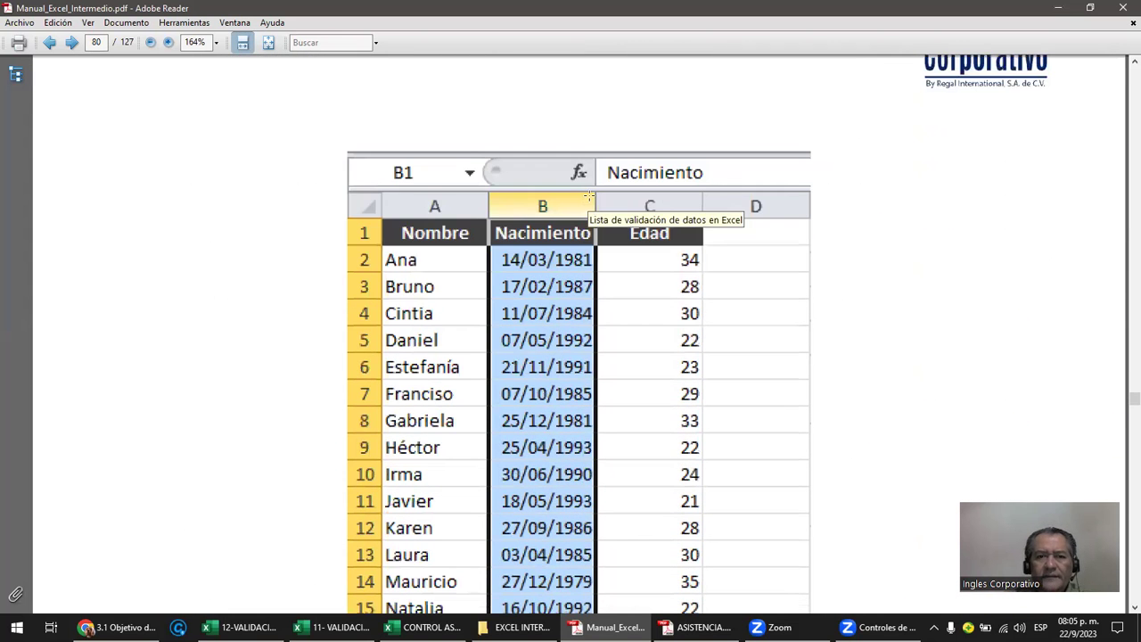
scroll(588, 196, "down", 1)
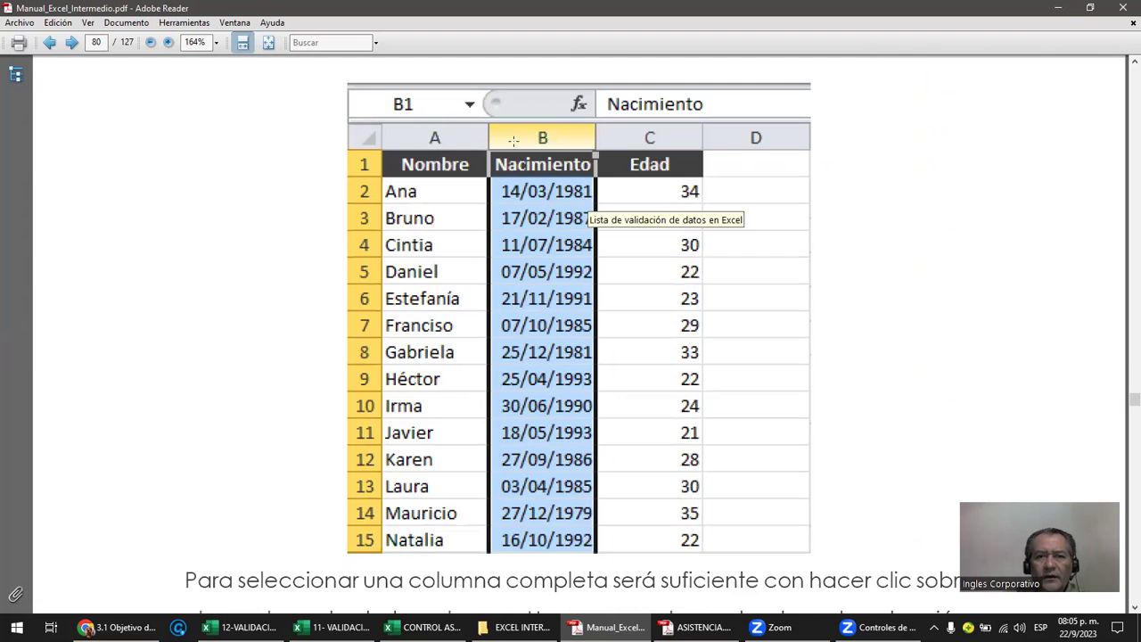
left_click(424, 114)
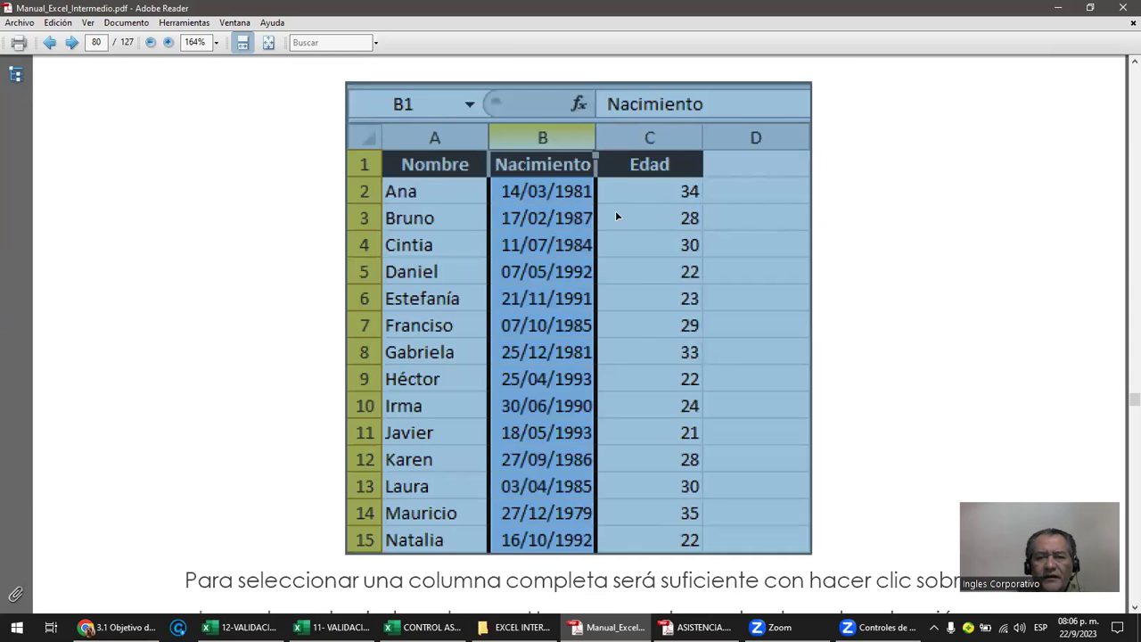
scroll(607, 216, "down", 1)
scroll(608, 216, "down", 5)
scroll(610, 221, "down", 3)
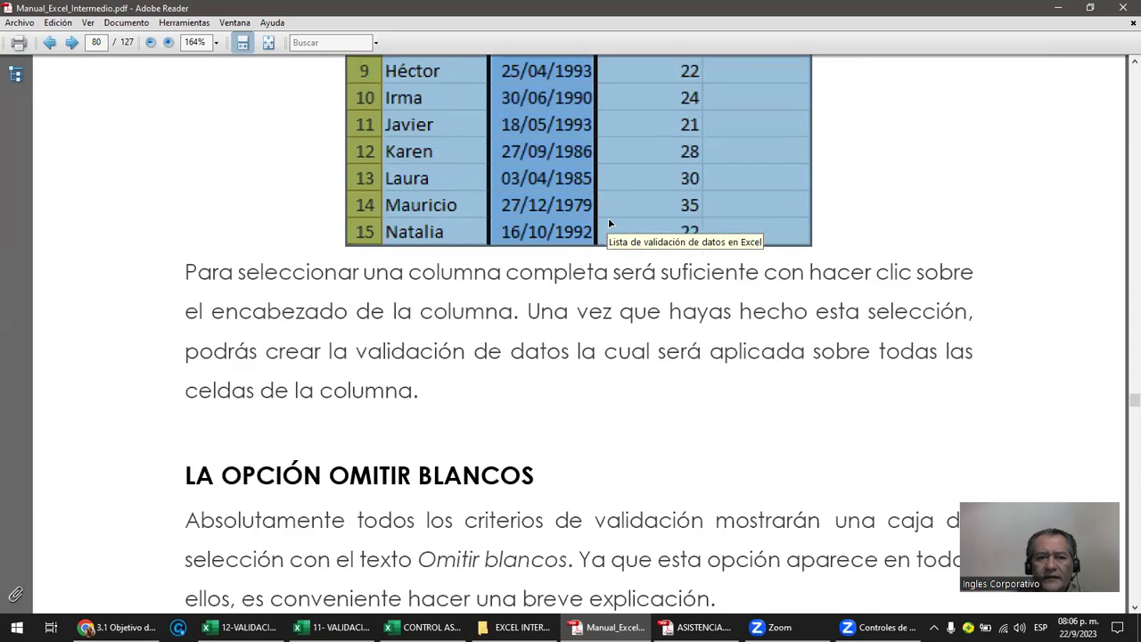
scroll(610, 223, "down", 3)
- Mark the Omitir blancos checkbox in the page 80 dialog image
scroll(609, 223, "down", 2)
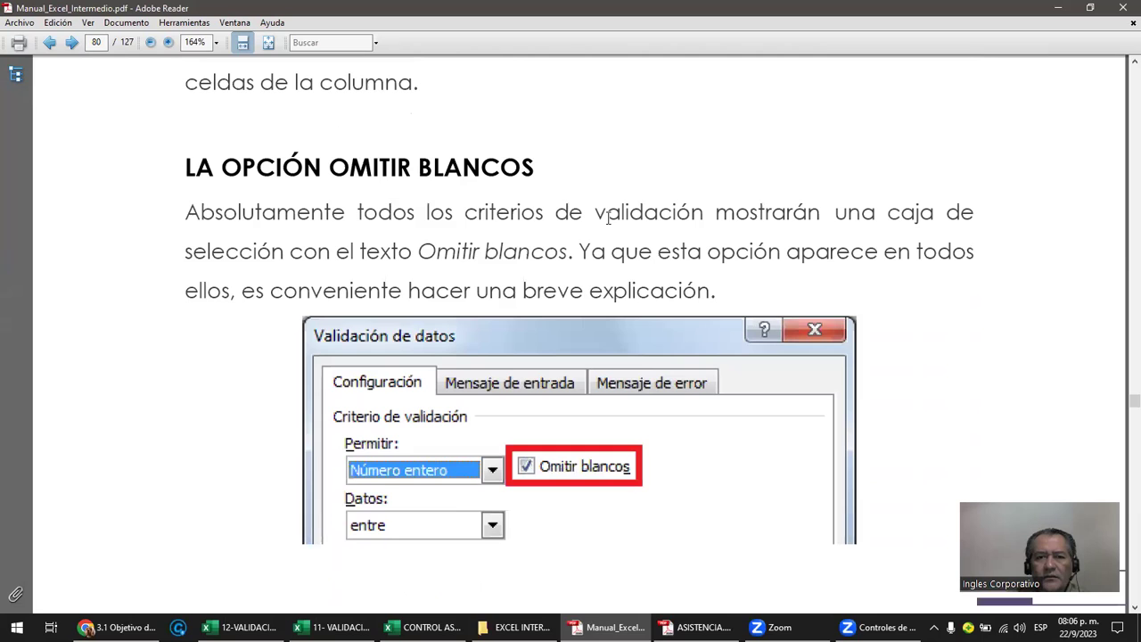
scroll(608, 216, "down", 1)
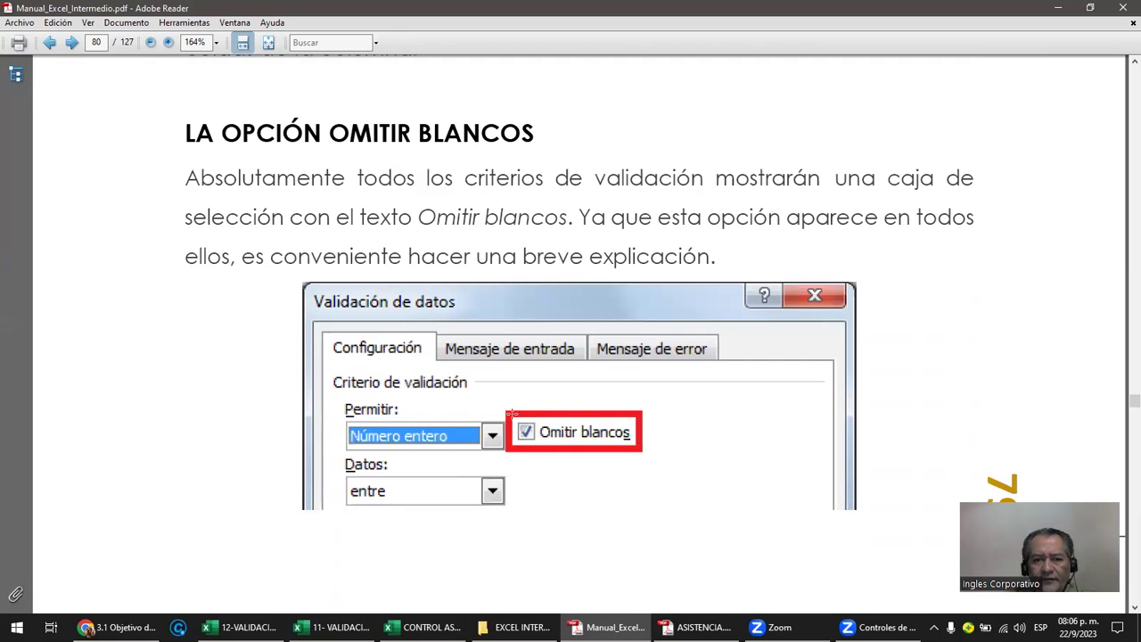
mouse_move(506, 393)
left_mouse_down()
mouse_move(584, 477)
mouse_move(657, 480)
left_mouse_up()
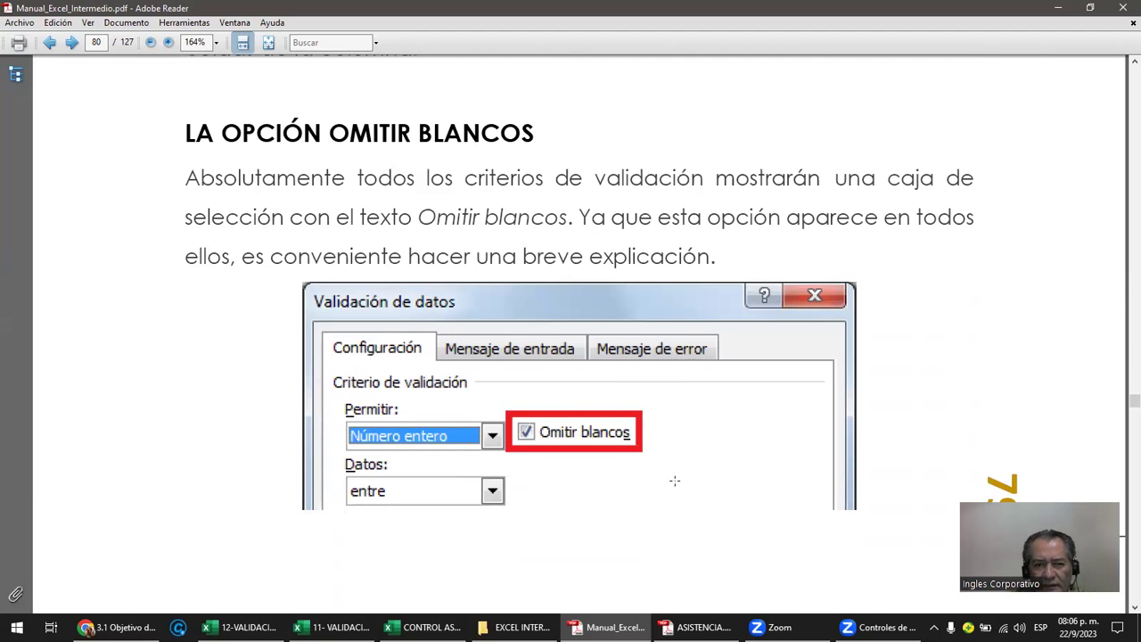
left_click(585, 455)
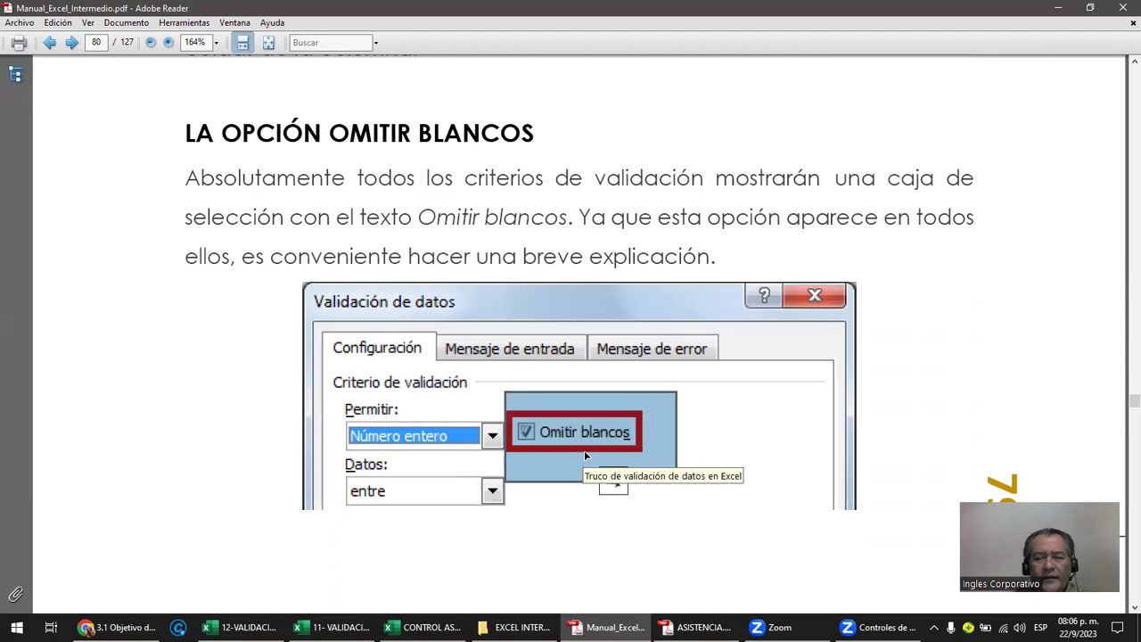
scroll(585, 452, "up", 2)
scroll(585, 452, "up", 5)
scroll(585, 452, "up", 5)
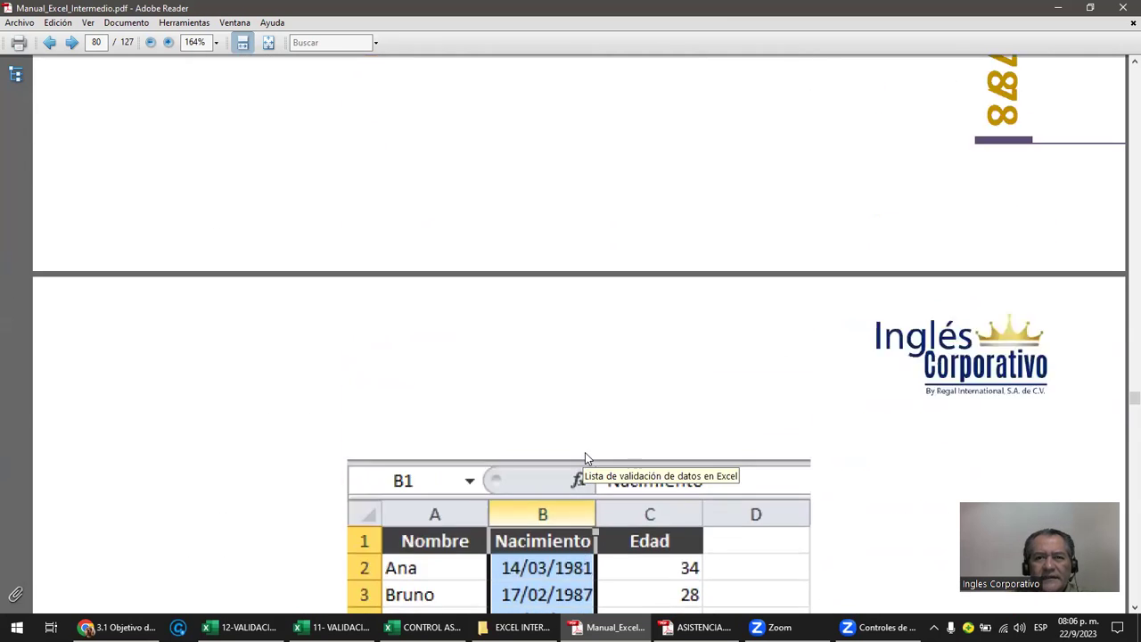
scroll(585, 452, "up", 3)
scroll(585, 454, "up", 5)
scroll(584, 455, "up", 5)
scroll(585, 455, "up", 2)
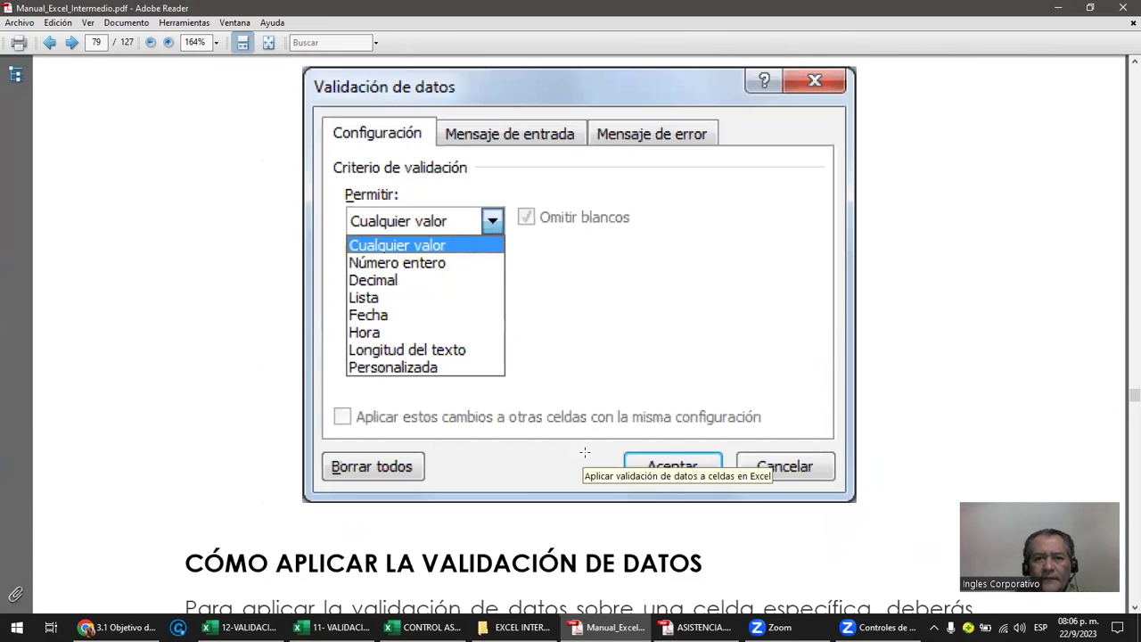
left_click_drag(509, 188, 635, 285)
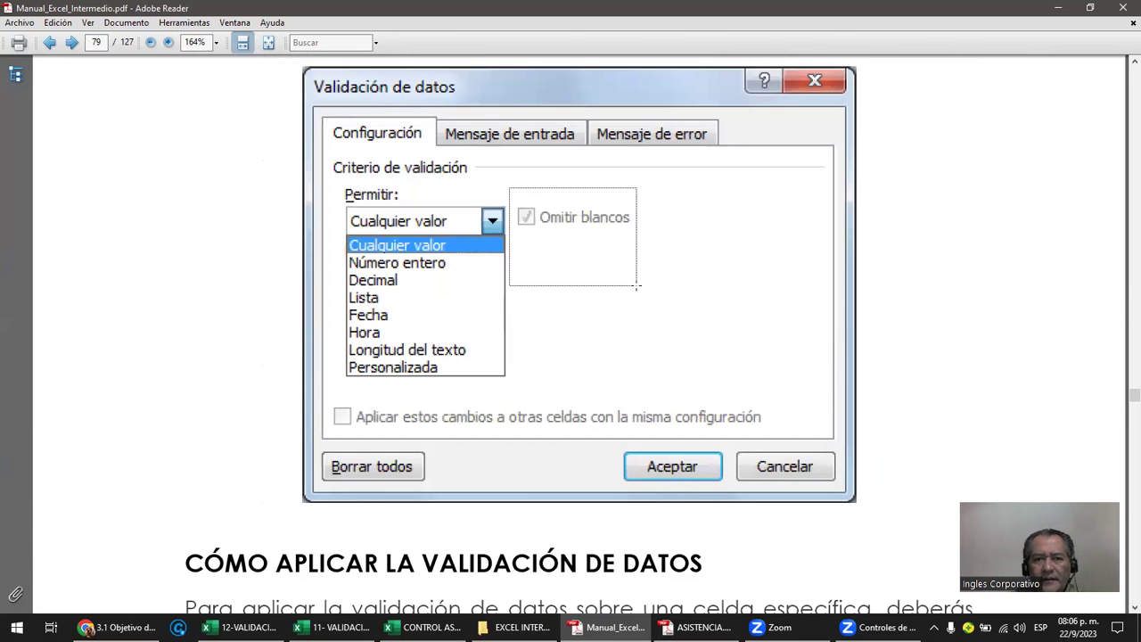
- Highlight the words 'Omitir blancos' in the explanatory paragraph
scroll(632, 294, "down", 2)
scroll(628, 303, "down", 5)
scroll(624, 312, "down", 4)
scroll(622, 322, "down", 4)
scroll(621, 322, "down", 4)
scroll(618, 321, "down", 4)
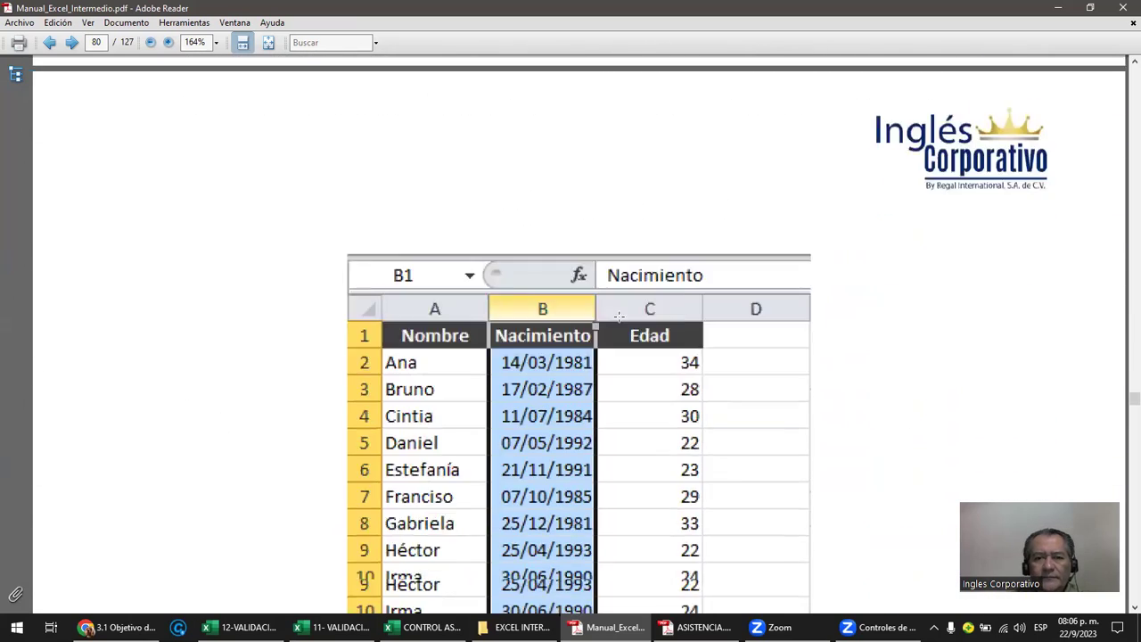
scroll(618, 321, "down", 4)
scroll(618, 318, "down", 6)
scroll(617, 318, "down", 4)
scroll(618, 318, "down", 2)
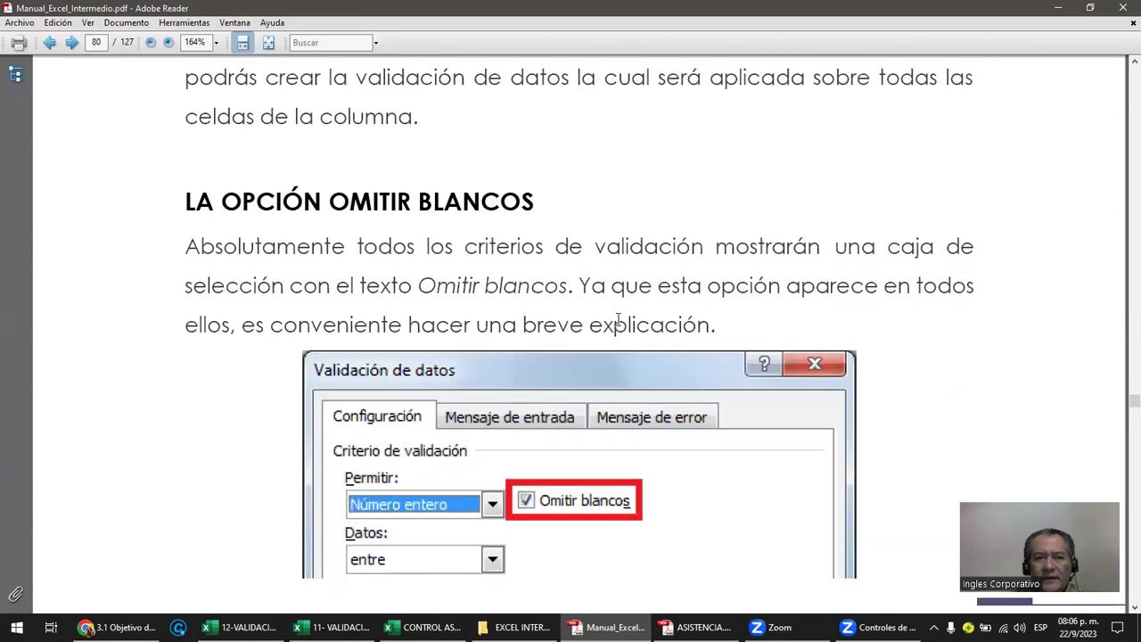
scroll(618, 319, "down", 1)
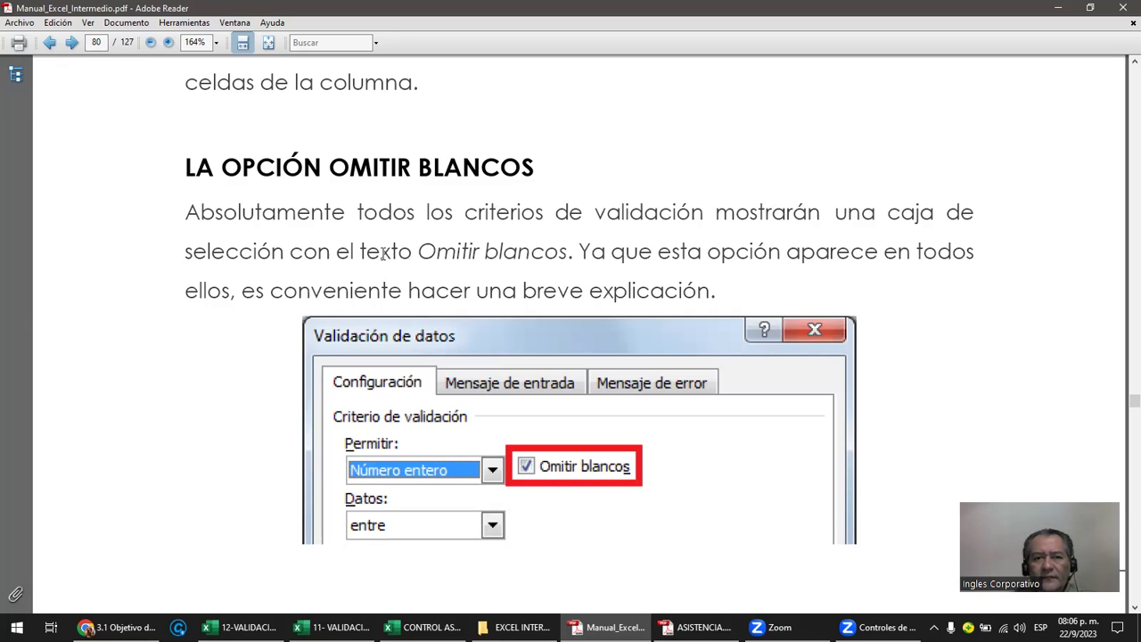
left_click_drag(414, 251, 567, 253)
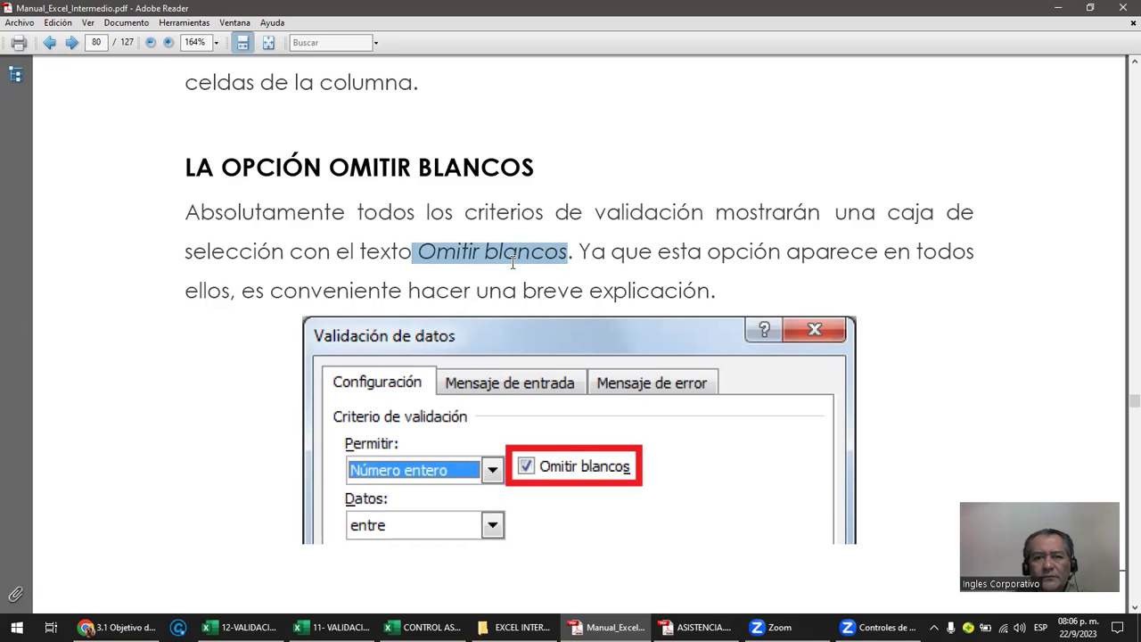
- Continue to page 81's explanation that Omitir blancos is on by default
scroll(512, 261, "down", 3)
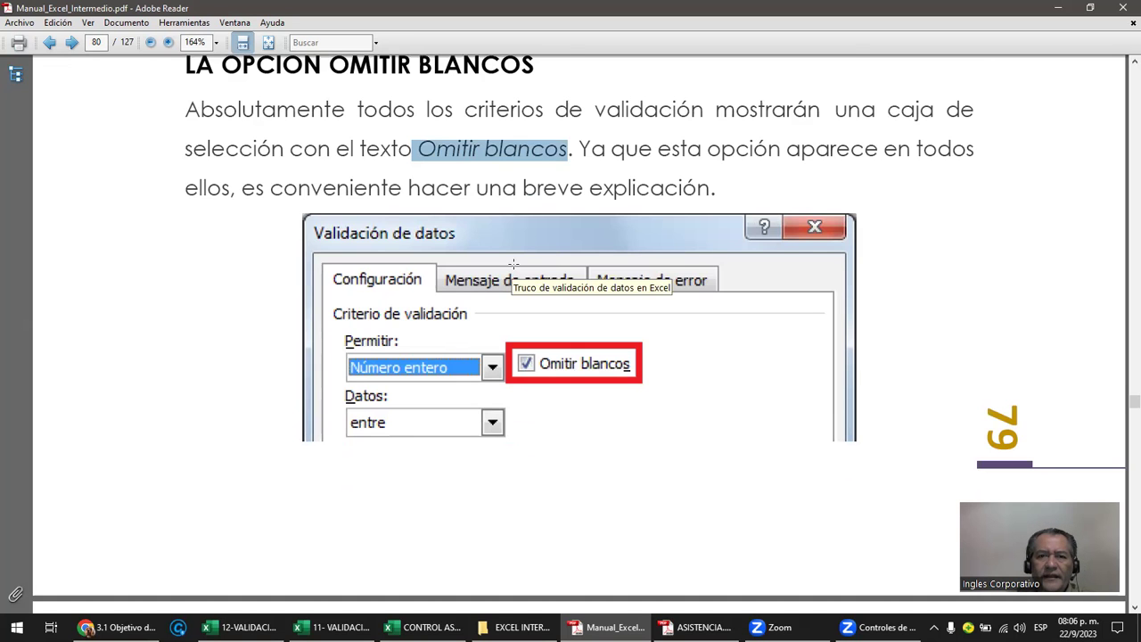
scroll(513, 264, "down", 6)
scroll(513, 264, "down", 3)
scroll(513, 264, "down", 3)
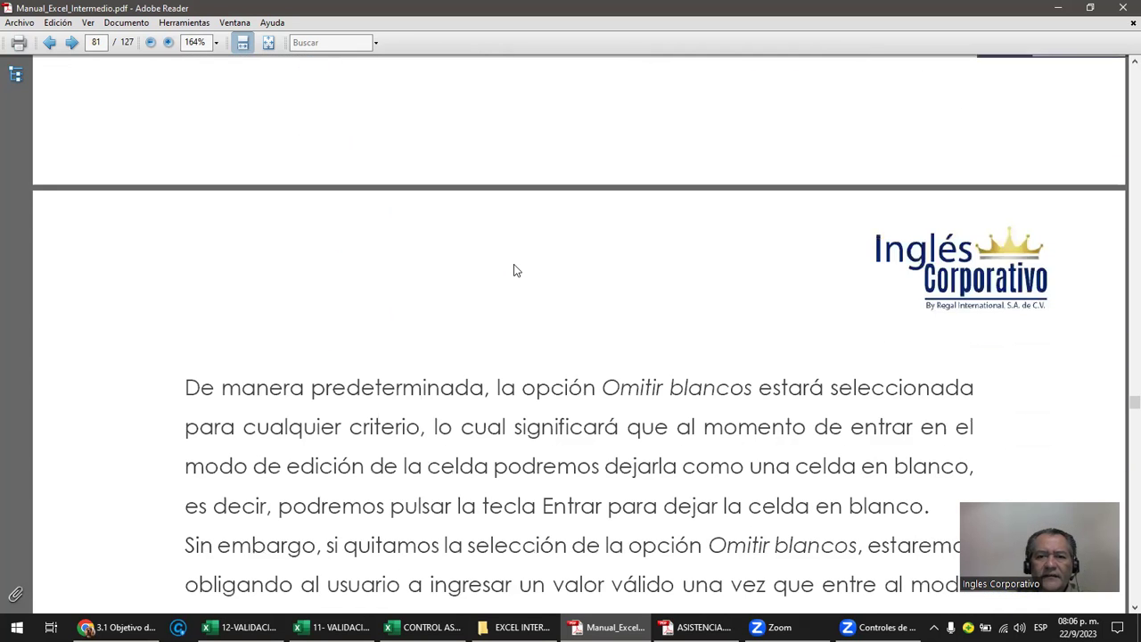
scroll(513, 264, "down", 2)
scroll(513, 264, "down", 3)
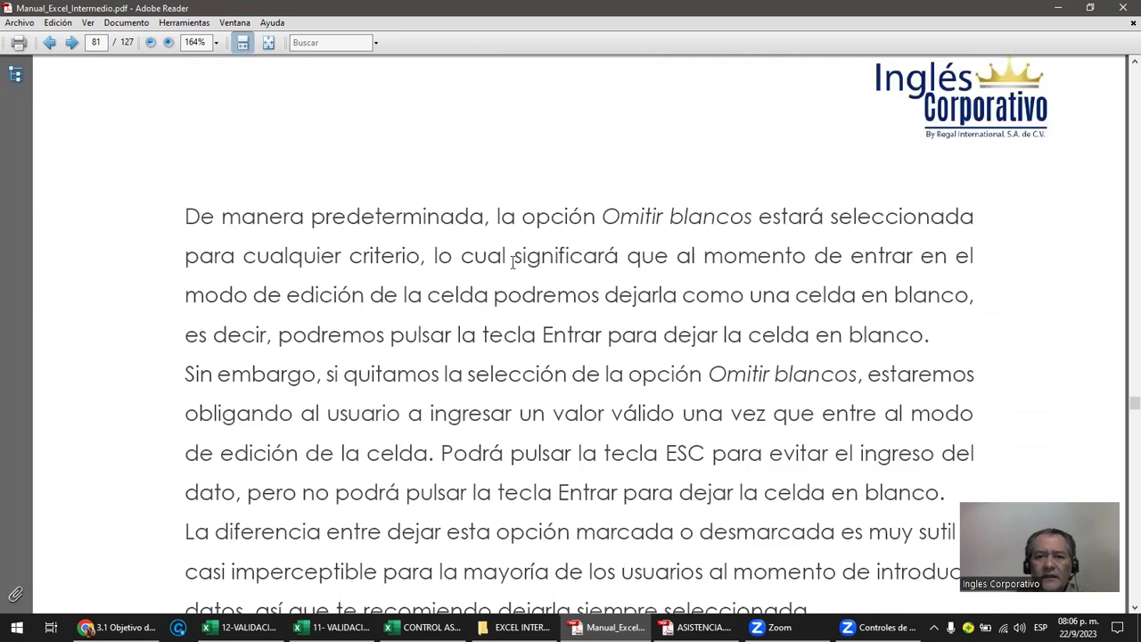
scroll(513, 260, "down", 1)
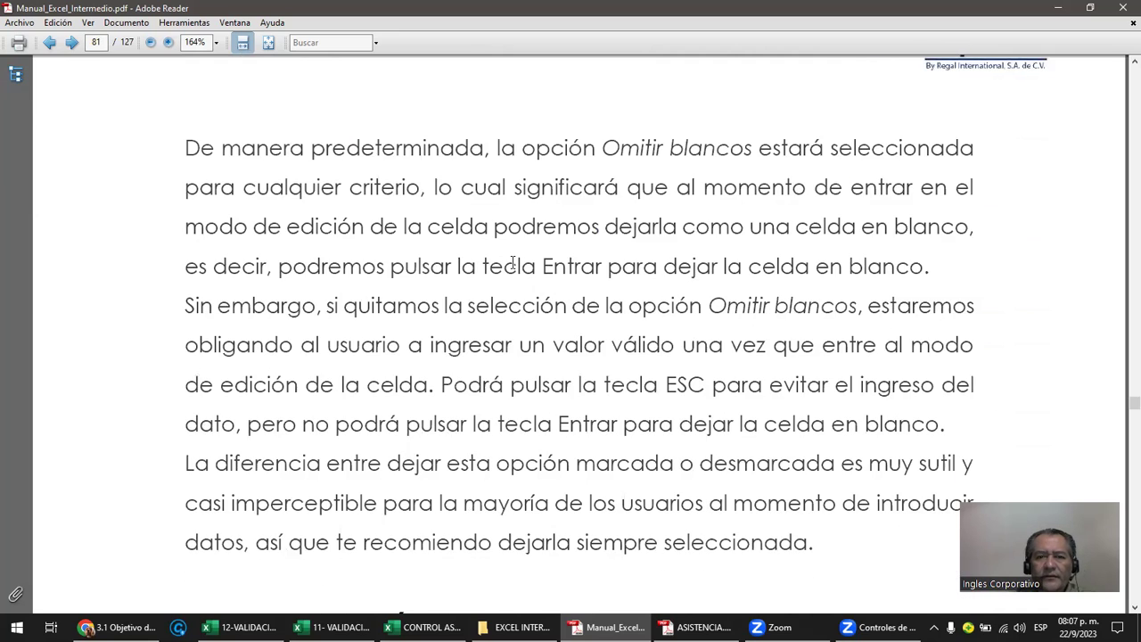
- Scroll to the 'Crear validación de datos en Excel' section on page 81
scroll(513, 262, "down", 3)
scroll(514, 262, "down", 2)
scroll(513, 262, "down", 4)
scroll(513, 262, "down", 1)
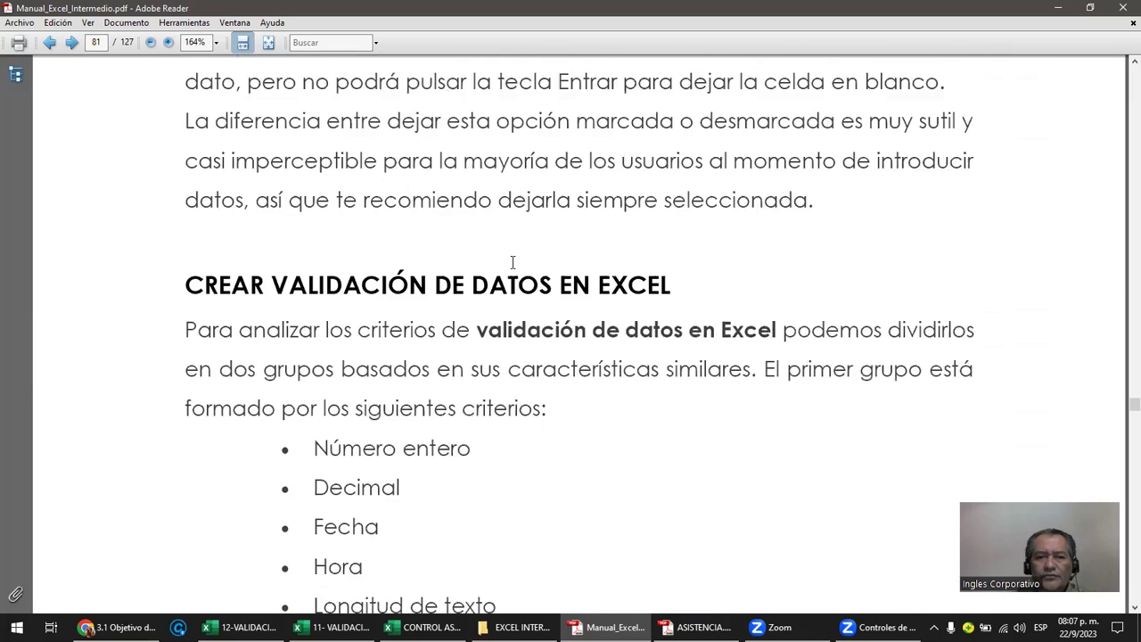
scroll(513, 262, "down", 3)
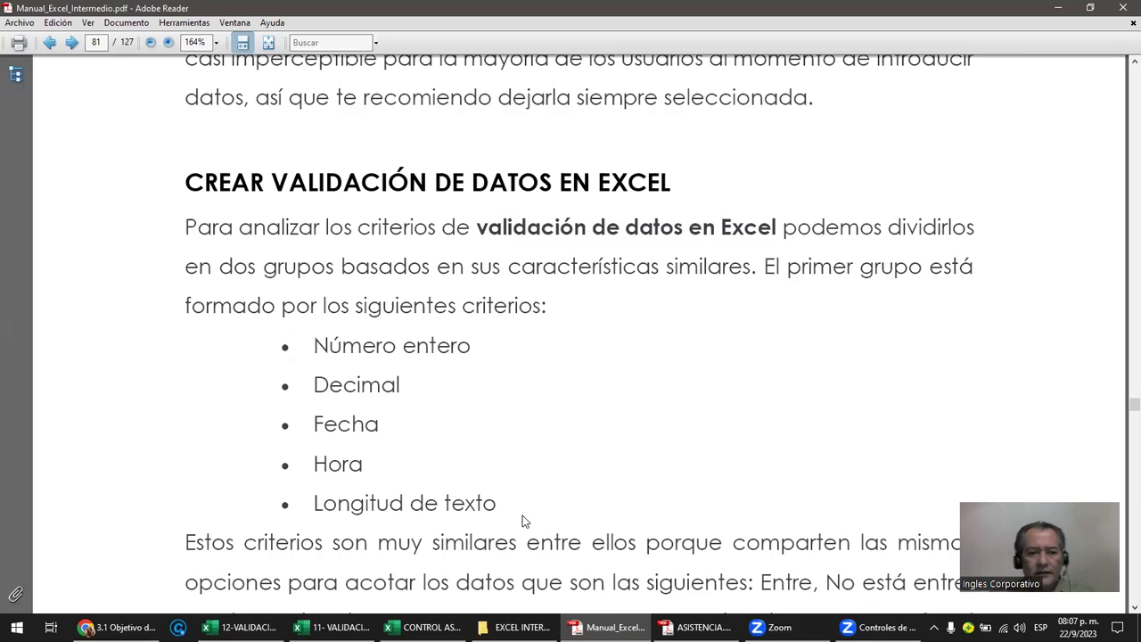
- Bring the '11- VALIDACION DE DATOS BASICA' workbook forward and maximize its window
left_click(334, 626)
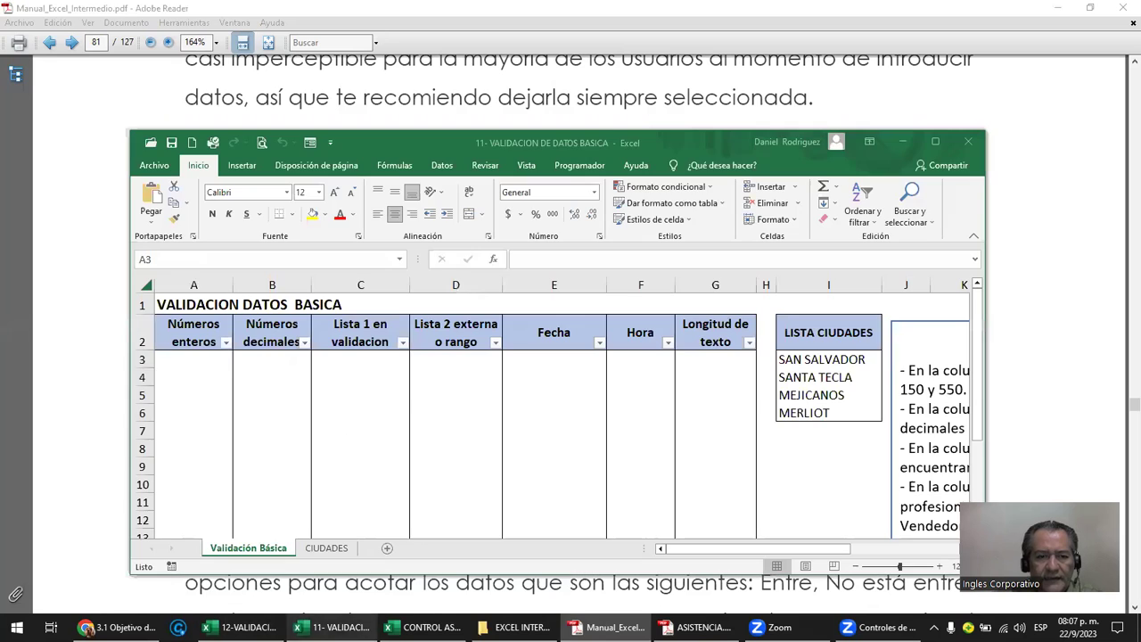
left_click(934, 141)
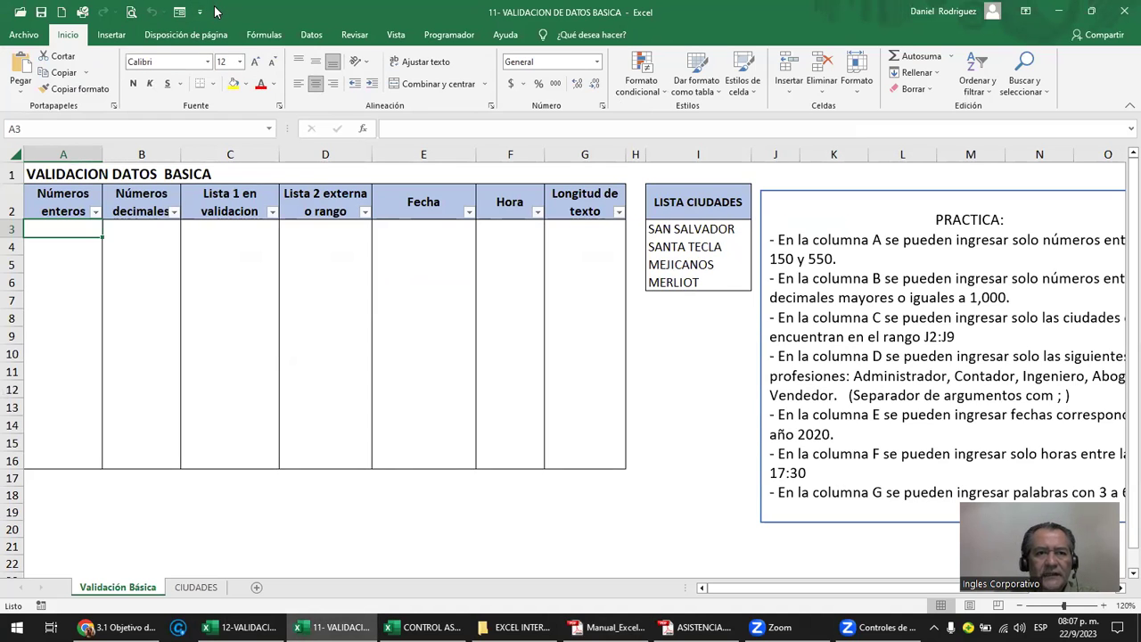
left_click_drag(215, 11, 229, 179)
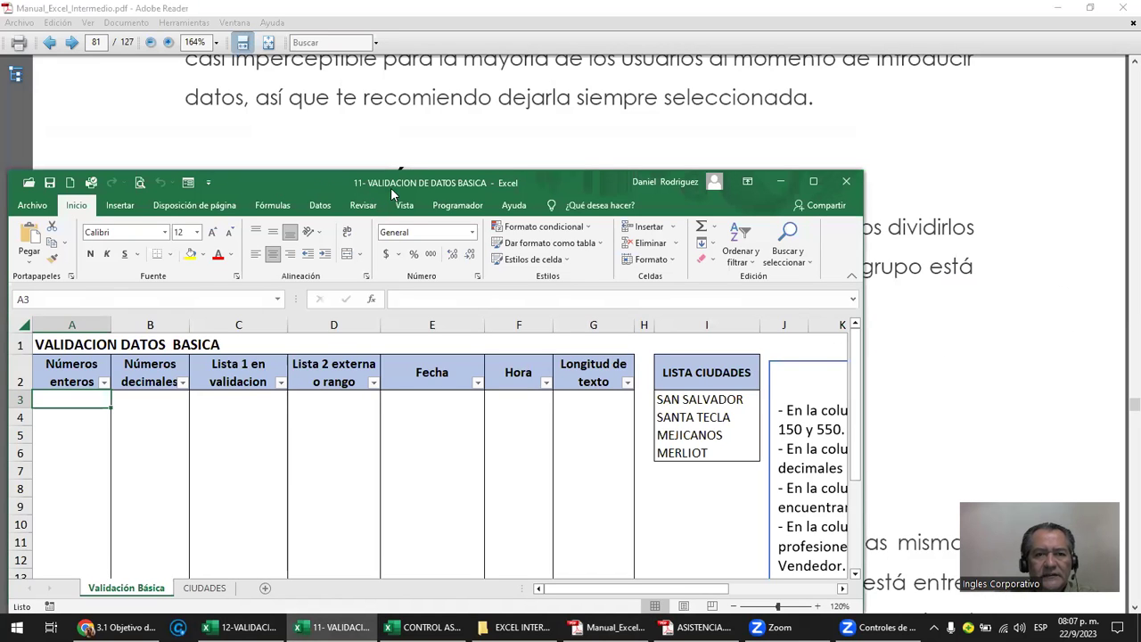
double_click(577, 178)
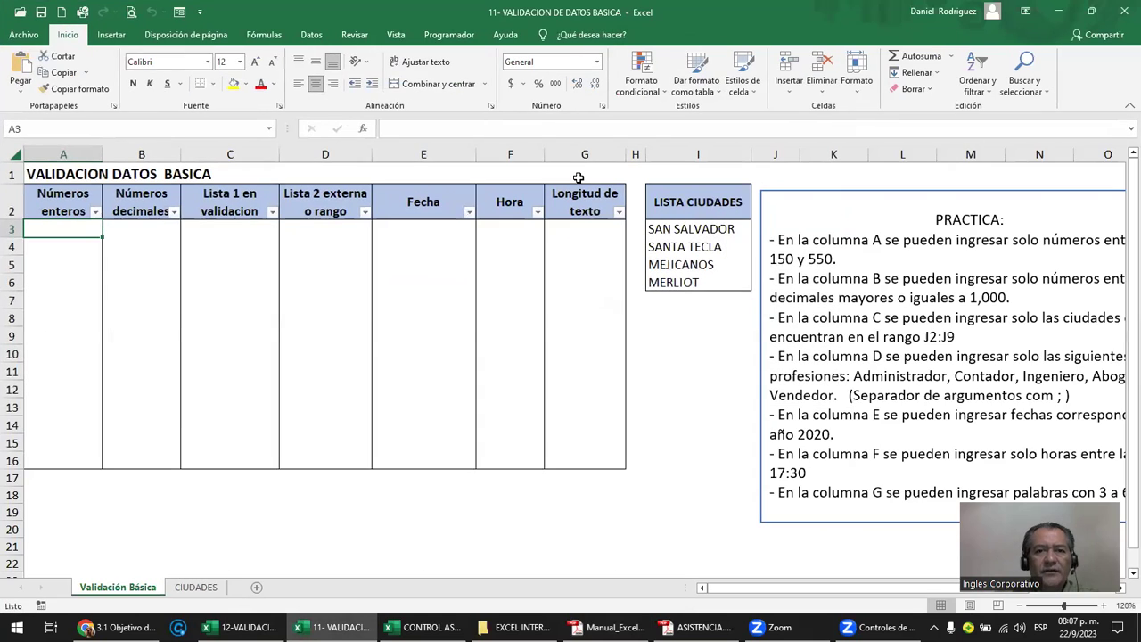
- Select cell A3 at the top of the Números enteros column
left_click(79, 271)
scroll(80, 270, "up", 4, "ctrl")
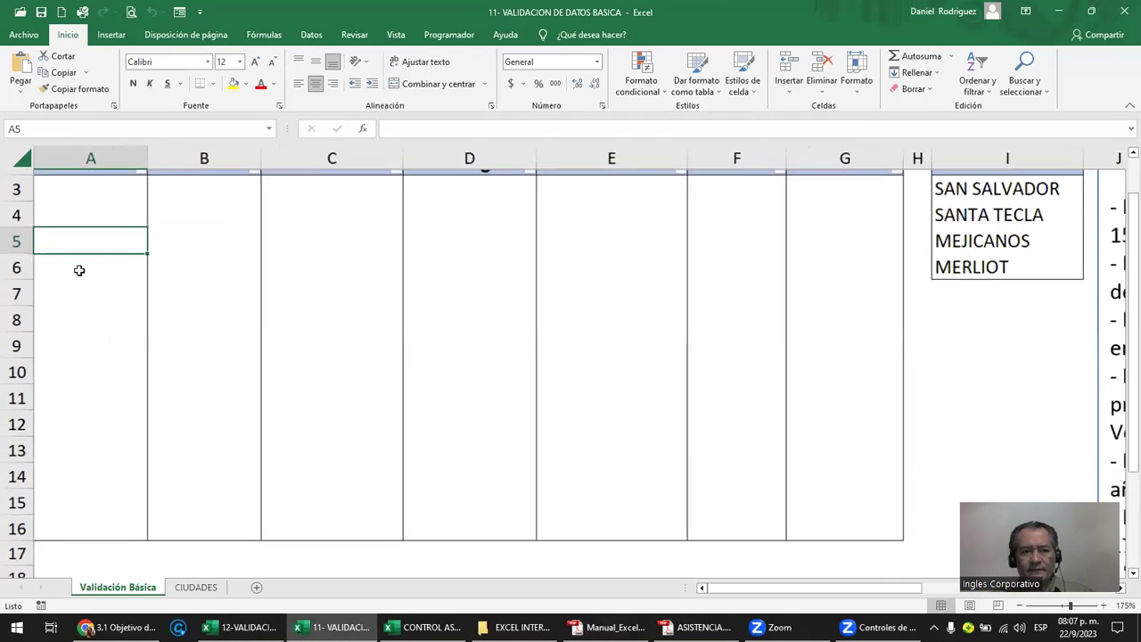
scroll(106, 258, "up", 1)
left_click(98, 268)
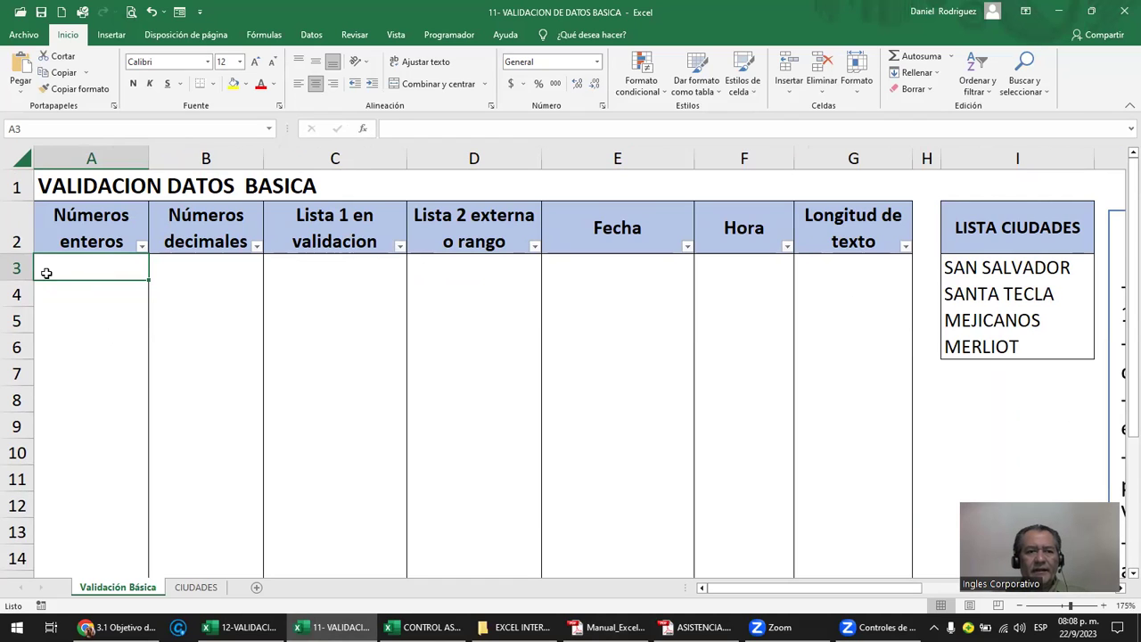
left_click_drag(80, 224, 839, 217)
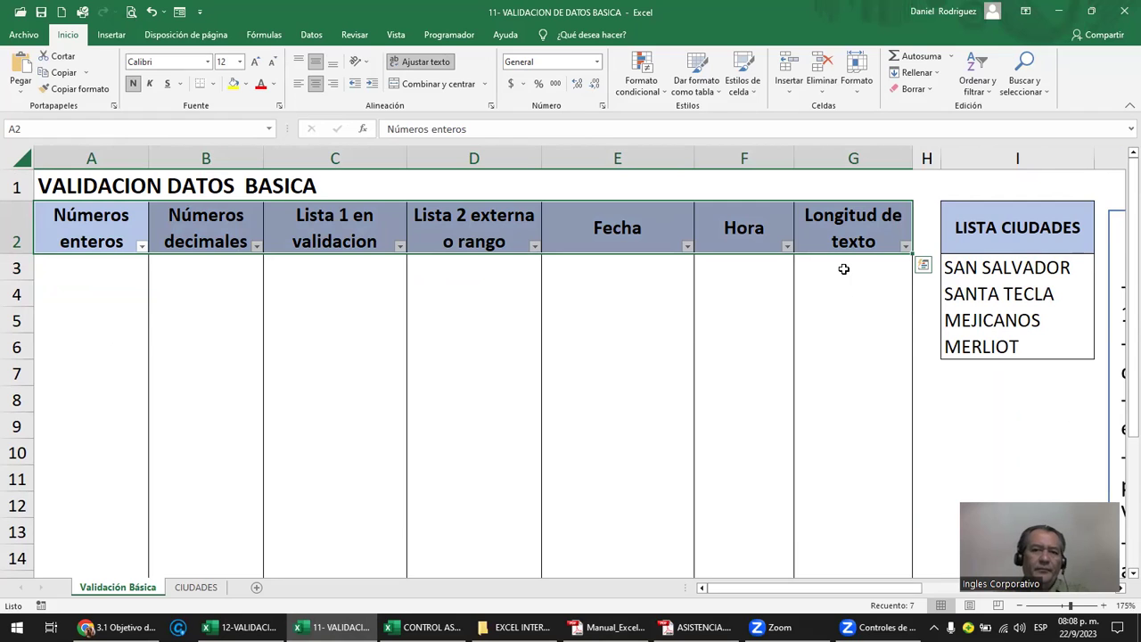
left_click(841, 268)
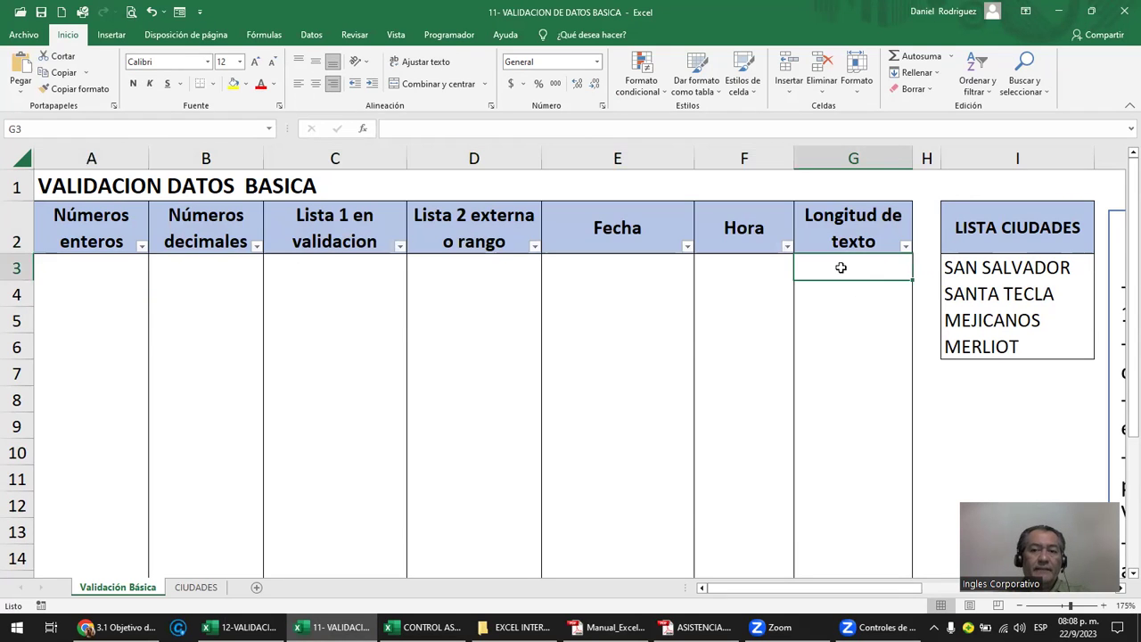
key("Right")
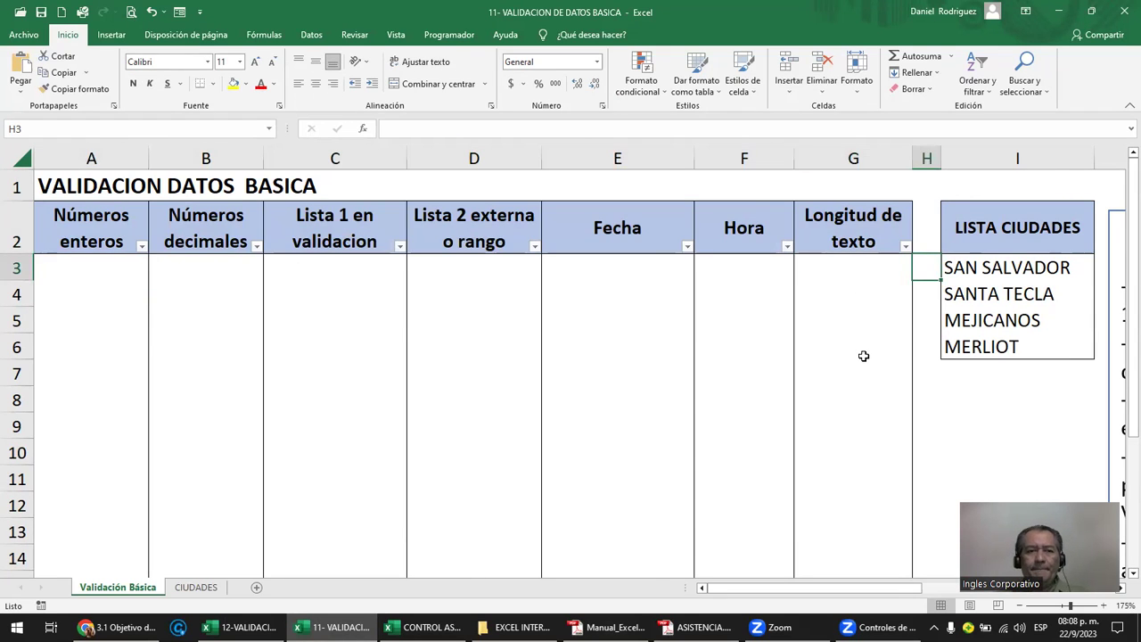
scroll(863, 356, "down", 3, "ctrl")
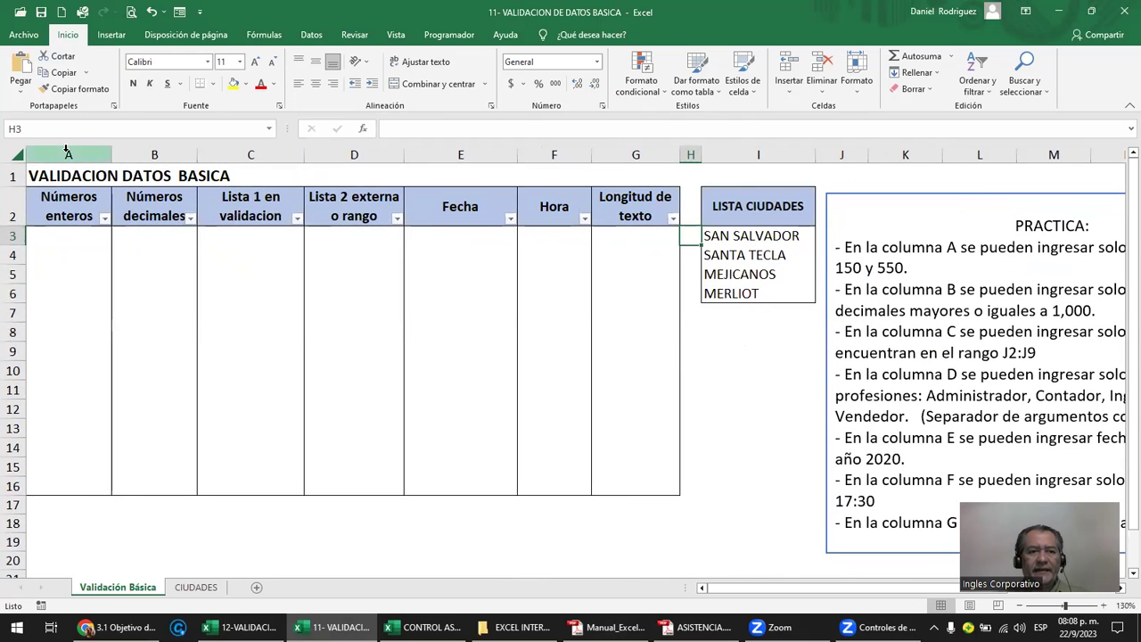
left_click_drag(68, 149, 476, 156)
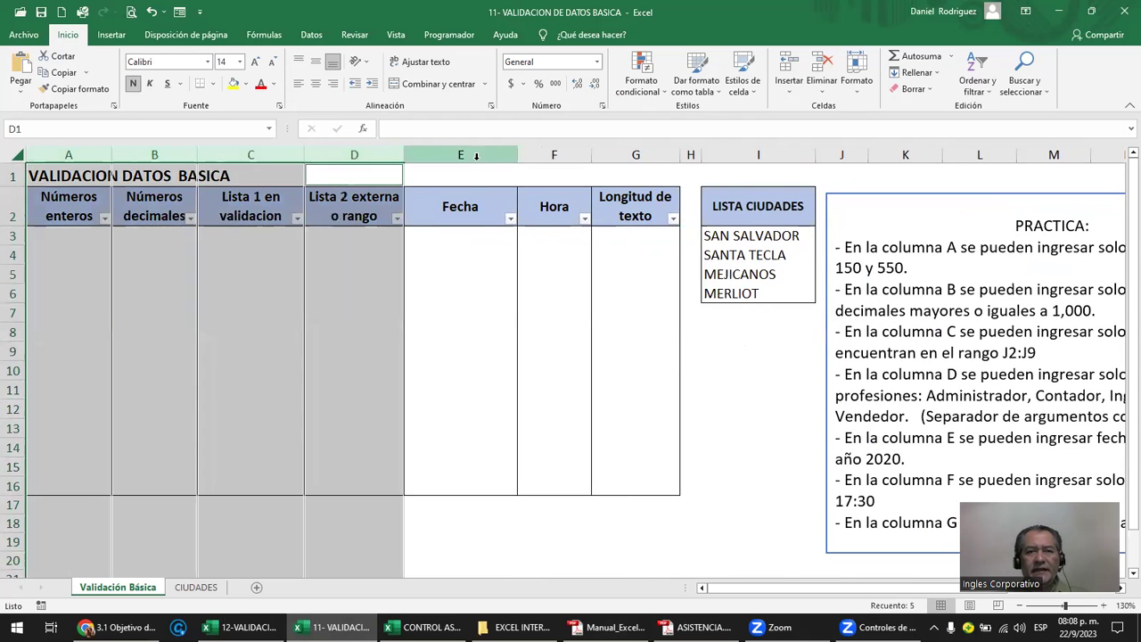
left_click_drag(476, 156, 629, 153)
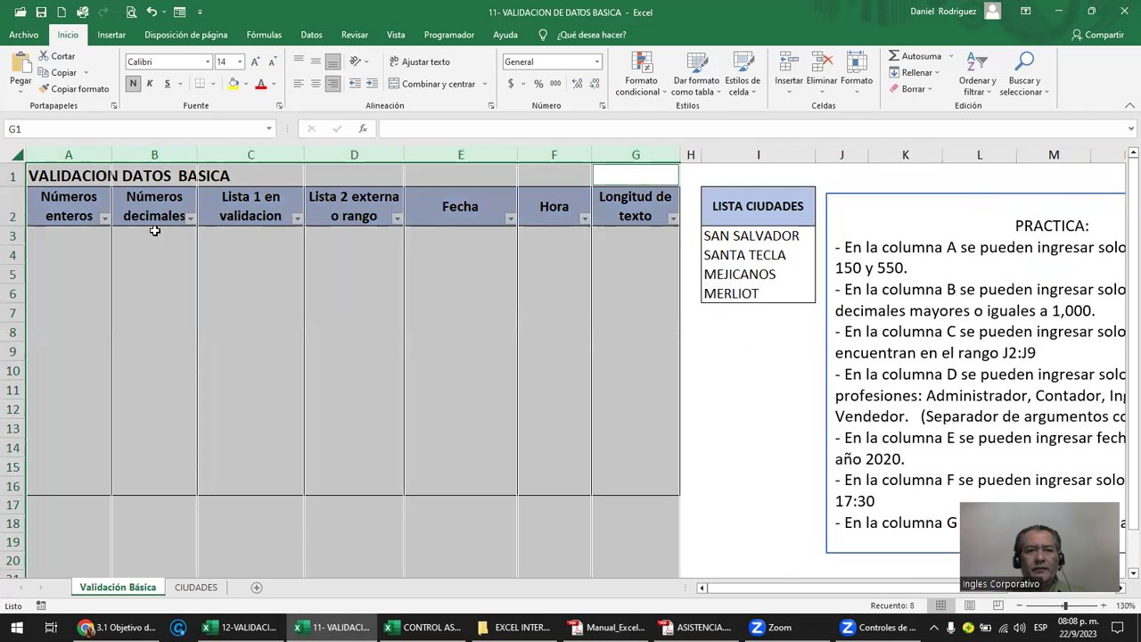
left_click(46, 210)
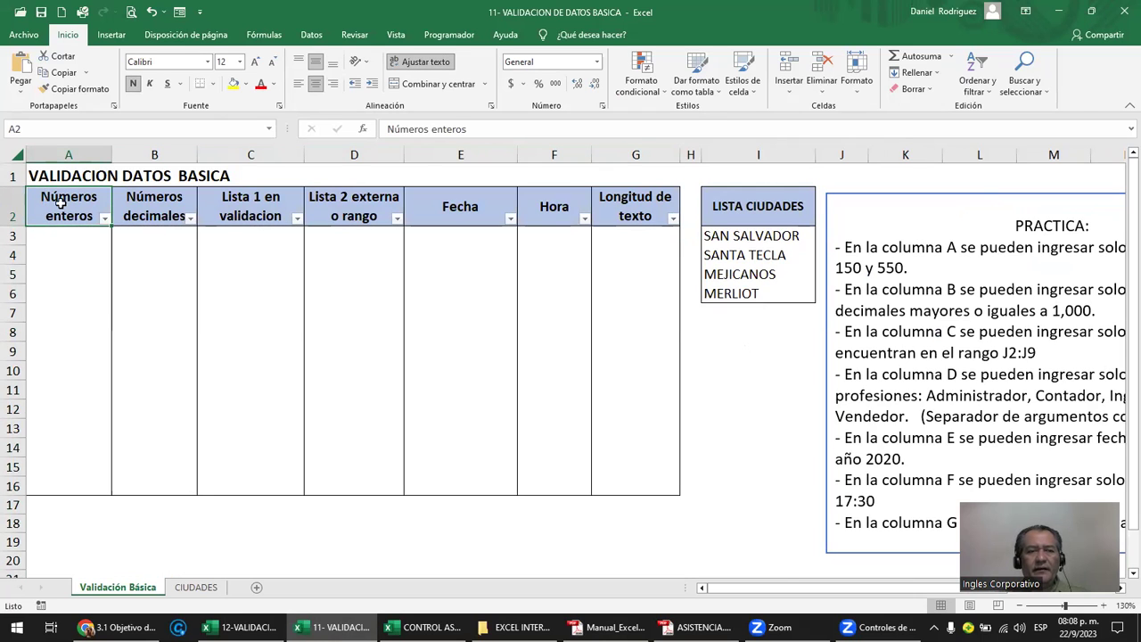
left_click(158, 208)
left_click(49, 203)
left_click(148, 200)
left_click(80, 208)
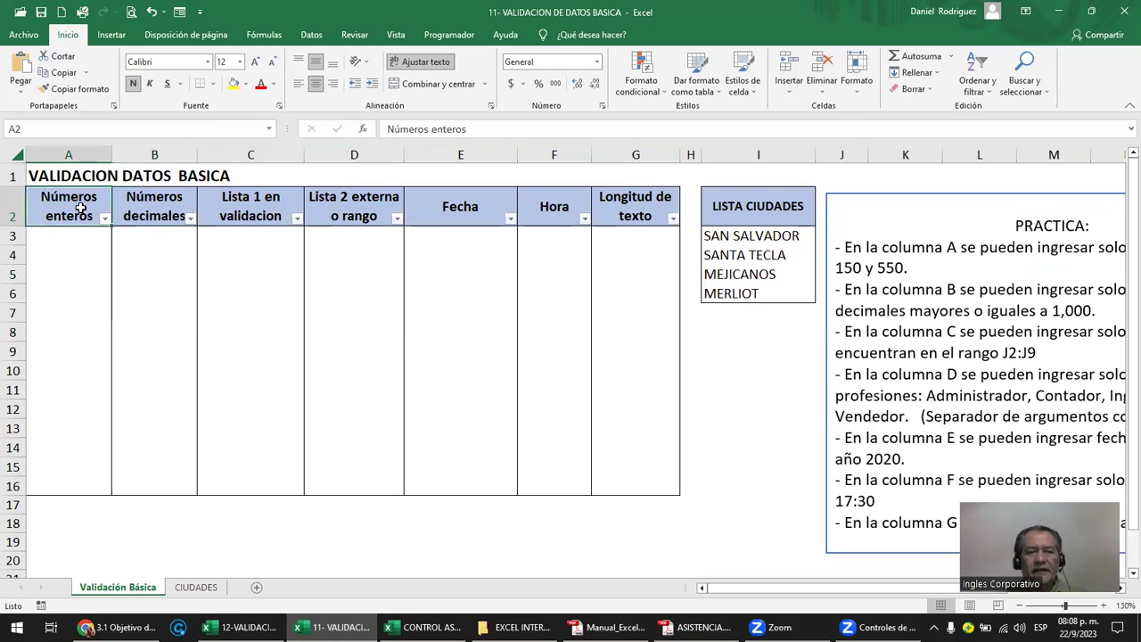
left_click(69, 155)
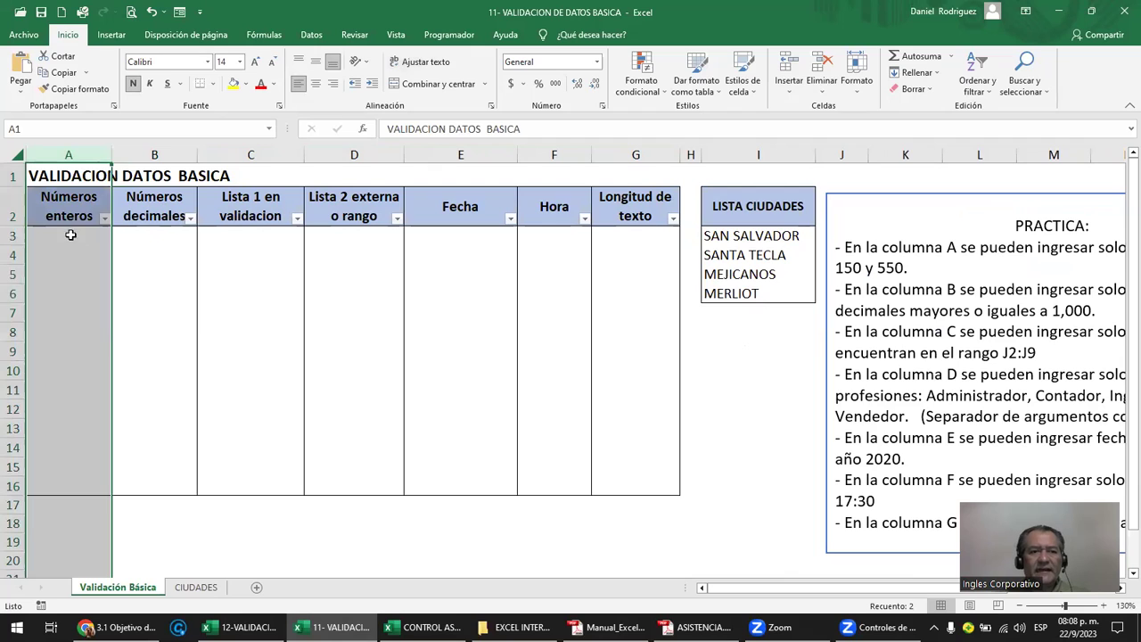
left_click_drag(70, 234, 78, 481)
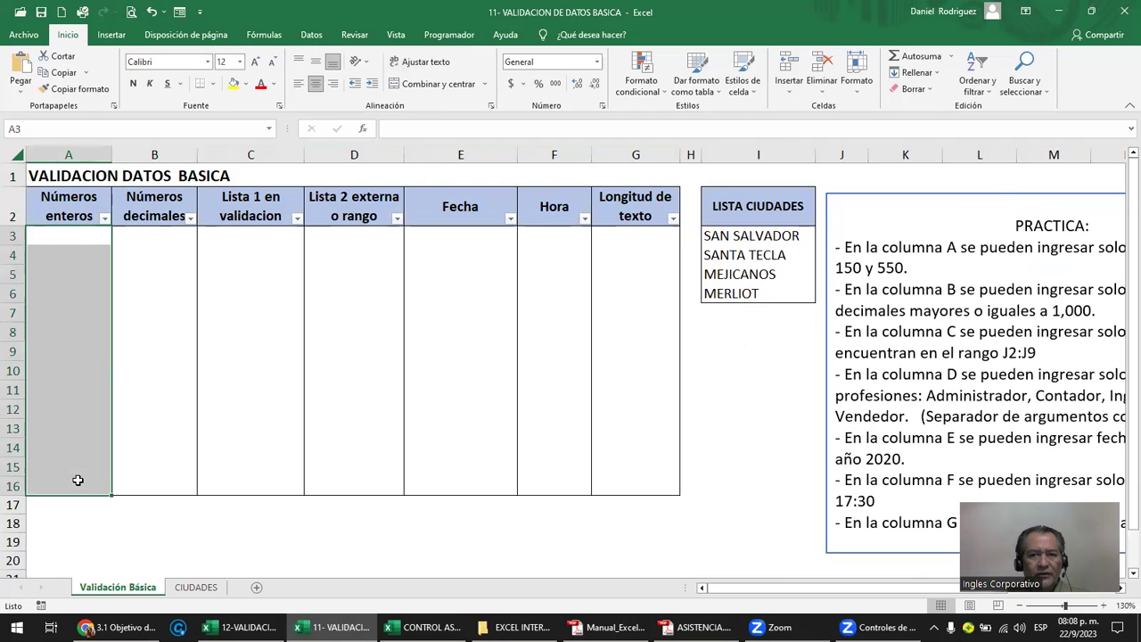
left_click(723, 406)
key("Up")
key("Up")
key("Up")
key("Up")
key("Right")
key("Right")
key("Right")
key("Right")
key("Right")
key("Right")
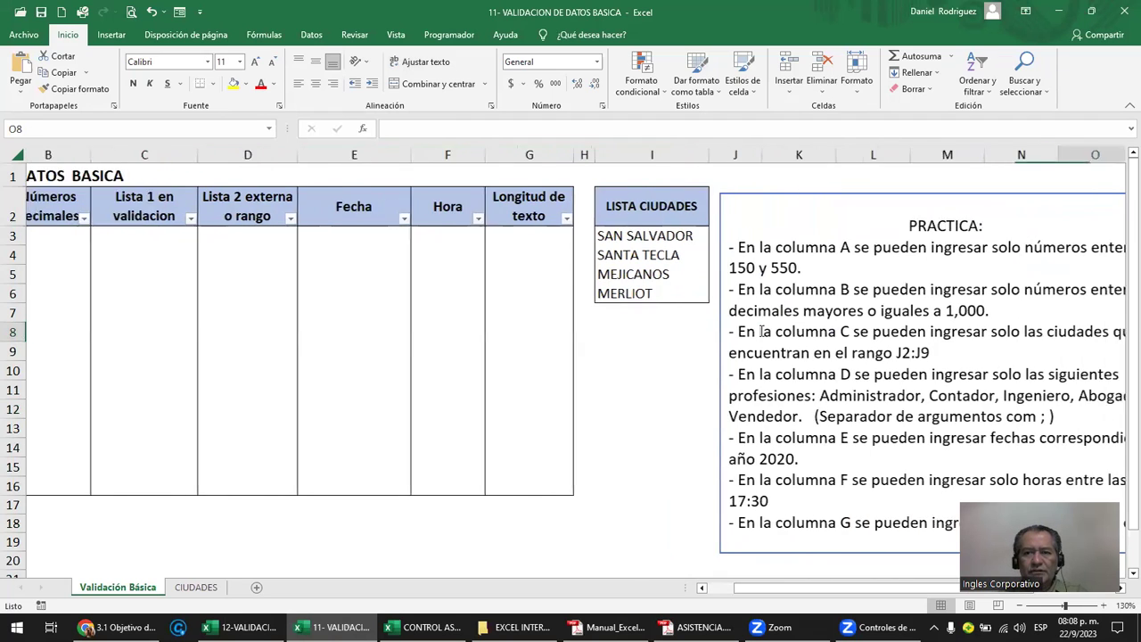
key("Right")
left_click(758, 228)
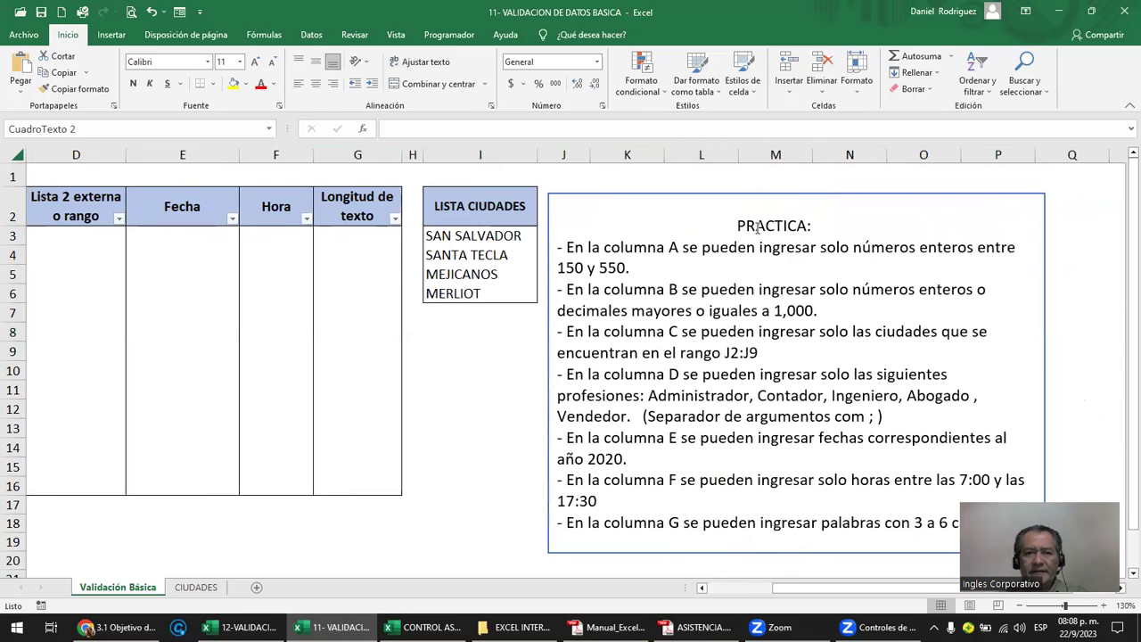
left_click_drag(568, 247, 782, 261)
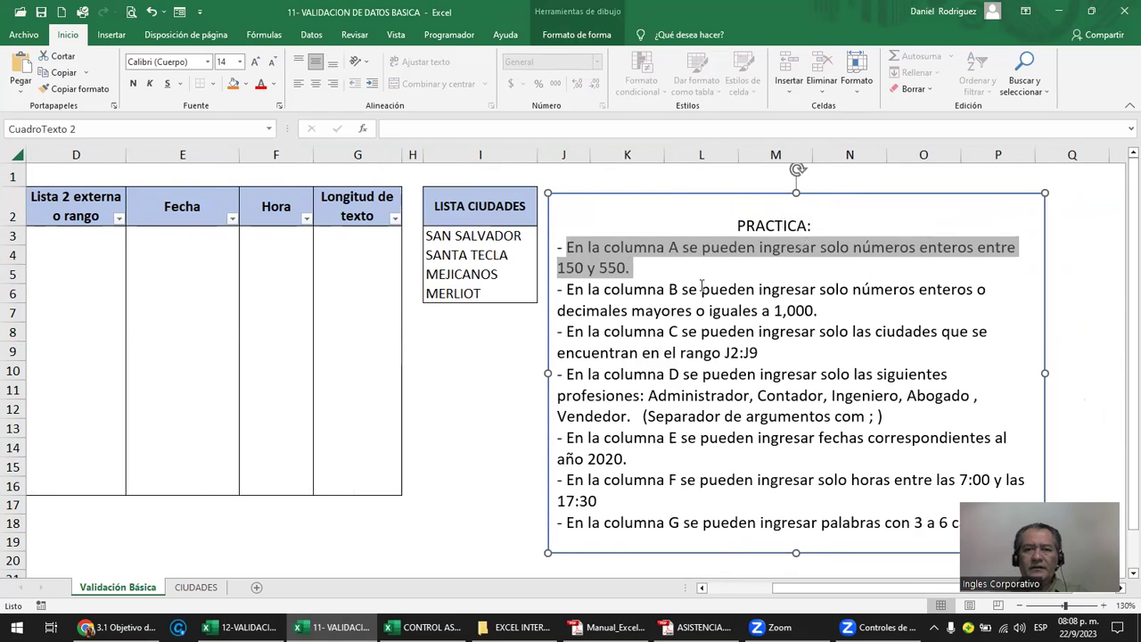
left_click(647, 274)
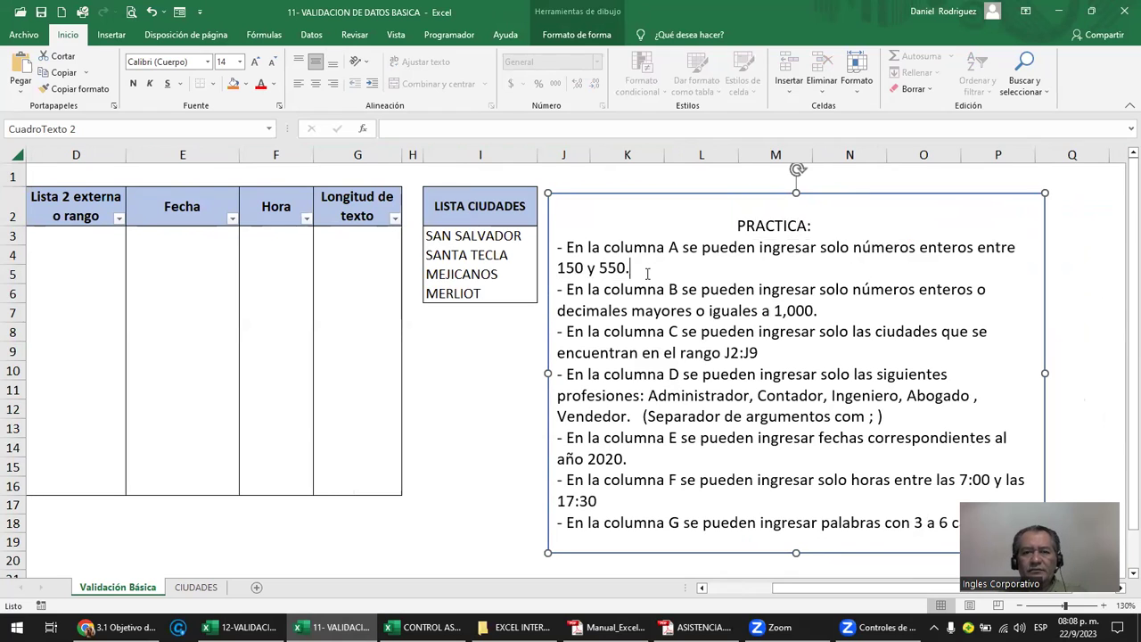
left_click_drag(647, 273, 554, 269)
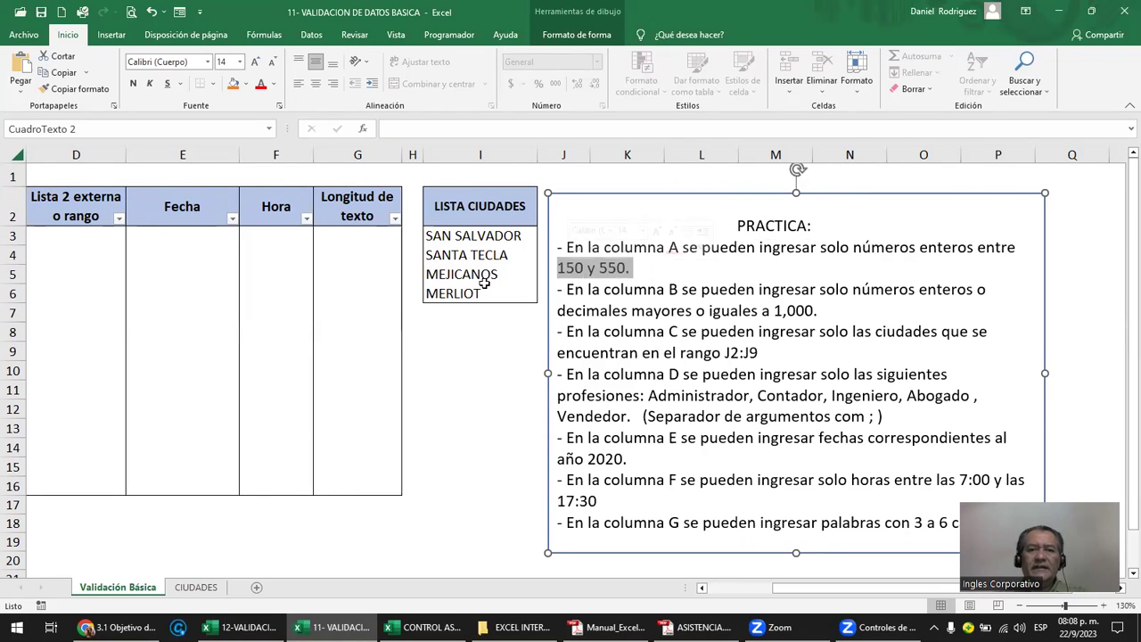
key("Left")
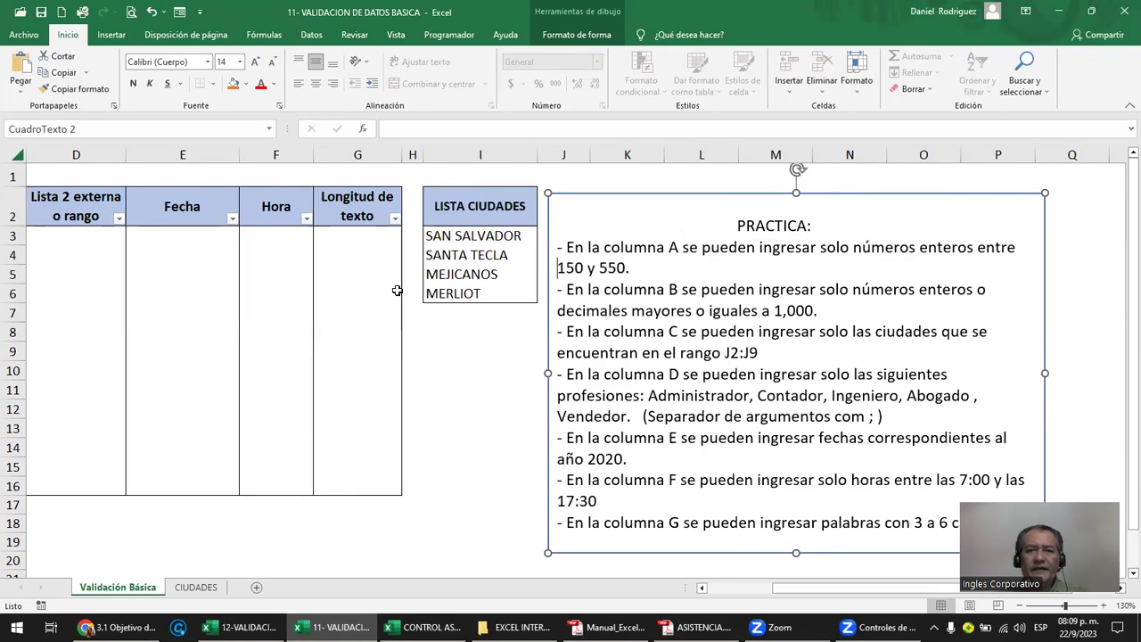
left_click(397, 311)
key("Left")
key("Left")
key("Home")
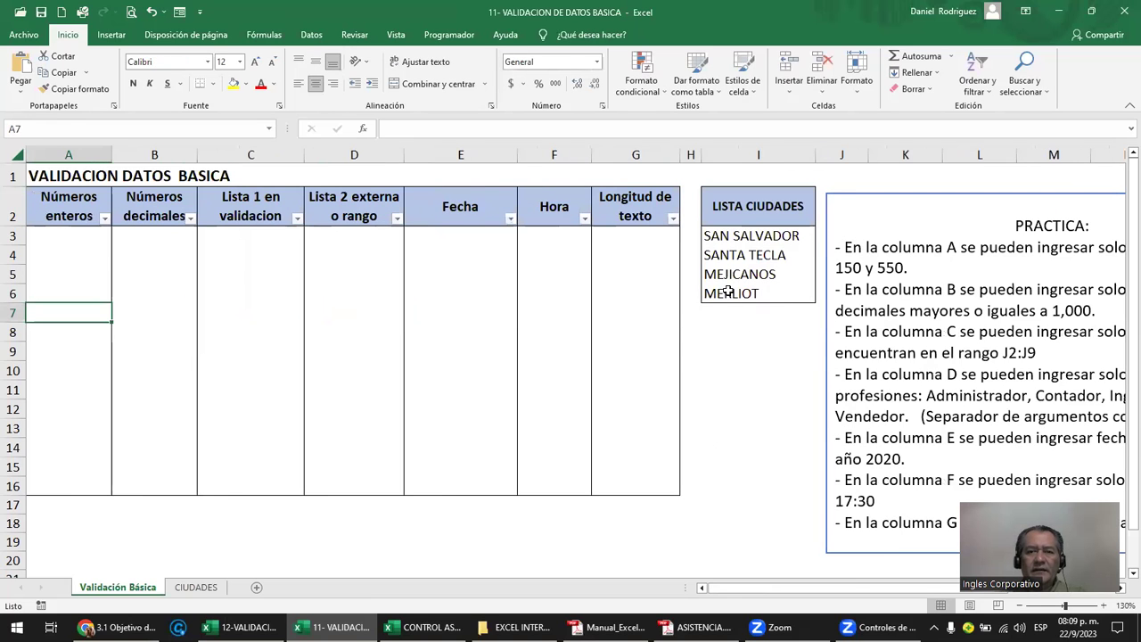
left_click(65, 214)
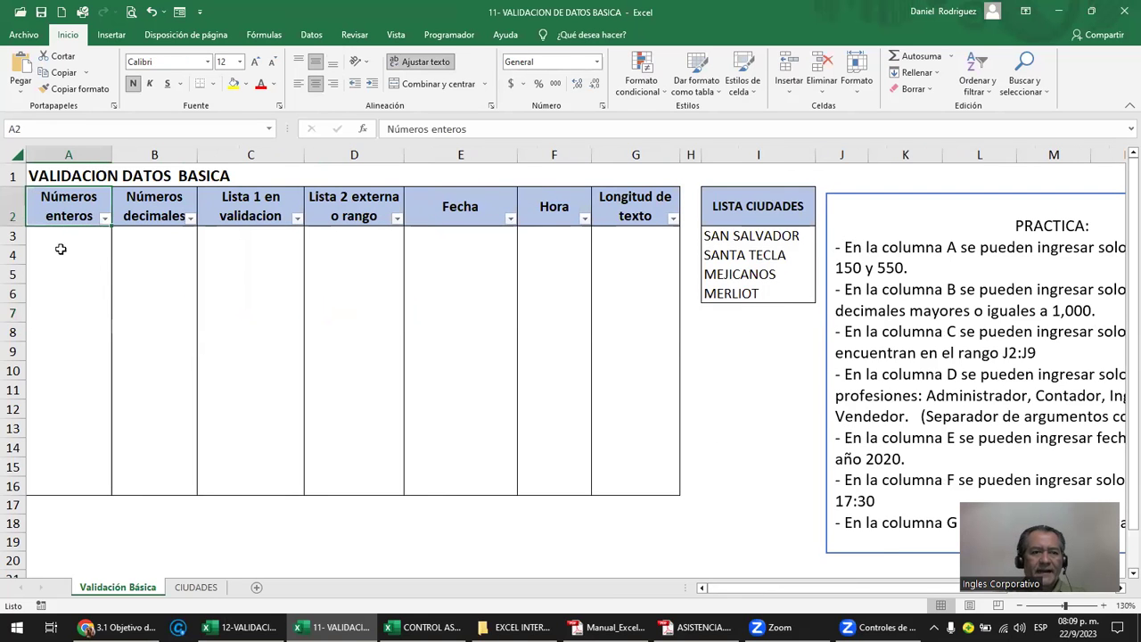
scroll(61, 248, "up", 1)
left_click(62, 245)
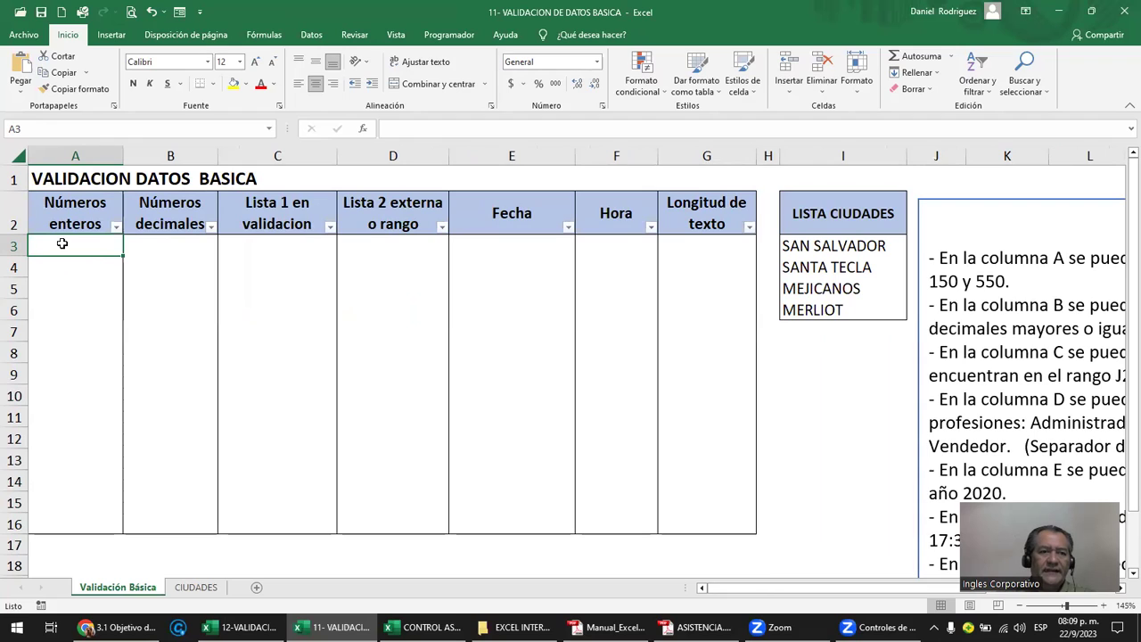
left_click_drag(62, 243, 68, 523)
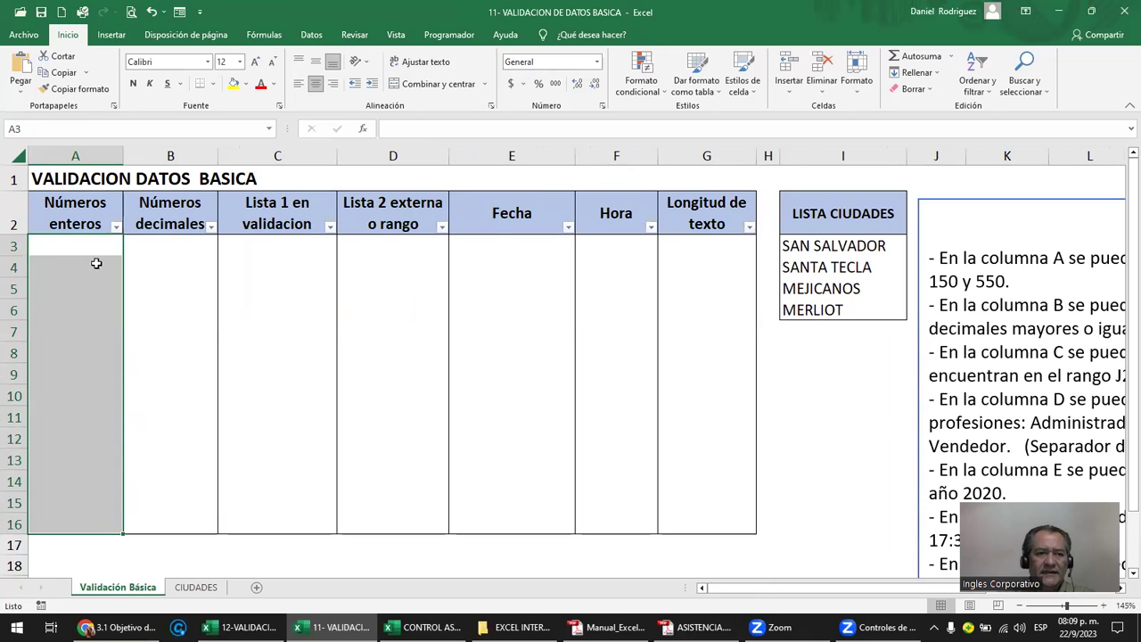
left_click(83, 152)
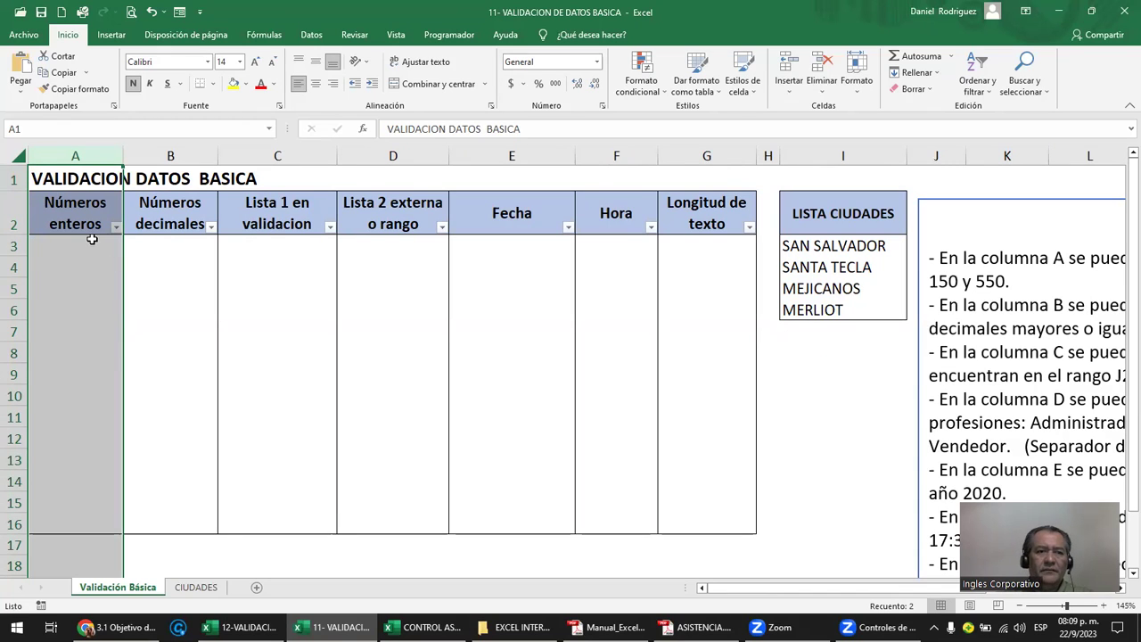
left_click_drag(91, 239, 89, 519)
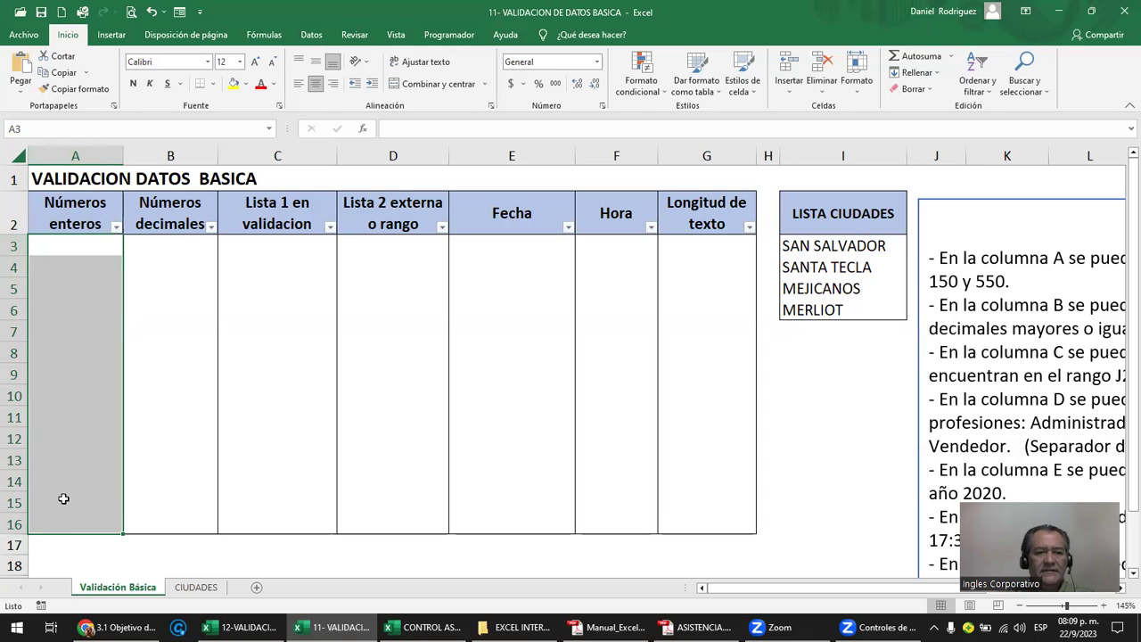
left_click_drag(93, 244, 89, 525)
- Open the Validación de datos dialog from the Datos tab for cells A3:A16 under Números enteros
left_click(308, 39)
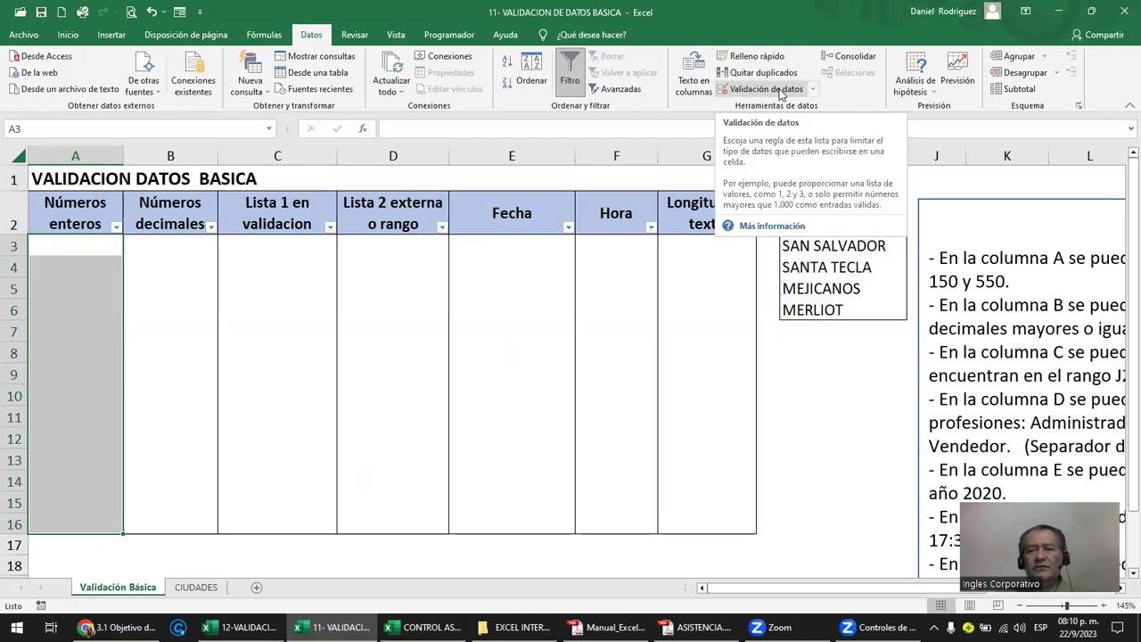
left_click(762, 90)
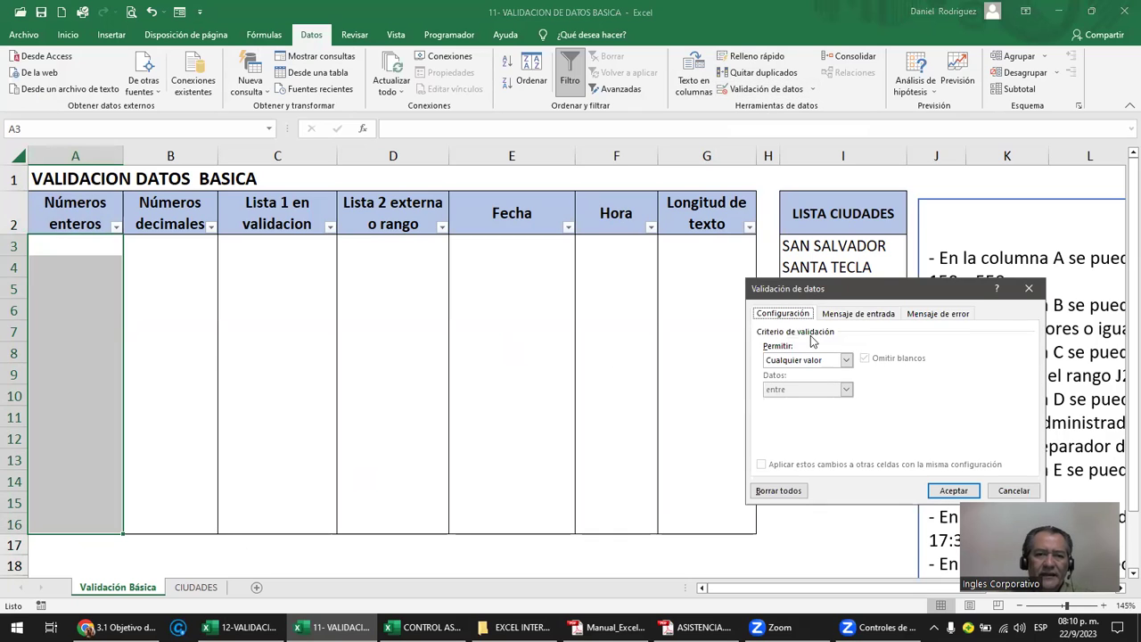
left_click_drag(856, 291, 487, 259)
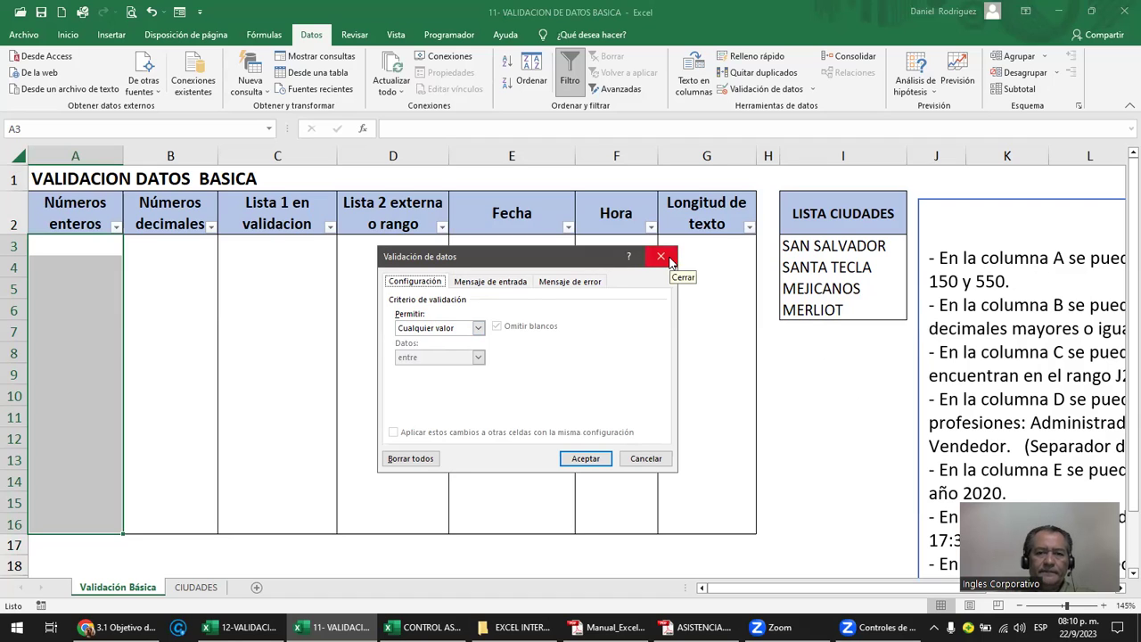
left_click(668, 258)
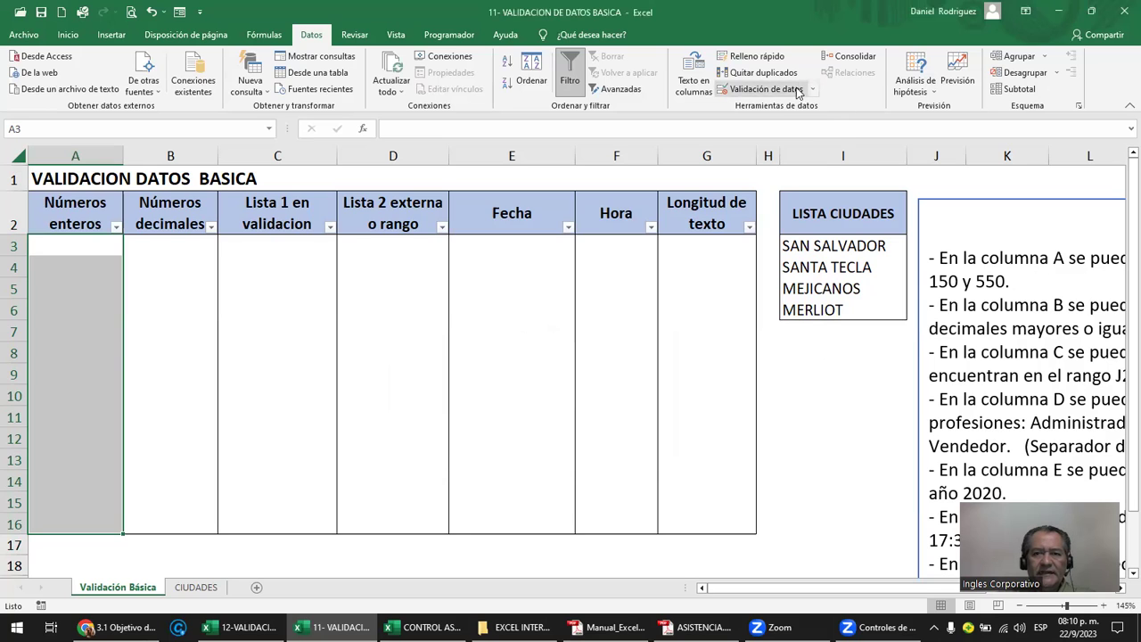
left_click(812, 89)
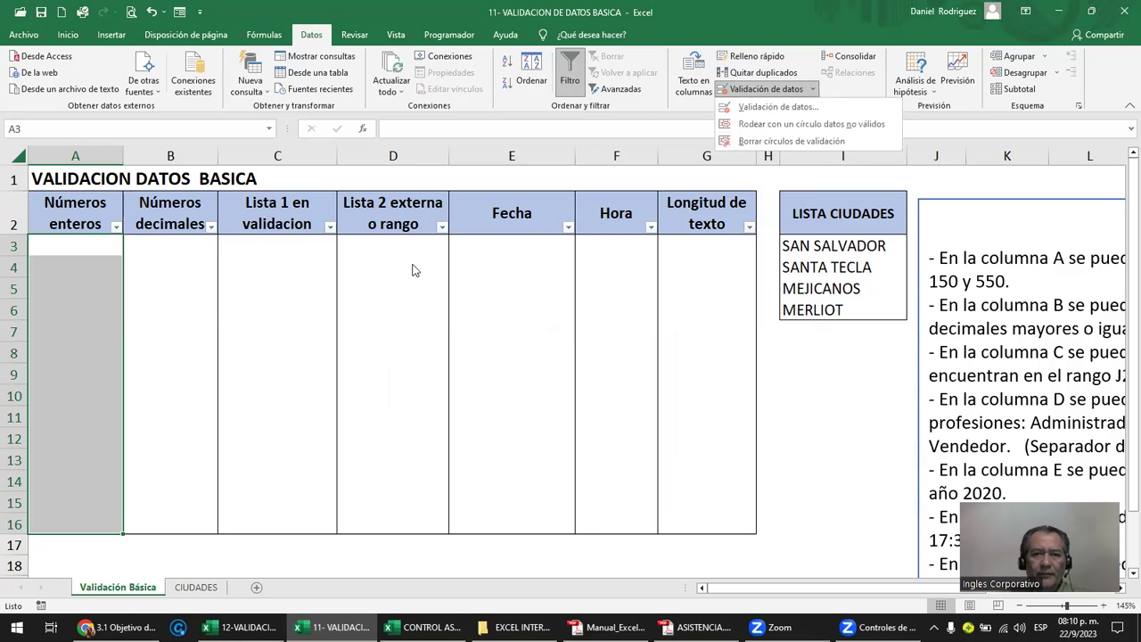
left_click(68, 241)
left_click_drag(68, 241, 76, 521)
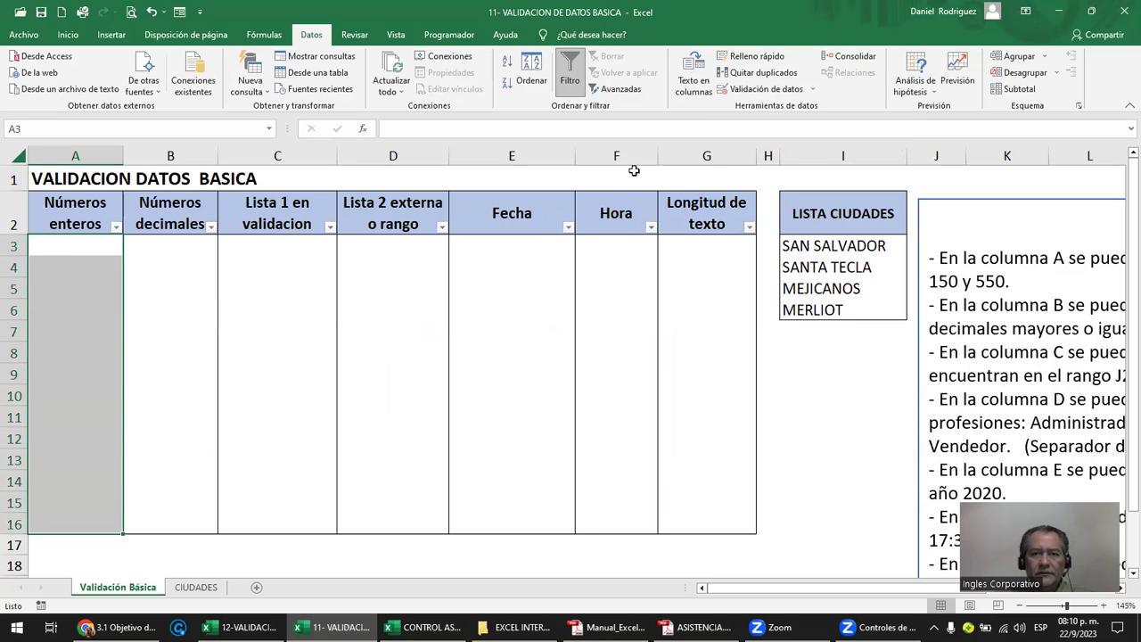
left_click(813, 89)
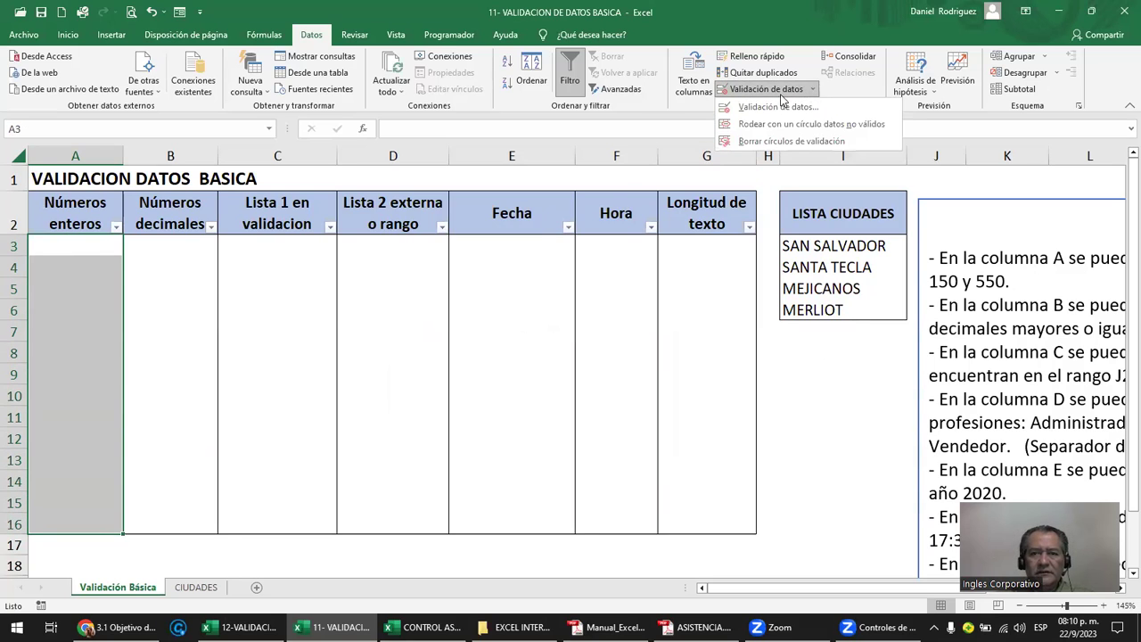
left_click(777, 107)
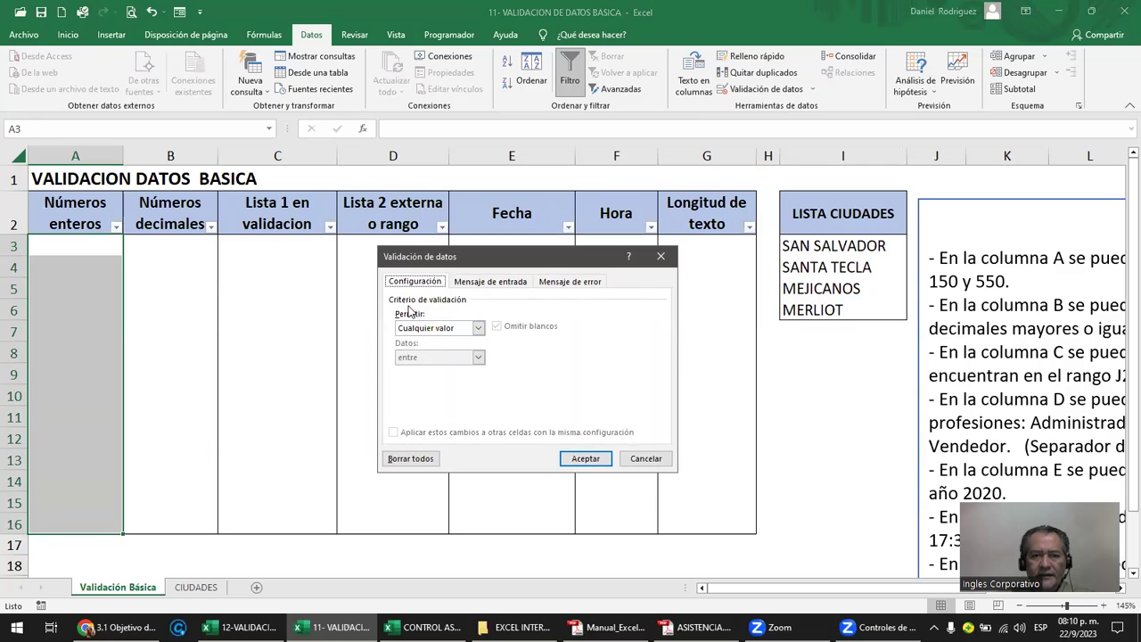
- In Validación de datos, allow Número entero with the 'entre' comparison
left_click(478, 329)
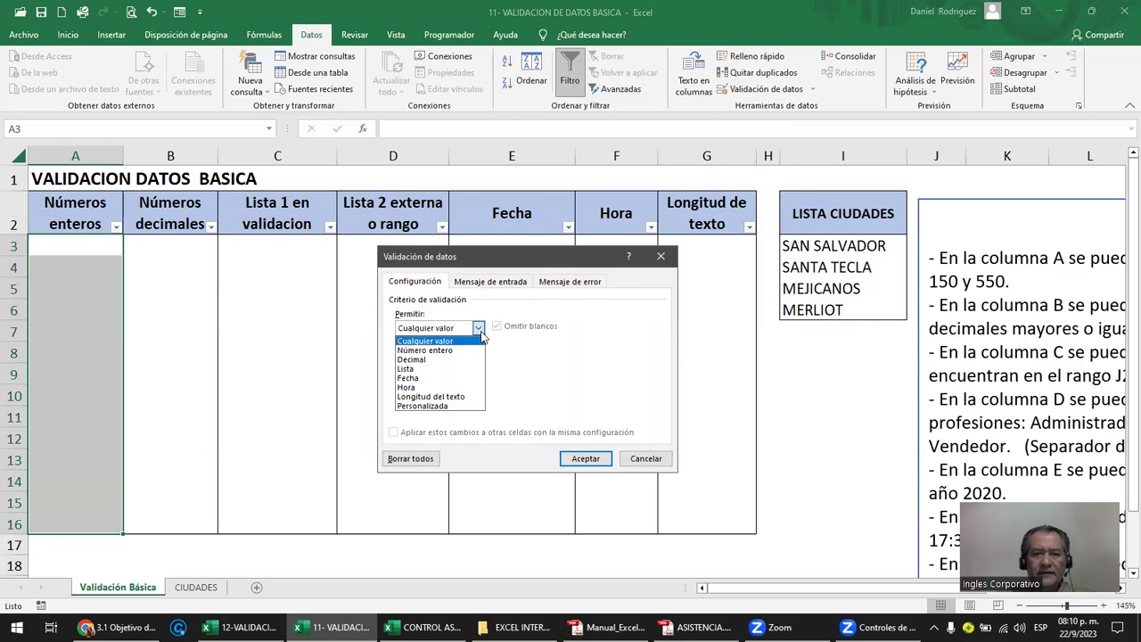
left_click(423, 351)
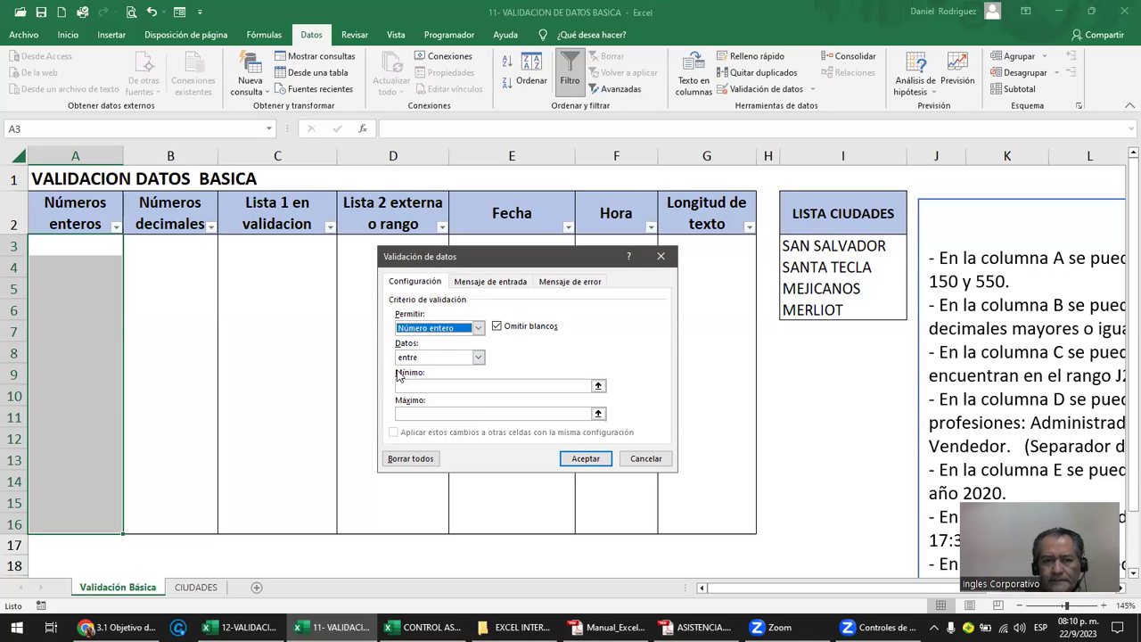
left_click(480, 358)
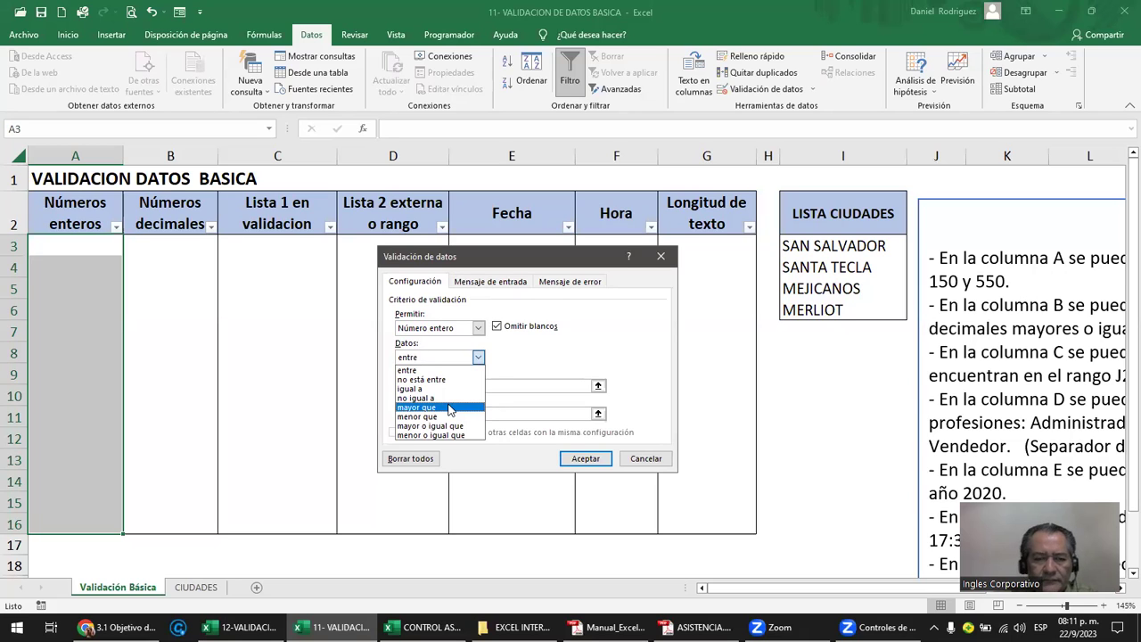
left_click(431, 370)
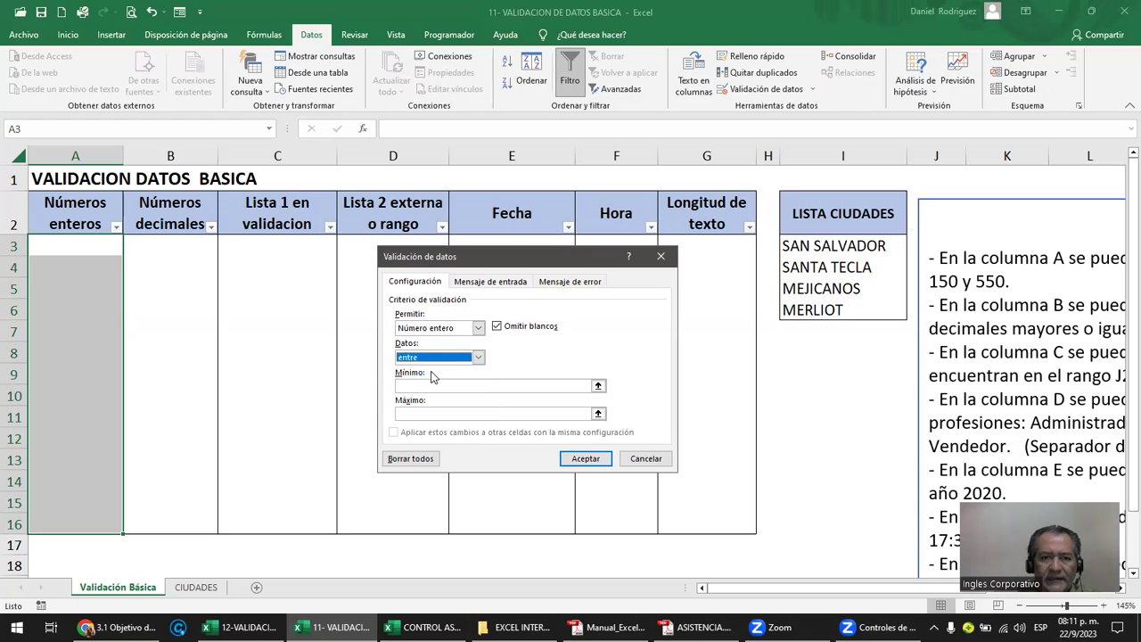
- Set Mínimo 150 and Máximo 550 under 'entre', after briefly trying 'igual a', and apply
left_click(405, 389)
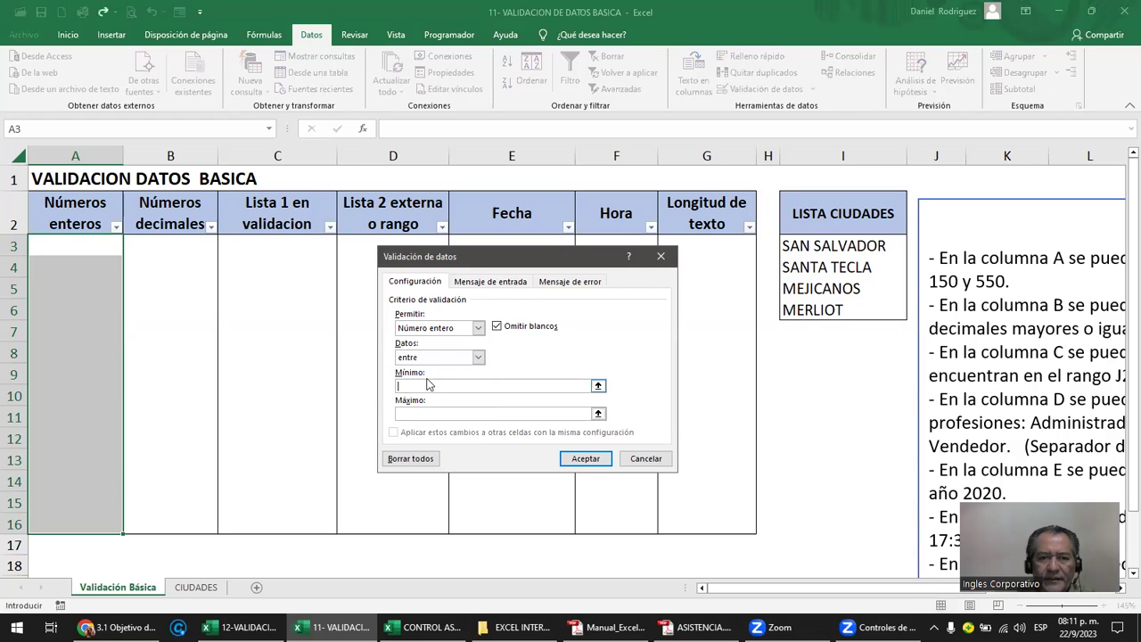
left_click(417, 413)
left_click(479, 357)
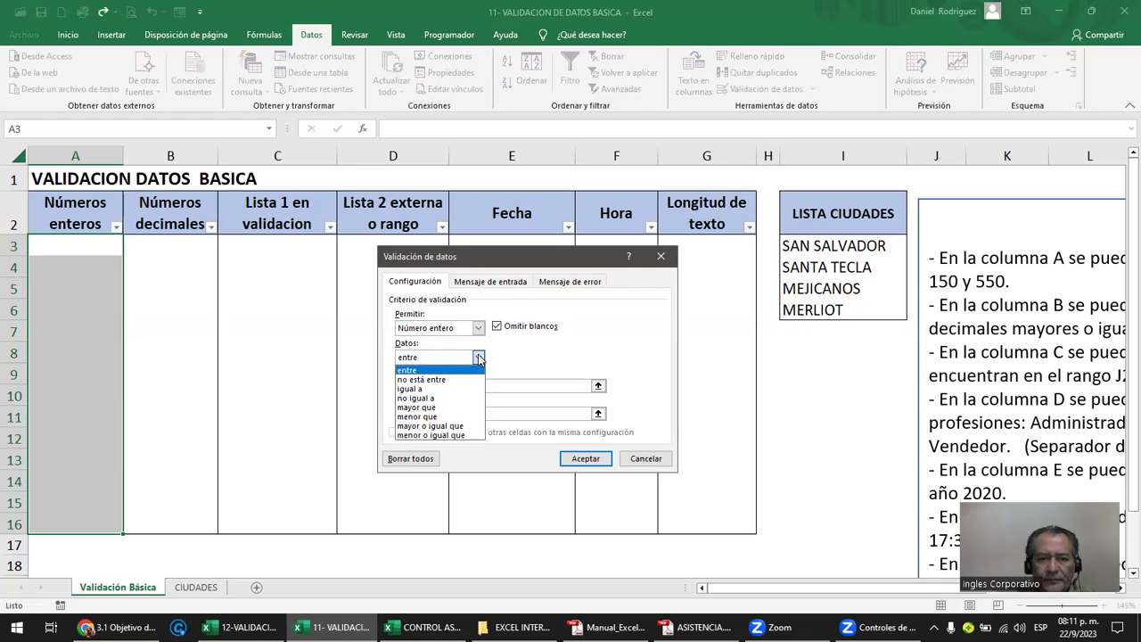
left_click(417, 391)
left_click(400, 386)
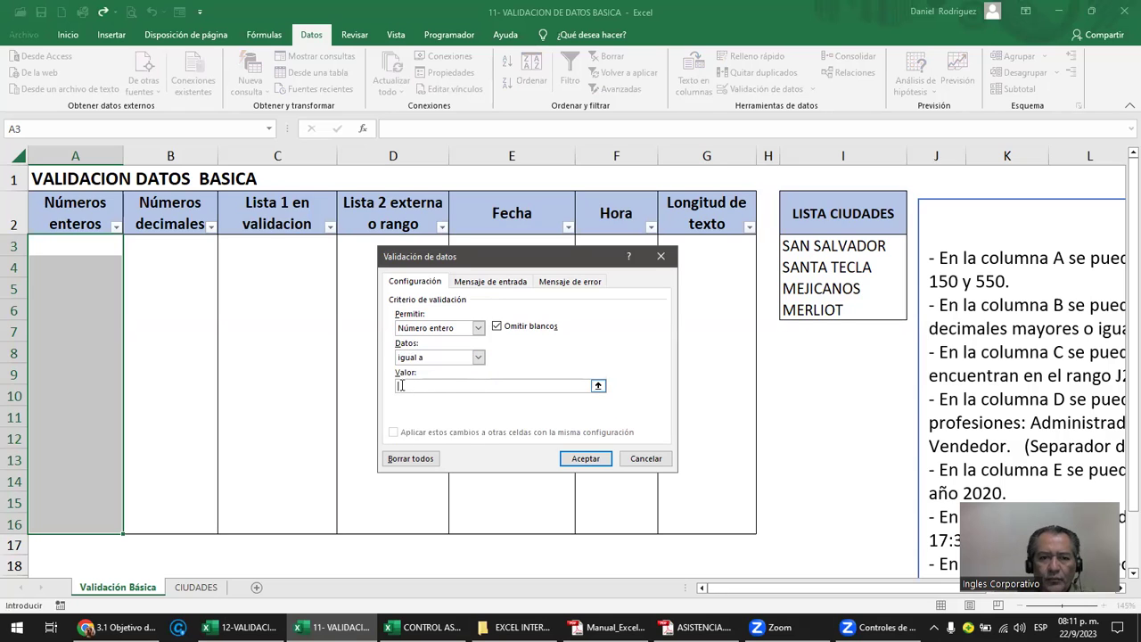
left_click(479, 357)
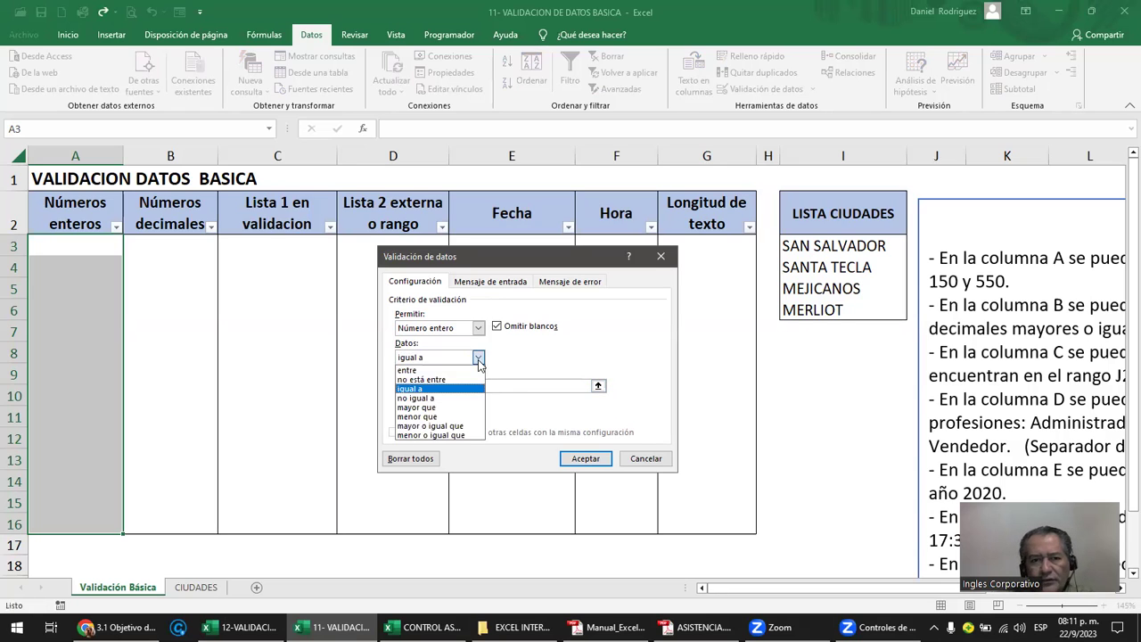
left_click(431, 371)
left_click(404, 386)
type("150")
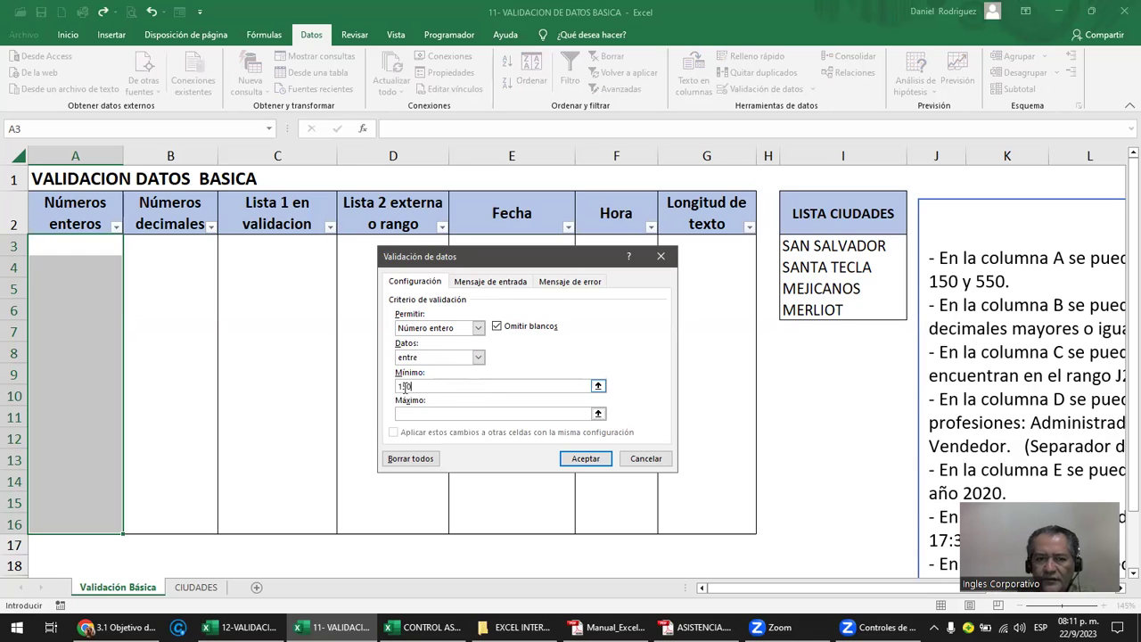
left_click(415, 414)
type("550")
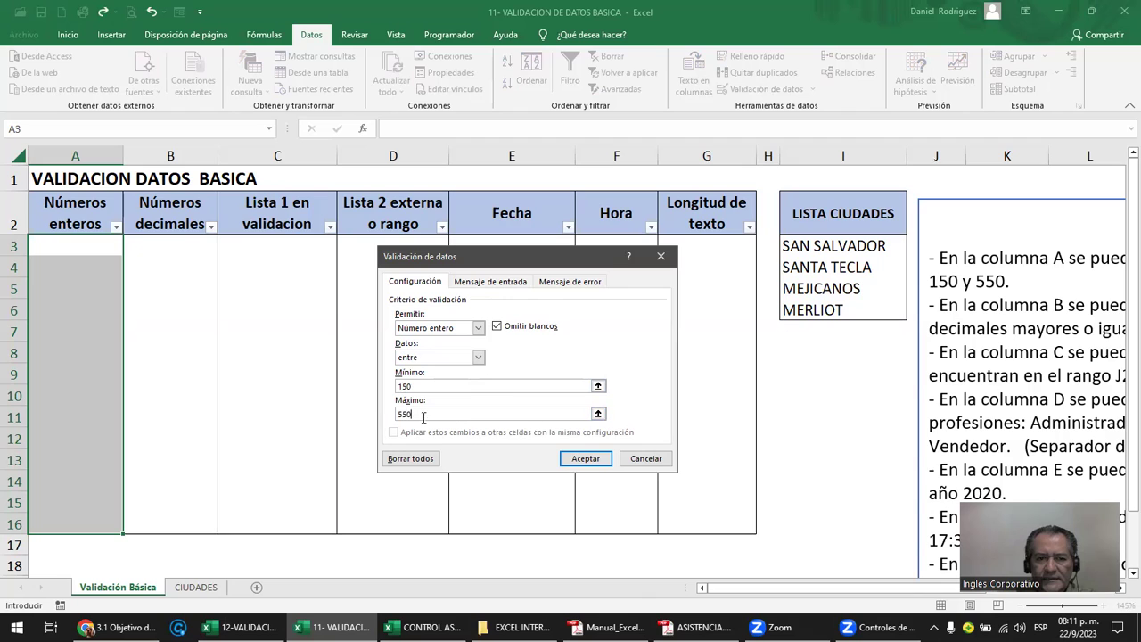
left_click(585, 459)
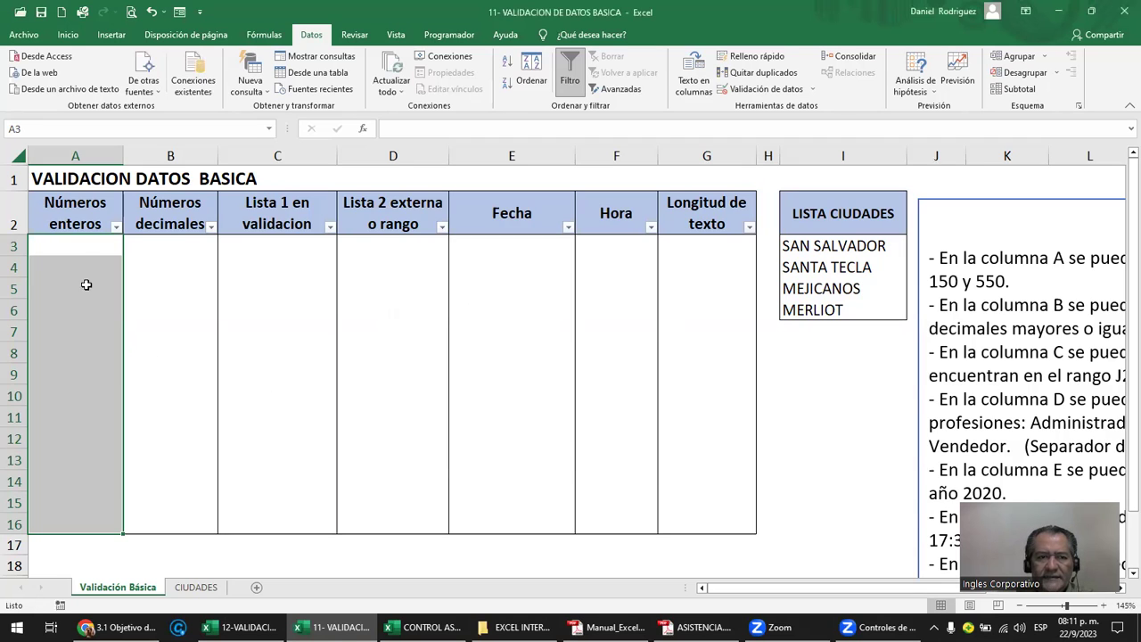
- Enter 200 in cell A3 and 150 in cell A4
left_click(195, 259)
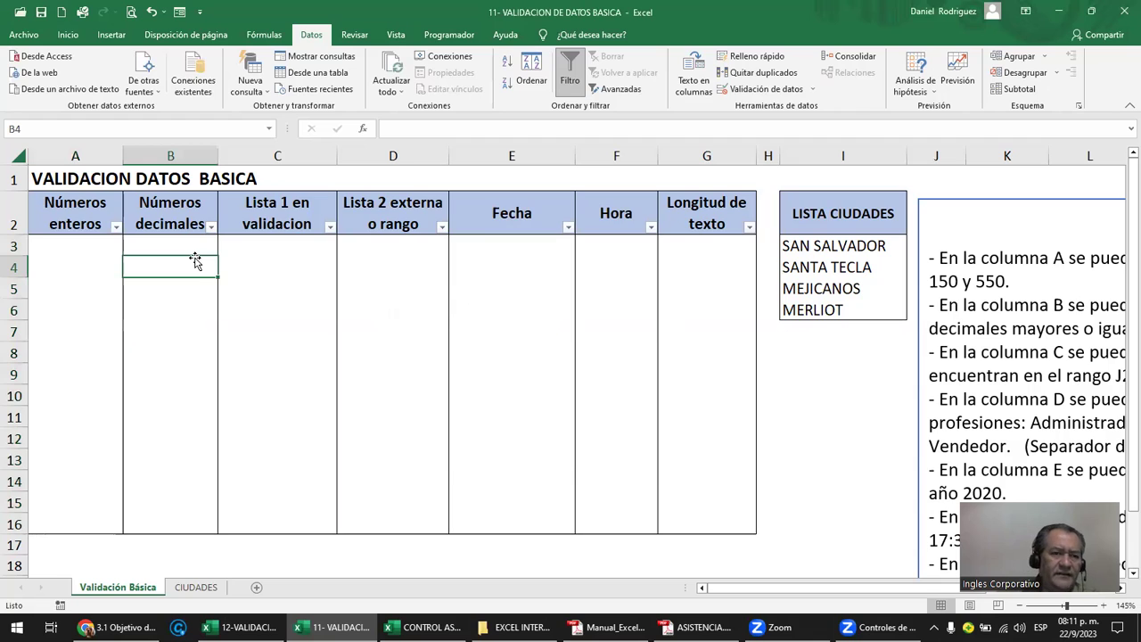
left_click(66, 241)
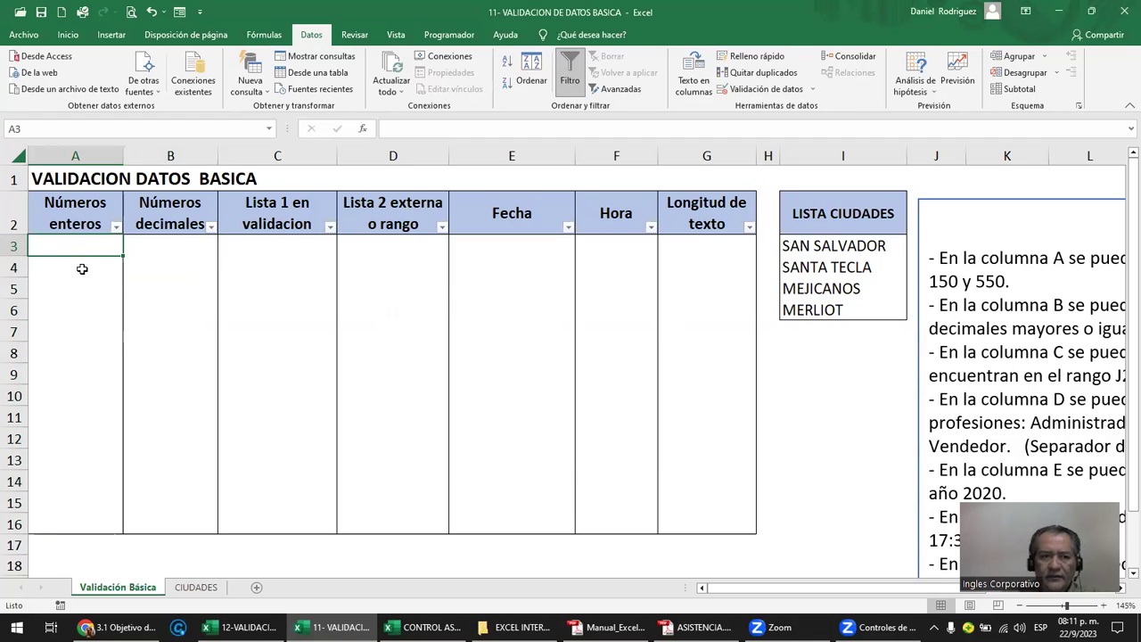
type("200")
key("Return")
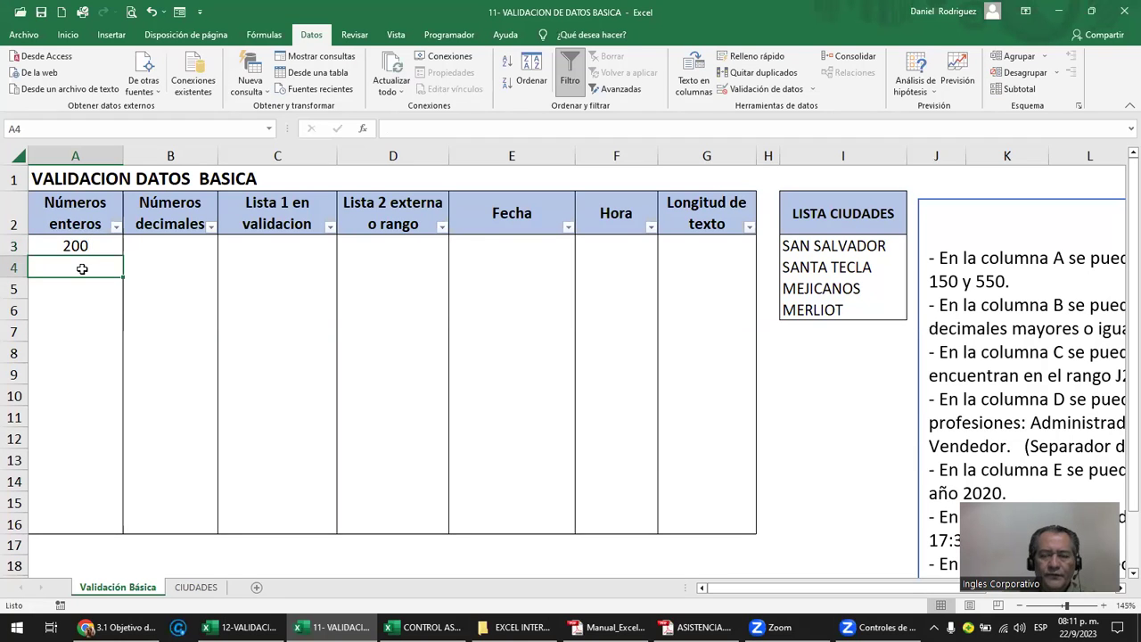
type("150")
key("Return")
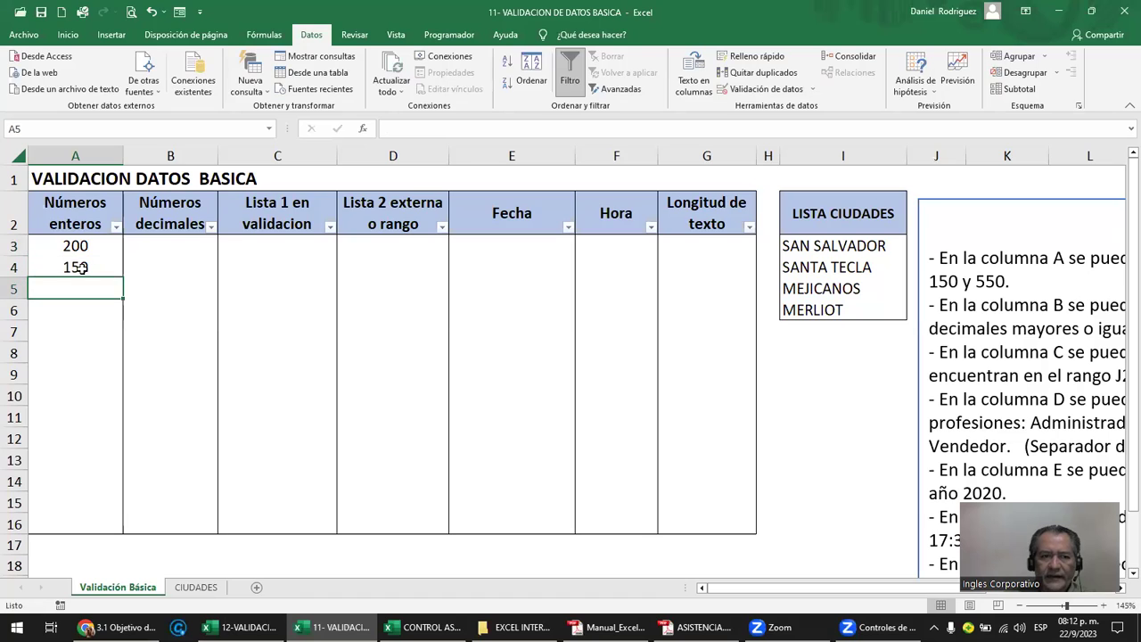
- Test 149, then 148, in A5 and cancel the rejected entry, leaving A5 empty
type("149")
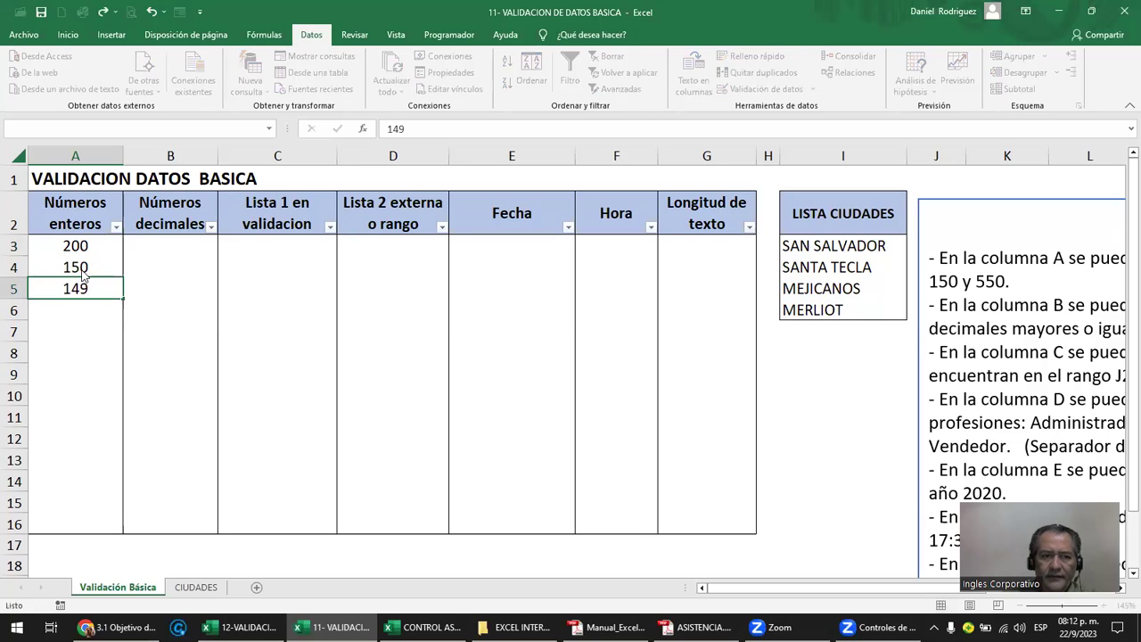
key("Return")
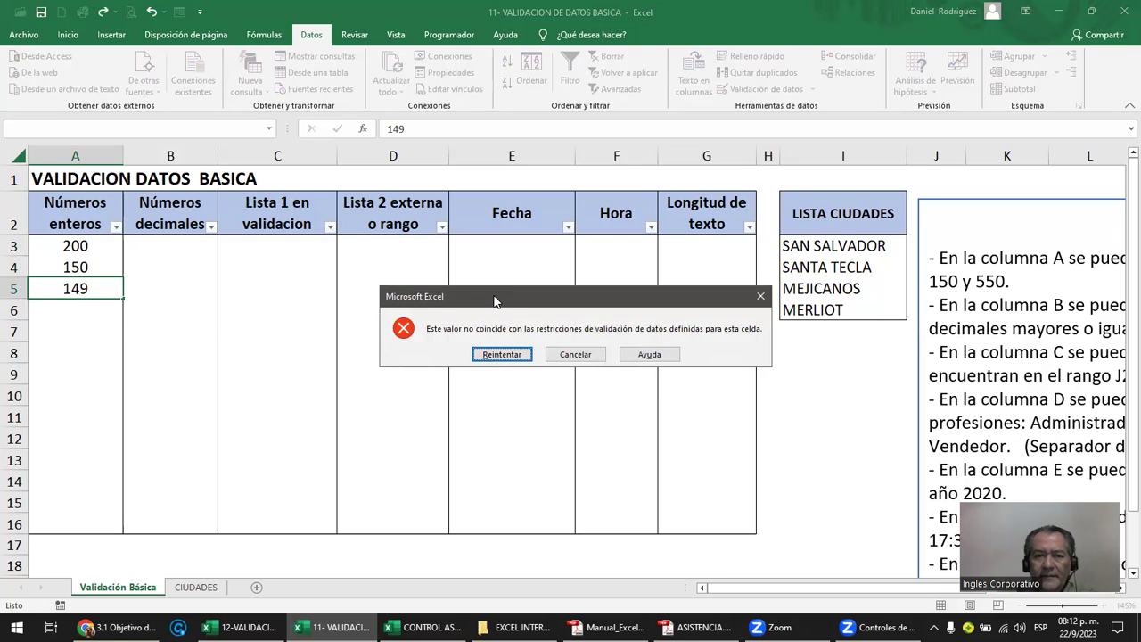
left_click_drag(497, 297, 427, 247)
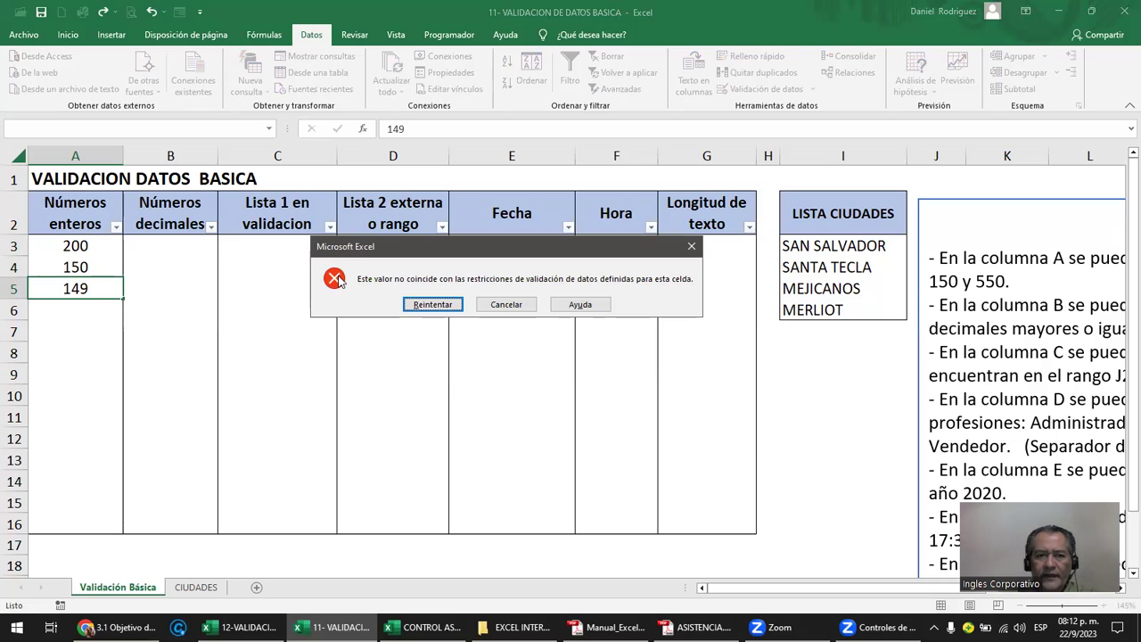
left_click(433, 307)
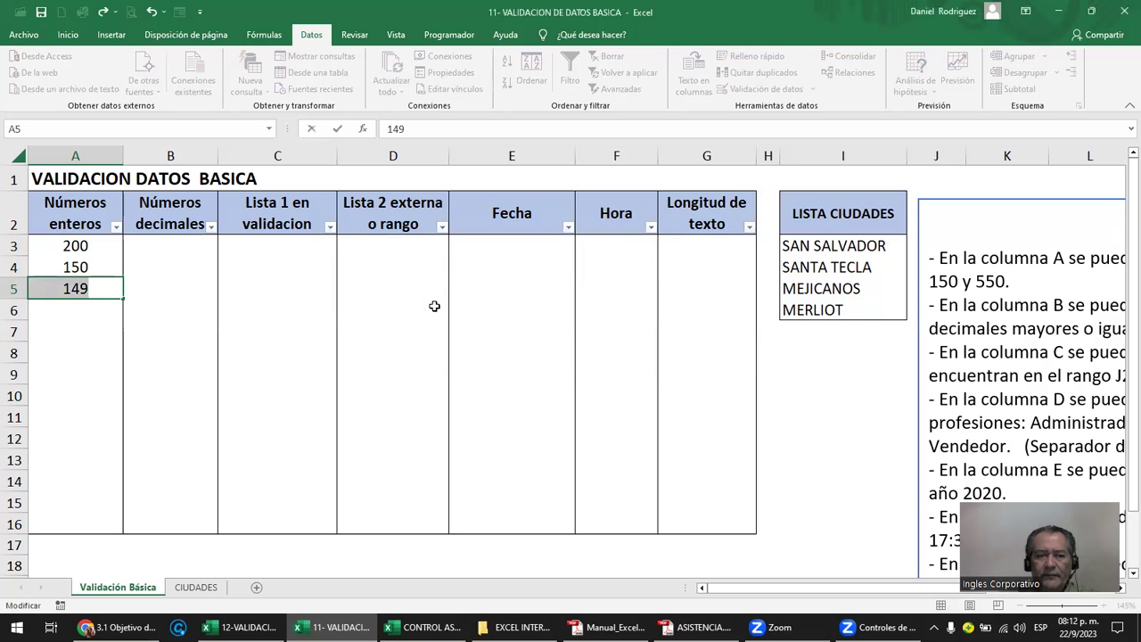
key("BackSpace")
type("8")
key("Return")
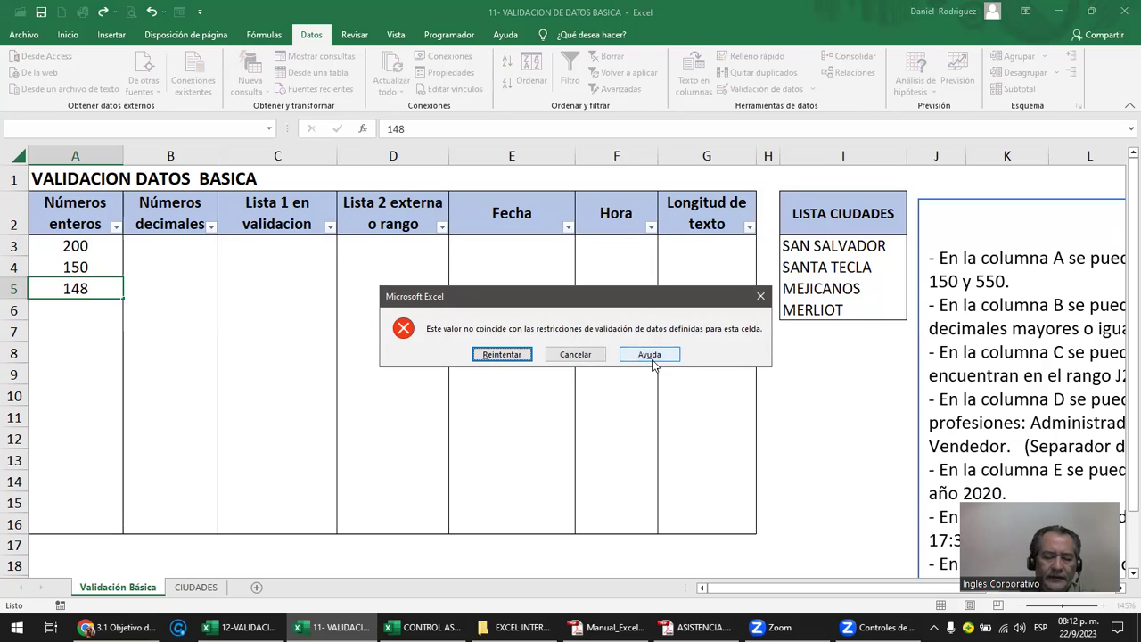
left_click(576, 355)
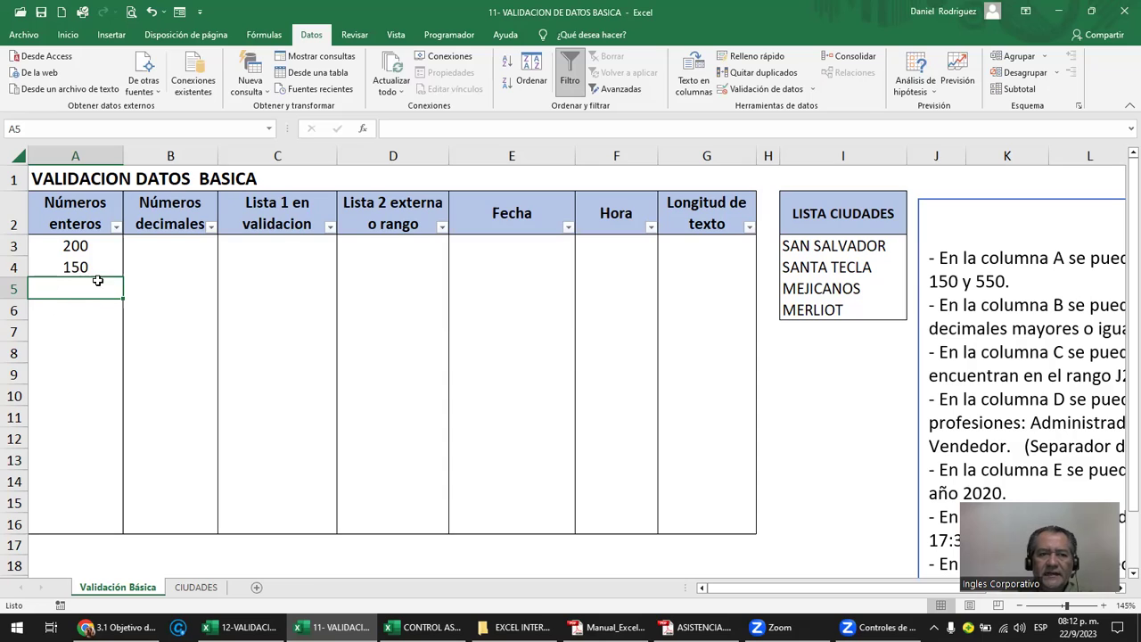
- Enter 550 in cell A5
left_click(84, 316)
left_click(82, 289)
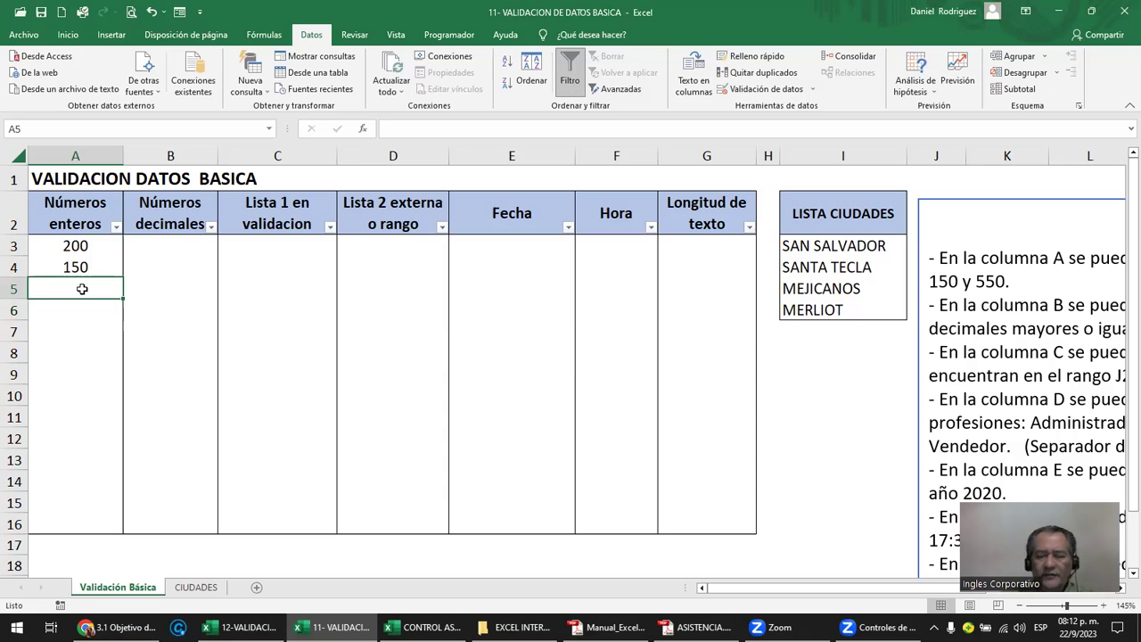
type("52")
key("BackSpace")
type("50")
key("Return")
- Enter 551 in A6 and choose Reintentar on the rejection error
type("551")
key("Return")
key("Right")
key("Left")
key("Right")
key("Left")
key("Right")
key("Left")
key("Right")
key("Left")
key("Right")
key("Left")
key("Right")
key("Left")
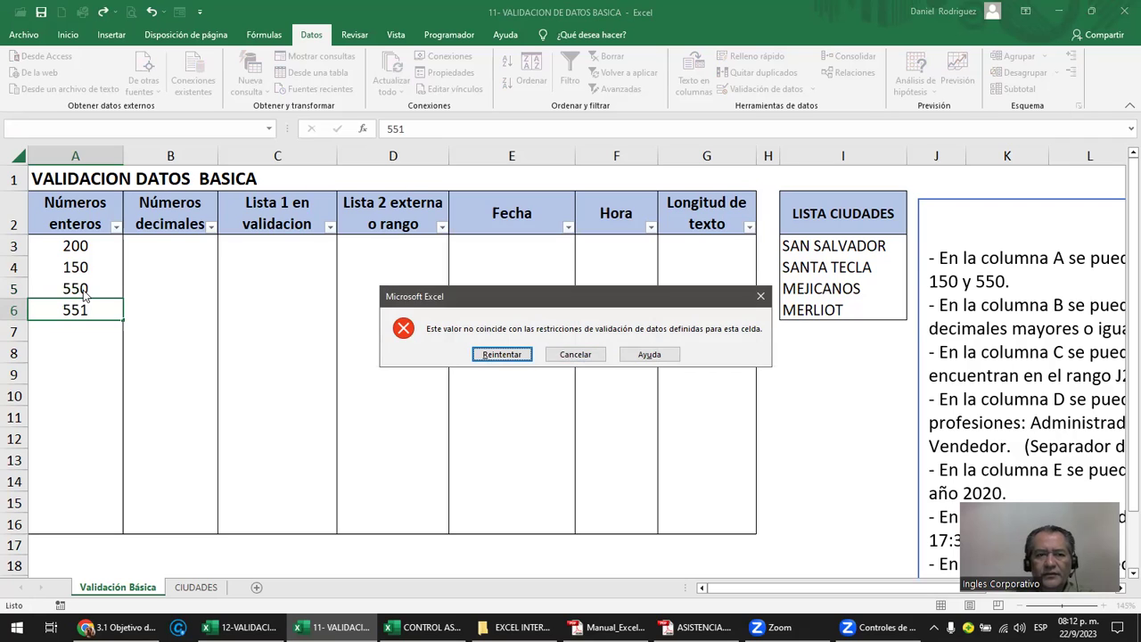
key("Return")
- Replace the rejected value in A6 with 550 and review A3:A6
type("55")
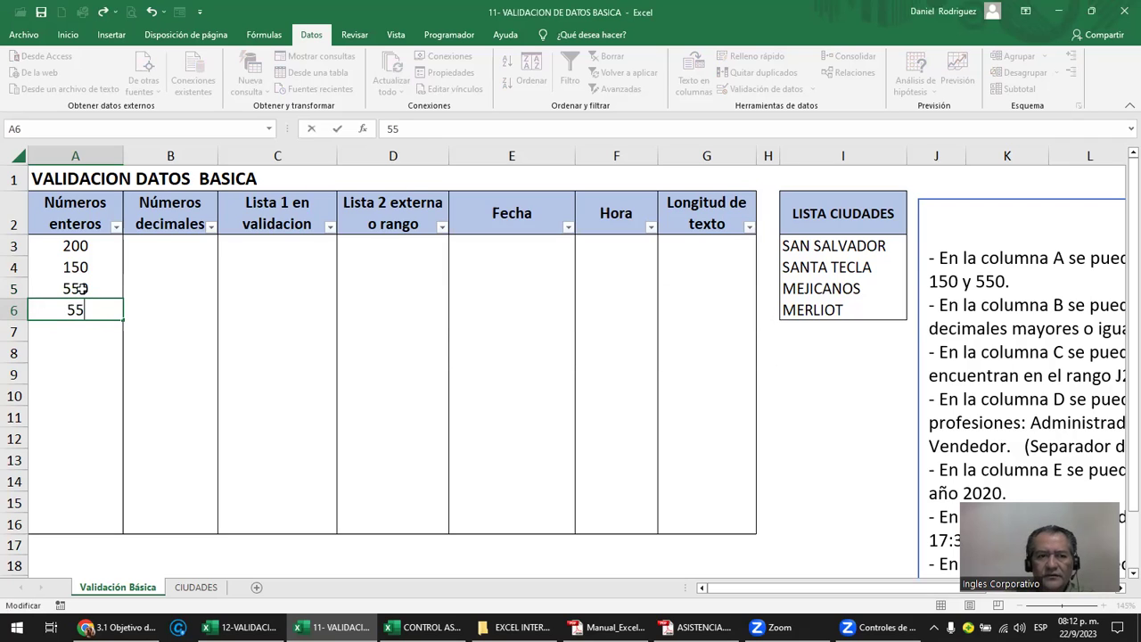
type("0")
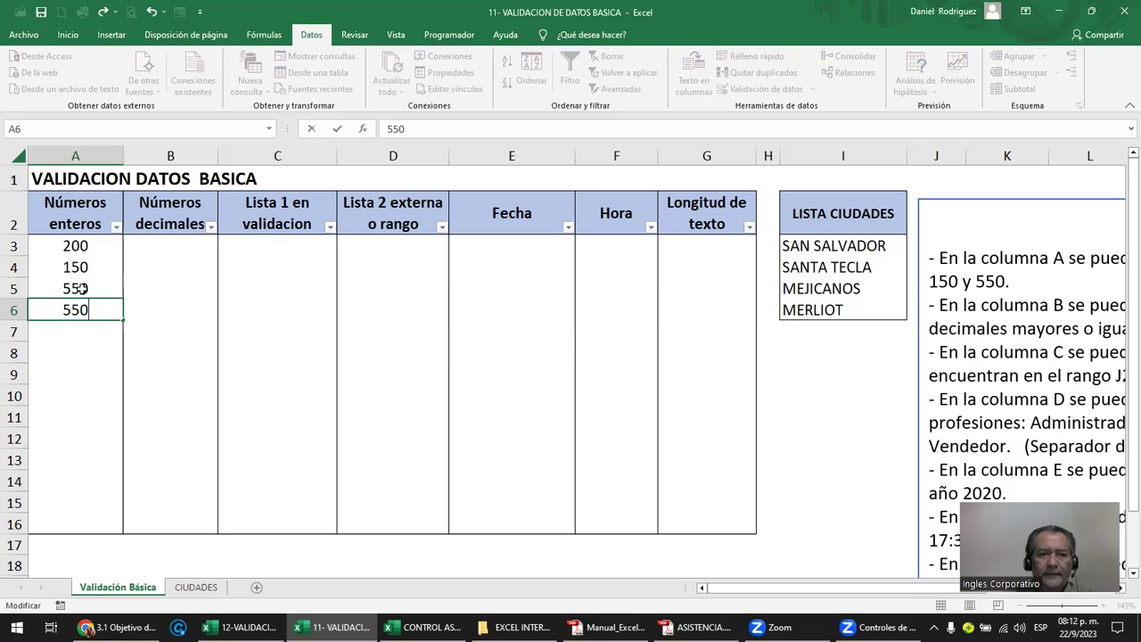
key("Return")
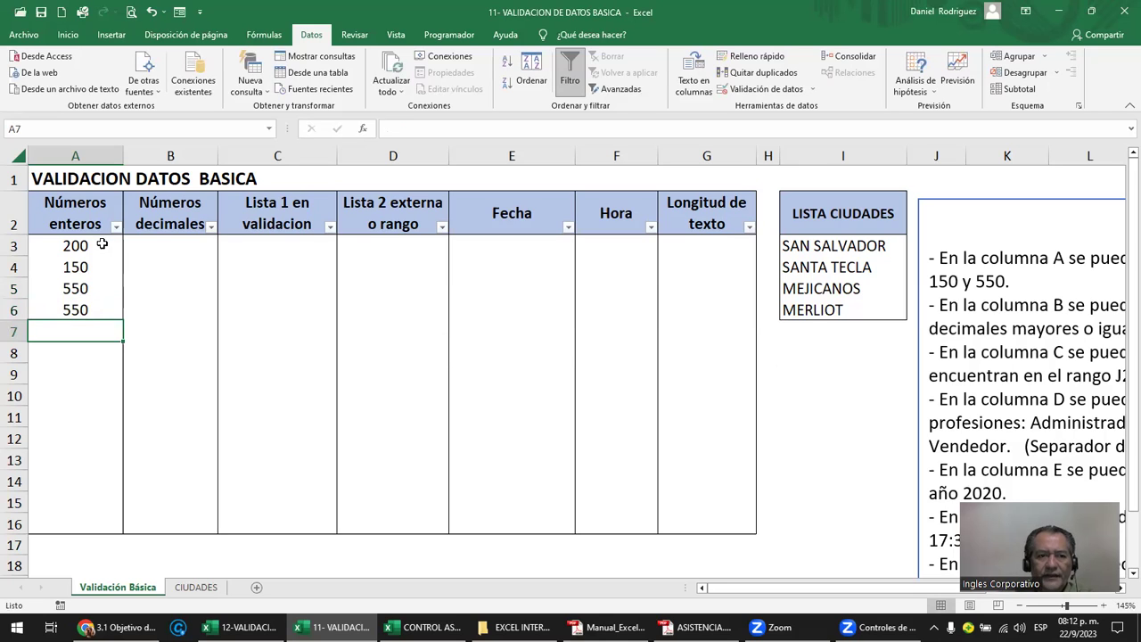
left_click_drag(102, 243, 103, 309)
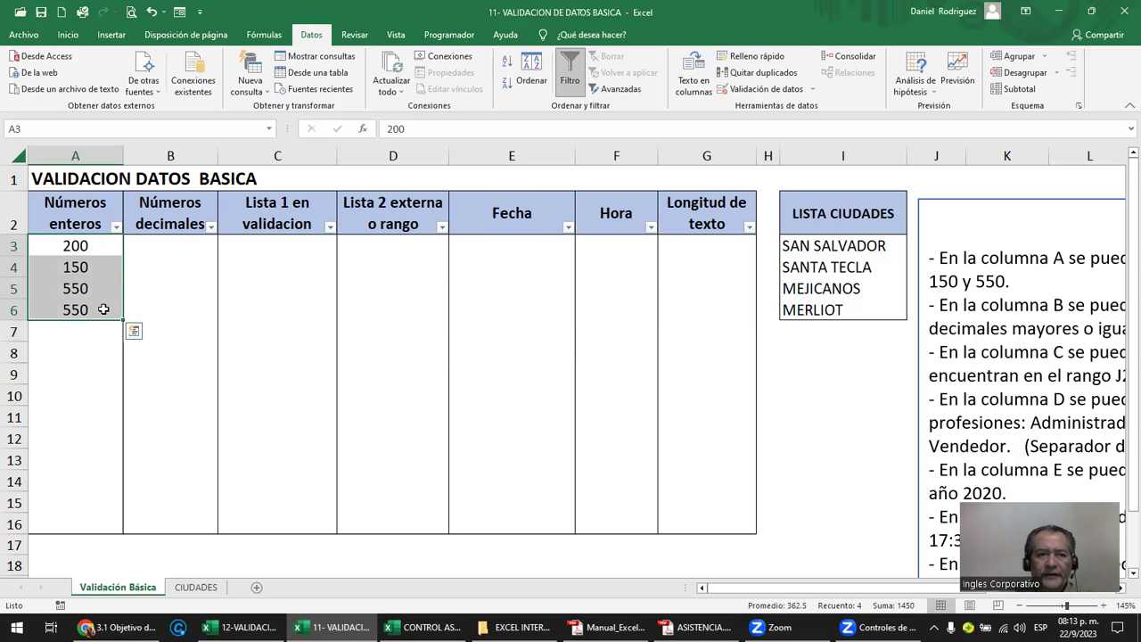
left_click(90, 331)
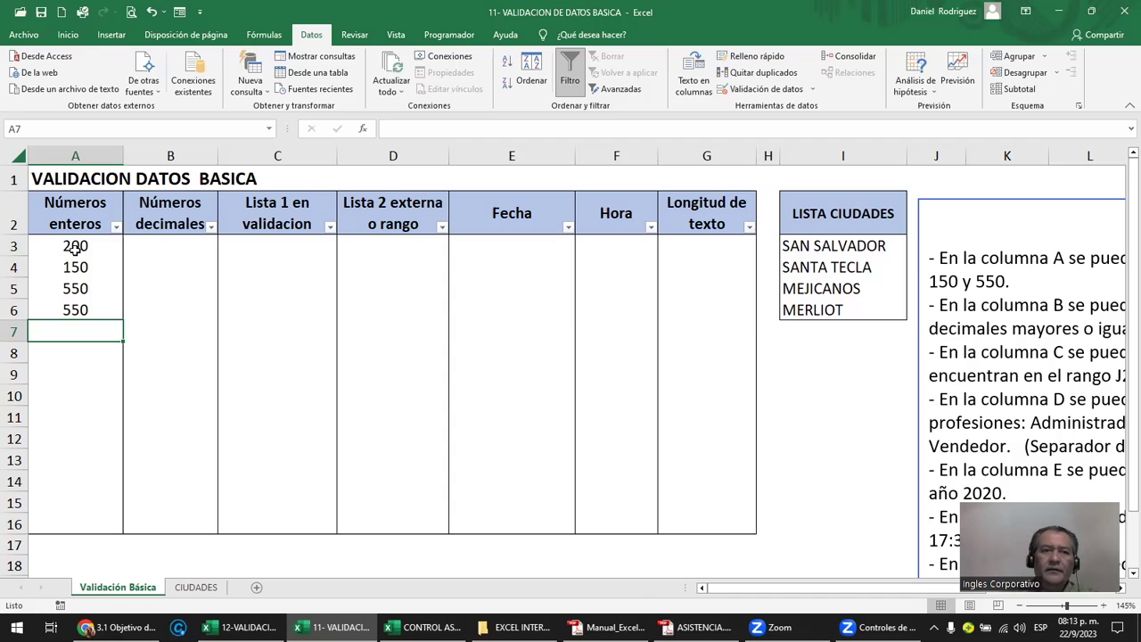
- Reapply the Número entero 150–550 rule to cells A3:A16
left_click_drag(78, 242, 75, 521)
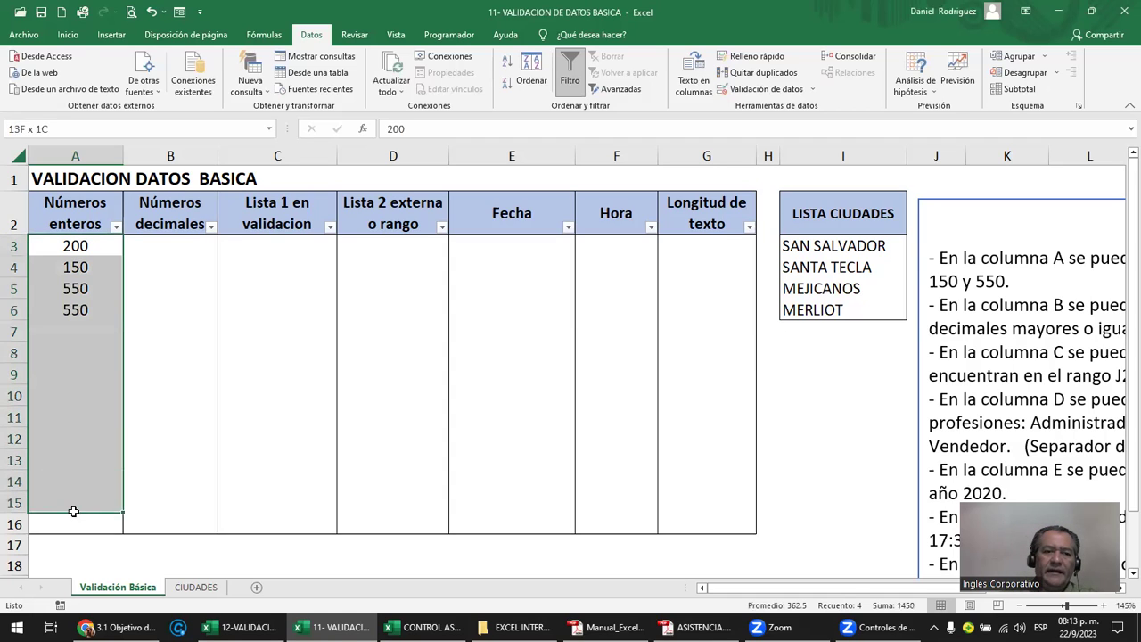
left_click(812, 91)
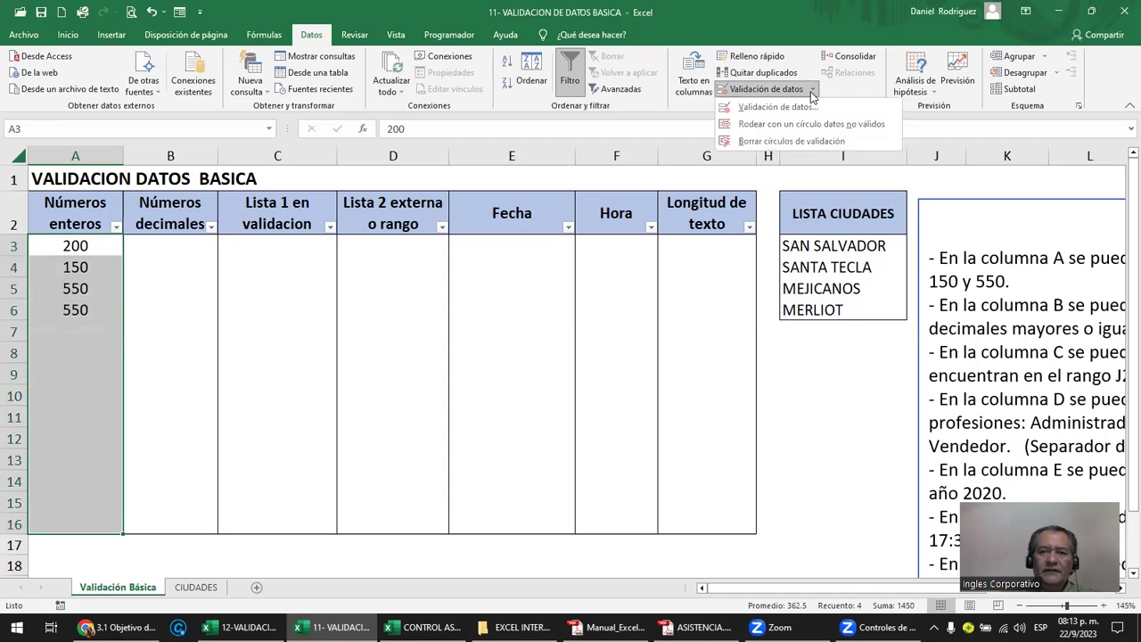
left_click(775, 107)
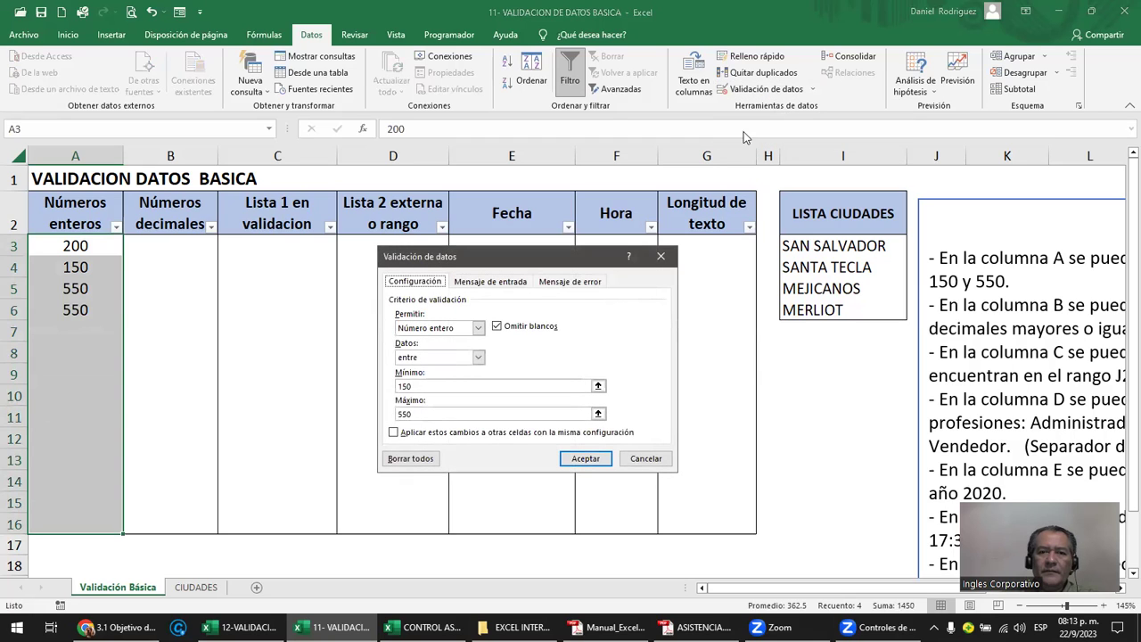
left_click(476, 330)
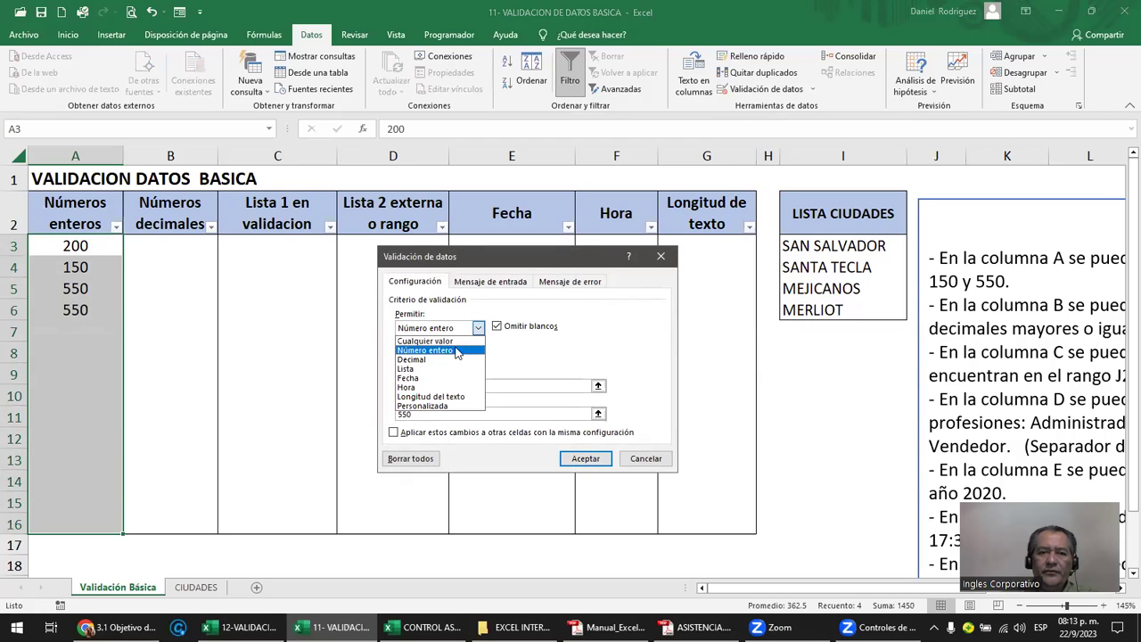
left_click(454, 350)
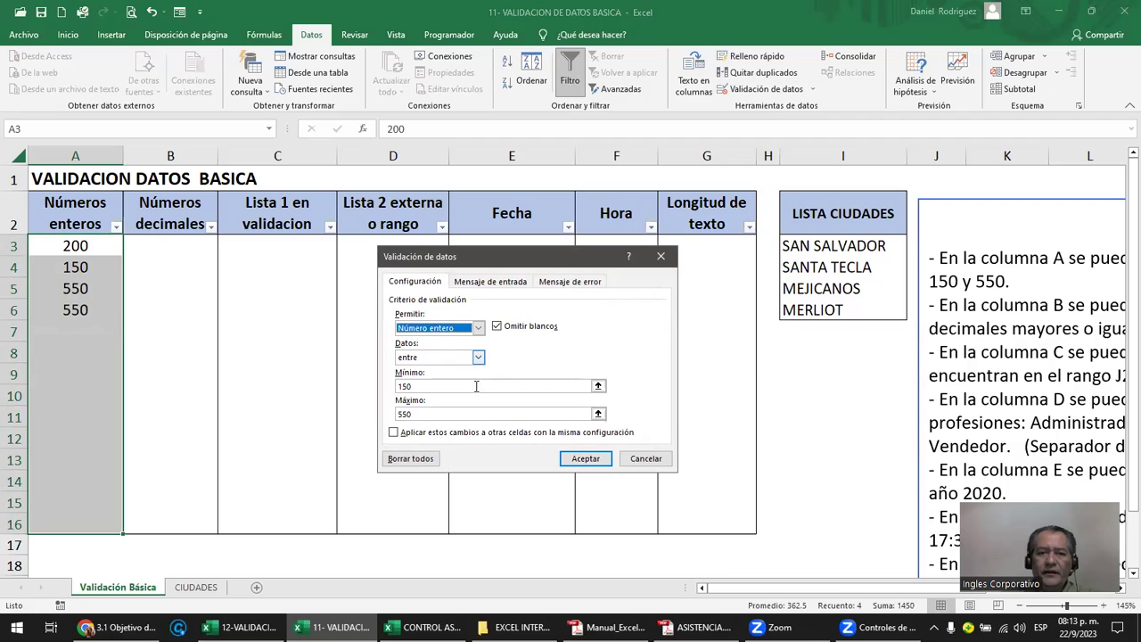
left_click(589, 459)
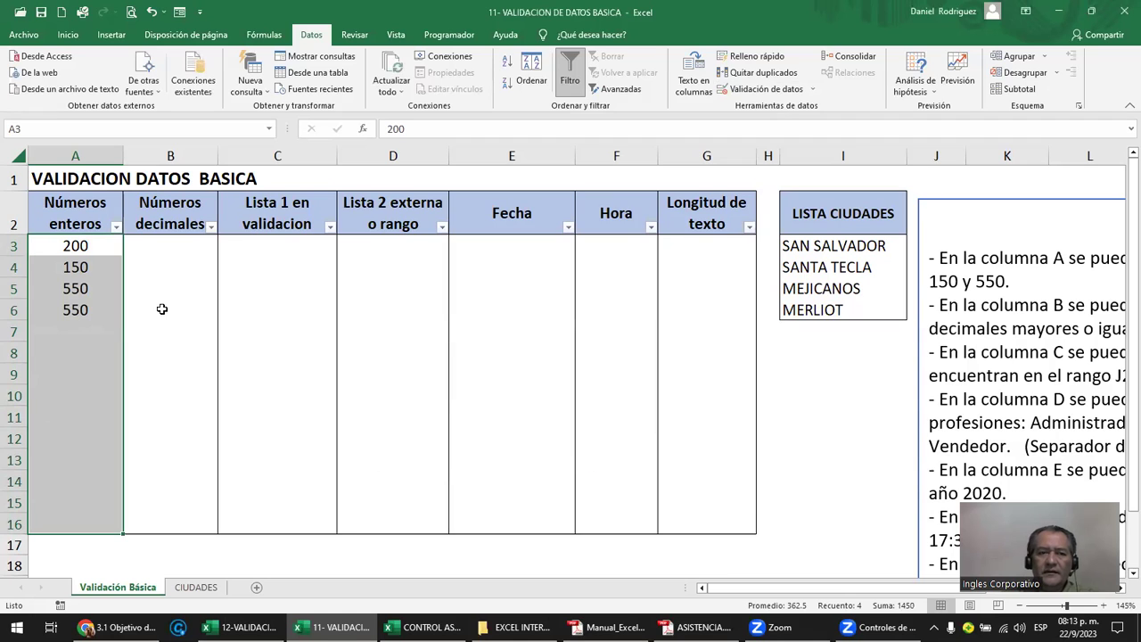
left_click(164, 278)
- Test the rule with 1 in A7 and cancel the rejected entry
left_click(91, 331)
type("1")
key("Return")
key("Return")
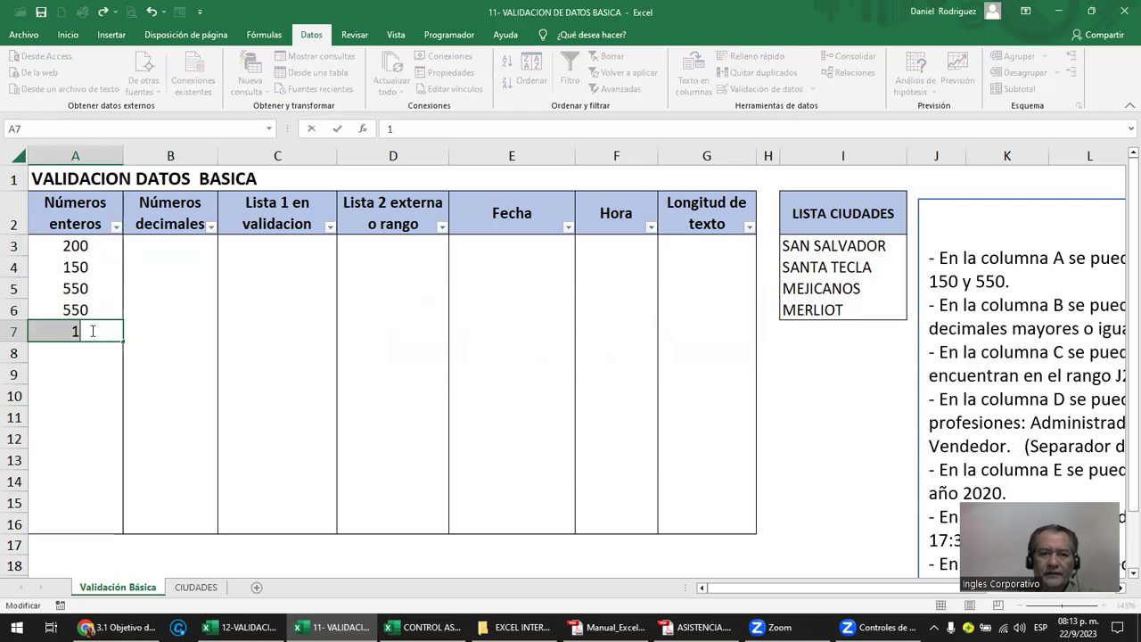
key("Escape")
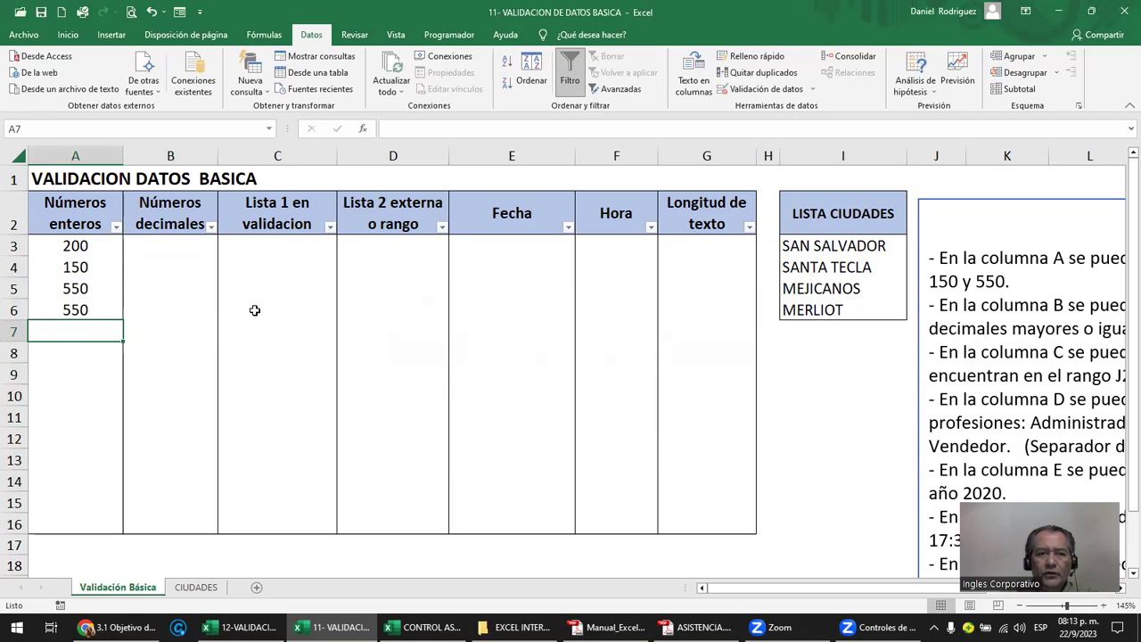
mouse_move(77, 246)
left_mouse_down()
mouse_move(71, 414)
mouse_move(85, 520)
left_mouse_up()
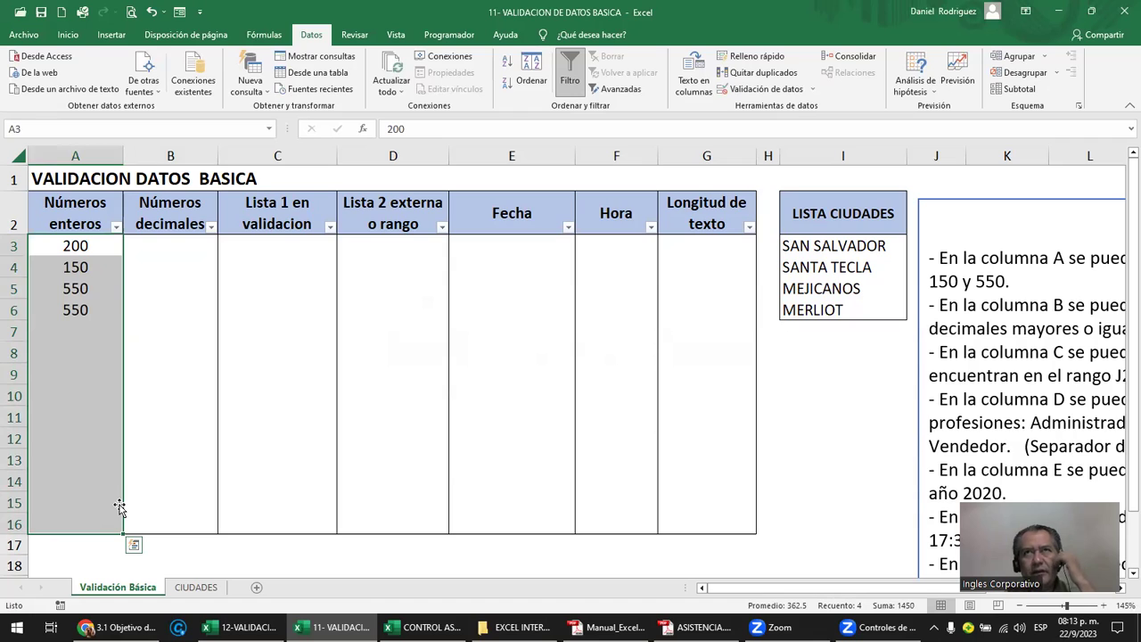
left_click(147, 399)
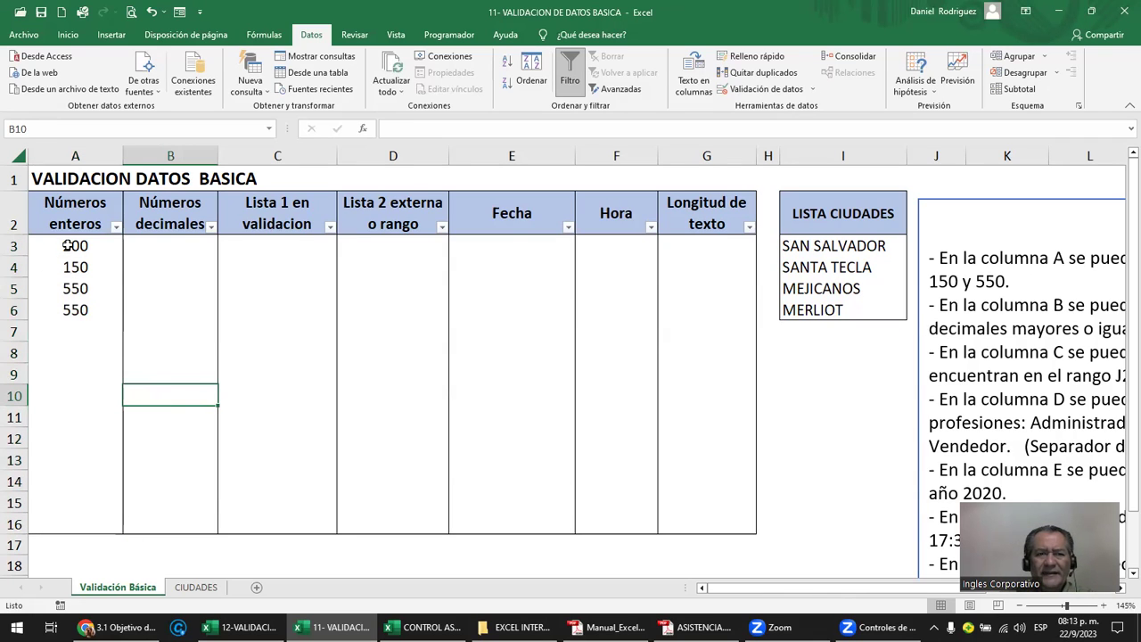
left_click(67, 332)
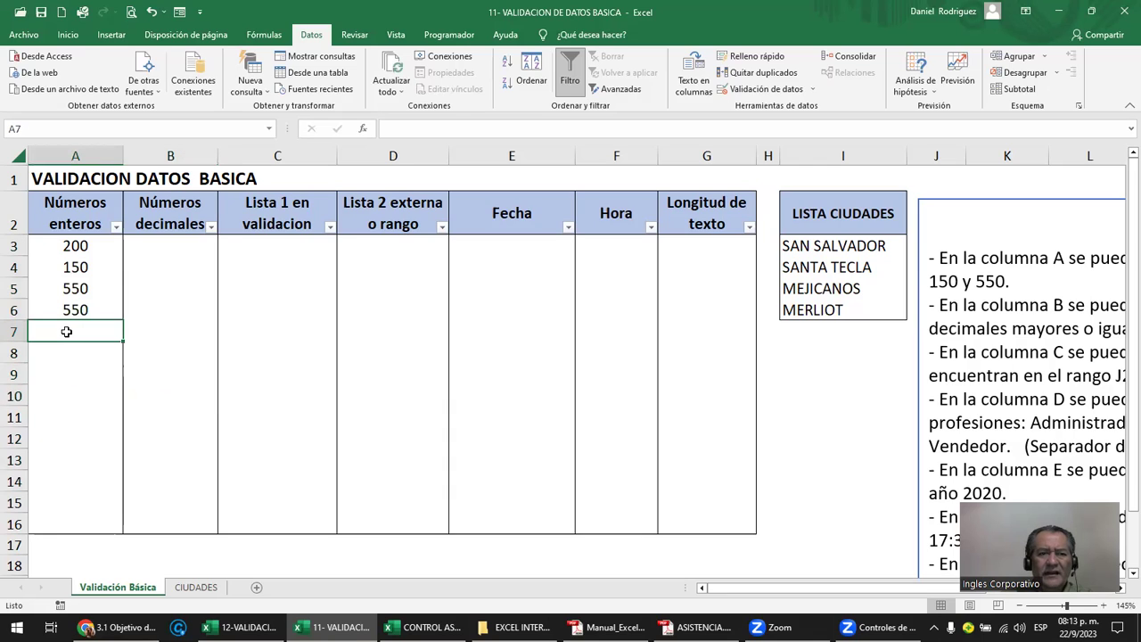
- Remove cell A7's validation rule with Borrar todos
left_click(811, 90)
left_click(777, 107)
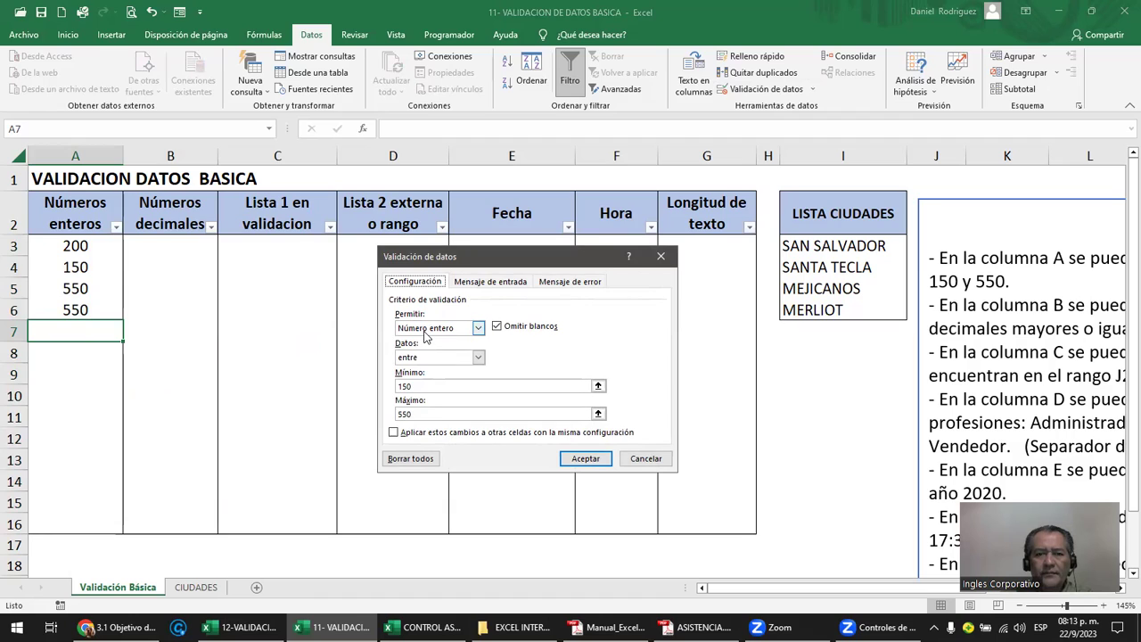
left_click(413, 460)
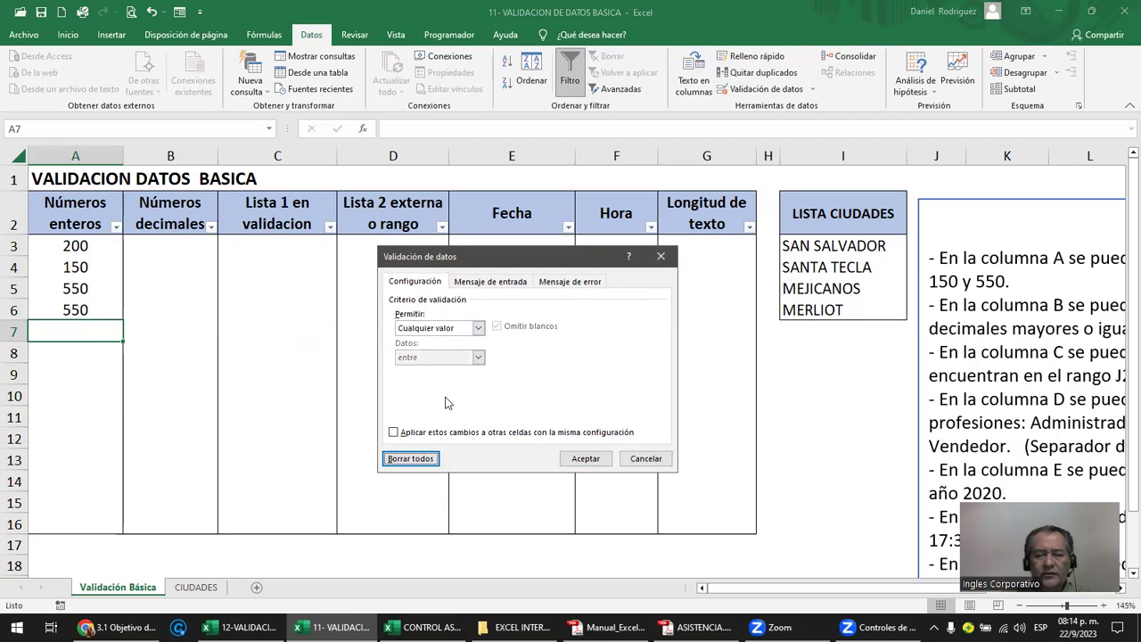
left_click(584, 459)
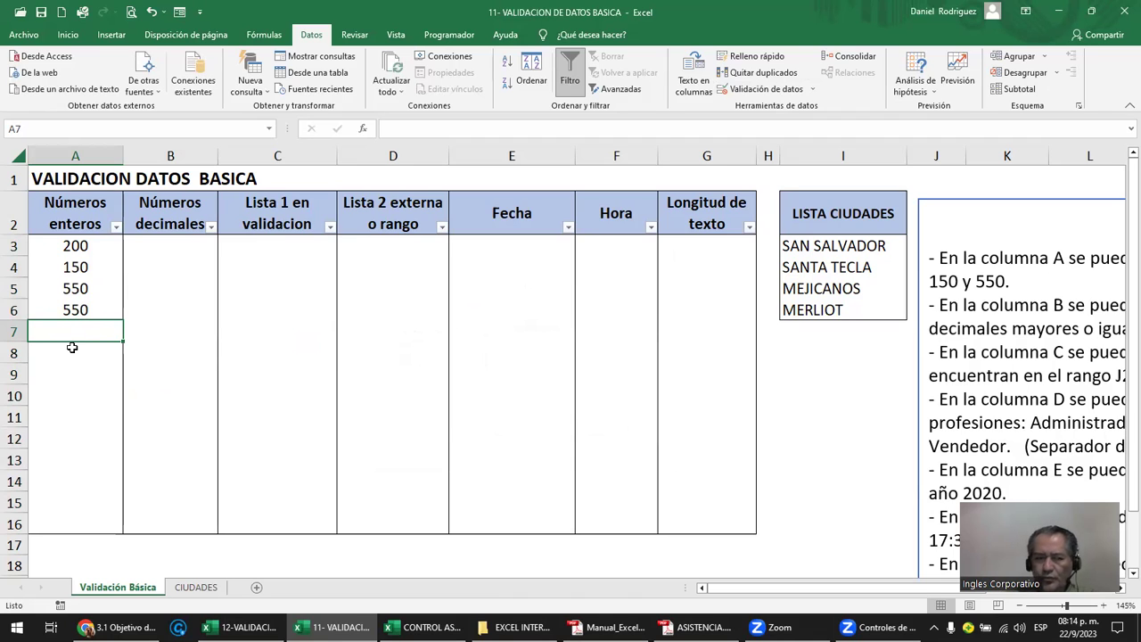
- Enter 1 in A7, then try 5 in A8 and cancel the rejection
type("1")
key("Return")
type("5")
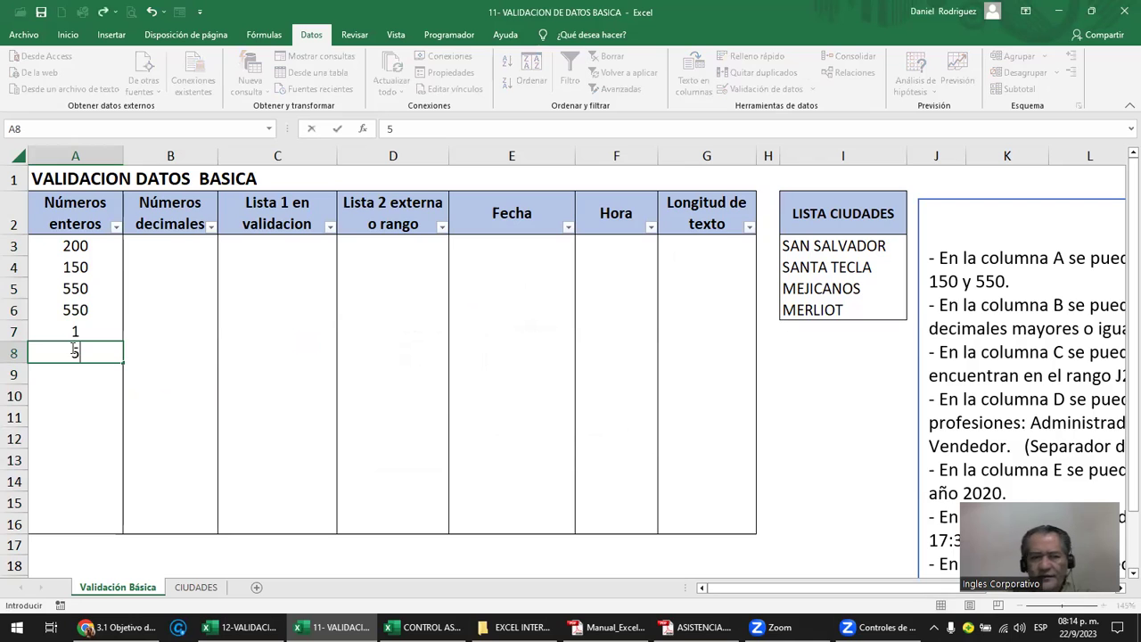
key("Return")
key("Return")
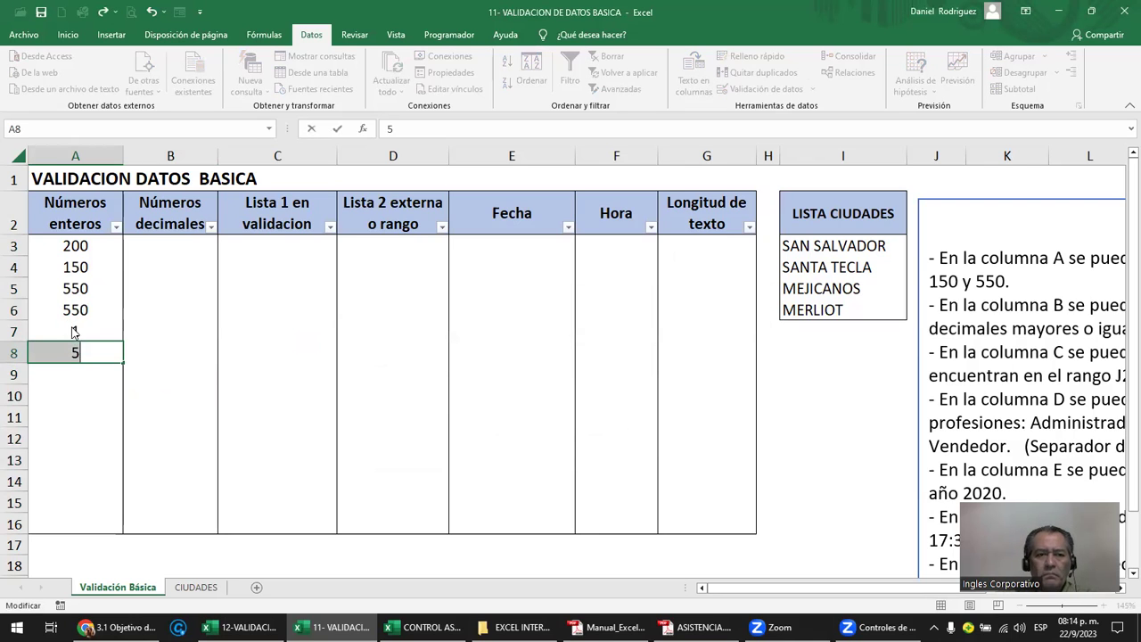
key("Return")
key("Escape")
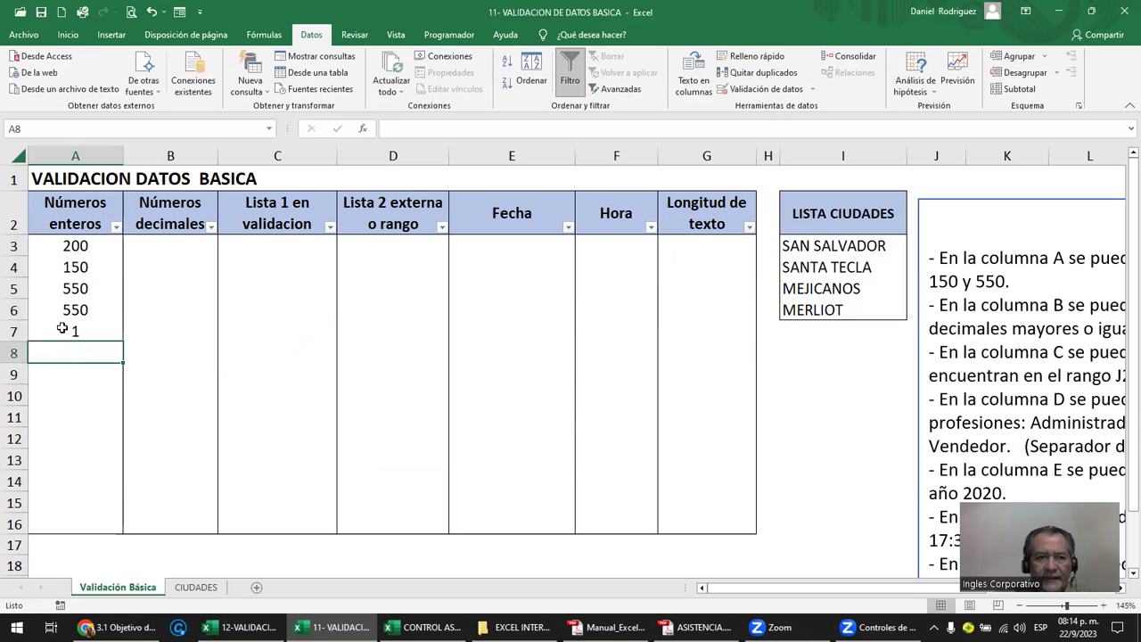
left_click(82, 332)
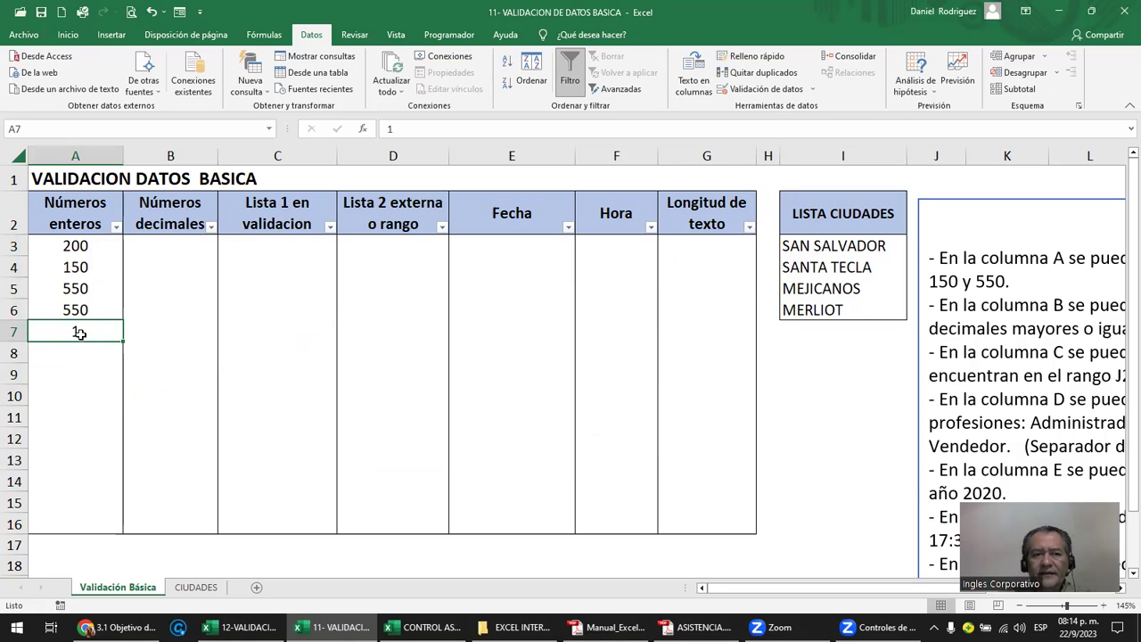
left_click_drag(94, 245, 103, 521)
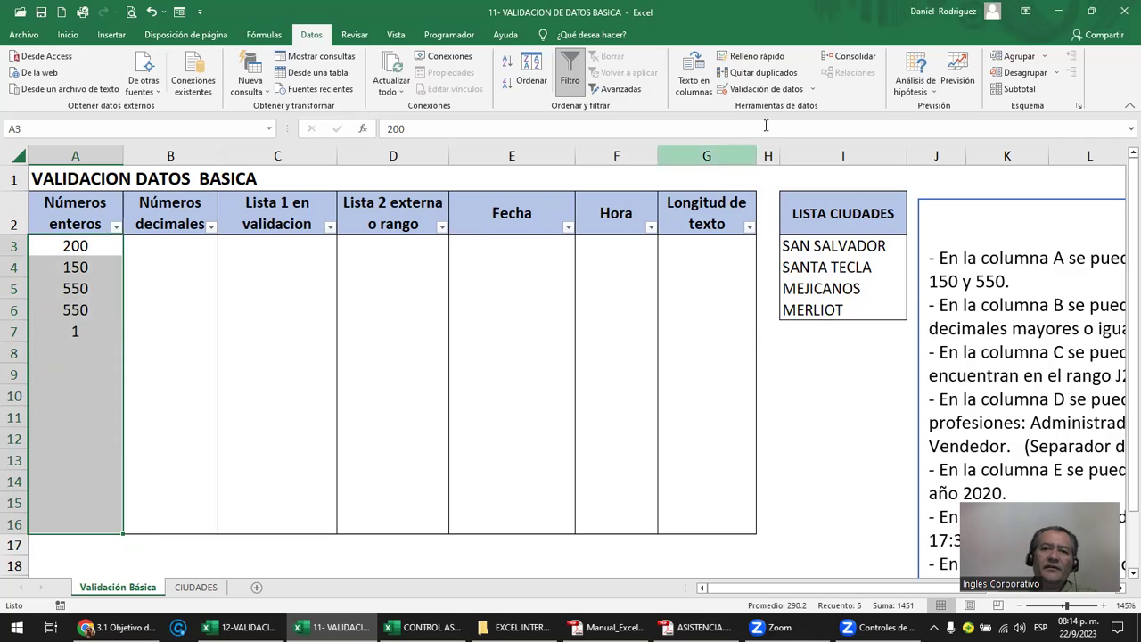
- Remove all validation rules from the whole of column A
left_click(194, 319)
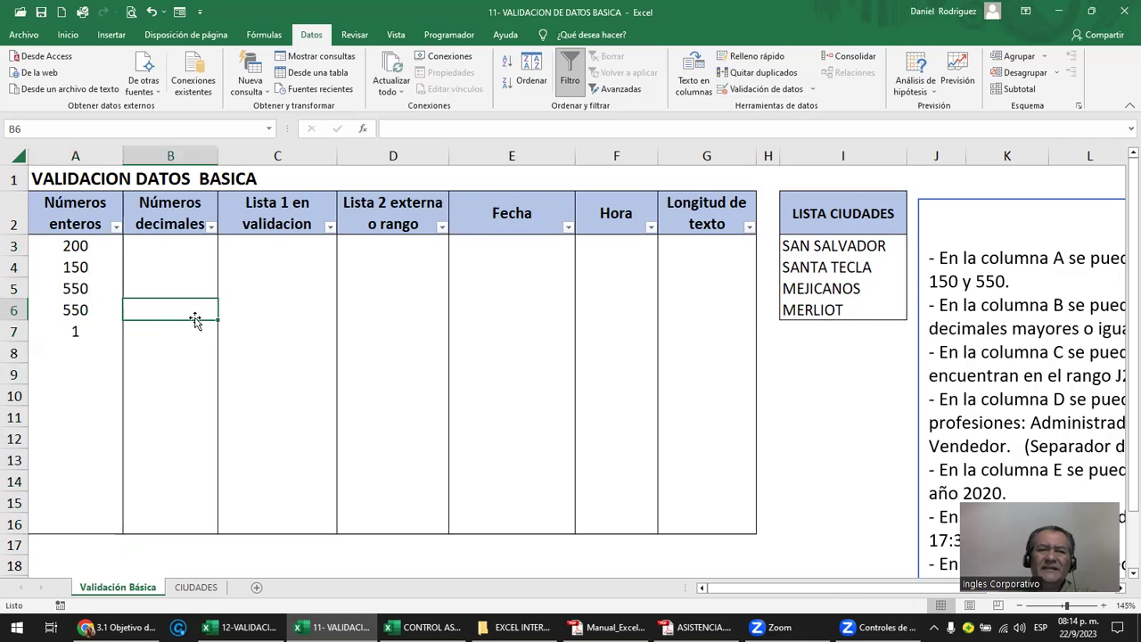
left_click(75, 156)
left_click(811, 89)
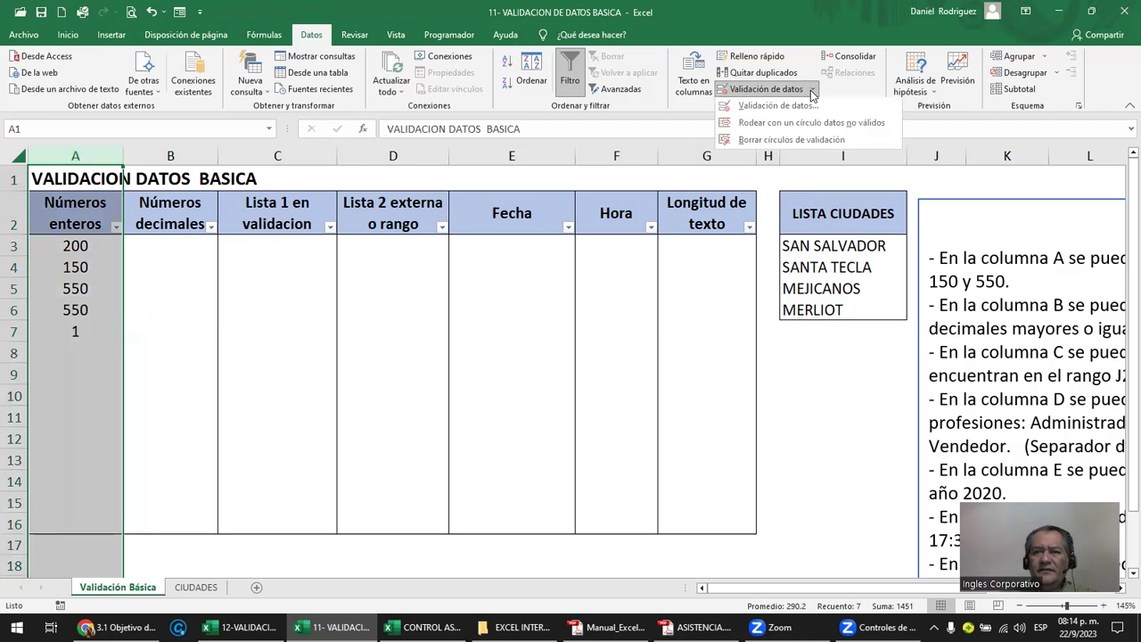
left_click(771, 108)
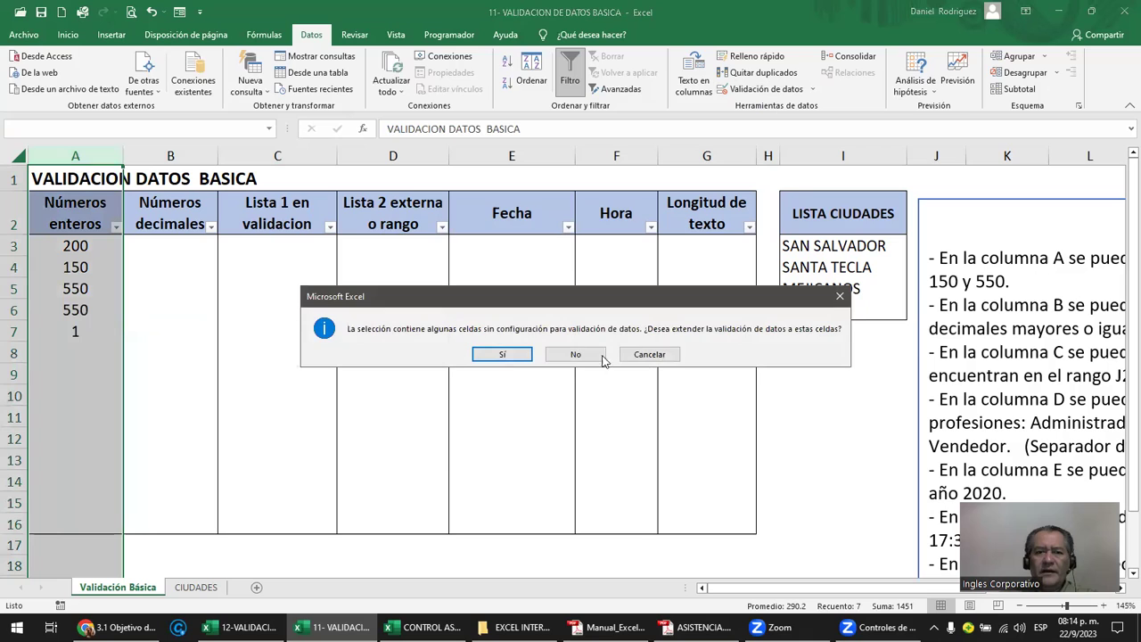
left_click(499, 358)
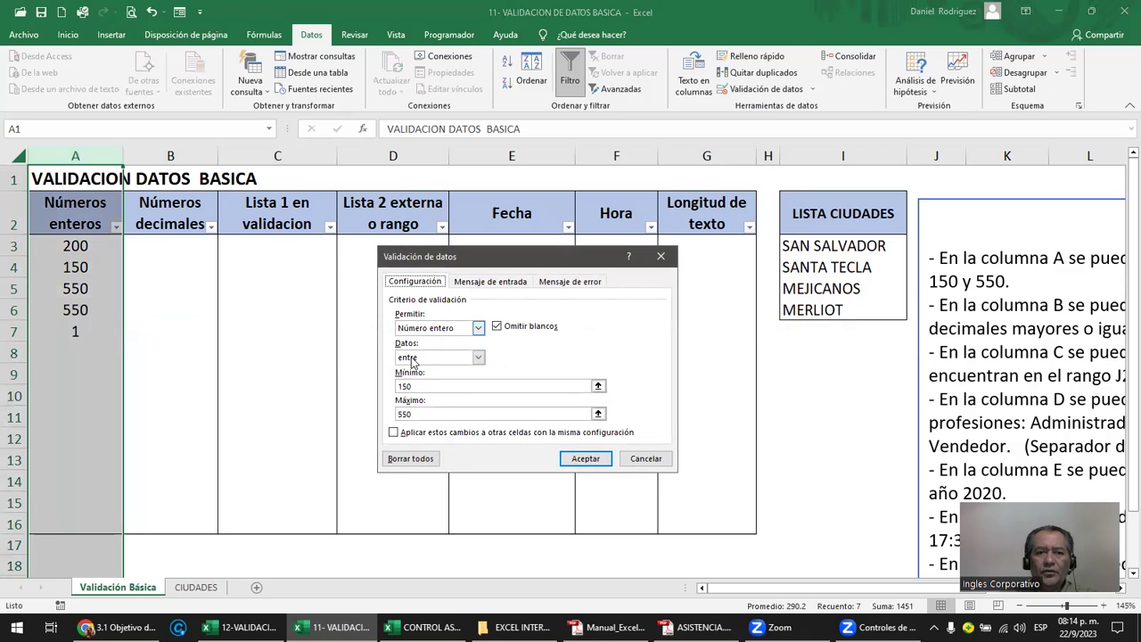
left_click(411, 458)
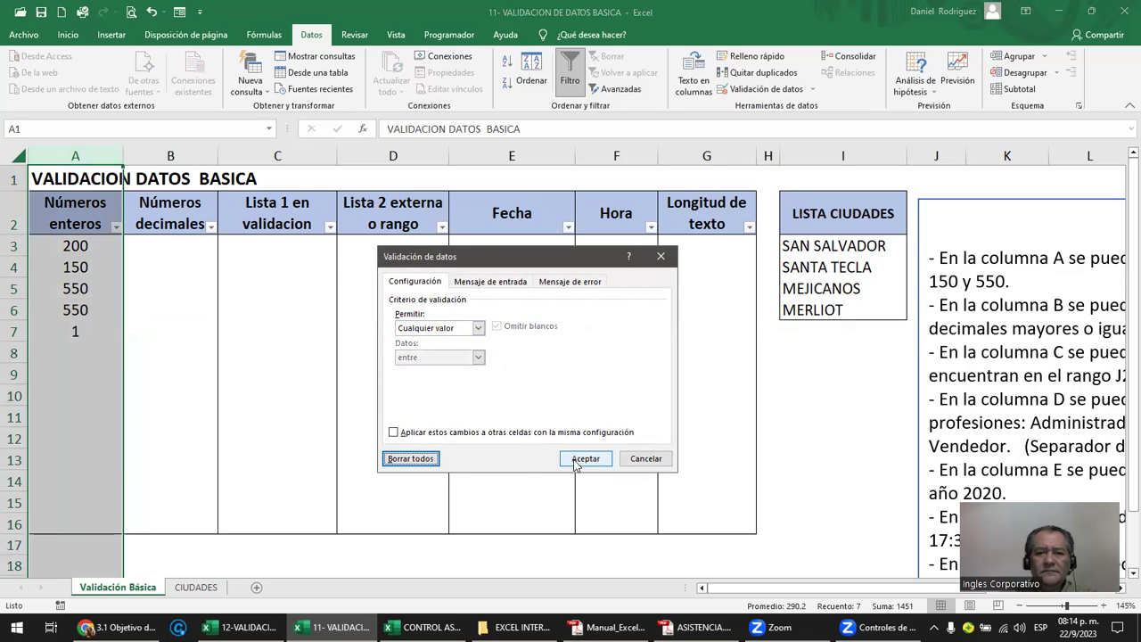
left_click(584, 458)
- Select A3:A16 and review the validation settings without changing them
left_click(99, 250)
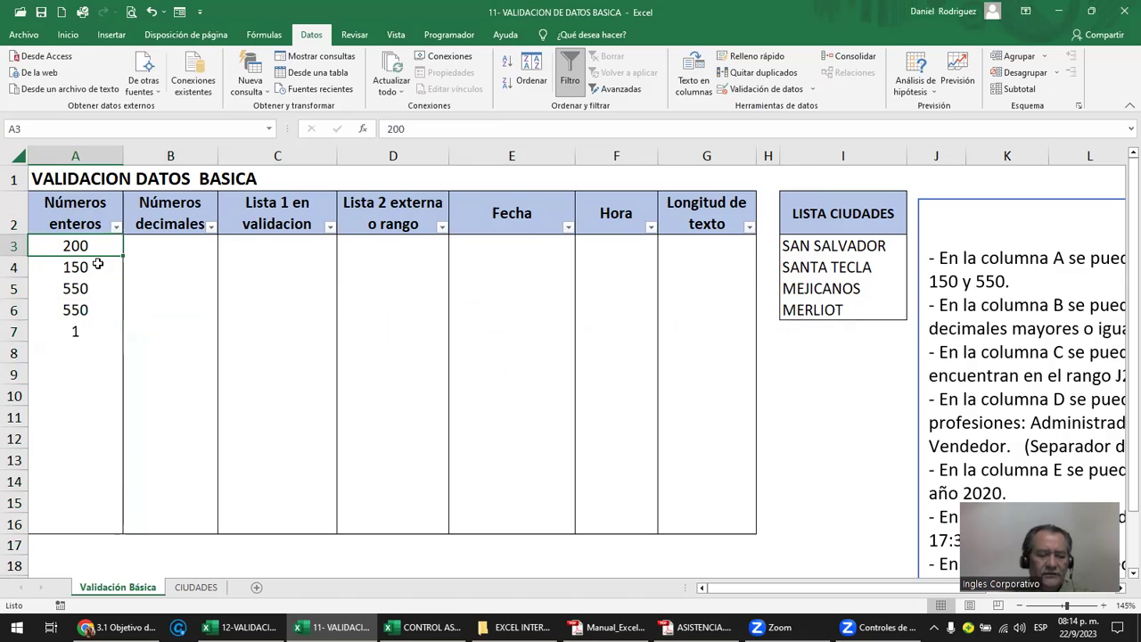
key("ctrl+shift+Down")
key("ctrl+shift+Down")
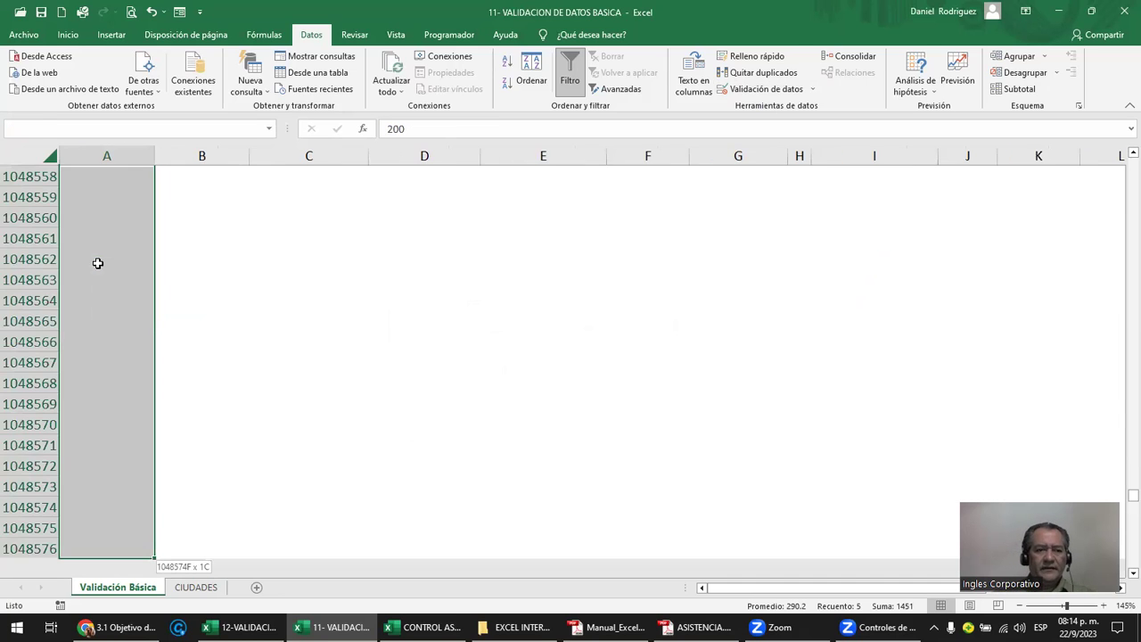
key("ctrl+shift+Up")
key("ctrl+shift+Up")
scroll(99, 263, "up", 1)
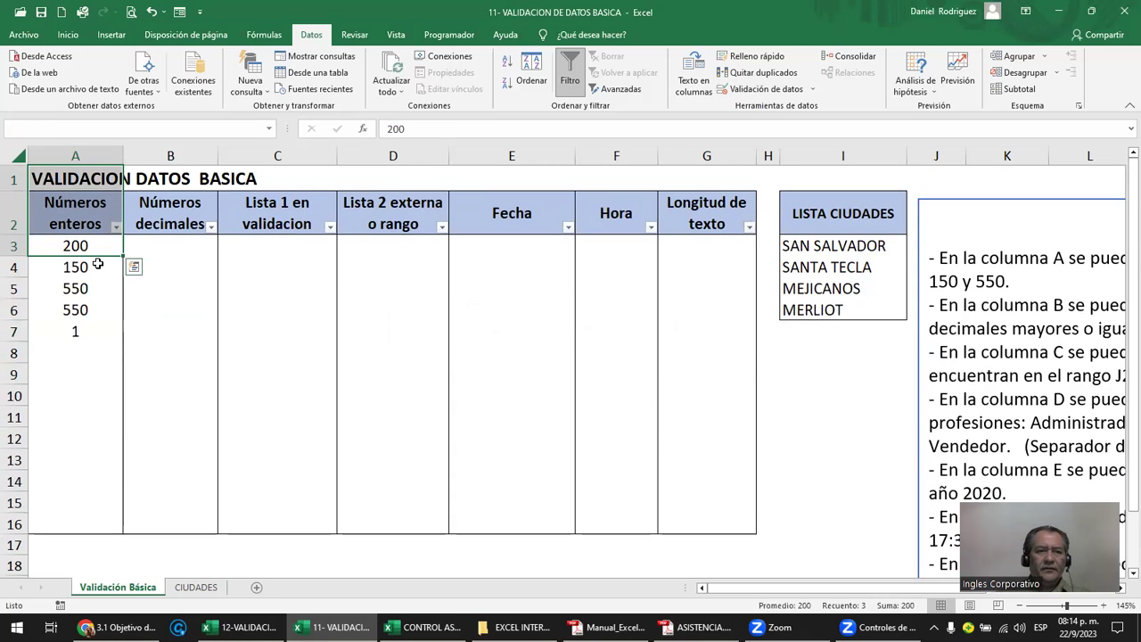
key("Down")
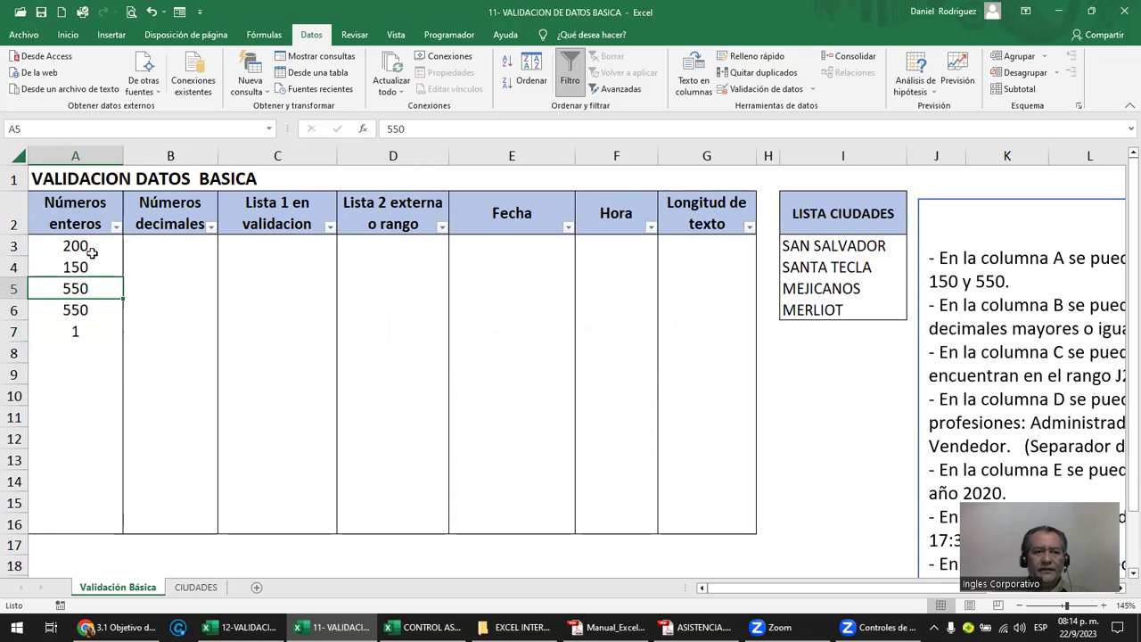
left_click_drag(90, 247, 92, 524)
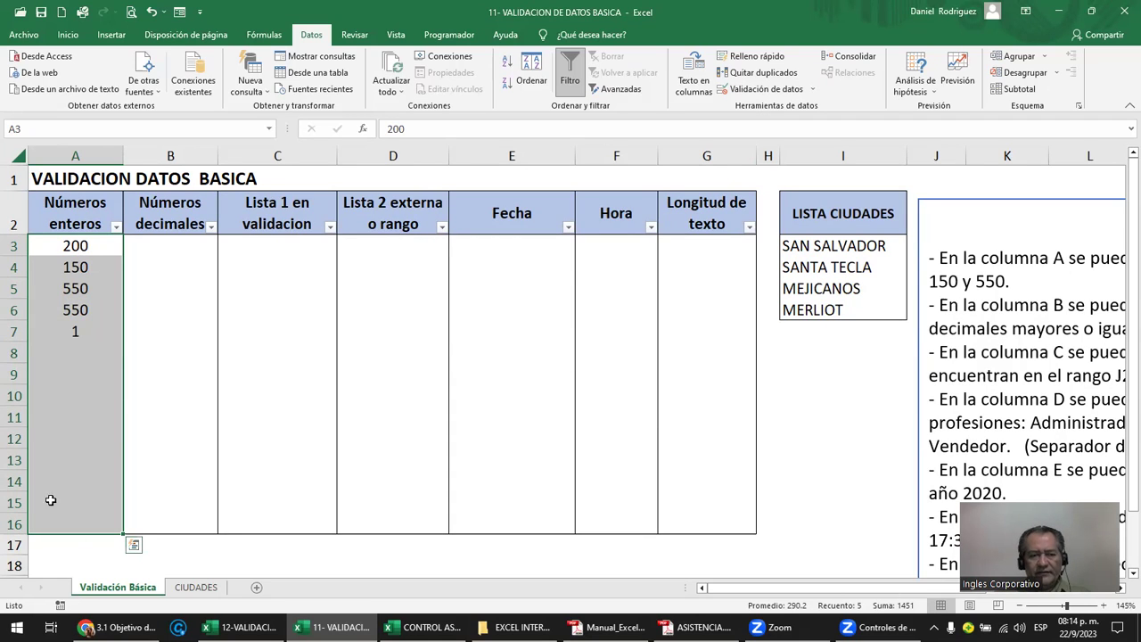
left_click(787, 89)
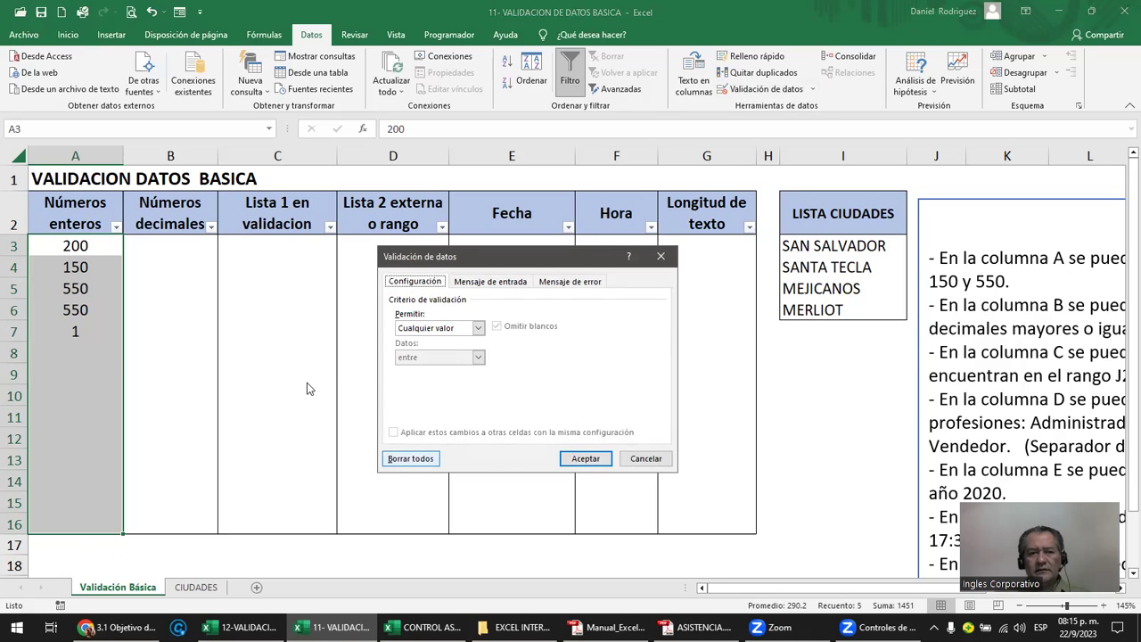
key("Escape")
left_click(71, 367)
type("2")
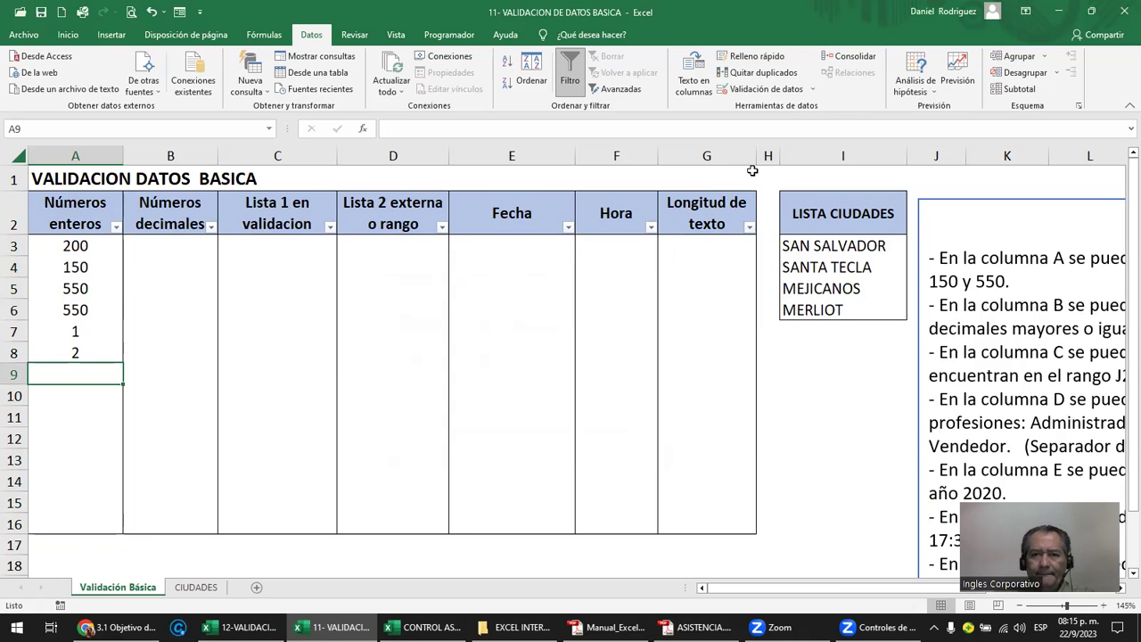
left_click(812, 89)
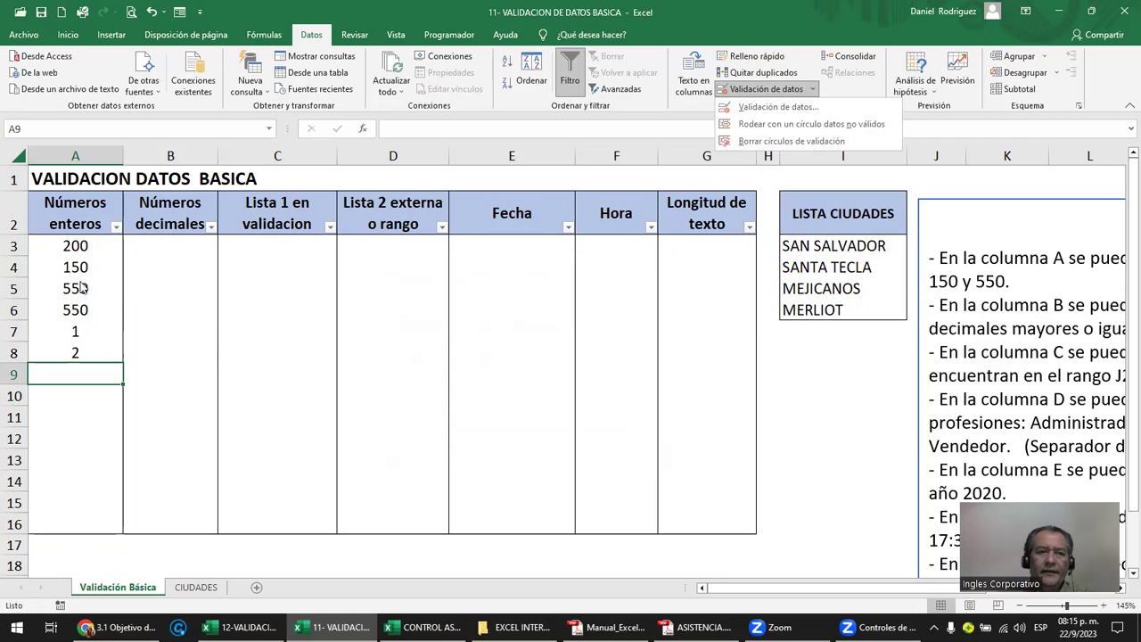
left_click(75, 254)
left_click_drag(75, 254, 78, 526)
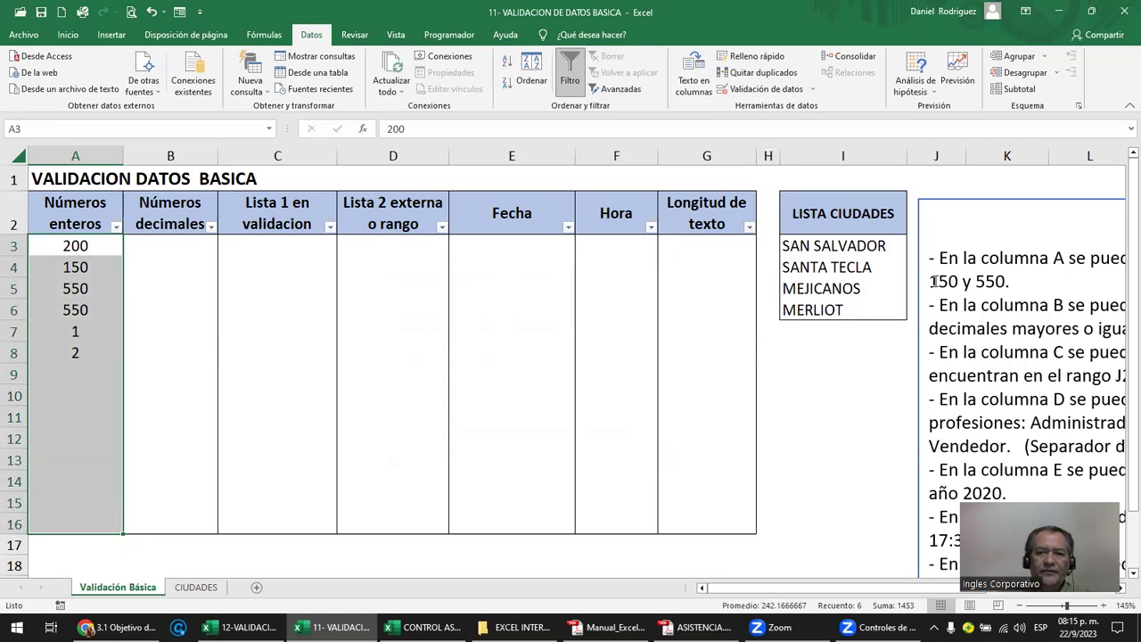
- Enter 600 in cell A10, then select A3 through A16
left_click_drag(932, 281, 987, 281)
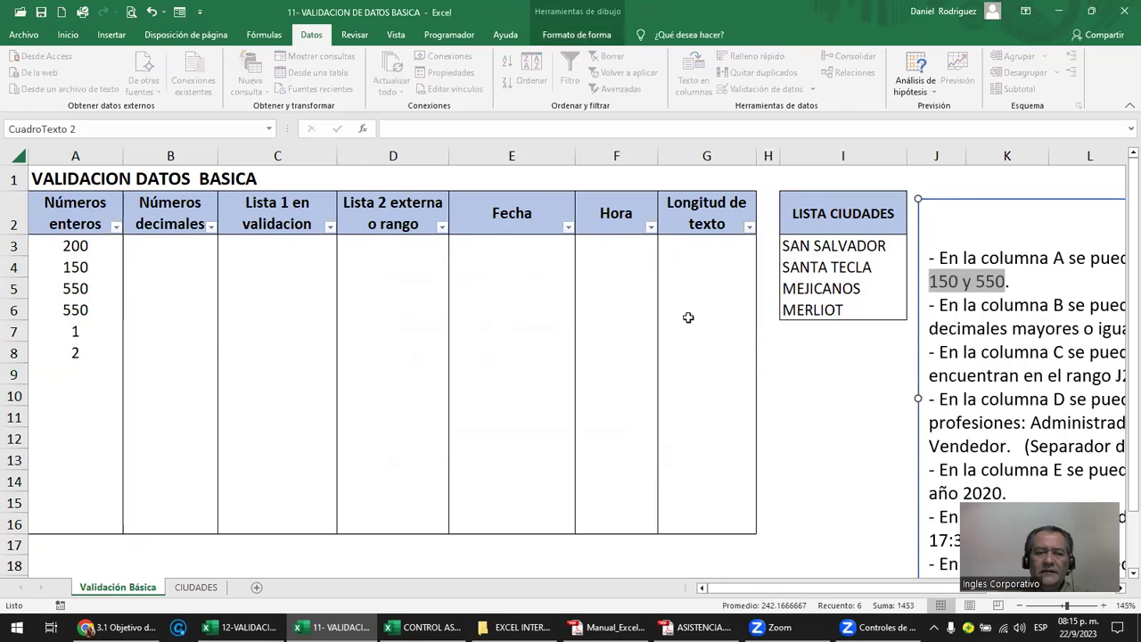
left_click(100, 376)
left_click(84, 332)
left_click(81, 353)
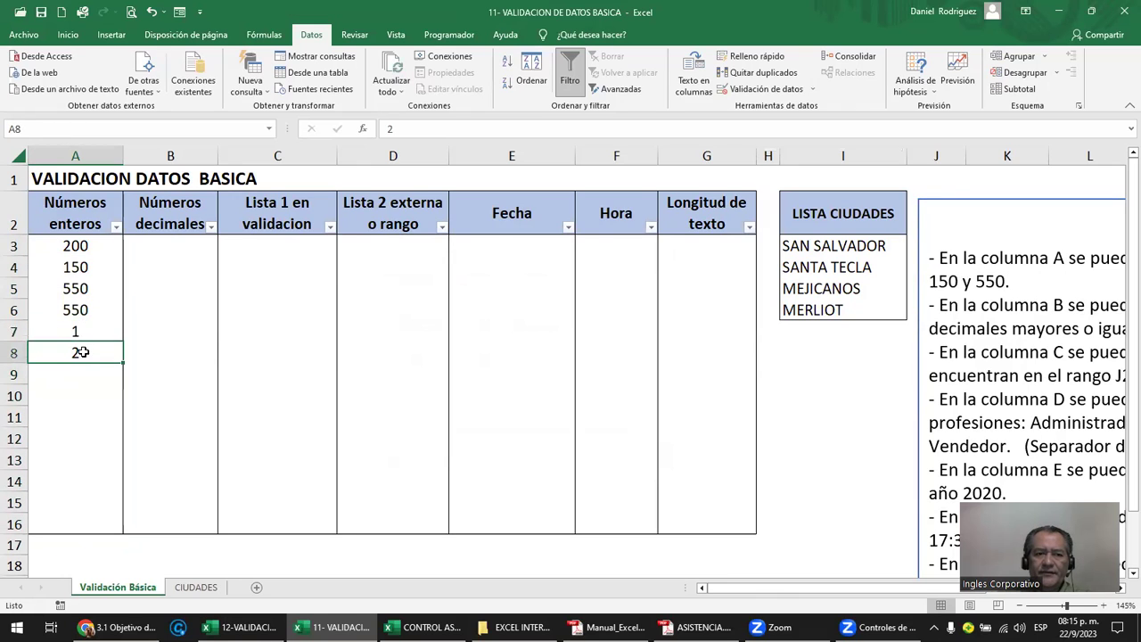
left_click(79, 389)
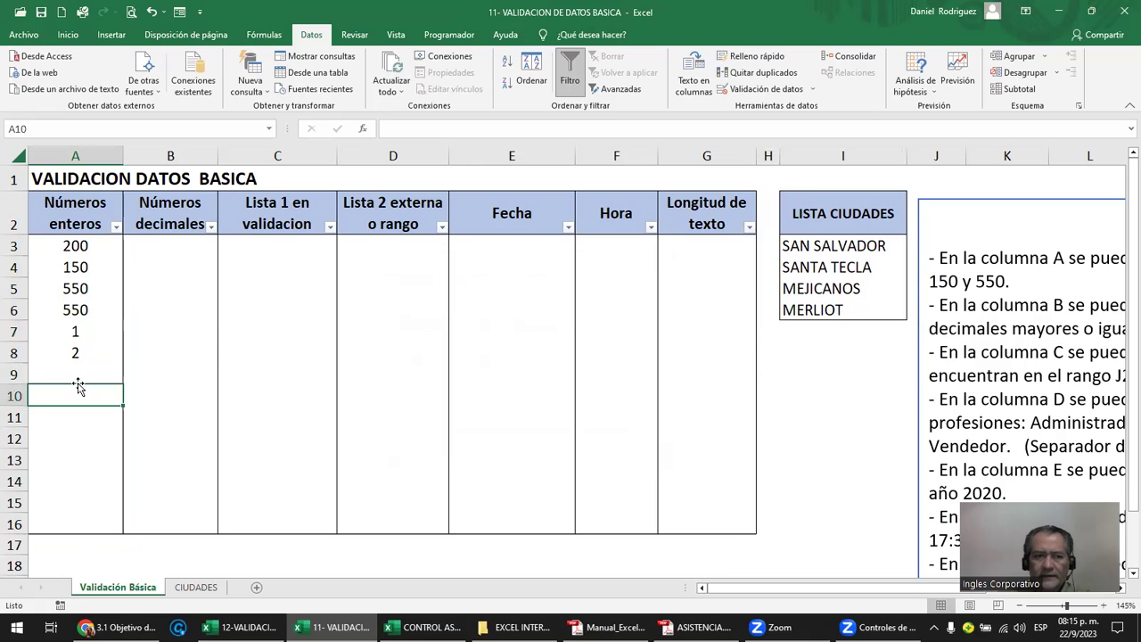
type("600")
key("Return")
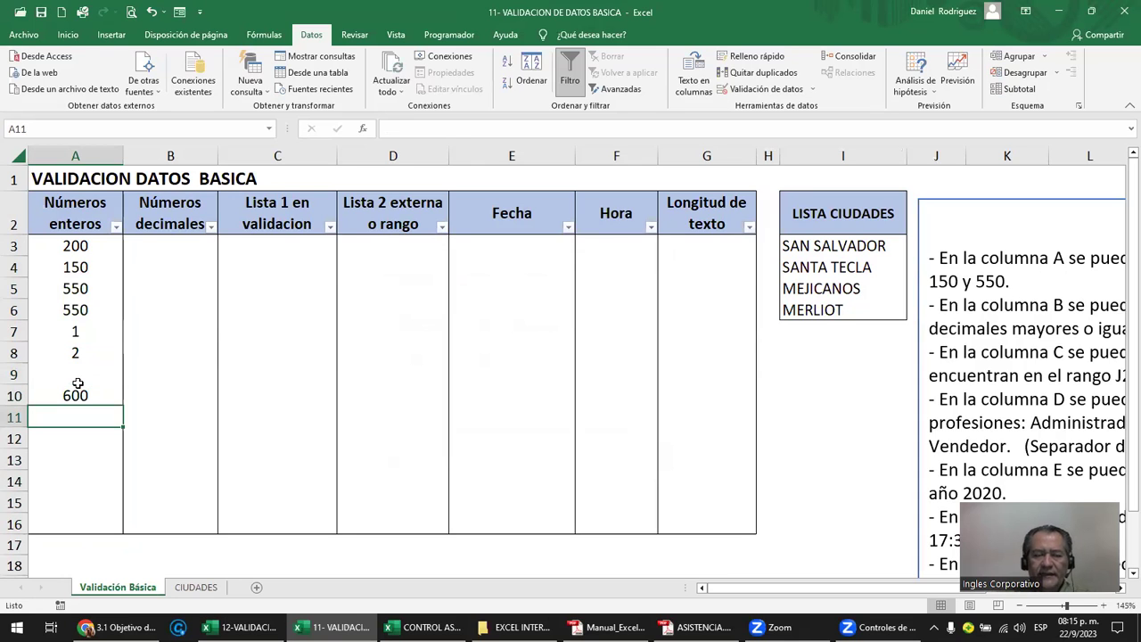
left_click(76, 374)
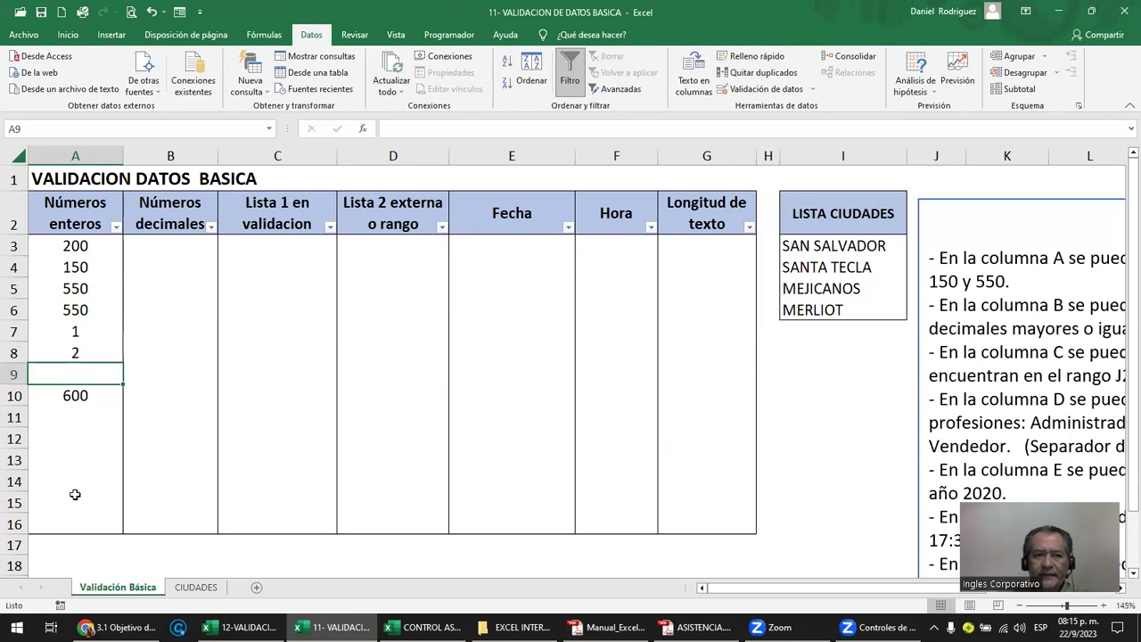
mouse_move(87, 246)
left_mouse_down()
mouse_move(71, 309)
mouse_move(70, 495)
left_mouse_up()
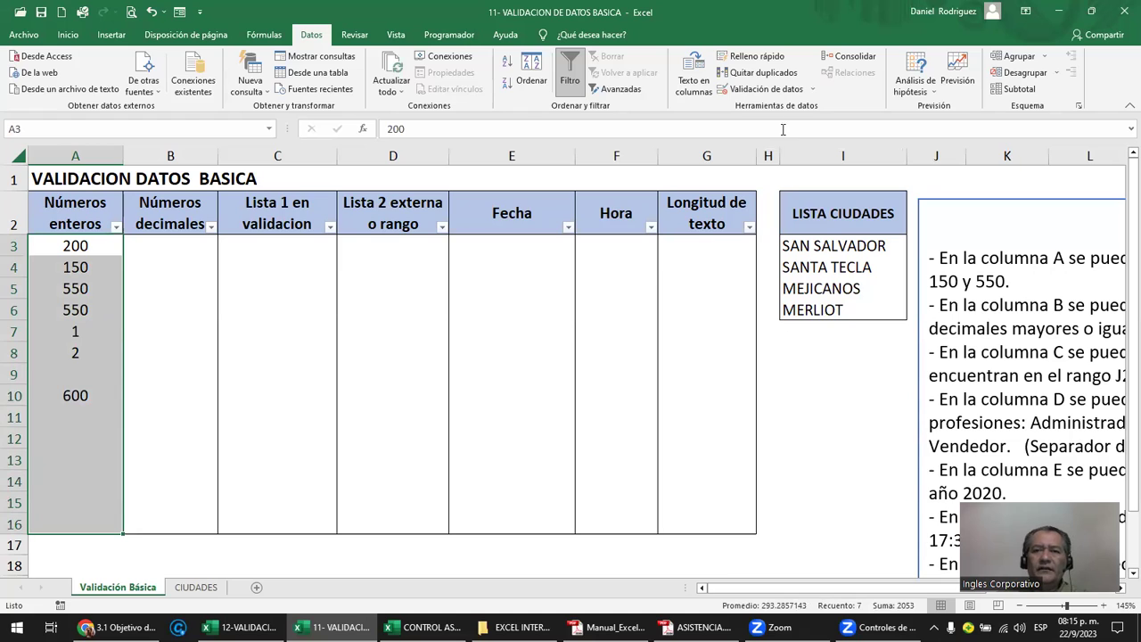
- Set A3:A16 validation to Número entero, entre, Mínimo 150, Máximo 550
left_click(812, 92)
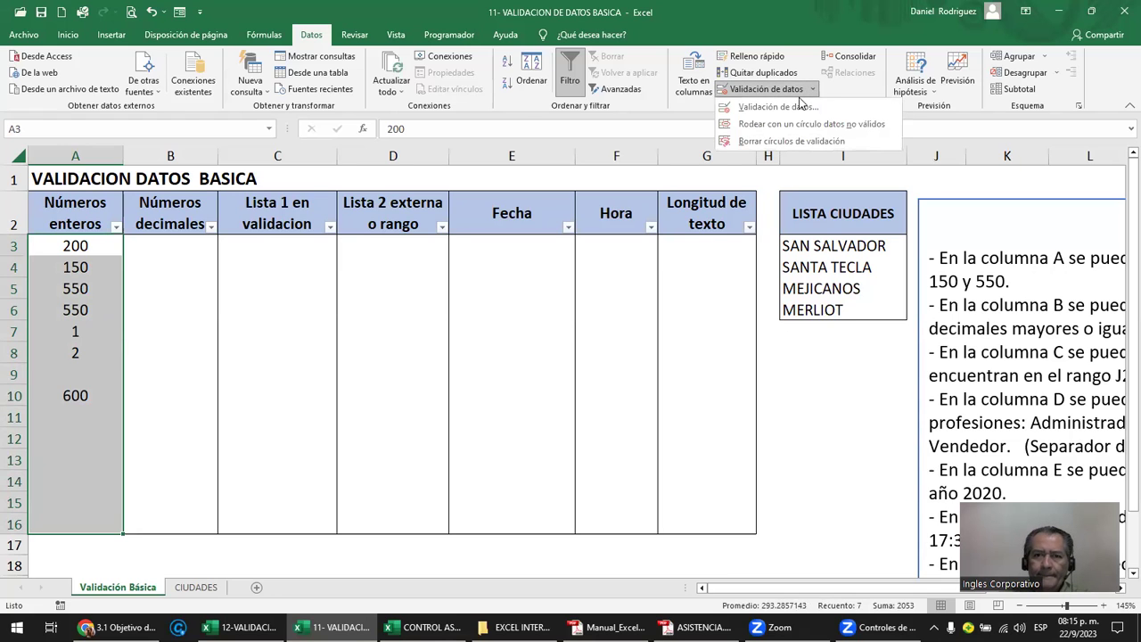
left_click(788, 107)
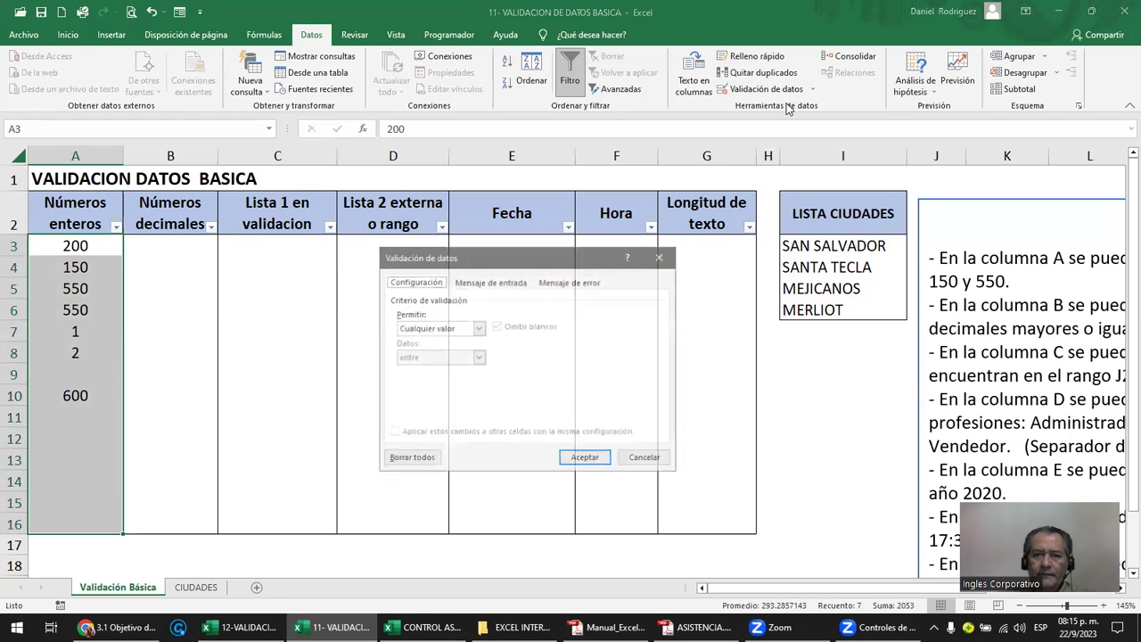
left_click(472, 332)
left_click(463, 351)
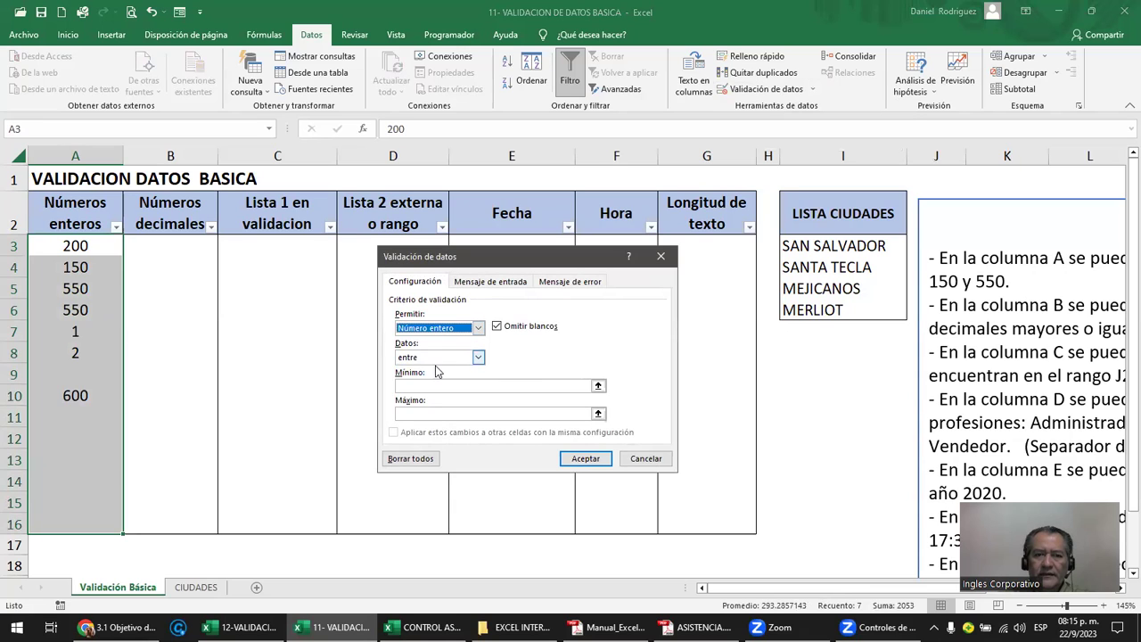
left_click(416, 385)
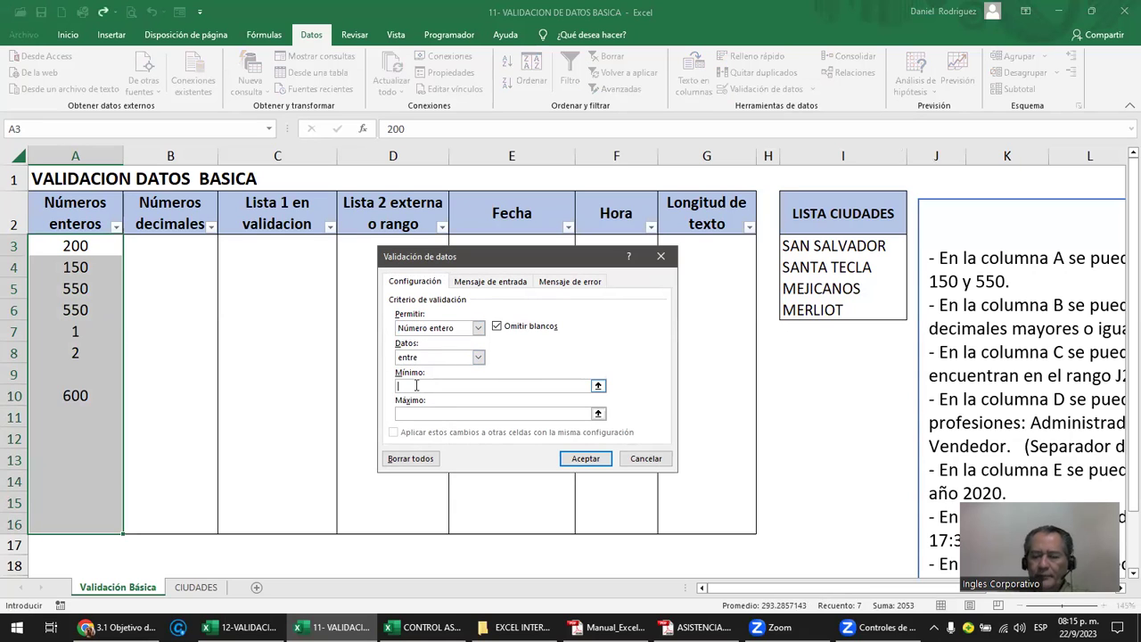
type("150")
key("Tab")
type("550")
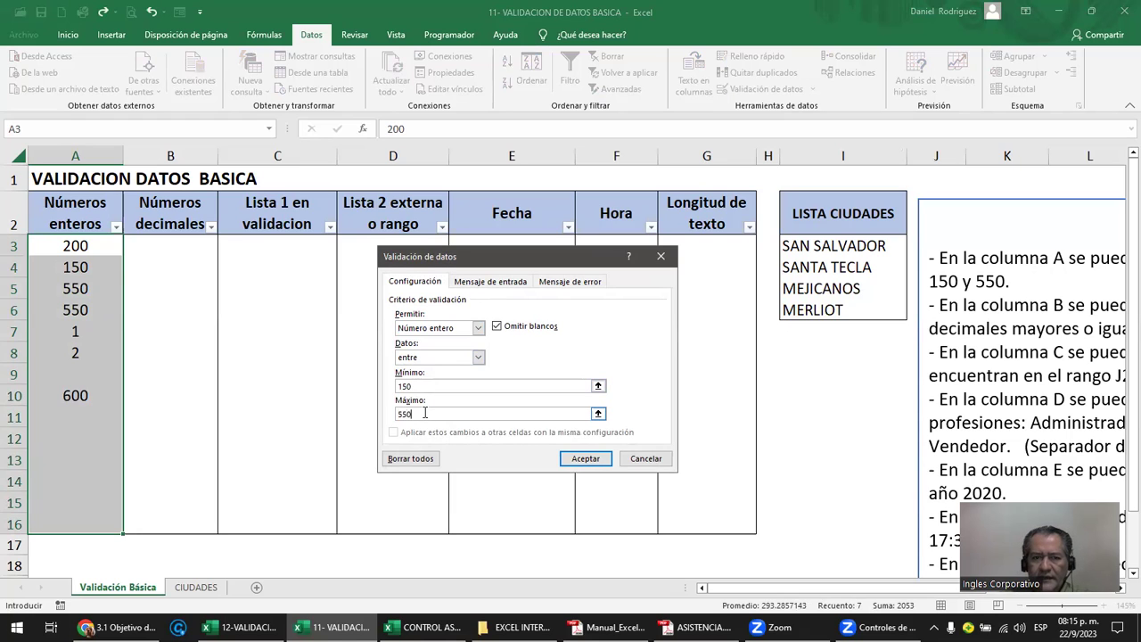
left_click(581, 460)
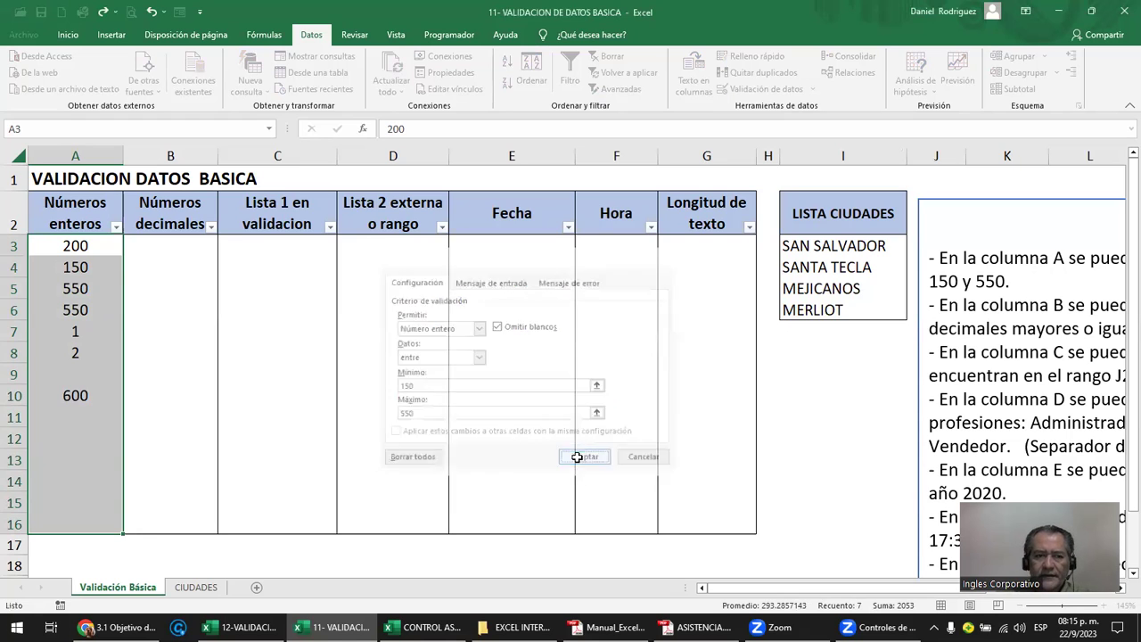
left_click(79, 419)
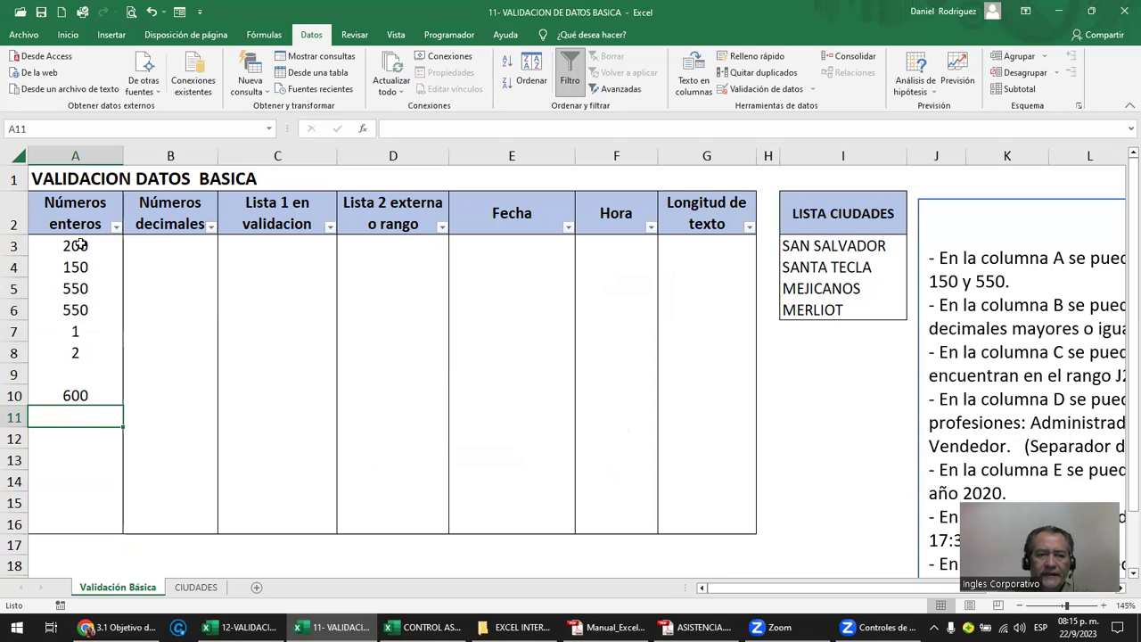
- Test 25 in A16 and erase the rejected entry
left_click(70, 522)
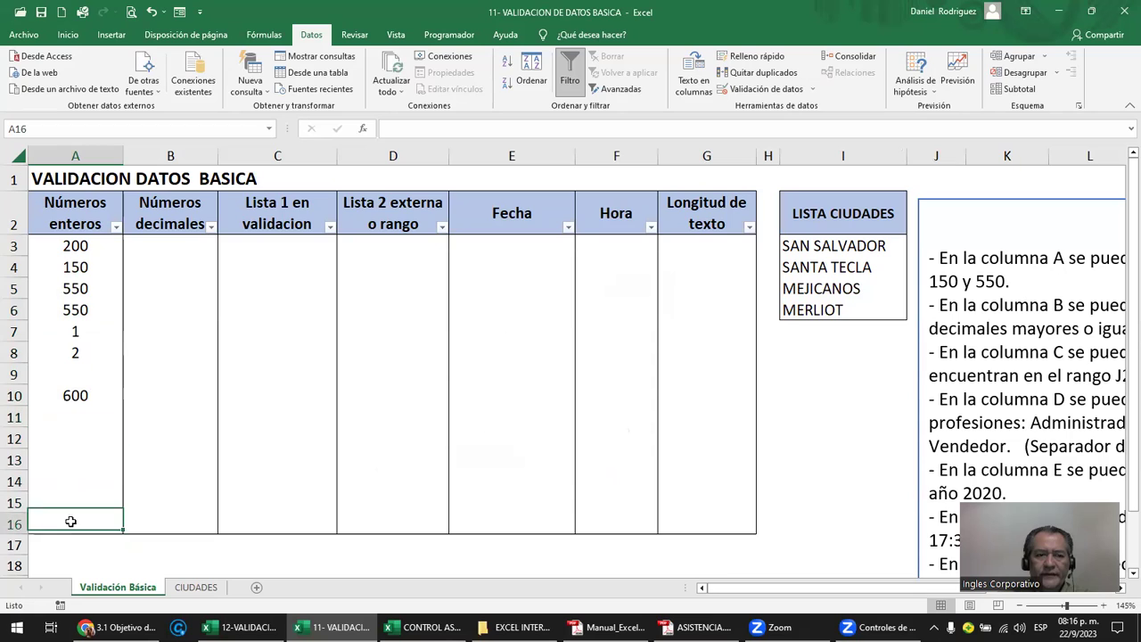
type("25")
key("Return")
key("Return")
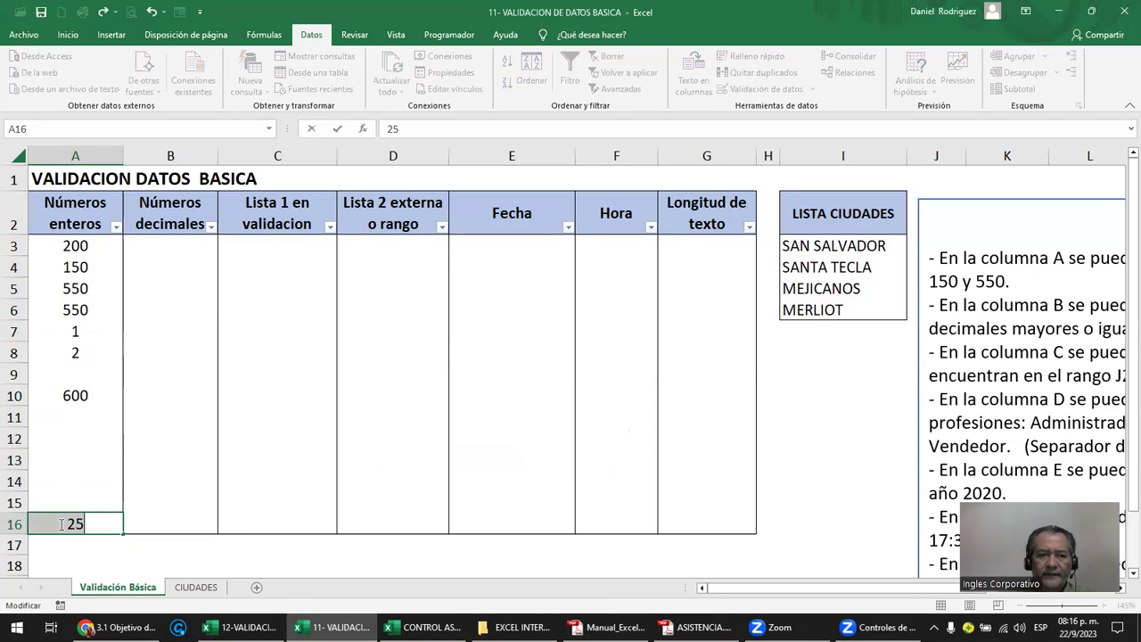
key("BackSpace")
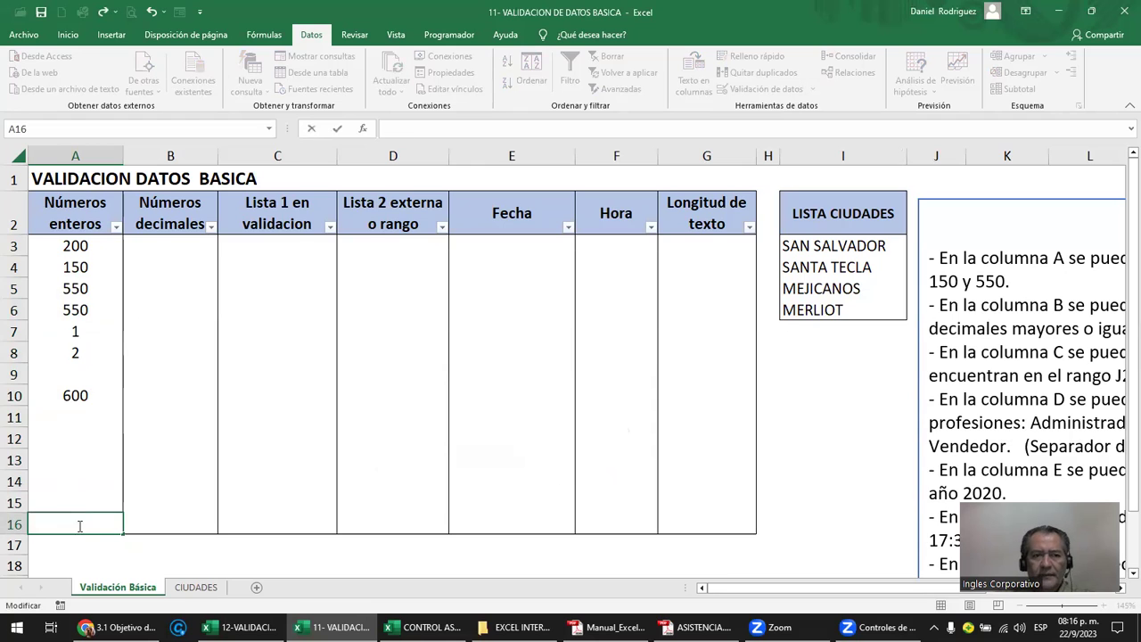
- Select A3 and expand the Validación de datos dropdown options
left_click_drag(72, 330, 68, 394)
left_click(180, 347)
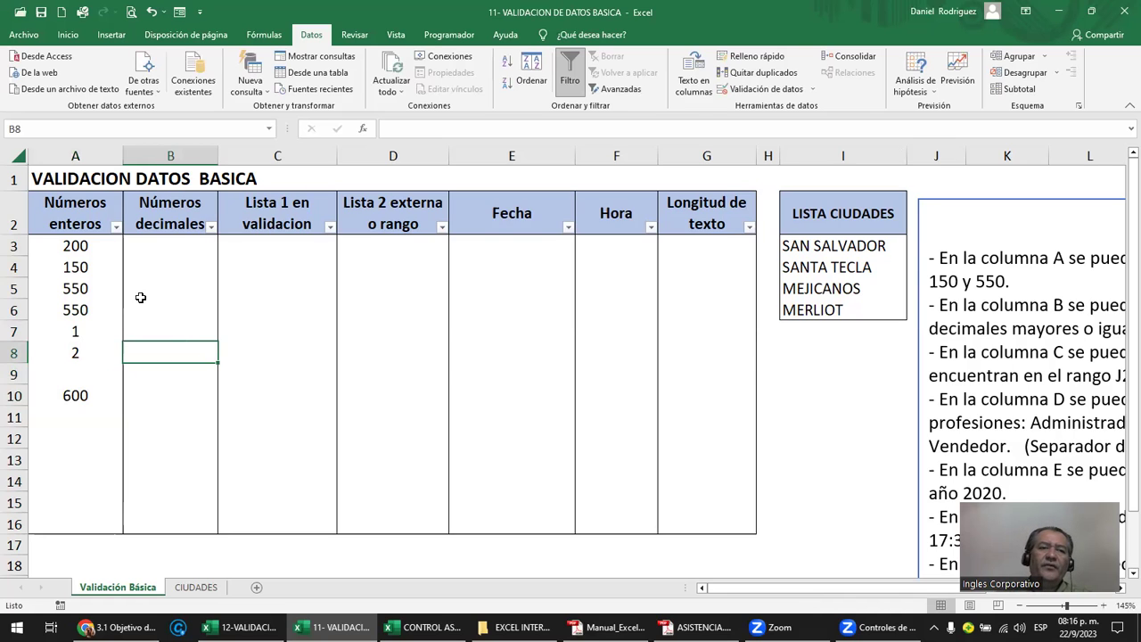
left_click_drag(82, 245, 68, 523)
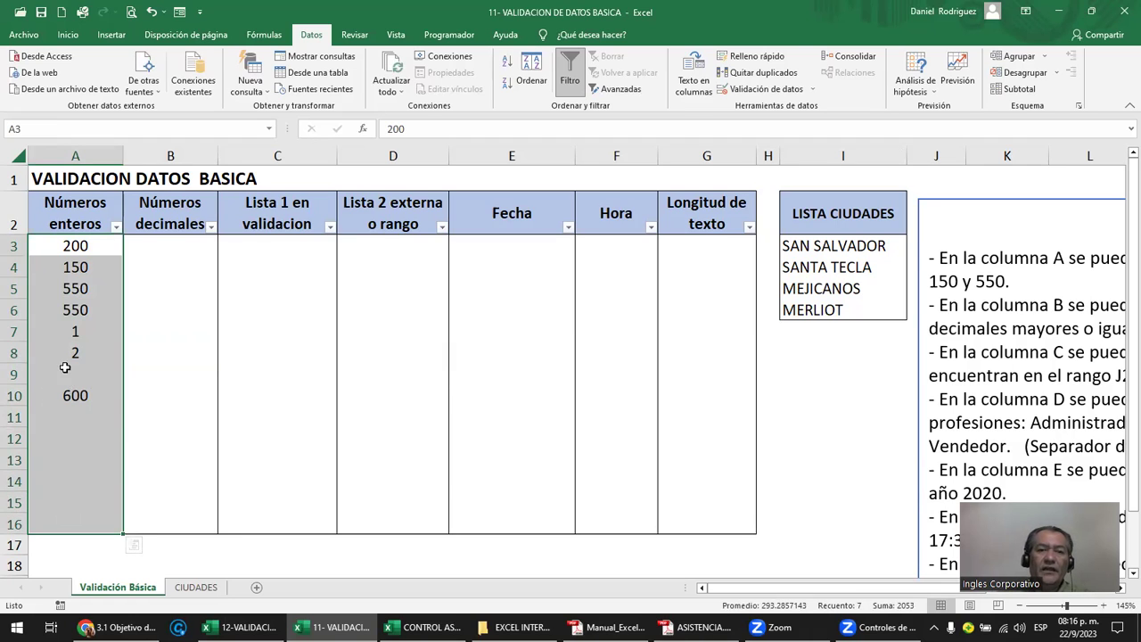
left_click(191, 304)
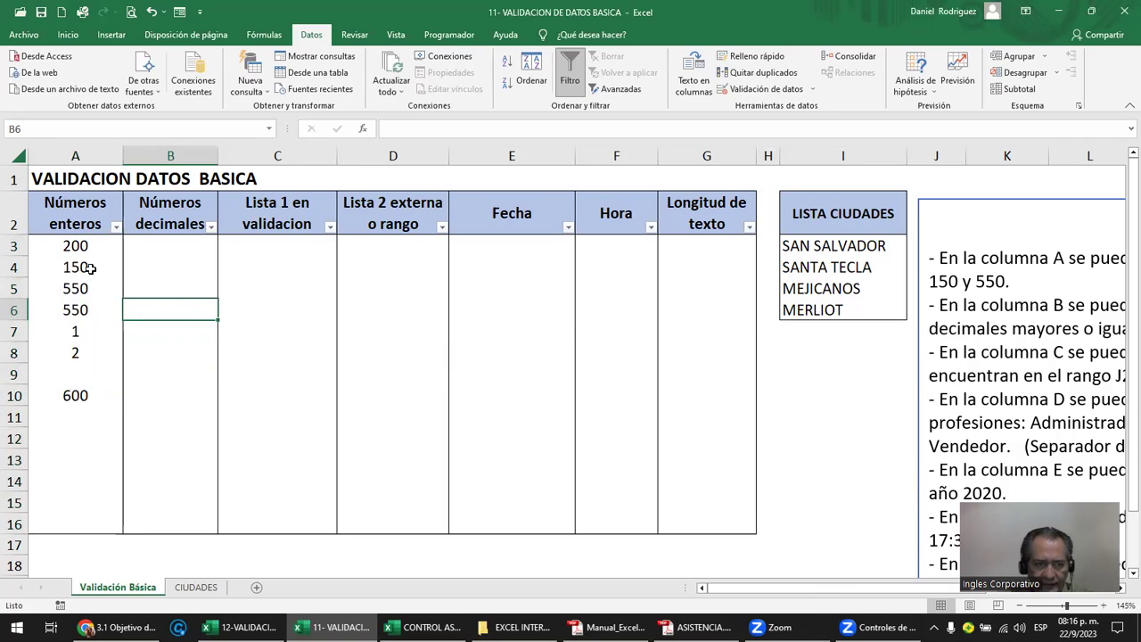
left_click(90, 247)
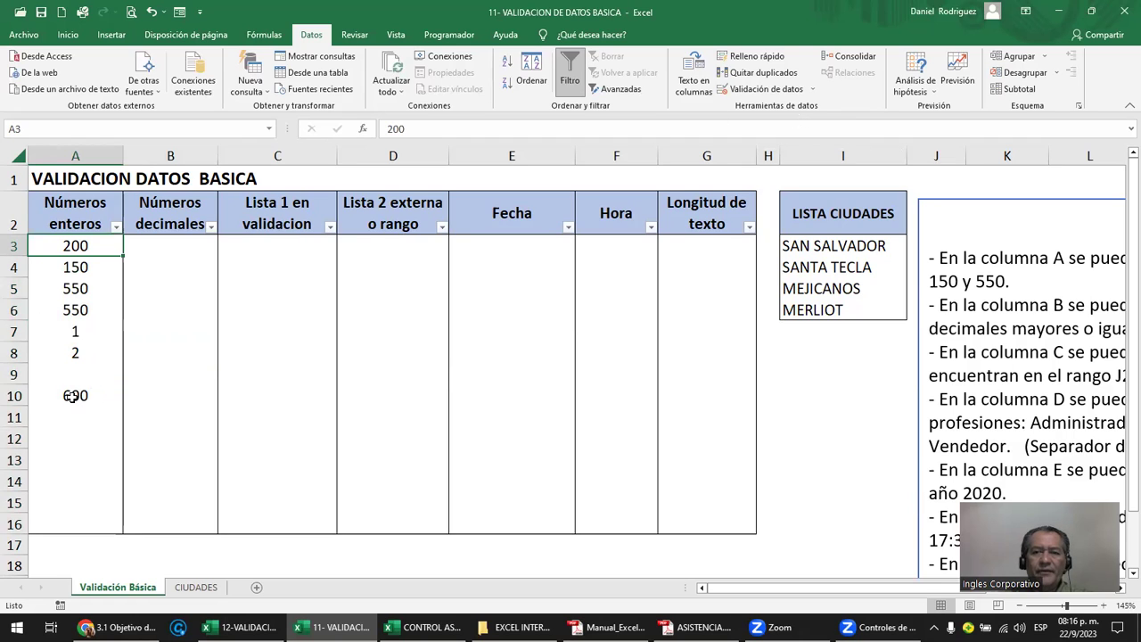
left_click(812, 89)
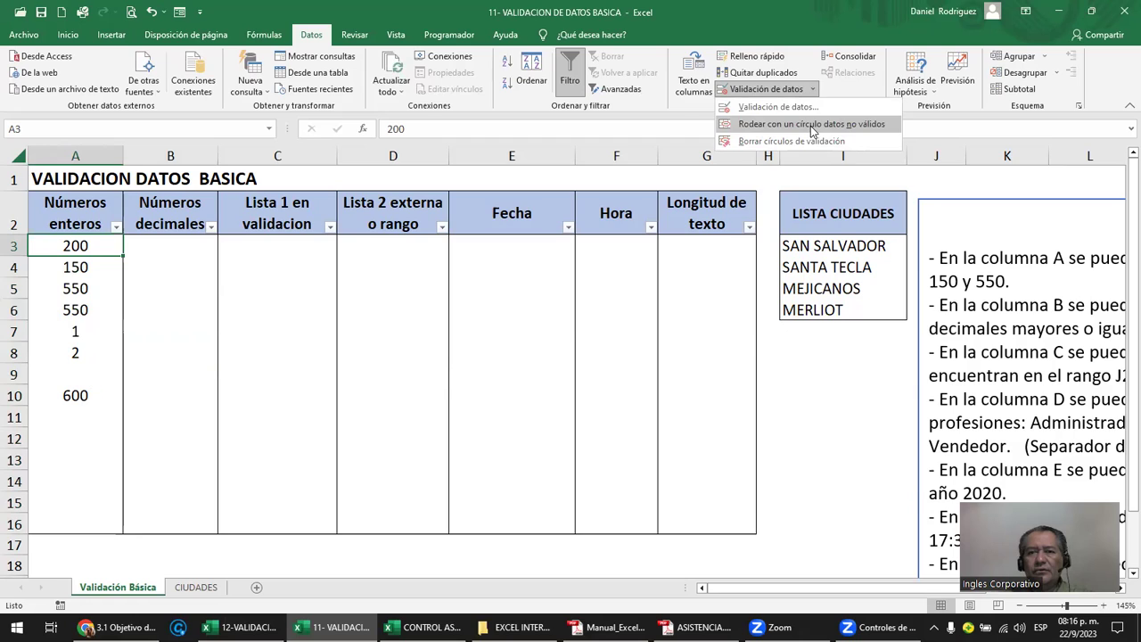
left_click(810, 126)
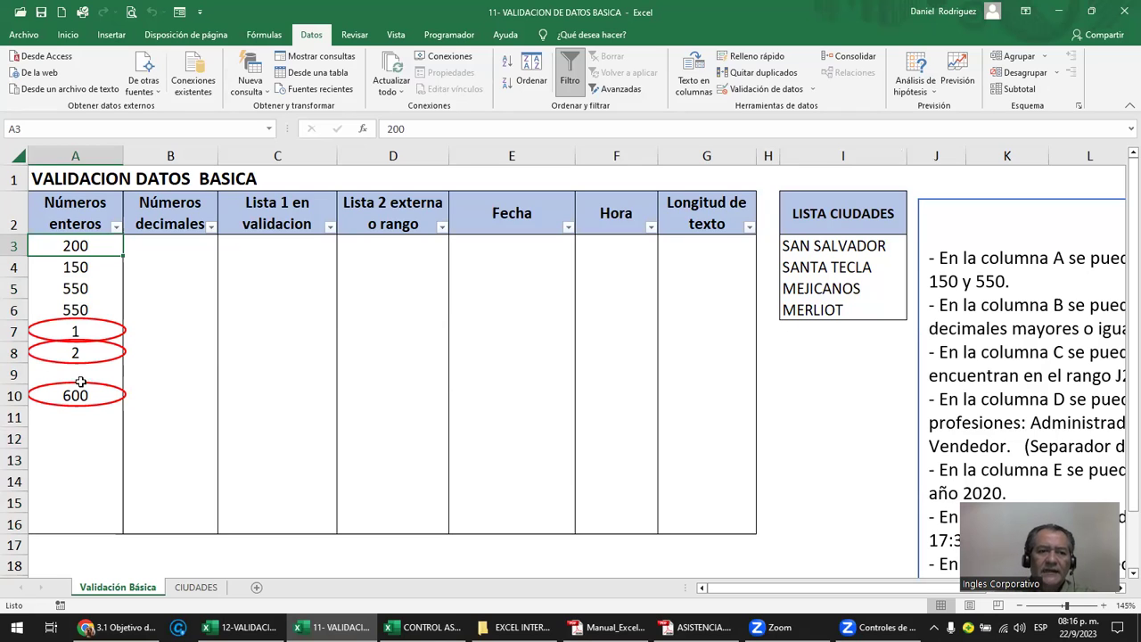
left_click(81, 417)
left_click(77, 396)
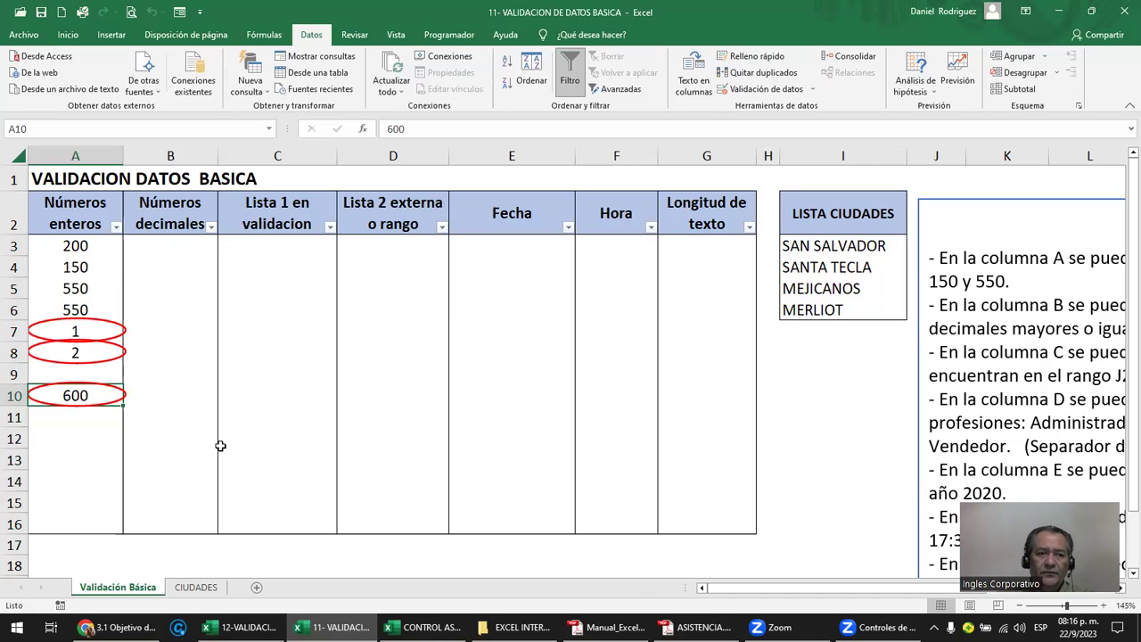
left_click(812, 90)
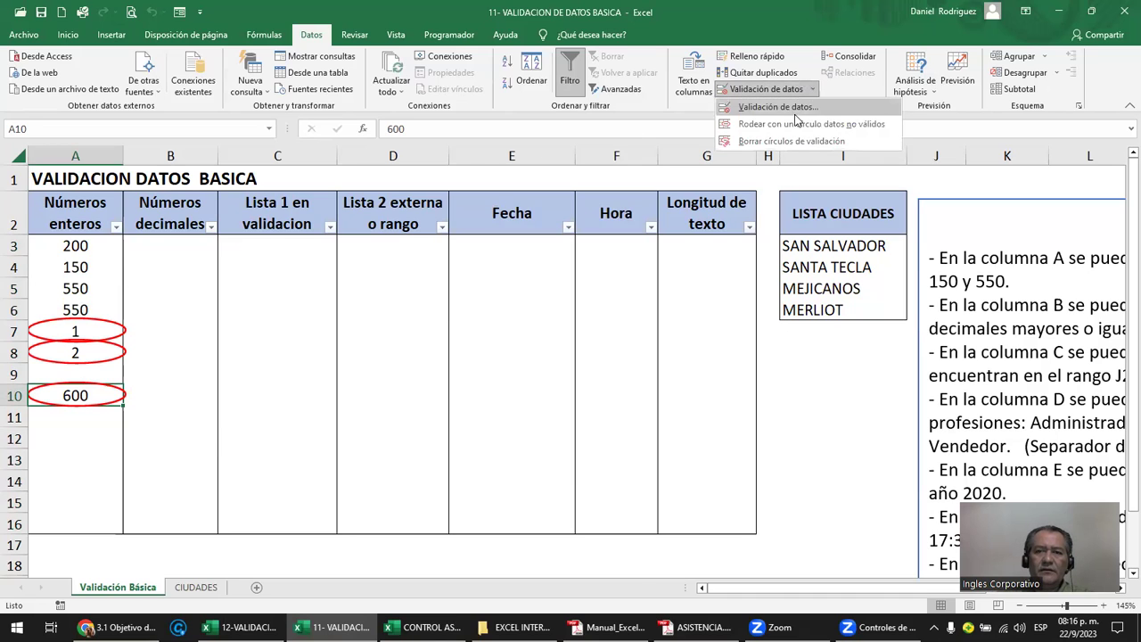
left_click(755, 142)
left_click(767, 89)
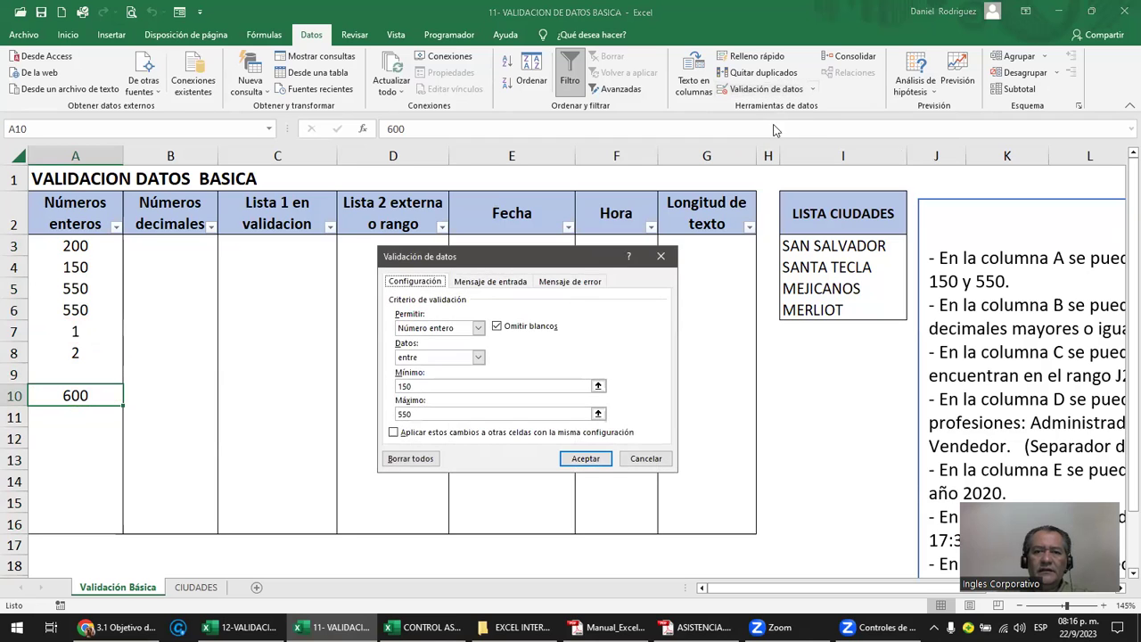
key("Escape")
left_click(812, 89)
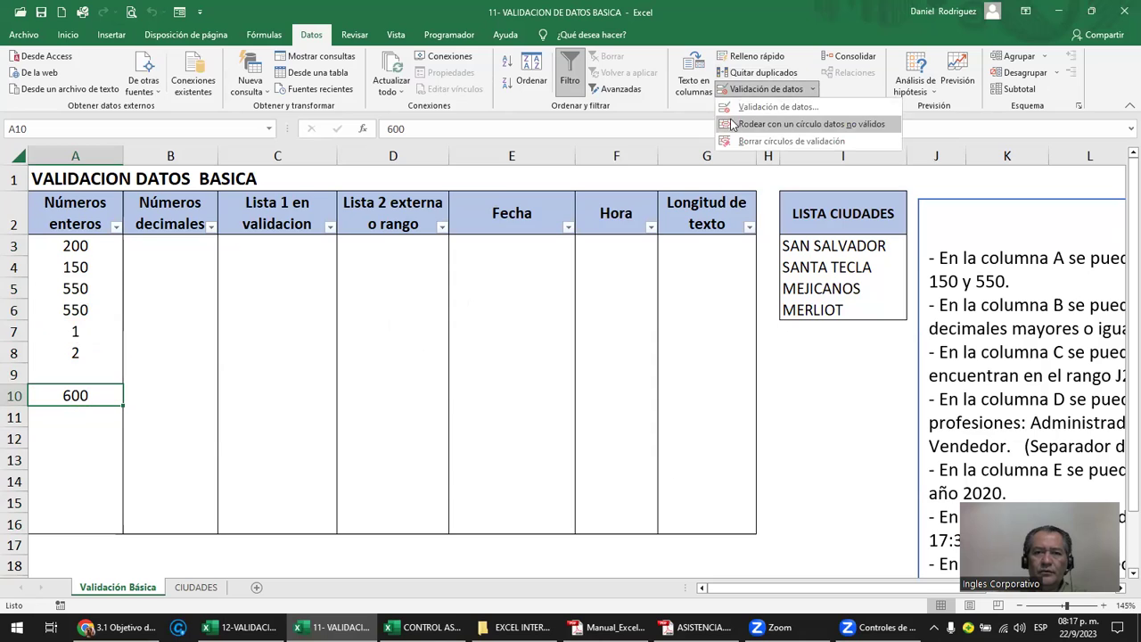
left_click(760, 125)
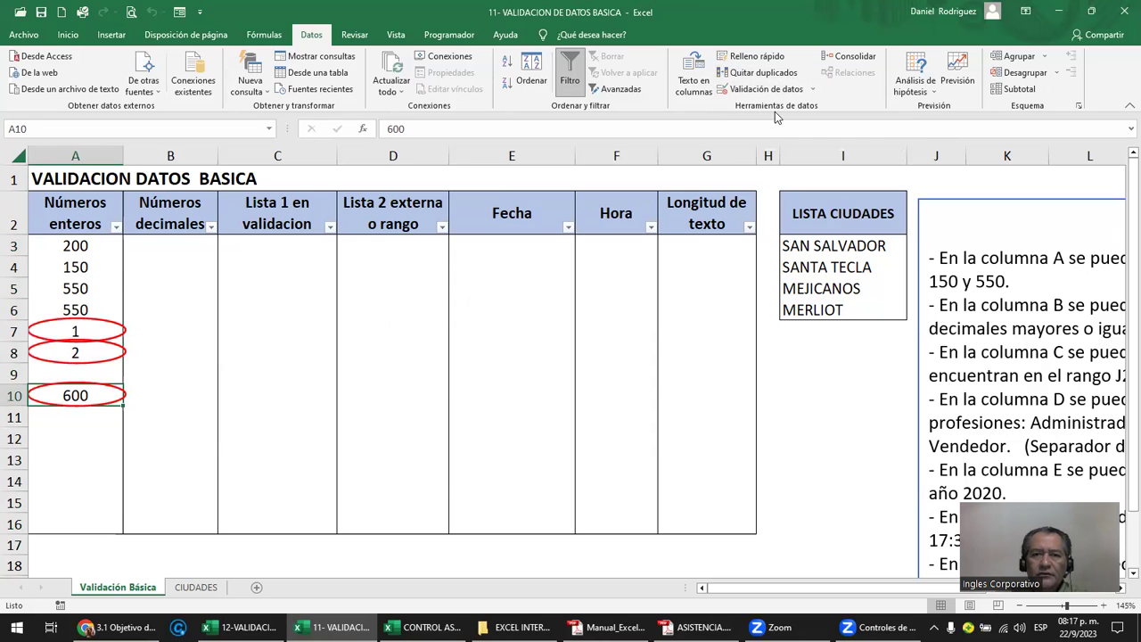
left_click(813, 89)
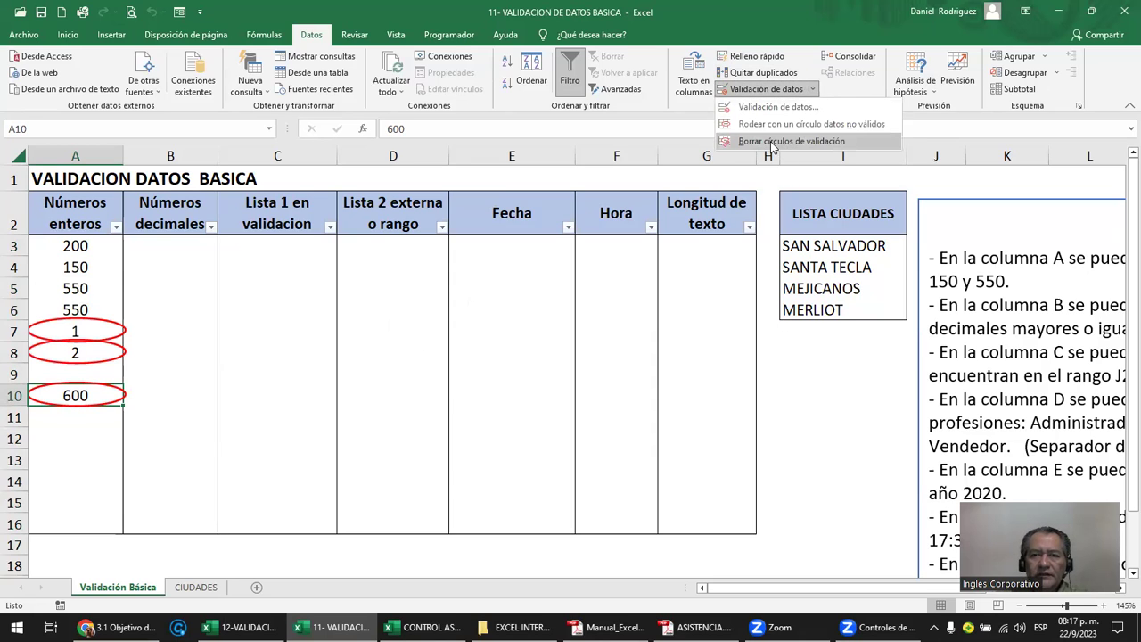
left_click(772, 140)
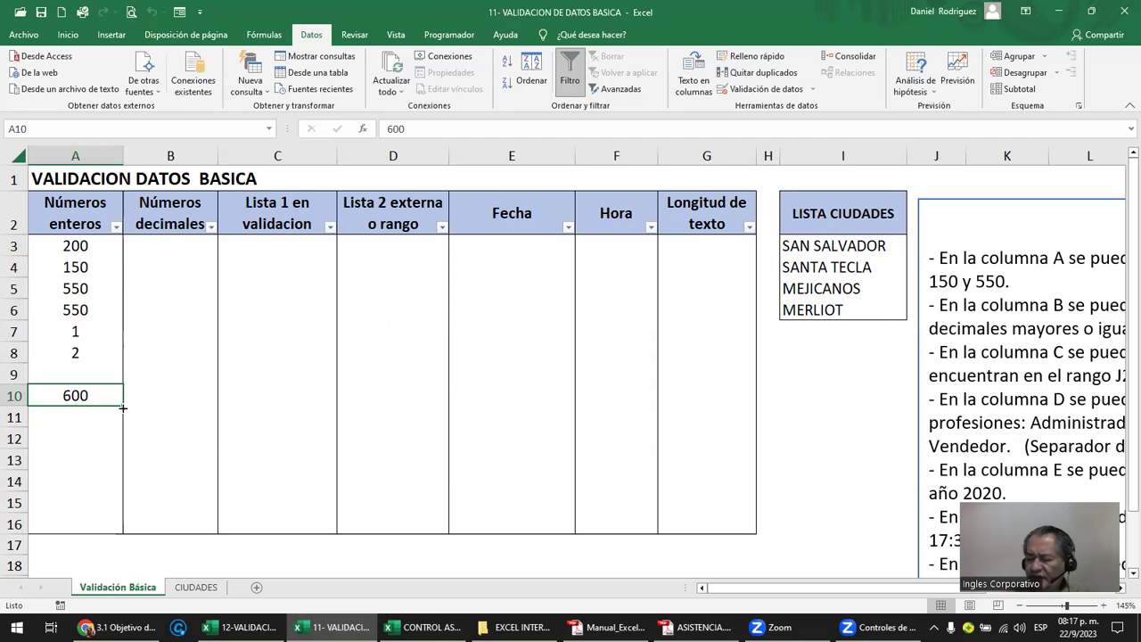
- Try 601 in A10, retry after the error, and enter 440 instead
type("601")
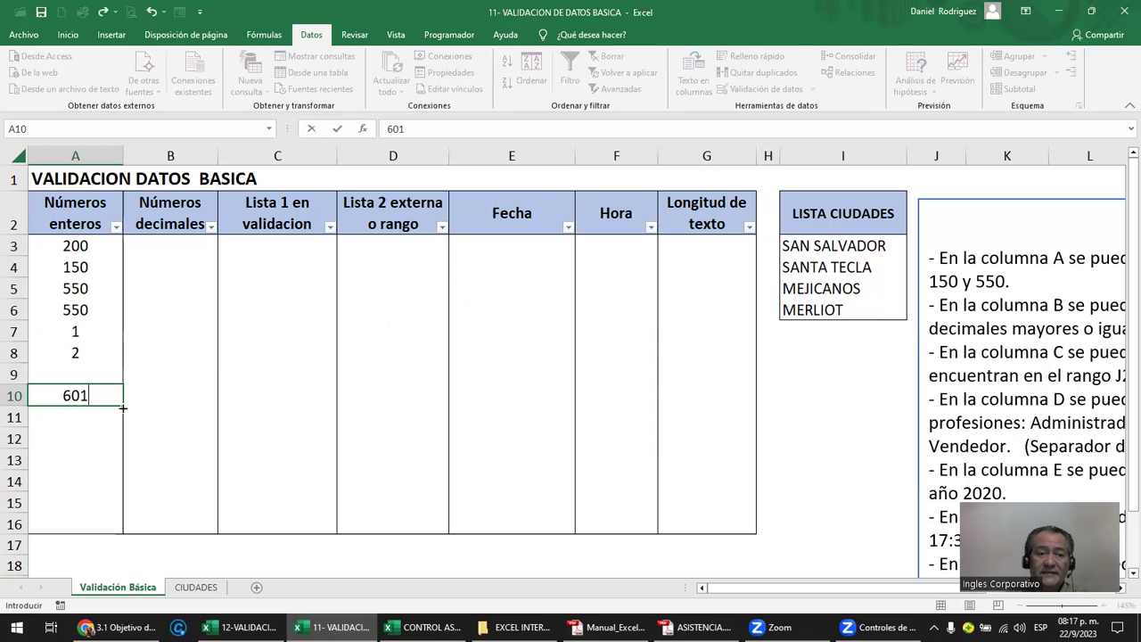
key("Return")
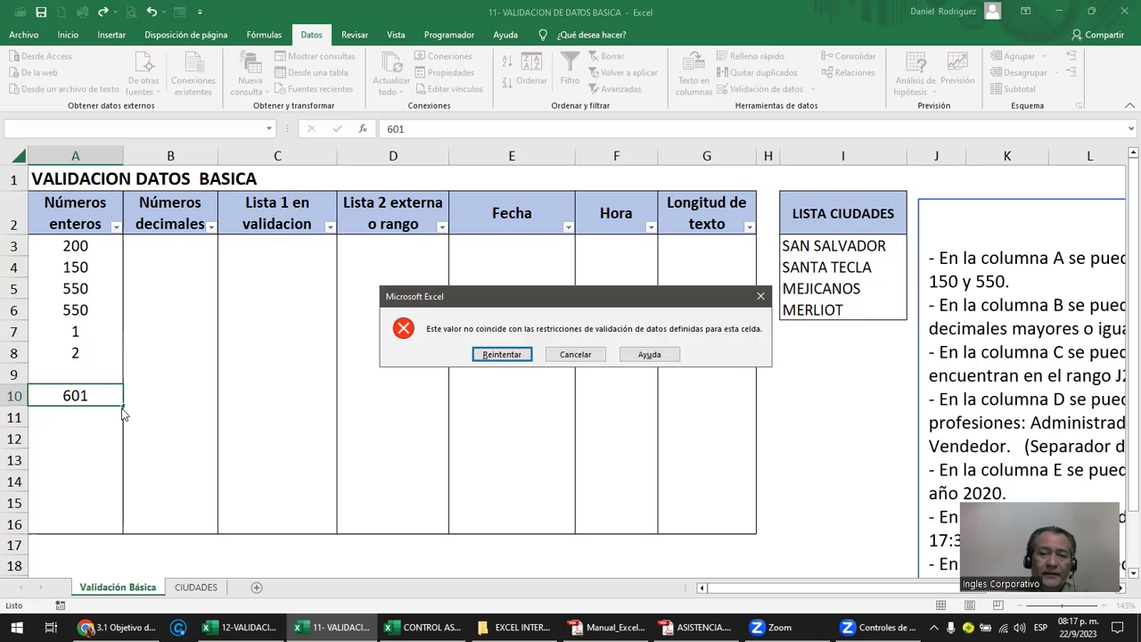
key("Return")
key("Return")
key("Return")
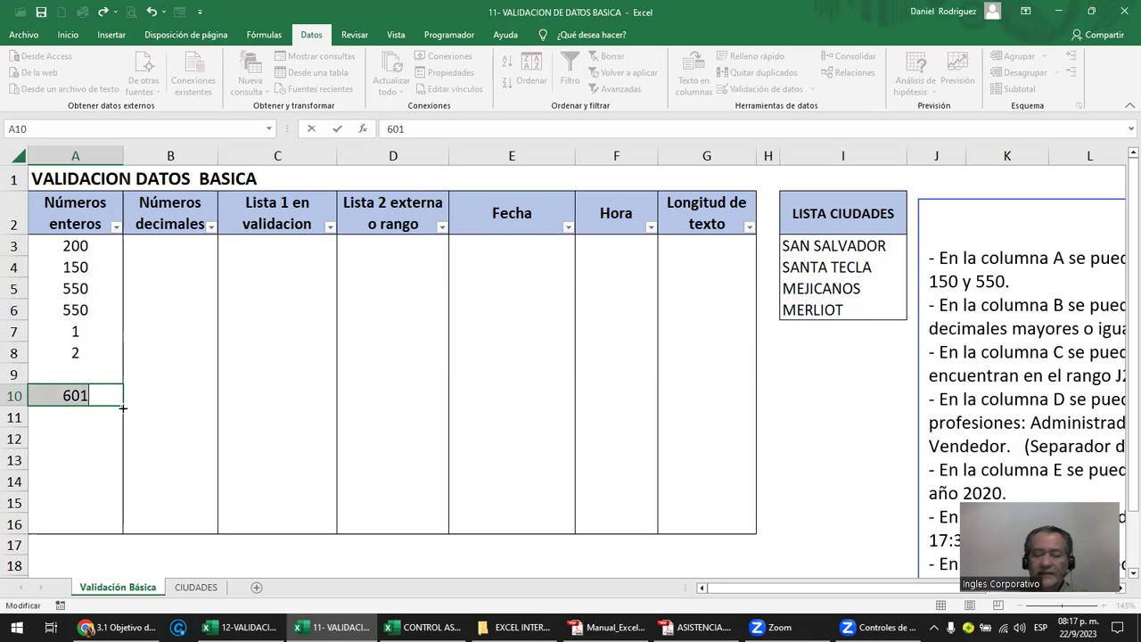
type("440")
key("Return")
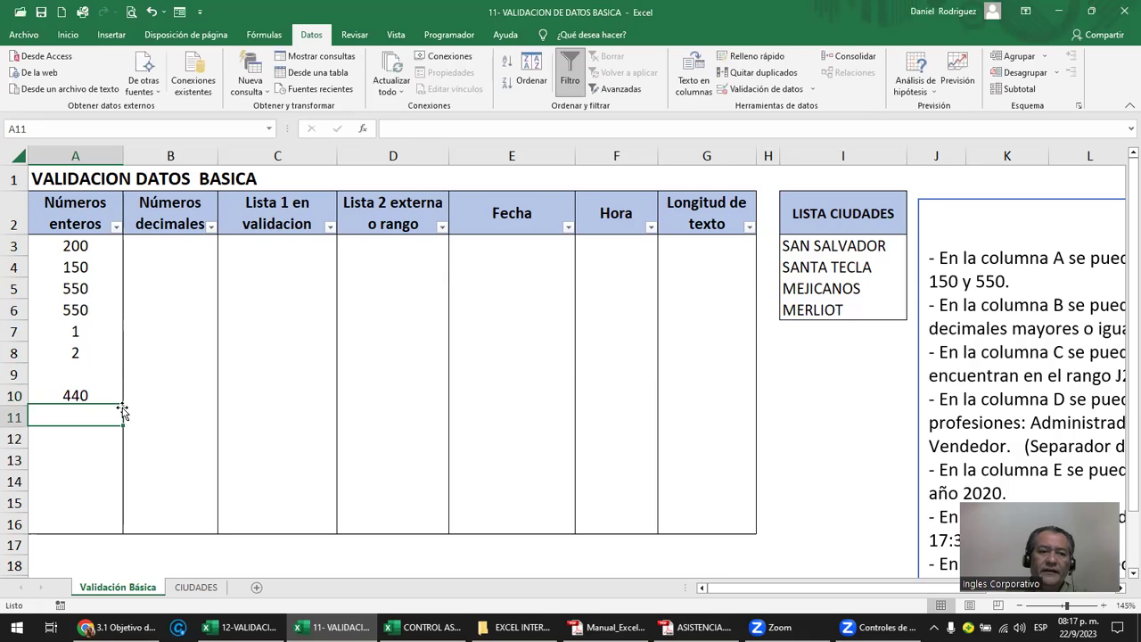
- Circle invalid data in column A, then inspect cells A7, A10, A3 and B3
left_click(811, 89)
left_click(816, 125)
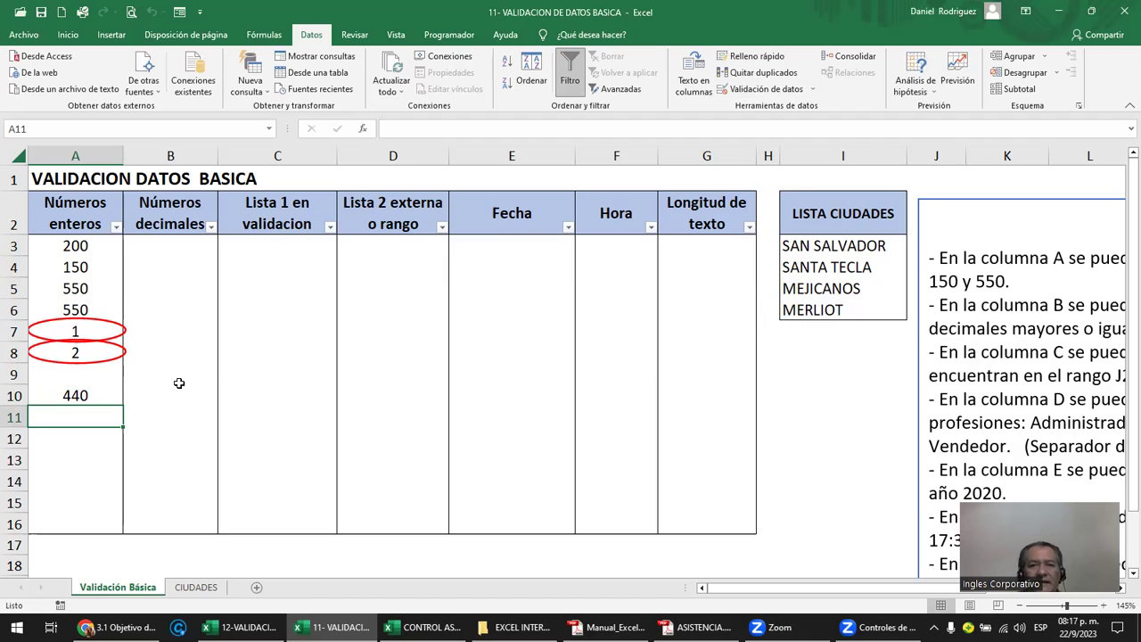
left_click(76, 332)
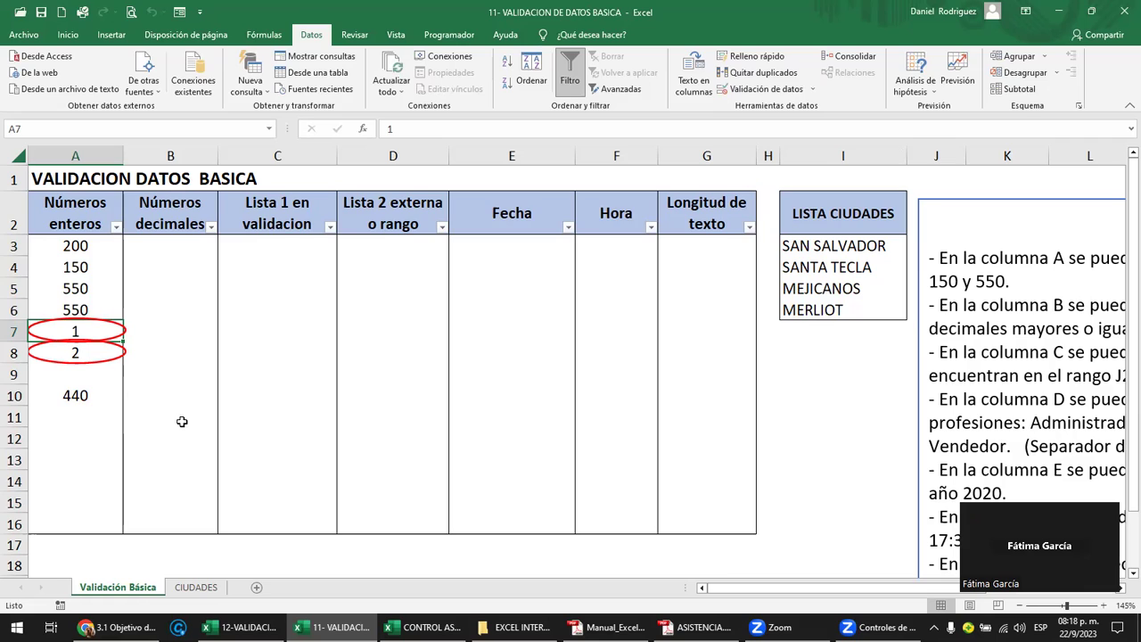
left_click(81, 396)
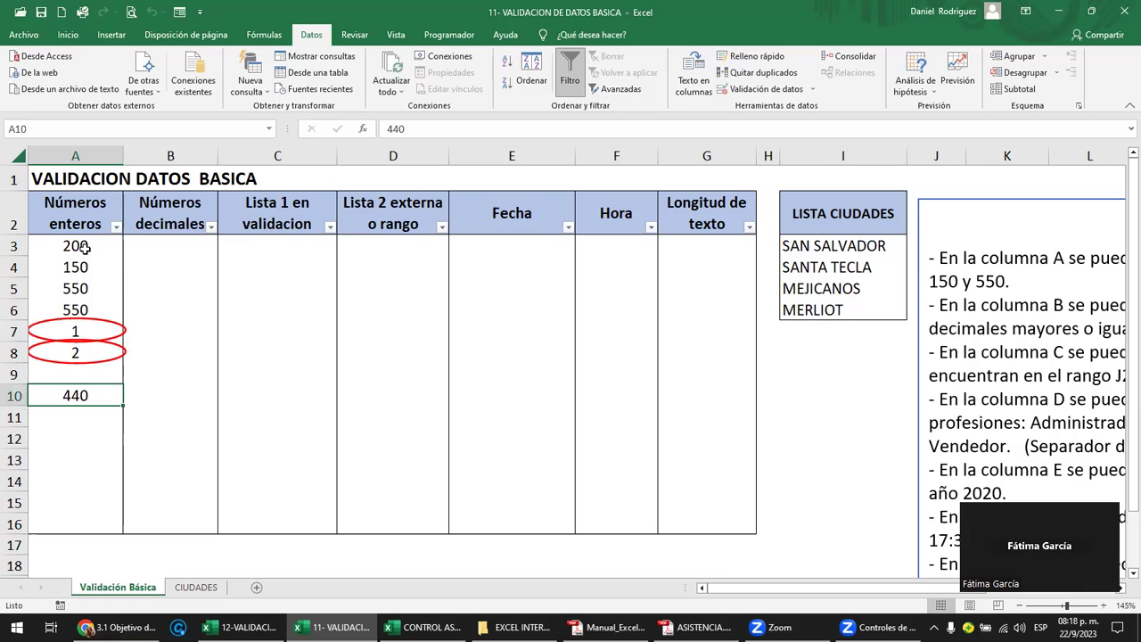
left_click(69, 339)
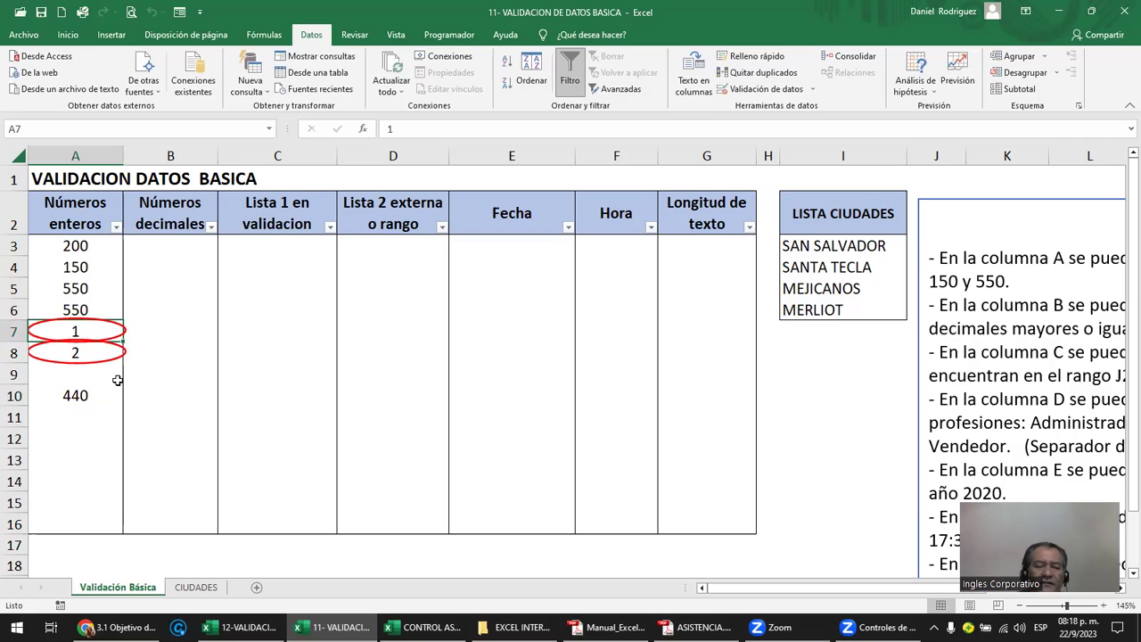
left_click(84, 249)
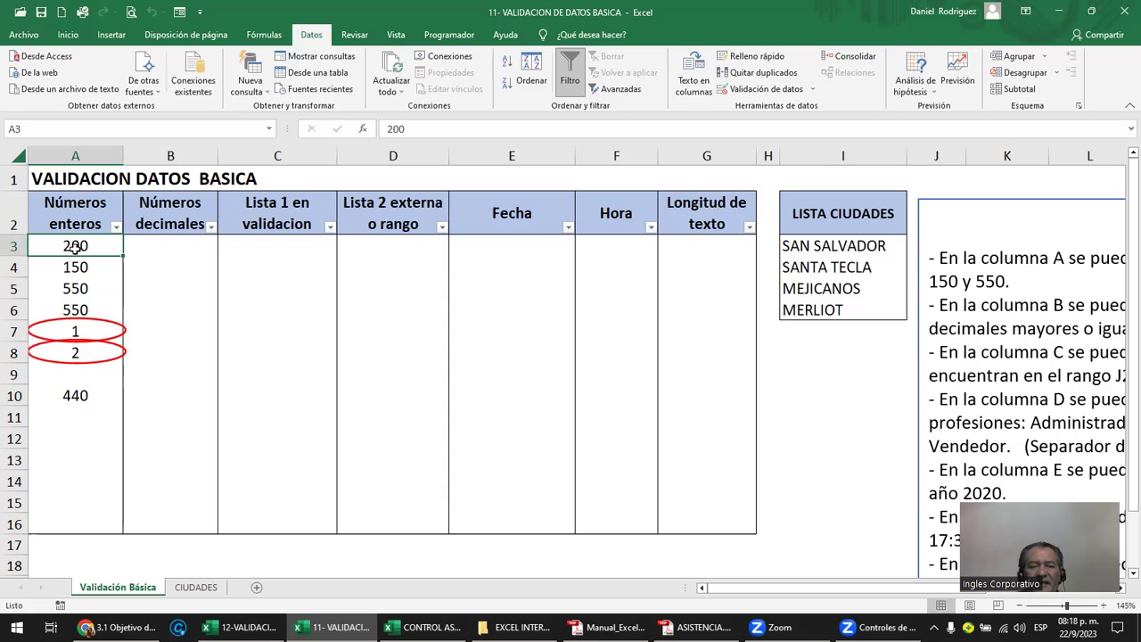
left_click(157, 245)
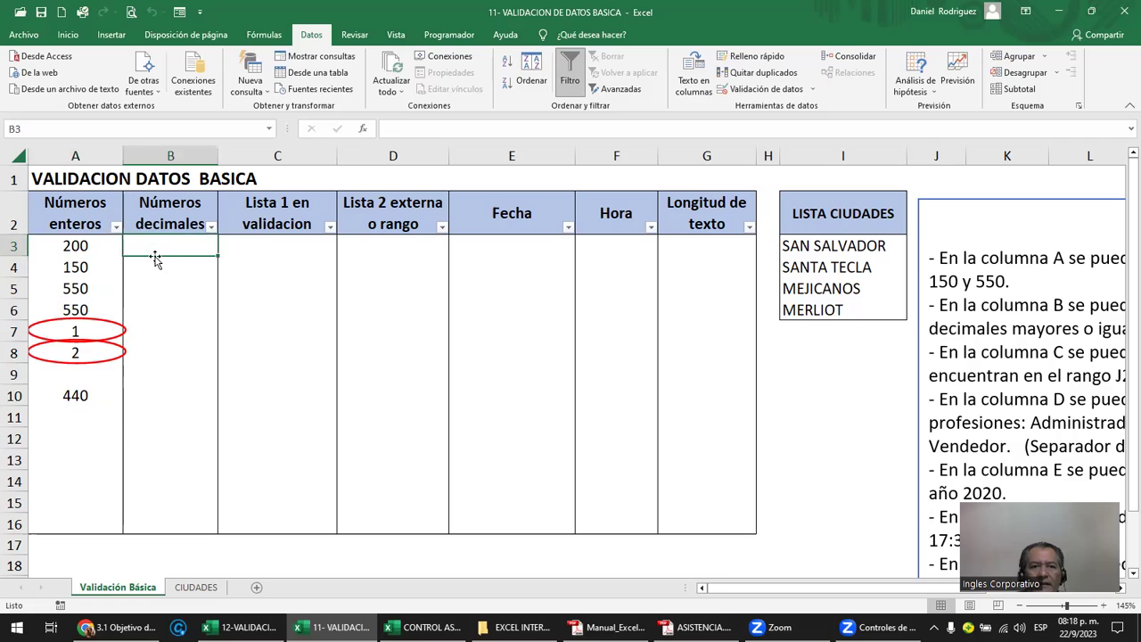
left_click_drag(157, 246, 175, 520)
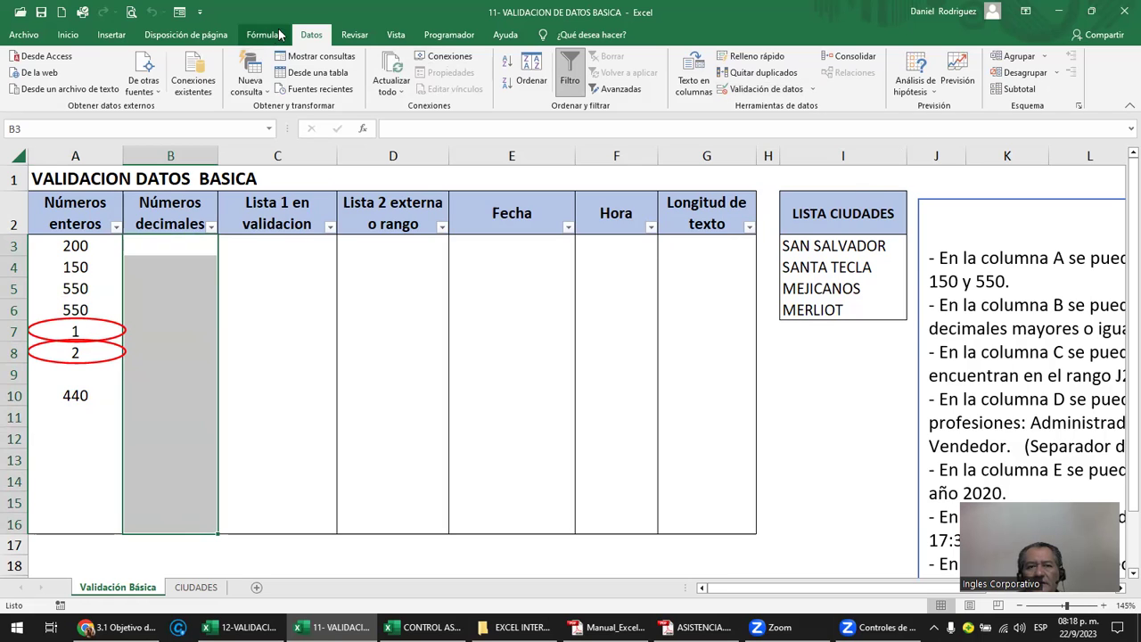
left_click(774, 89)
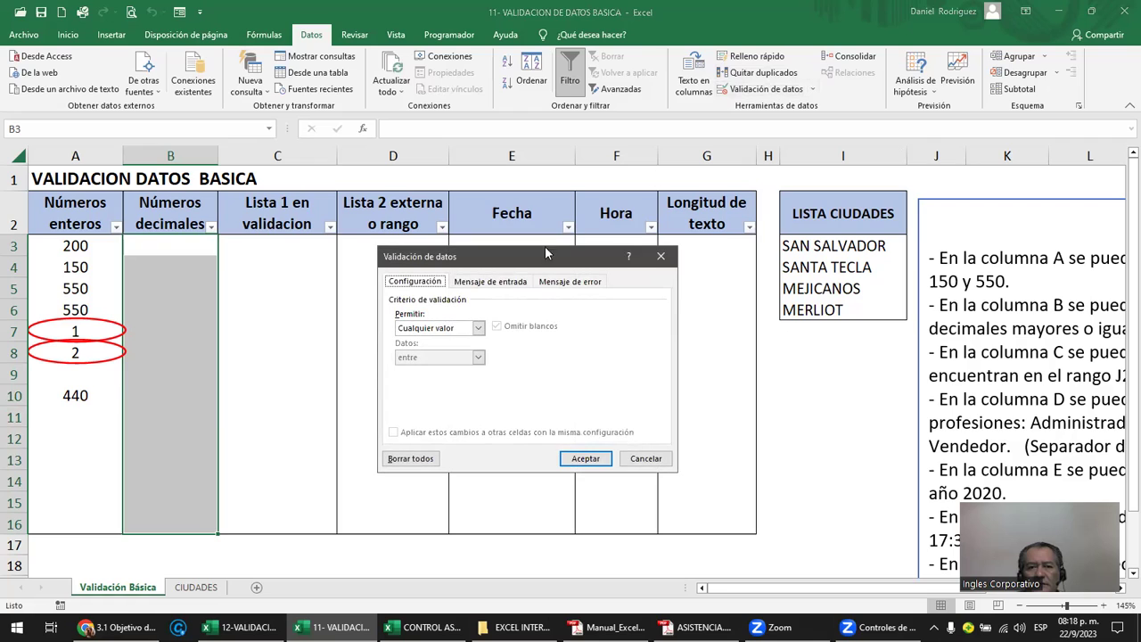
left_click(478, 329)
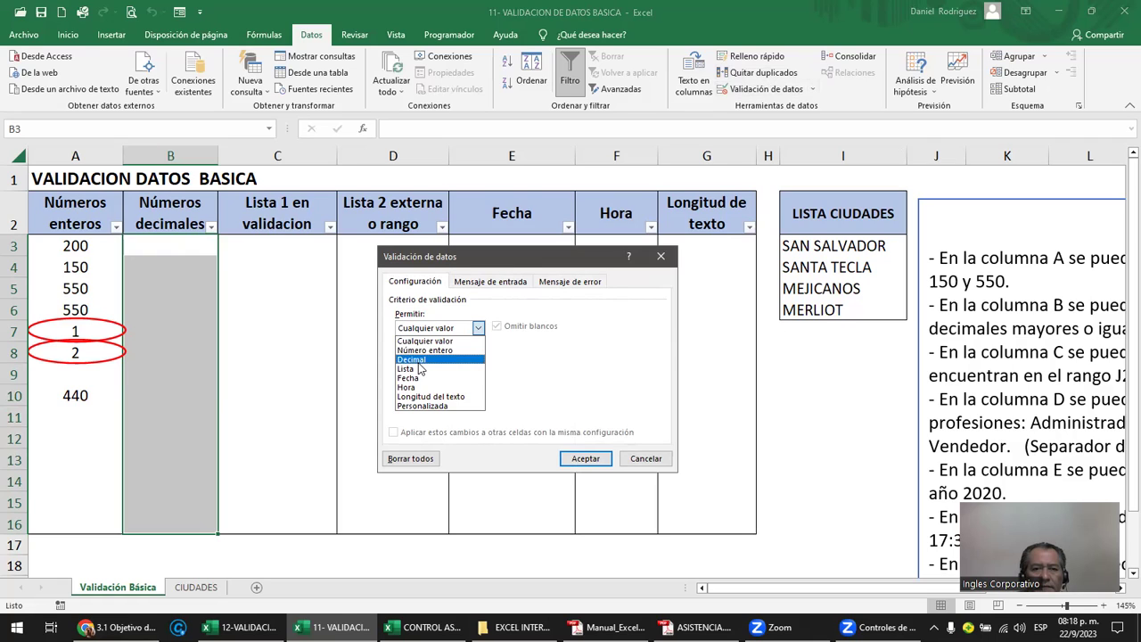
left_click(418, 362)
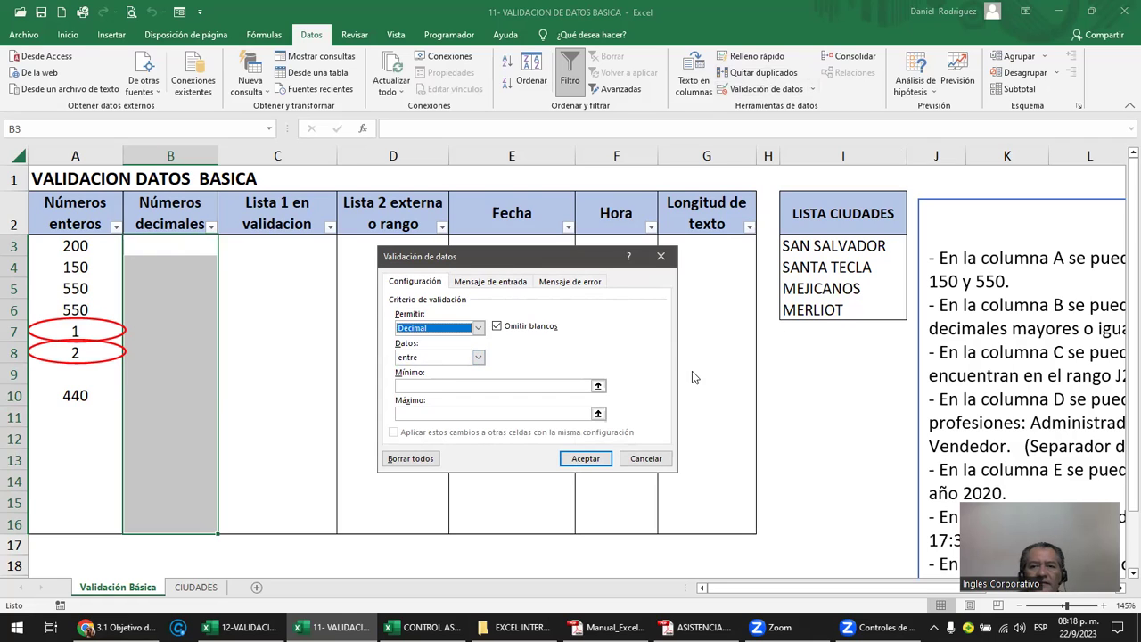
left_click(659, 258)
left_click_drag(848, 588, 909, 586)
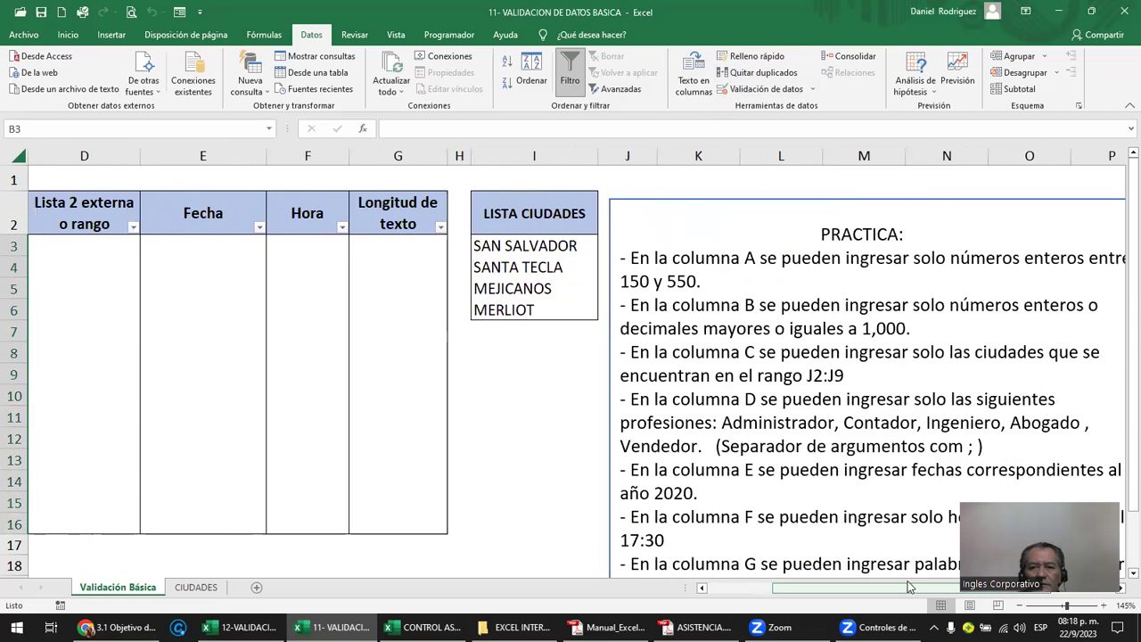
left_click_drag(631, 309, 1081, 313)
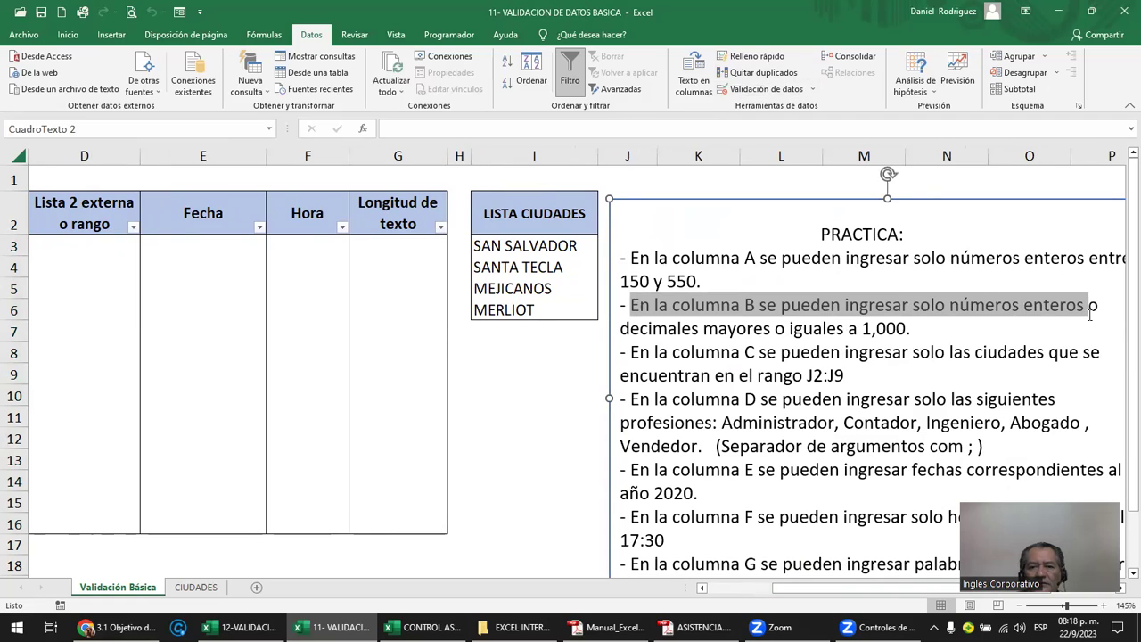
left_click_drag(1089, 313, 1093, 326)
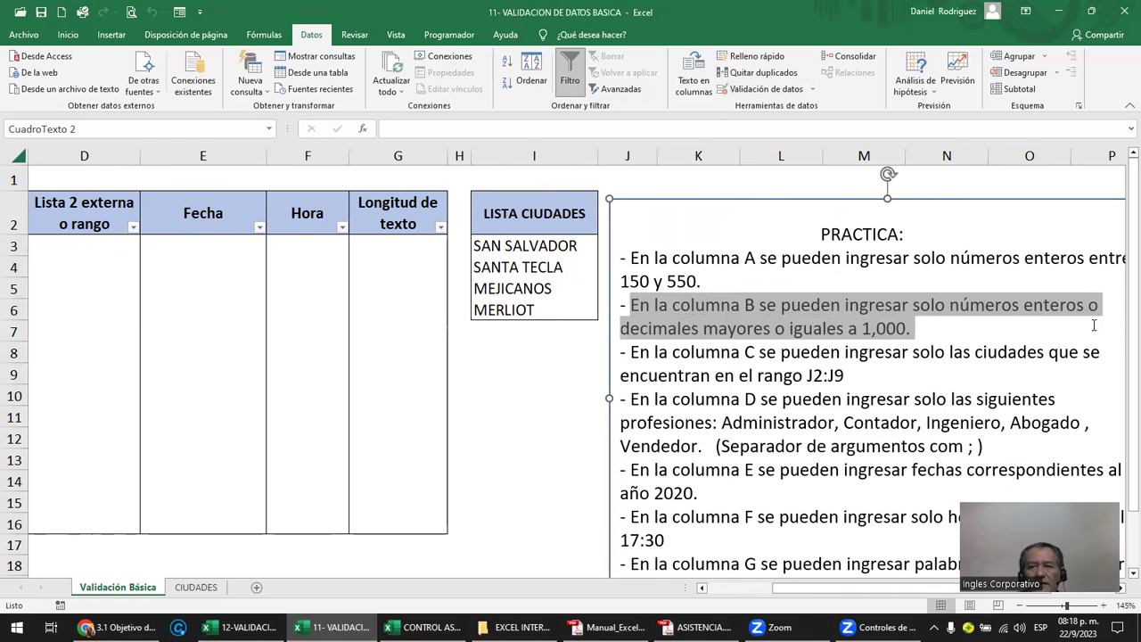
left_click(944, 337)
left_click(442, 326)
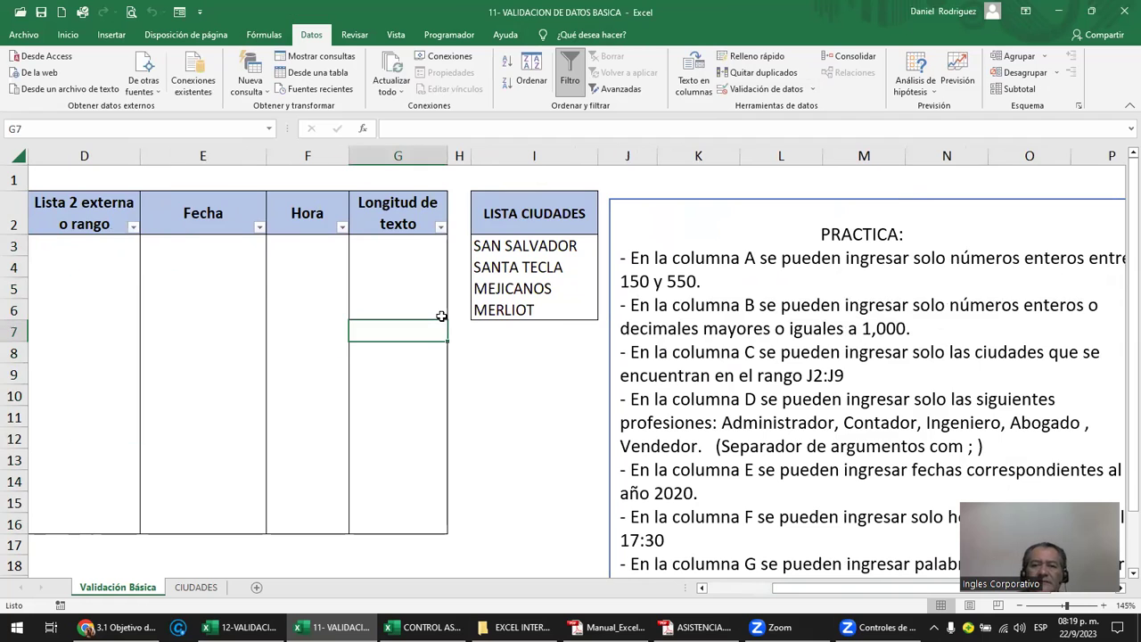
key("Left")
key("Left")
key("Left")
key("Left")
key("Left")
key("Left")
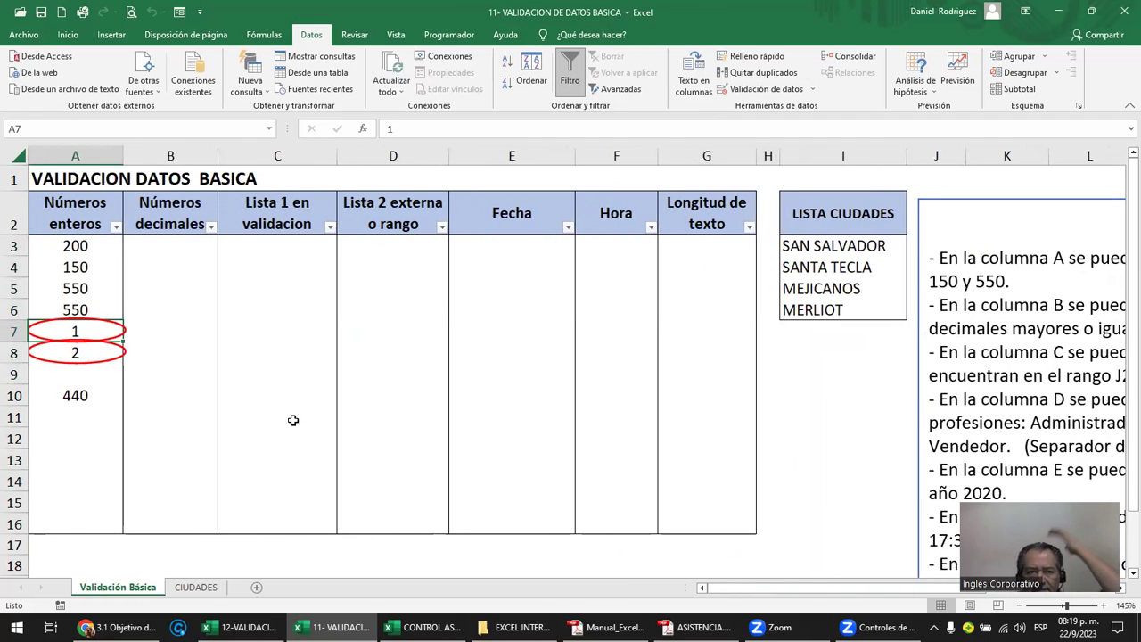
- Give B3:B16 a Decimal validation rule, 'mayor o igual que' with minimum 1000
left_click(173, 242)
left_click_drag(173, 243, 176, 518)
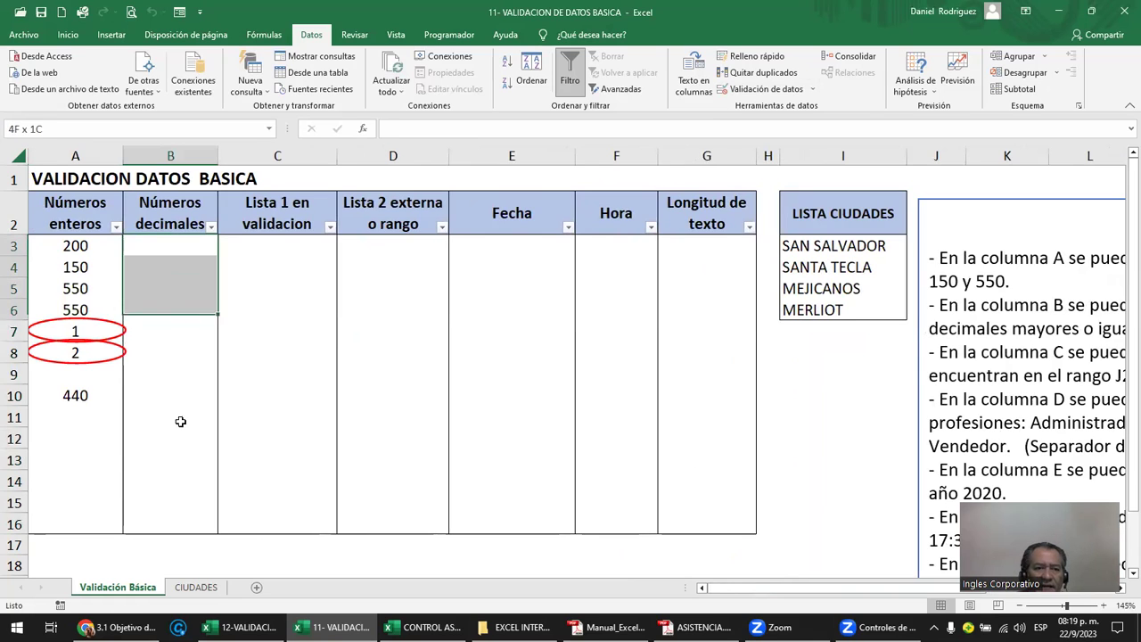
left_click(765, 89)
left_click(477, 328)
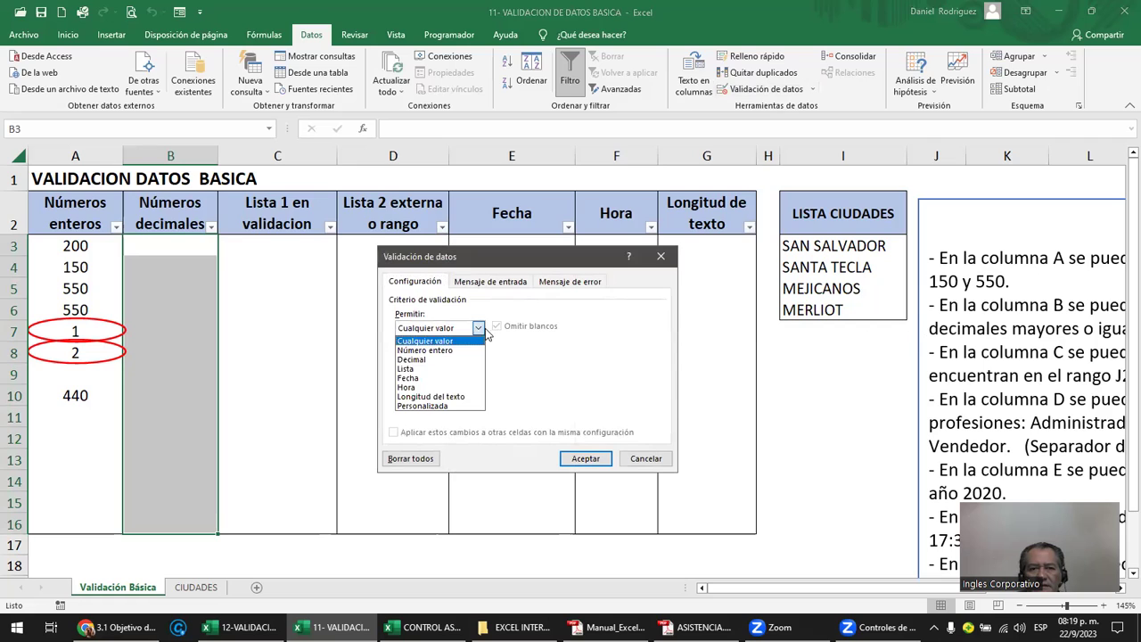
left_click(412, 359)
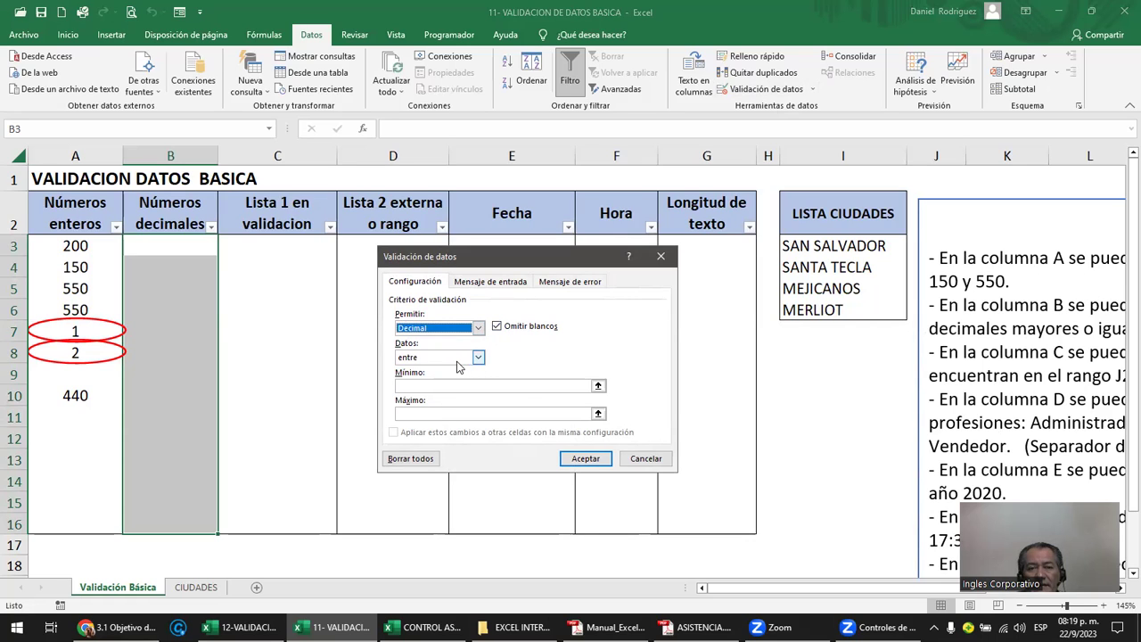
left_click(479, 357)
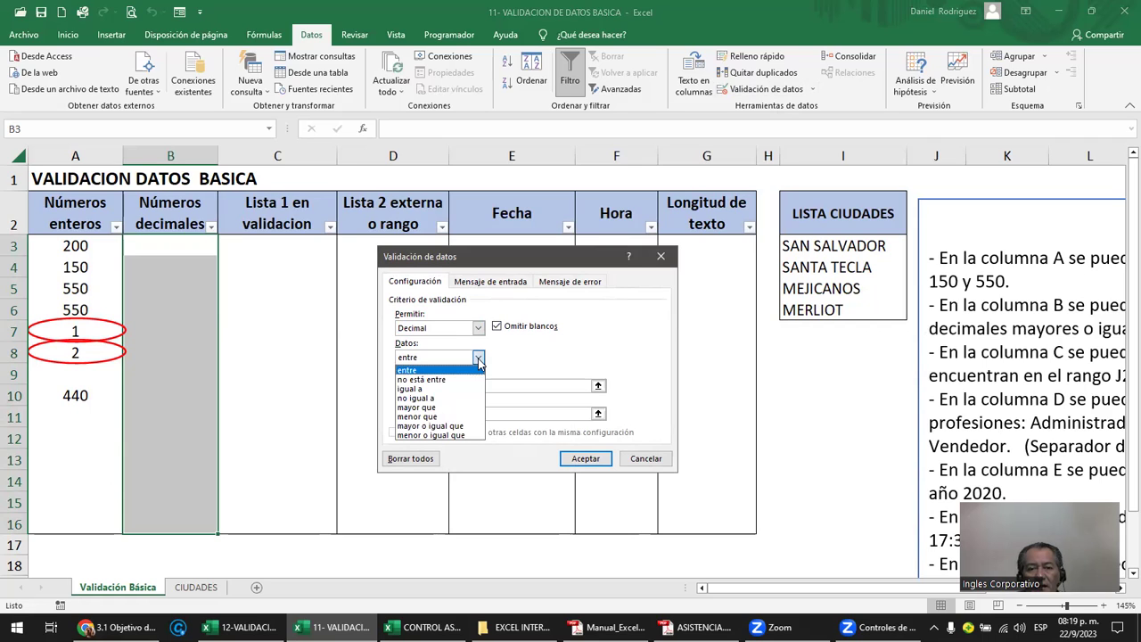
left_click(443, 427)
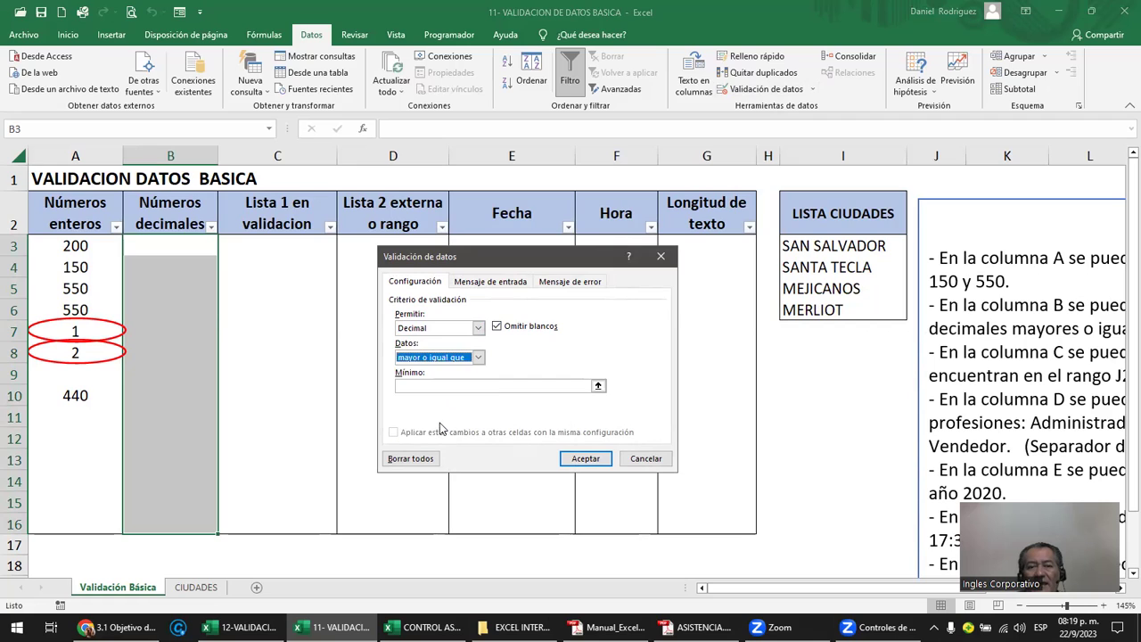
left_click(411, 385)
type("1")
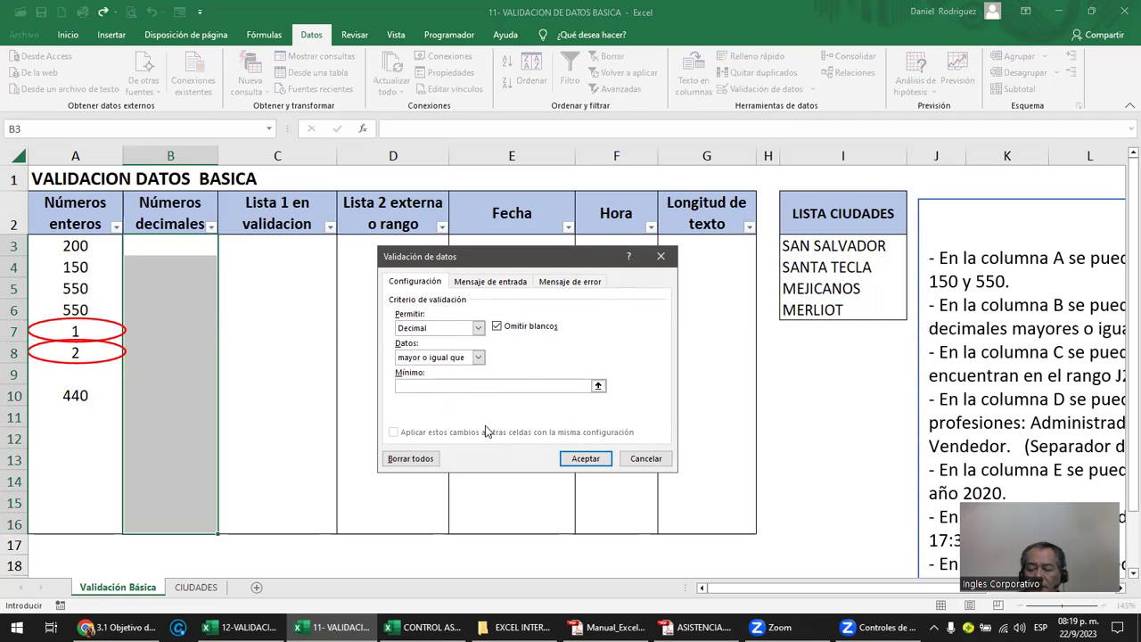
type("000")
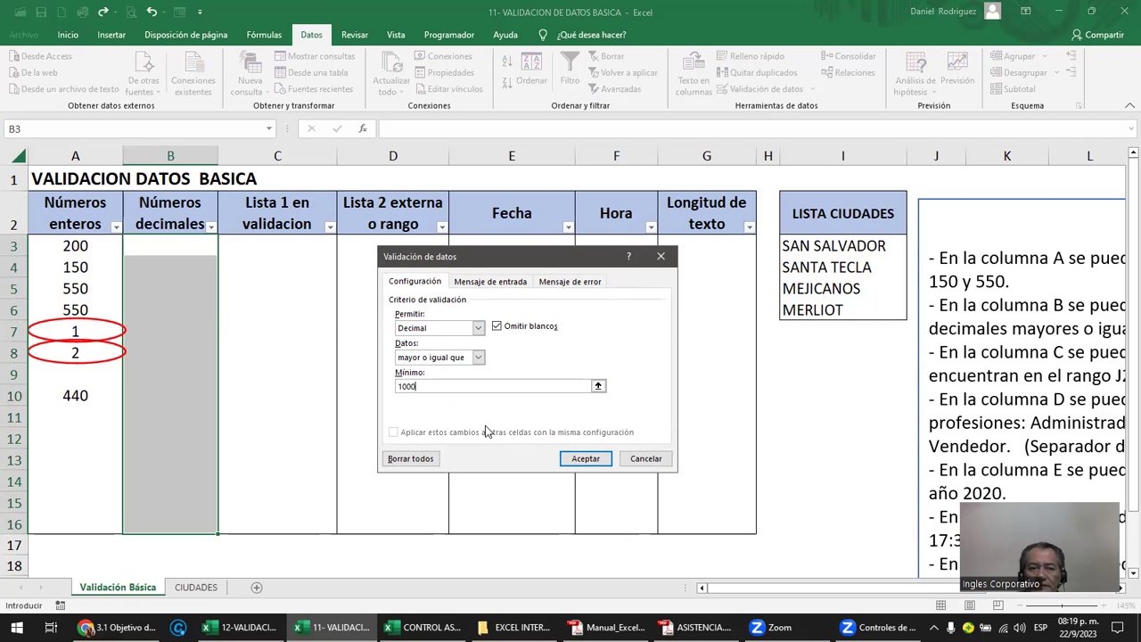
left_click_drag(437, 385, 400, 385)
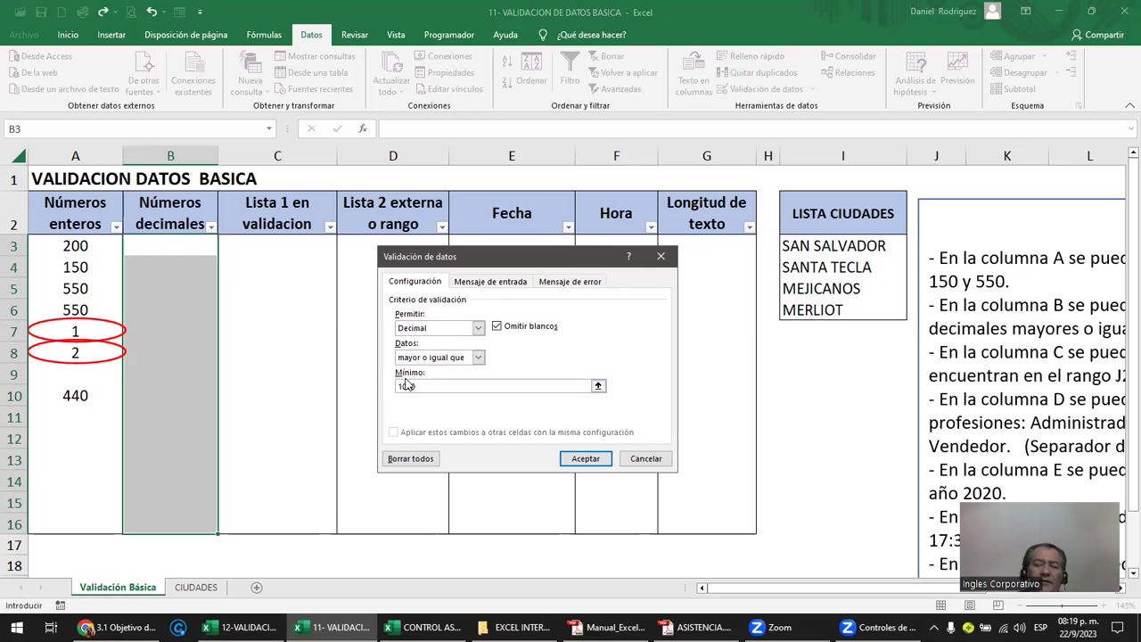
left_click(587, 460)
left_click(283, 357)
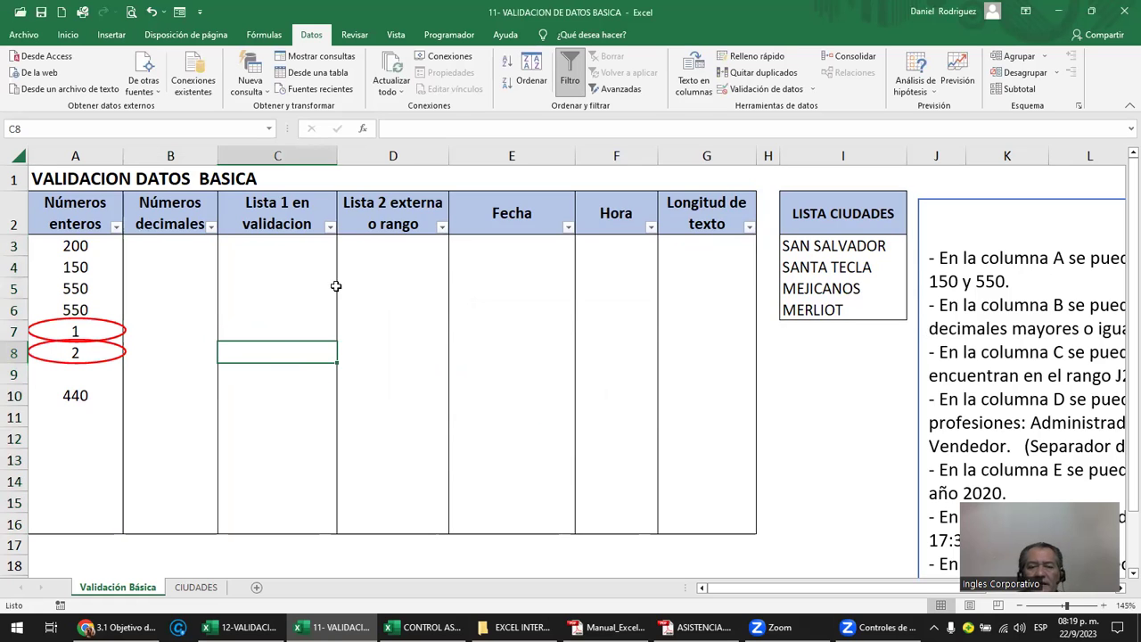
- Test the rule: 100 is rejected in B3, then enter 1000 in B3 and 2500 in B4
left_click(178, 252)
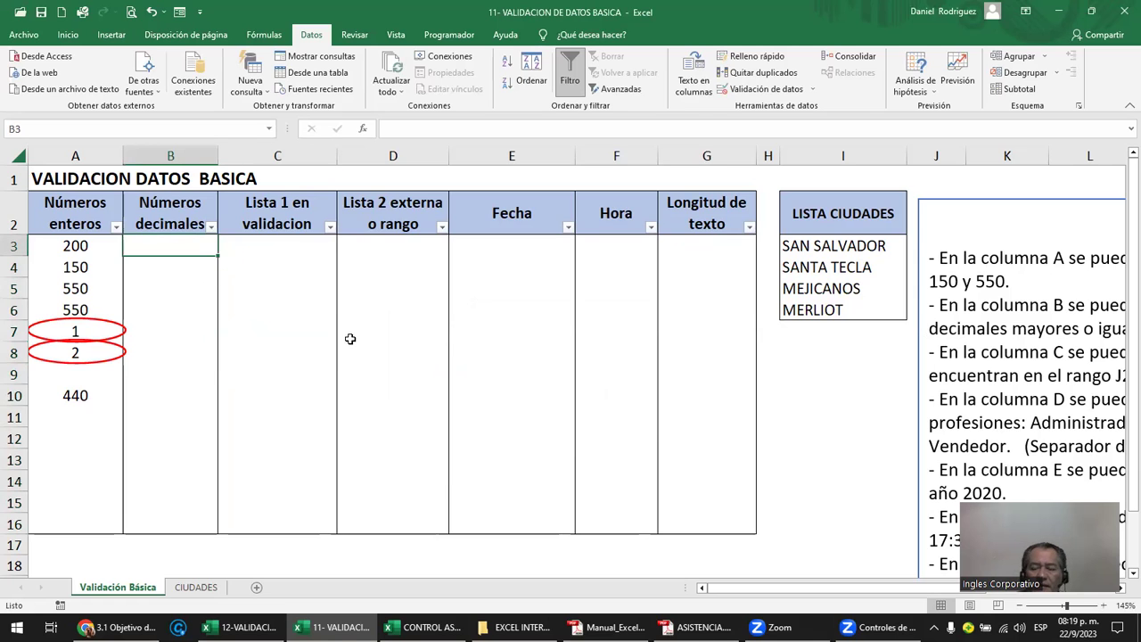
type("100")
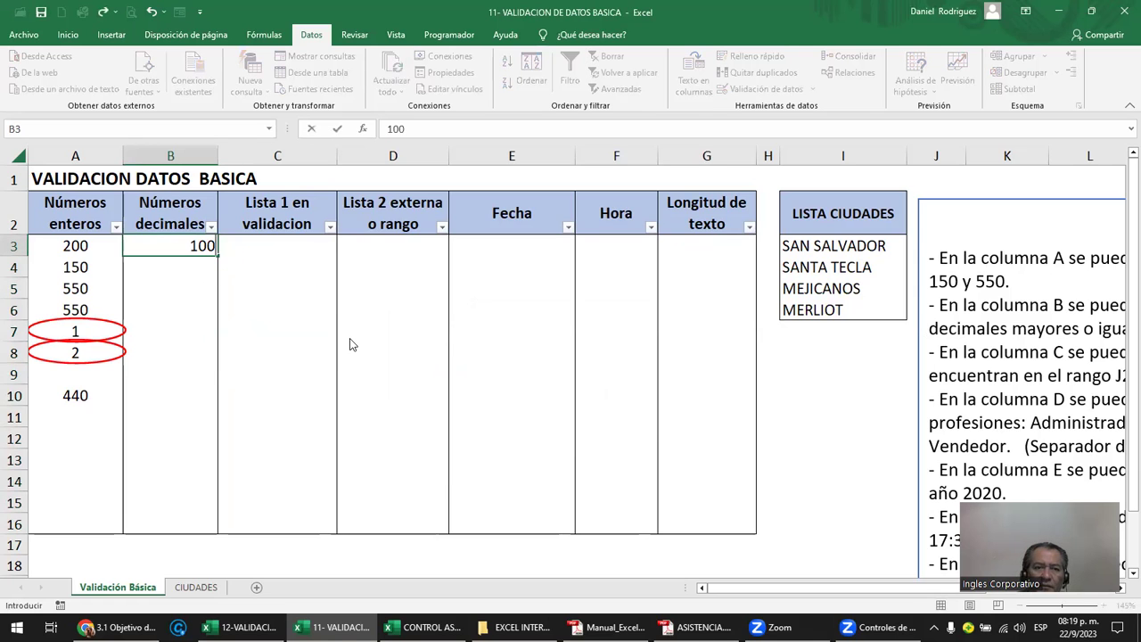
key("Return")
key("Return")
type("1000")
key("Return")
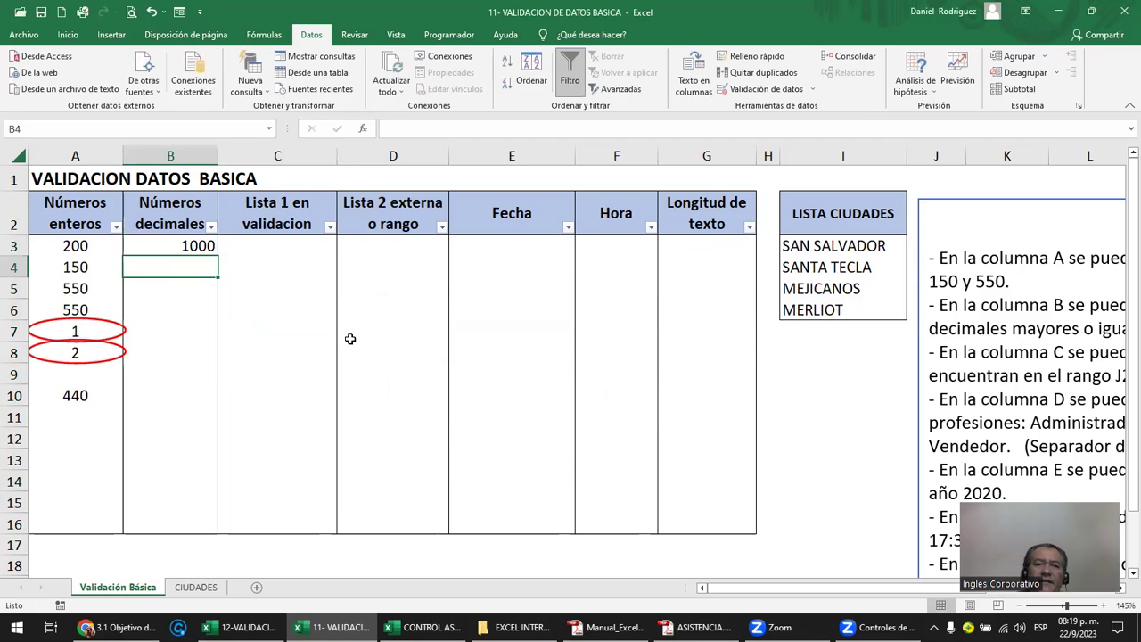
type("2500")
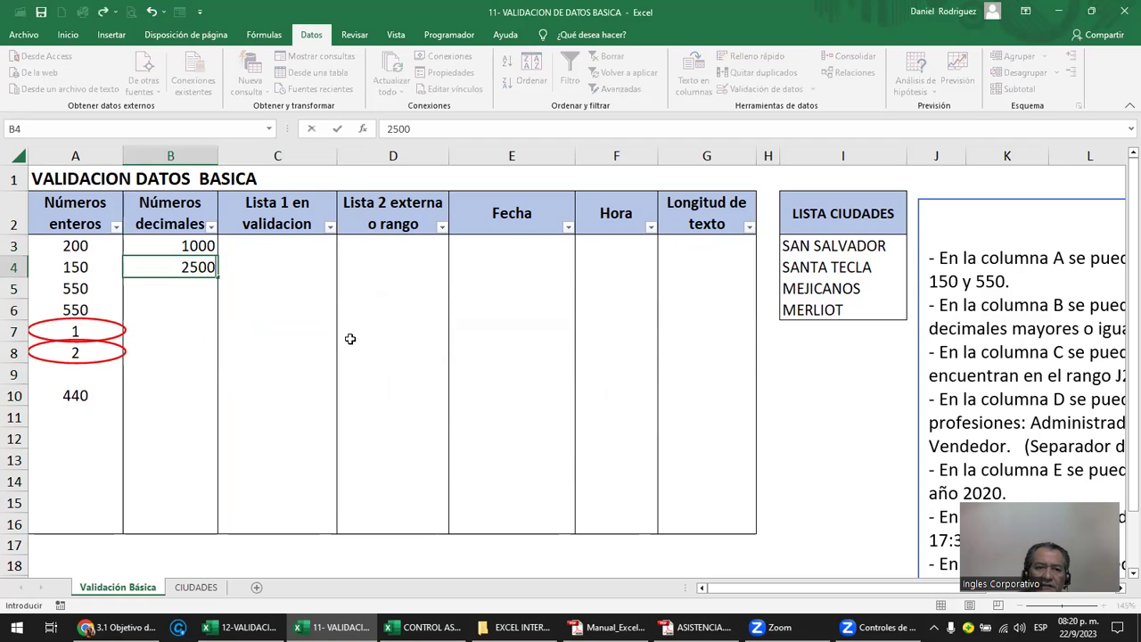
key("Return")
- After 999.99 is rejected in B5, enter 1000.01 there instead
type("999.99")
key("Return")
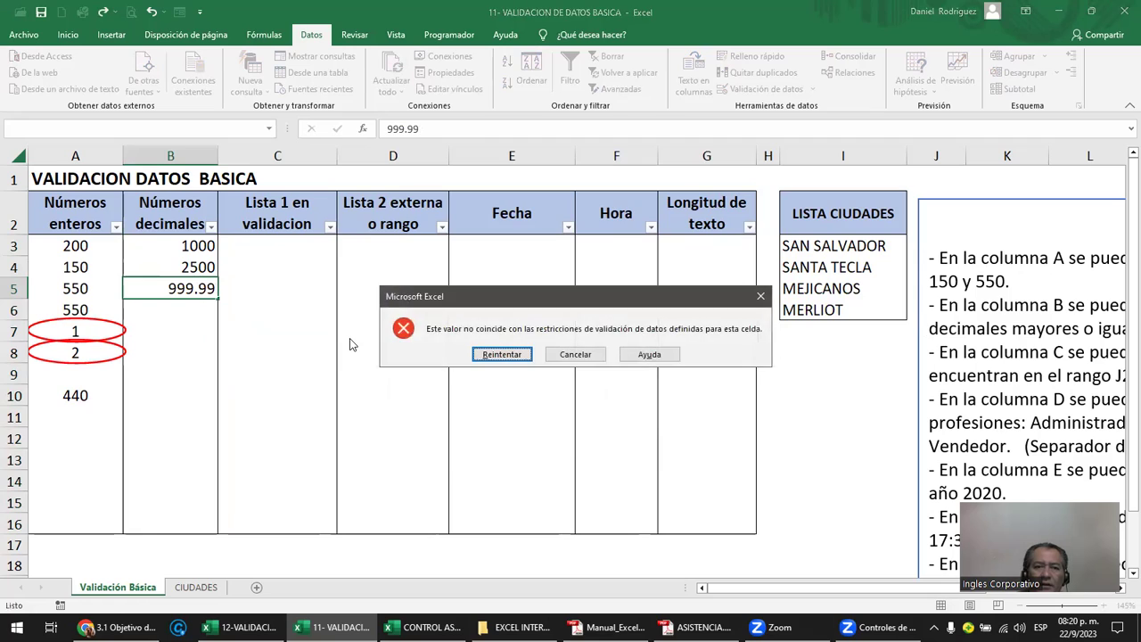
key("Return")
type("1000.01")
key("Return")
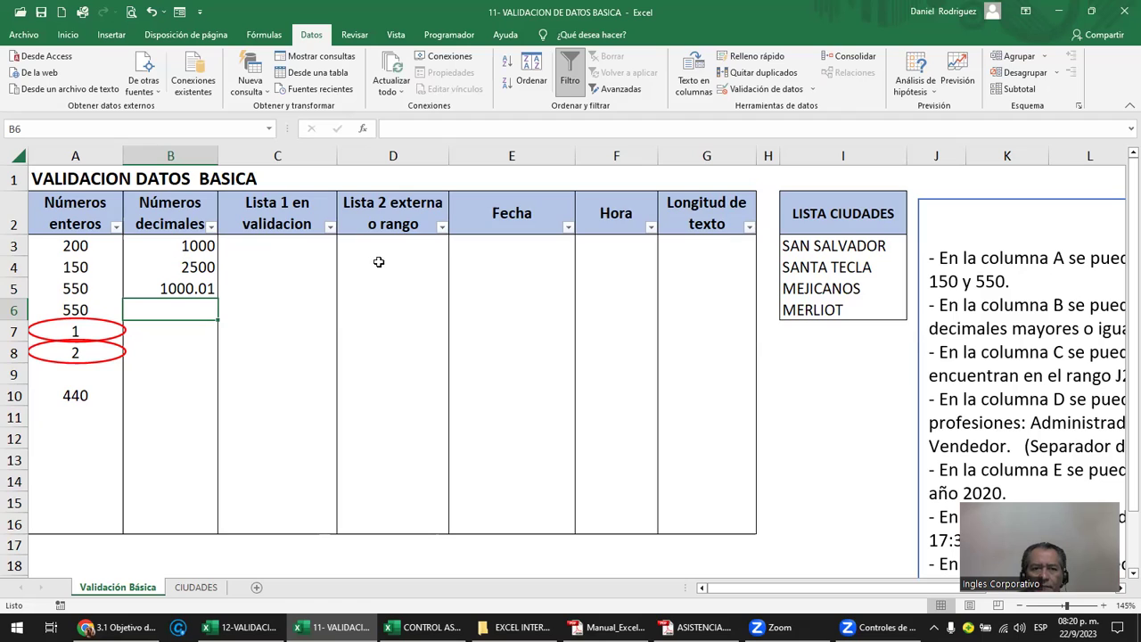
left_click(266, 248)
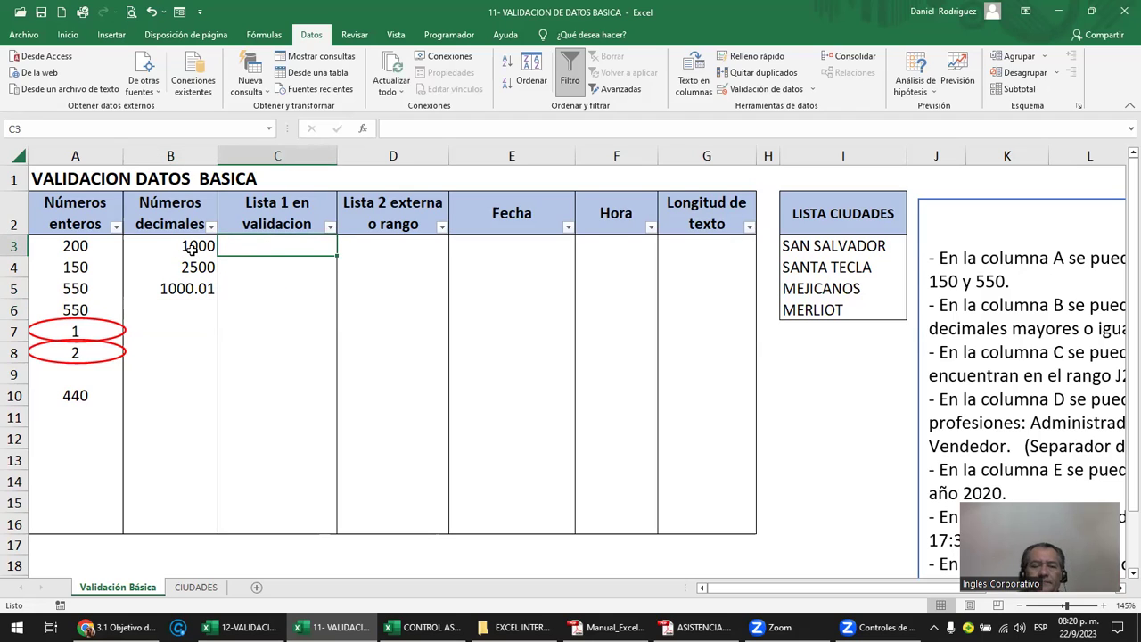
- For B3:B16, enter input message title 'INGRESO DE DATOS' and message 'INGRESE NUMEROS'
left_click(191, 246)
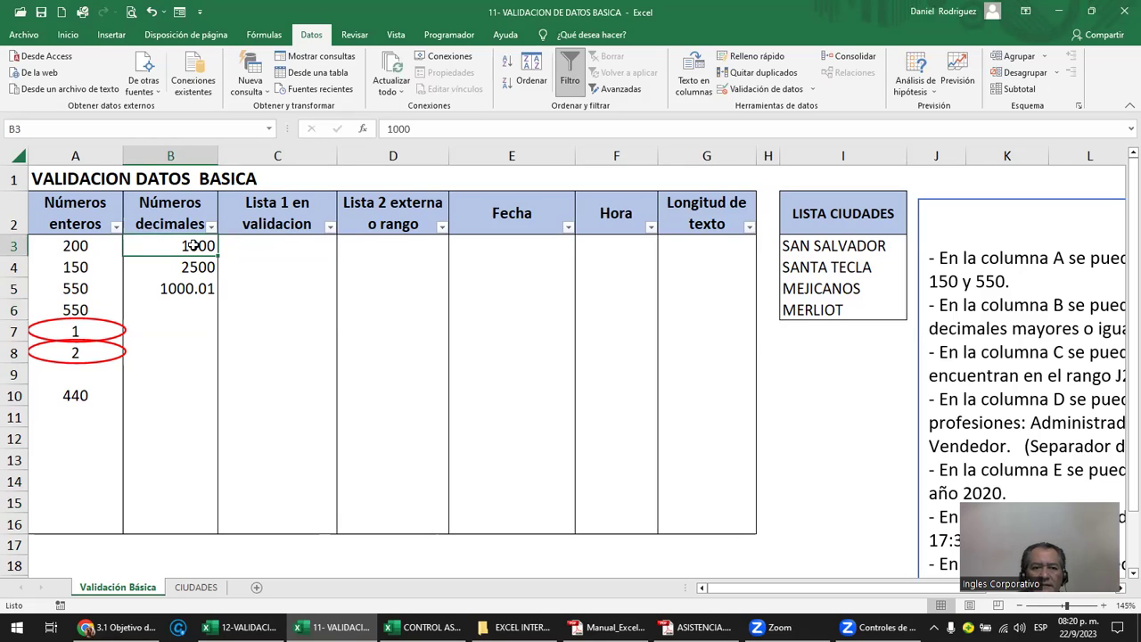
left_click_drag(191, 246, 190, 522)
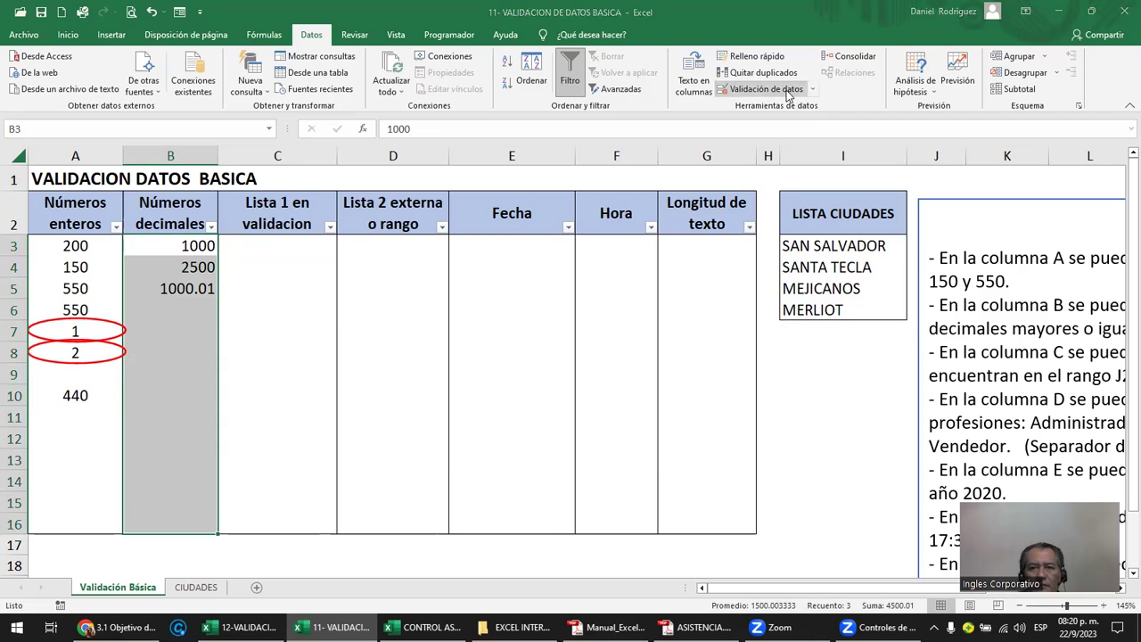
left_click(740, 90)
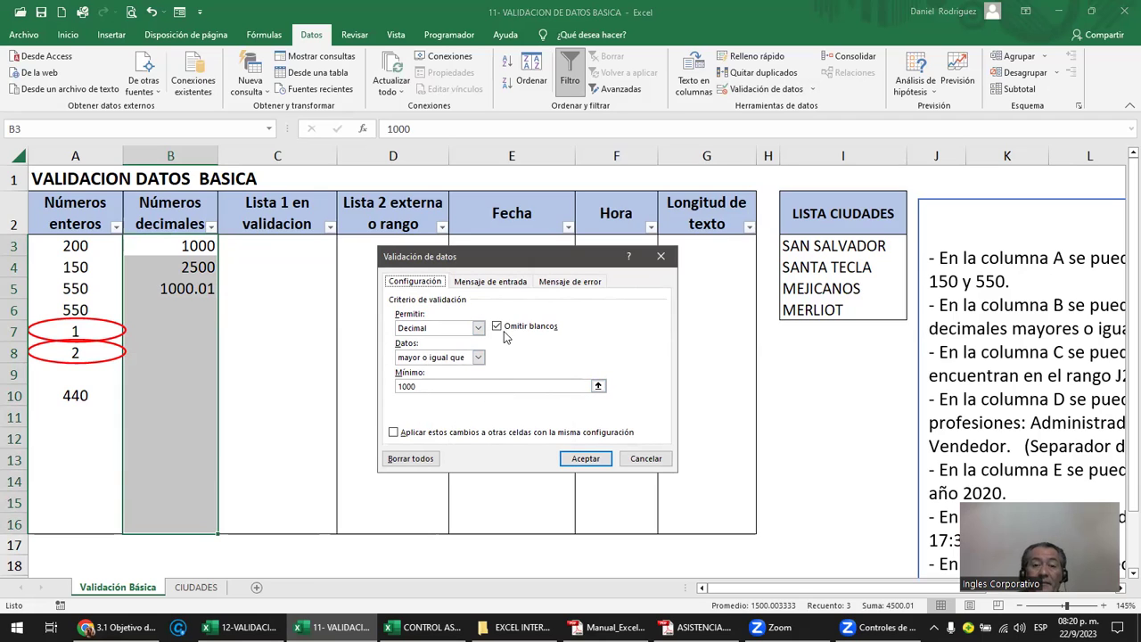
left_click(487, 284)
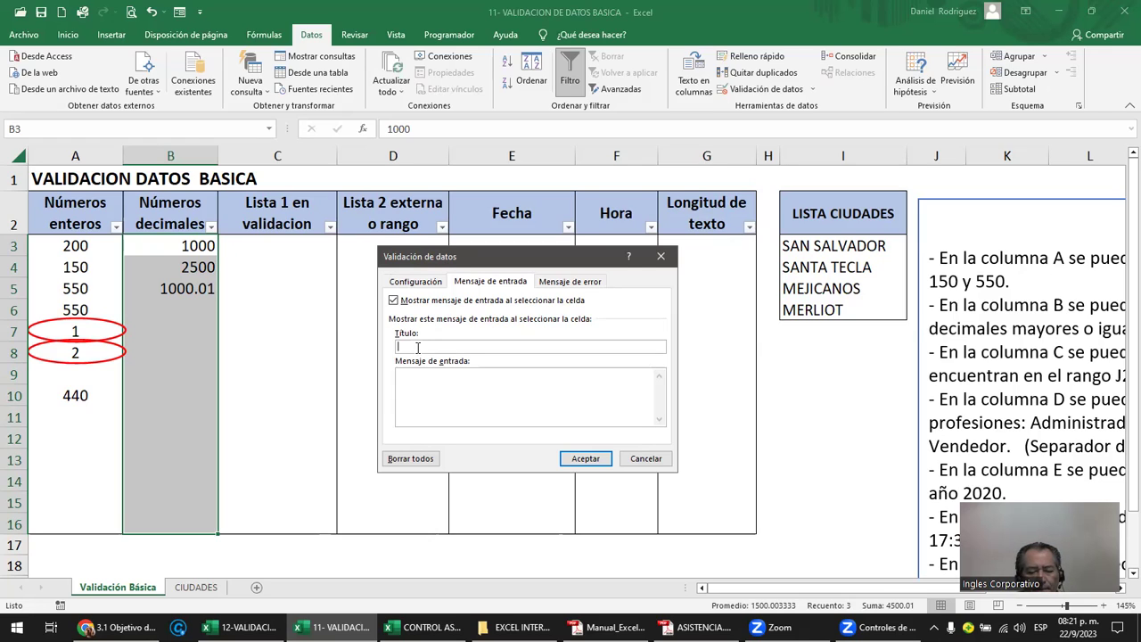
type("I")
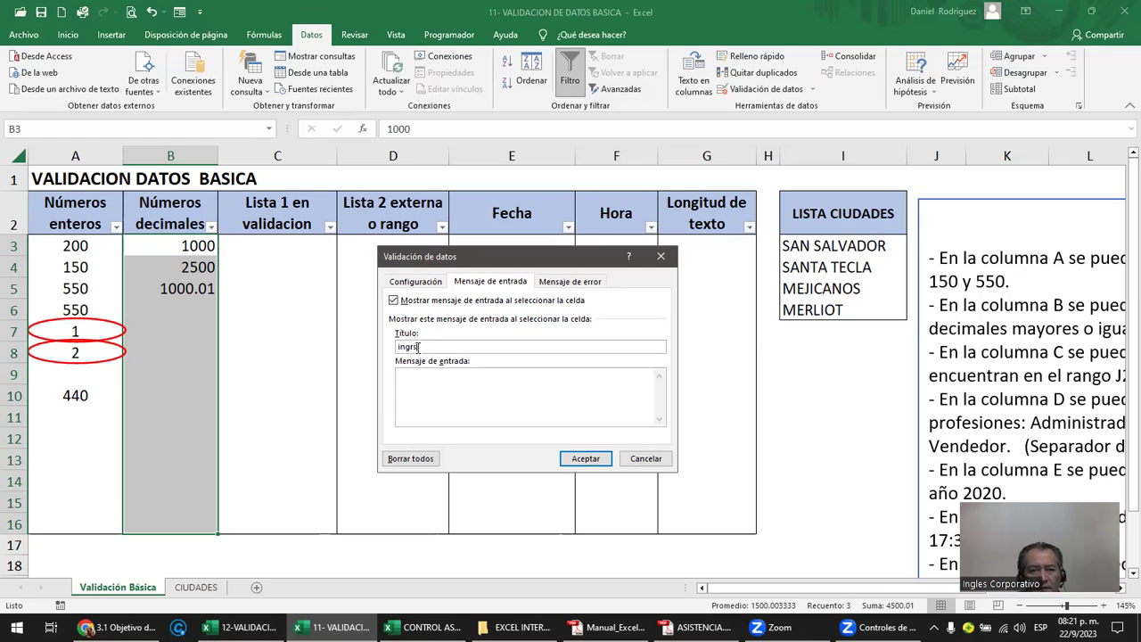
key("BackSpace")
key("BackSpace")
key("BackSpace")
type("GRESO DE DATOS")
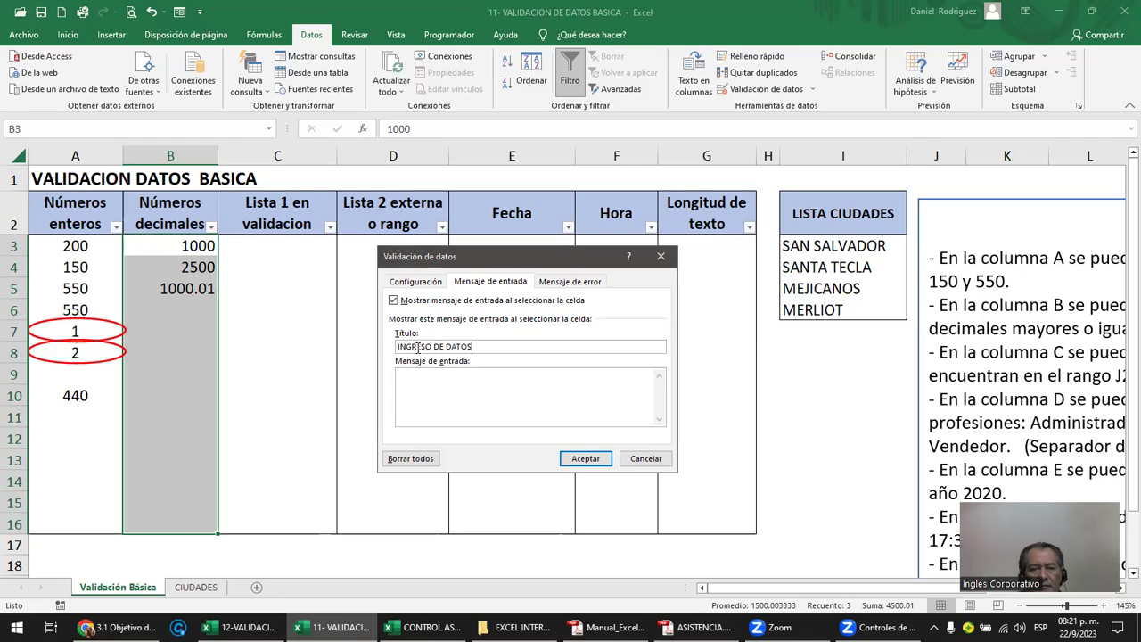
left_click(416, 377)
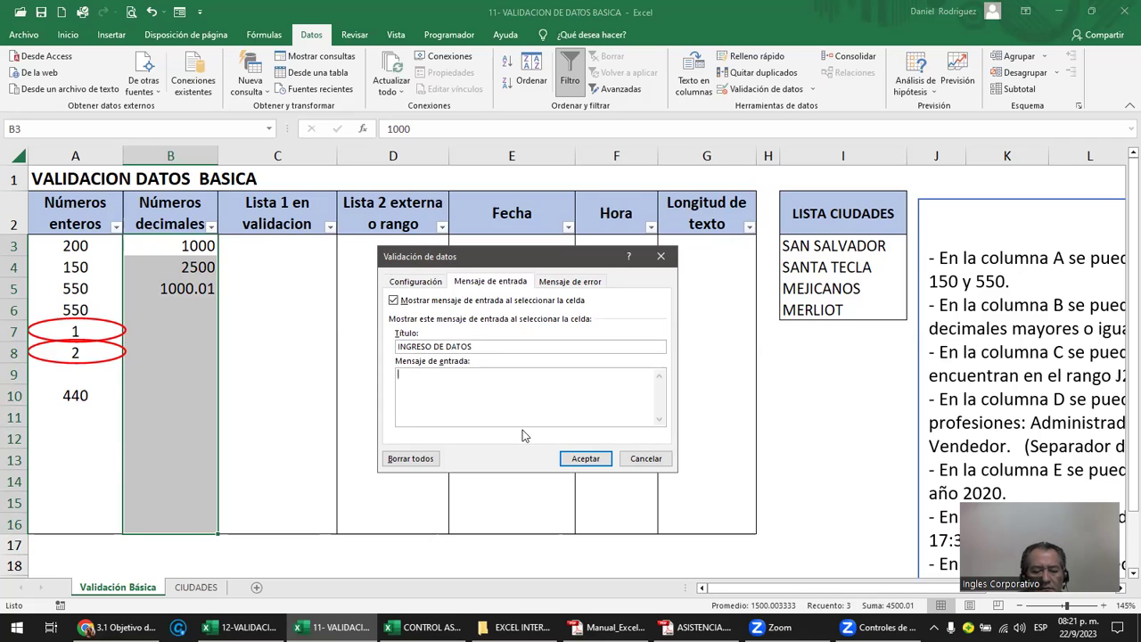
type("ING")
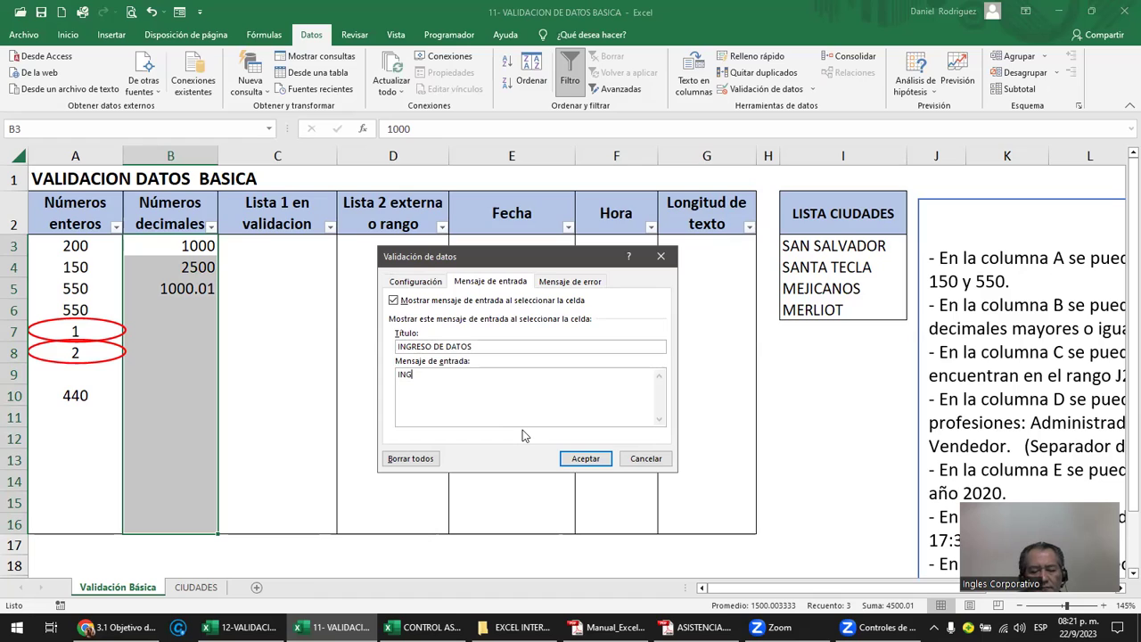
type("RESE NUMEROS")
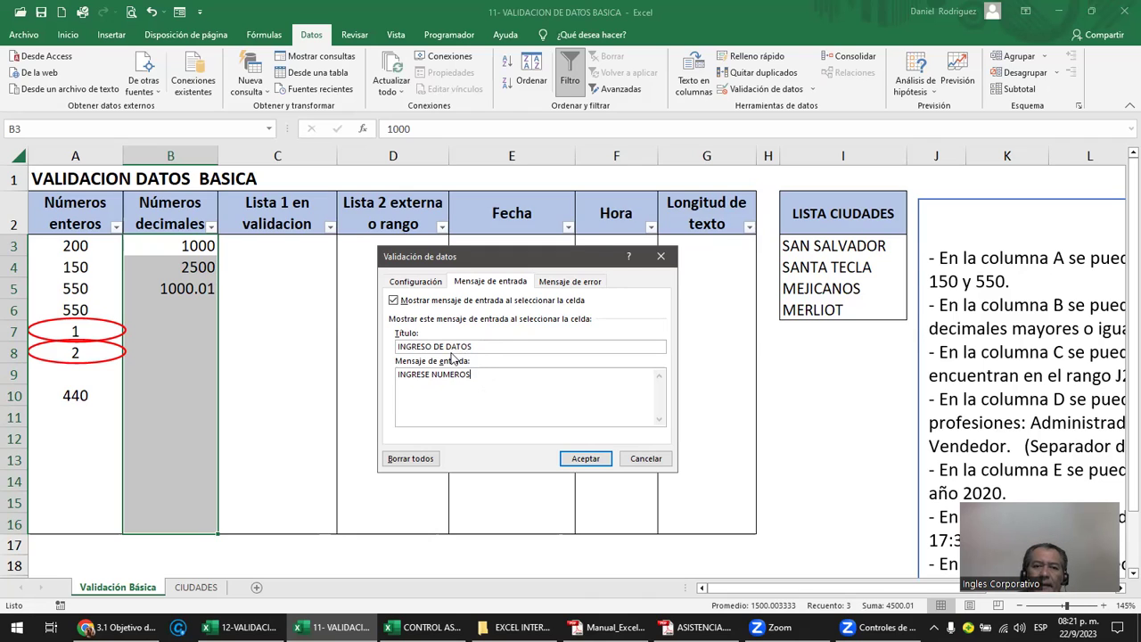
- Confirm the input message and check it appears on B6, B10, B13 and B8
left_click(583, 459)
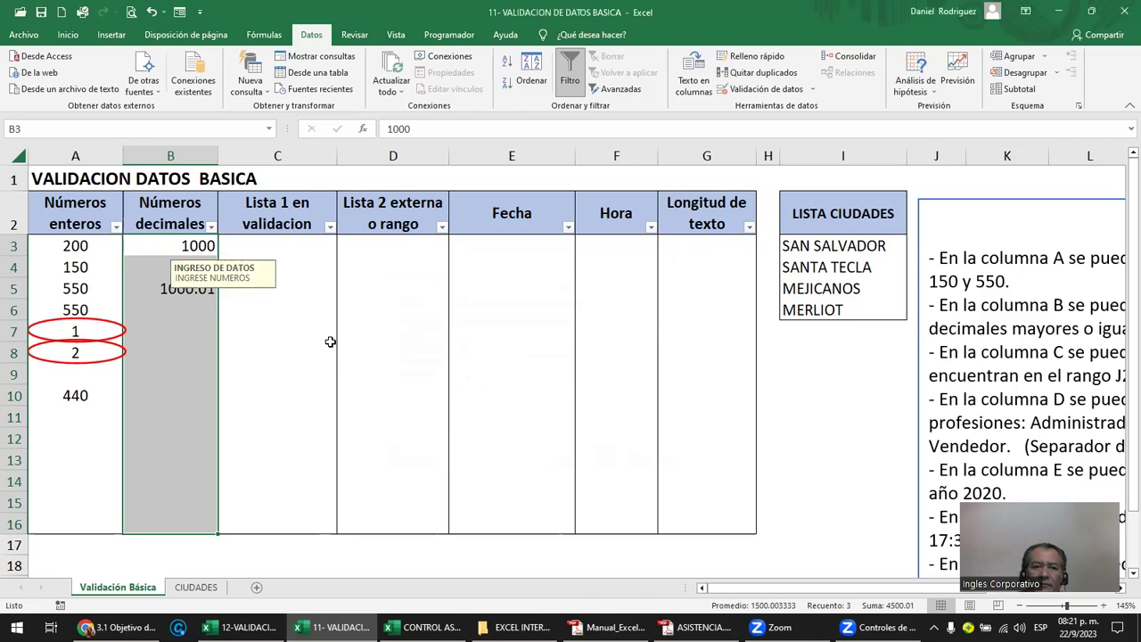
left_click(204, 311)
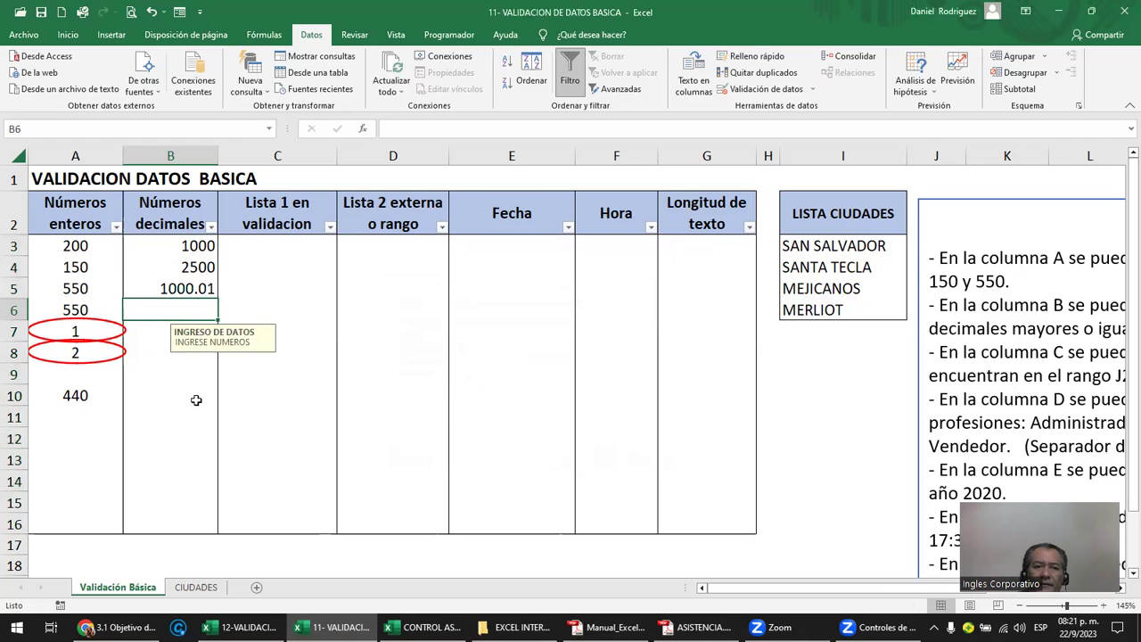
left_click(195, 398)
left_click(209, 461)
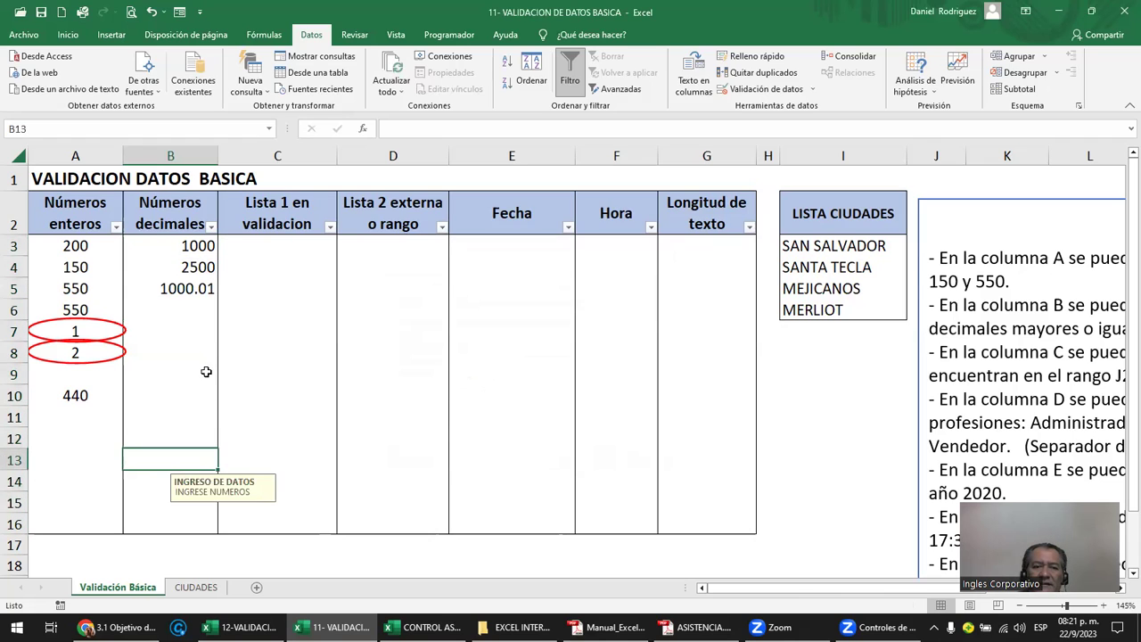
left_click(206, 358)
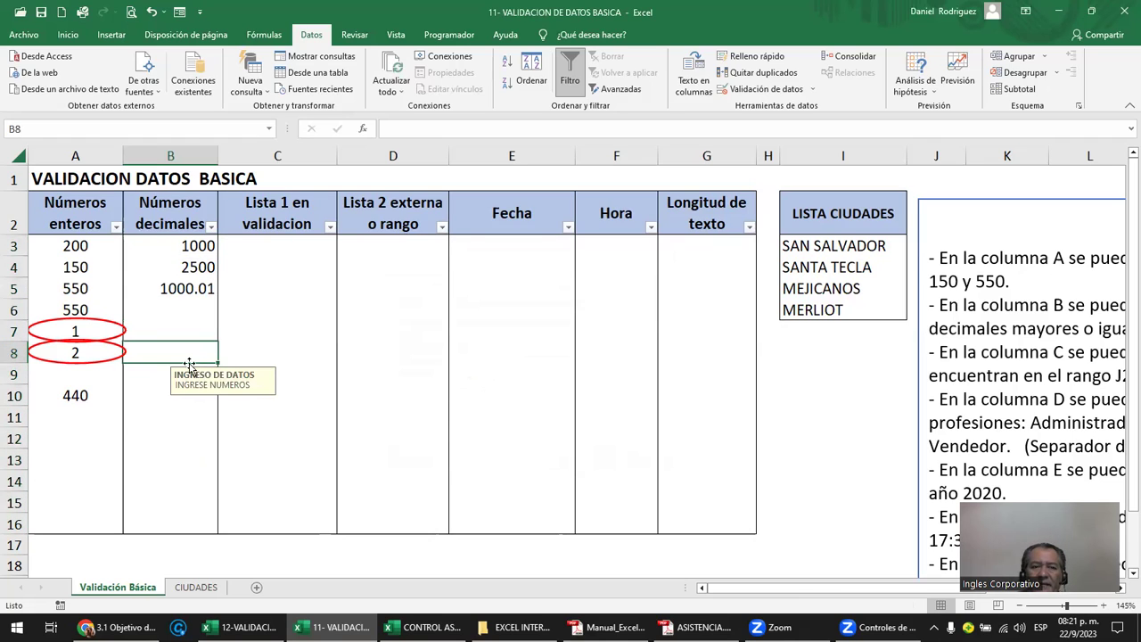
left_click(179, 310)
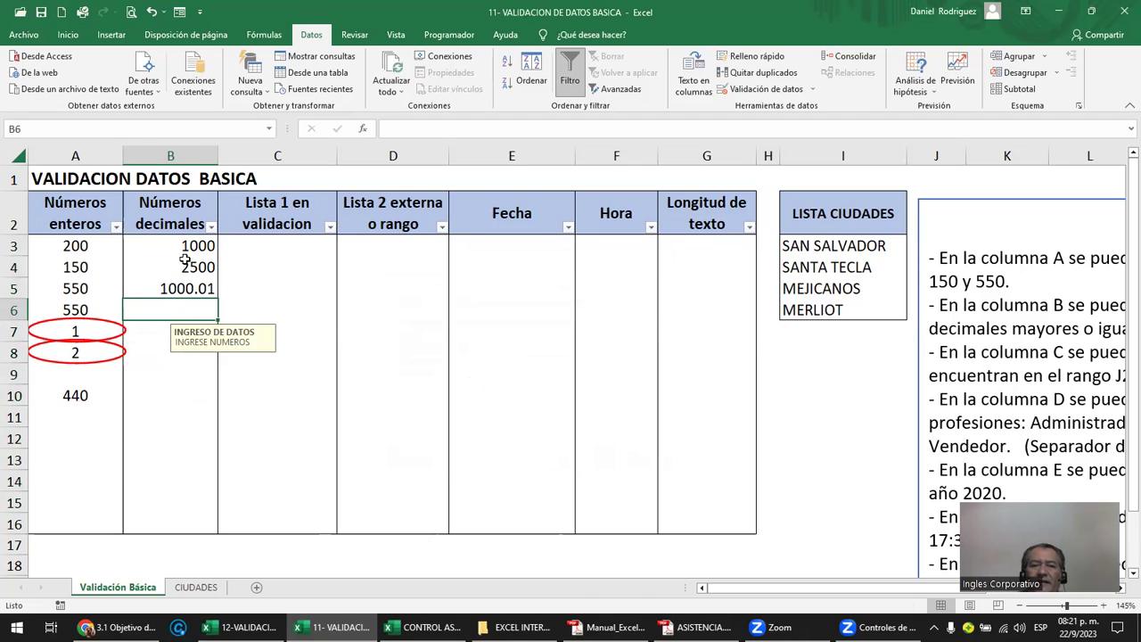
- Check C4 shows no message but B4 does, then reopen Data Validation for B3:B16
left_click(308, 268)
left_click(374, 269)
left_click(194, 272)
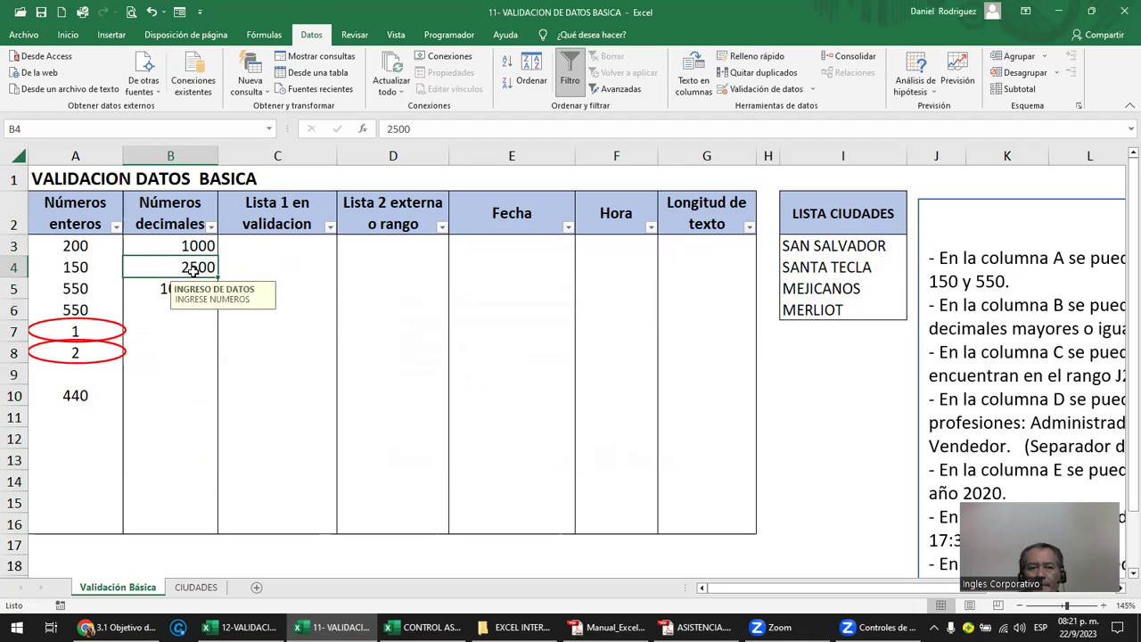
left_click_drag(186, 247, 189, 517)
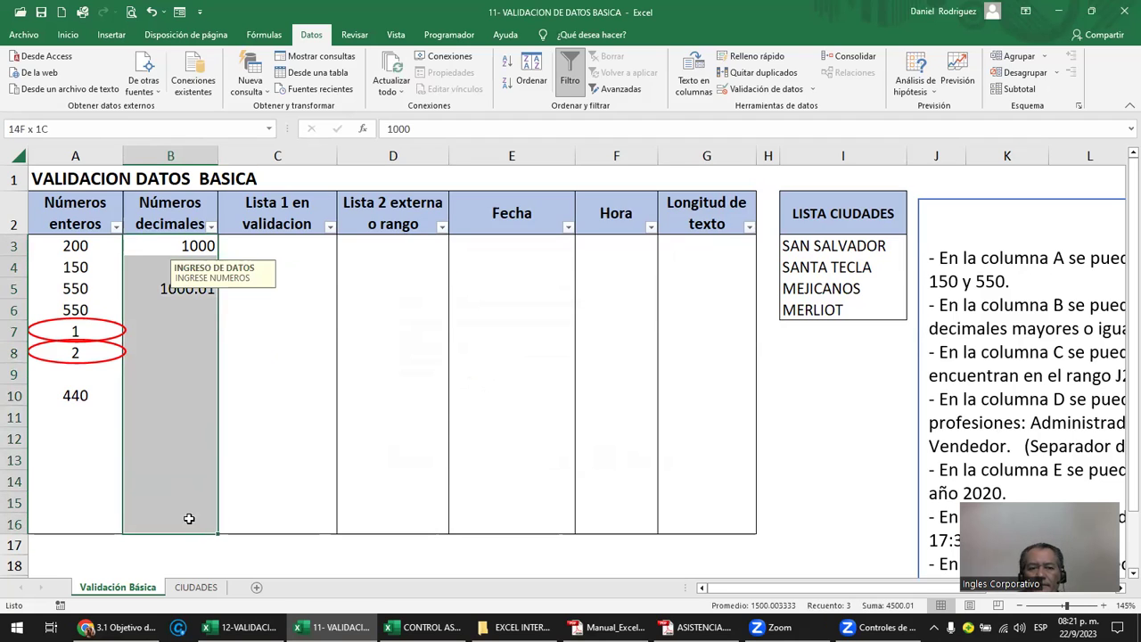
left_click(765, 89)
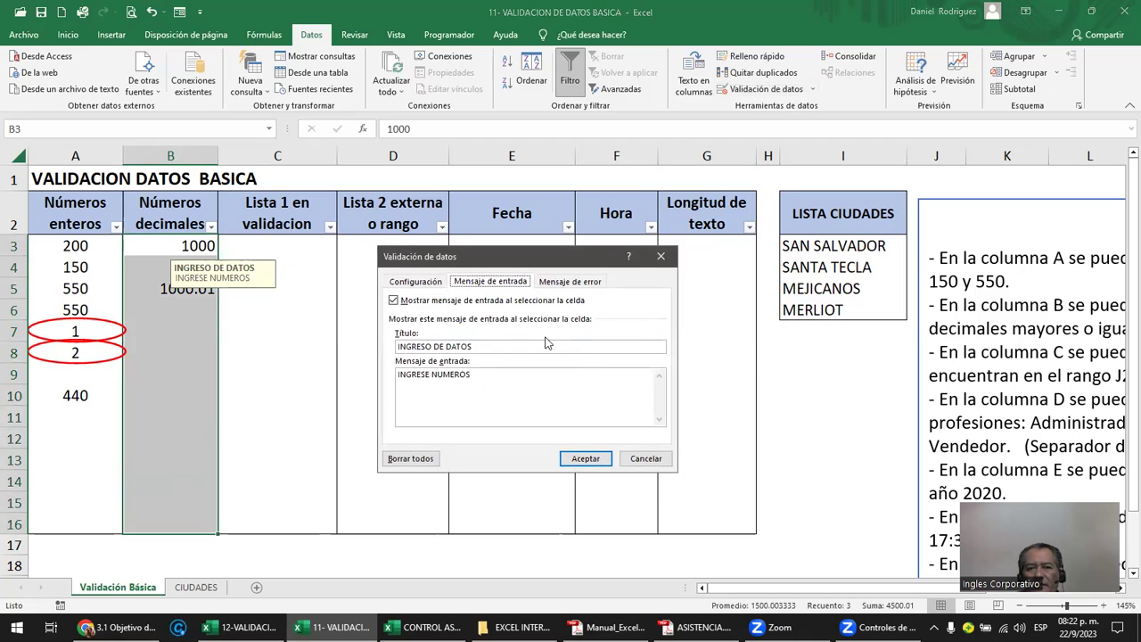
- Set the error alert title to 'ERROR' with message 'INGRS DATOS CORRECTOS'
left_click(550, 284)
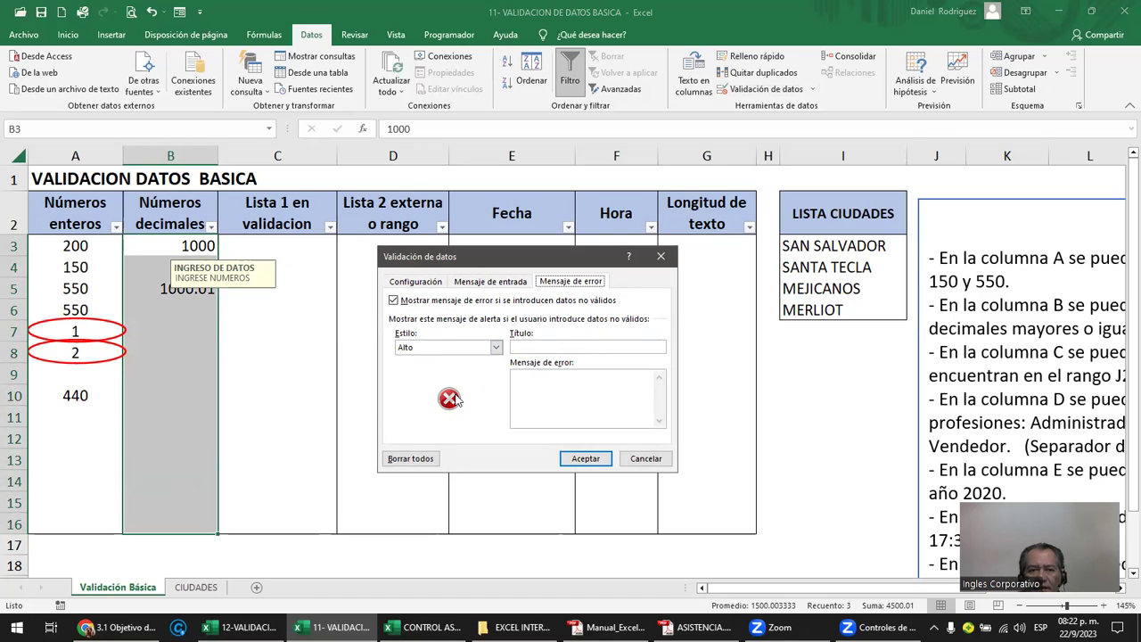
left_click(527, 346)
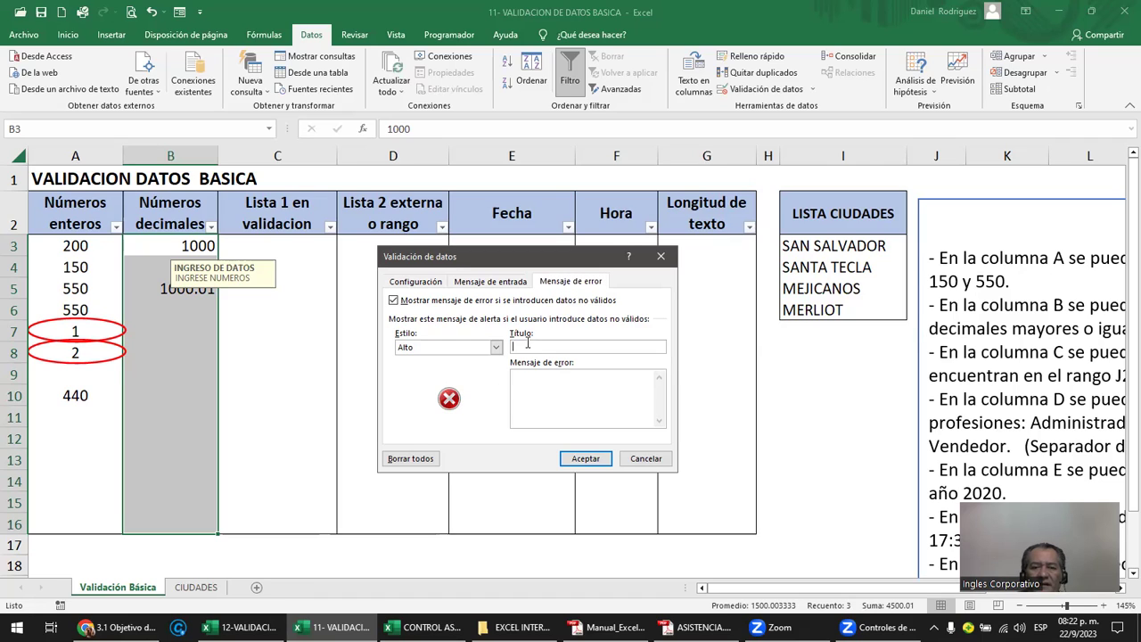
type("ERROR")
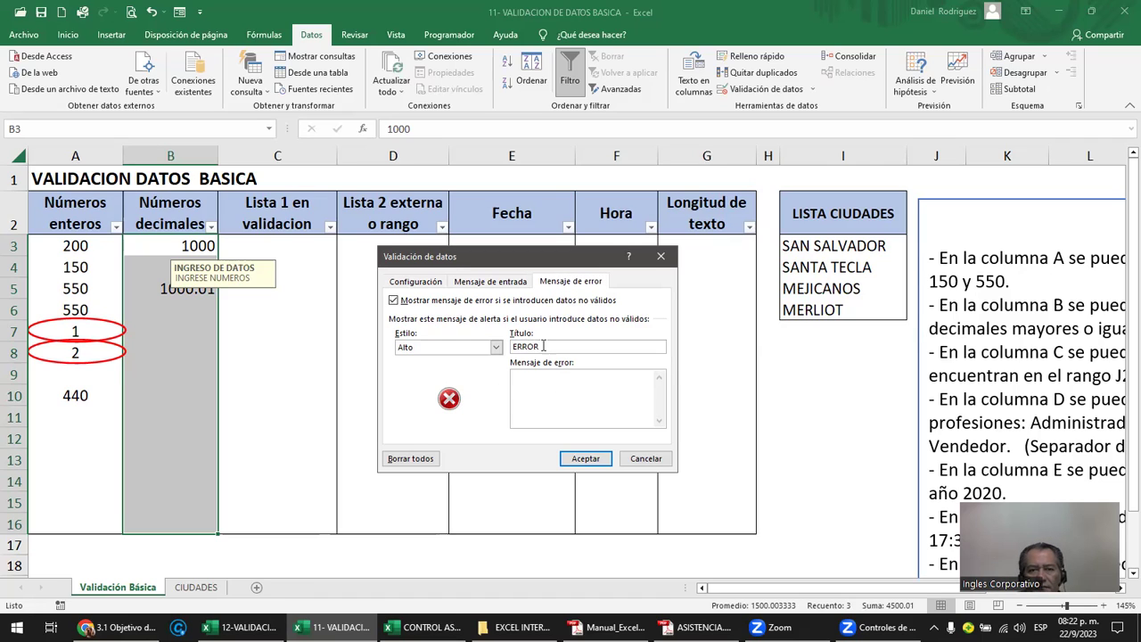
type("INGR")
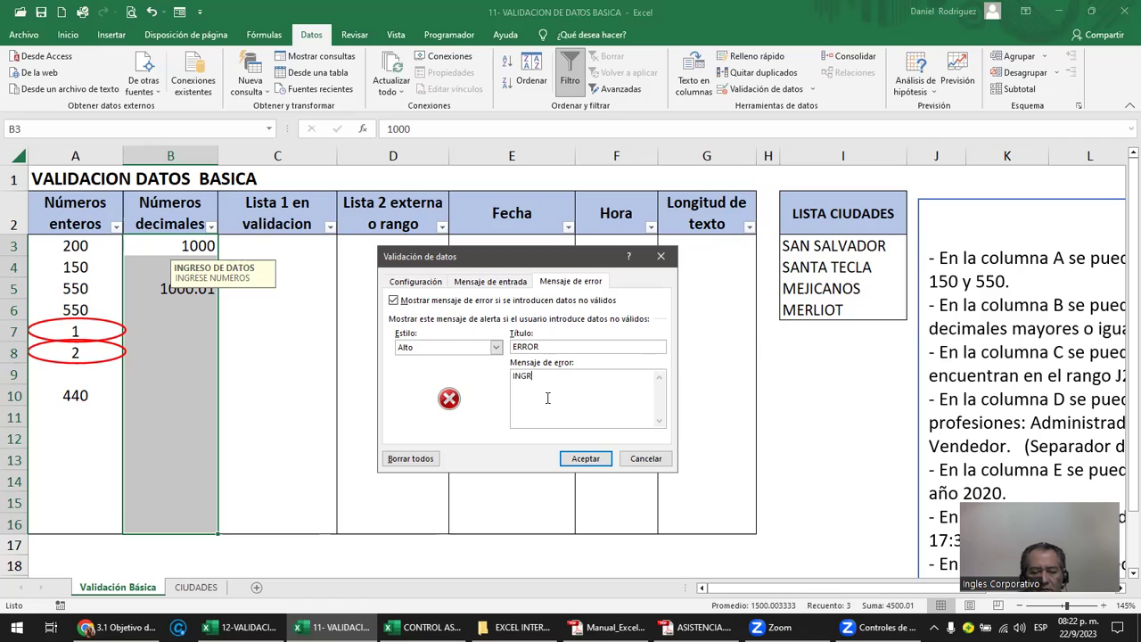
type(" DATOS")
type("RRECTOS")
left_click(586, 458)
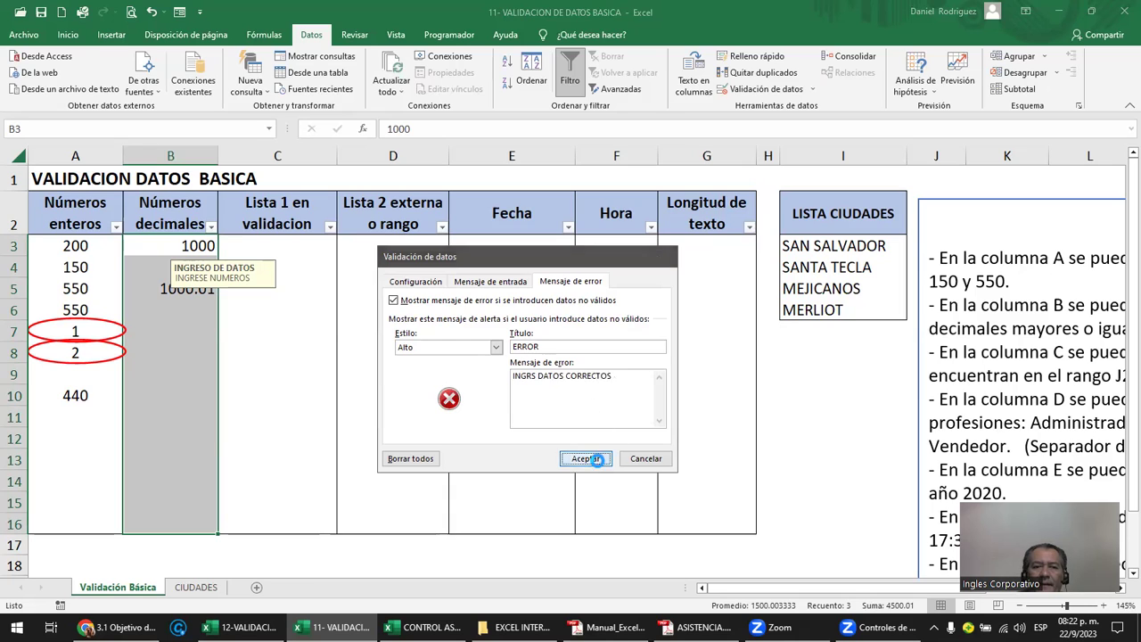
- Enter the invalid value 1 in B6 to trigger the custom error alert
left_click(256, 336)
left_click(193, 314)
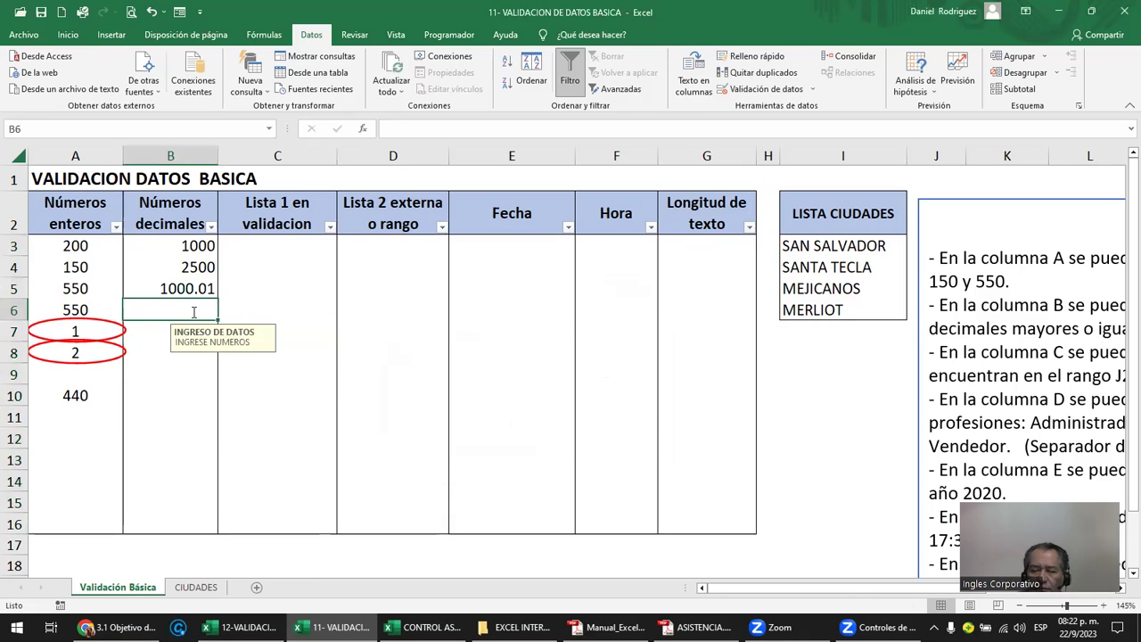
type("1")
key("Return")
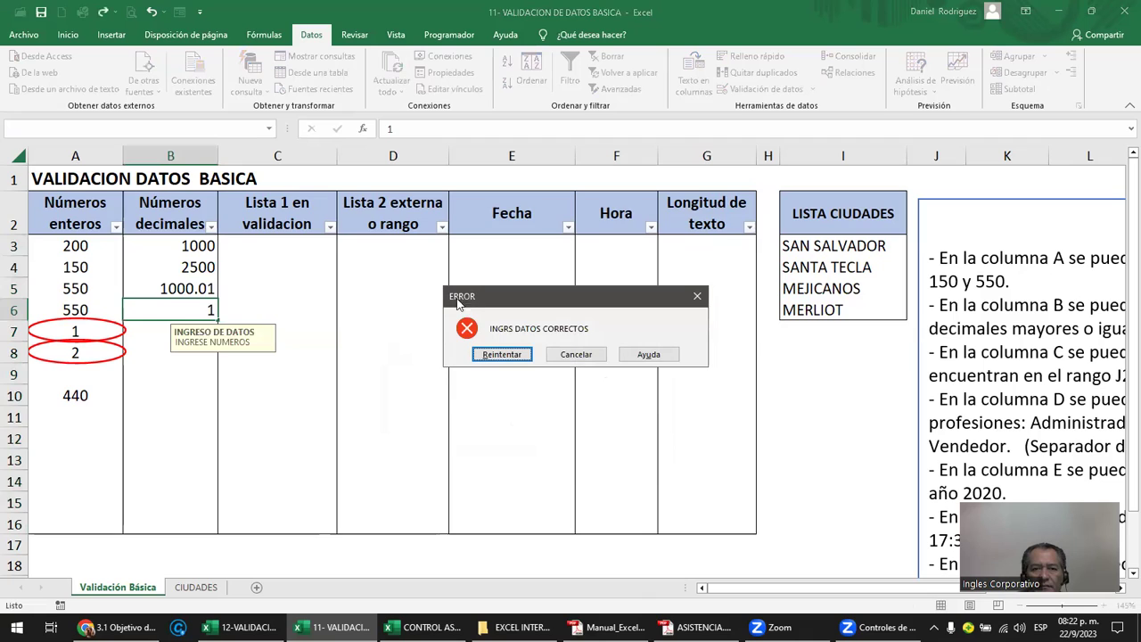
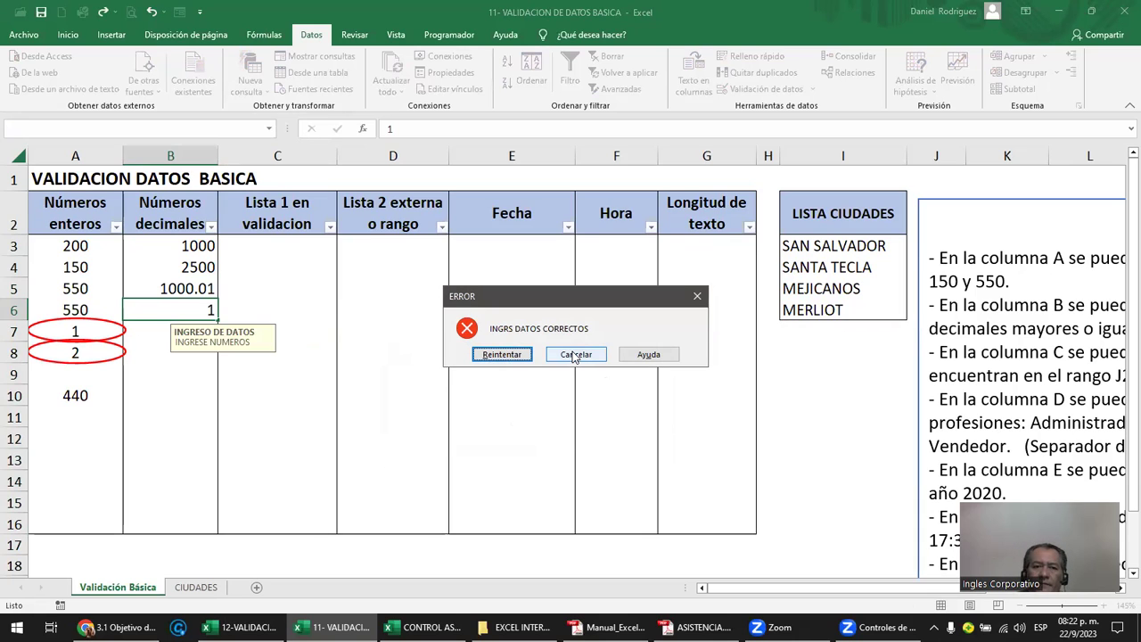
- Try entering 5 in B6 and cancel the rejected entry
left_click(574, 355)
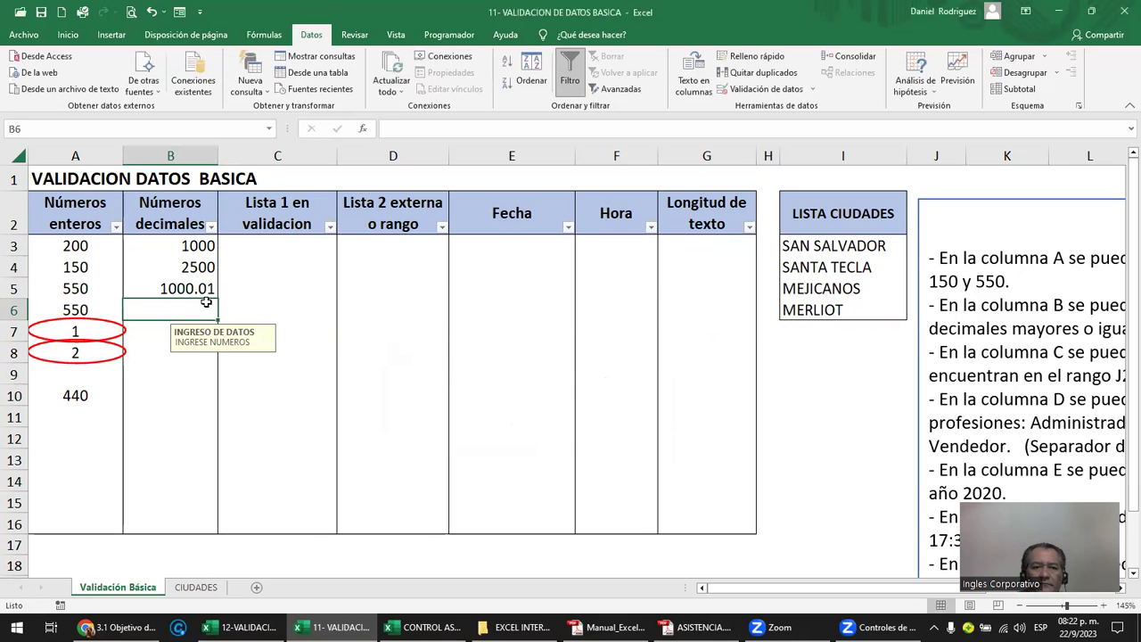
type("5")
key("Return")
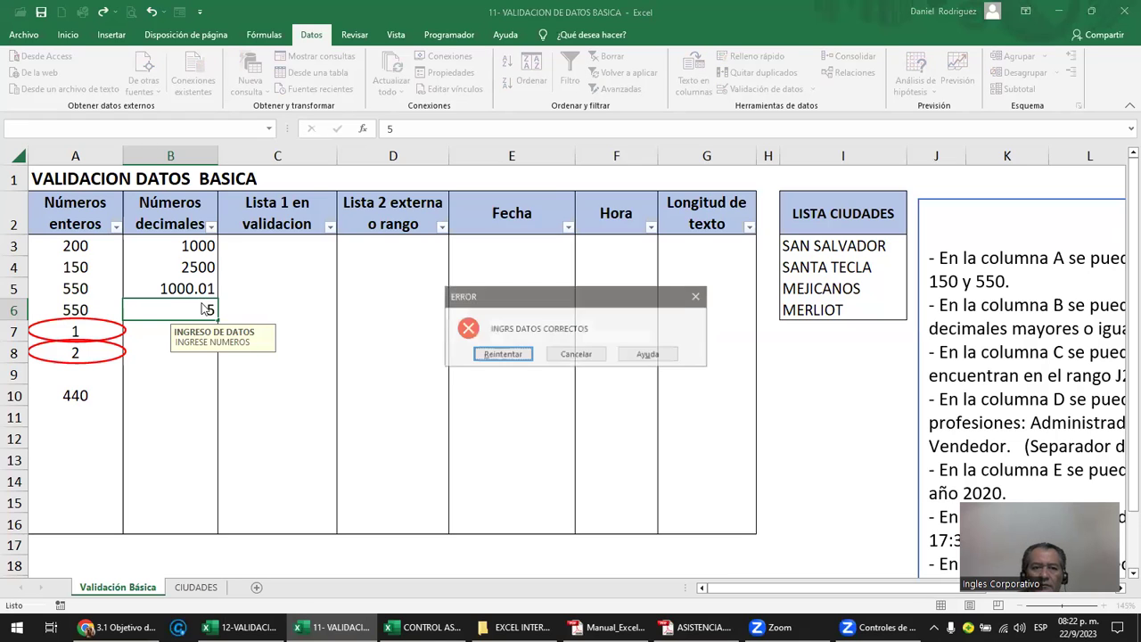
left_click(577, 355)
- Switch the error alert style for B3:B16 to Advertencia (warning)
left_click_drag(199, 248, 195, 523)
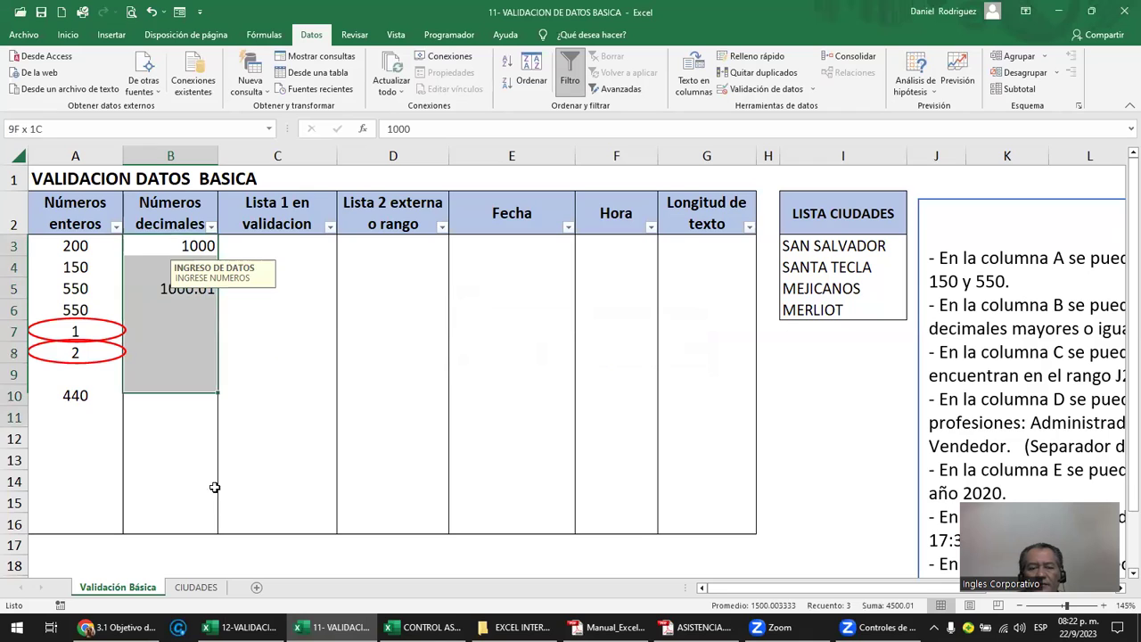
left_click(765, 89)
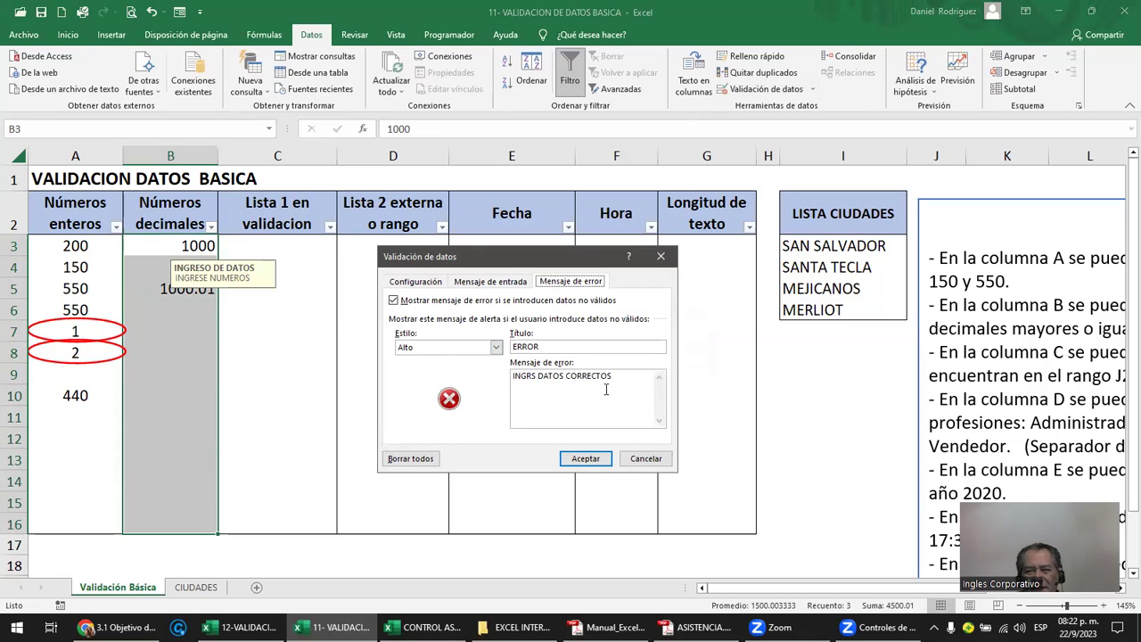
left_click(497, 347)
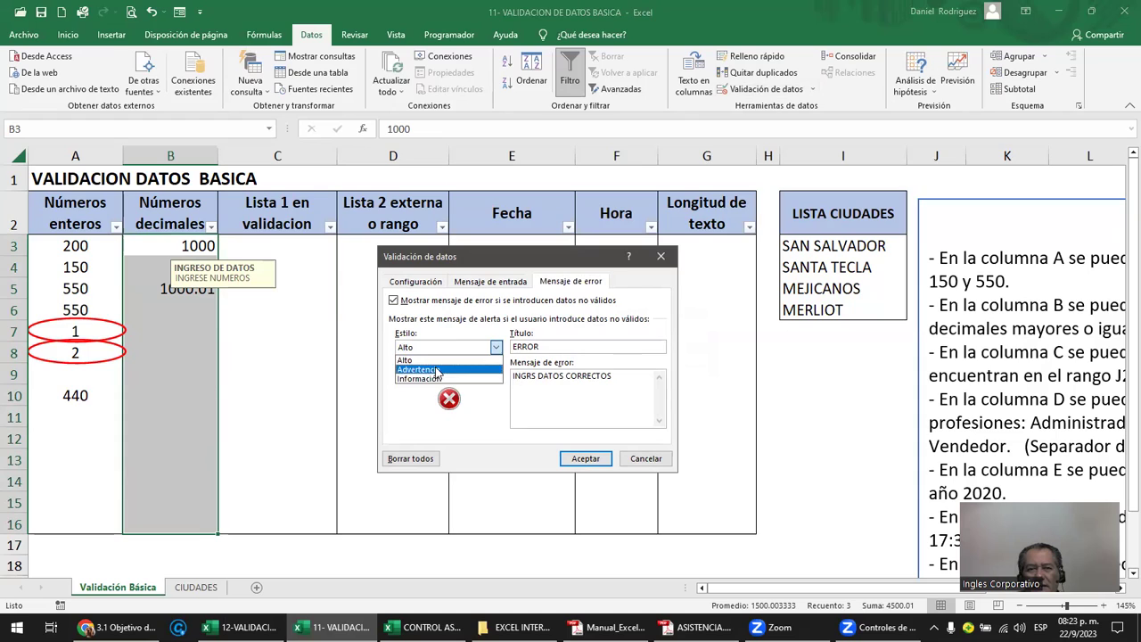
left_click(446, 368)
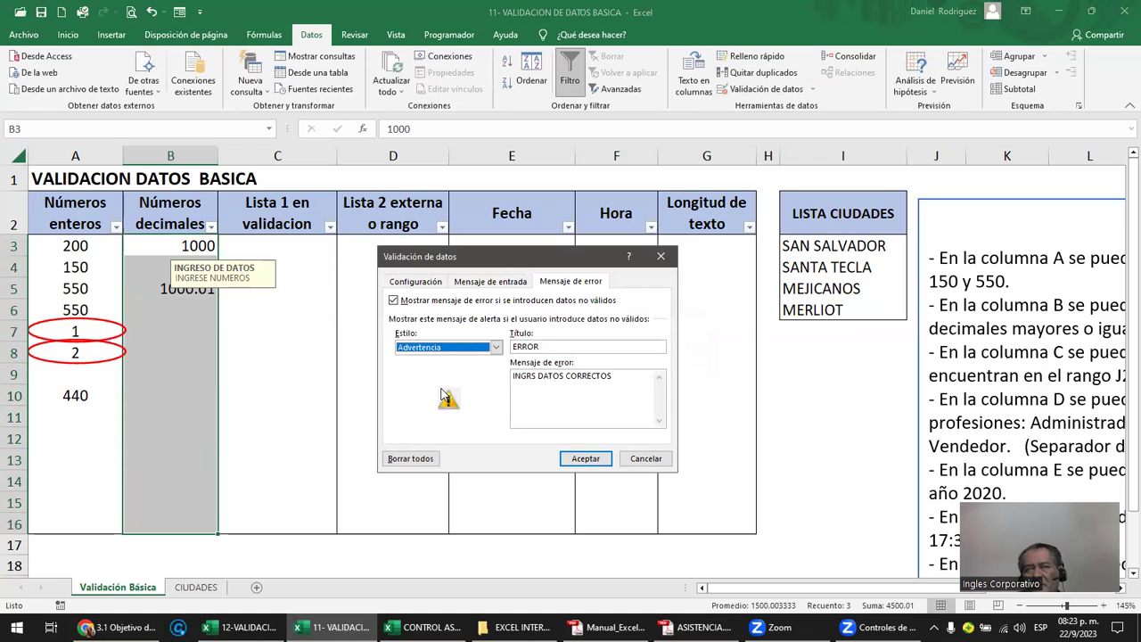
- Apply the warning style and keep 25 in B7 despite the warning
left_click(584, 459)
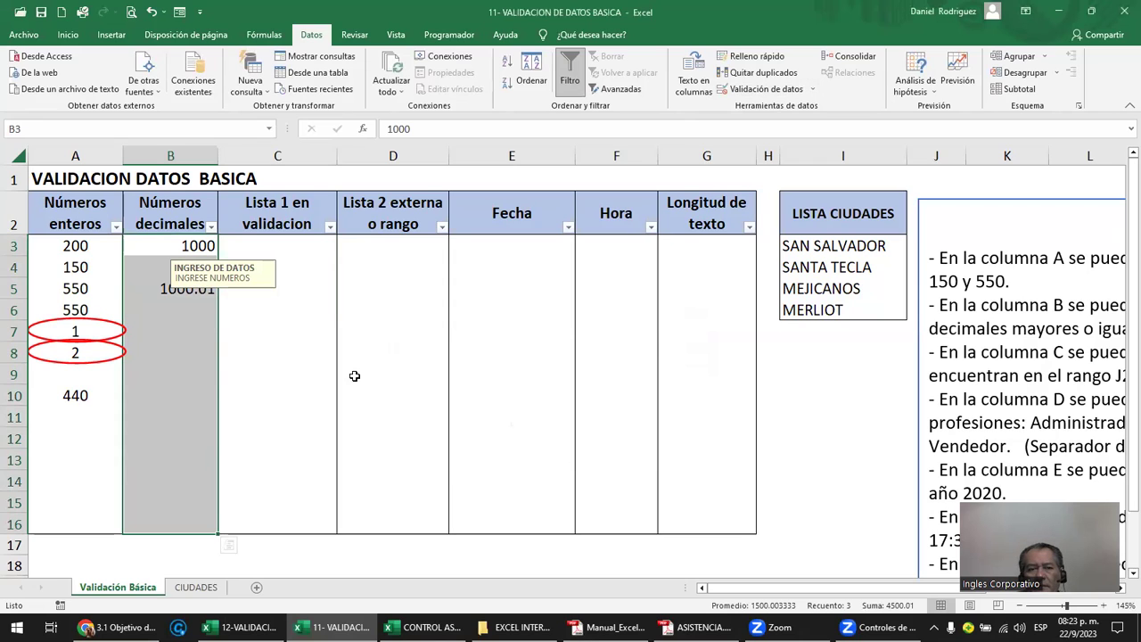
left_click(187, 326)
type("25")
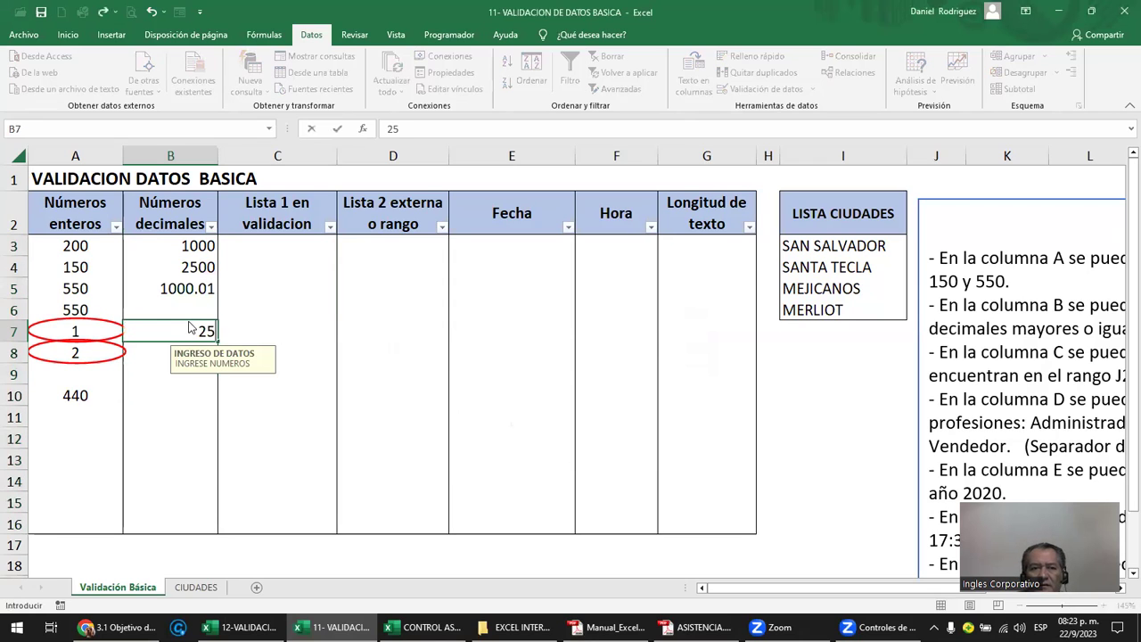
key("Return")
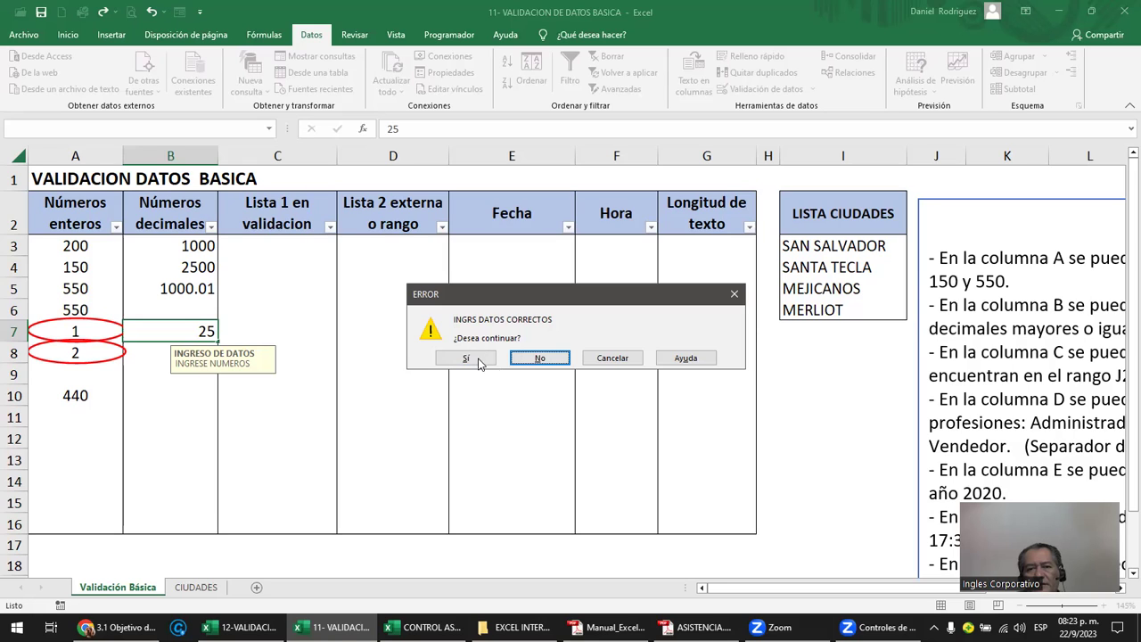
left_click(467, 358)
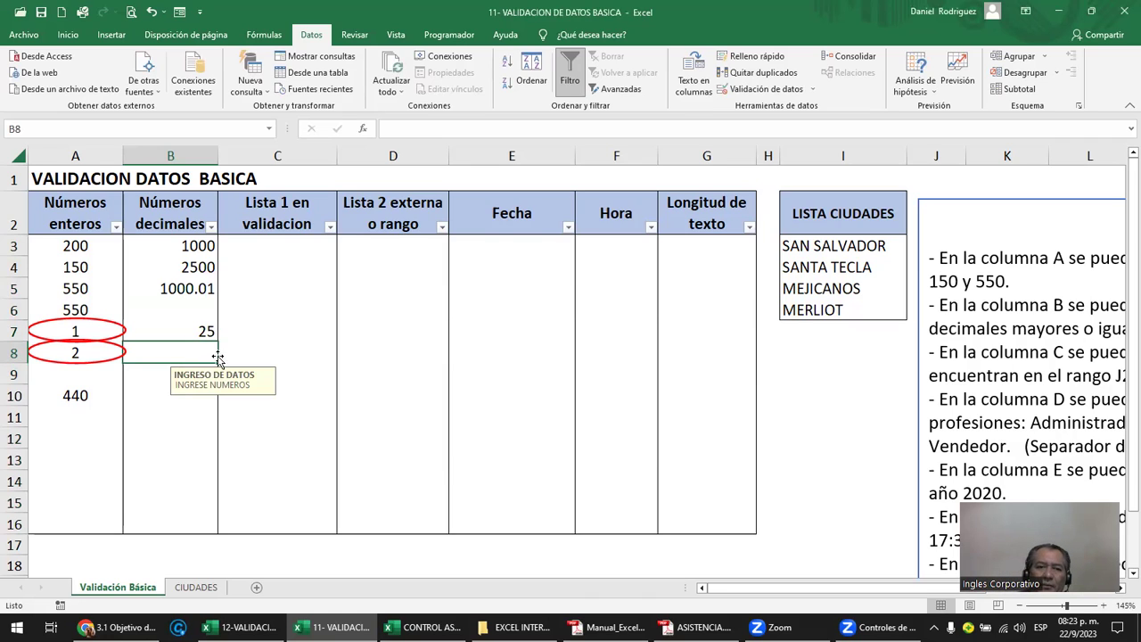
left_click(203, 332)
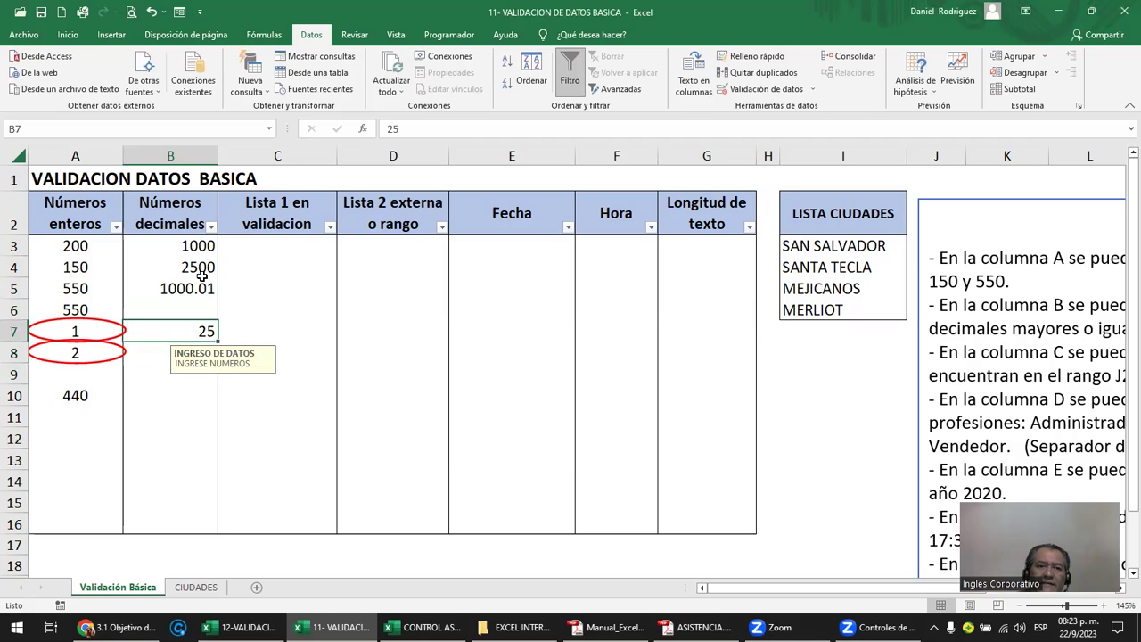
key("Delete")
left_click(192, 309)
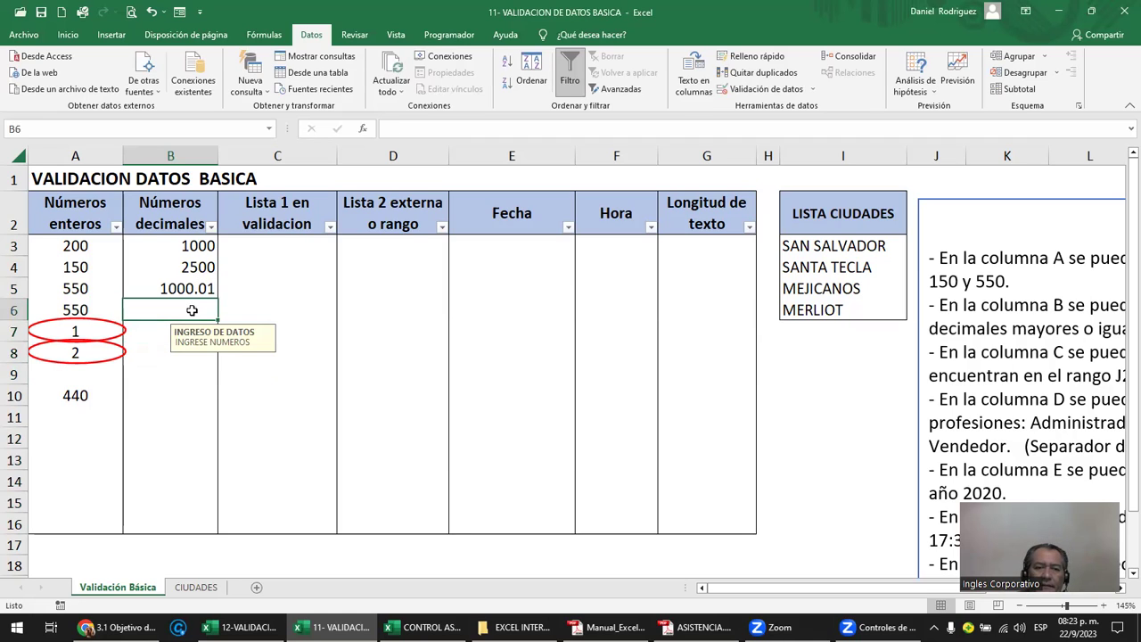
- After rejected tries of 25, 1 and 11, keep 22 in B9 through the warning
left_click(182, 369)
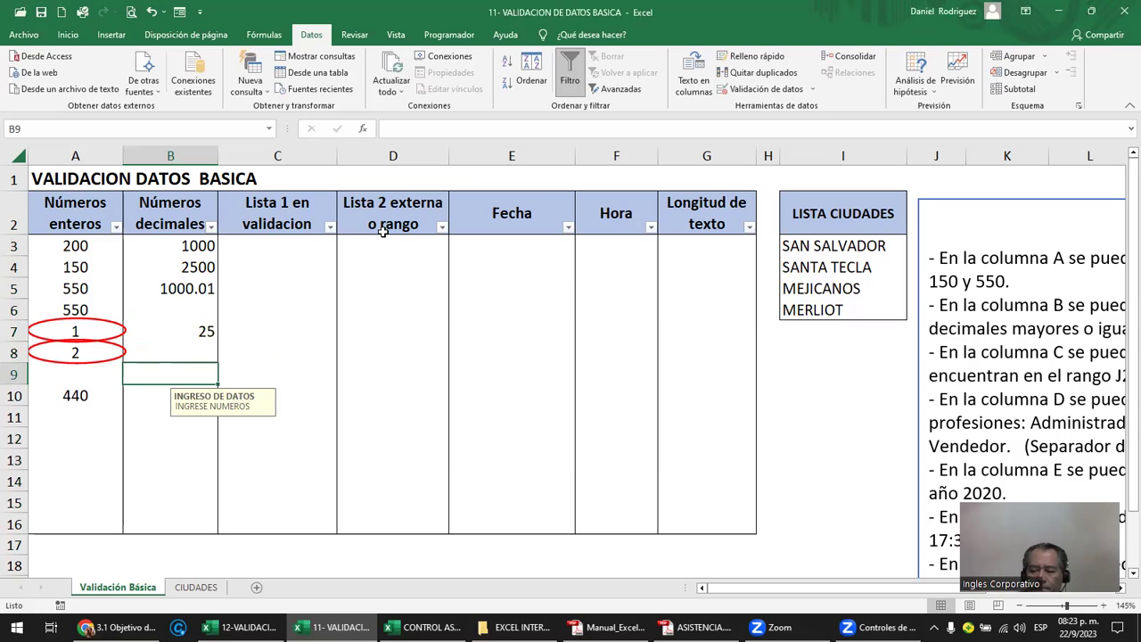
type("25")
key("Return")
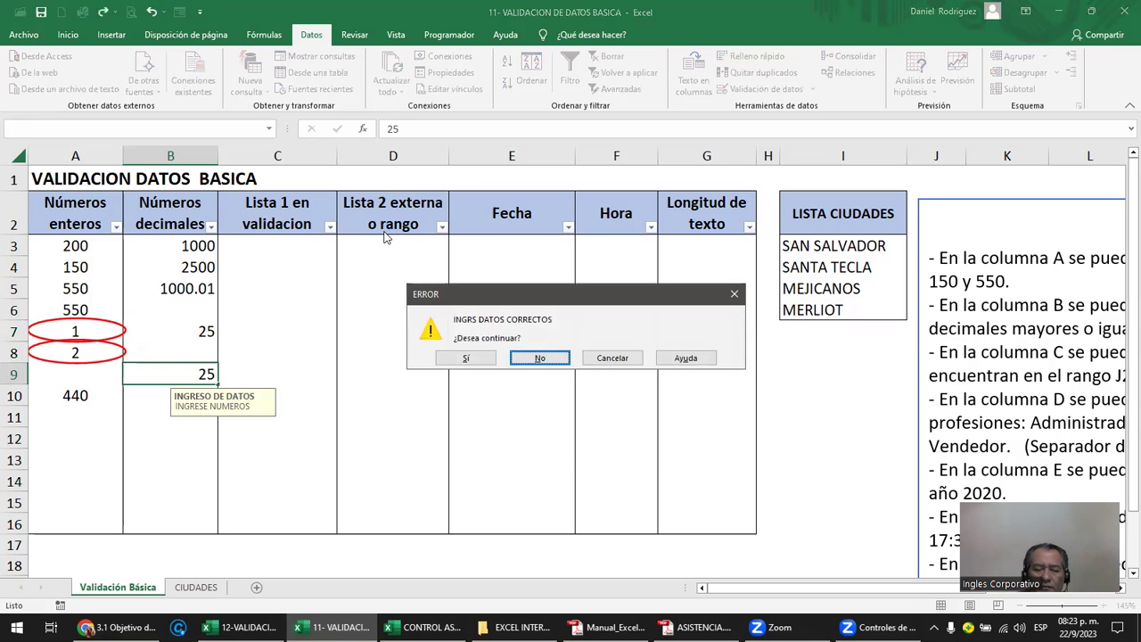
key("Return")
type("1")
key("Return")
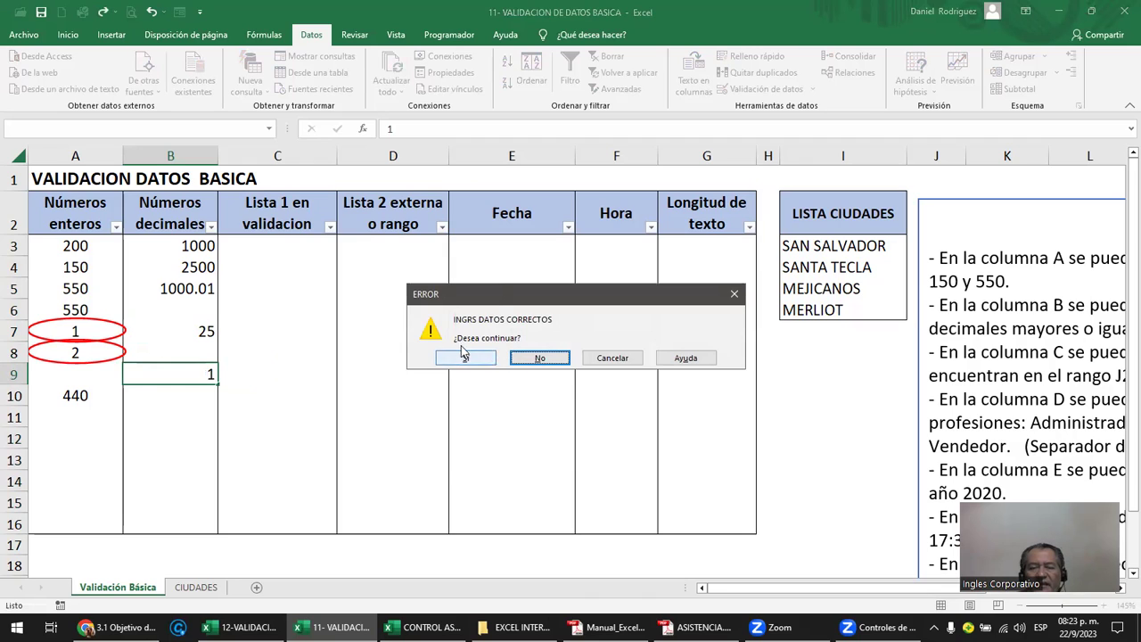
left_click(541, 358)
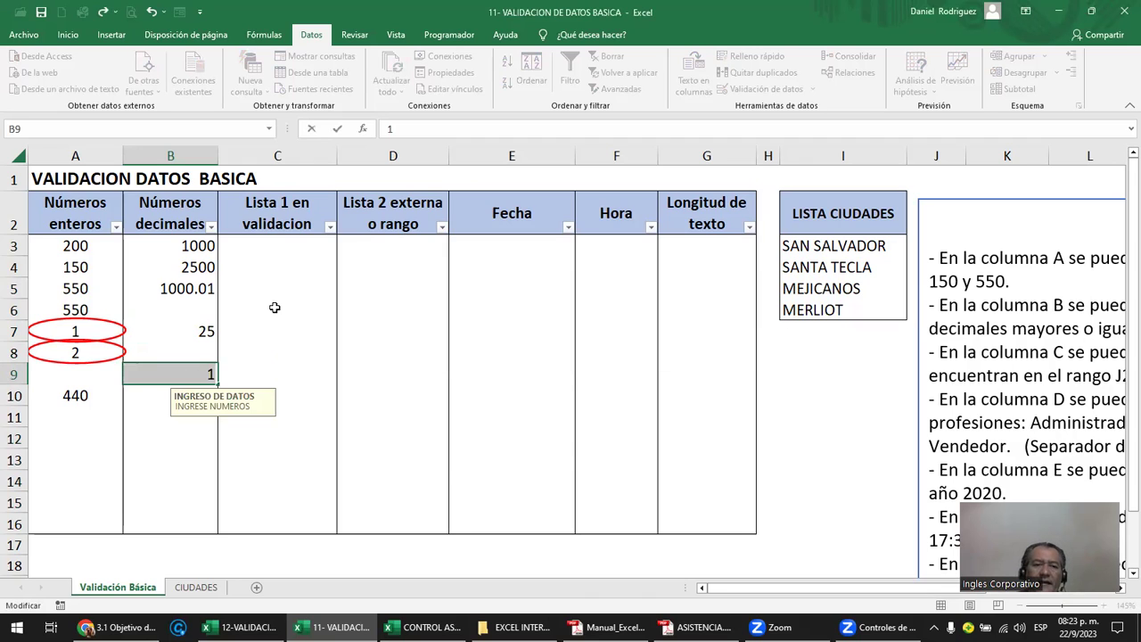
type("1")
key("Return")
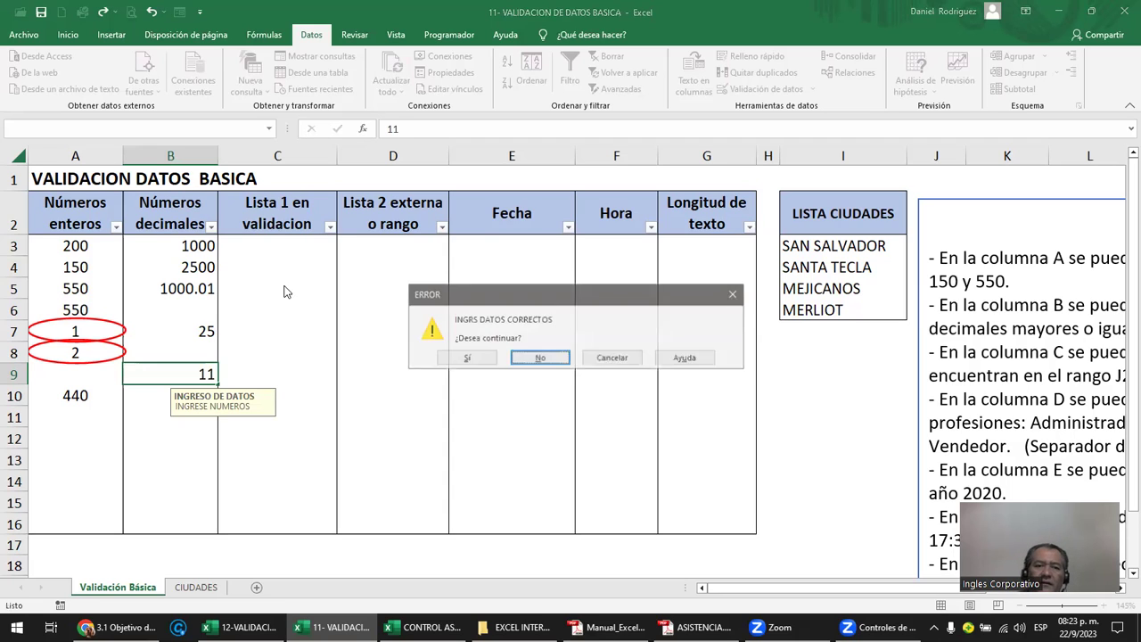
left_click(611, 357)
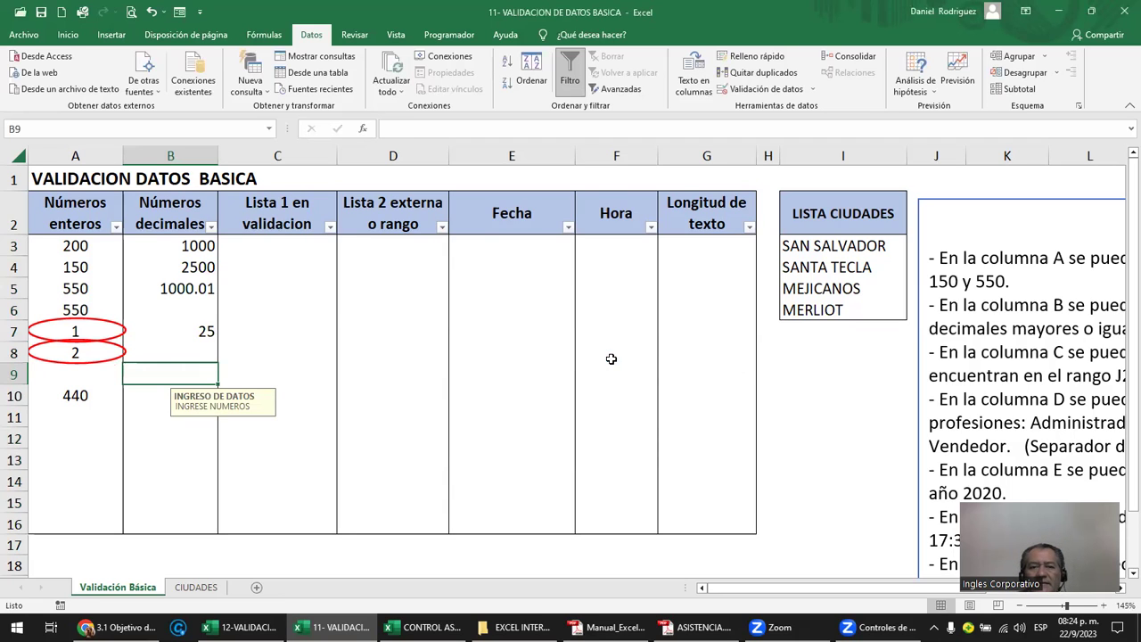
type("22")
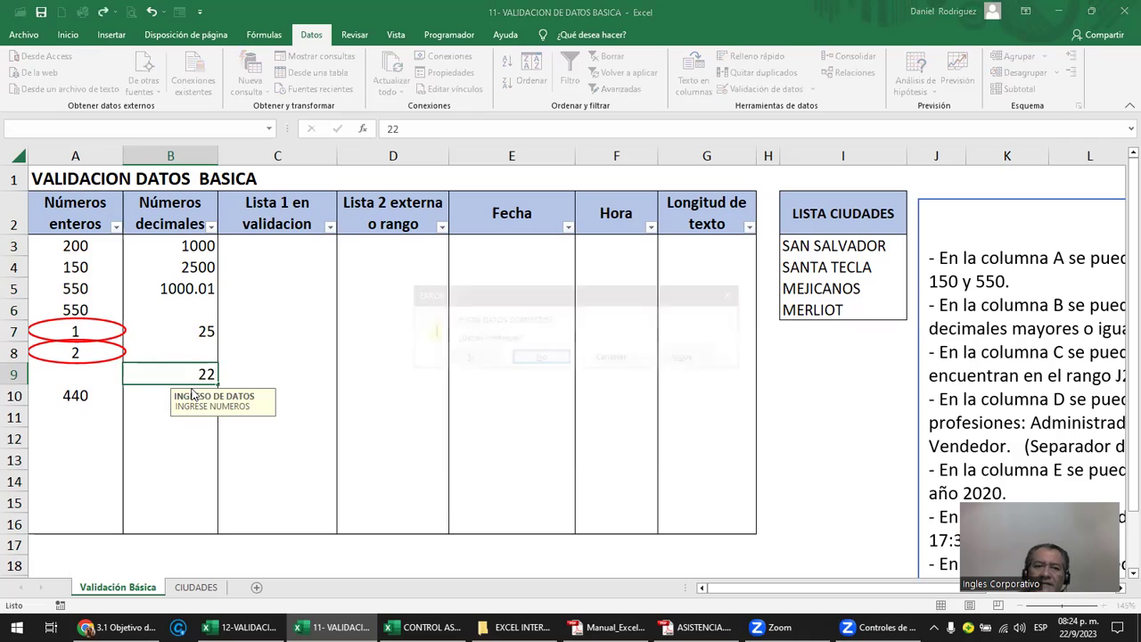
key("Return")
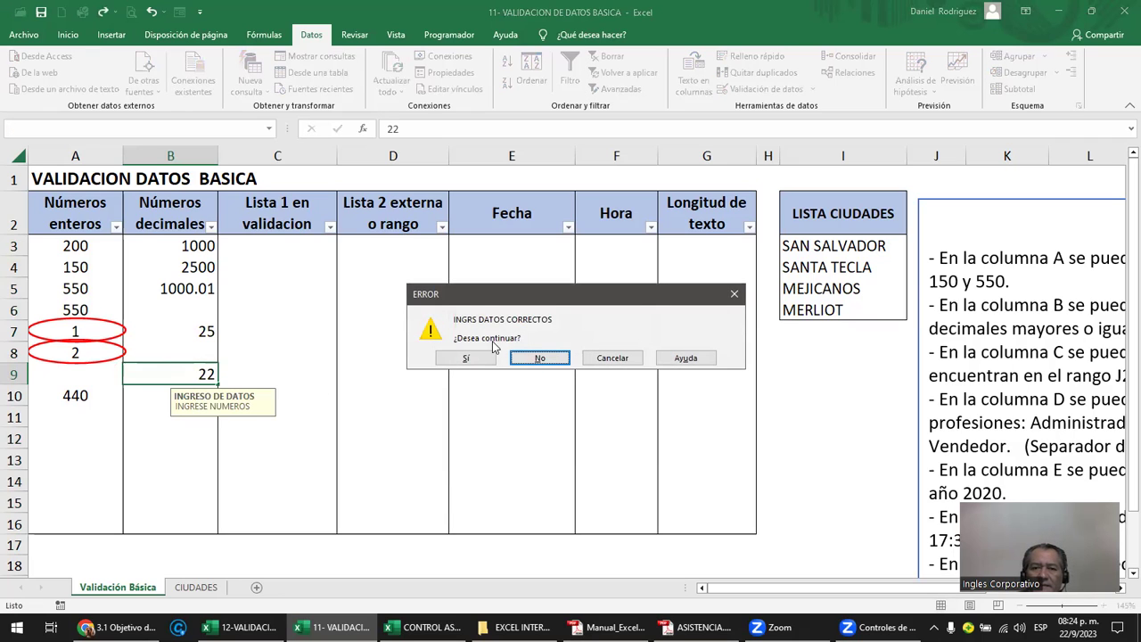
left_click(482, 356)
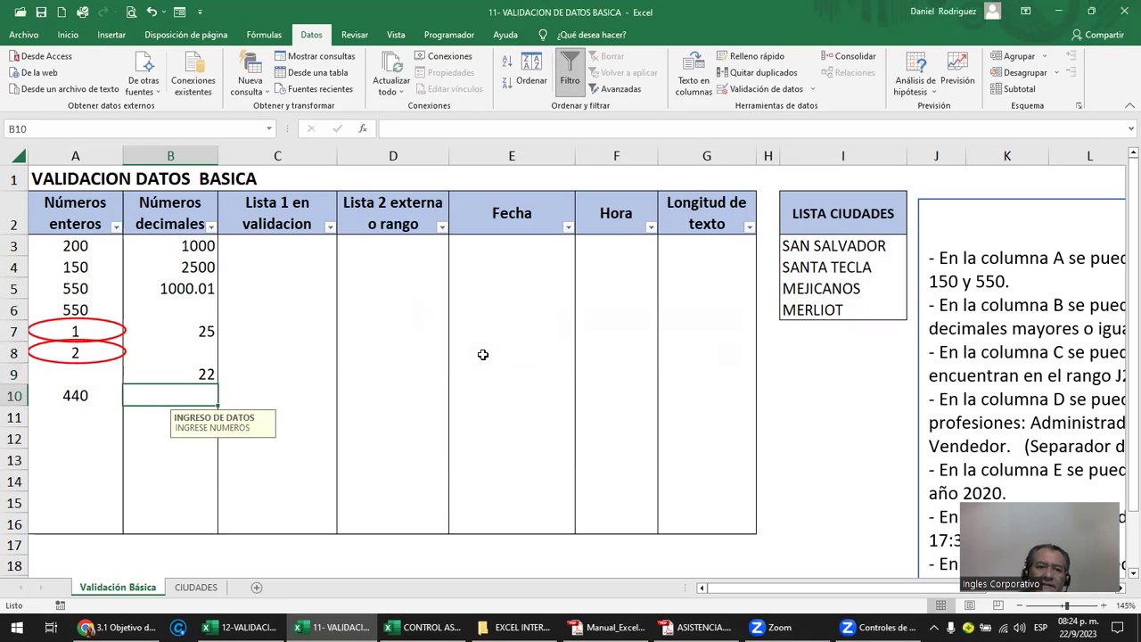
- Circle the invalid data on the sheet
left_click(811, 89)
left_click(803, 126)
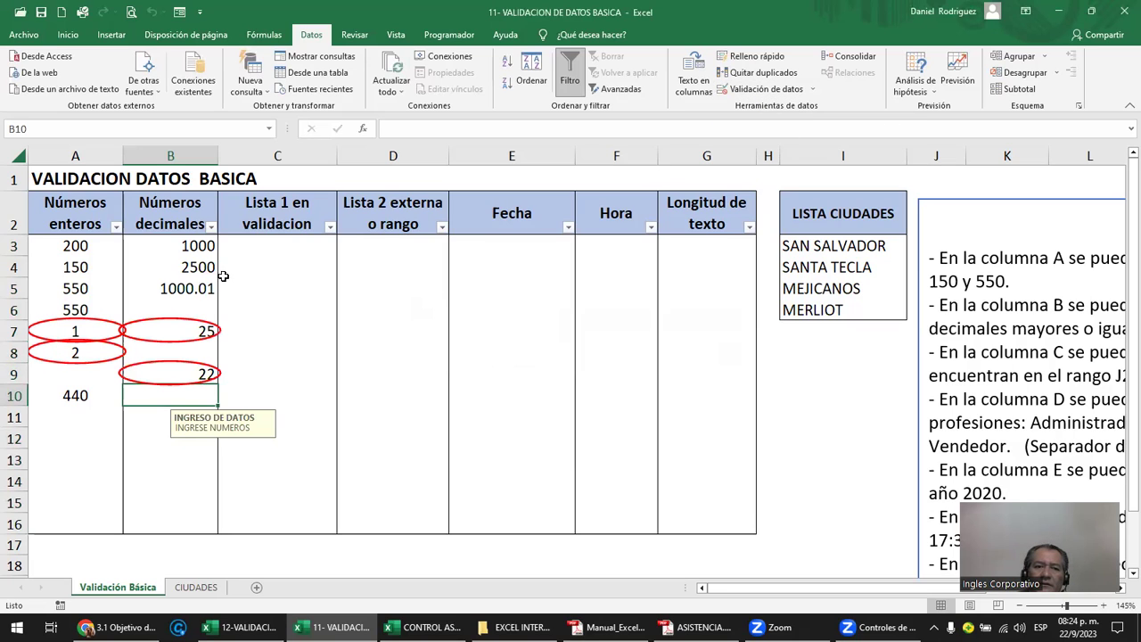
left_click(172, 443)
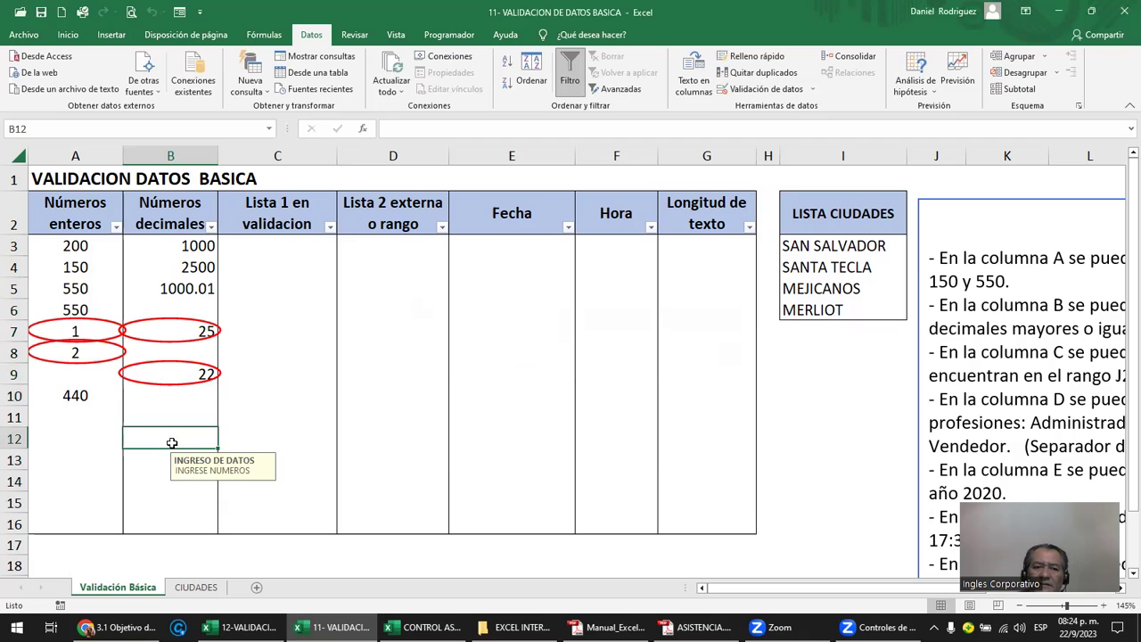
- Change the B3:B16 error alert style to Información
left_click_drag(190, 246, 180, 519)
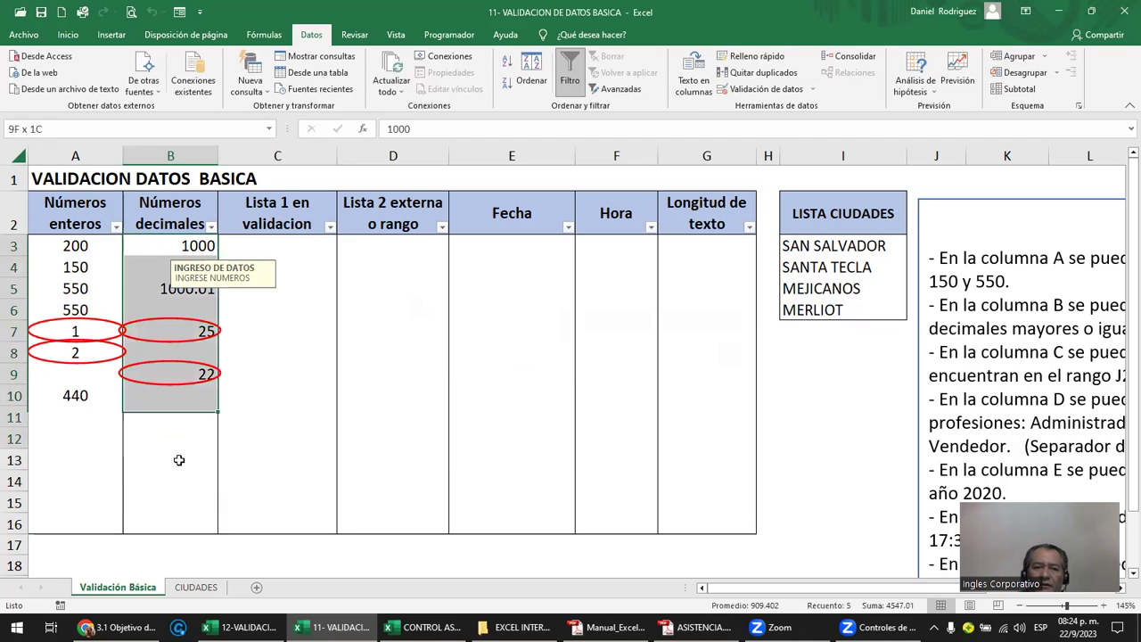
left_click(768, 89)
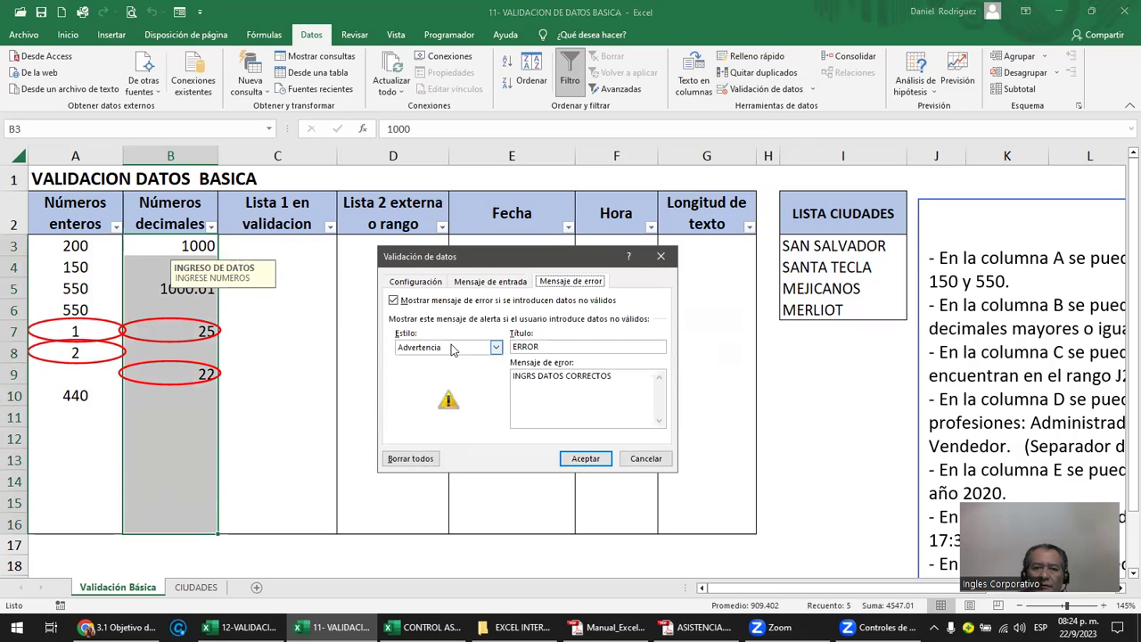
left_click(497, 348)
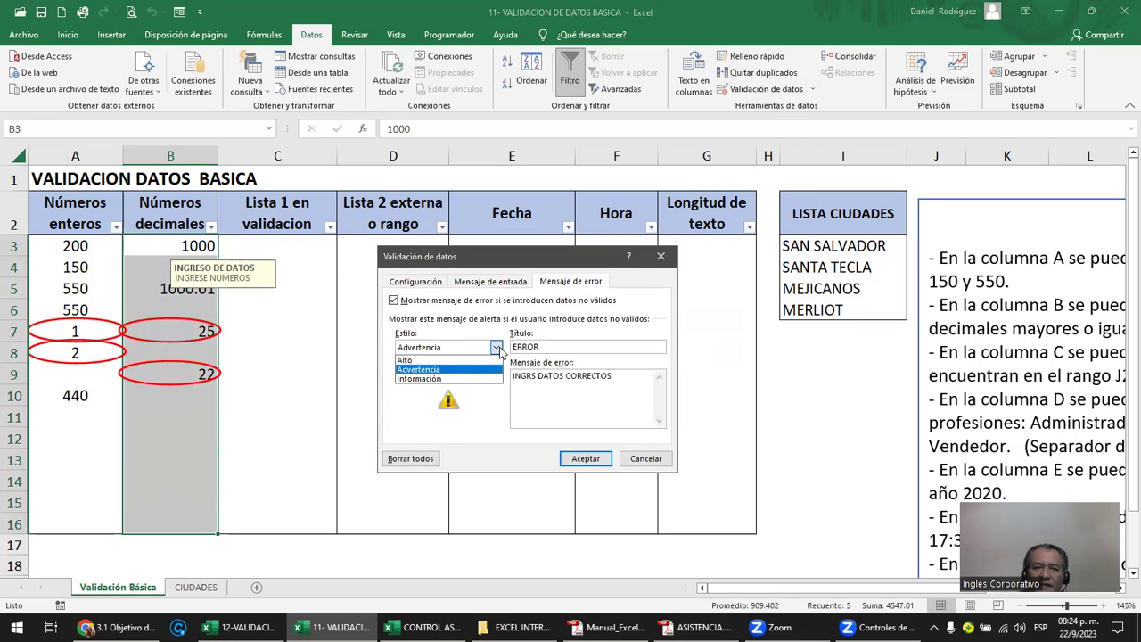
left_click(436, 379)
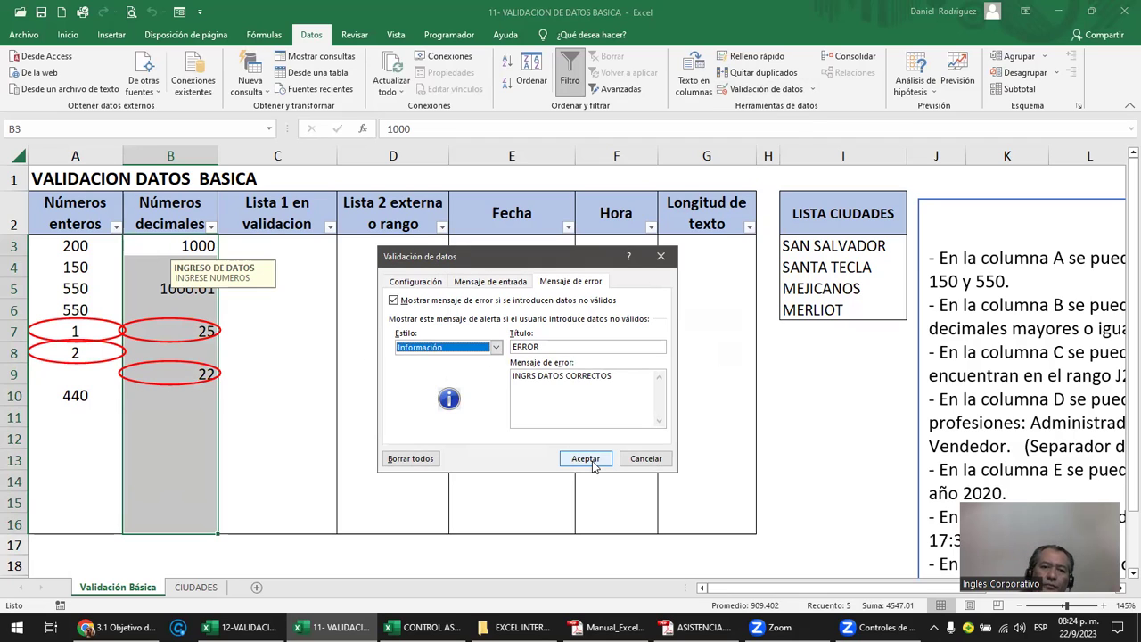
left_click(585, 458)
- Enter 23 in B12 and 2 in B13, accepting each information message
left_click(206, 435)
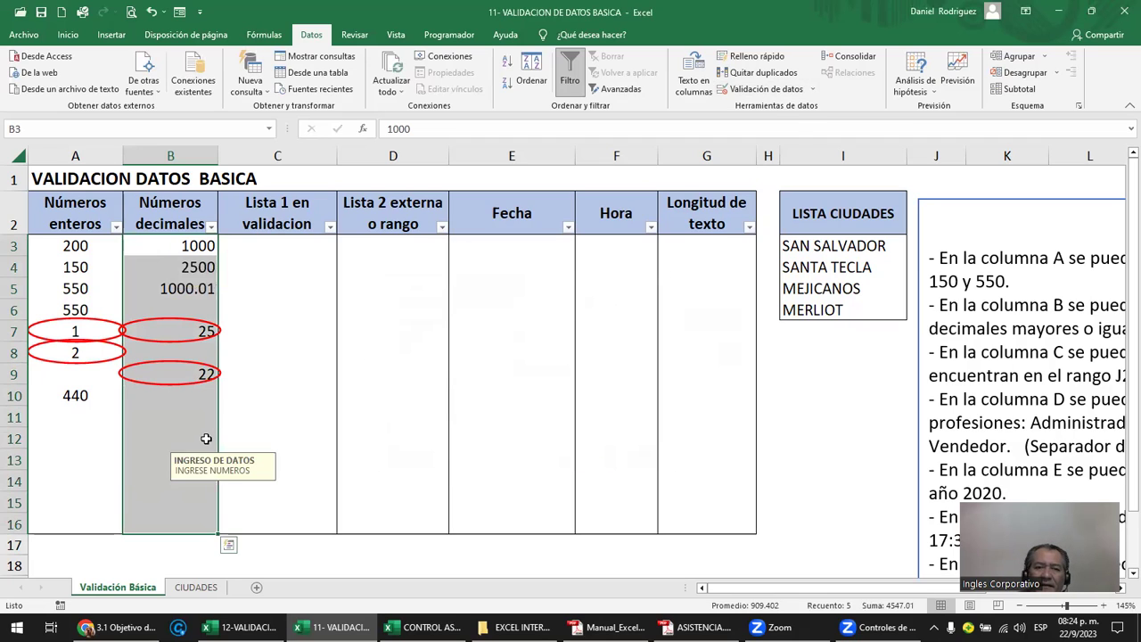
type("22")
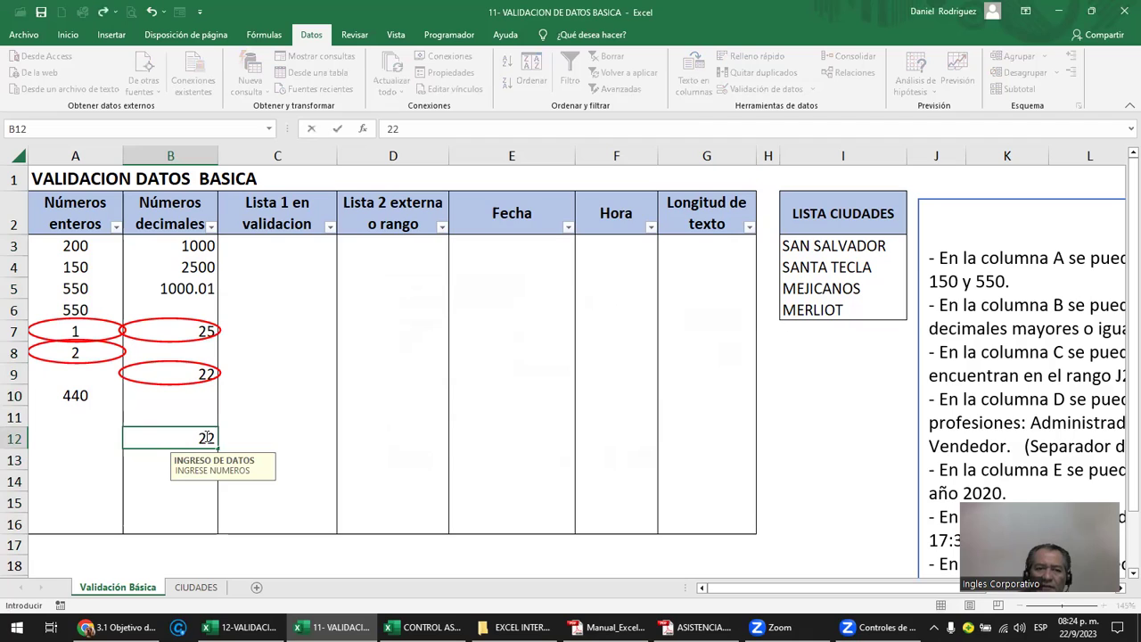
type("3")
key("Return")
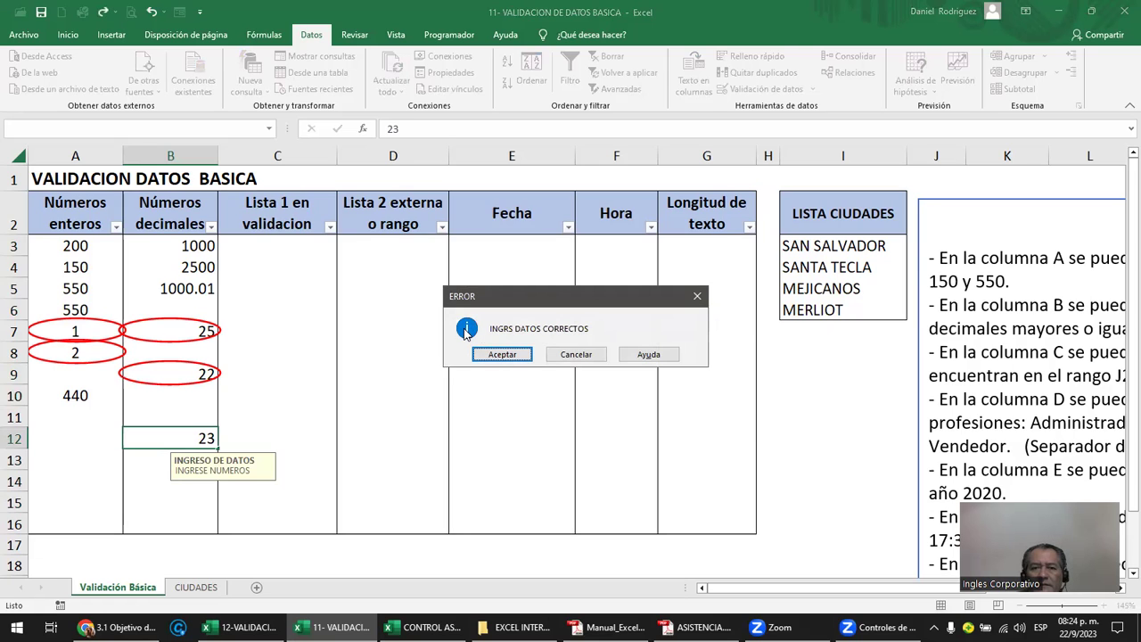
key("Return")
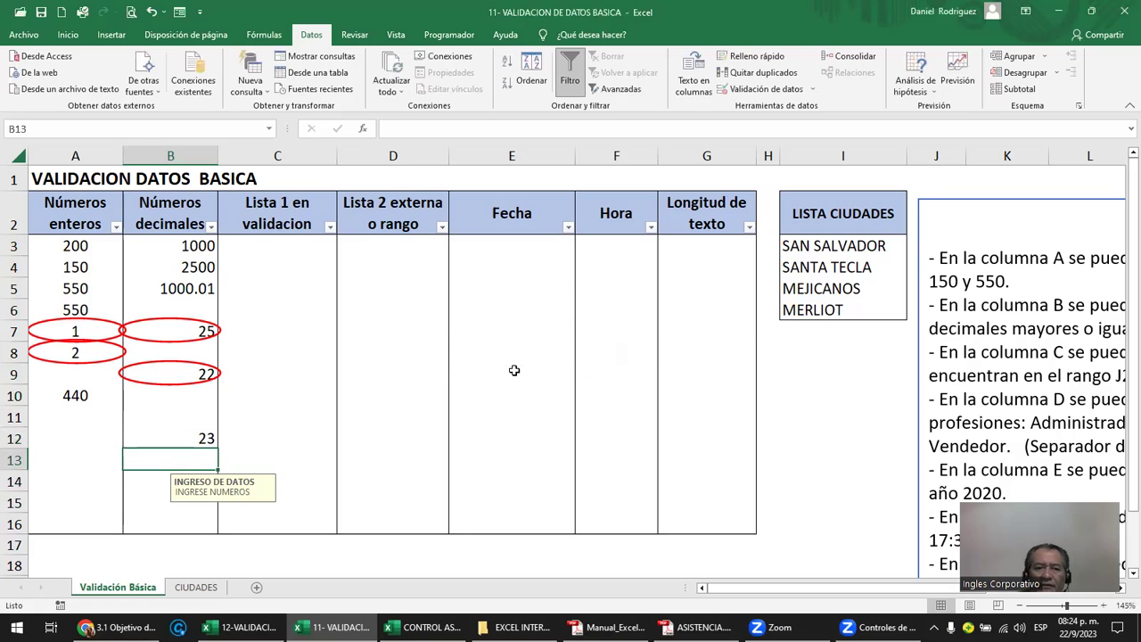
type("2")
key("Return")
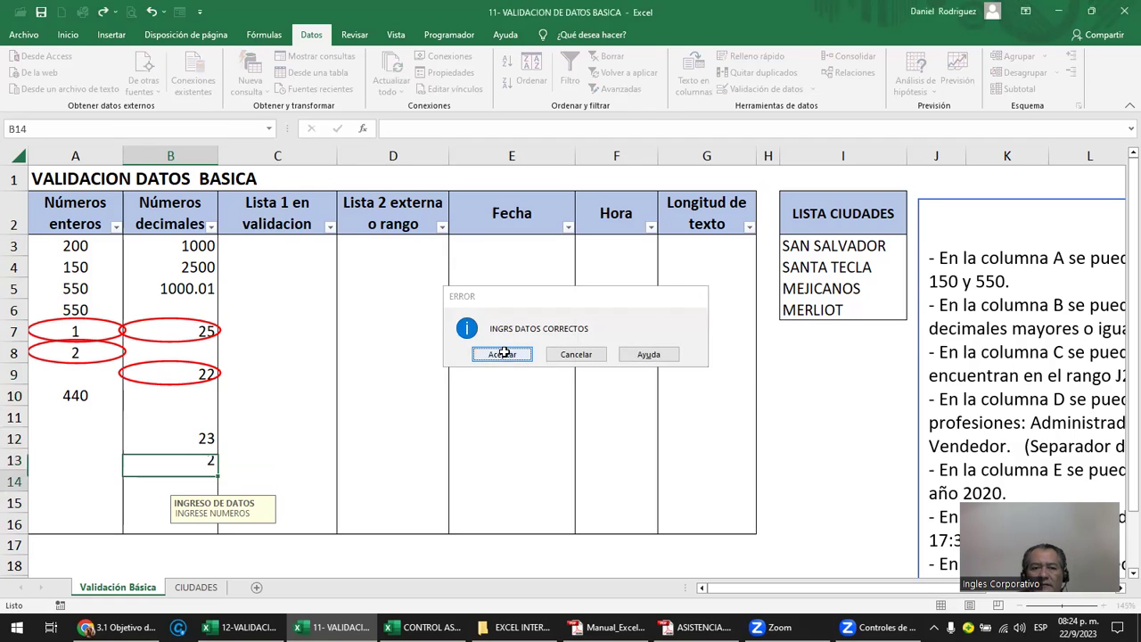
left_click(504, 353)
- Try 26 in B14 and cancel it, then check B11 and B7
type("2")
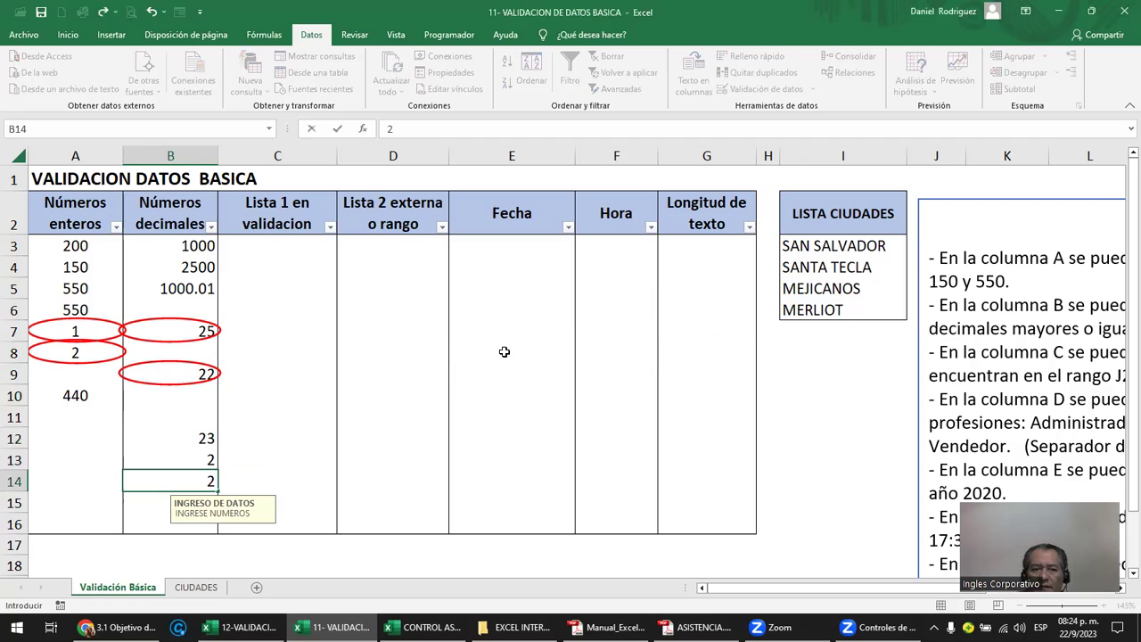
type("5")
key("BackSpace")
type("6")
key("Return")
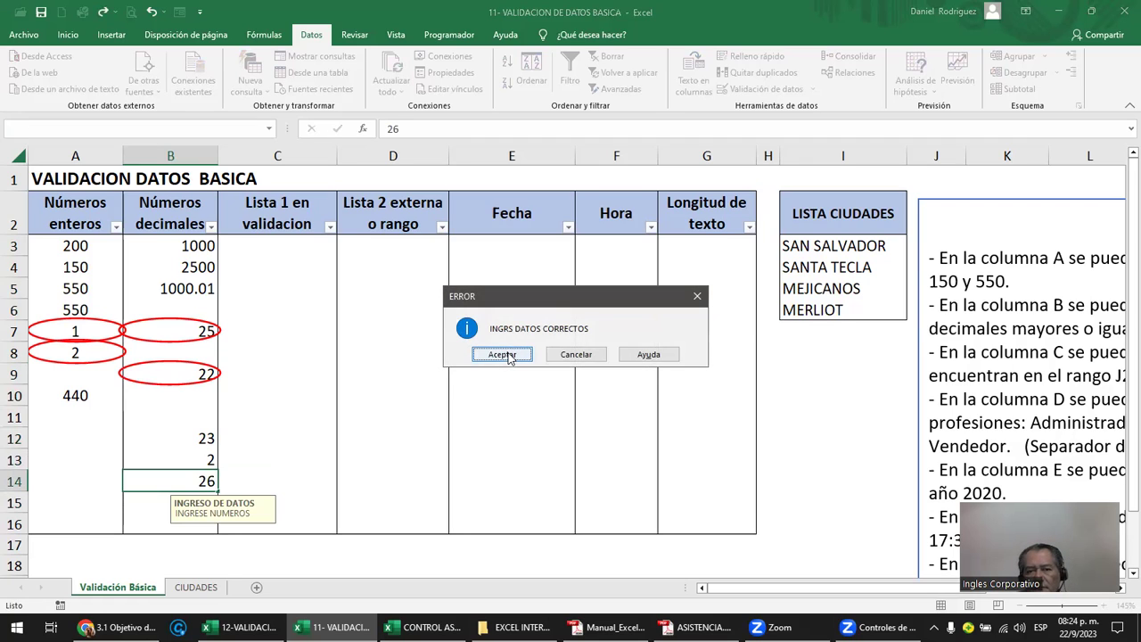
left_click(577, 354)
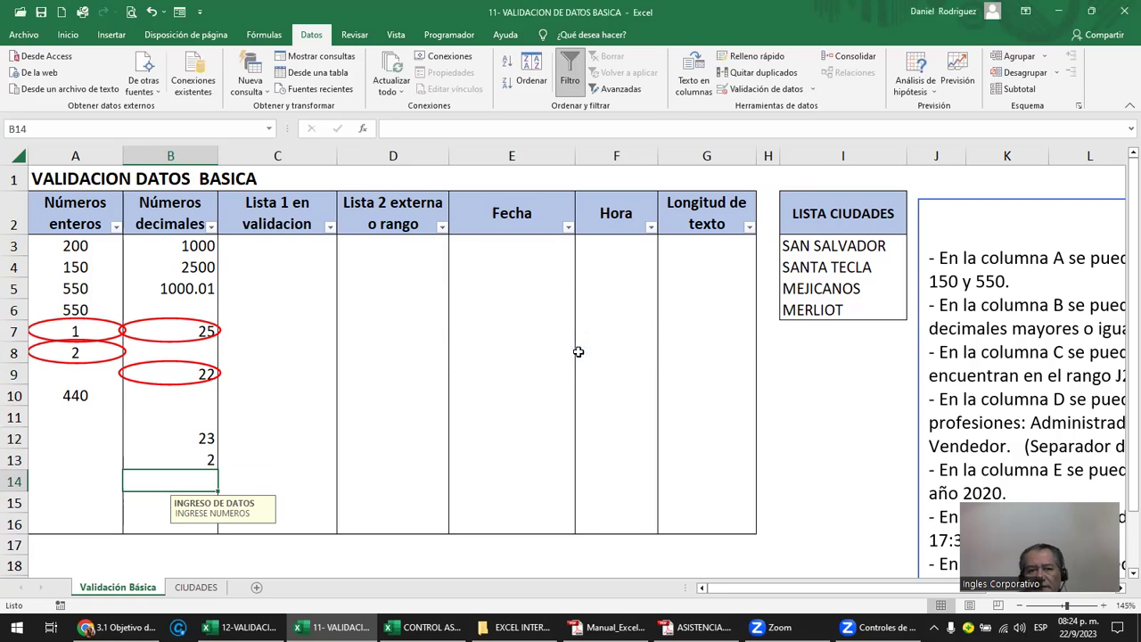
left_click(197, 419)
left_click(195, 324)
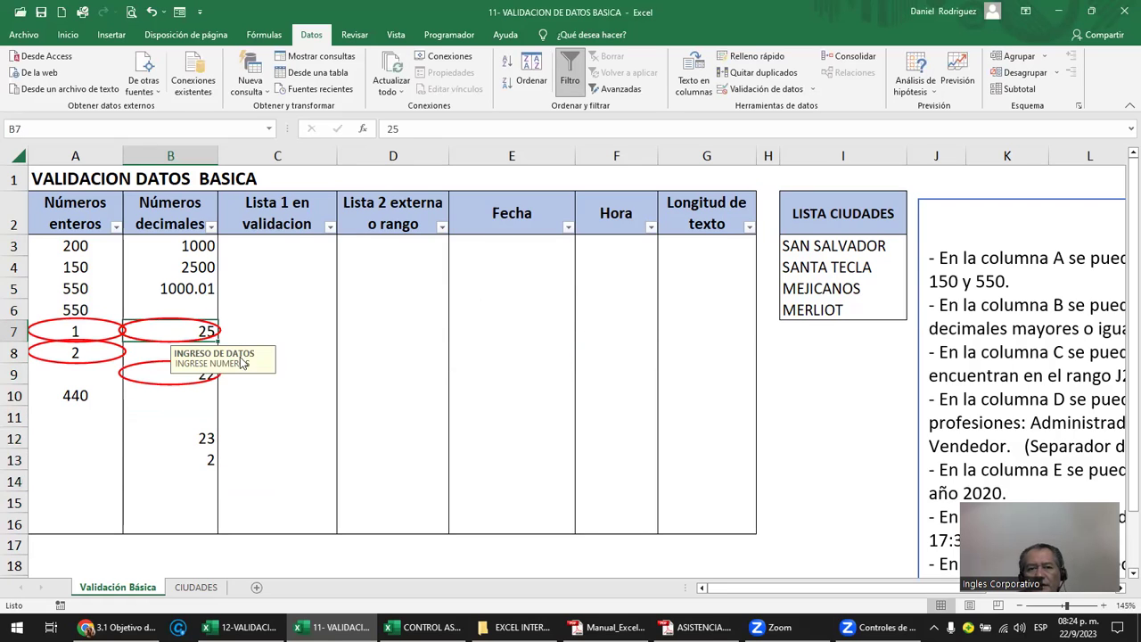
left_click(185, 267)
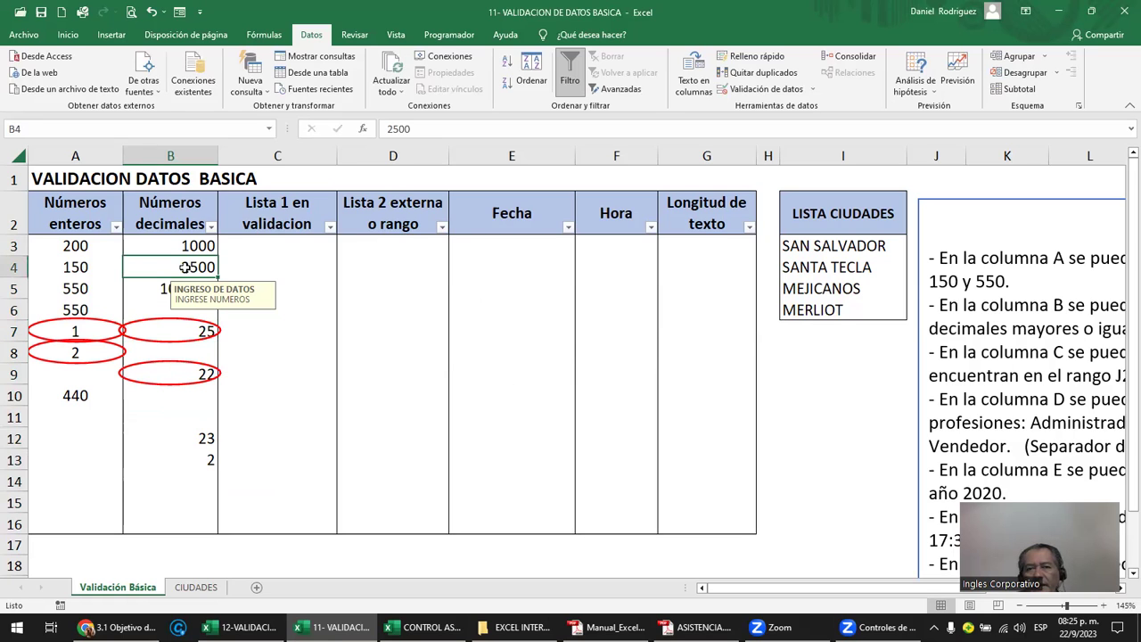
left_click(793, 92)
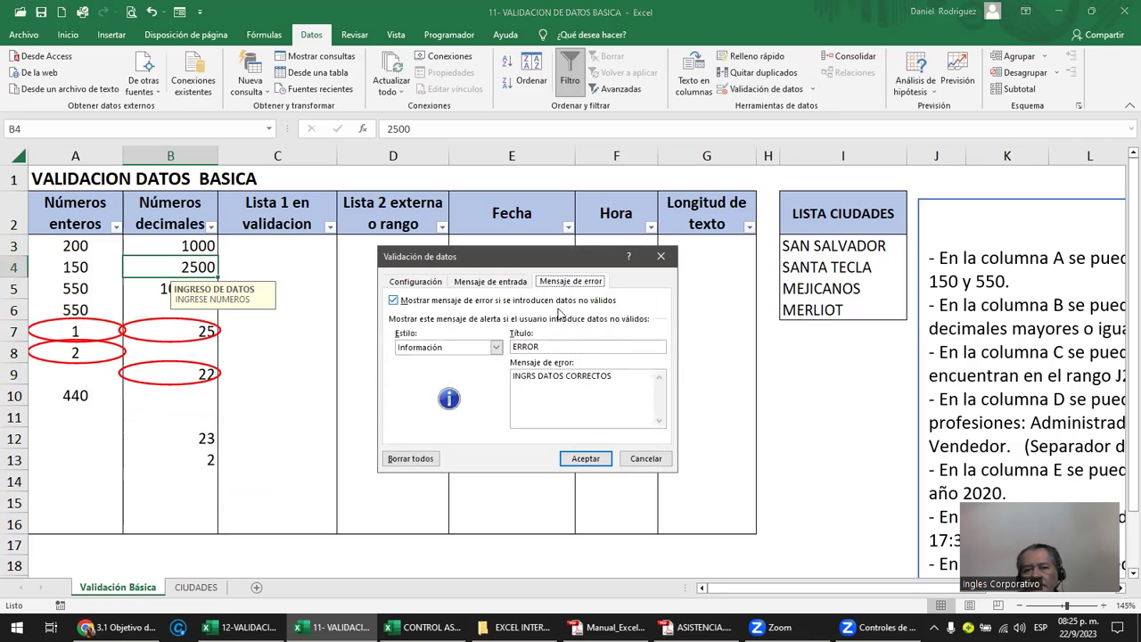
left_click(496, 348)
left_click(438, 360)
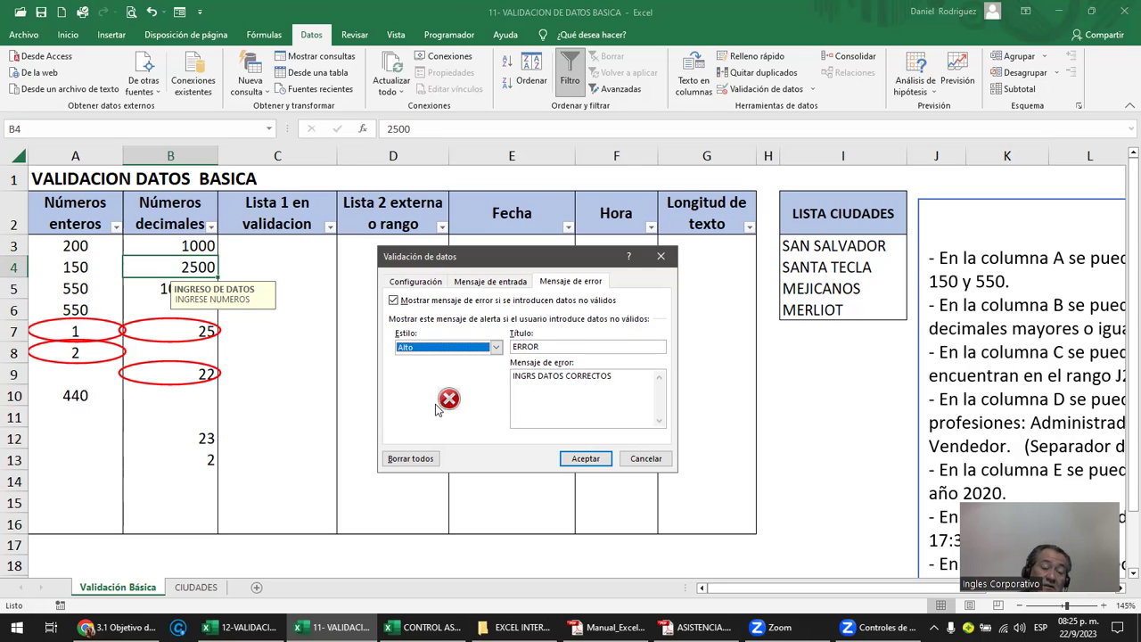
left_click(643, 459)
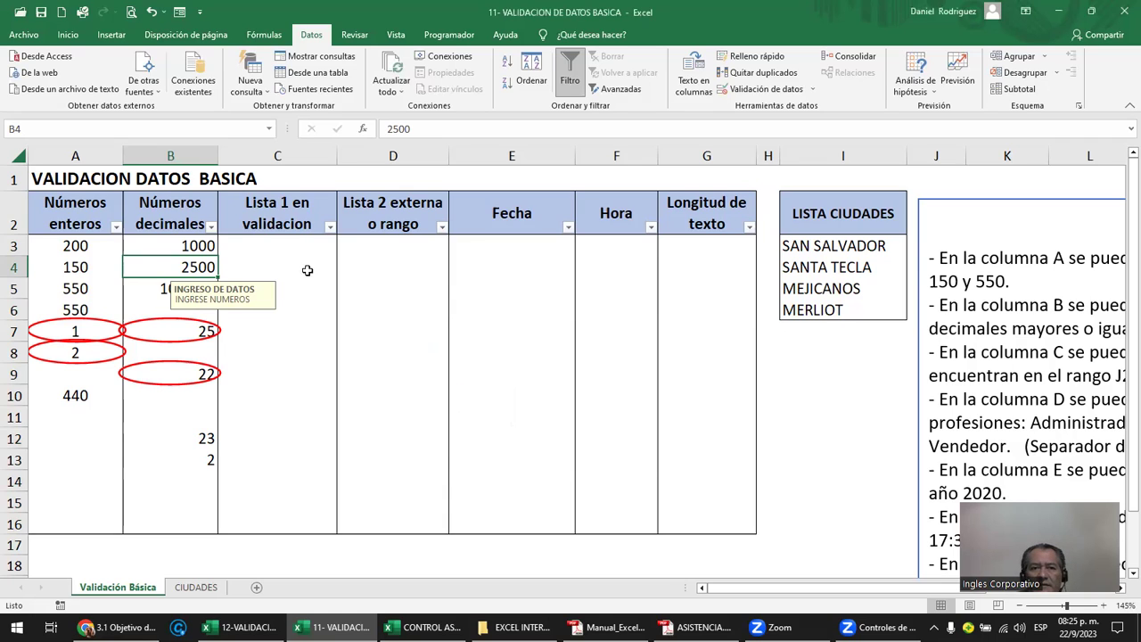
left_click(288, 242)
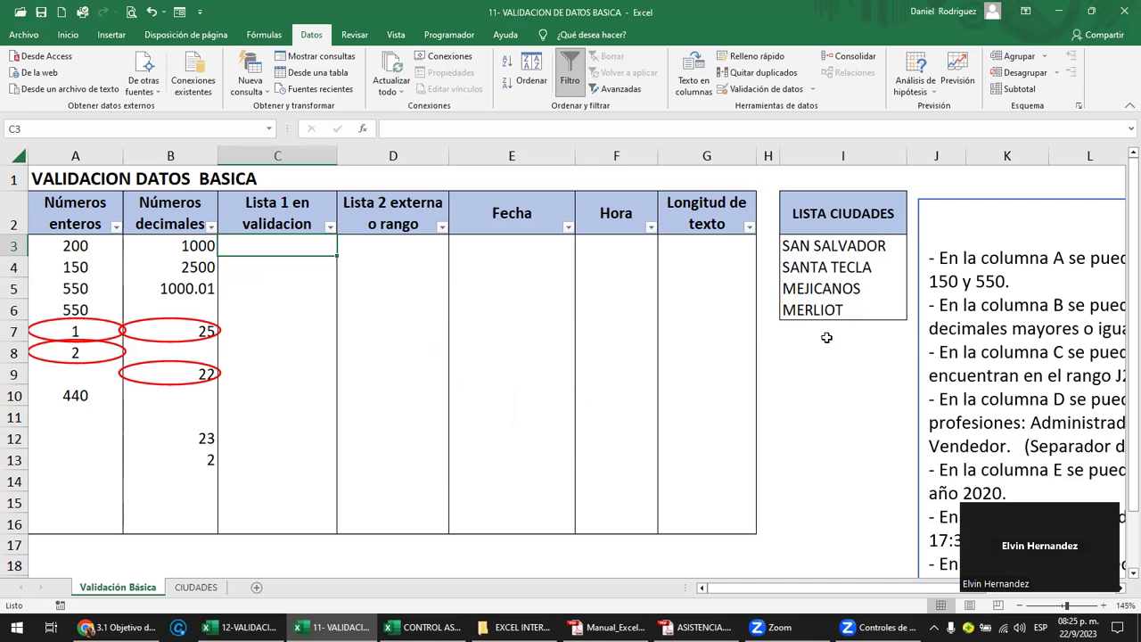
left_click(832, 392)
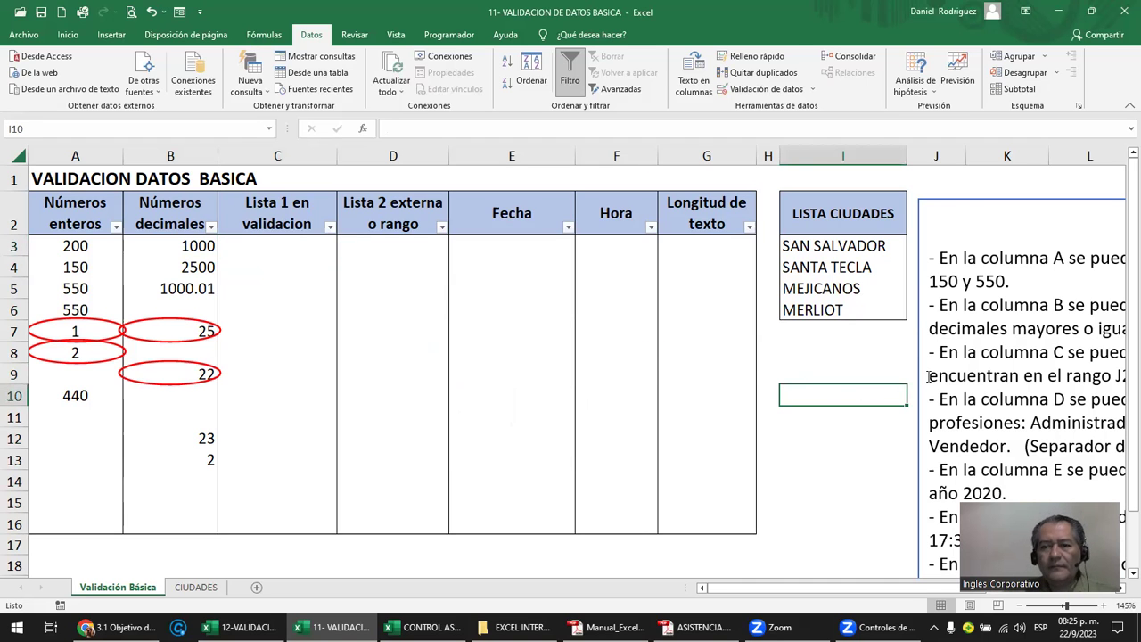
key("Right")
key("Right")
key("Right")
key("Right")
key("Right")
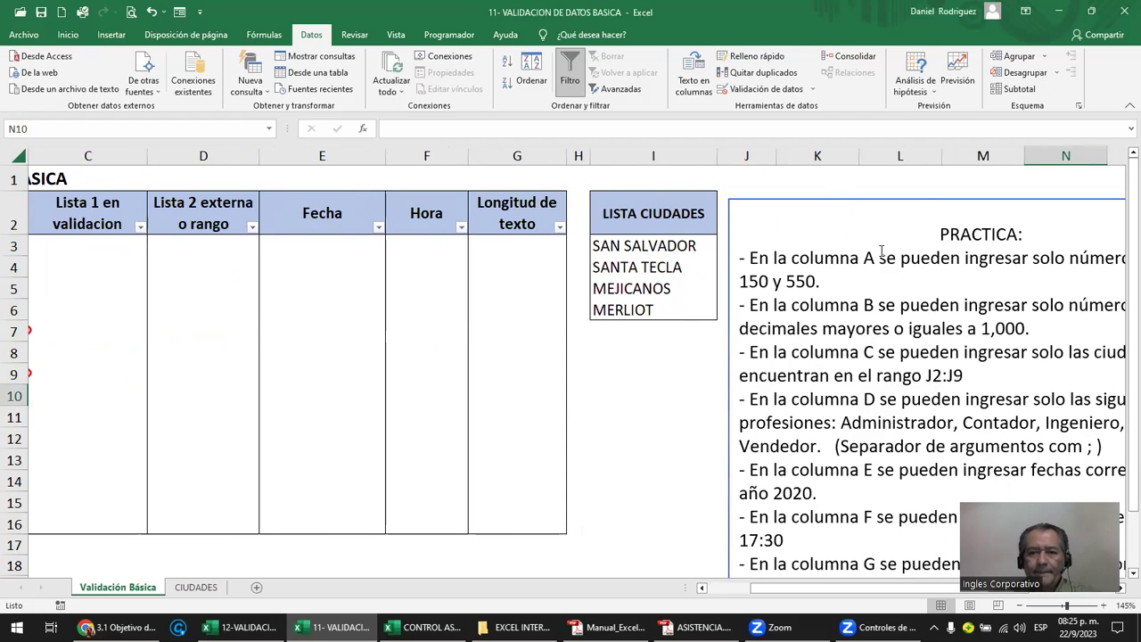
key("Right")
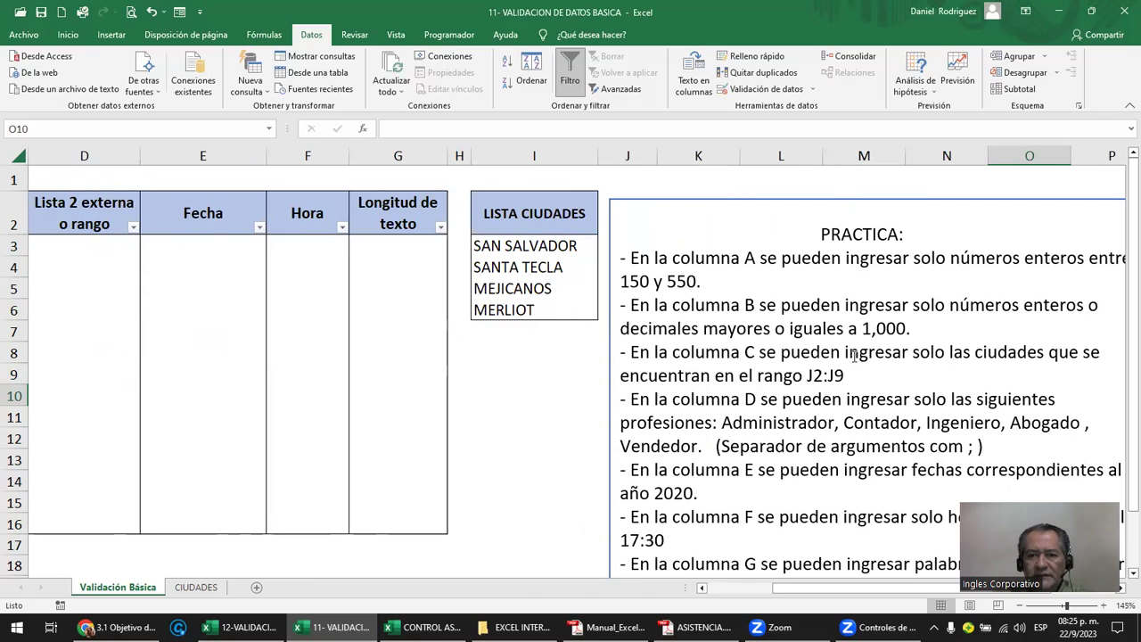
left_click(841, 354)
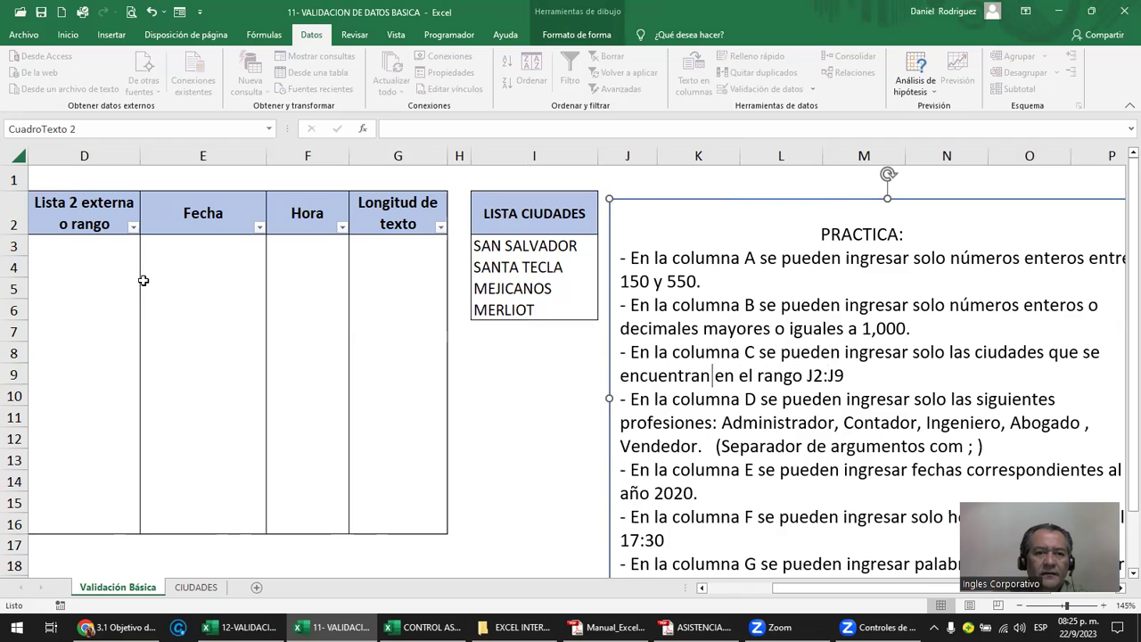
left_click(148, 282)
key("Left")
key("Left")
key("Left")
key("Left")
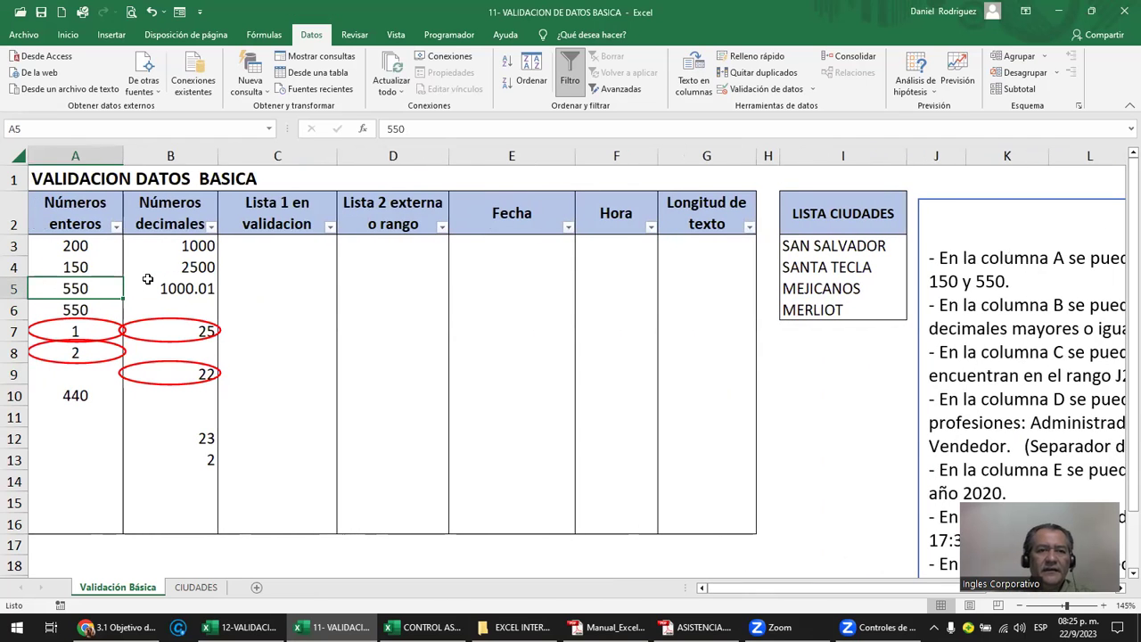
- Replace the C2 header with 'Lista 1 externa o rango'
left_click(270, 232)
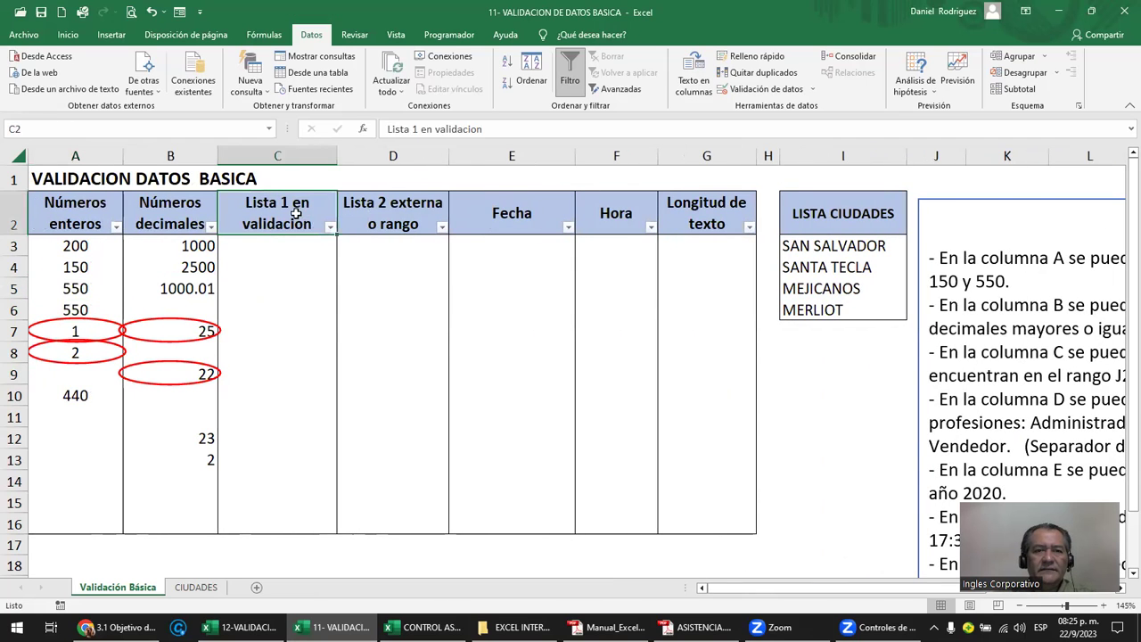
double_click(261, 212)
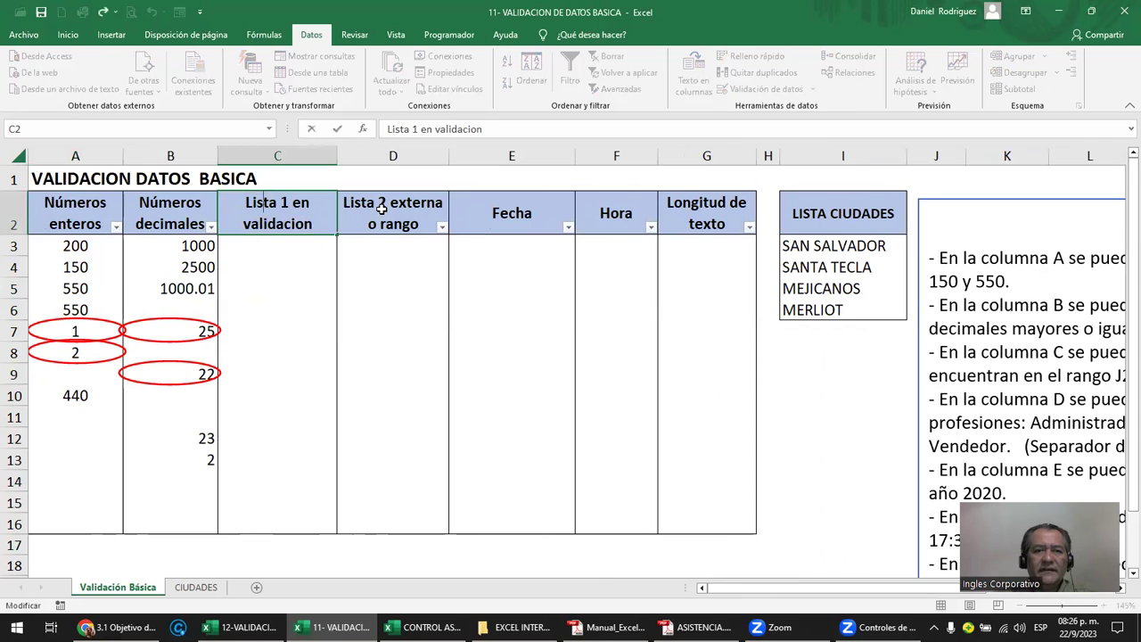
left_click(381, 208)
left_click(293, 211)
left_click(393, 212)
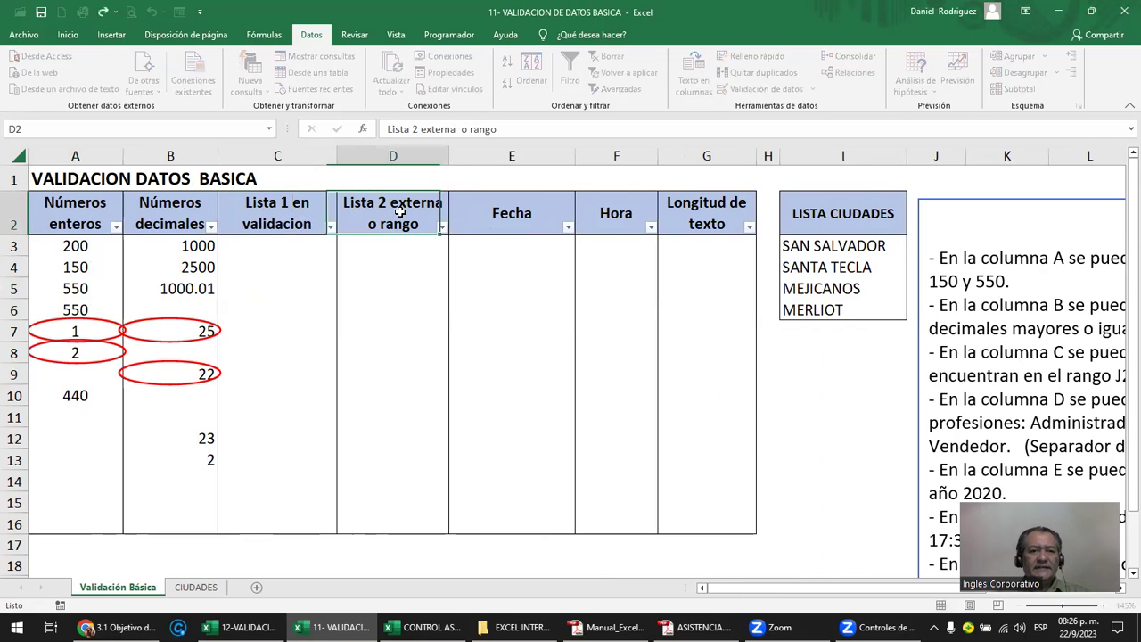
left_click_drag(393, 201, 418, 225)
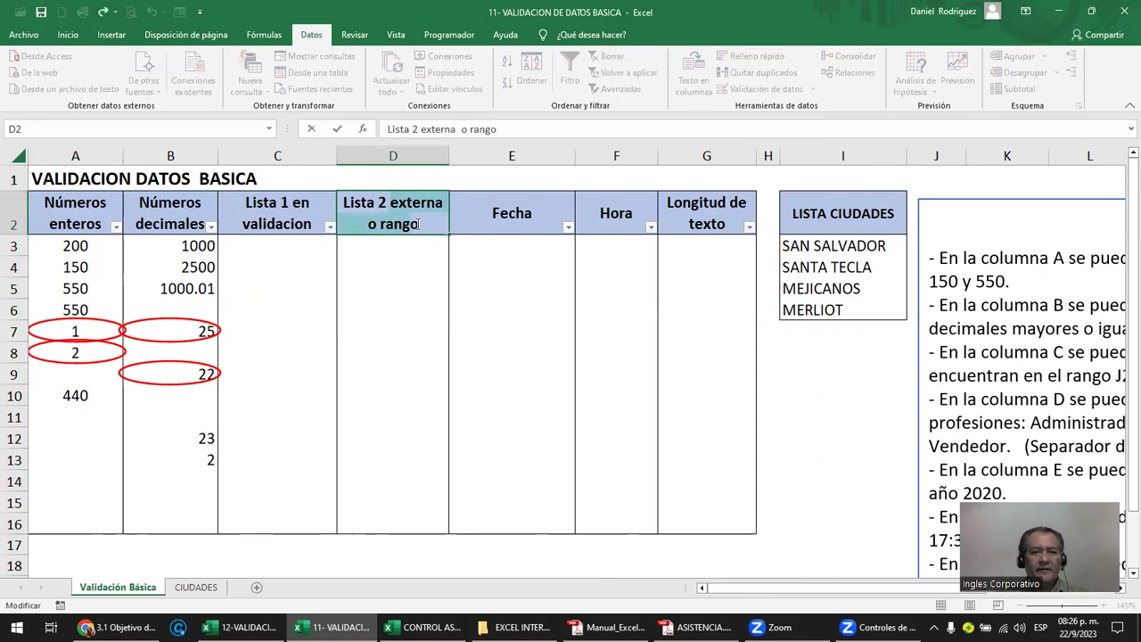
left_click(278, 205)
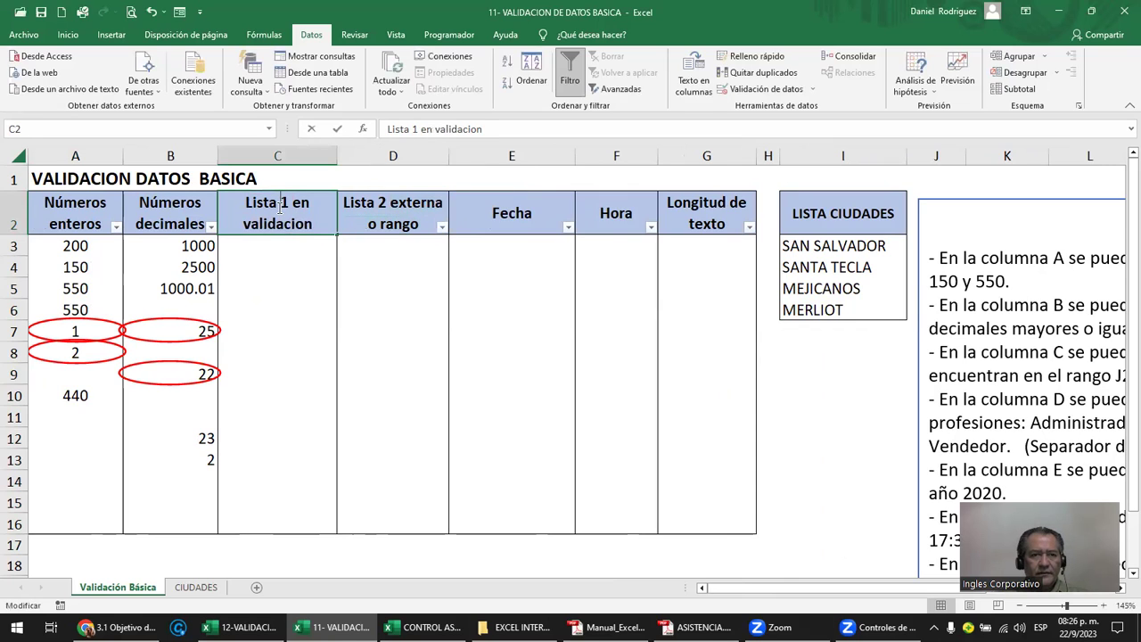
key("BackSpace")
key("BackSpace")
key("BackSpace")
key("BackSpace")
key("BackSpace")
key("BackSpace")
key("BackSpace")
key("BackSpace")
key("BackSpace")
type("externa  o rango")
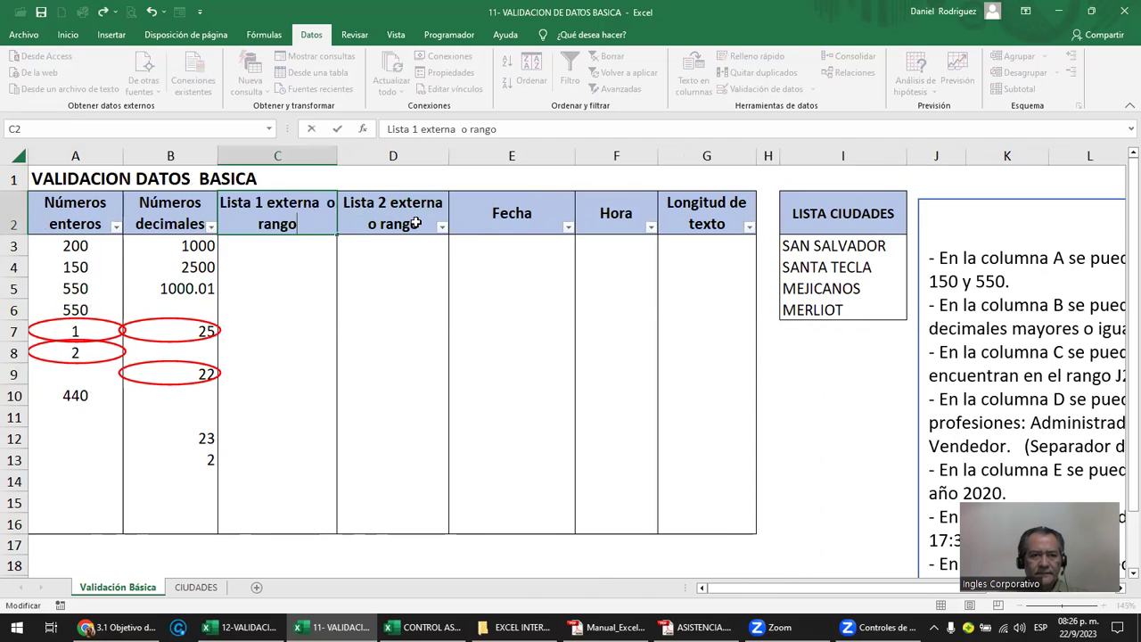
key("Return")
- Change the D2 header to 'Lista 2 EN VALIDADOR'
left_click(416, 223)
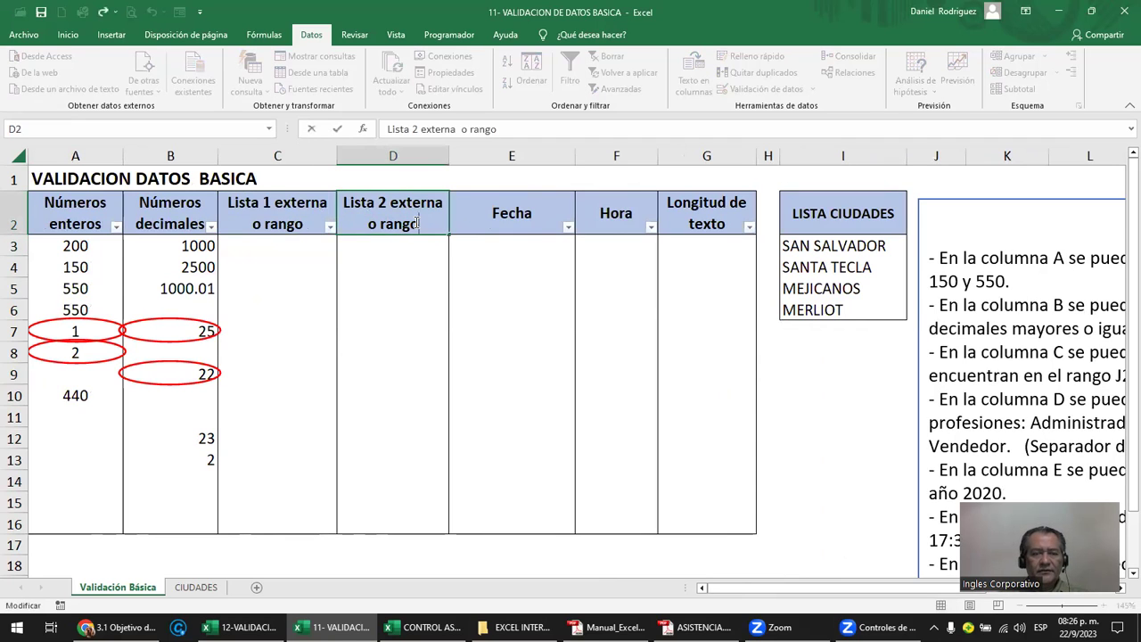
key("BackSpace")
key("BackSpace")
key("BackSpace")
key("BackSpace")
key("BackSpace")
key("BackSpace")
key("BackSpace")
key("BackSpace")
key("BackSpace")
key("BackSpace")
key("BackSpace")
key("BackSpace")
key("BackSpace")
key("BackSpace")
key("BackSpace")
key("BackSpace")
key("BackSpace")
type("EN VALIDADRO")
key("BackSpace")
key("BackSpace")
type("OR")
key("Return")
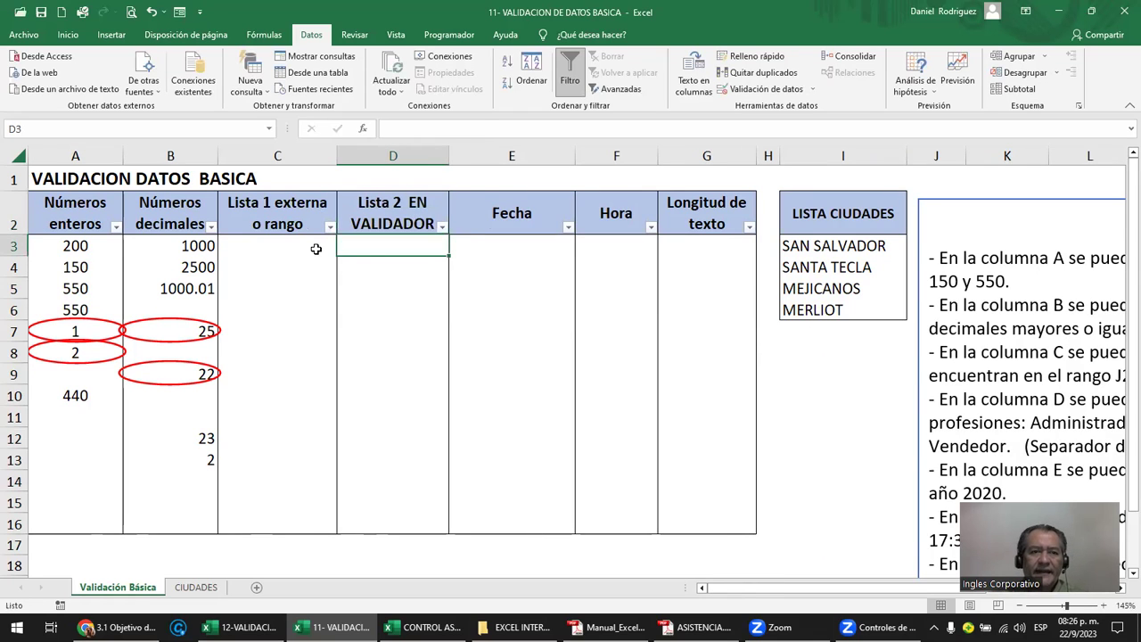
- Look over the four city names on the CIUDADES sheet
left_click(314, 248)
left_click_drag(820, 212, 830, 307)
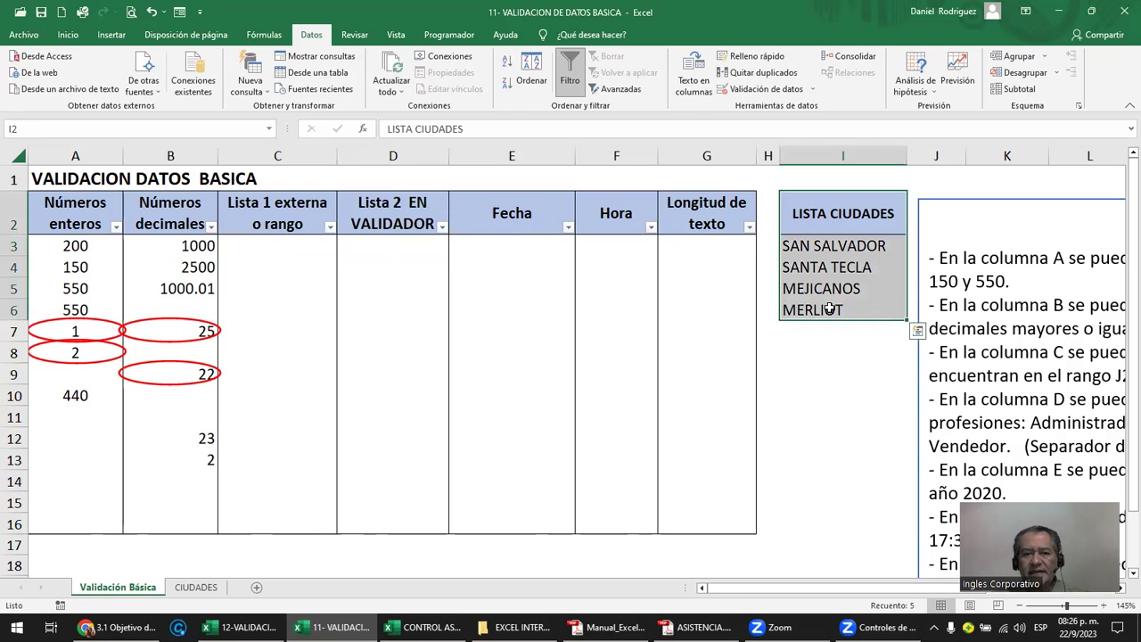
left_click(197, 587)
left_click_drag(91, 177, 102, 323)
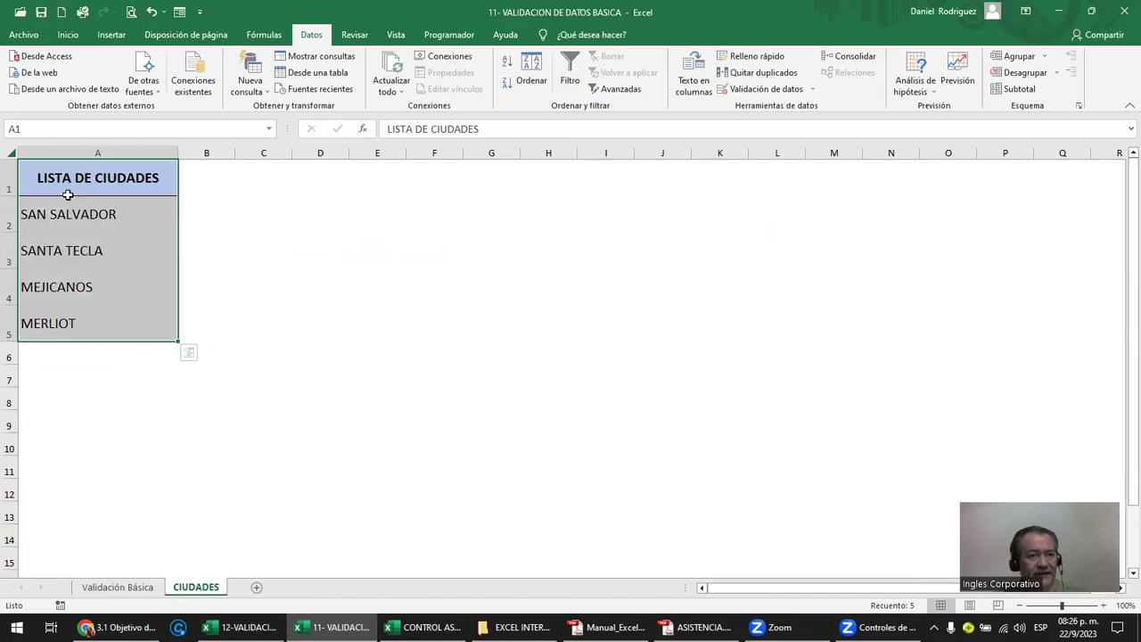
left_click(113, 190)
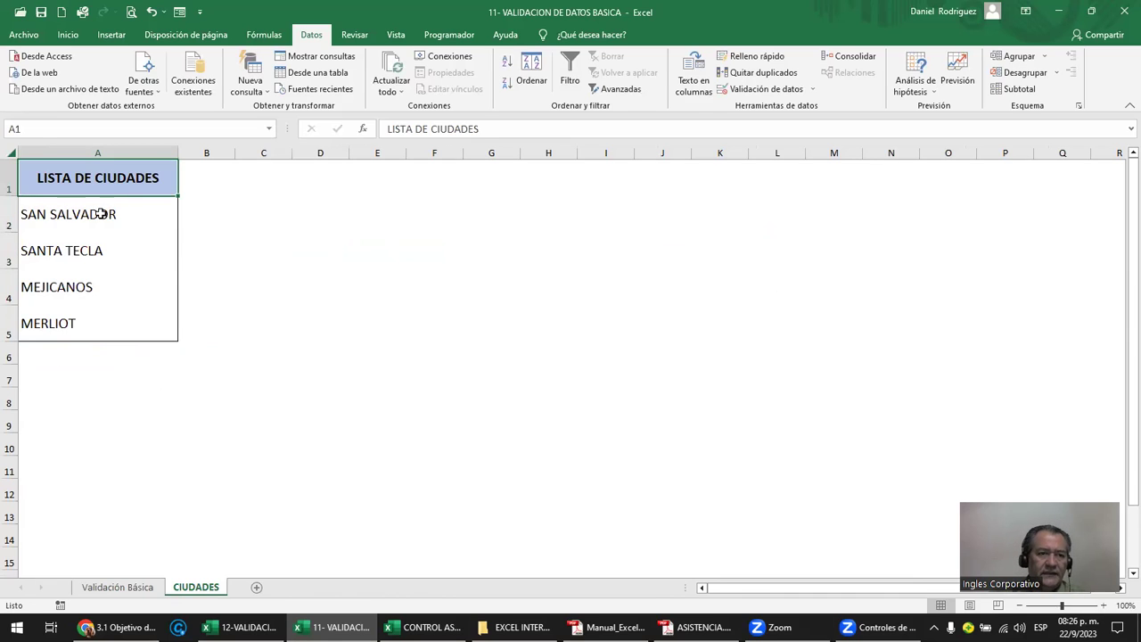
left_click_drag(102, 216, 113, 319)
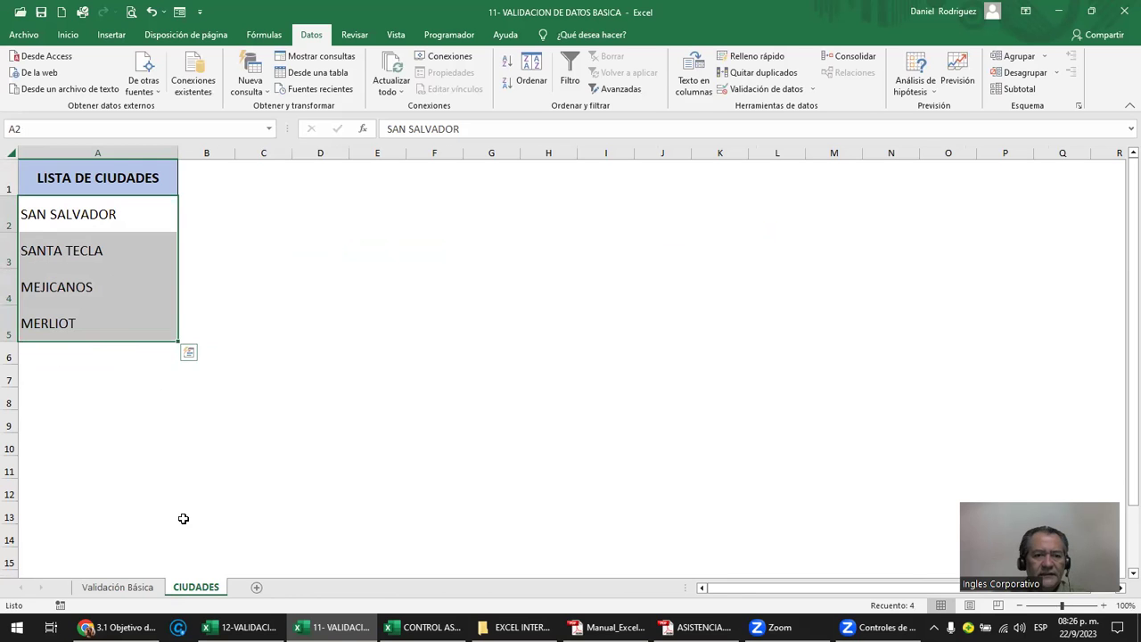
- Return to Validación Básica and select C3:C16
left_click(140, 588)
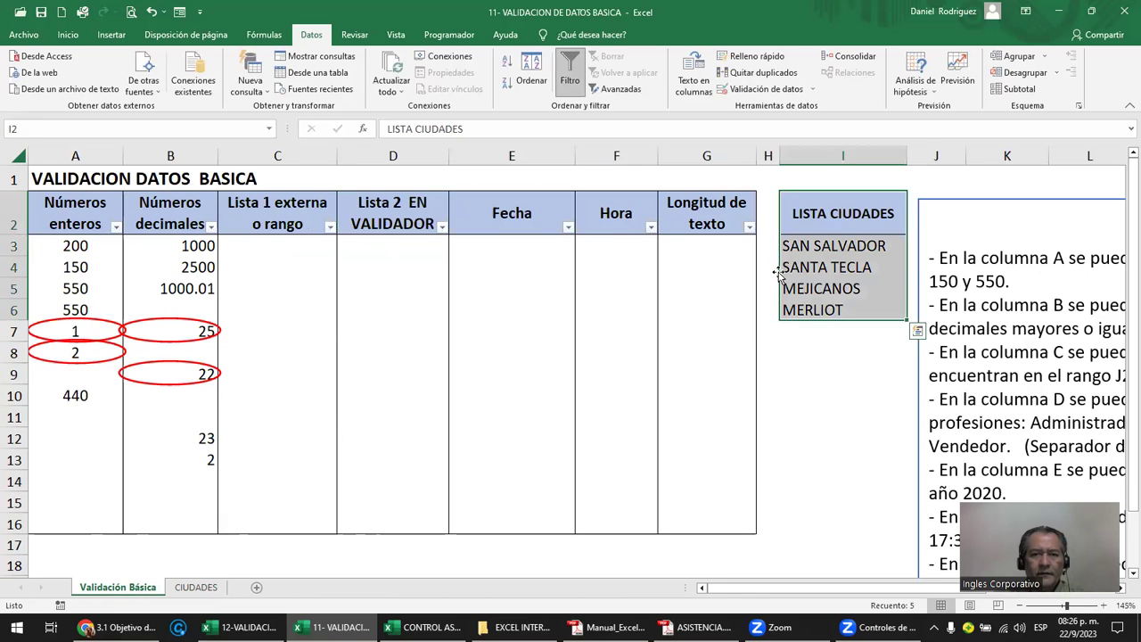
left_click(836, 223)
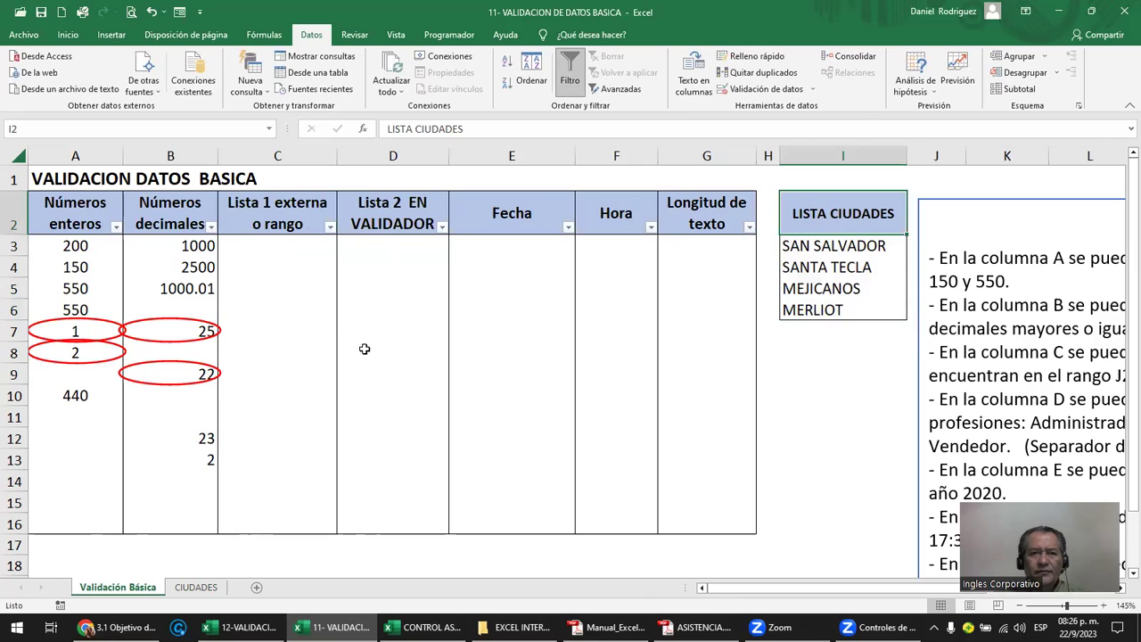
left_click_drag(287, 243, 302, 515)
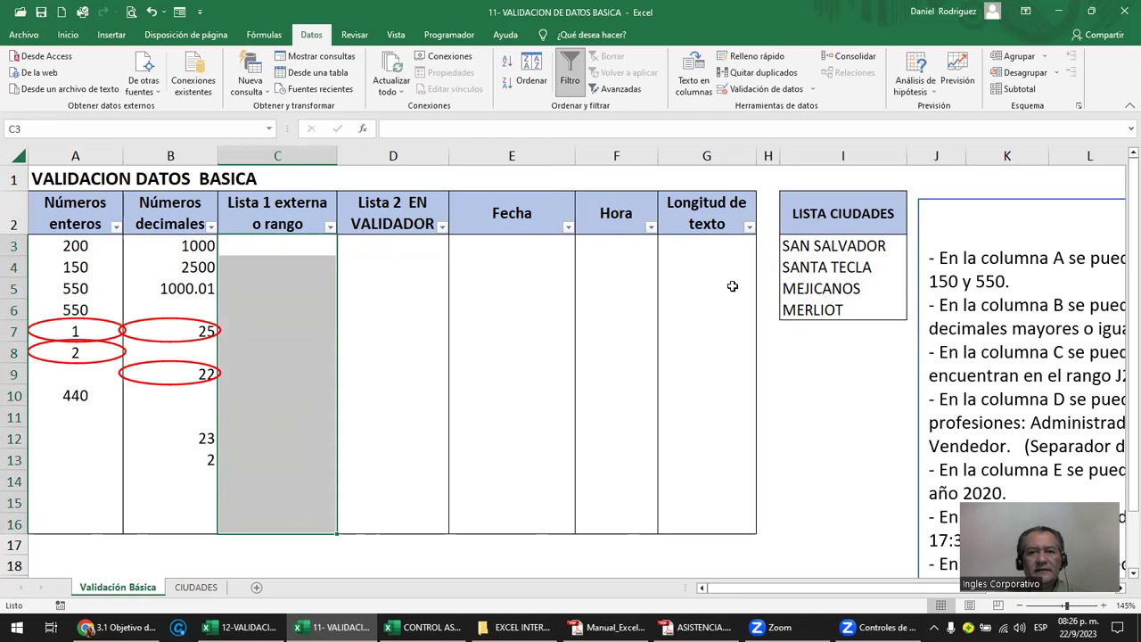
- Give C3:C16 a List validation rule with source =$I$3:$I$6
left_click(792, 91)
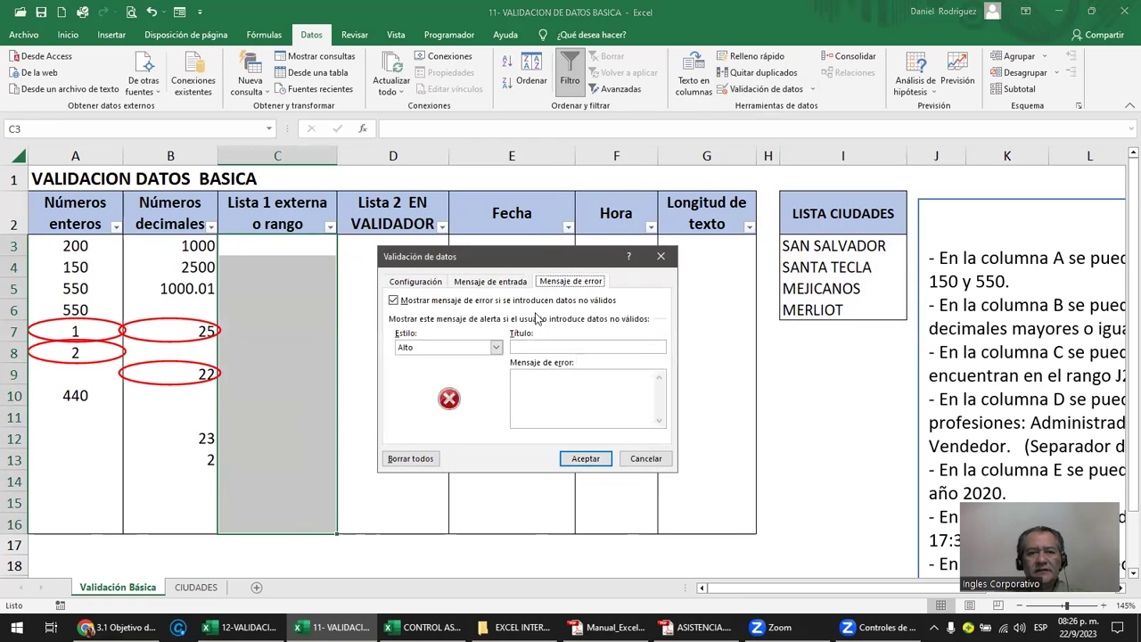
left_click(423, 284)
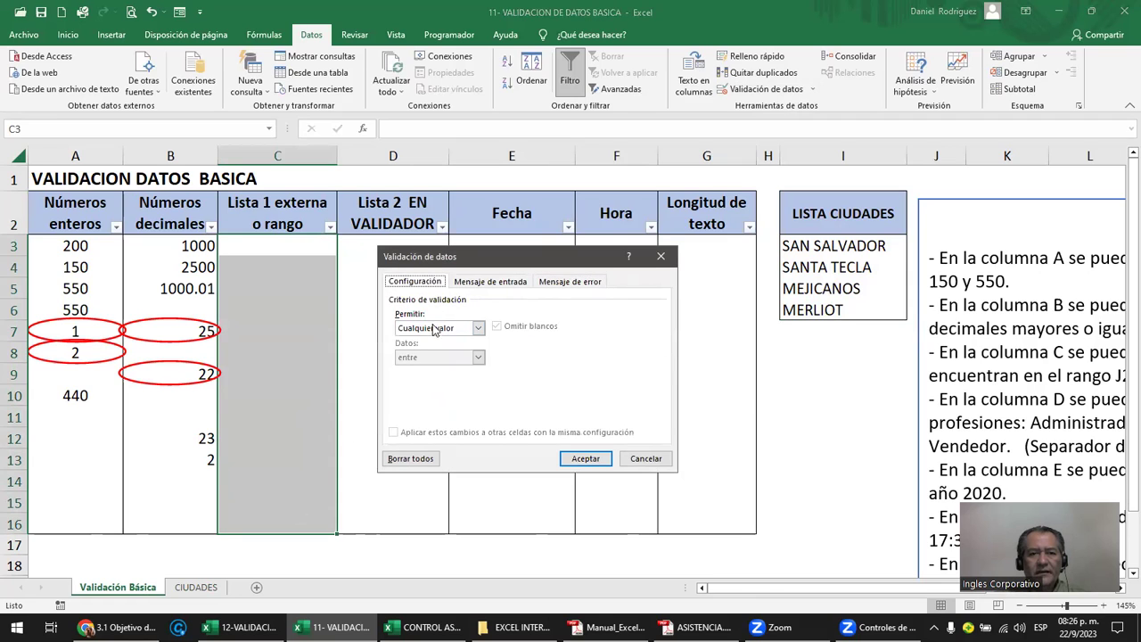
left_click(477, 330)
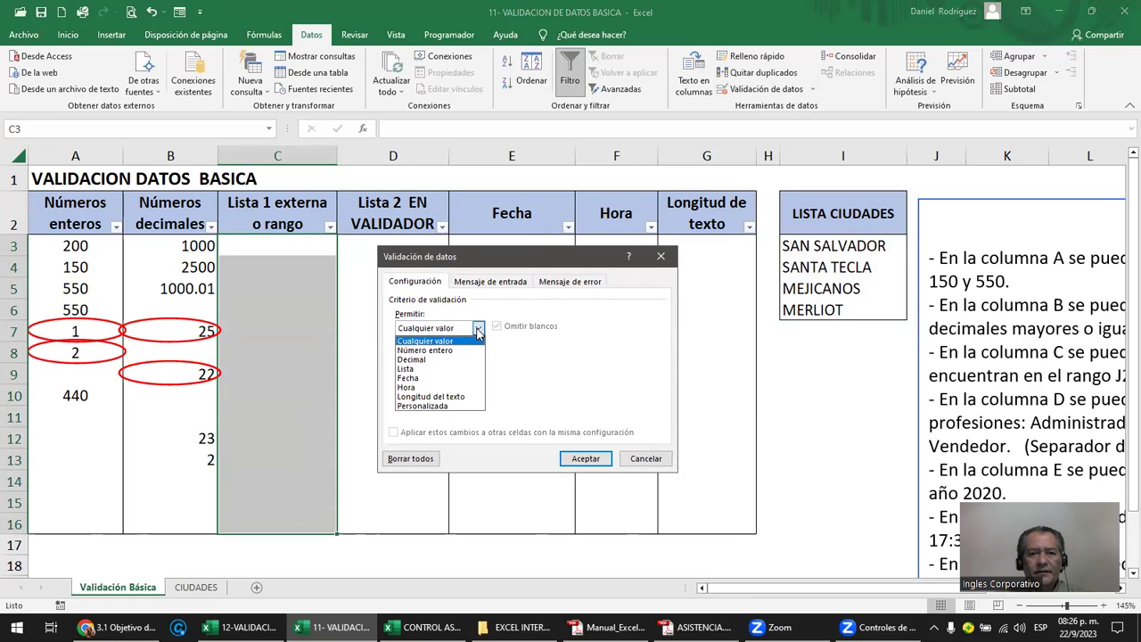
left_click(428, 369)
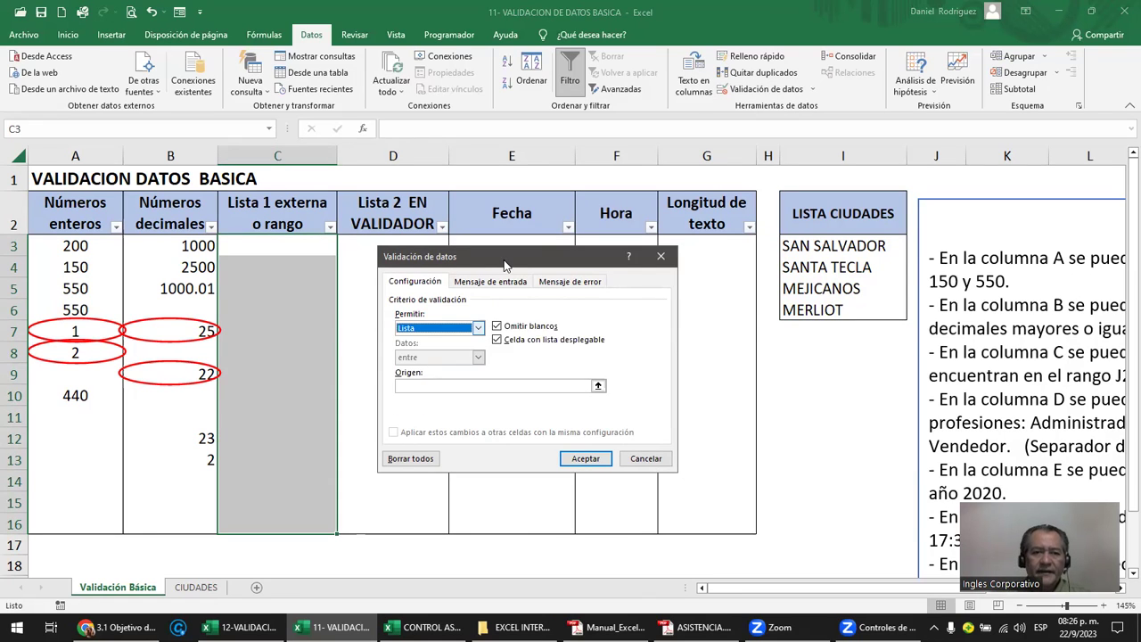
left_click_drag(505, 264, 506, 178)
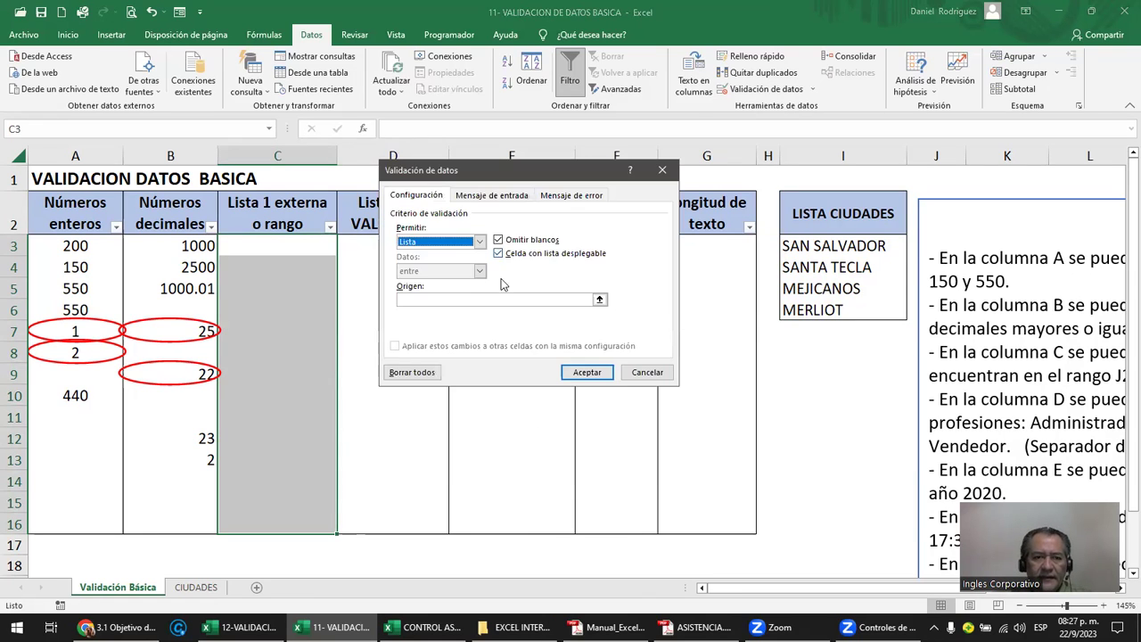
left_click(431, 300)
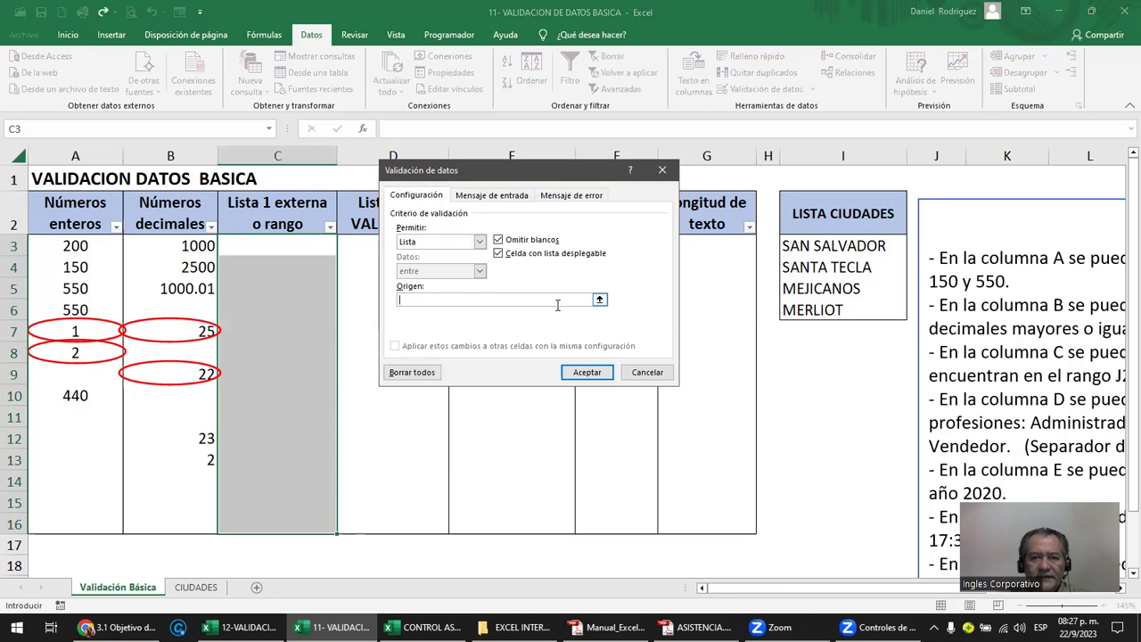
left_click(819, 242)
left_click_drag(819, 243, 833, 310)
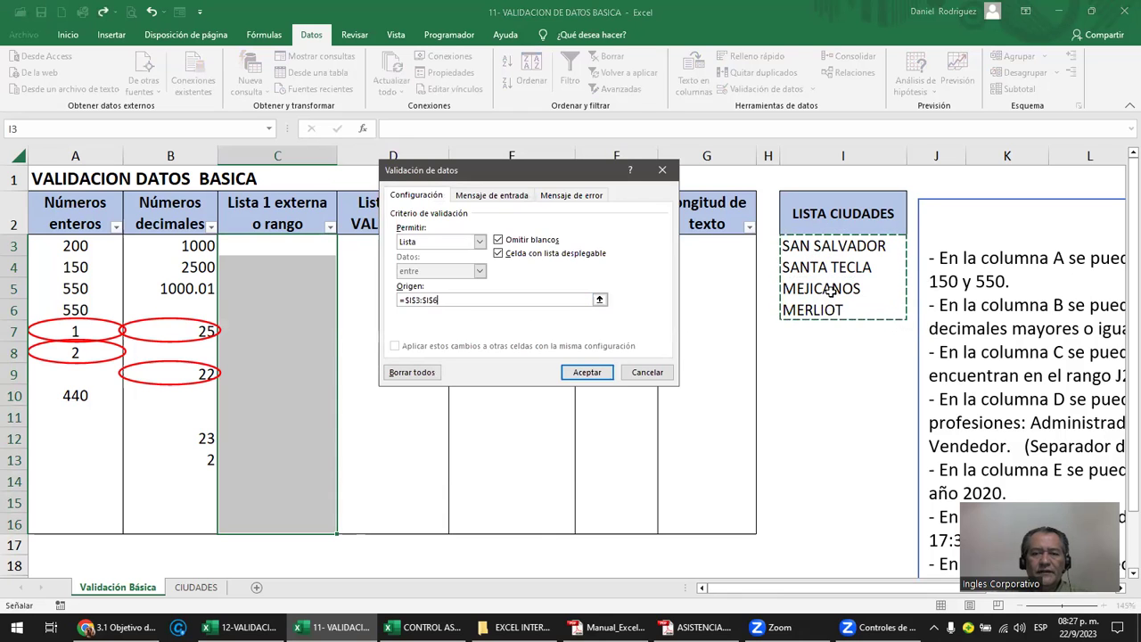
left_click(588, 373)
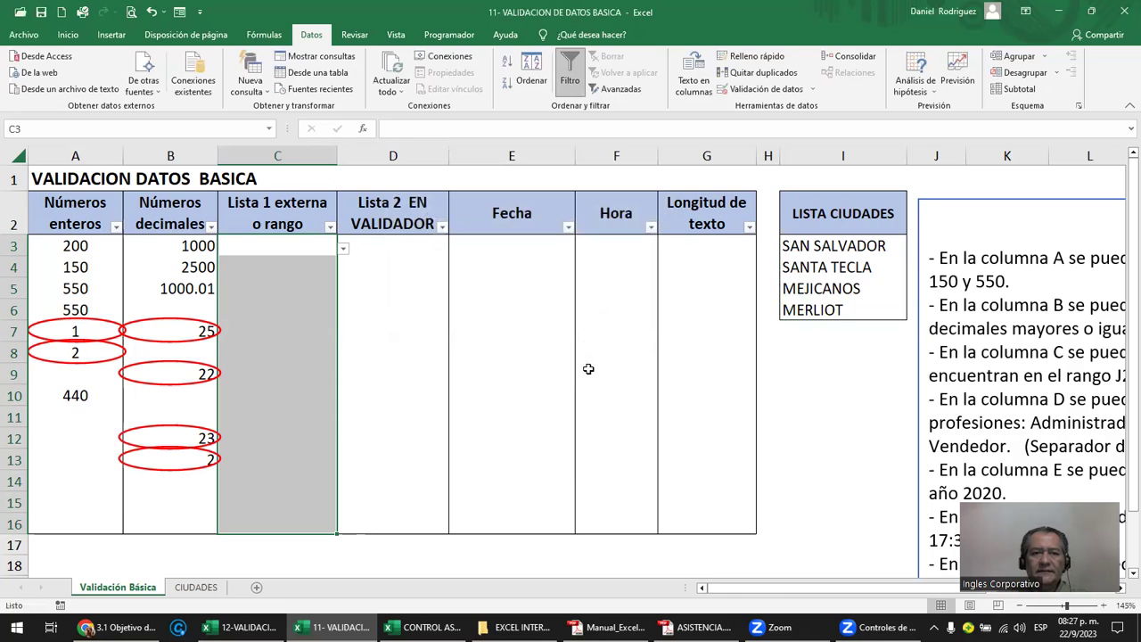
- Test C3's city dropdown and check the four city names in I3:I6
left_click(344, 249)
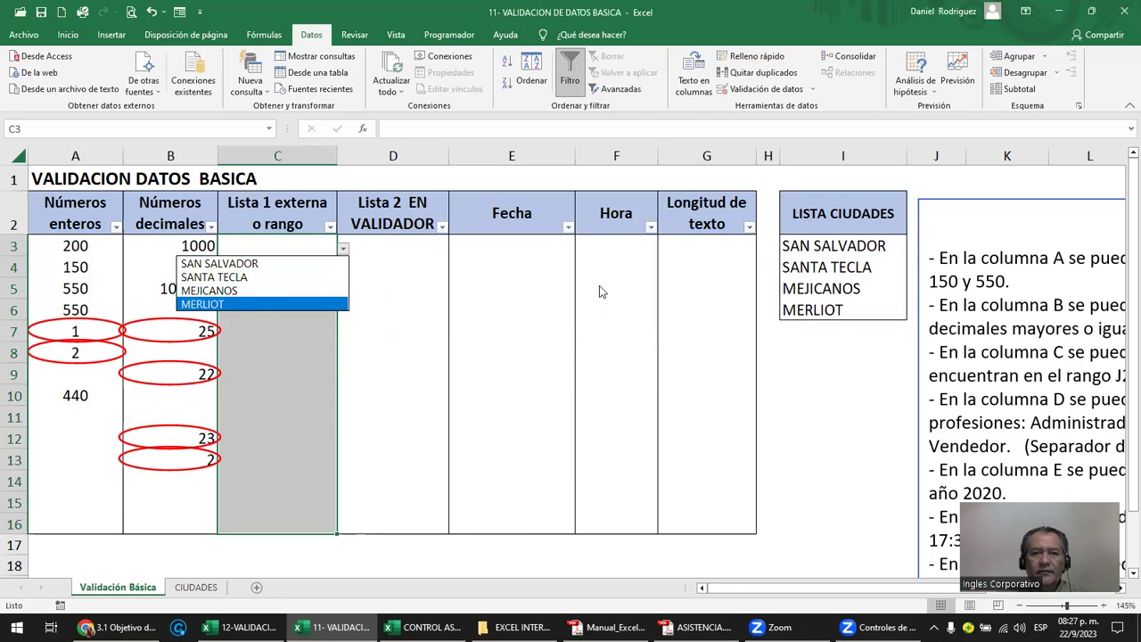
key("Escape")
left_click_drag(815, 243, 829, 310)
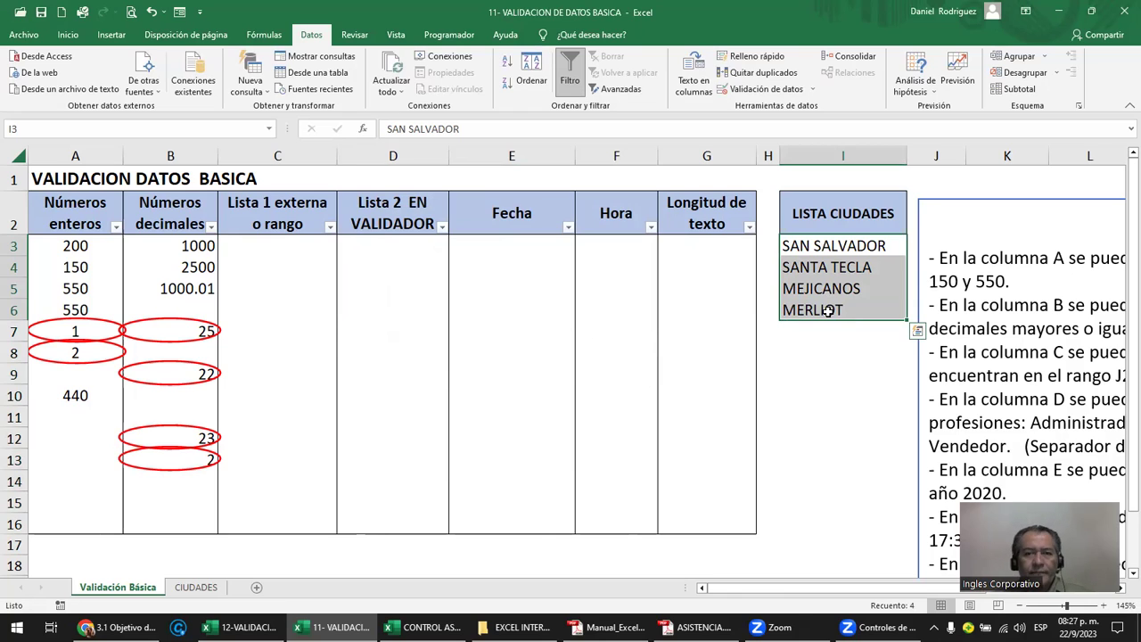
left_click(813, 247)
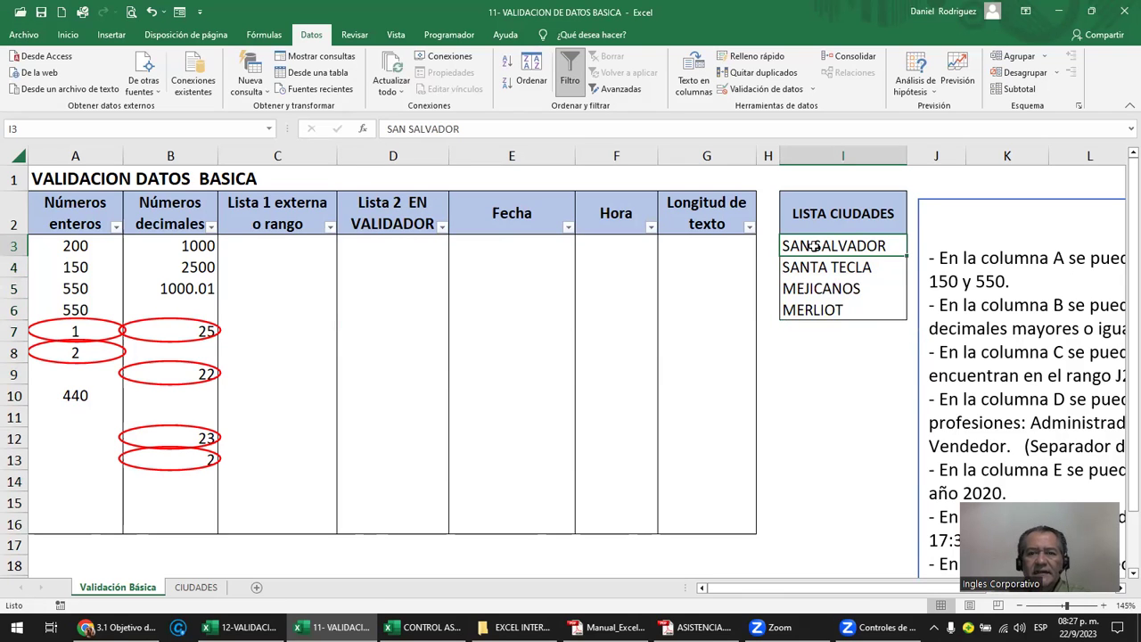
left_click(824, 266)
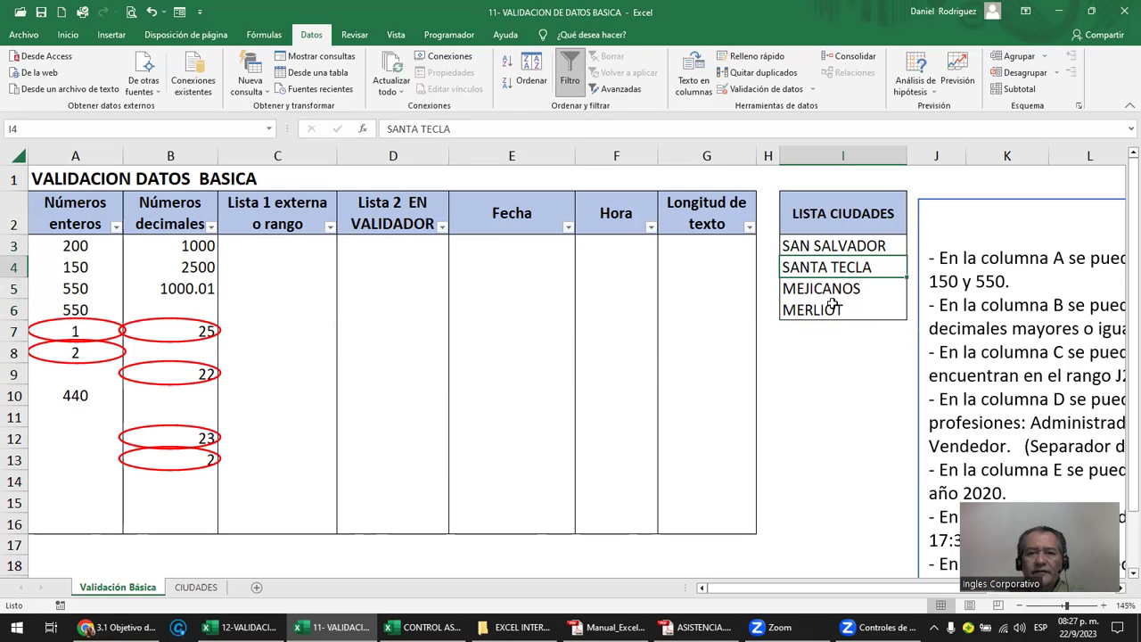
left_click(826, 291)
left_click(842, 311)
left_click_drag(834, 250, 841, 311)
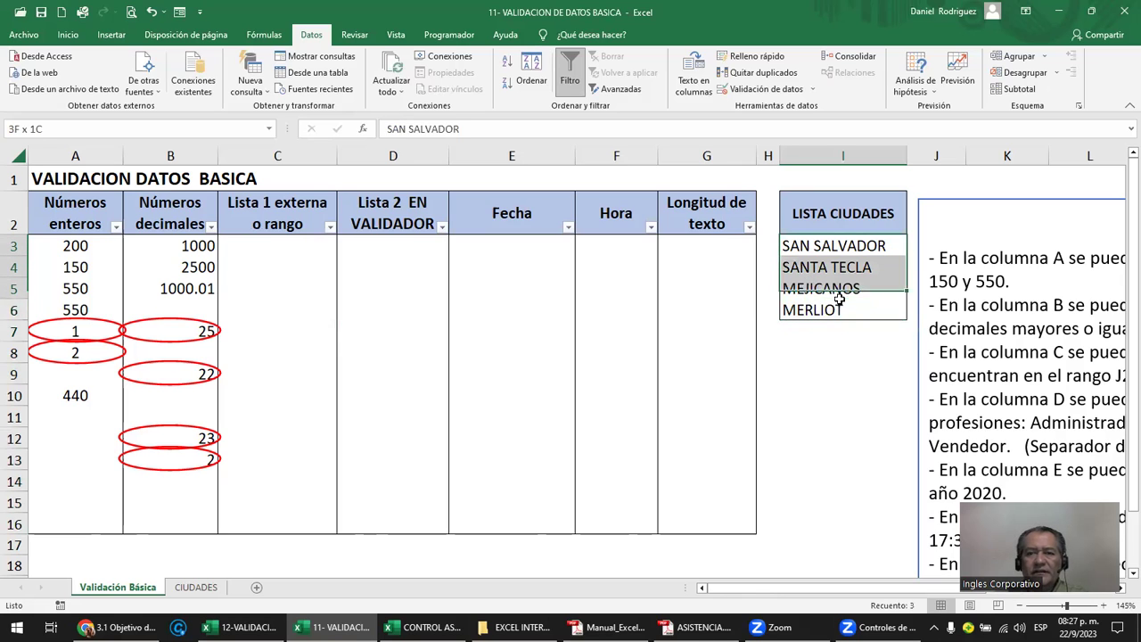
- Turn off the header filter arrows with Ctrl+Shift+L and retest C3's city dropdown
left_click(330, 226)
left_click(383, 288)
left_click(324, 253)
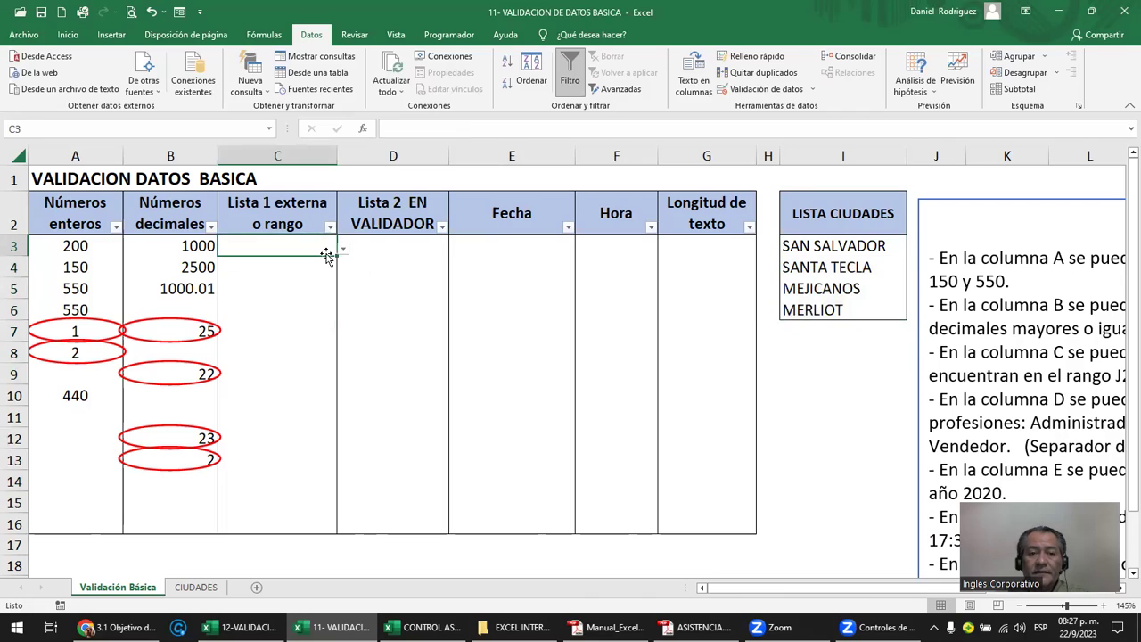
left_click(342, 251)
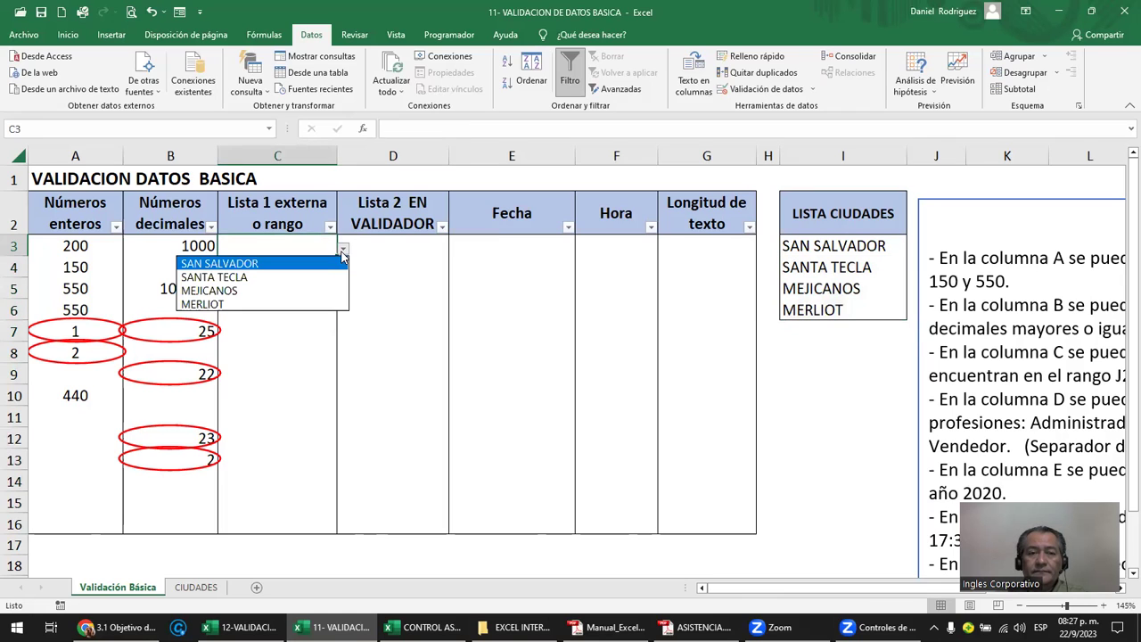
left_click(301, 230)
left_click(299, 222)
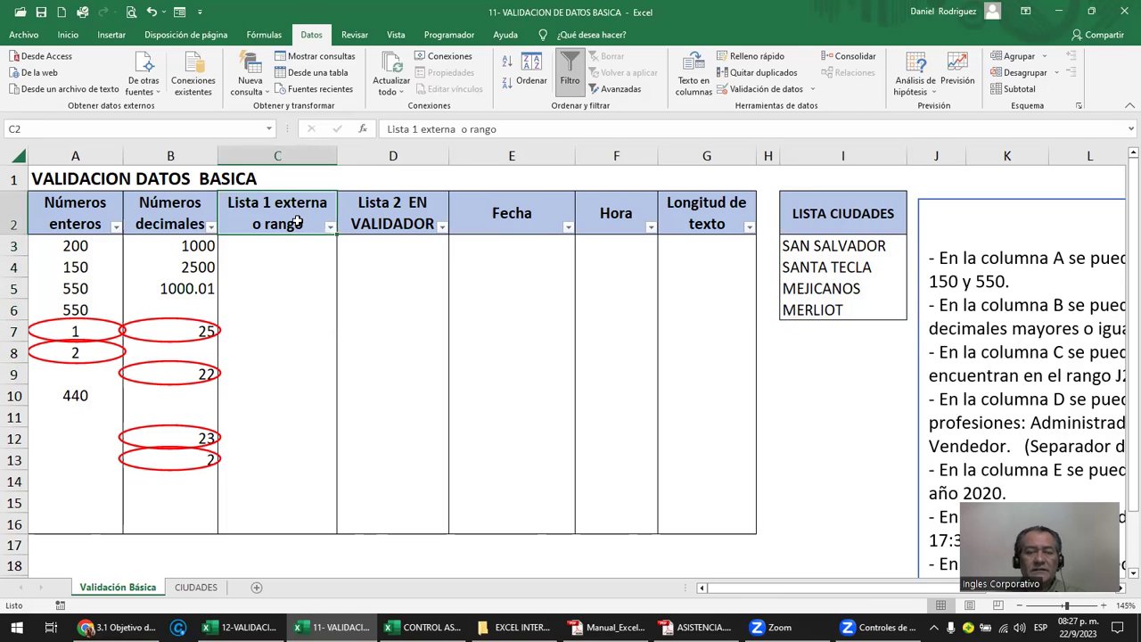
key("ctrl+shift+l")
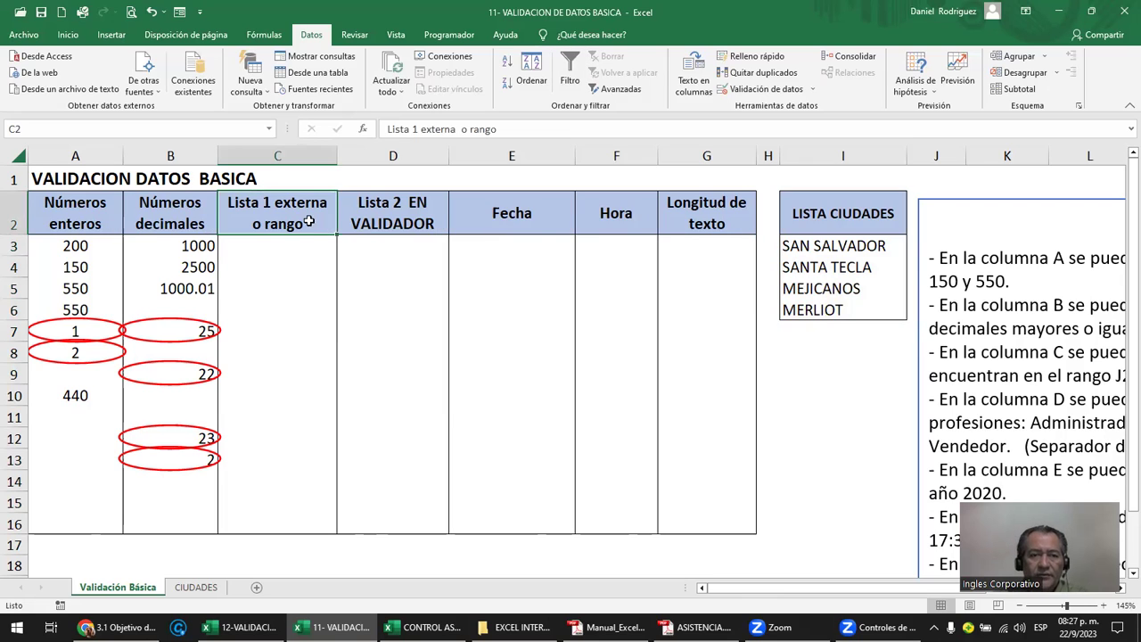
left_click(303, 251)
left_click(344, 252)
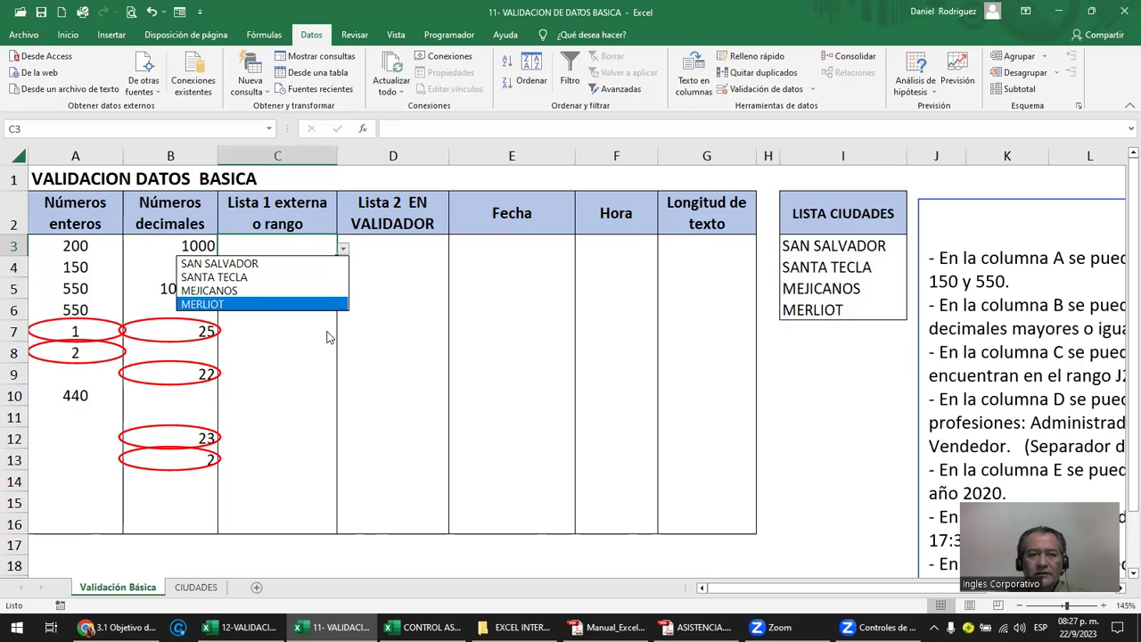
key("Escape")
left_click(277, 220)
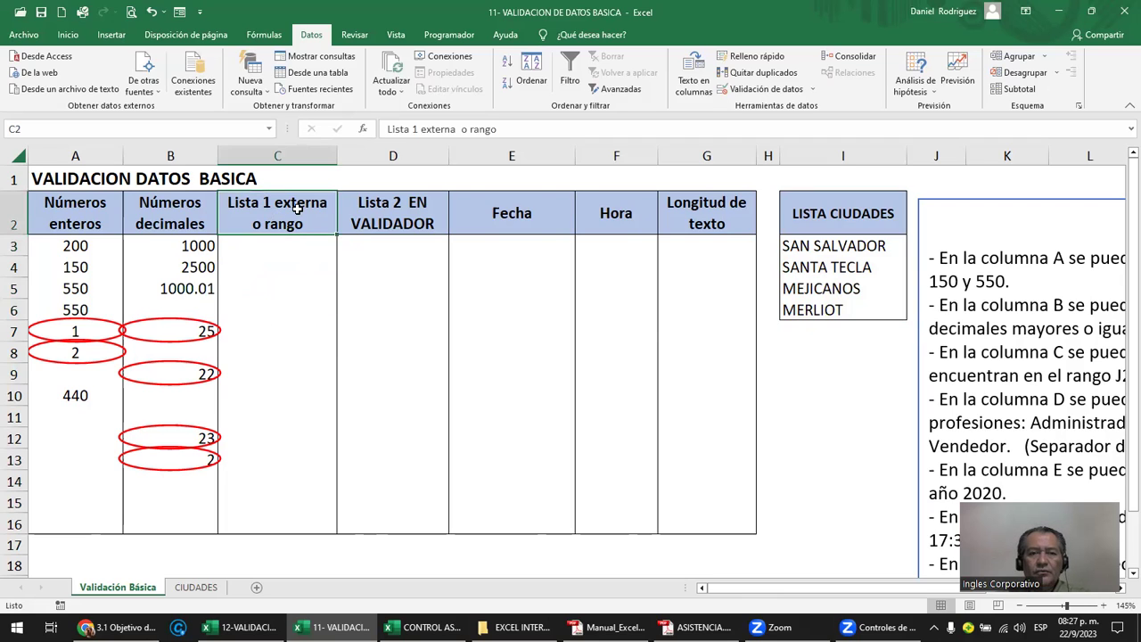
left_click_drag(803, 245, 822, 309)
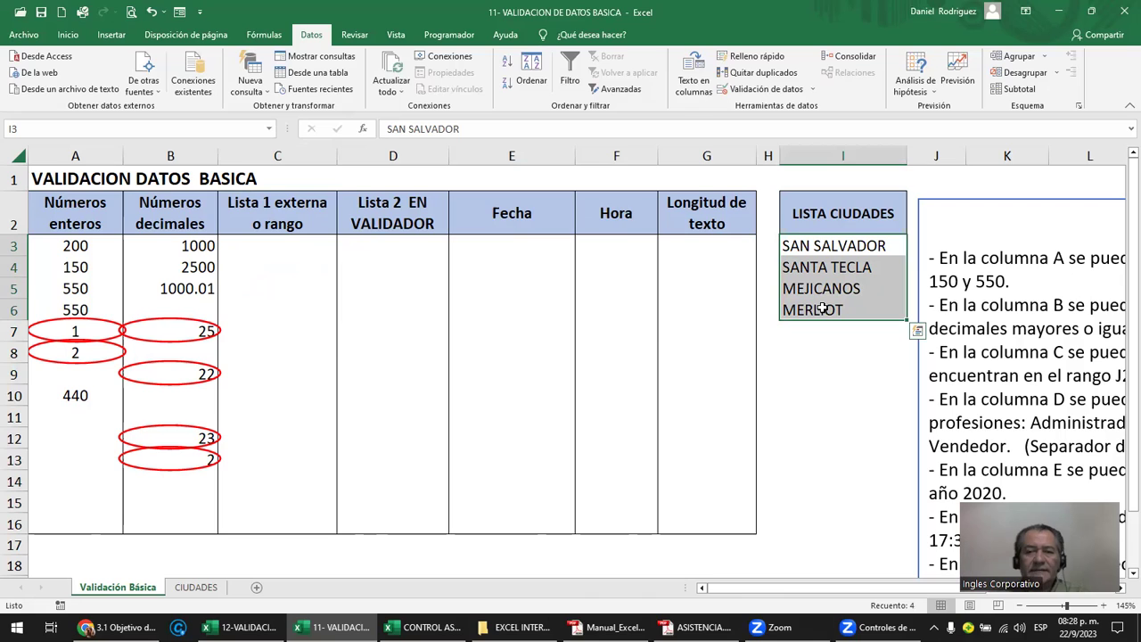
left_click(819, 373)
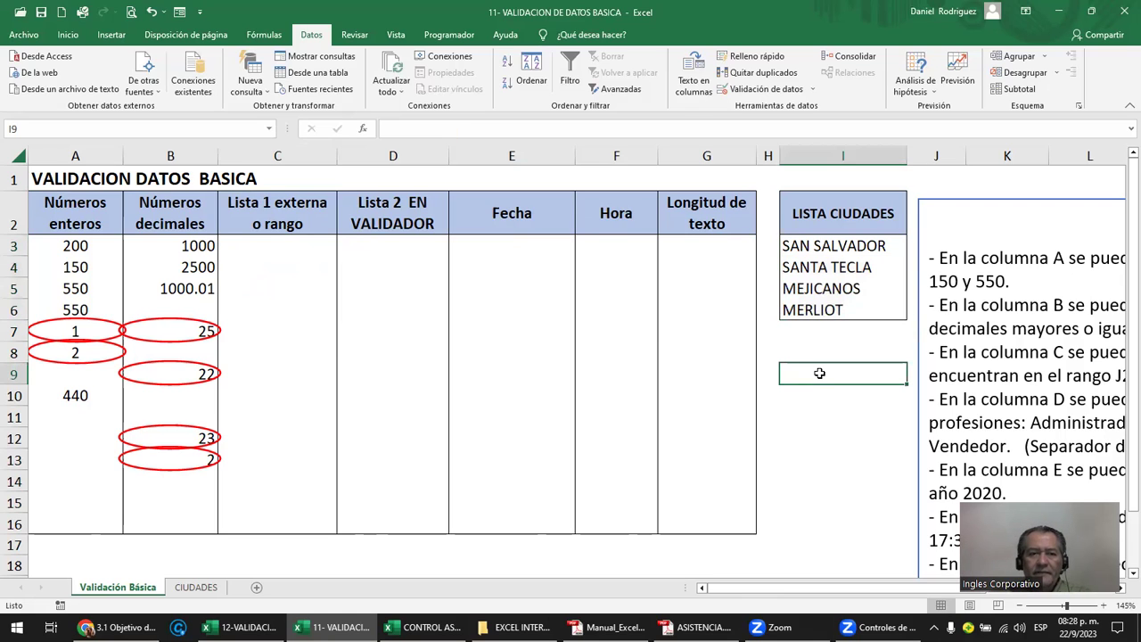
left_click_drag(830, 246, 830, 309)
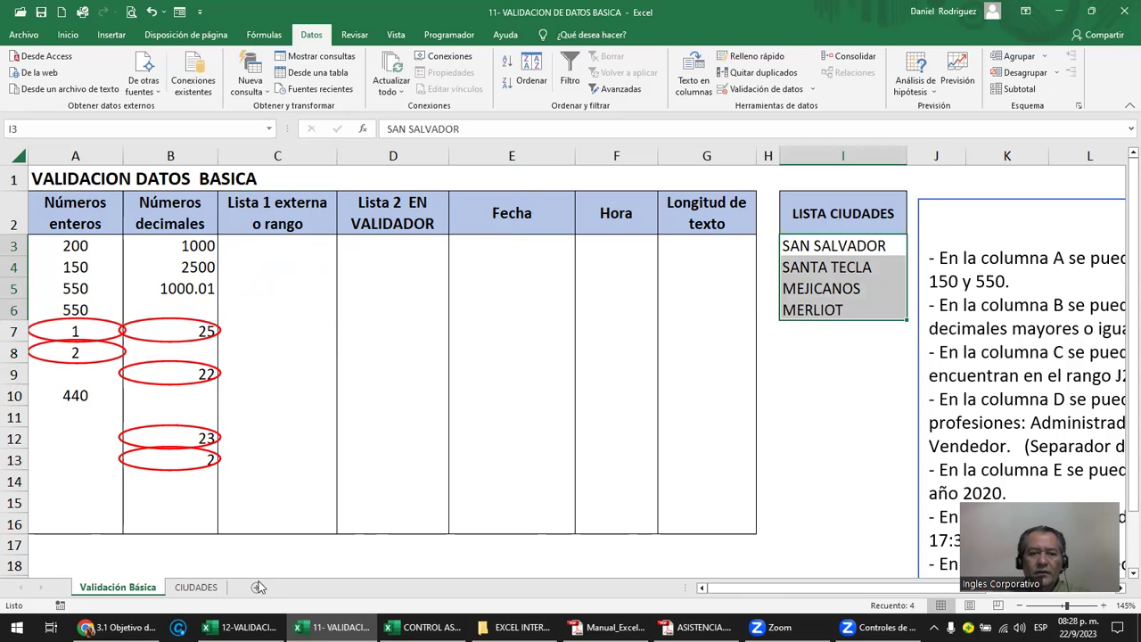
left_click(189, 588)
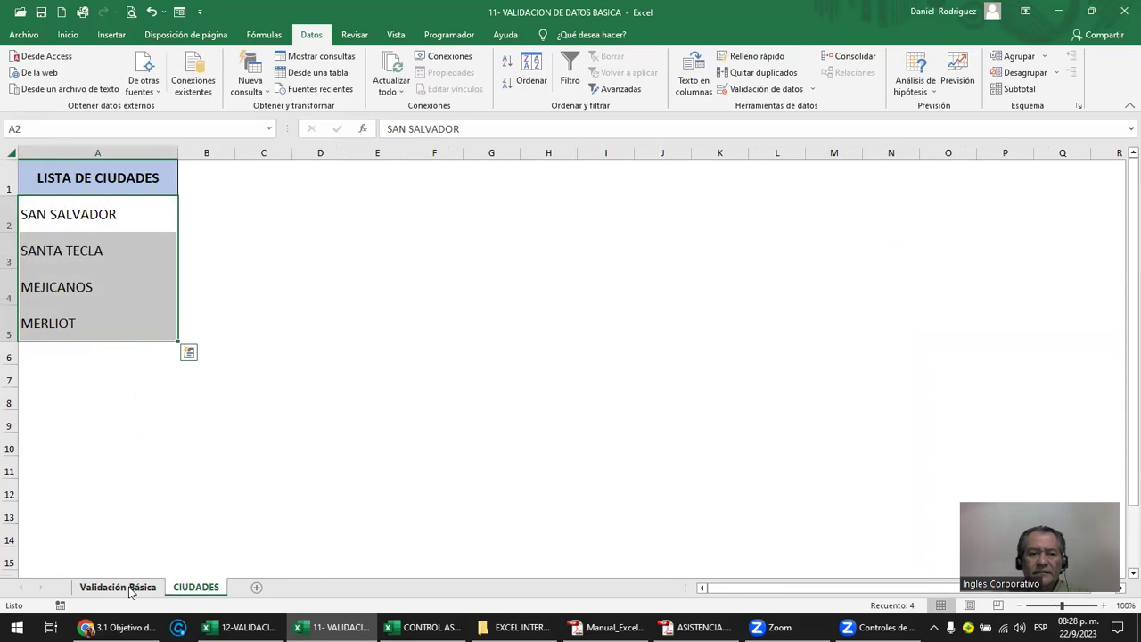
left_click(129, 590)
left_click(302, 249)
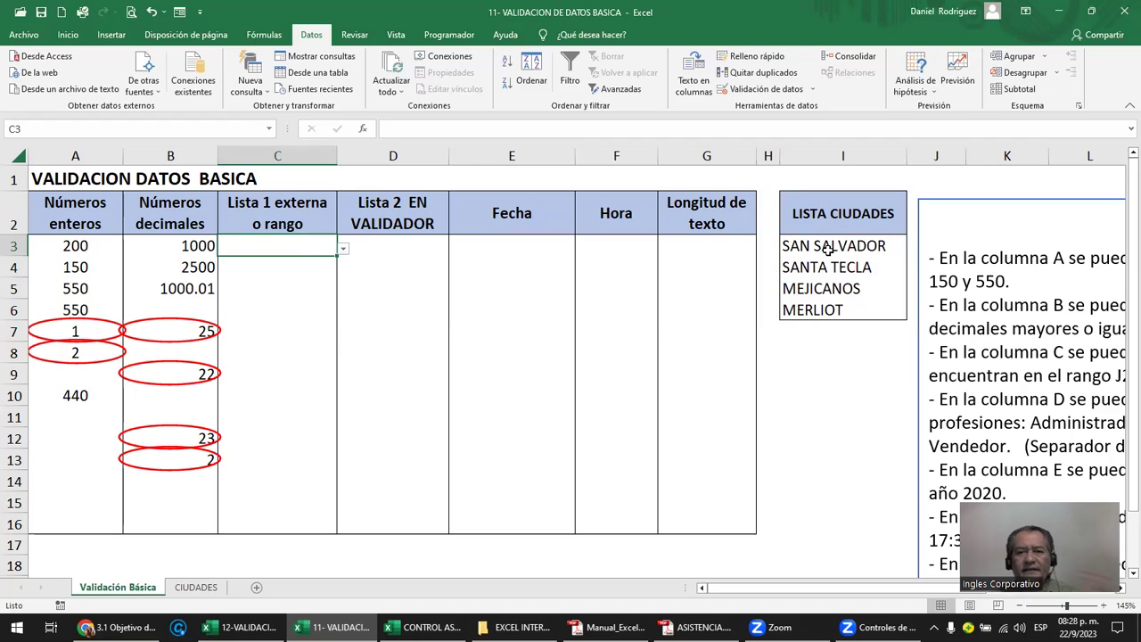
left_click_drag(828, 246, 835, 307)
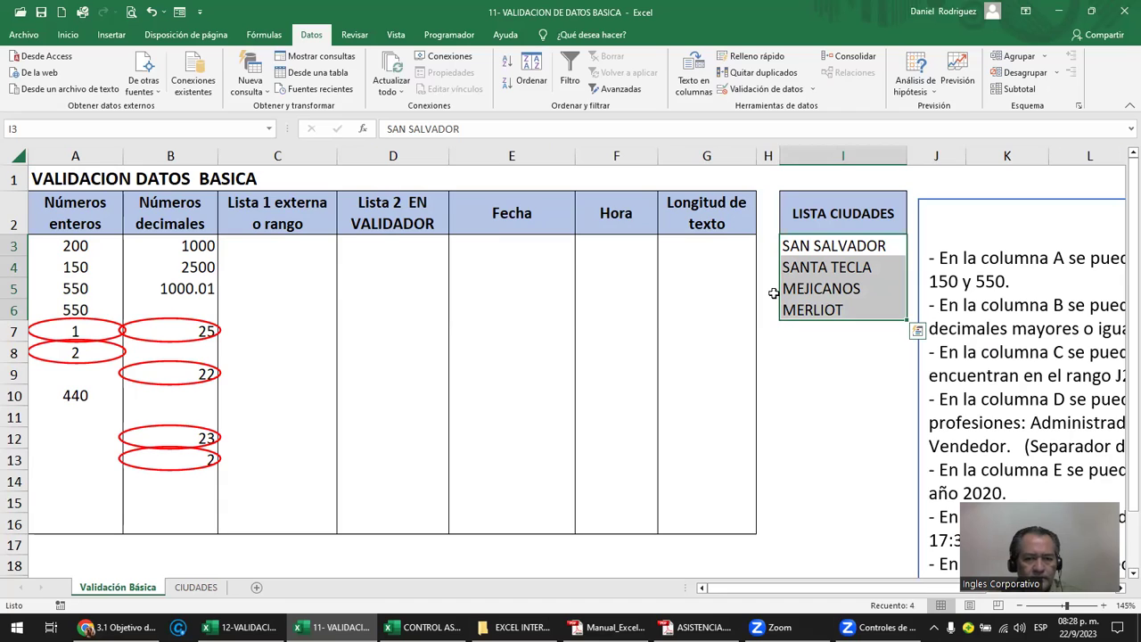
left_click(380, 246)
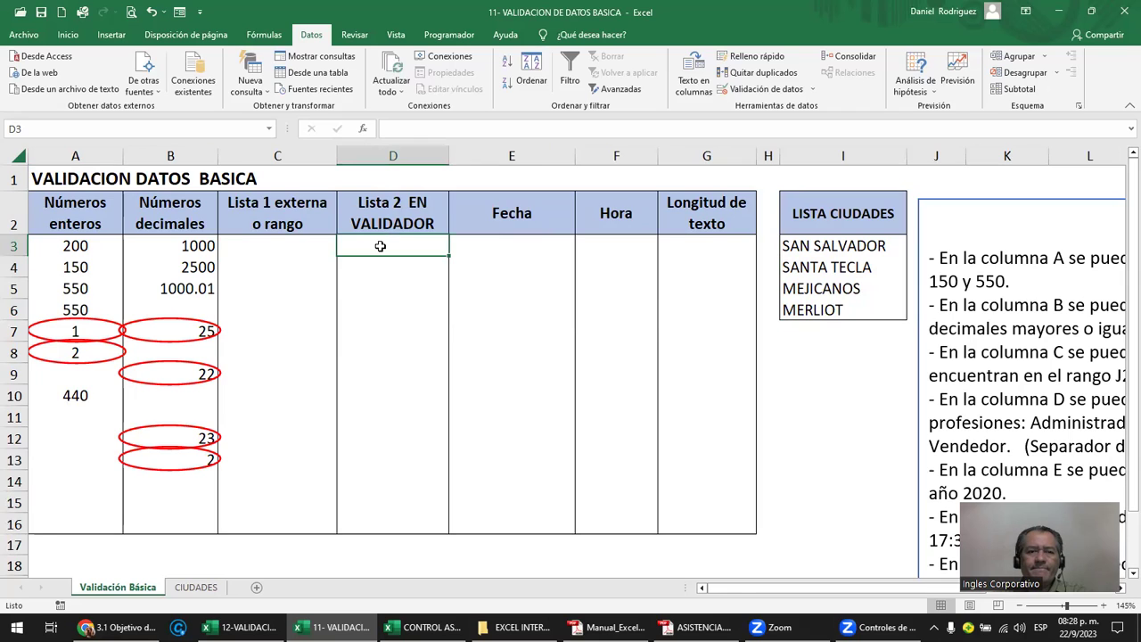
left_click(818, 309)
- Add XX as a new city in I7
left_click(830, 329)
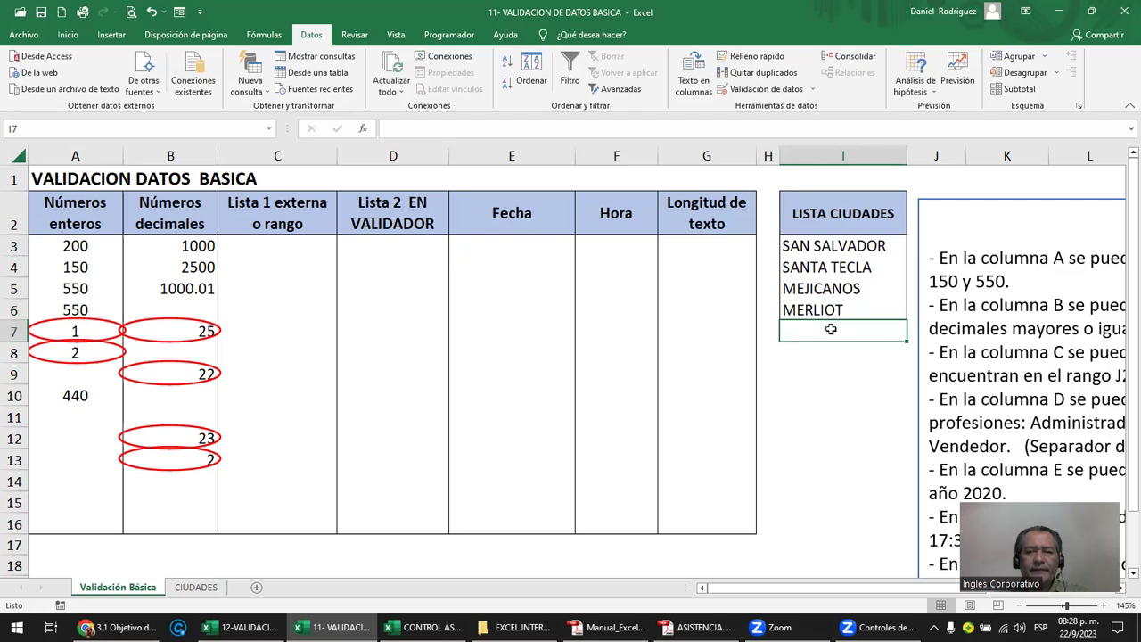
type("XX")
key("Return")
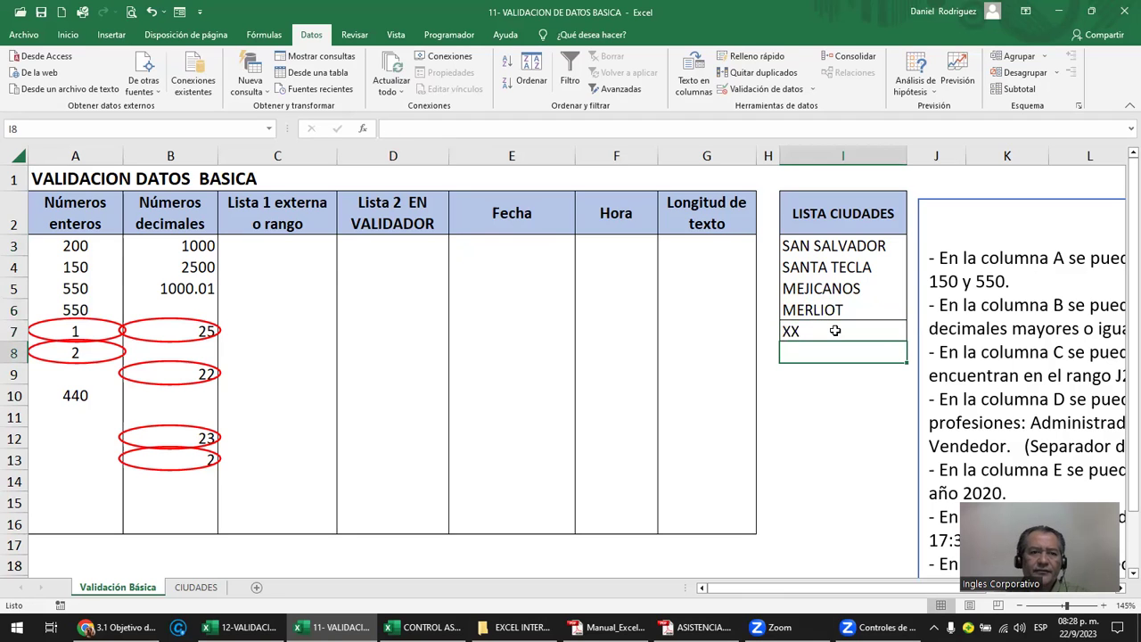
- Extend the C3:C16 list source to =$I$3:$I$7
left_click_drag(307, 247, 289, 521)
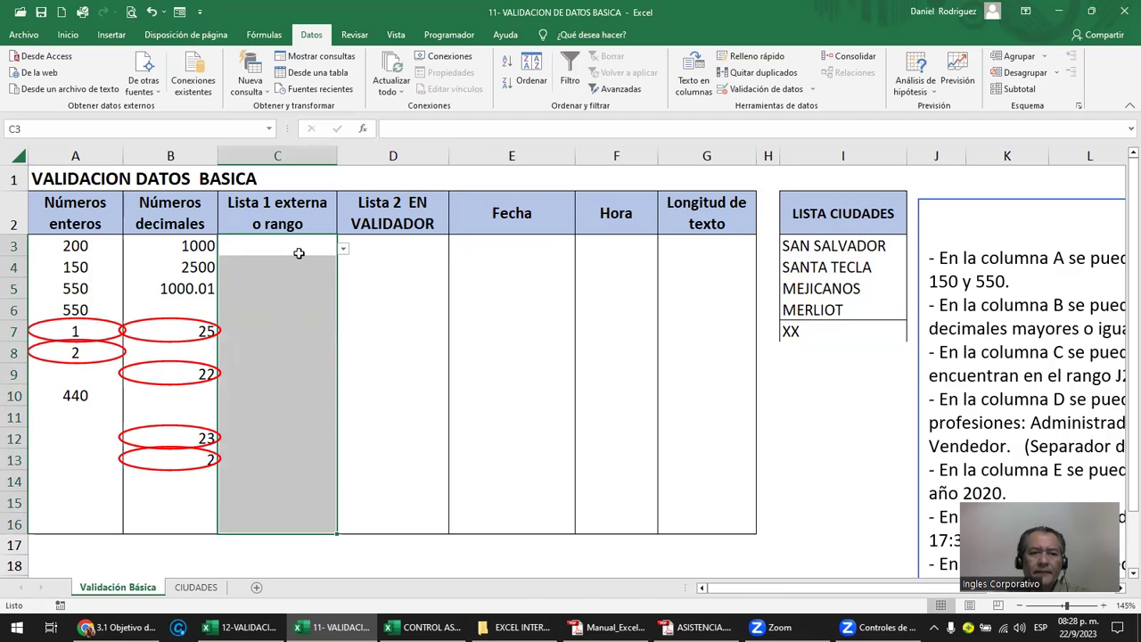
left_click(775, 94)
left_click(459, 302)
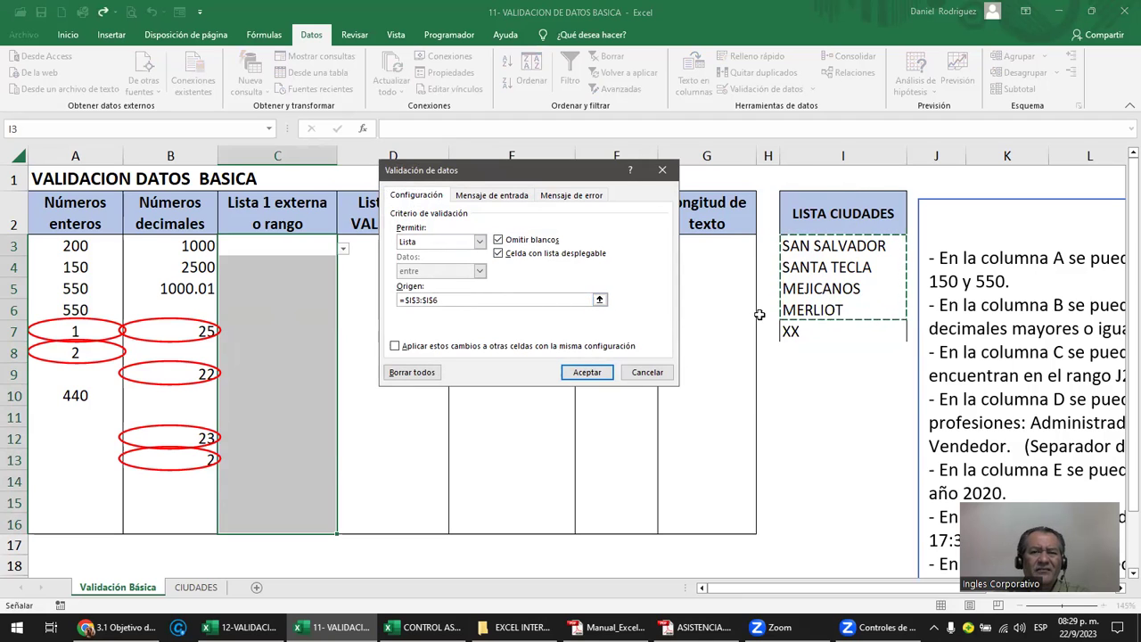
key("F2")
type("7")
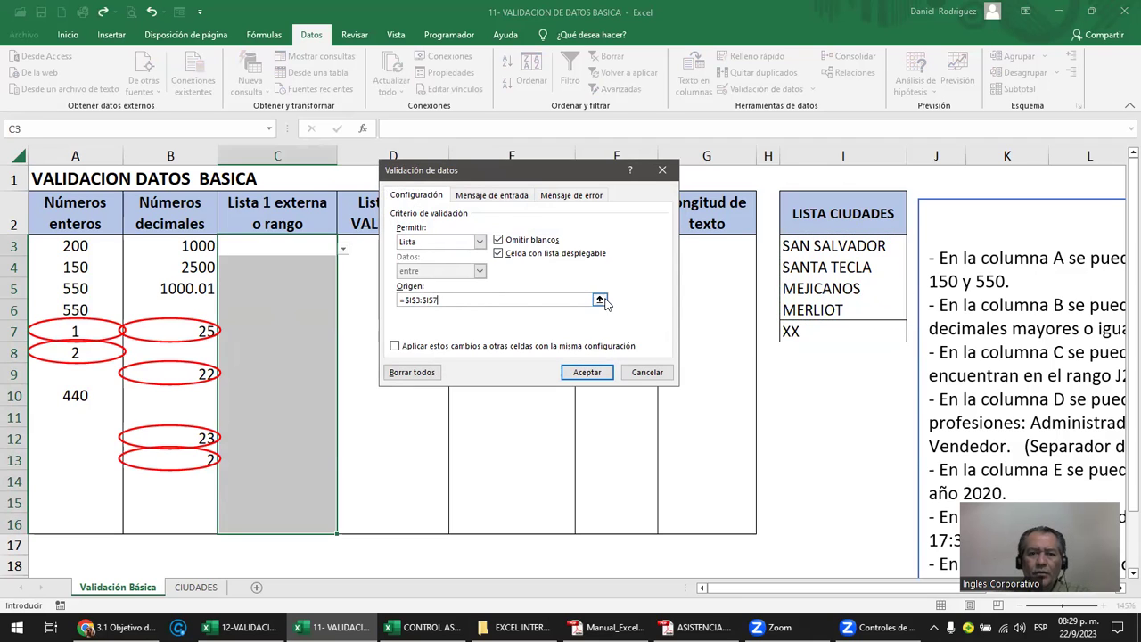
left_click(599, 299)
left_click_drag(838, 245, 845, 325)
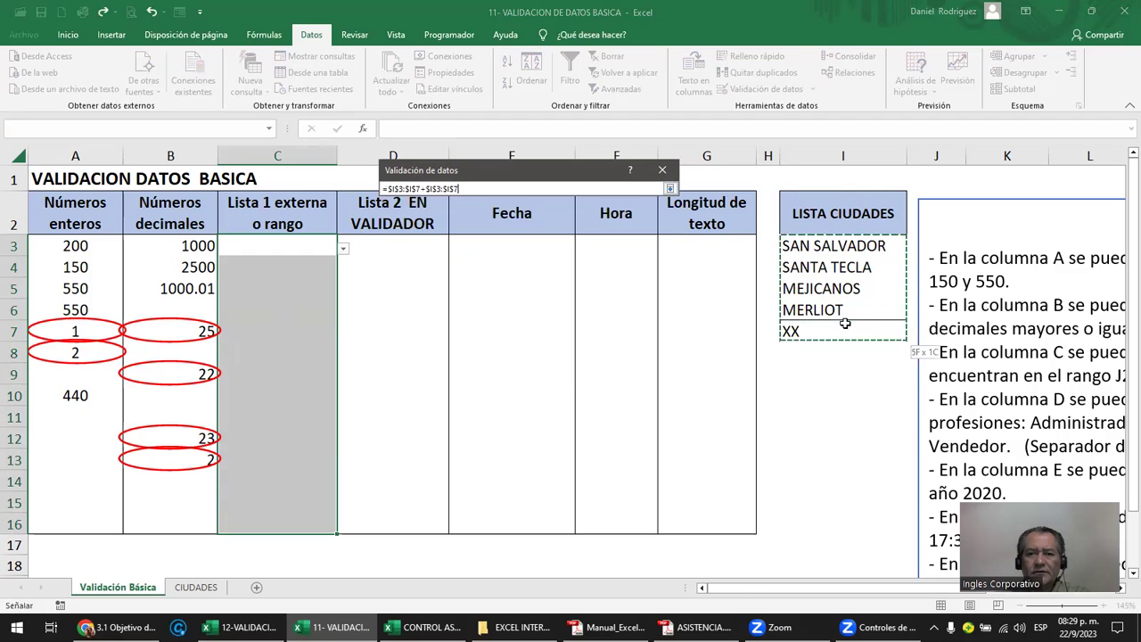
key("BackSpace")
key("BackSpace")
key("BackSpace")
key("BackSpace")
left_click_drag(847, 246, 856, 330)
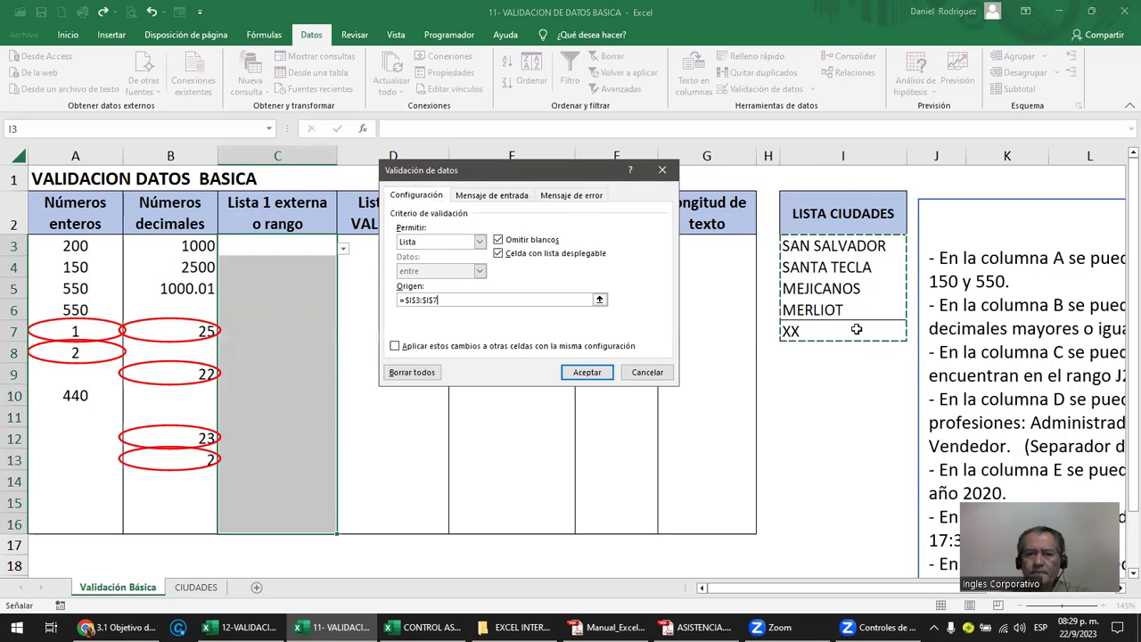
left_click(587, 371)
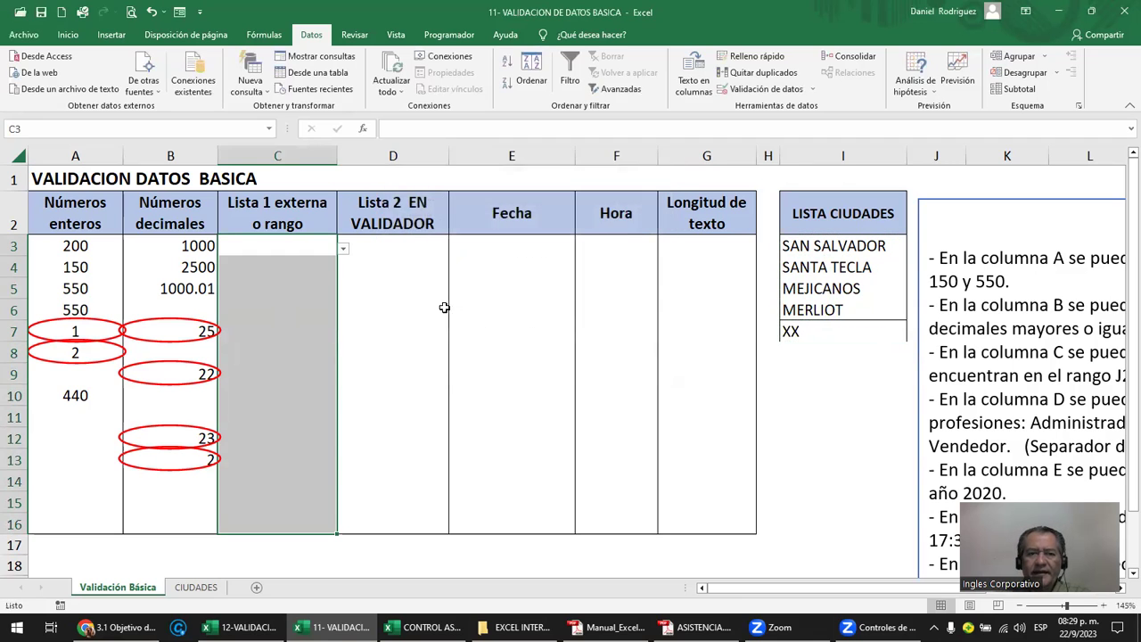
left_click(326, 268)
left_click(342, 269)
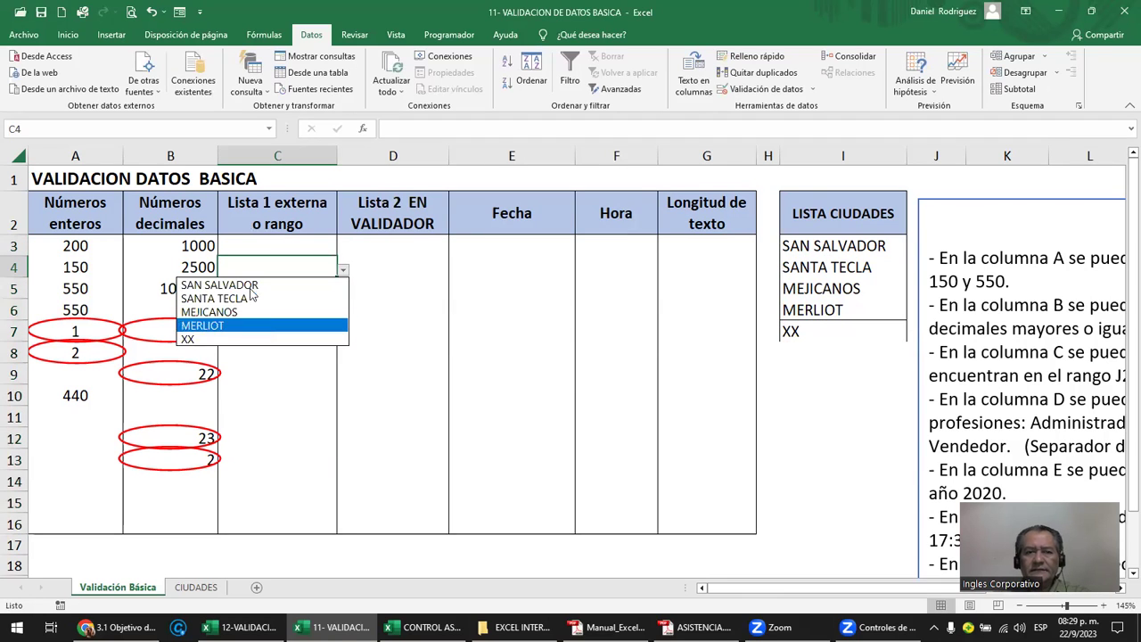
key("Escape")
left_click(368, 254)
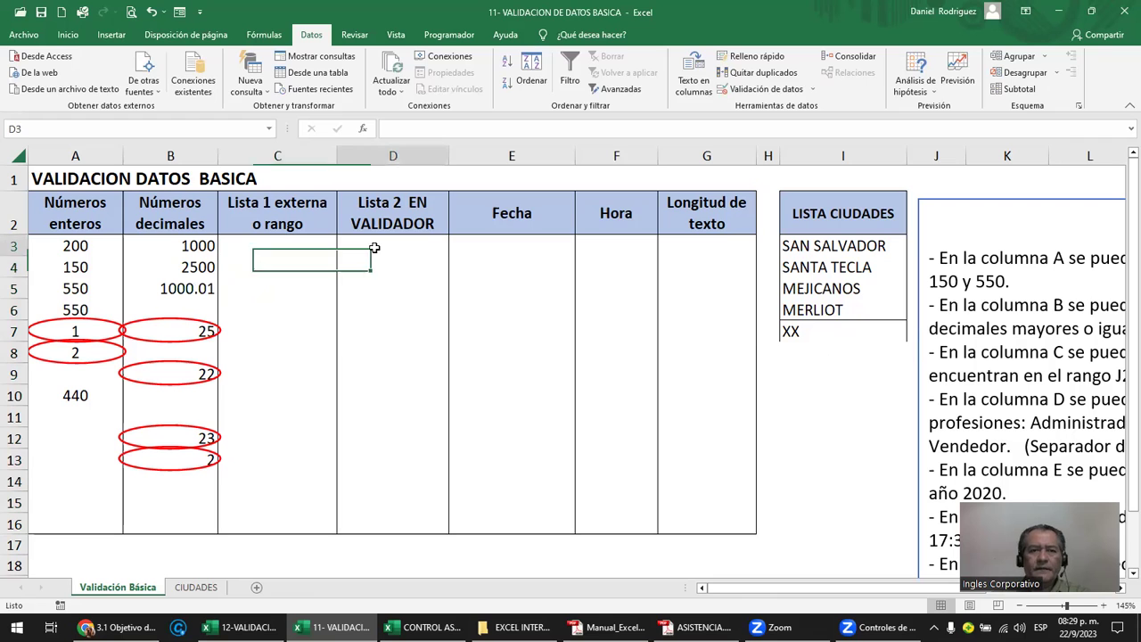
left_click(813, 360)
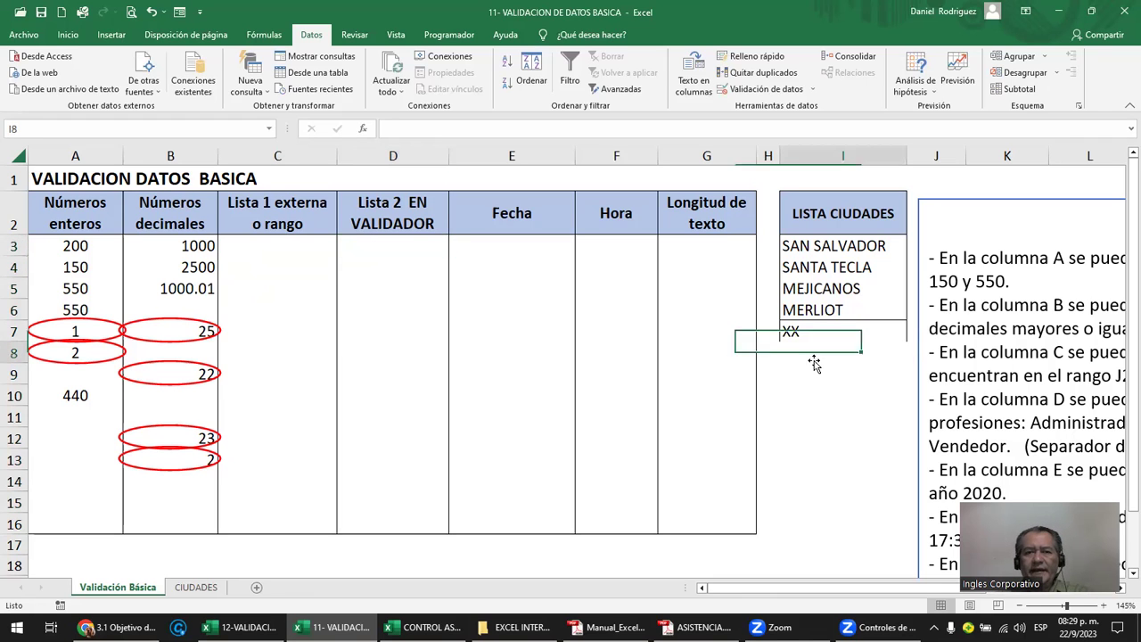
key("Right")
key("Right")
key("Right")
key("Right")
key("Right")
key("Right")
key("Right")
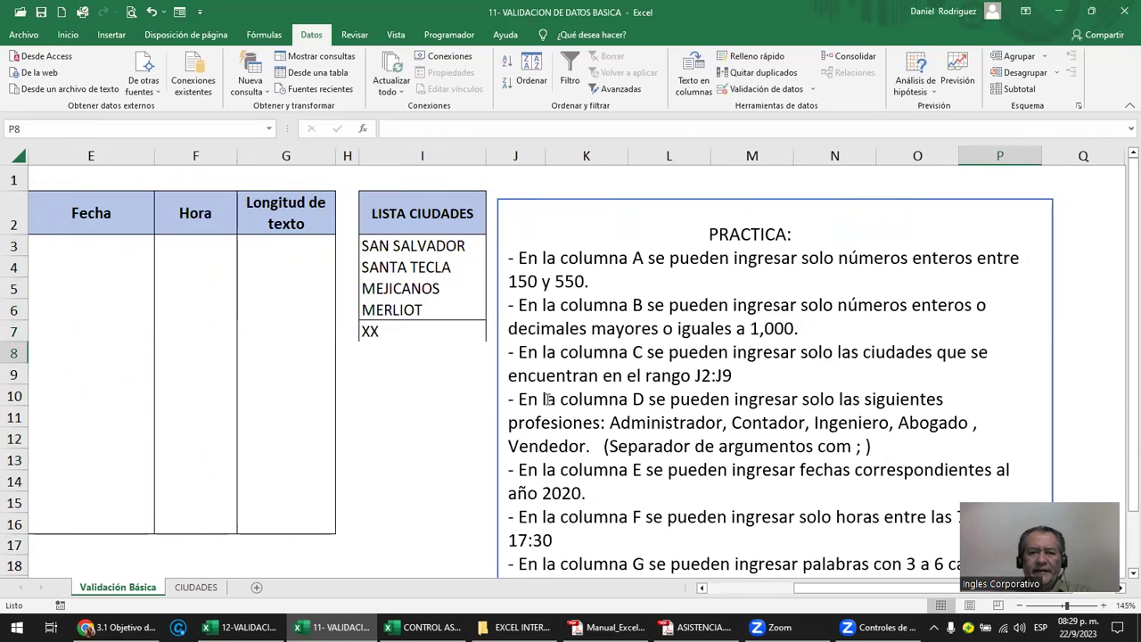
left_click(549, 399)
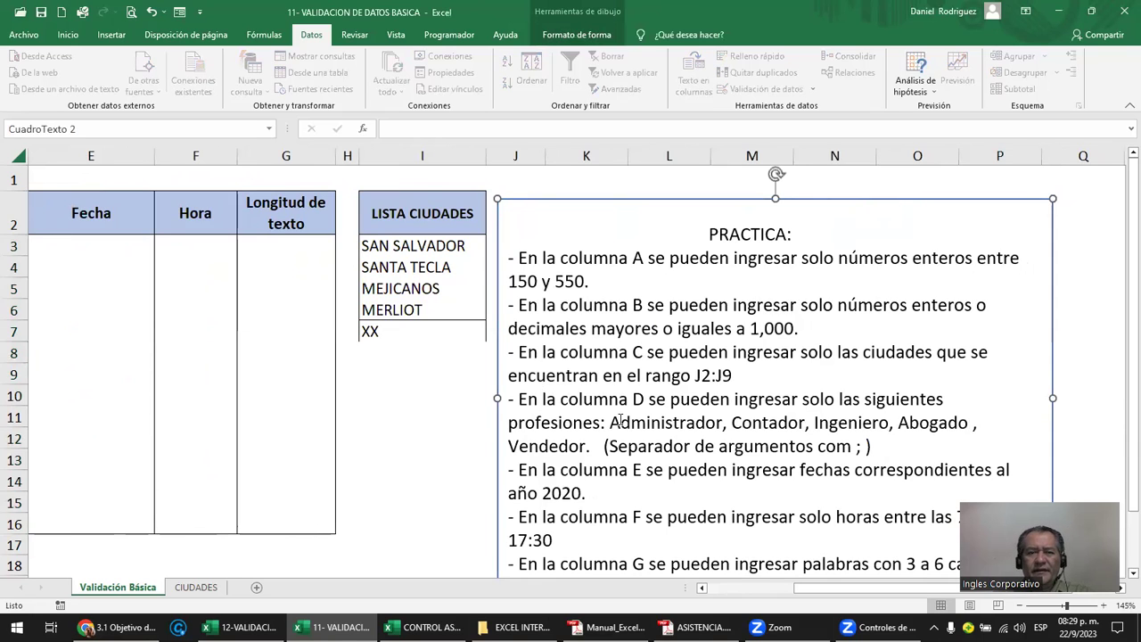
left_click(762, 422)
left_click(549, 446)
left_click(651, 423)
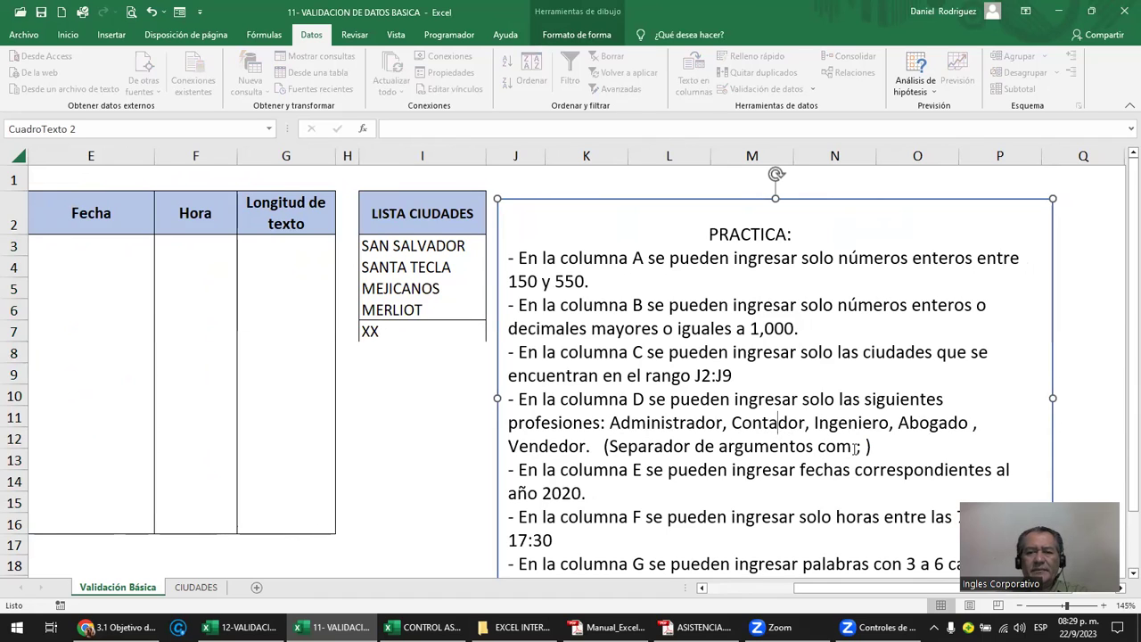
left_click(396, 374)
key("Left")
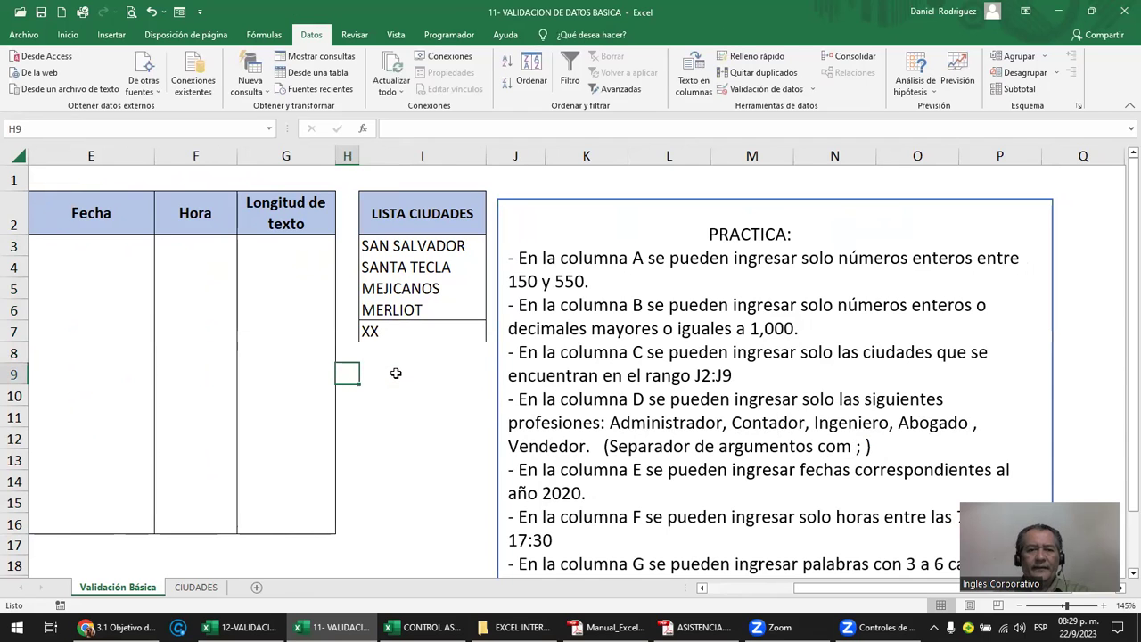
key("Home")
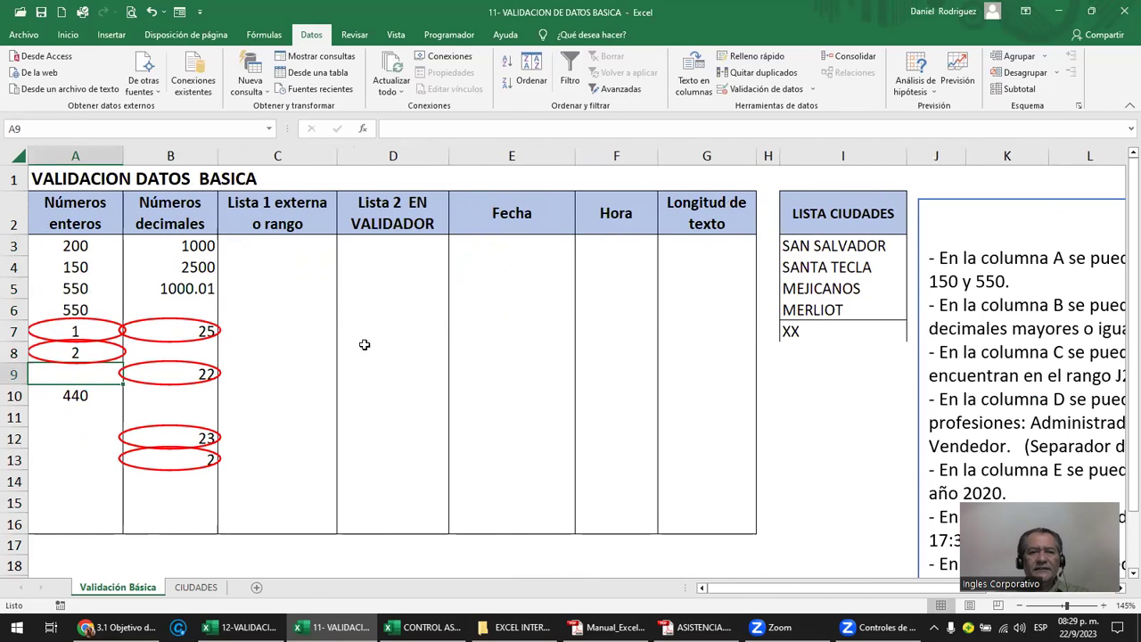
- Choose SANTA TECLA from the city dropdowns in C3 and C4
left_click(287, 252)
left_click(343, 250)
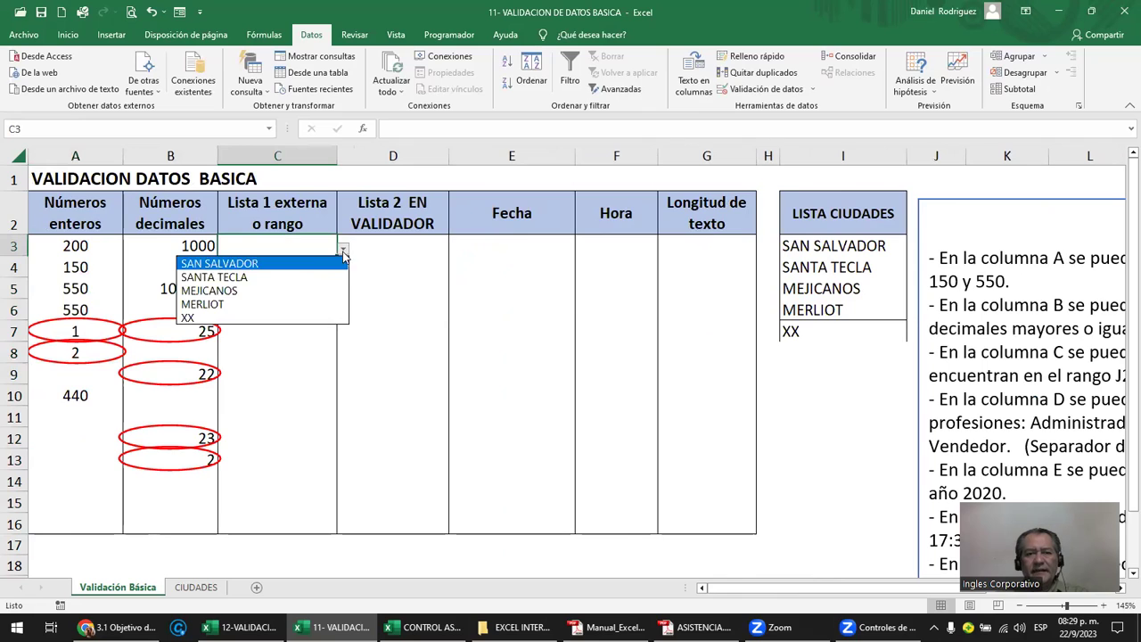
left_click(288, 277)
left_click(294, 311)
left_click(306, 270)
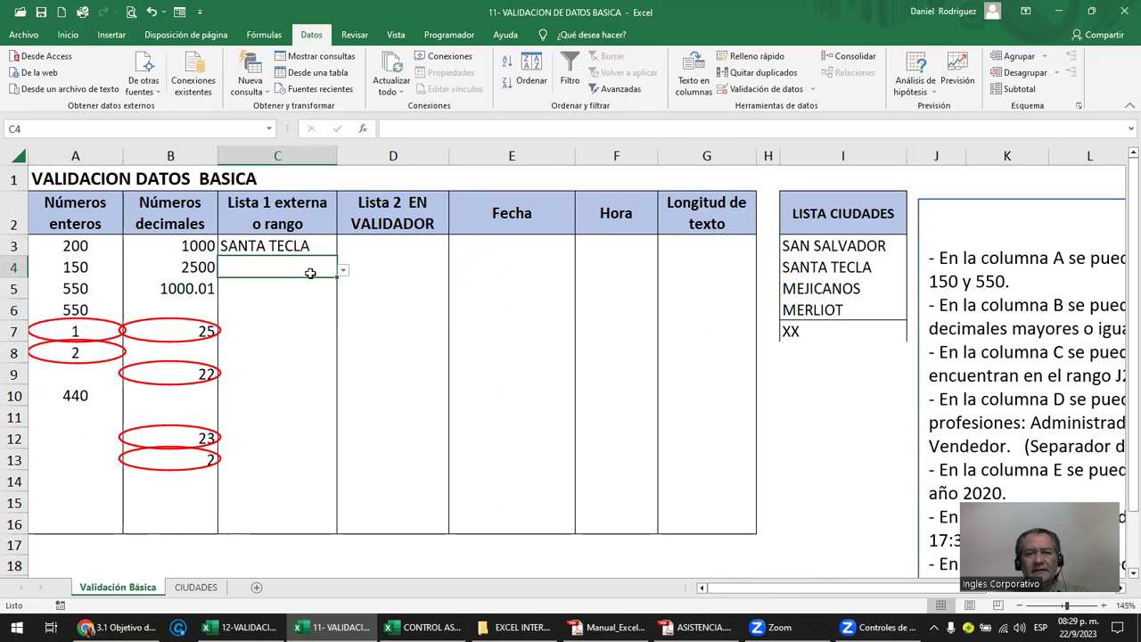
left_click(343, 271)
left_click(294, 298)
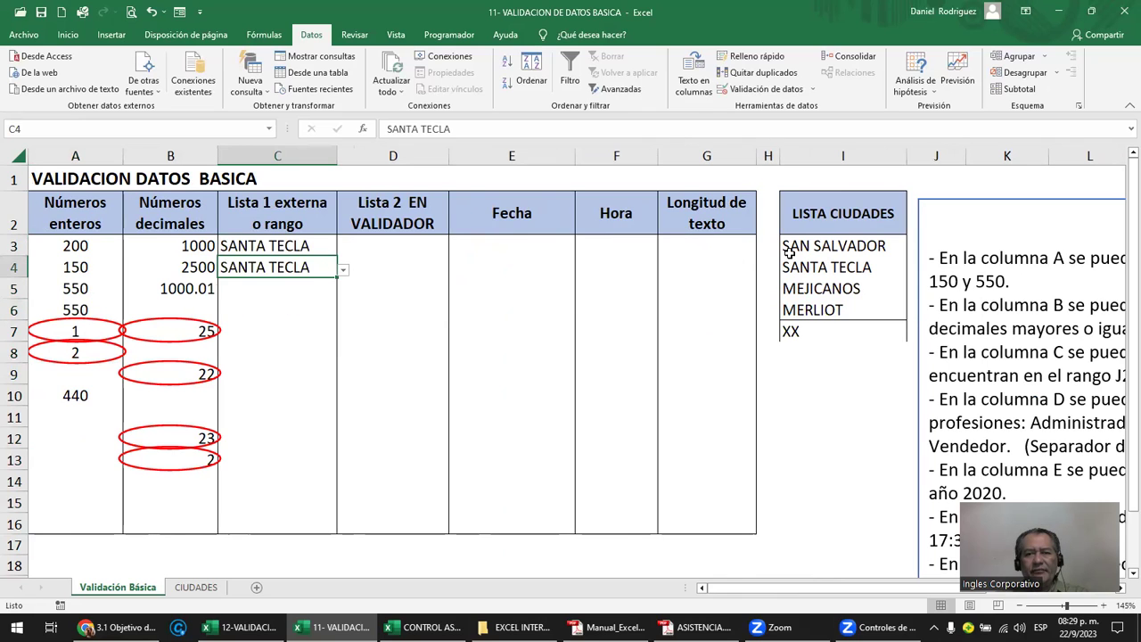
- Delete the city list I3:I7, confirm C5's dropdown is empty, then undo the deletion
left_click(829, 249)
left_click_drag(830, 256, 835, 325)
key("Delete")
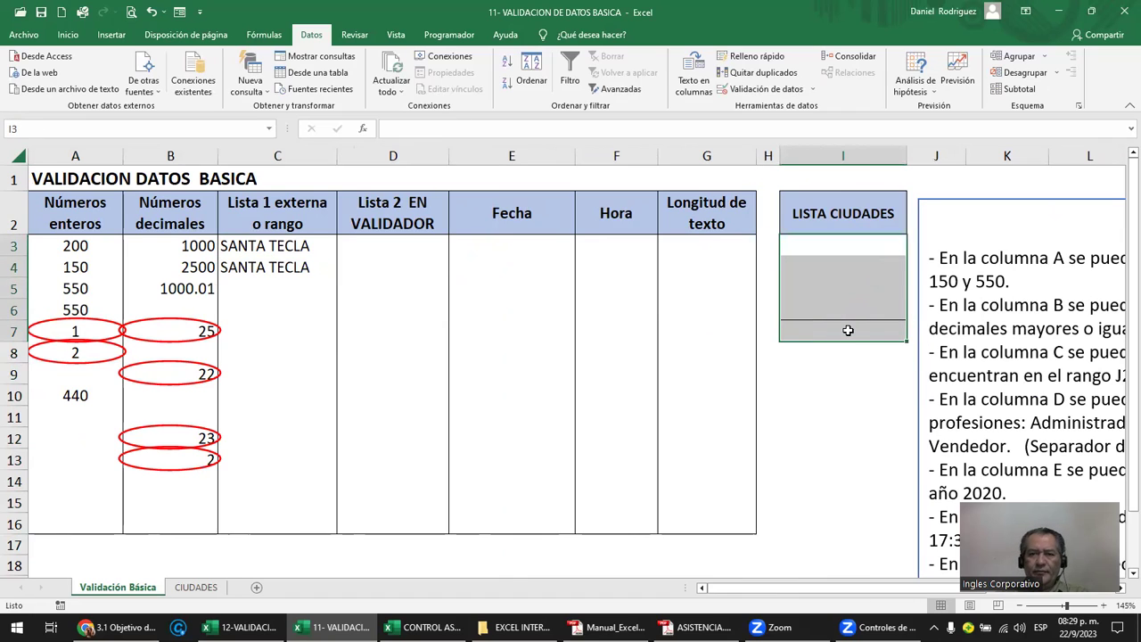
left_click(279, 290)
left_click(344, 292)
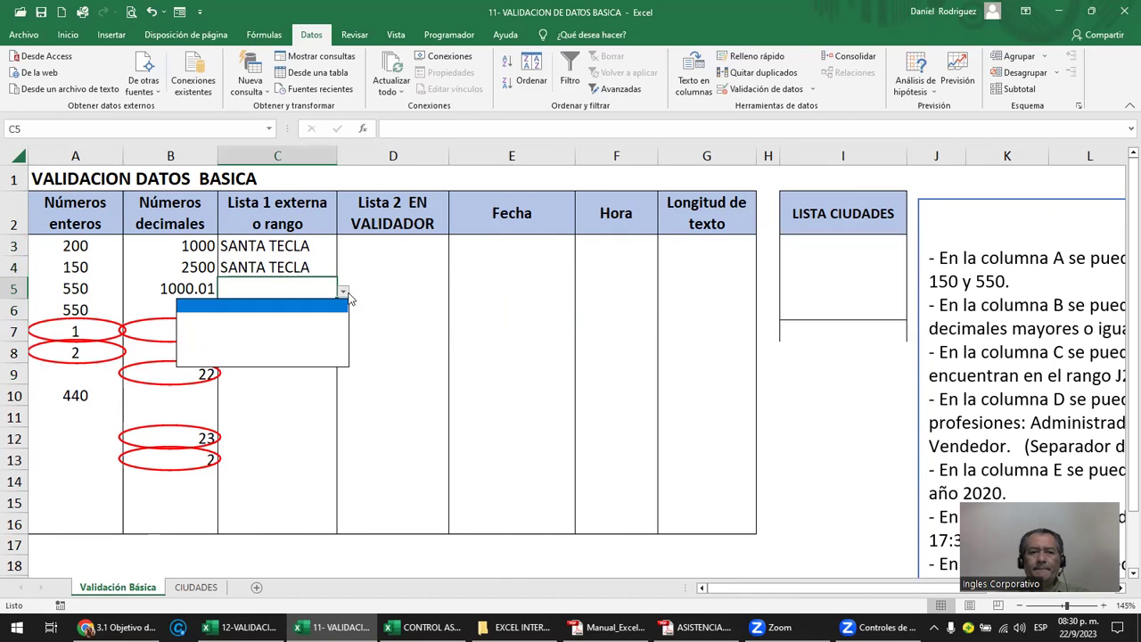
left_click(287, 345)
key("ctrl+z")
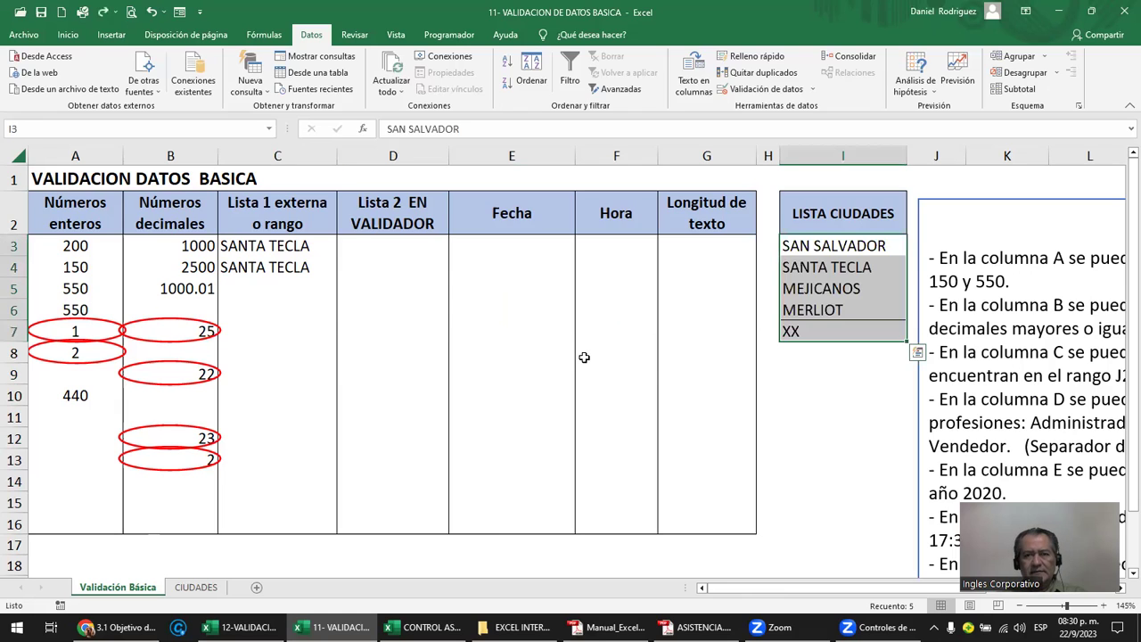
left_click(879, 417)
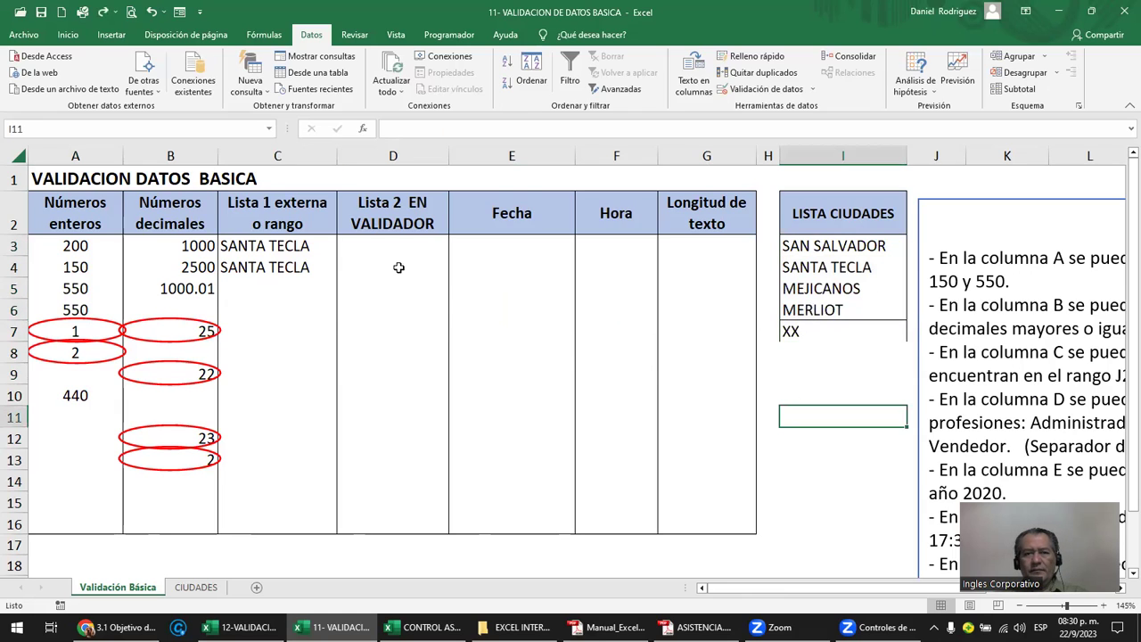
- Rename SANTA TECLA in I4 to DDD and pick DDD from C6's dropdown
left_click(821, 274)
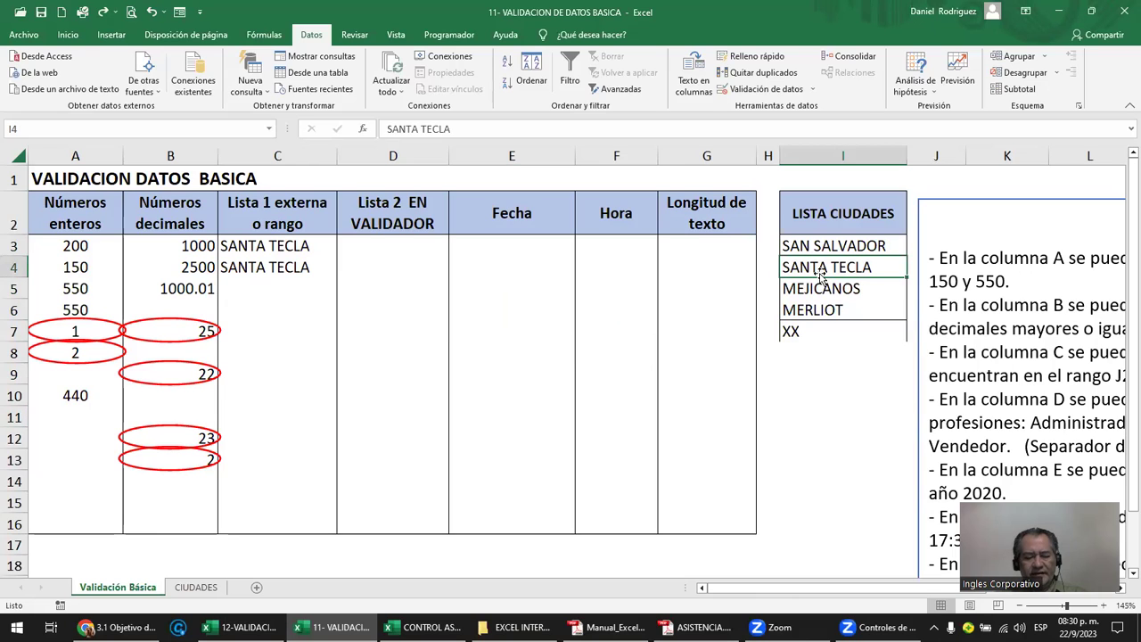
type("DDD")
left_click(820, 379)
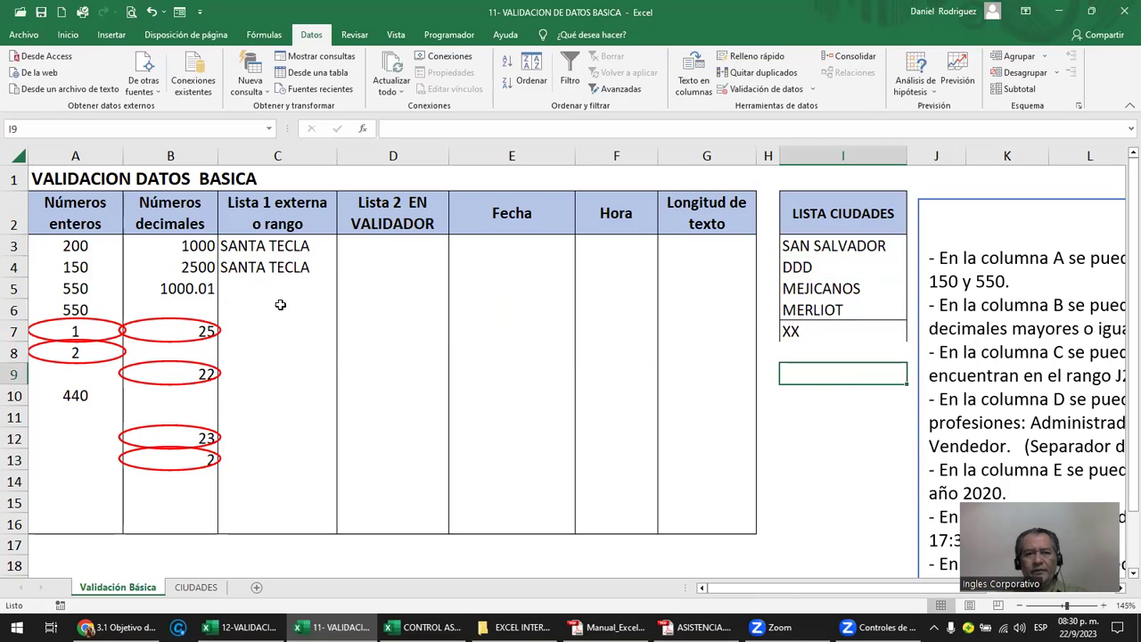
left_click(281, 268)
left_click(290, 303)
left_click(343, 314)
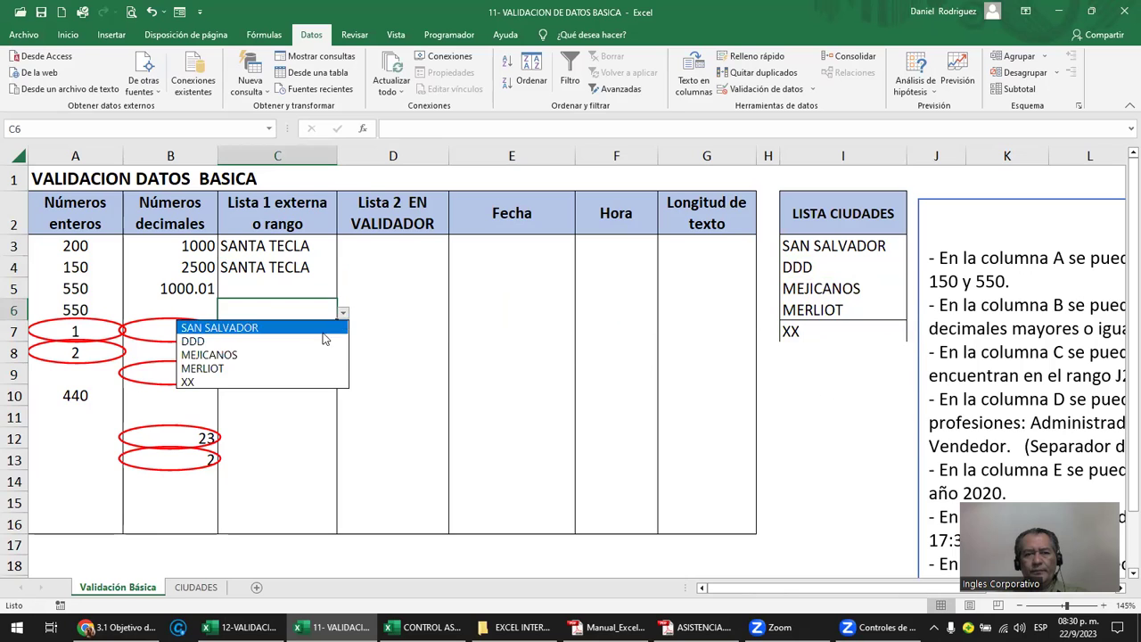
left_click(314, 341)
left_click(314, 371)
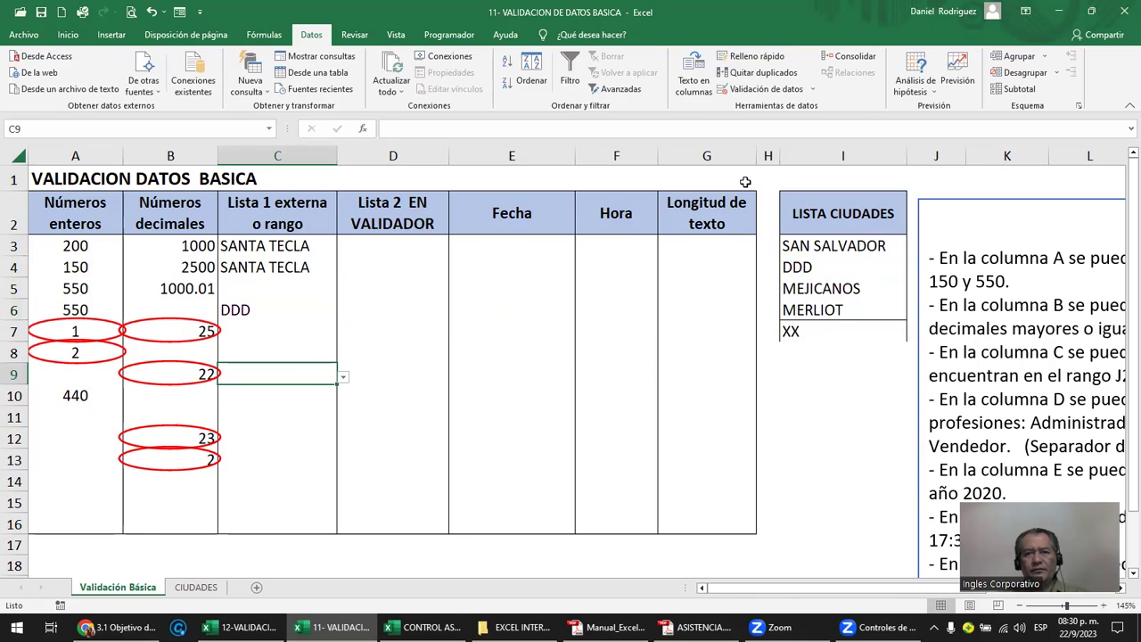
left_click(767, 89)
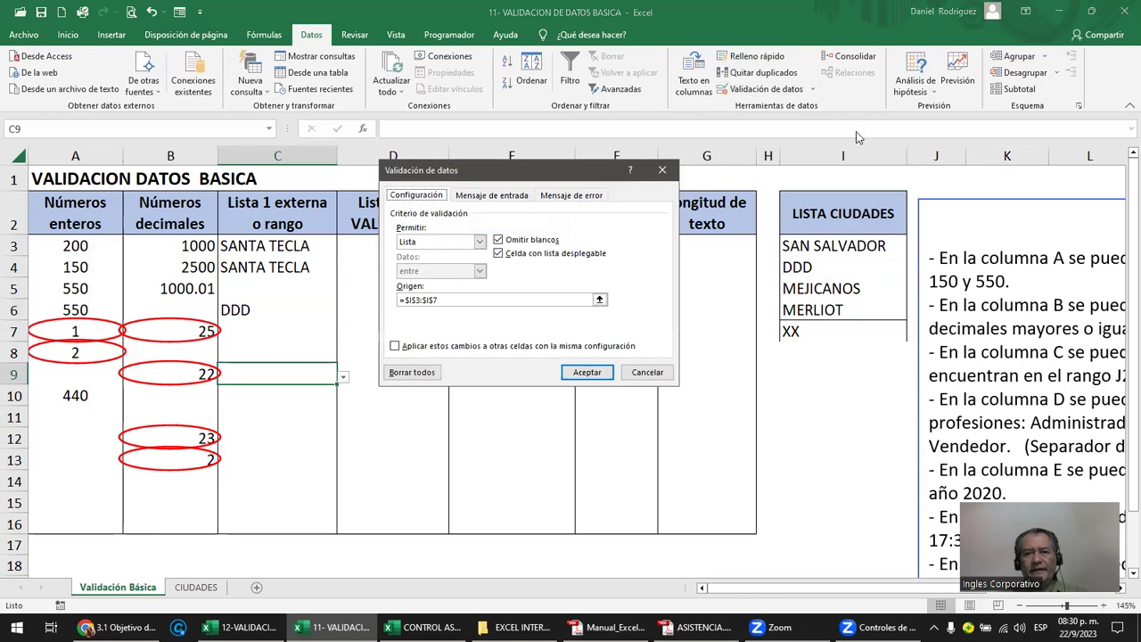
- Use Circle Invalid Data to flag the SANTA TECLA entries in C3 and C4
key("Escape")
left_click(812, 89)
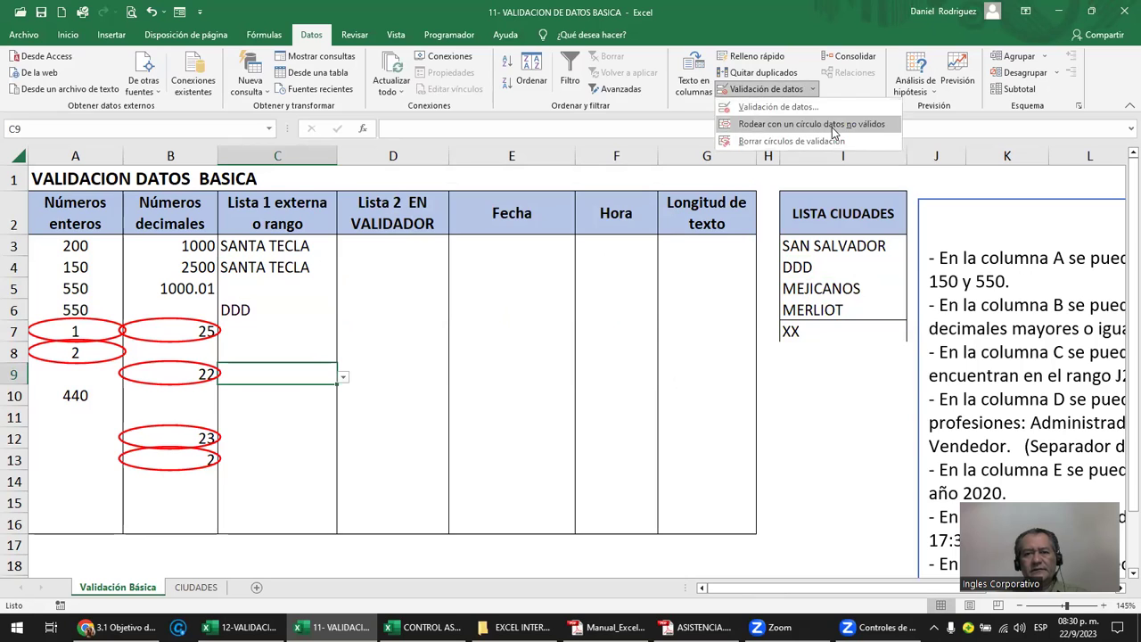
left_click(802, 120)
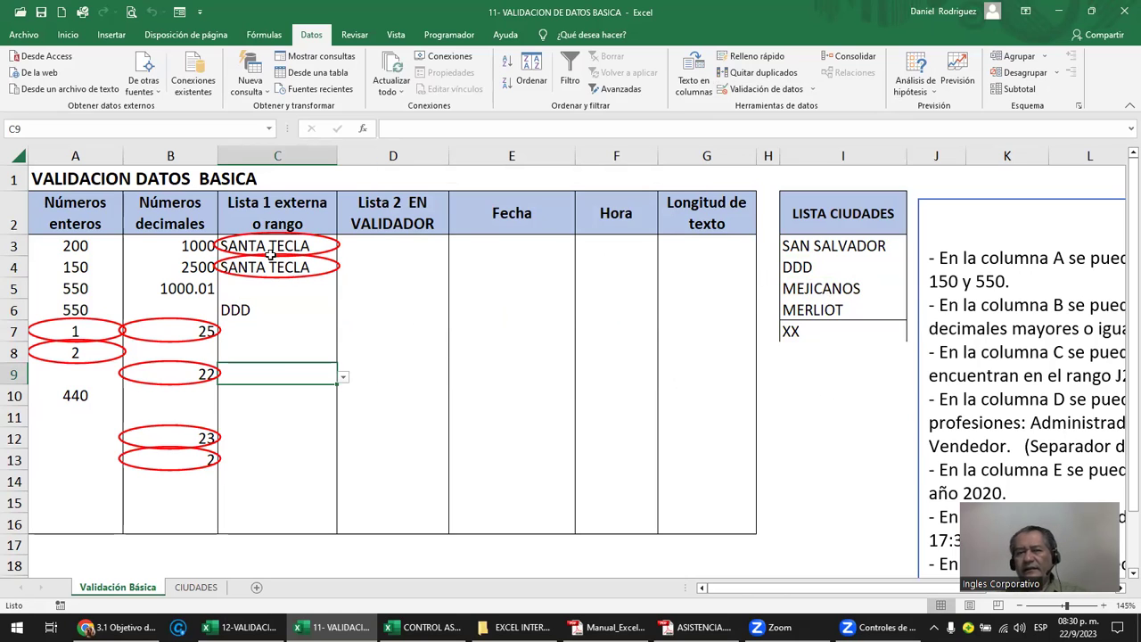
left_click(397, 246)
- Widen column D and give D3:D16 a List rule with source CONTADOR;VENDEDOR;GERENTE
left_click_drag(412, 245, 427, 524)
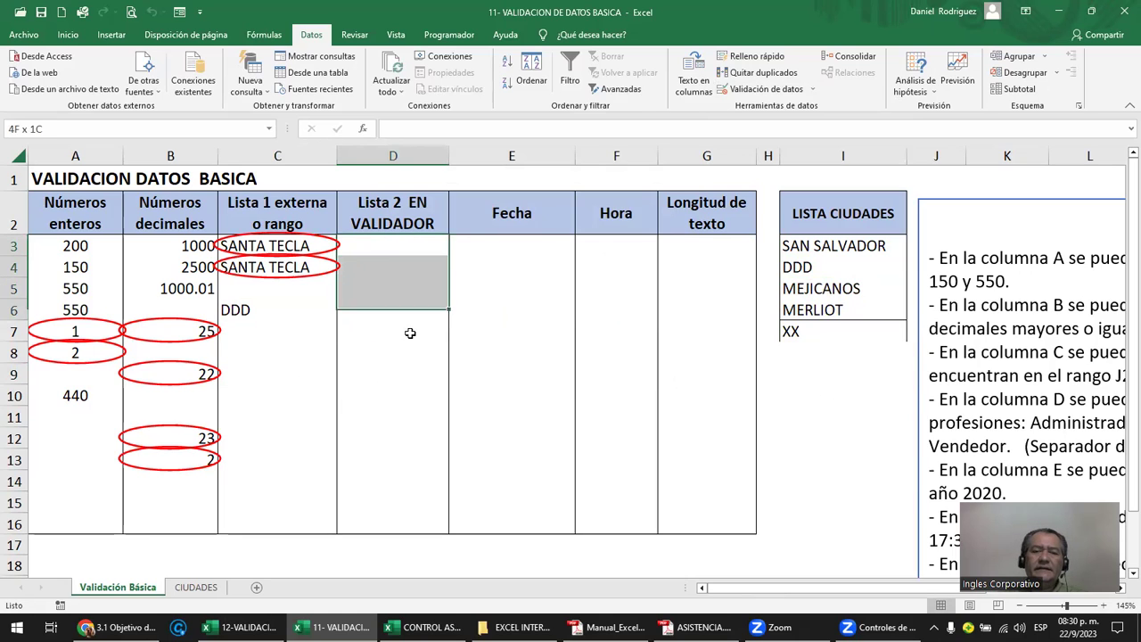
left_click_drag(449, 156, 467, 156)
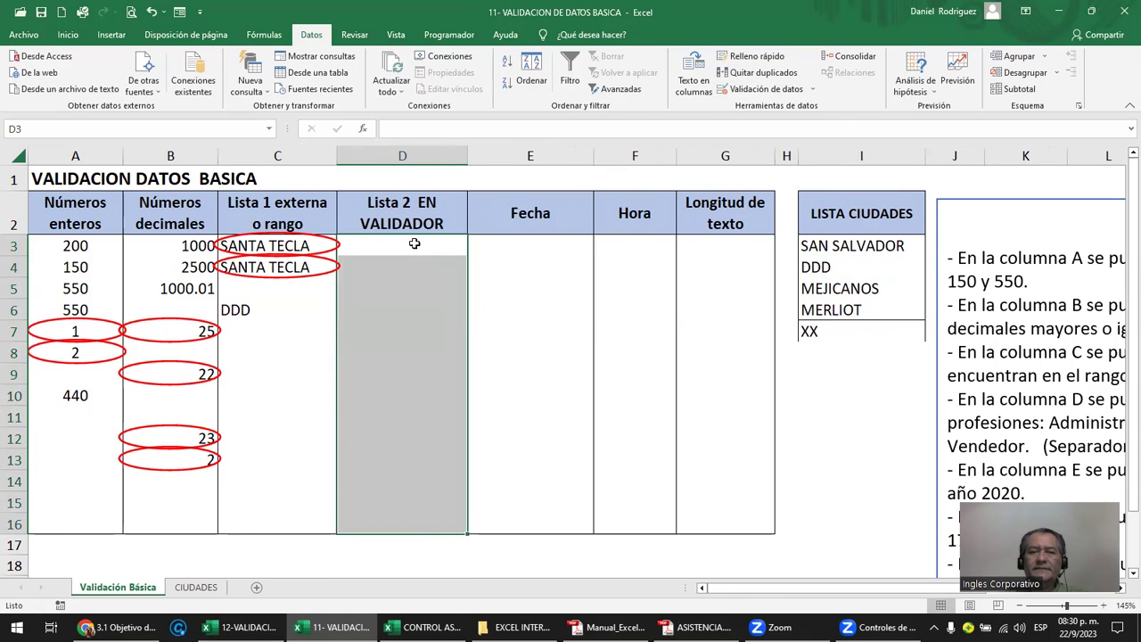
left_click(796, 90)
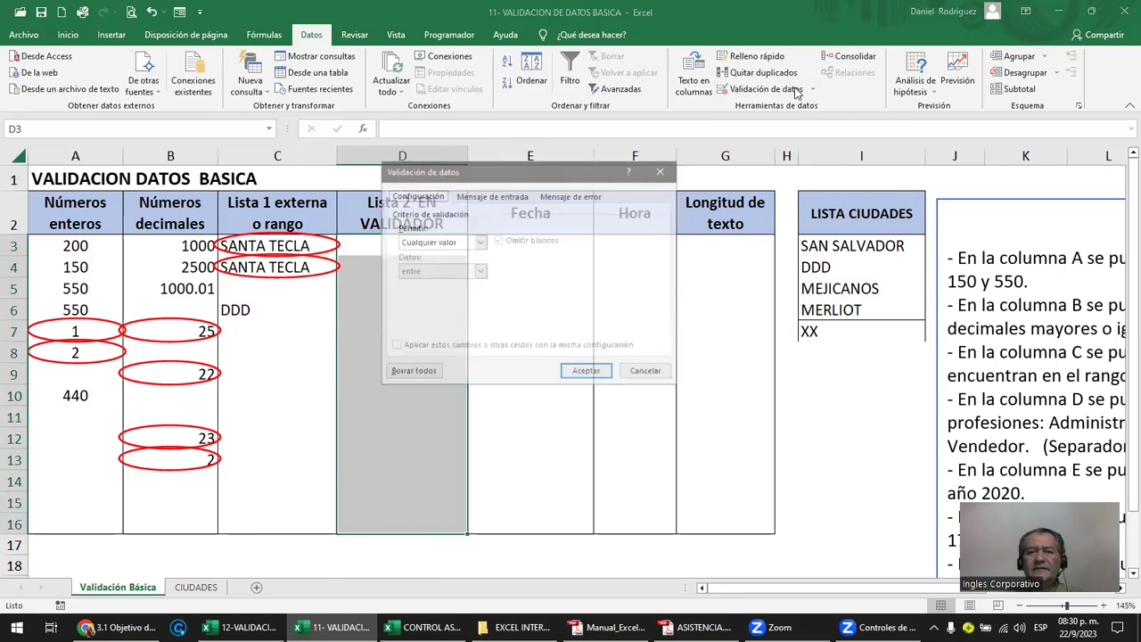
left_click(479, 241)
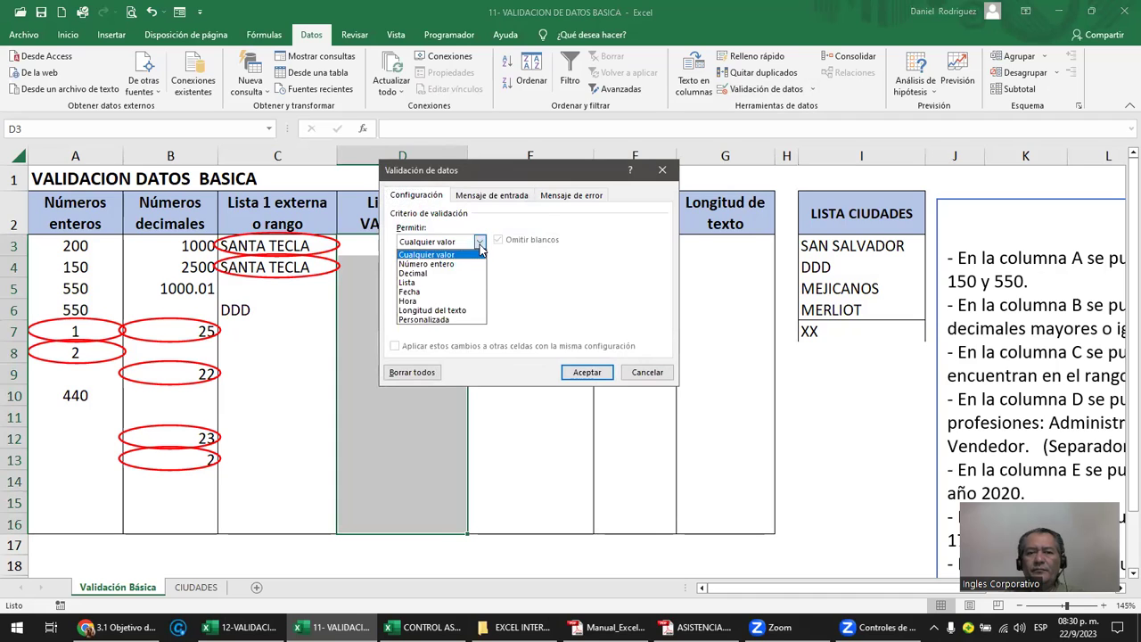
left_click(427, 283)
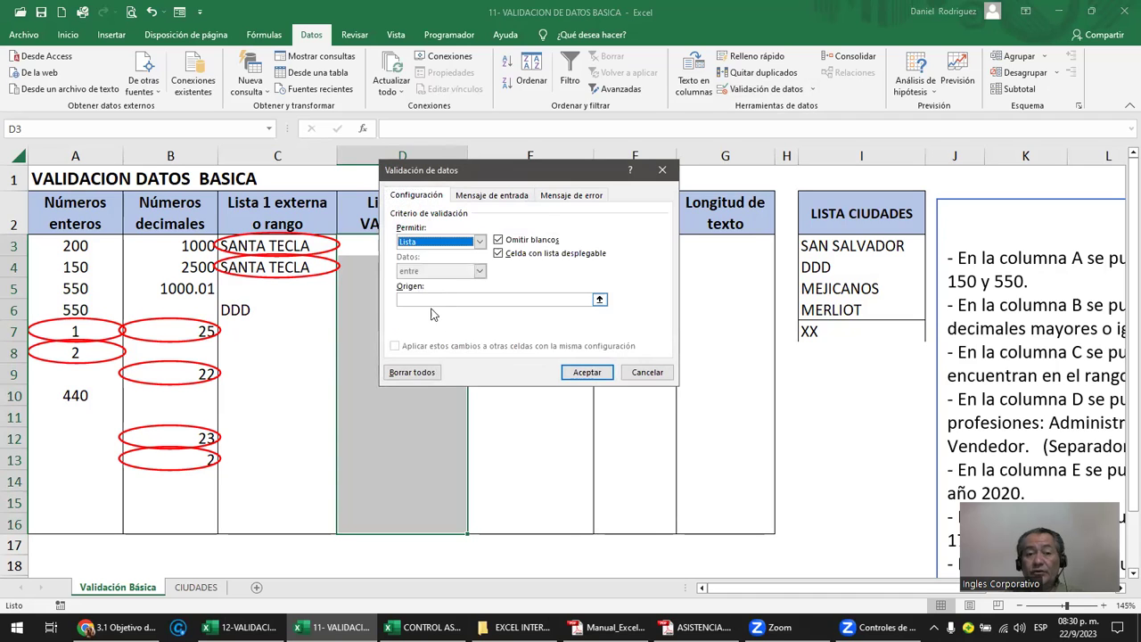
left_click(419, 299)
type("CONTADOR;VENDEDOR;GERENTE")
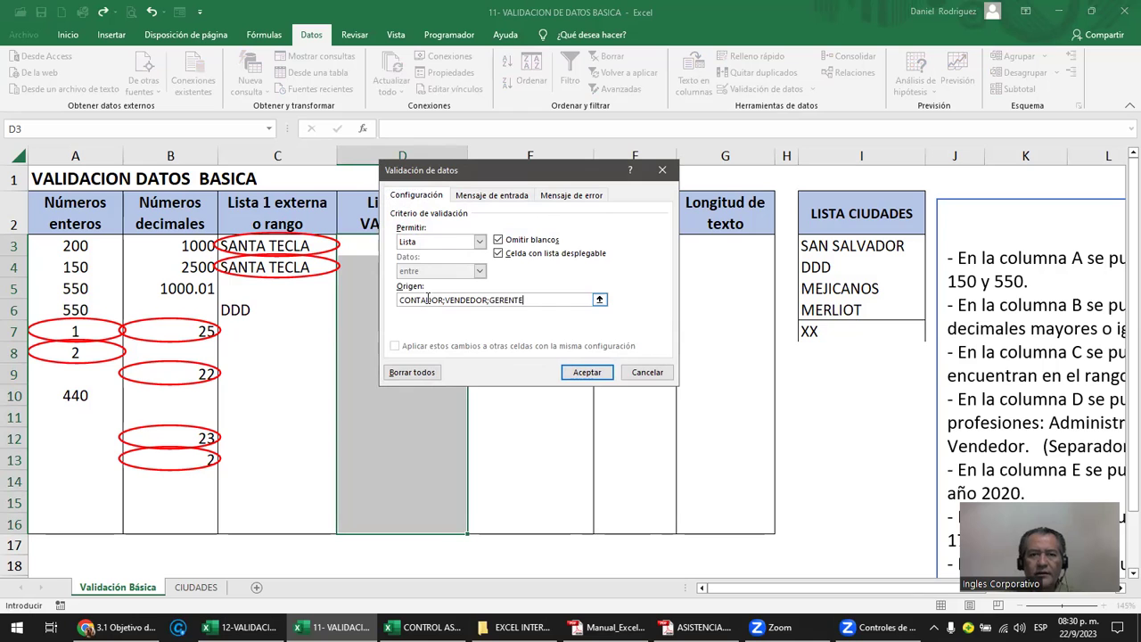
left_click(587, 372)
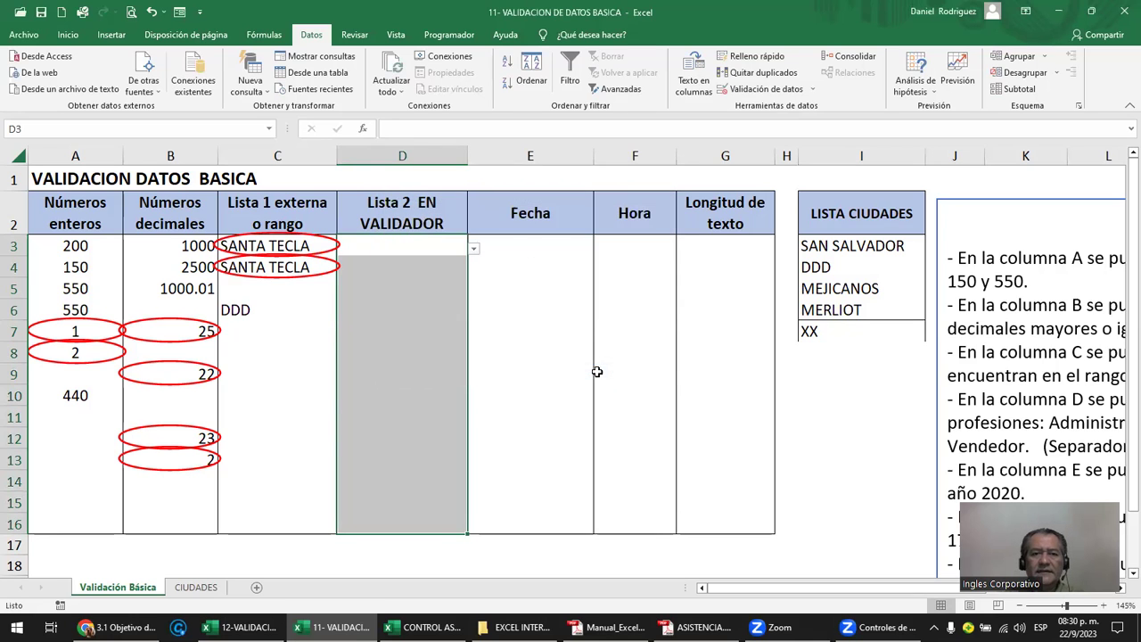
left_click(512, 305)
- Pick VENDEDOR in D3, GERENTE in D4 and CONTADOR in D5 from the professions dropdowns
left_click(428, 249)
left_click(476, 252)
left_click(448, 258)
left_click(473, 248)
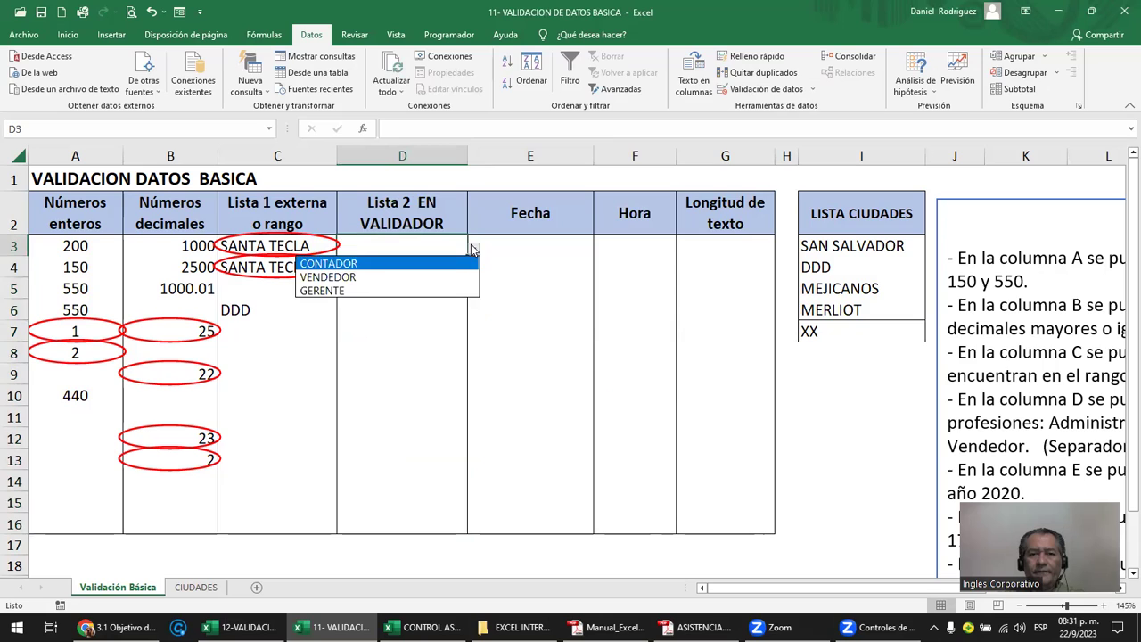
left_click(362, 279)
left_click(406, 268)
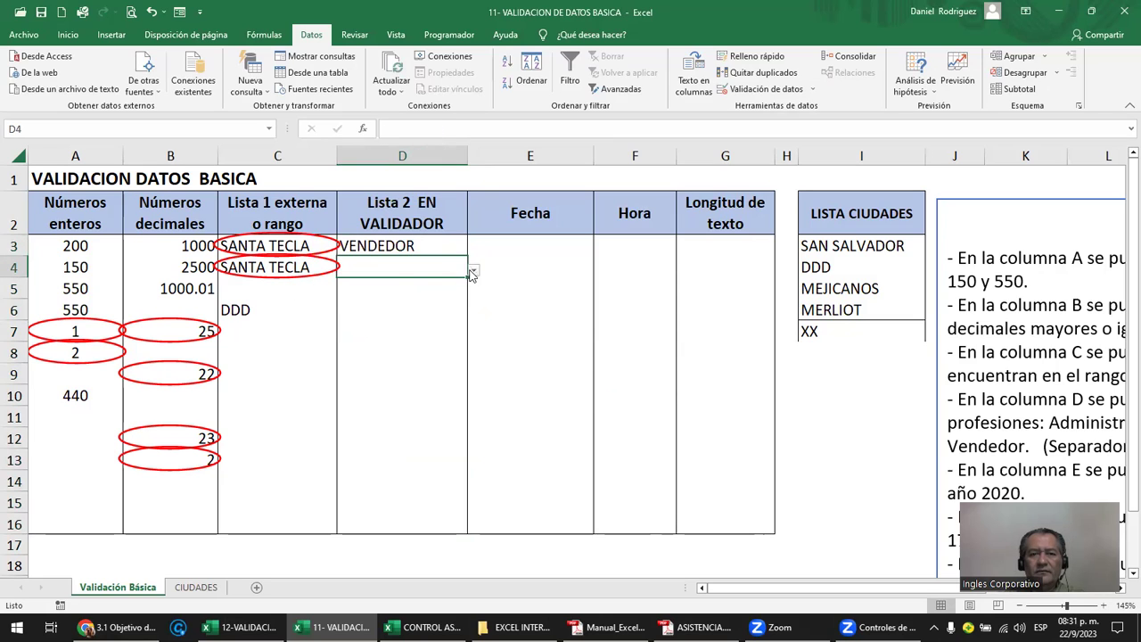
left_click(473, 270)
left_click(417, 311)
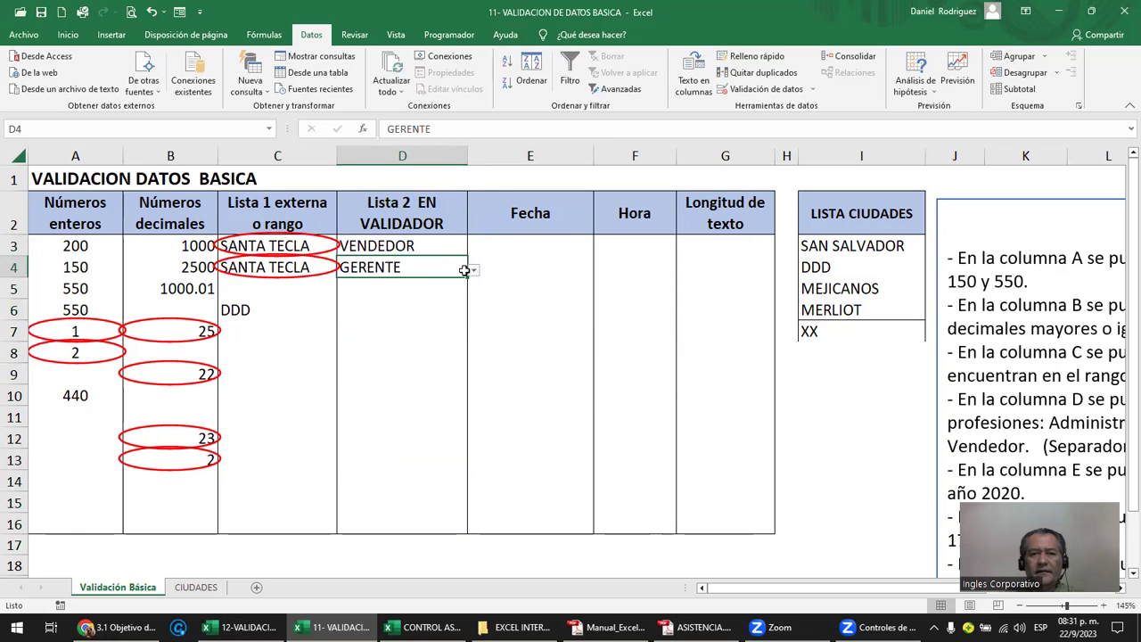
left_click(435, 294)
left_click(473, 291)
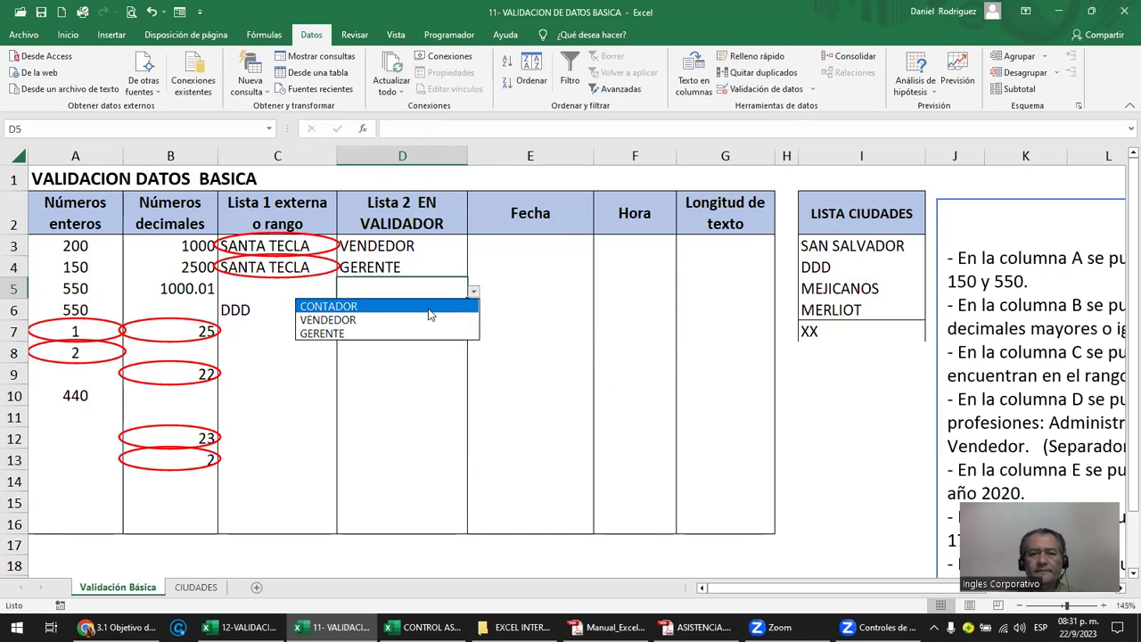
left_click(386, 306)
left_click(389, 315)
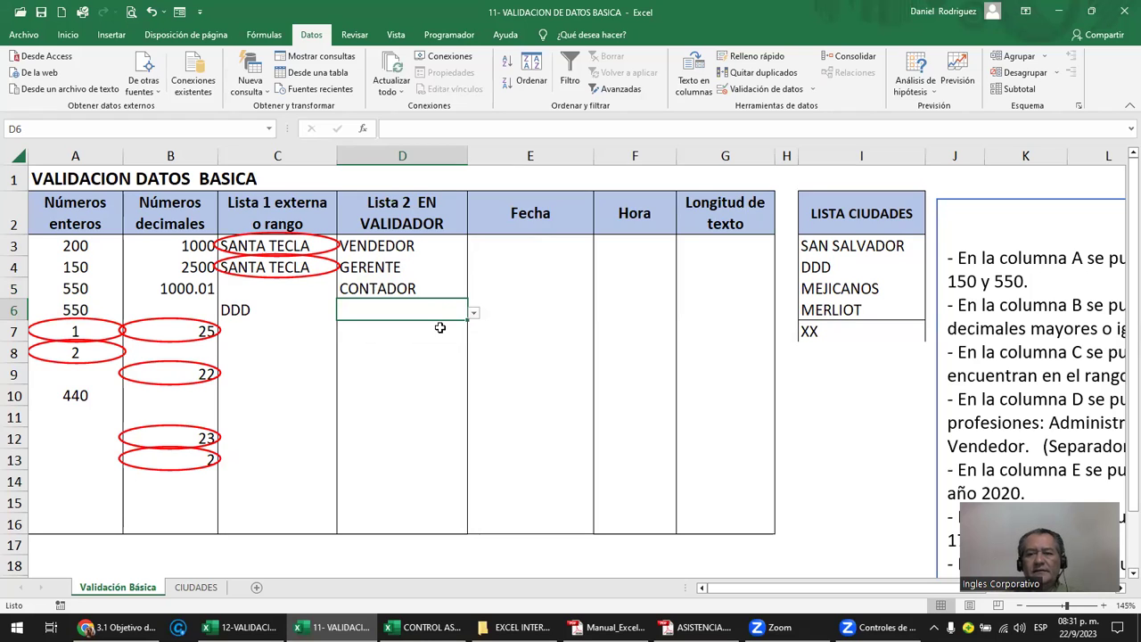
- Review the list source in D5's validation settings and cancel without changes
left_click(397, 254)
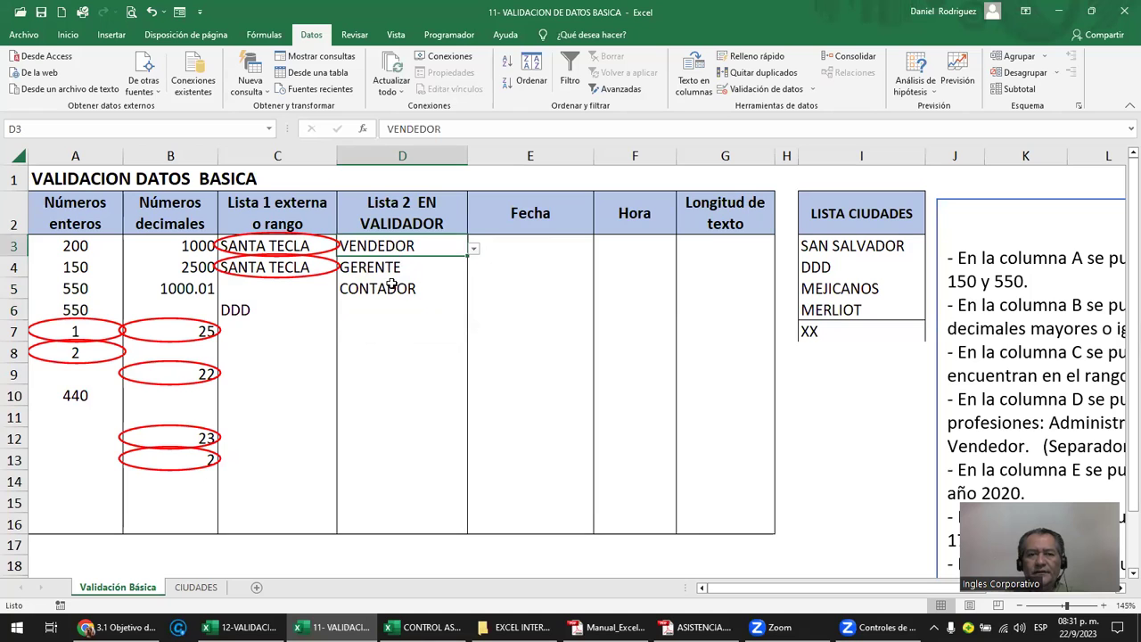
left_click(391, 285)
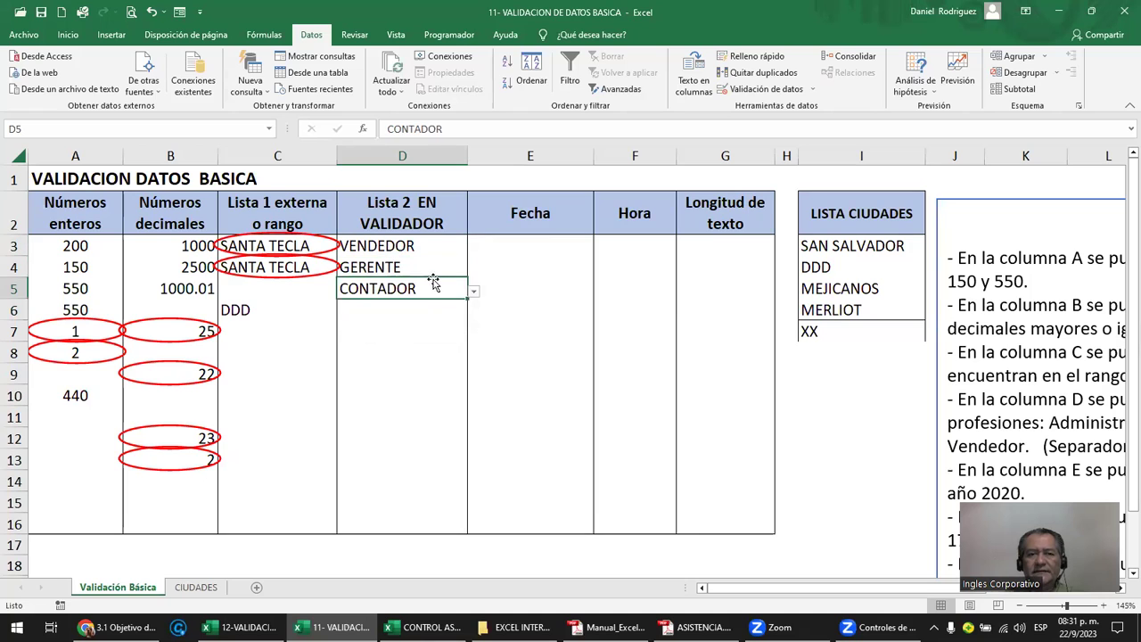
left_click(767, 90)
left_click_drag(535, 299, 345, 300)
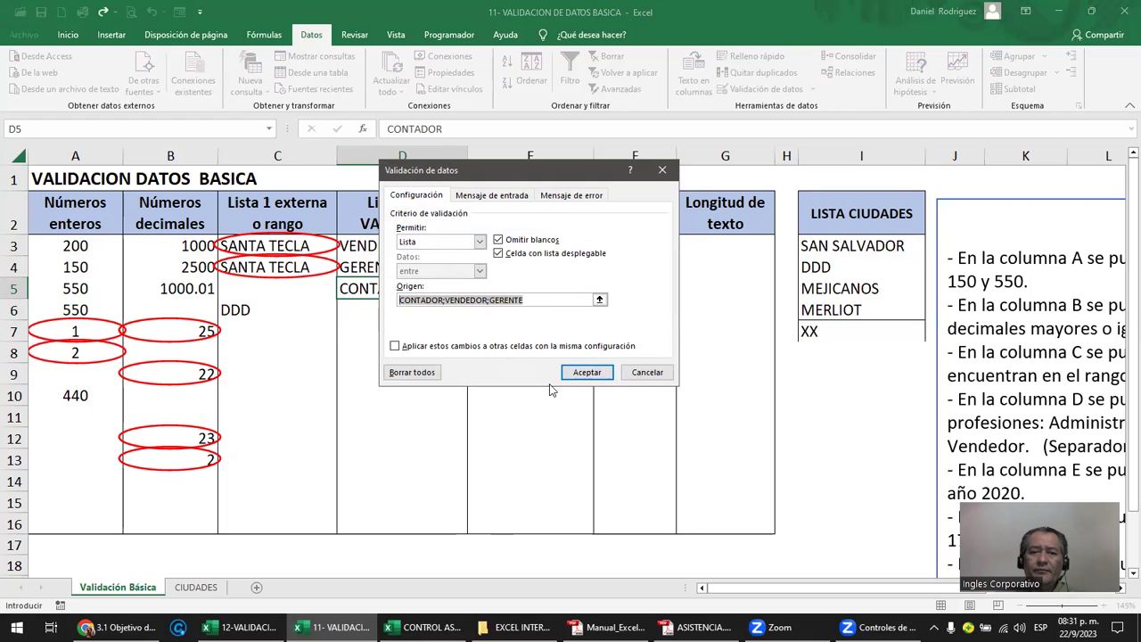
left_click(659, 372)
left_click(528, 254)
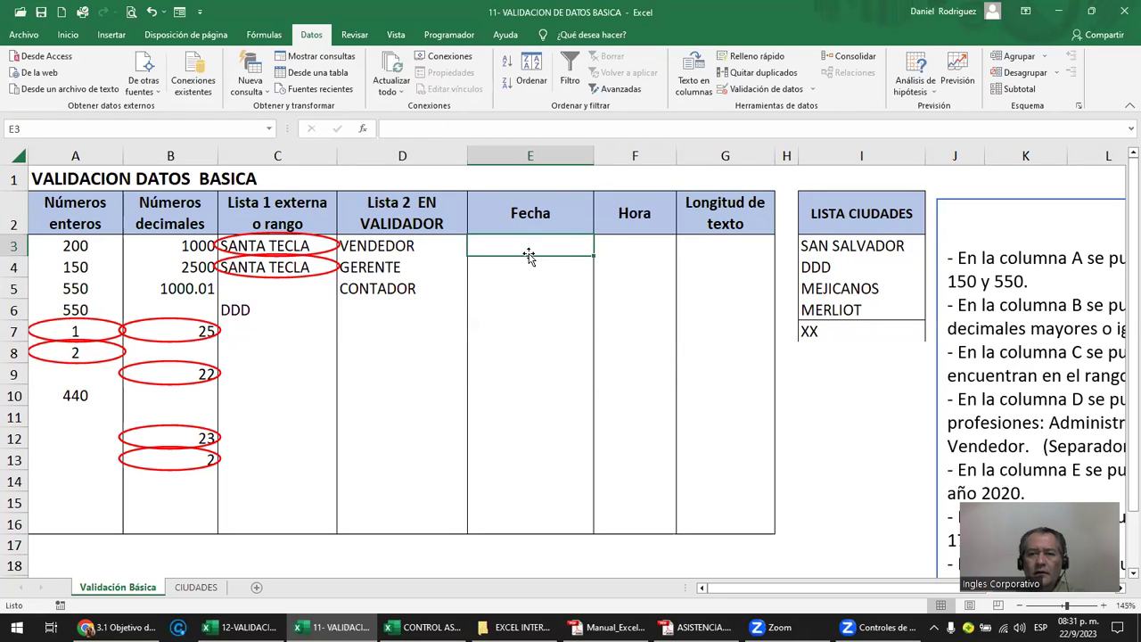
- Scroll to the PRACTICA notes and highlight the 2020 date requirement for column E
left_click(830, 397)
key("Right")
key("Right")
key("Right")
key("Right")
key("Right")
key("Right")
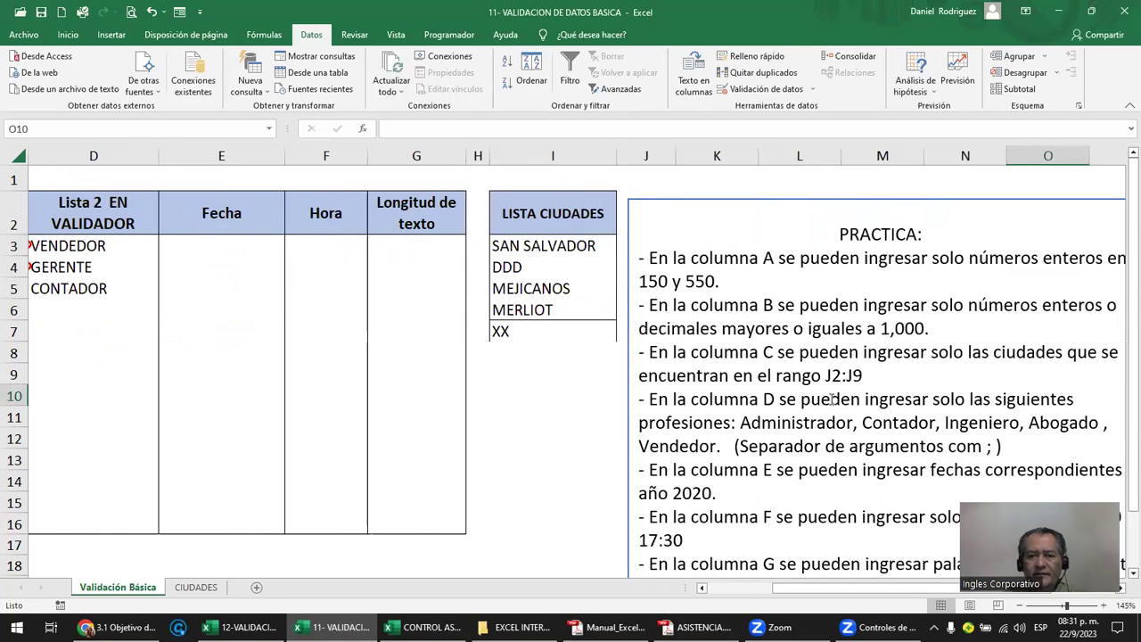
key("Right")
key("Right")
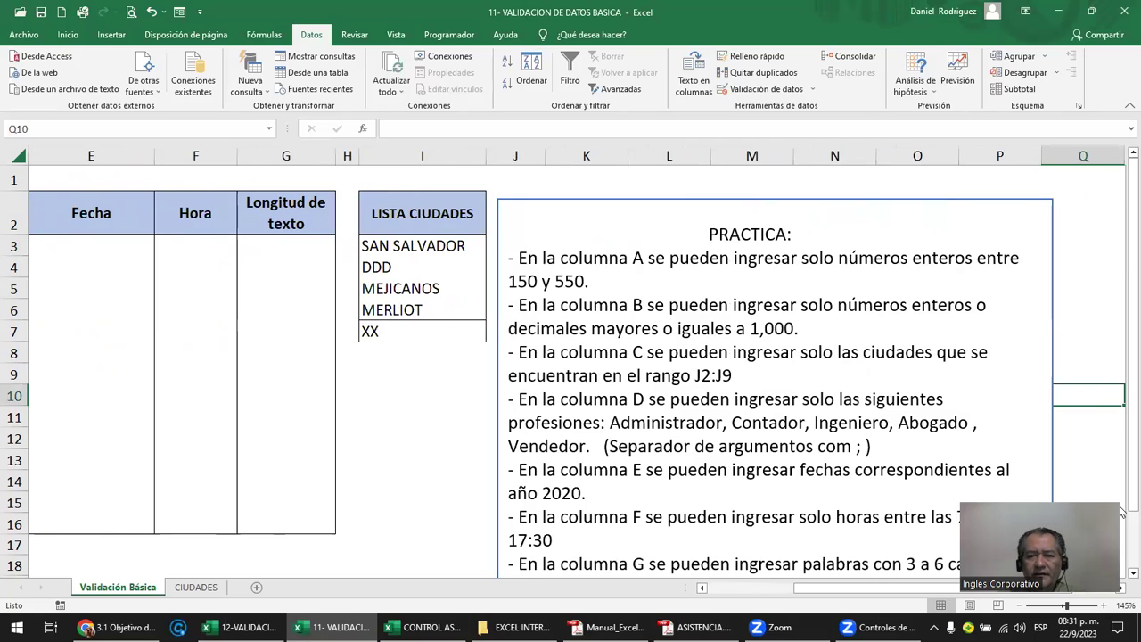
left_click(633, 470)
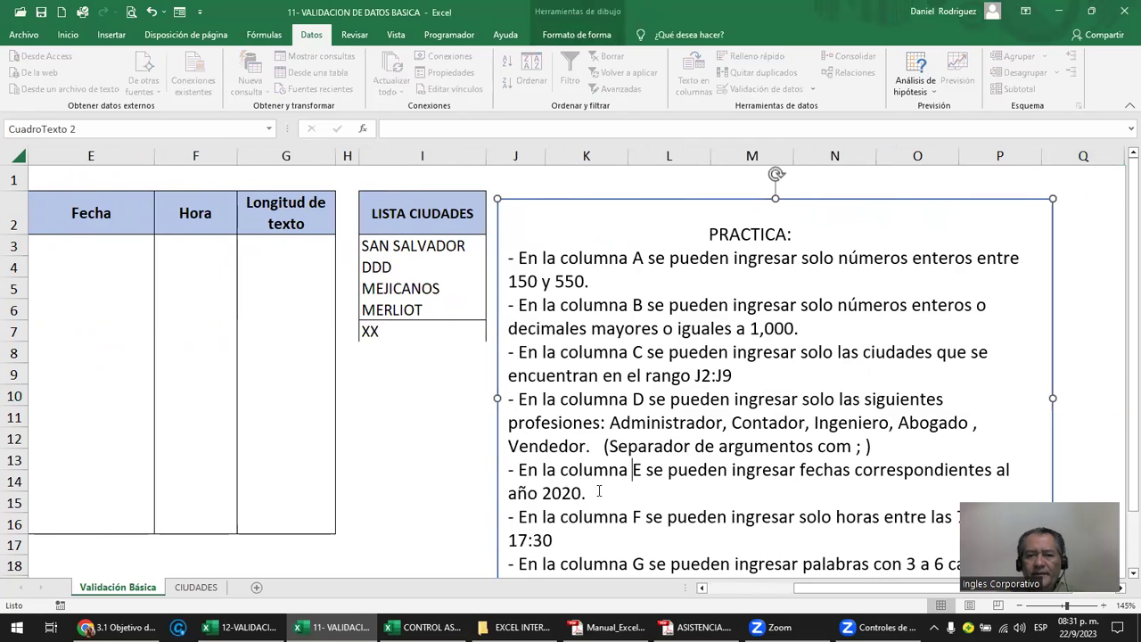
left_click_drag(588, 492, 543, 493)
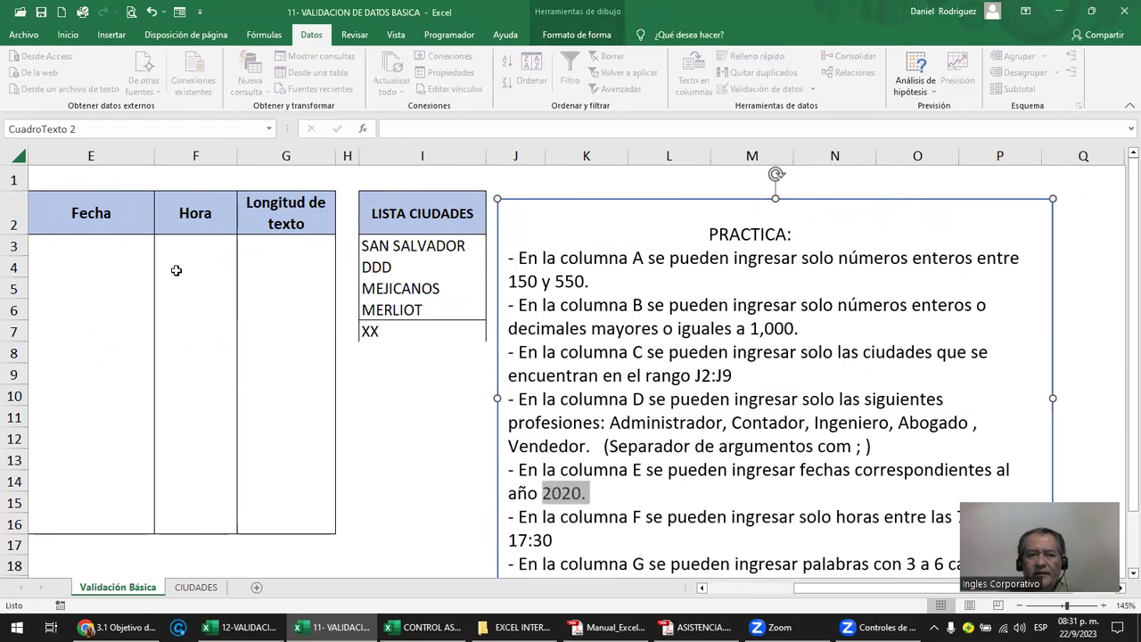
- Select the Fecha cells E3 through E16
left_click(113, 241)
scroll(114, 241, "left", 2)
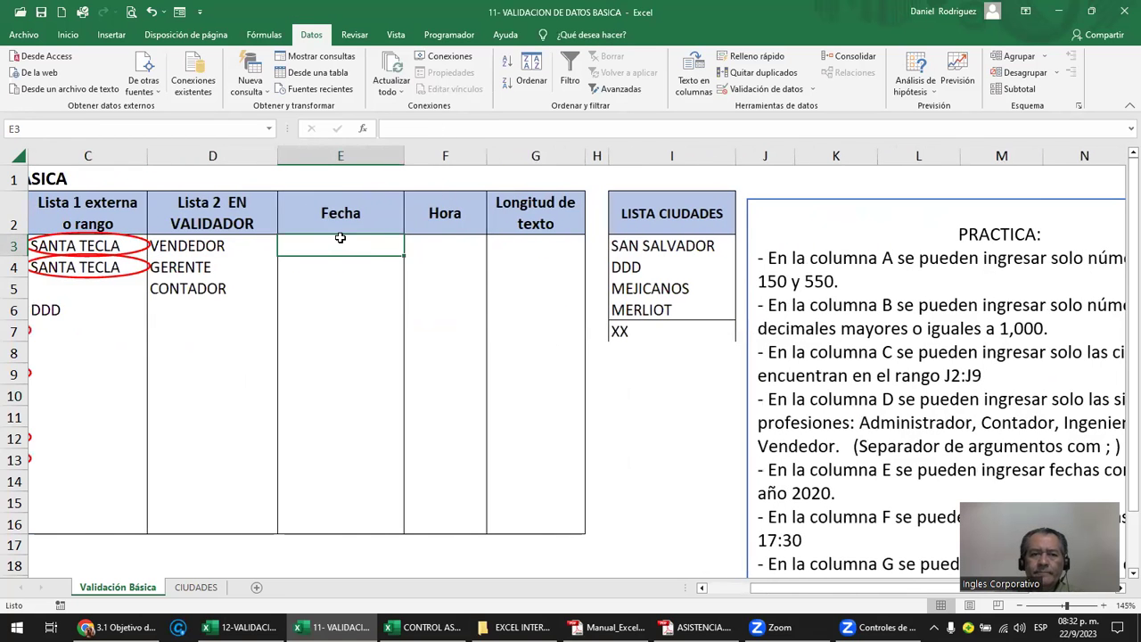
left_click_drag(340, 237, 344, 523)
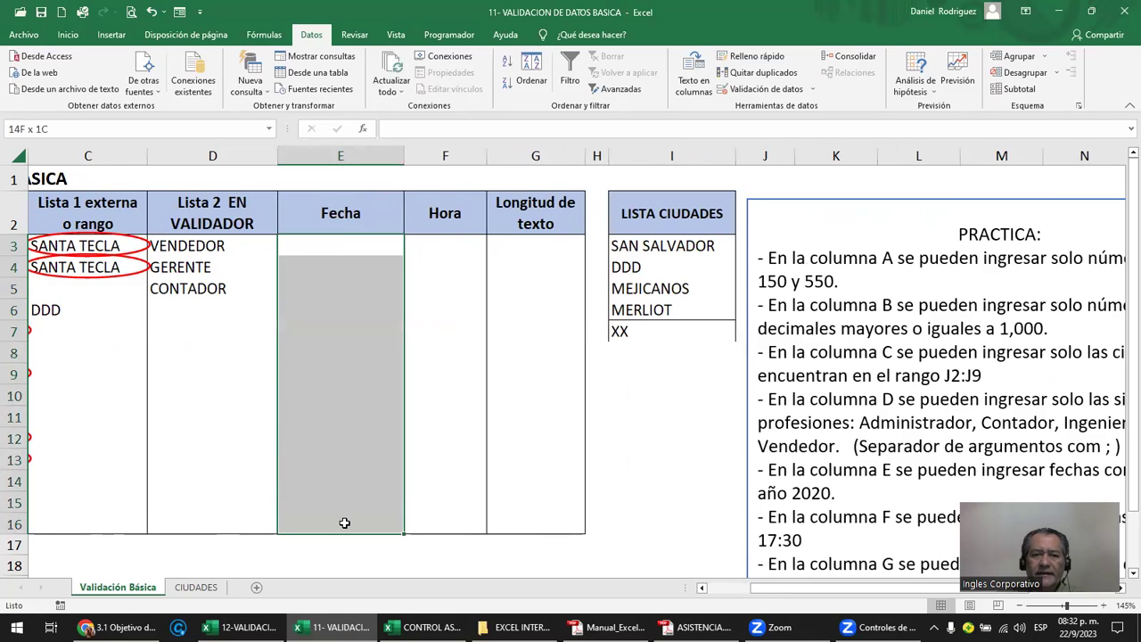
- Set the validation to allow Dates with the 'between' comparison
left_click(784, 91)
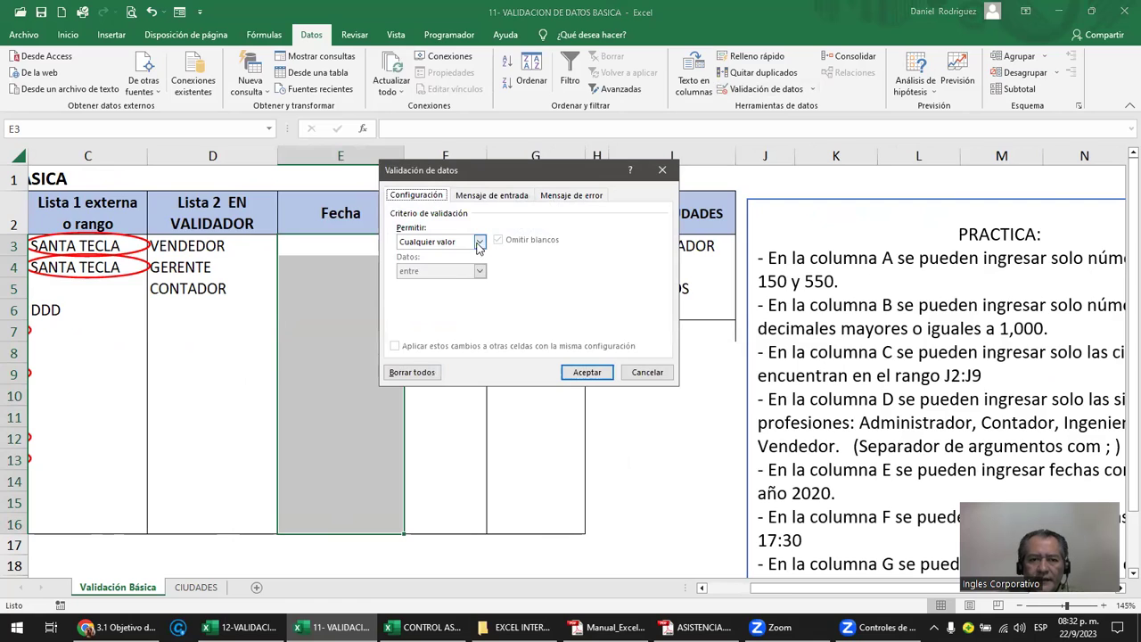
left_click(479, 242)
left_click(421, 294)
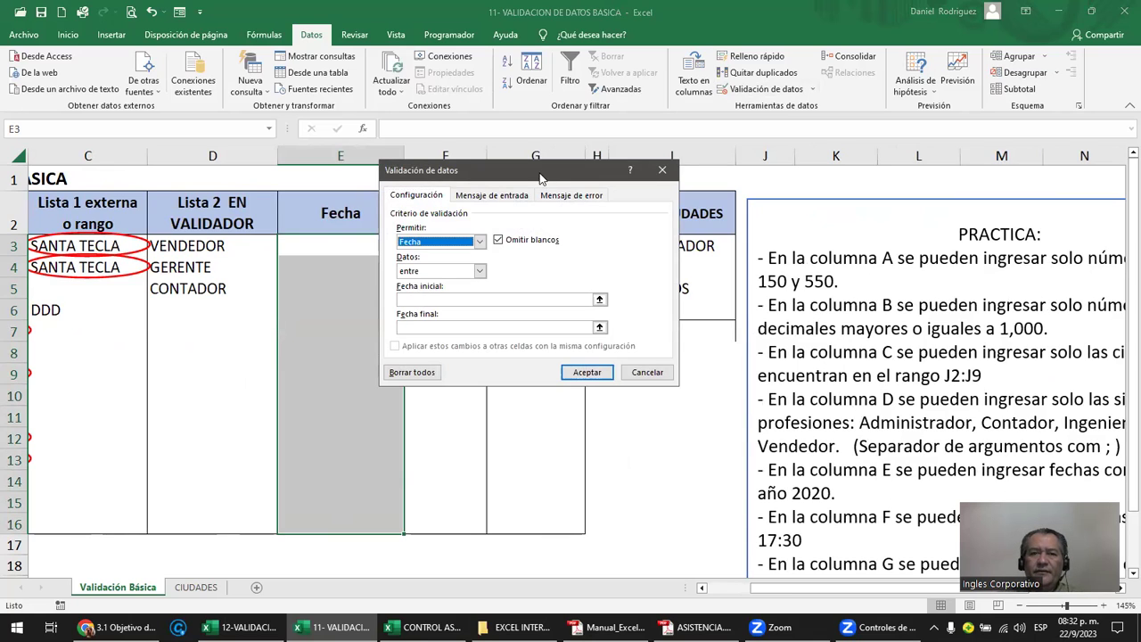
left_click_drag(540, 176, 646, 170)
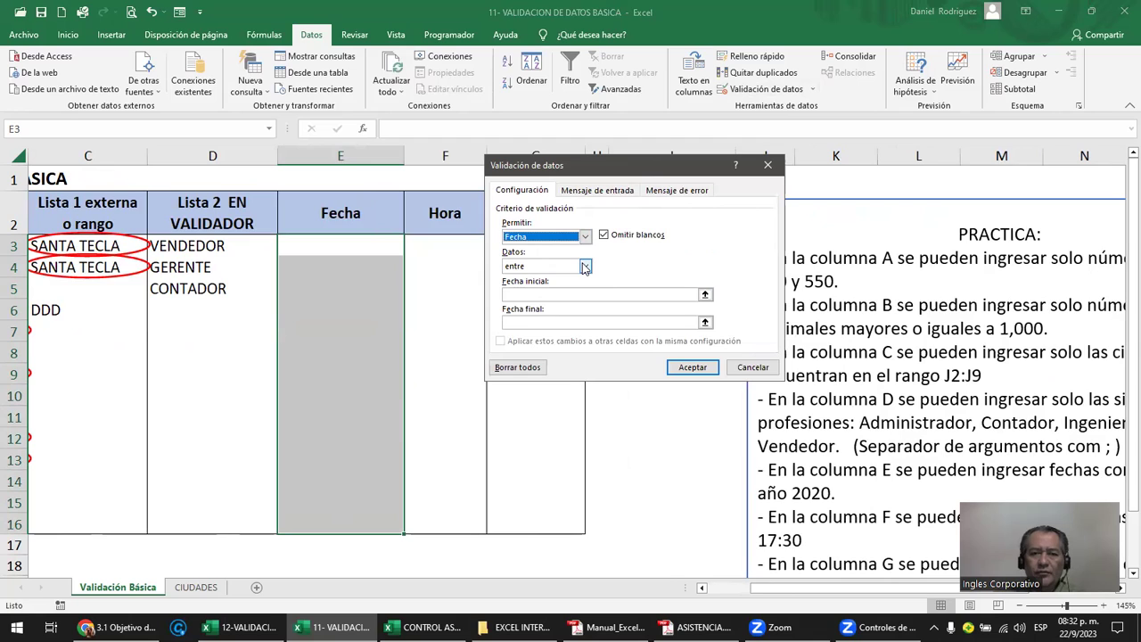
left_click(585, 266)
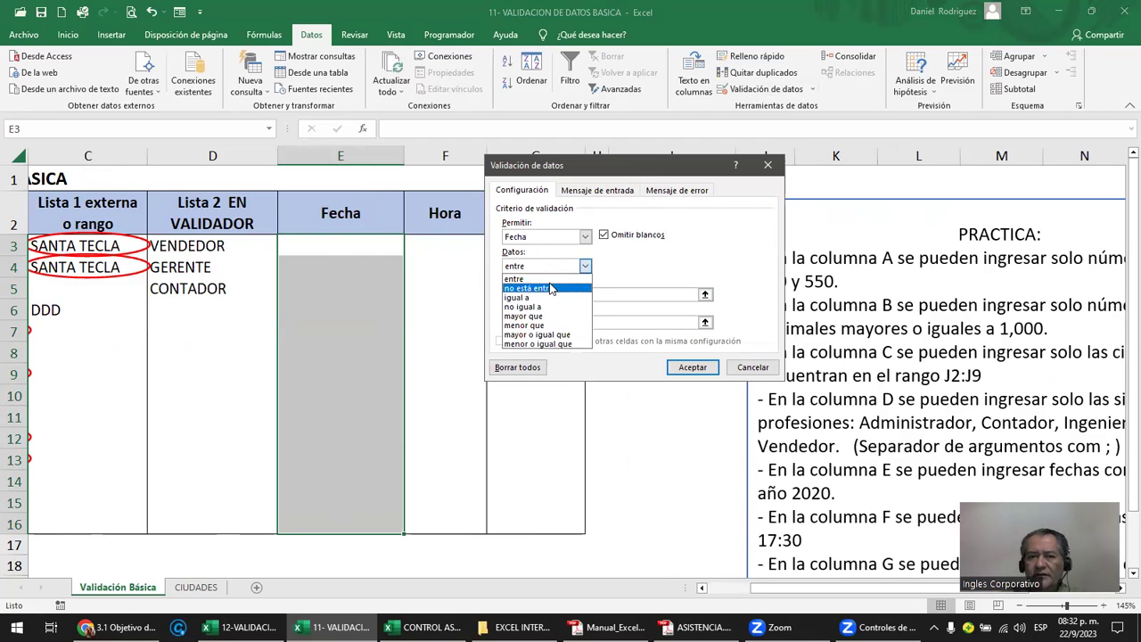
left_click(533, 307)
left_click(585, 267)
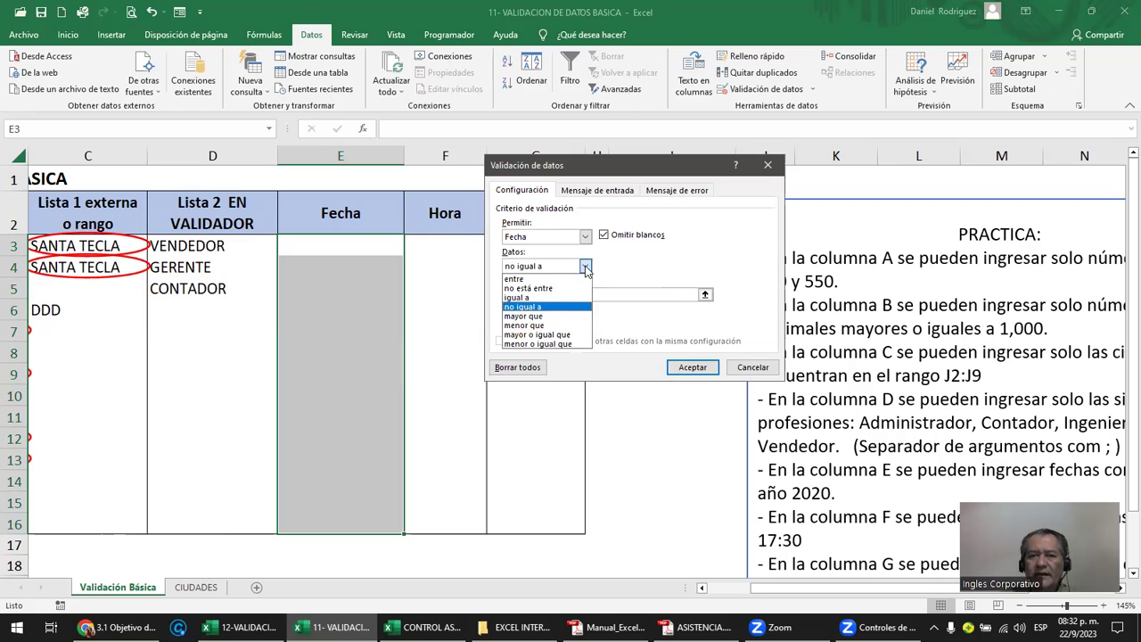
left_click(522, 280)
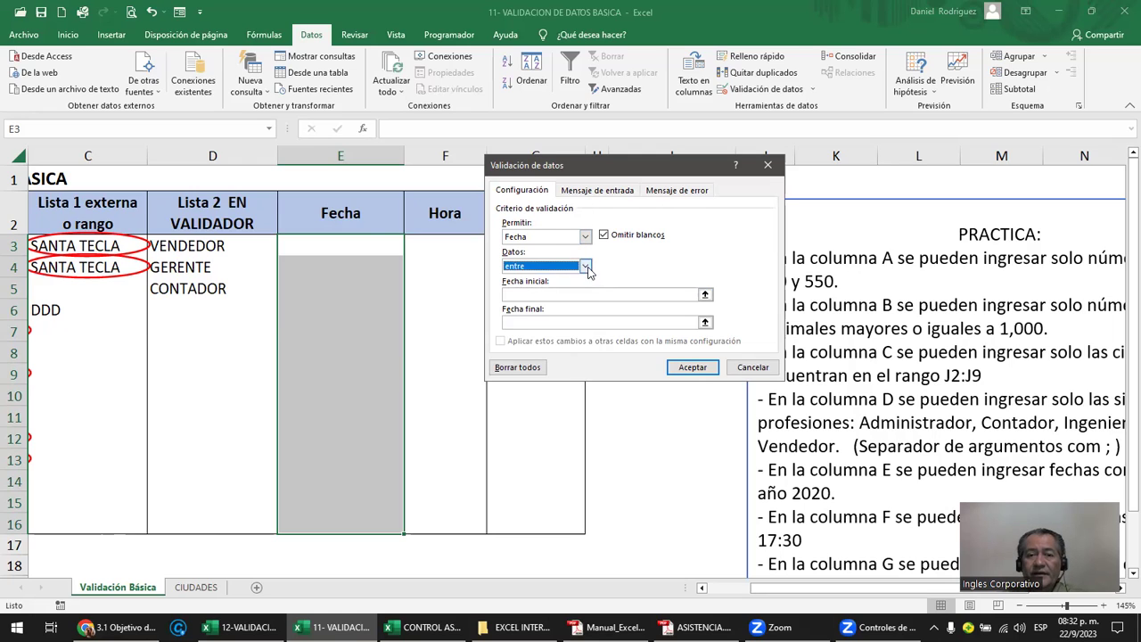
- Enter 01/01/2020 and 31/12/2020 as the date limits, confirm, and begin editing E3
left_click(512, 295)
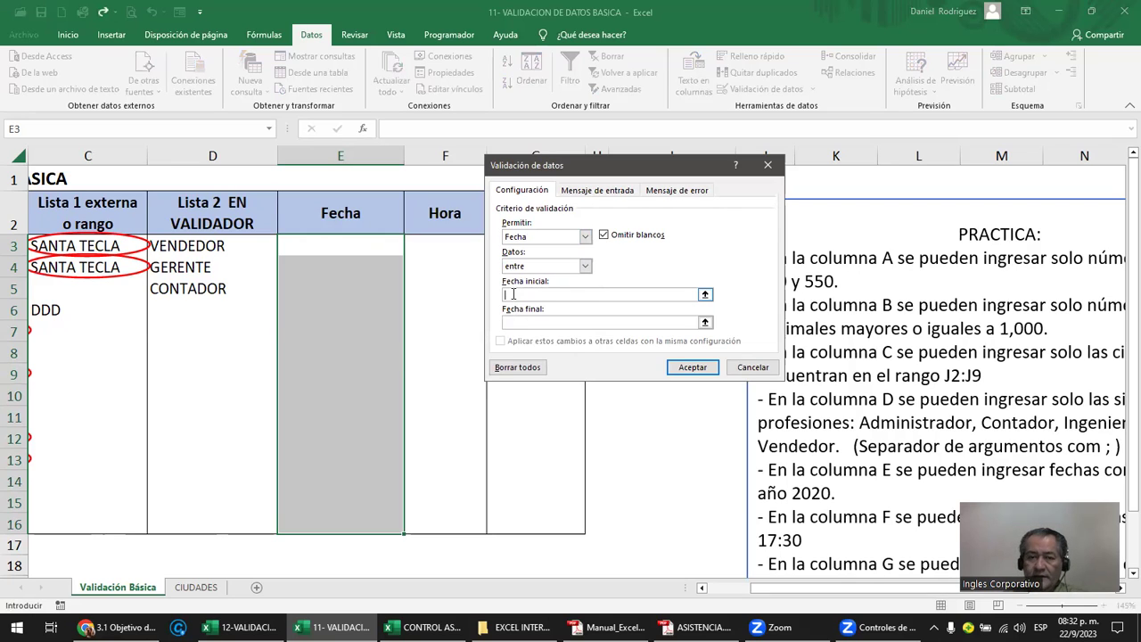
type("01/01/2020")
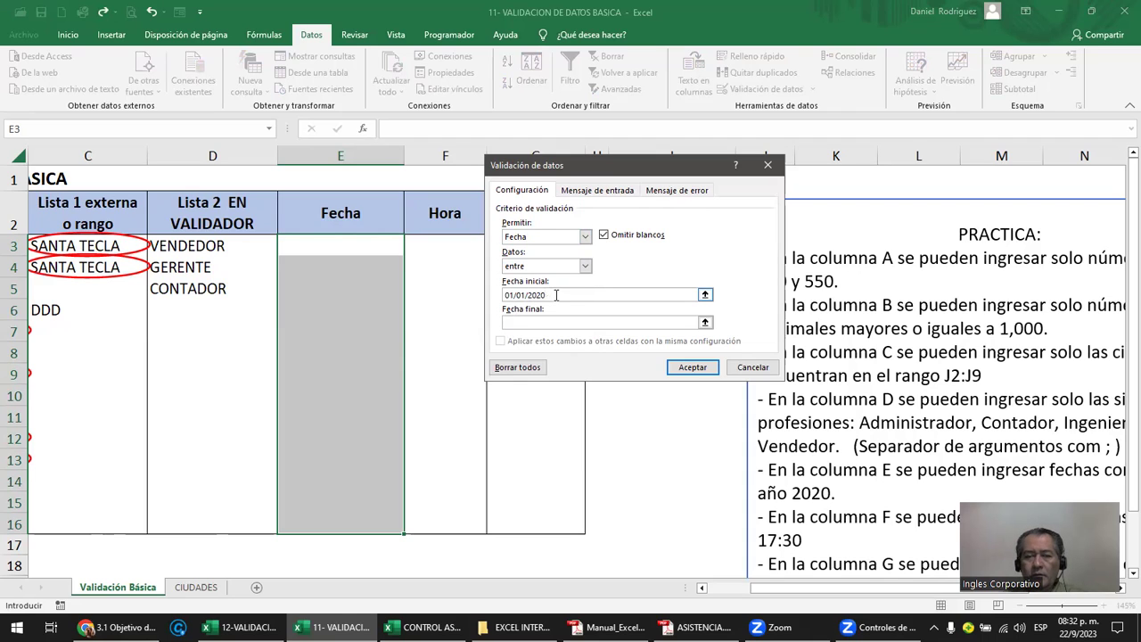
left_click(517, 322)
type("31/12")
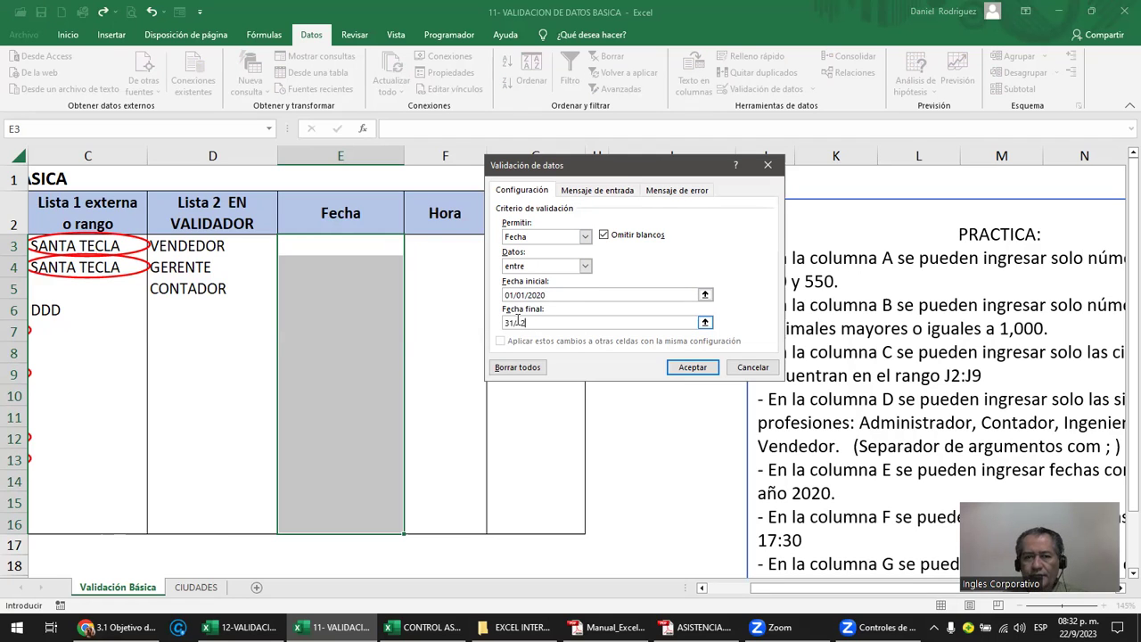
type("/2020")
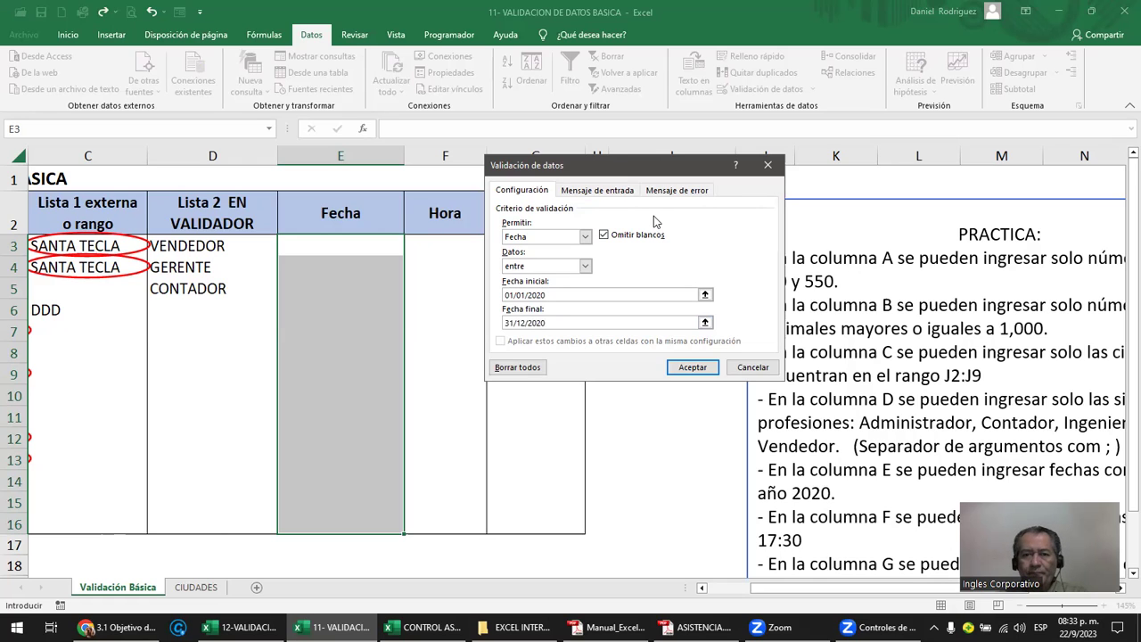
left_click_drag(543, 294, 495, 296)
left_click_drag(561, 322, 456, 327)
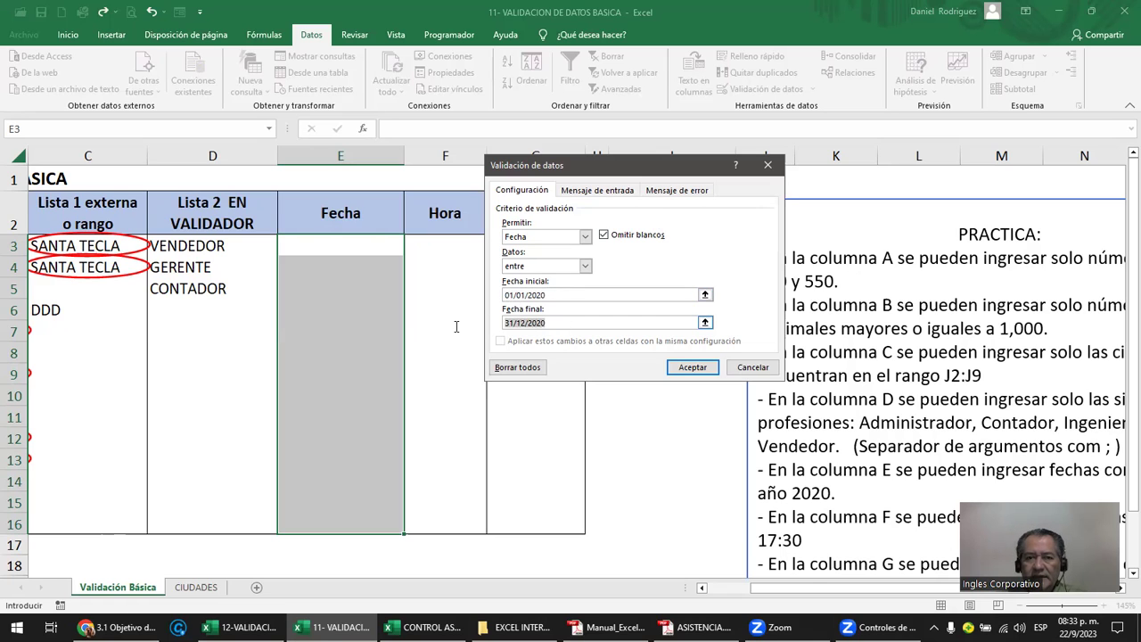
left_click(688, 365)
left_click(436, 268)
left_click(366, 247)
double_click(365, 247)
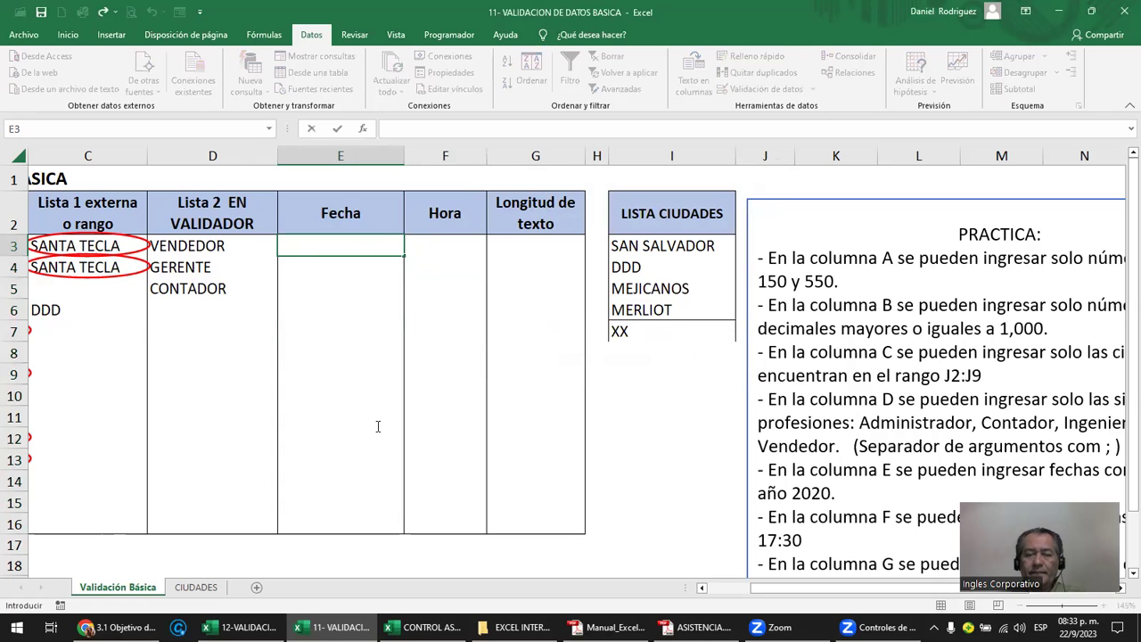
- Give E3:E16 the input message 'FECHAS SOLO AO 2020'
left_click_drag(362, 511, 352, 241)
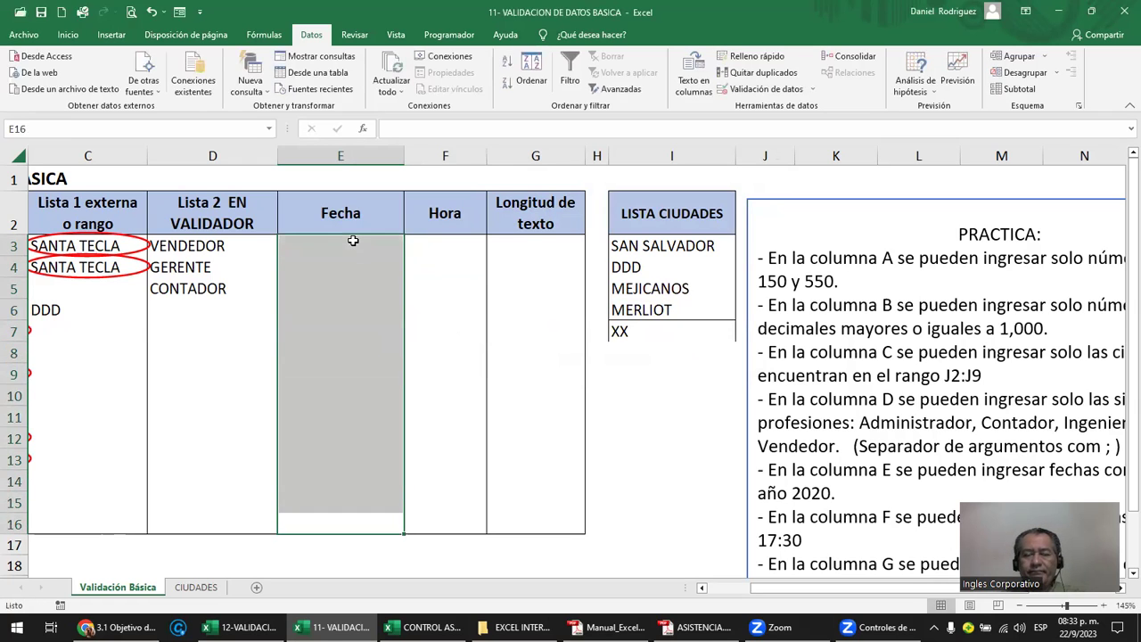
left_click(801, 90)
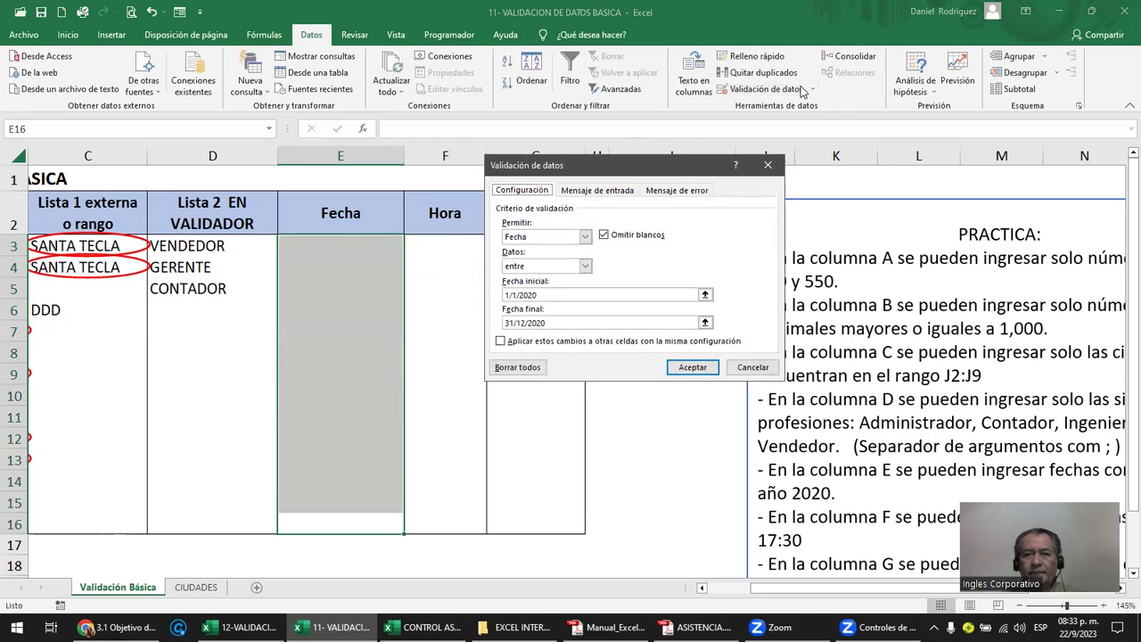
left_click(605, 191)
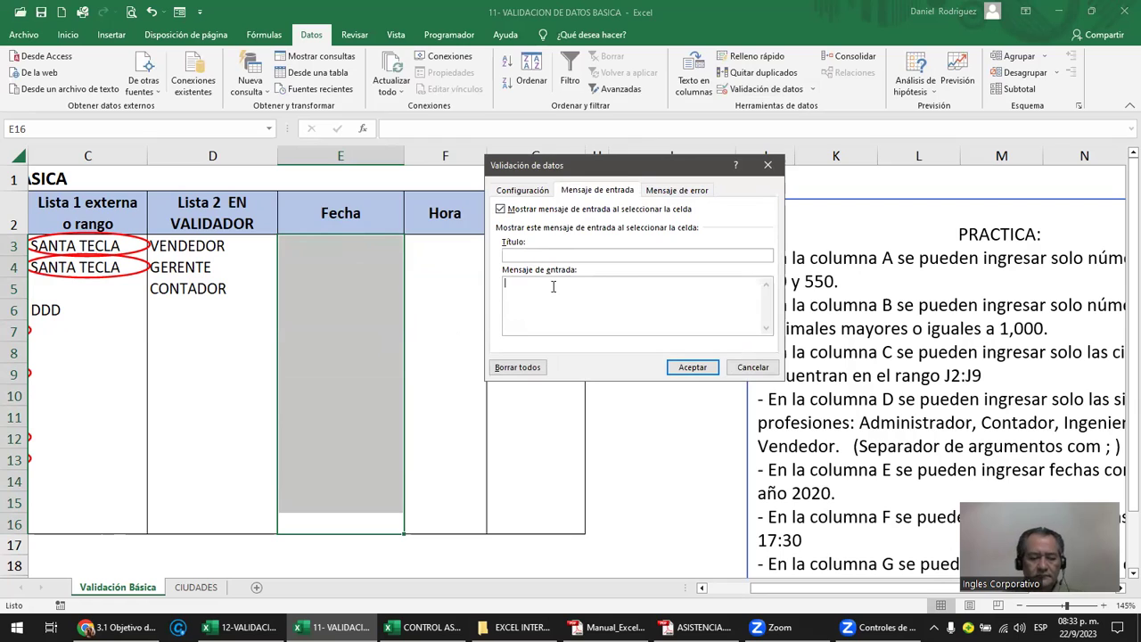
type("FECHAS SOLO AO ")
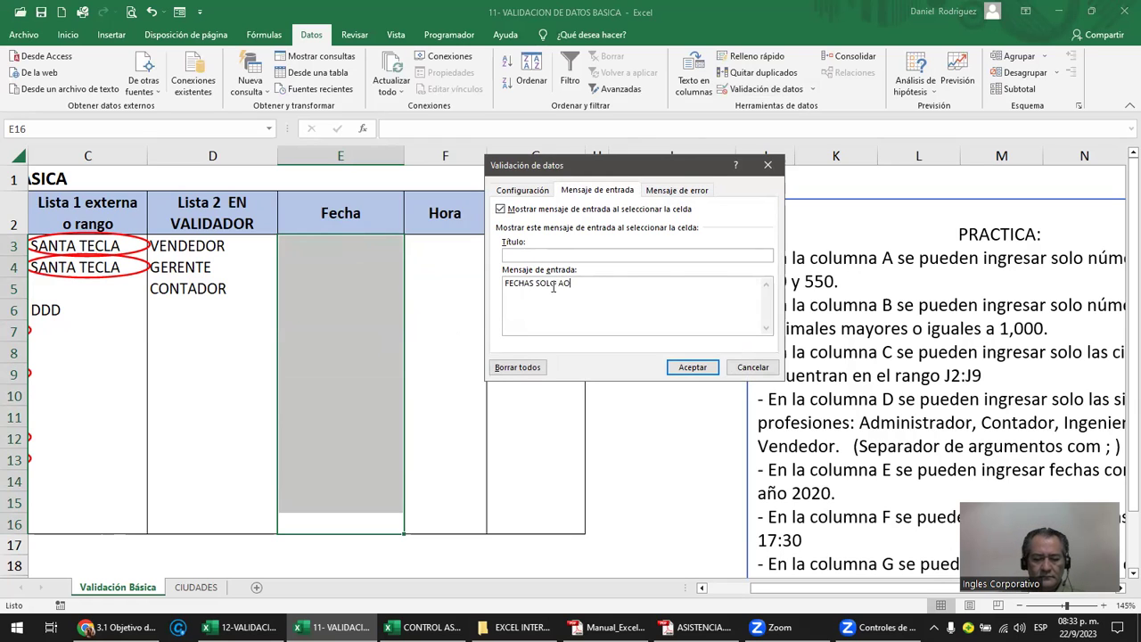
type("2020")
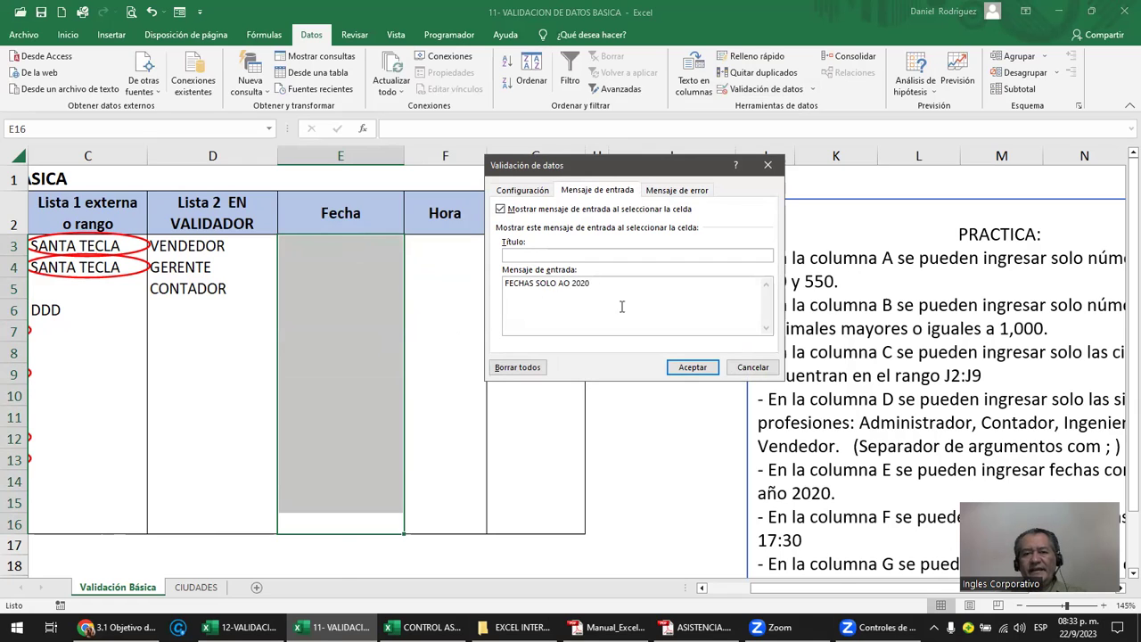
left_click(692, 367)
left_click(437, 297)
left_click(359, 243)
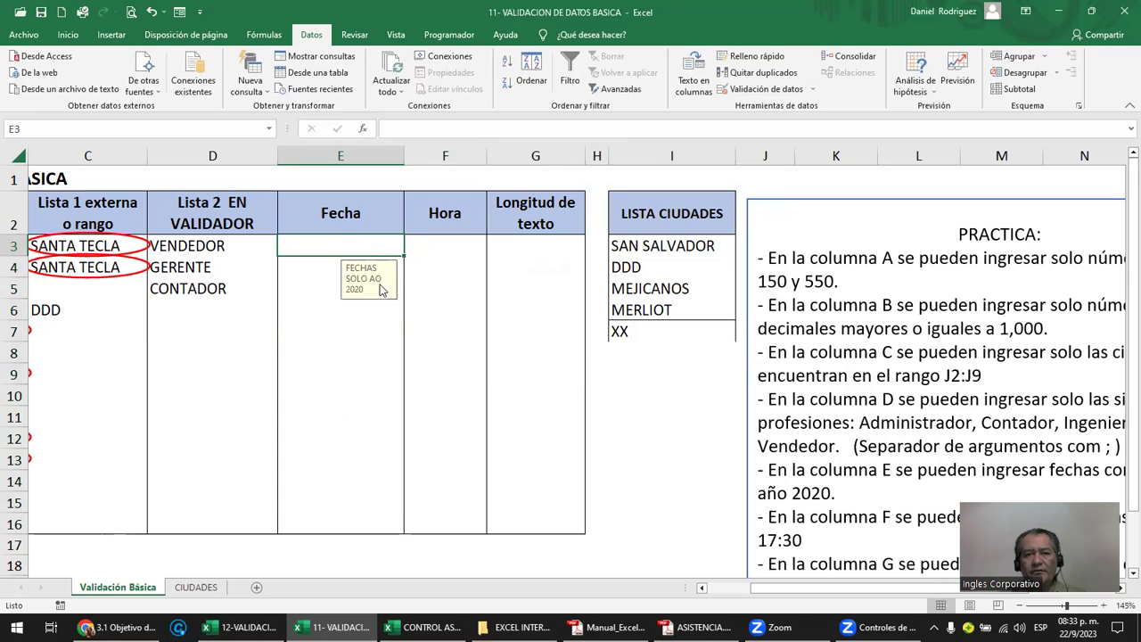
- Correct the E3:E16 input message to 'FECHAS SOLO AÑO 2020'
left_click_drag(362, 245, 378, 531)
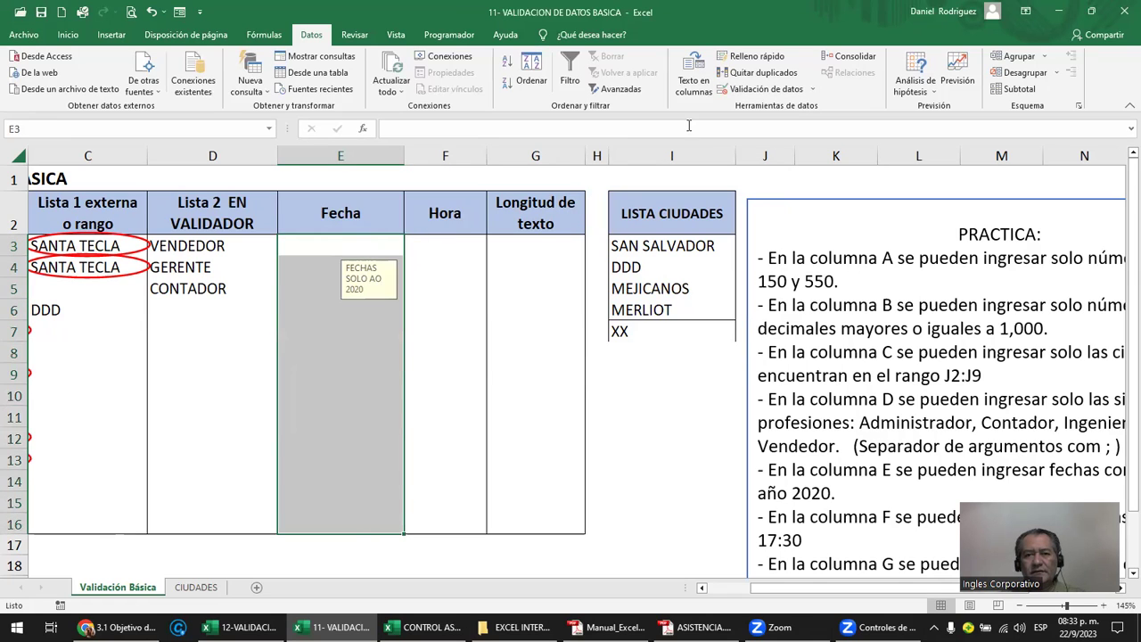
left_click(762, 88)
left_click(563, 284)
type("ÑO 2020")
left_click(692, 367)
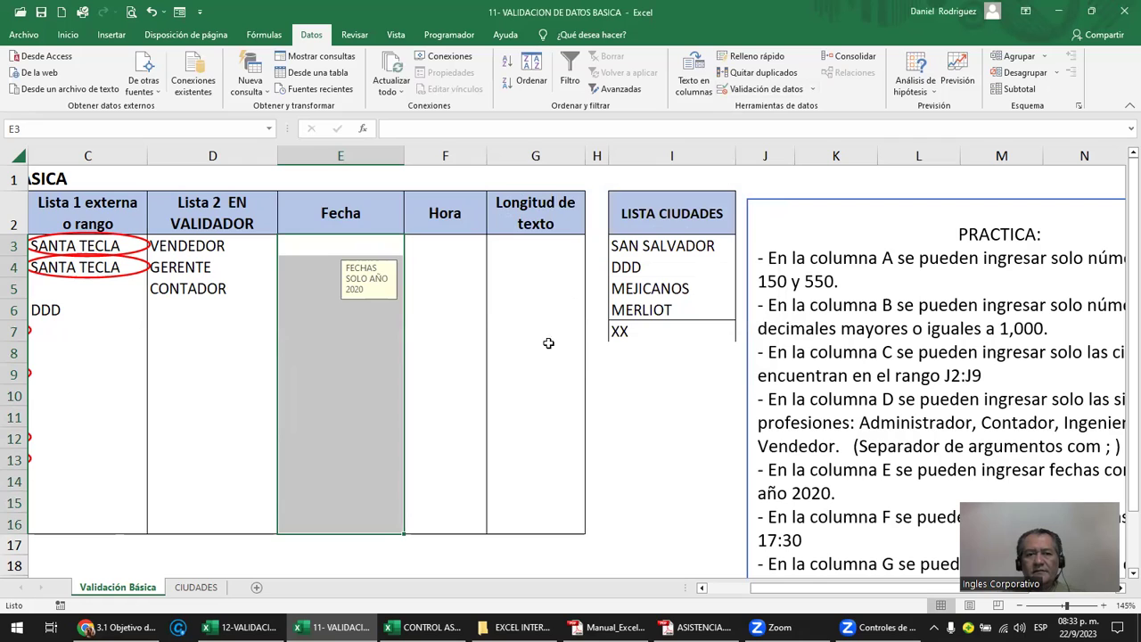
- Test E3: 01/01/2021 is rejected, then enter the accepted date 01/01/2020
left_click(367, 246)
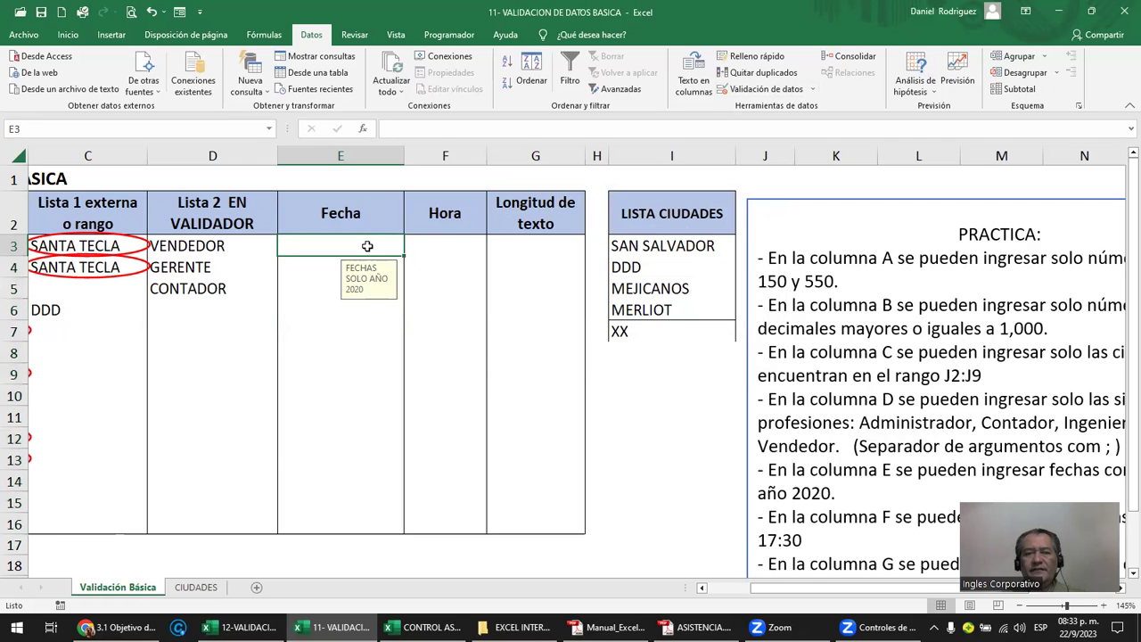
type("01/01/2021")
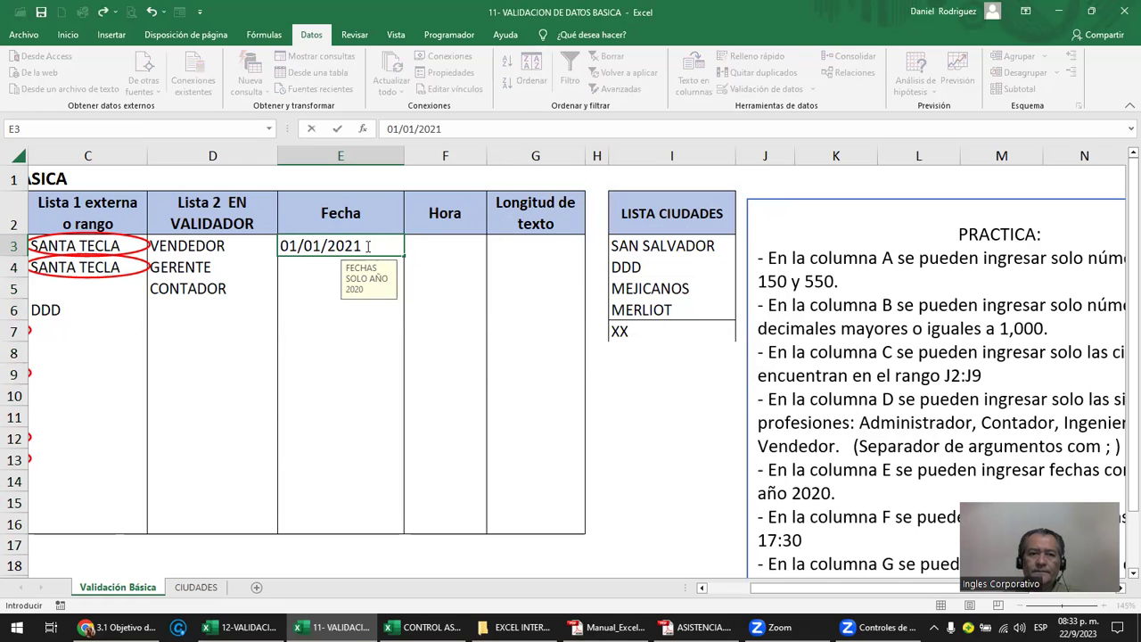
key("Return")
key("Return")
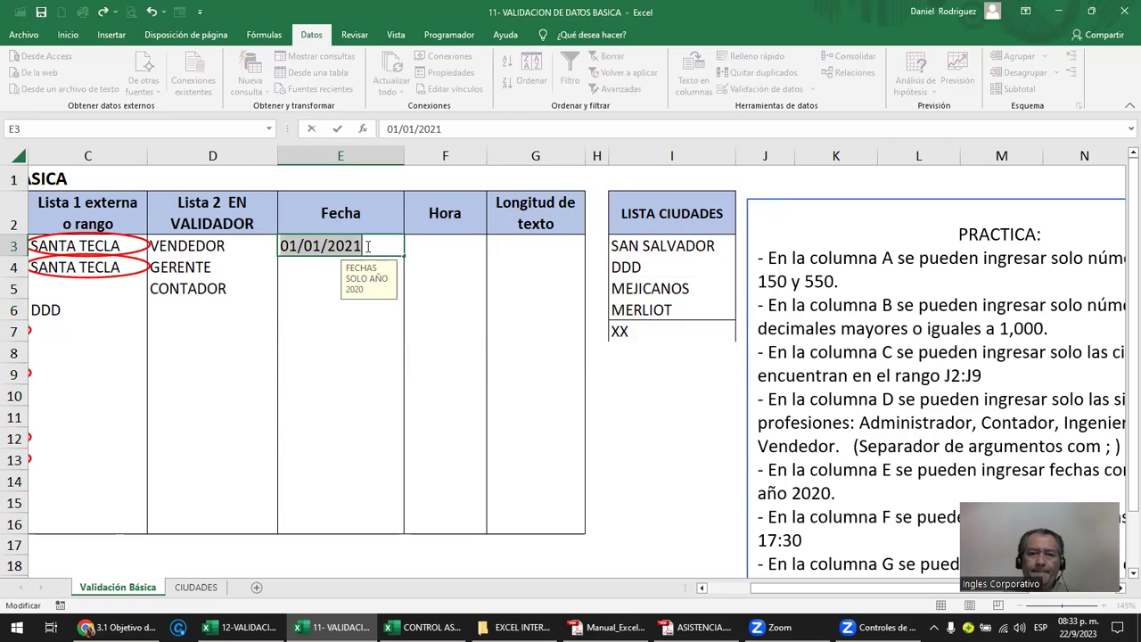
key("Return")
key("Return")
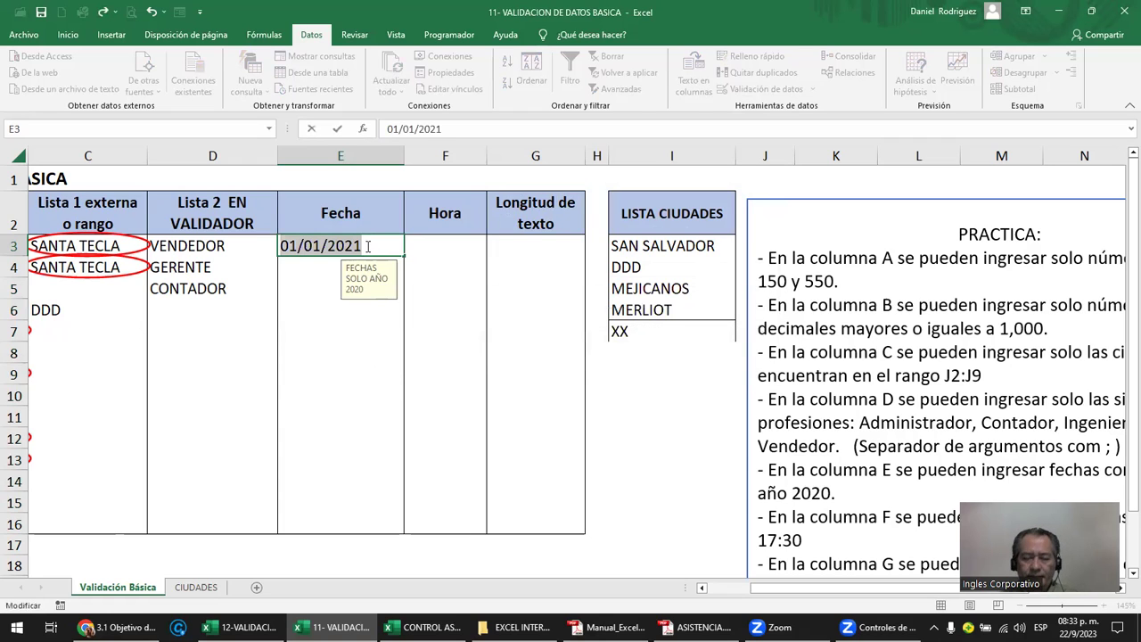
left_click(367, 247)
key("BackSpace")
type("0")
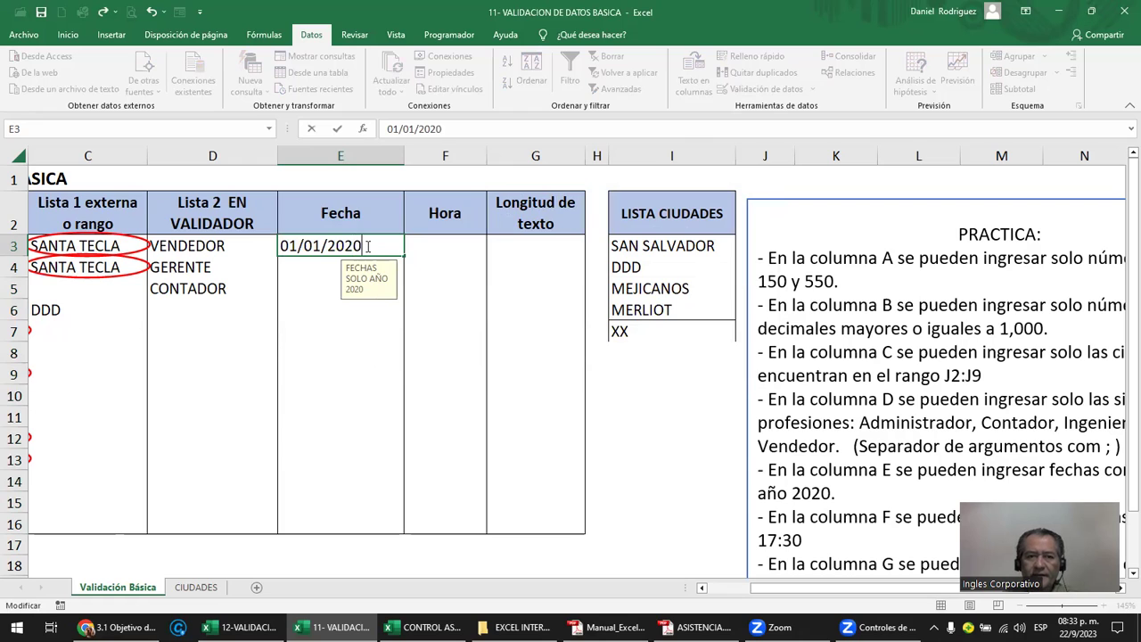
key("Return")
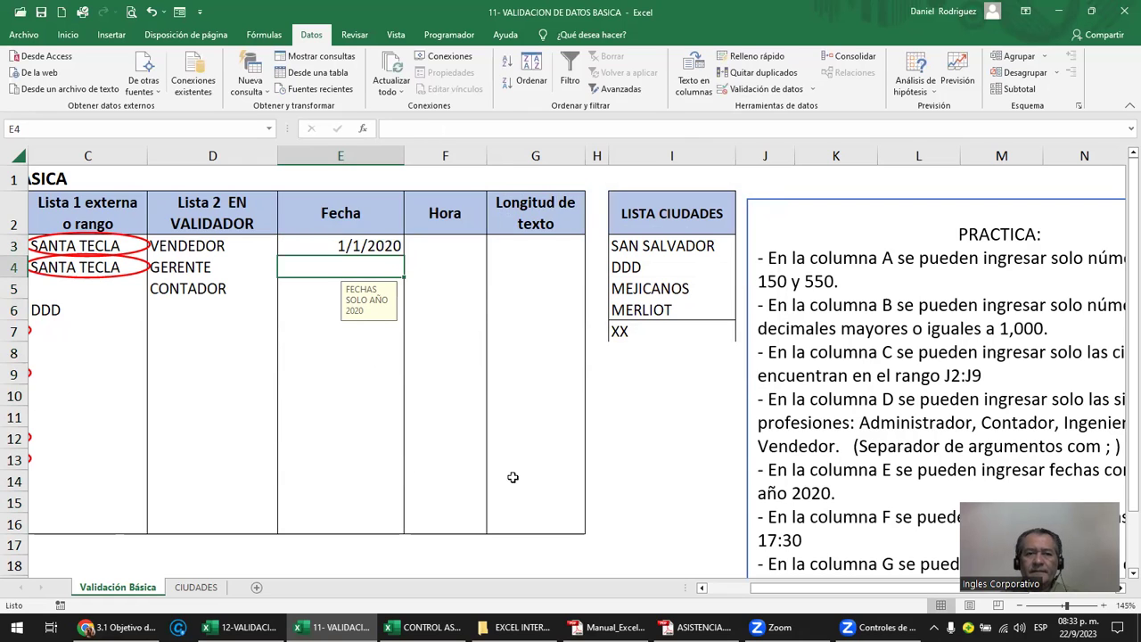
left_click(357, 240)
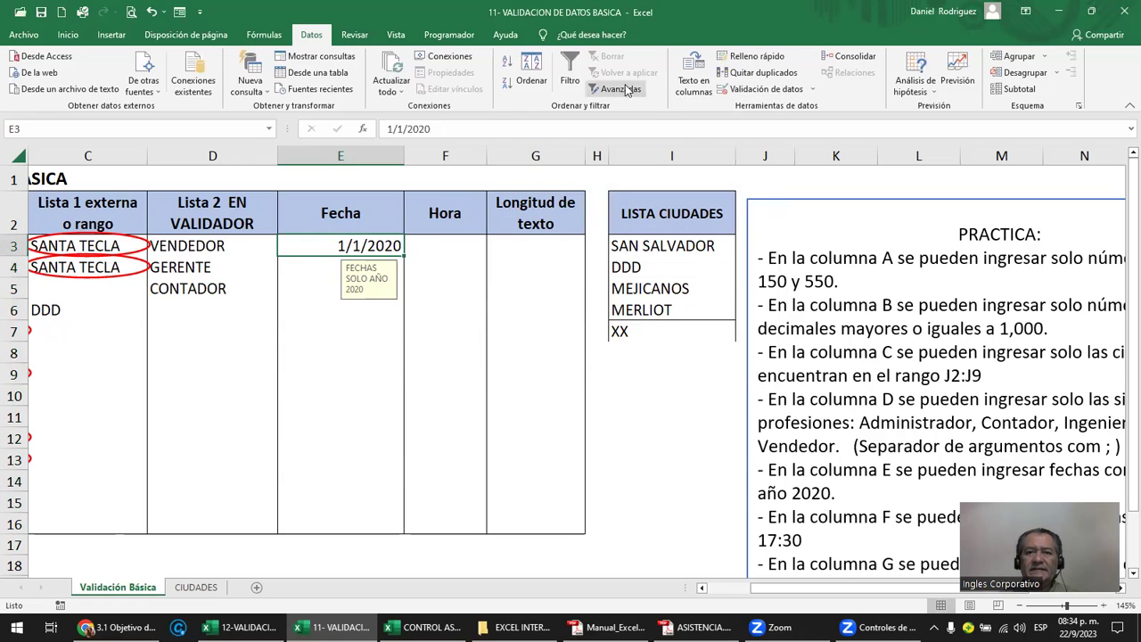
- Format E3 as a long date and widen column E to fit it
left_click(71, 35)
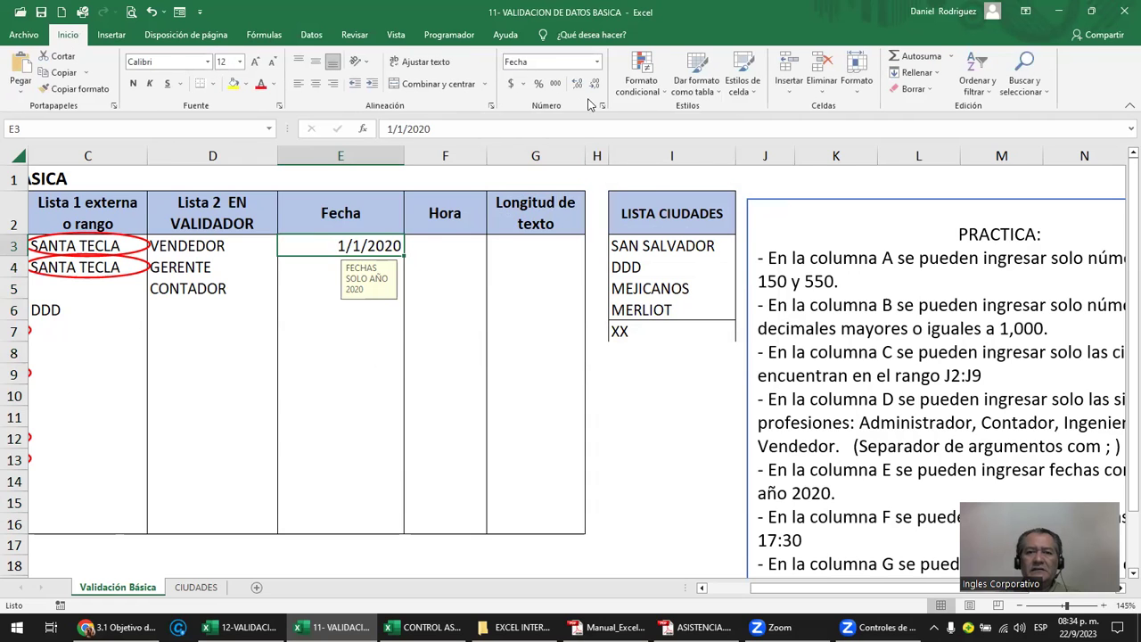
left_click(596, 62)
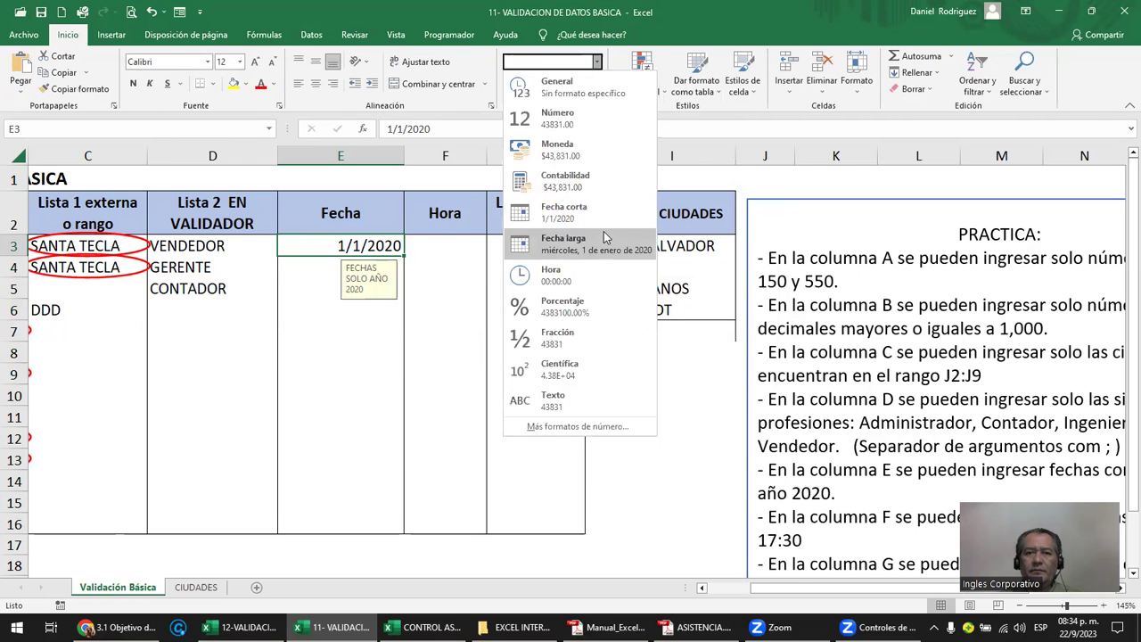
left_click(571, 241)
left_click_drag(404, 158, 515, 158)
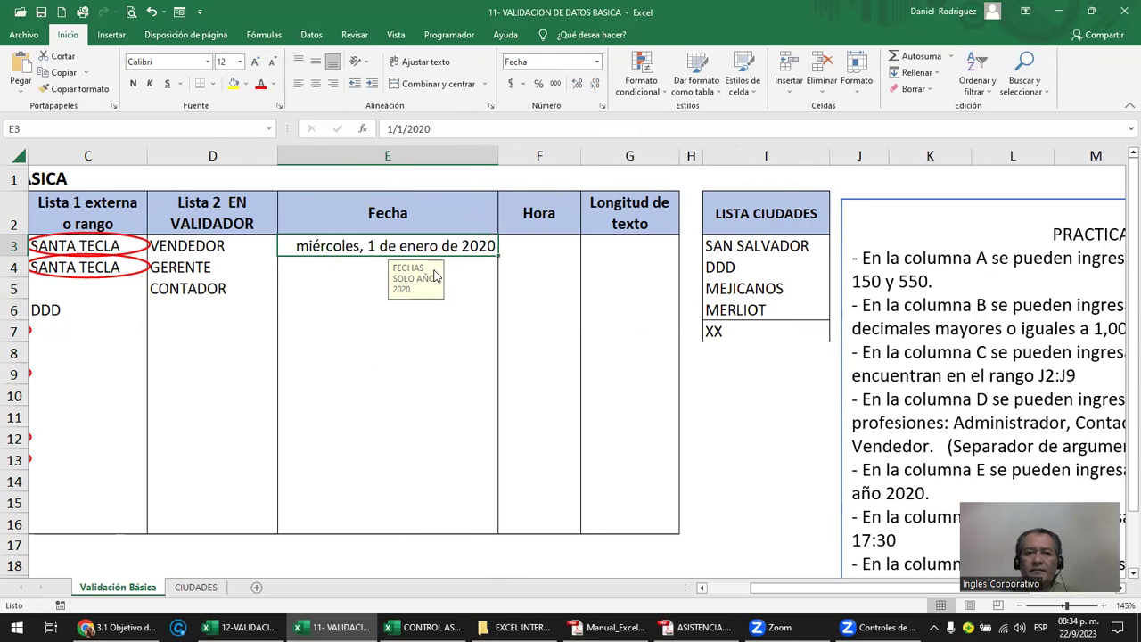
left_click(370, 282)
left_click(391, 239)
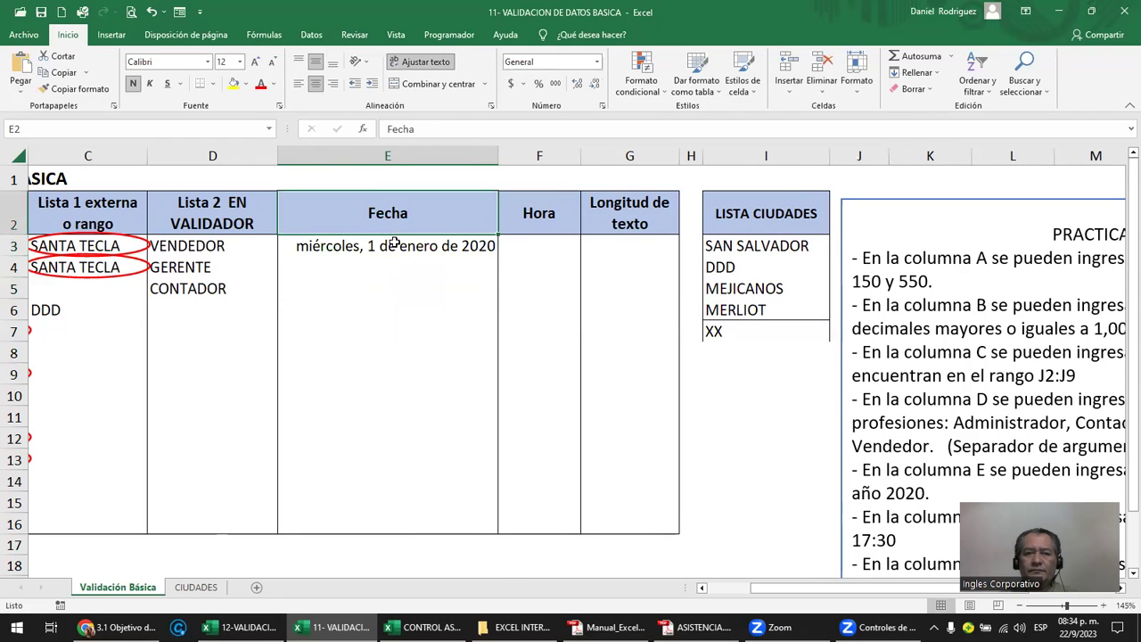
- Enter 31/12/2021 in E5, see it rejected, and correct it to 31/12/2020
key("Down")
key("Down")
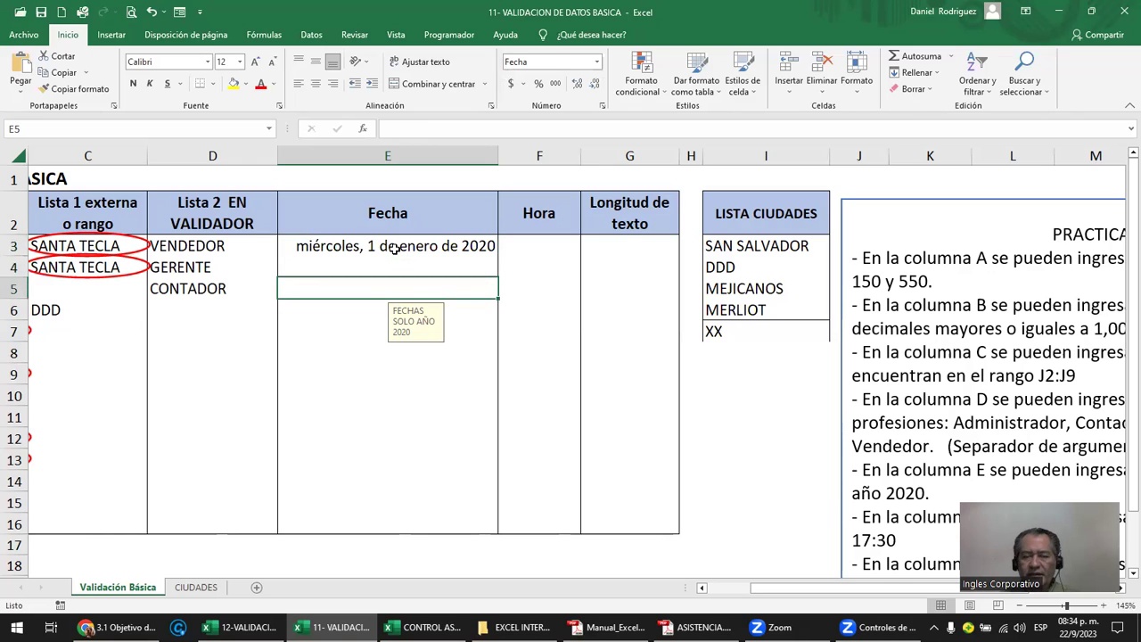
type("31")
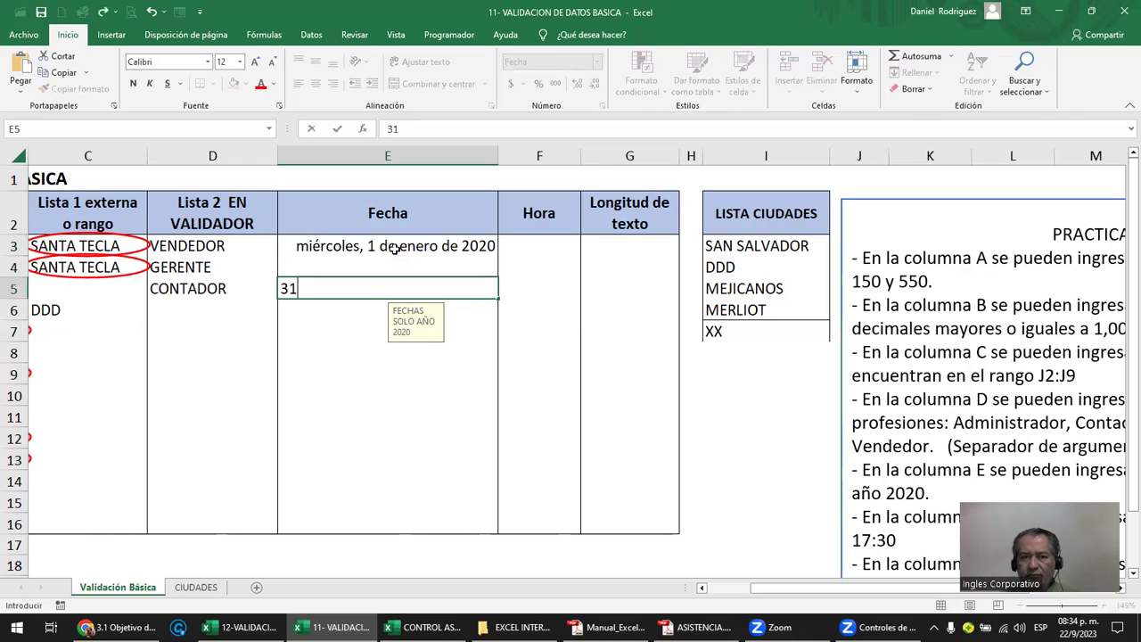
type("/12/2021")
key("Return")
key("Return")
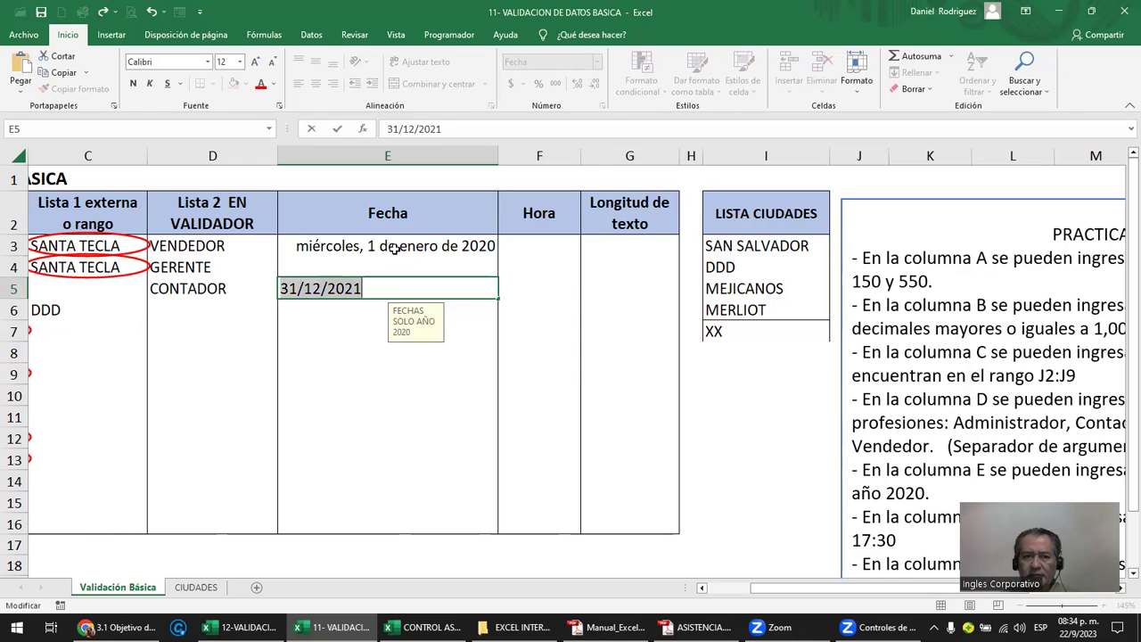
key("End")
key("BackSpace")
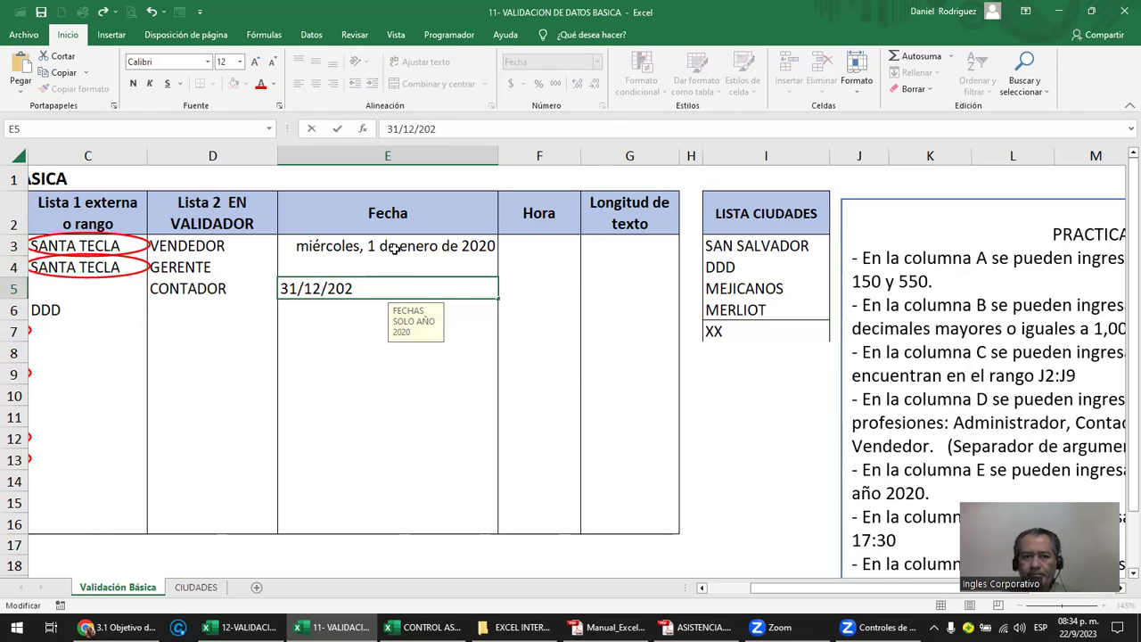
type("0")
key("Return")
left_click(395, 248)
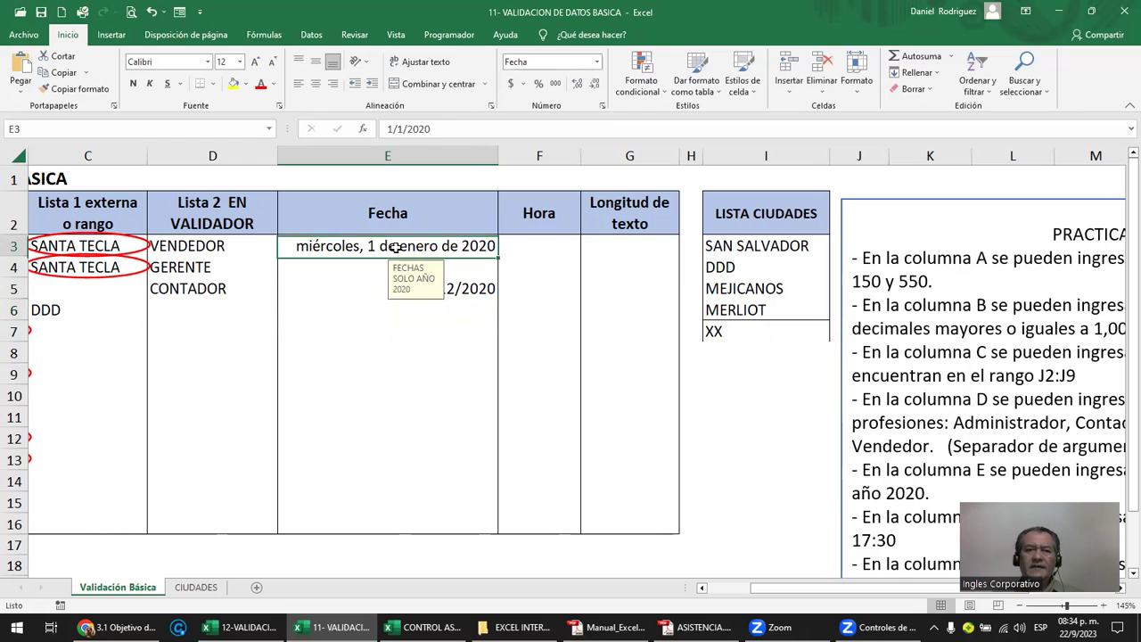
- Copy E3's long date format onto E4:E16 with Format Painter
left_click(81, 89)
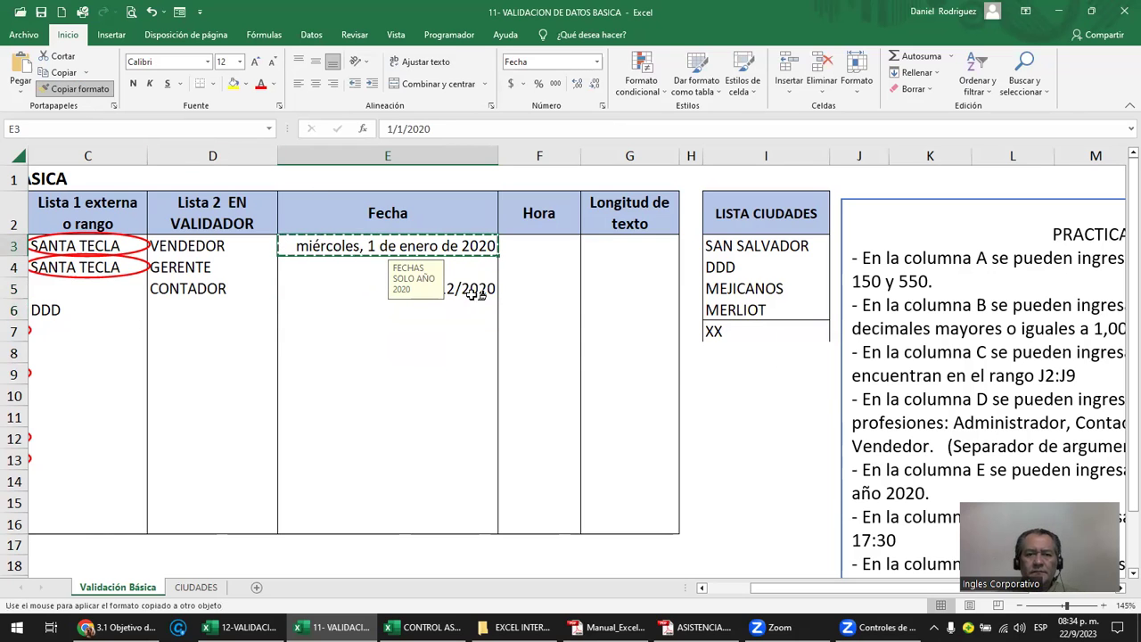
left_click_drag(479, 267, 480, 516)
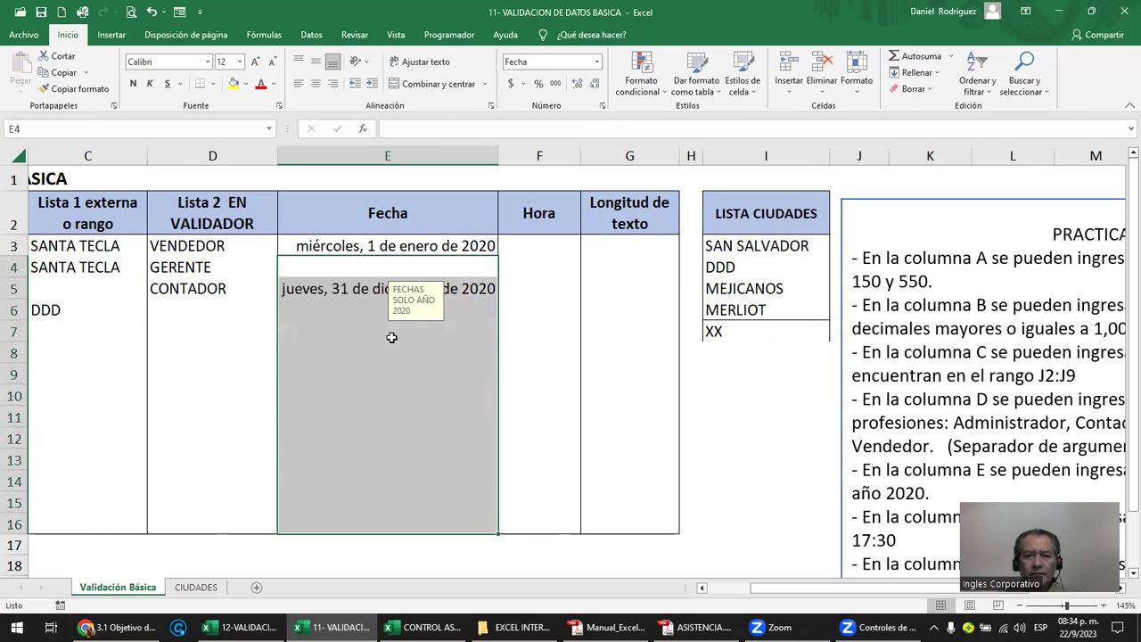
left_click(395, 372)
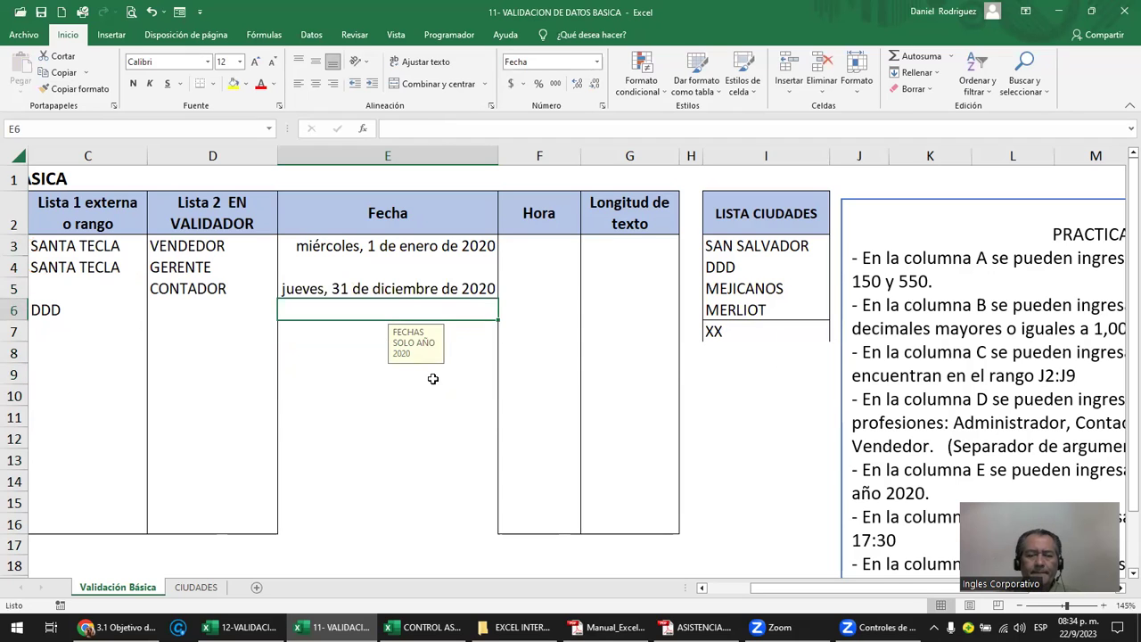
mouse_move(381, 246)
left_mouse_down()
mouse_move(453, 536)
mouse_move(455, 520)
left_mouse_up()
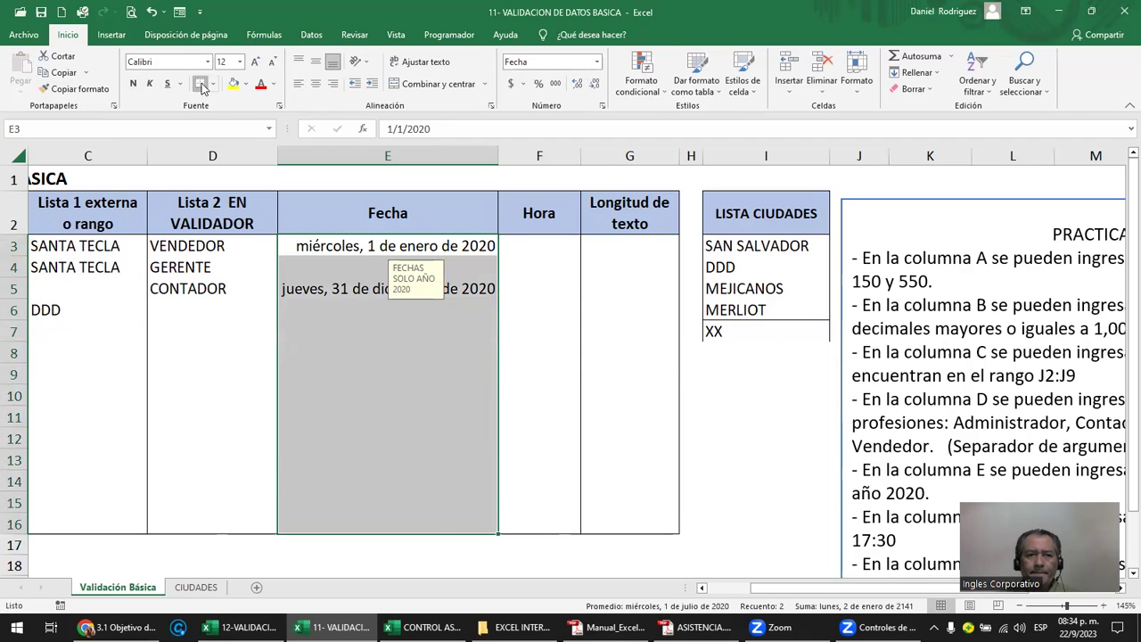
- Review the 7:00 to 17:30 time limits in the practice instructions
left_click(526, 266)
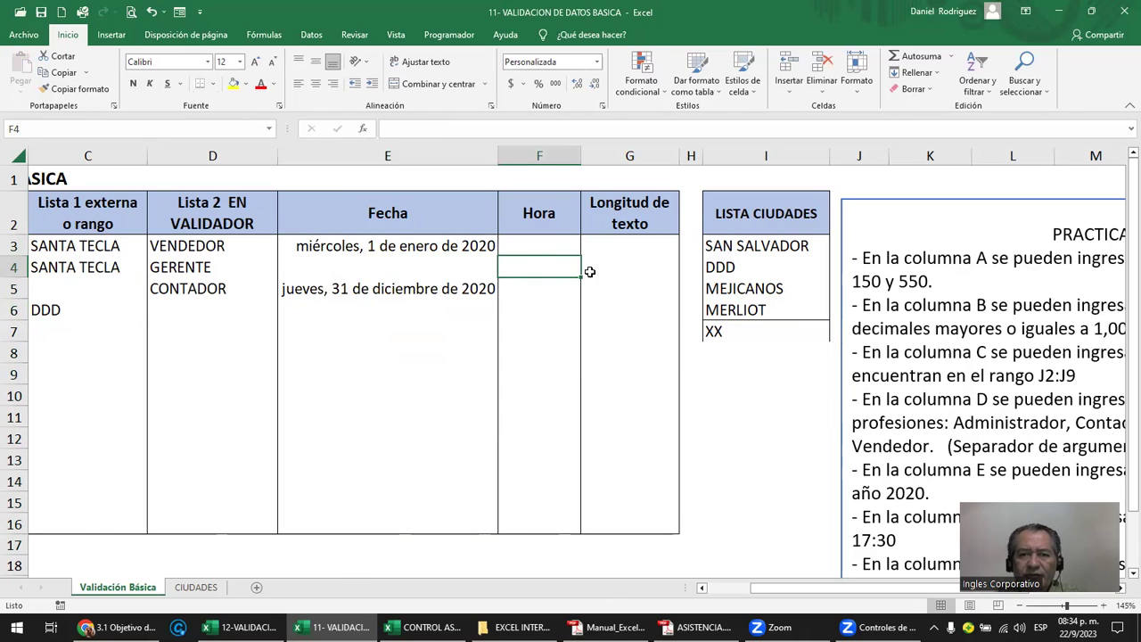
key("Right")
key("Right")
key("Right")
key("Right")
key("Right")
key("Right")
key("Right")
key("Right")
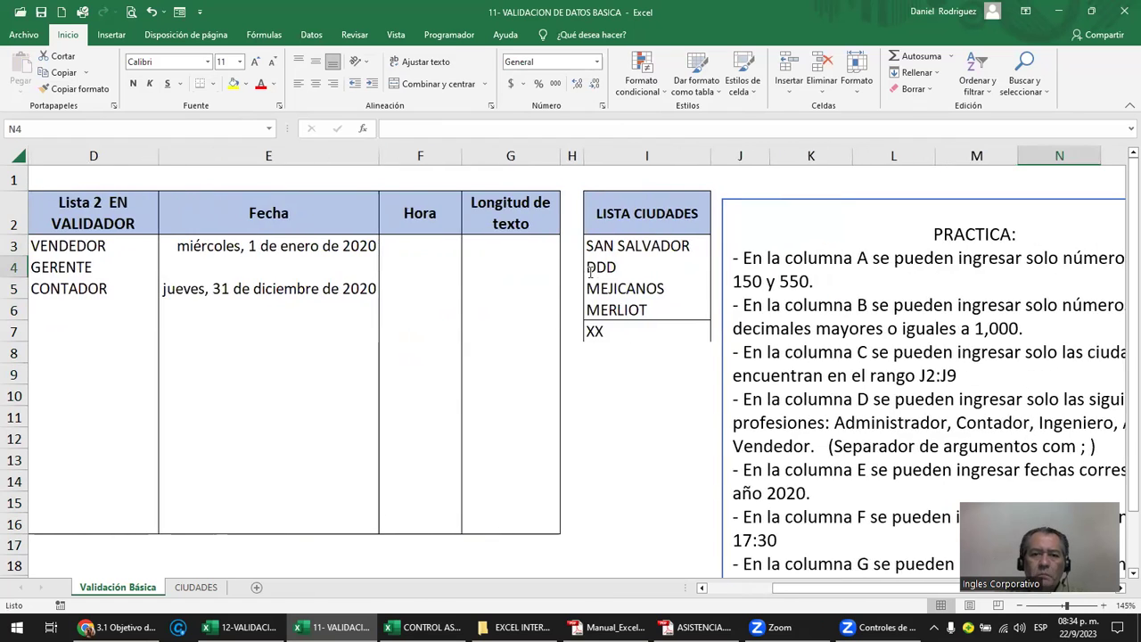
key("Right")
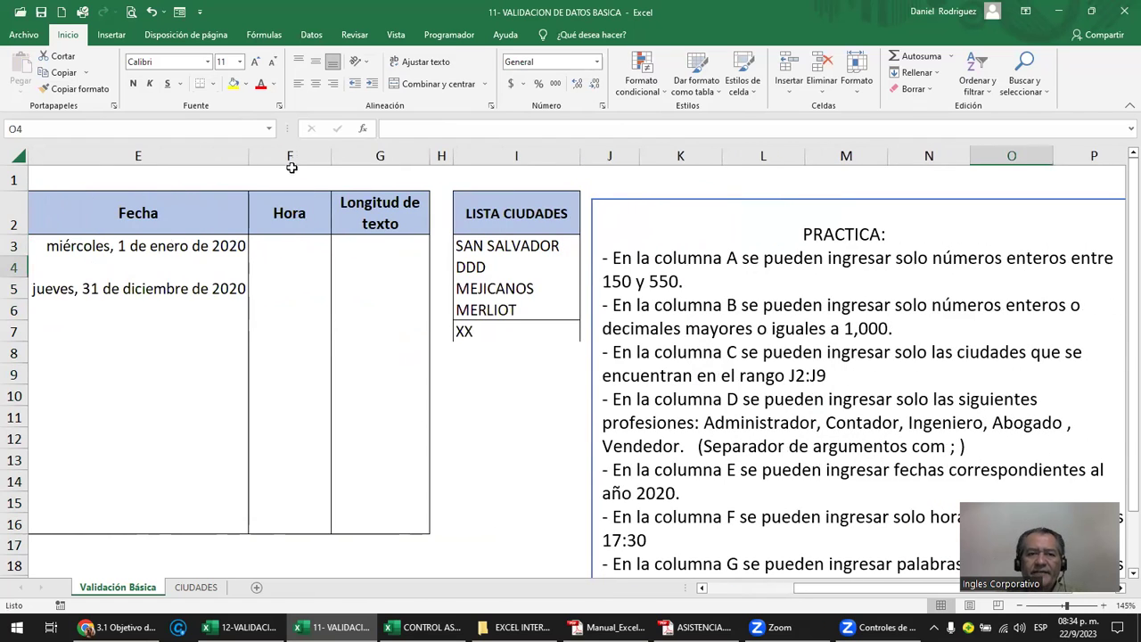
left_click(480, 356)
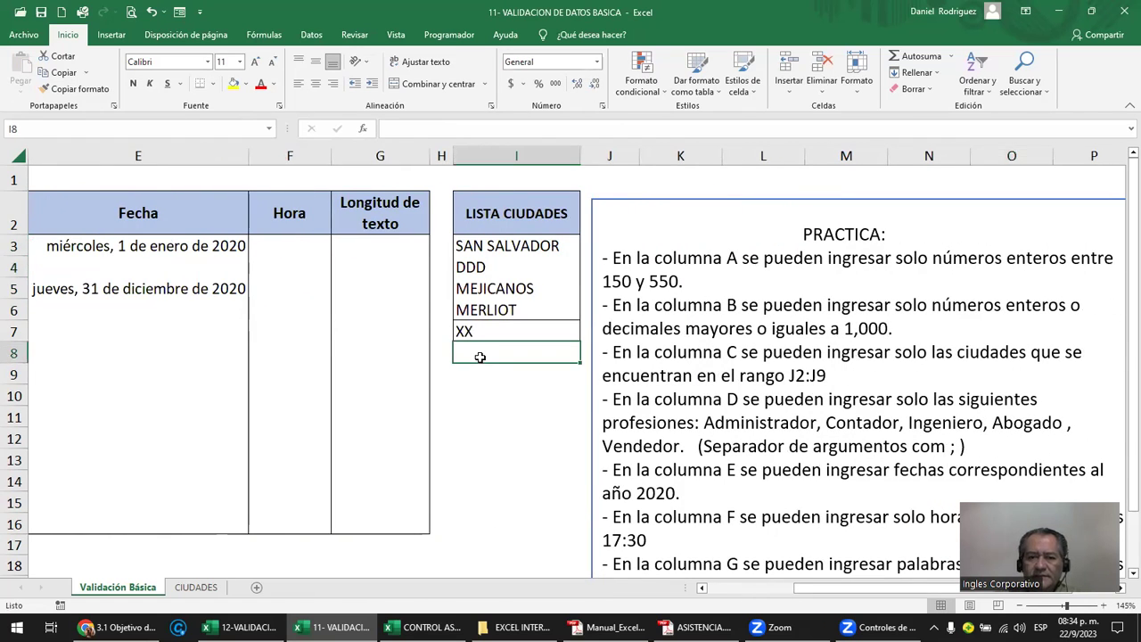
scroll(499, 363, "down", 1)
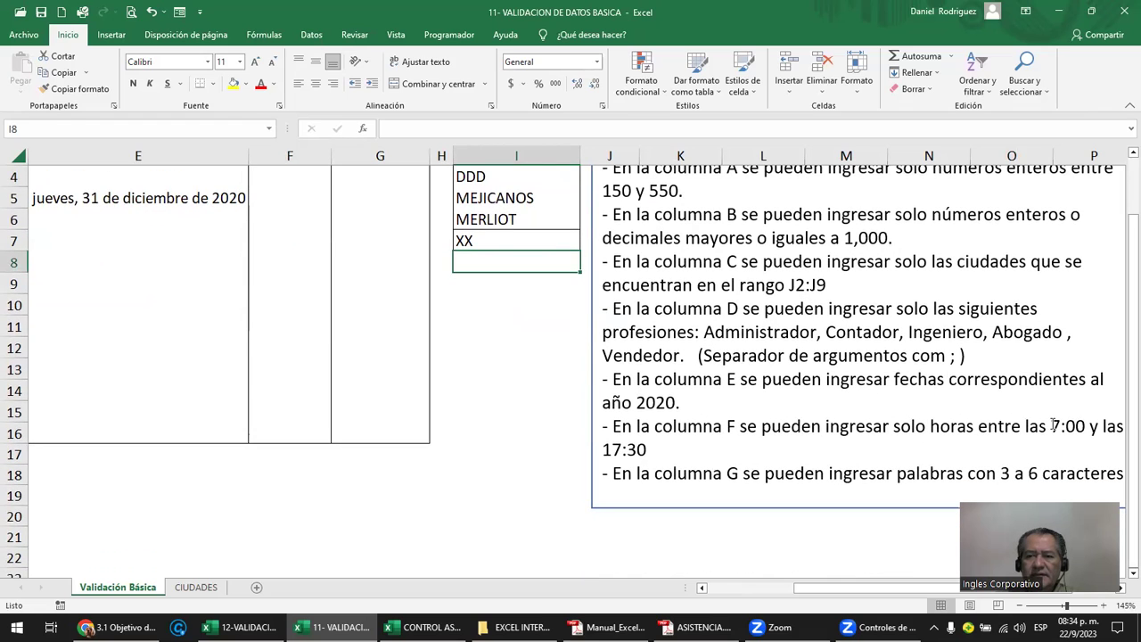
left_click_drag(1052, 426, 1089, 426)
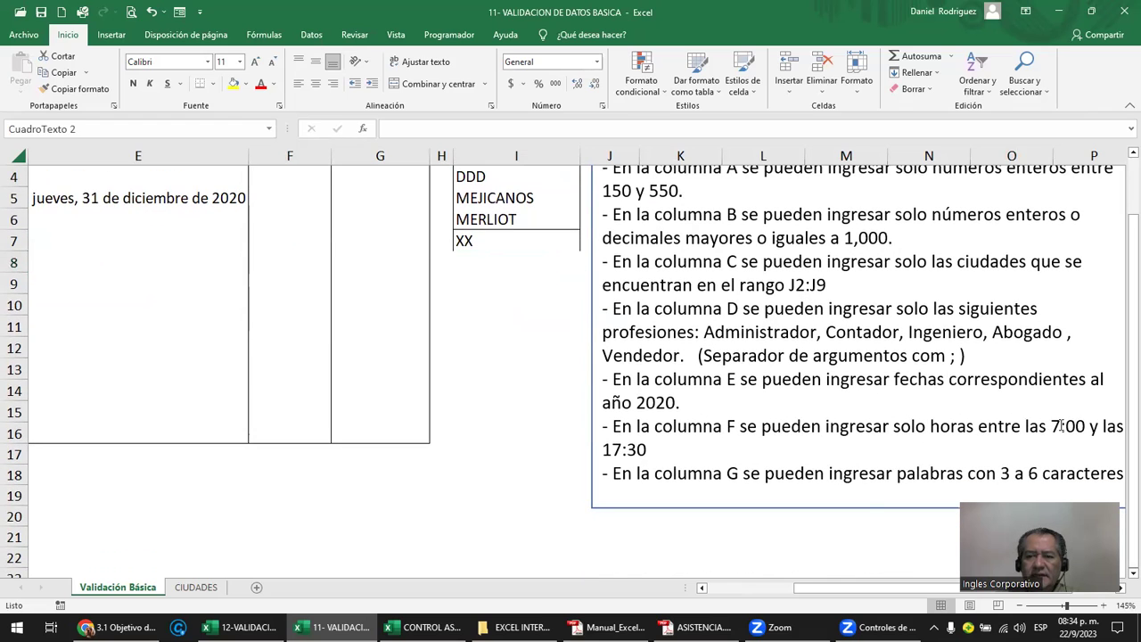
left_click(648, 449)
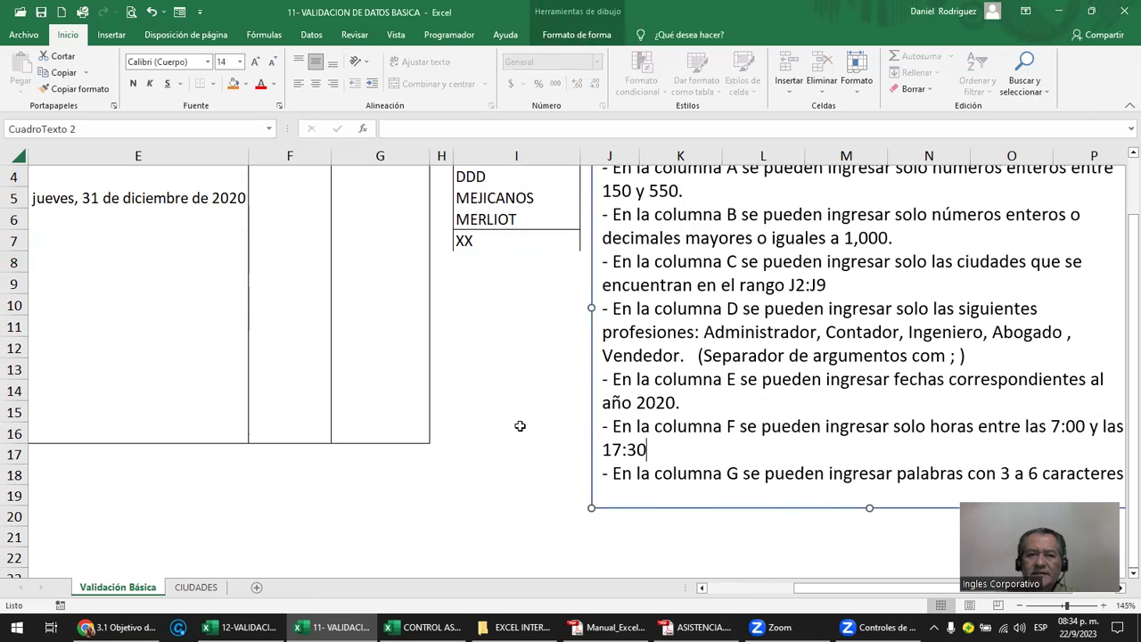
scroll(520, 426, "up", 1)
- Select the Hora cells F3:F16 and bring up Data Validation
left_click(289, 241)
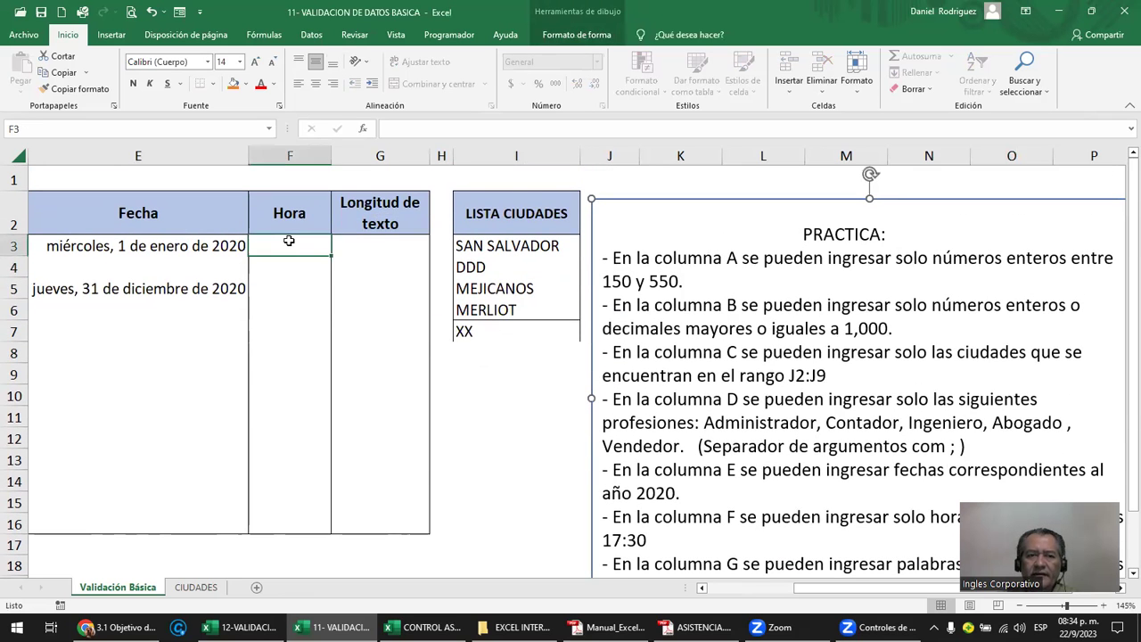
left_click_drag(288, 240, 309, 522)
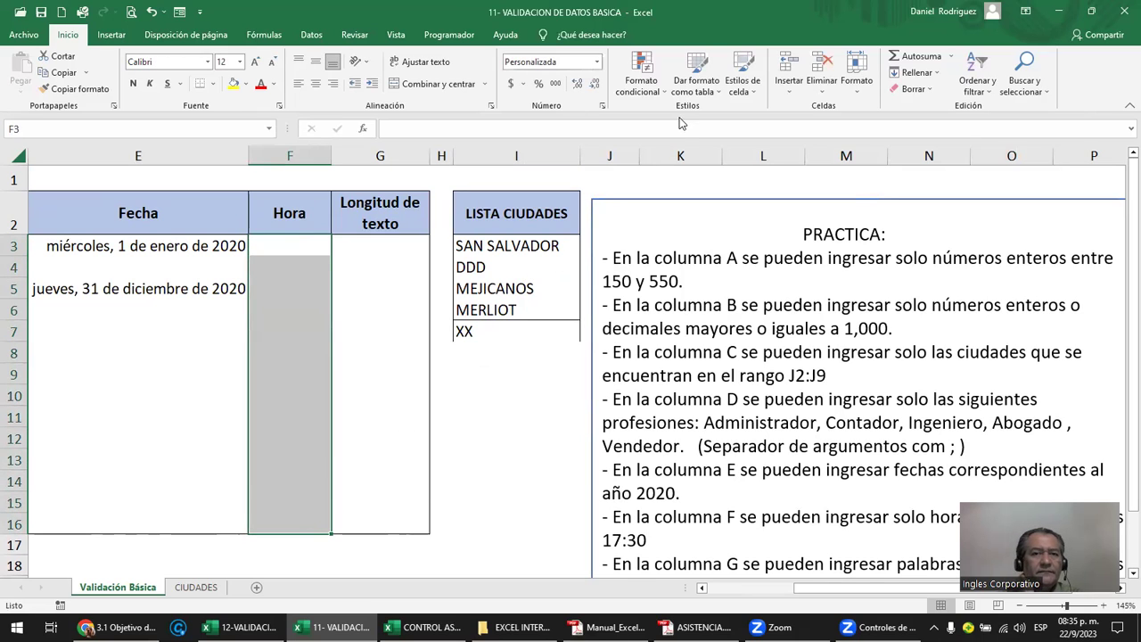
left_click(315, 37)
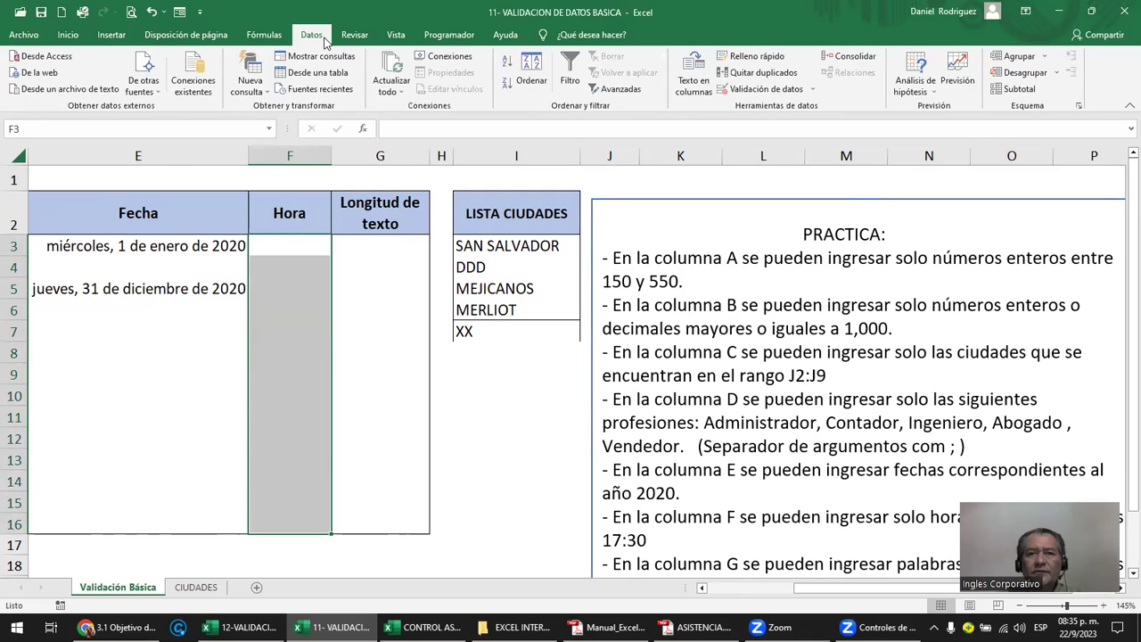
left_click(792, 95)
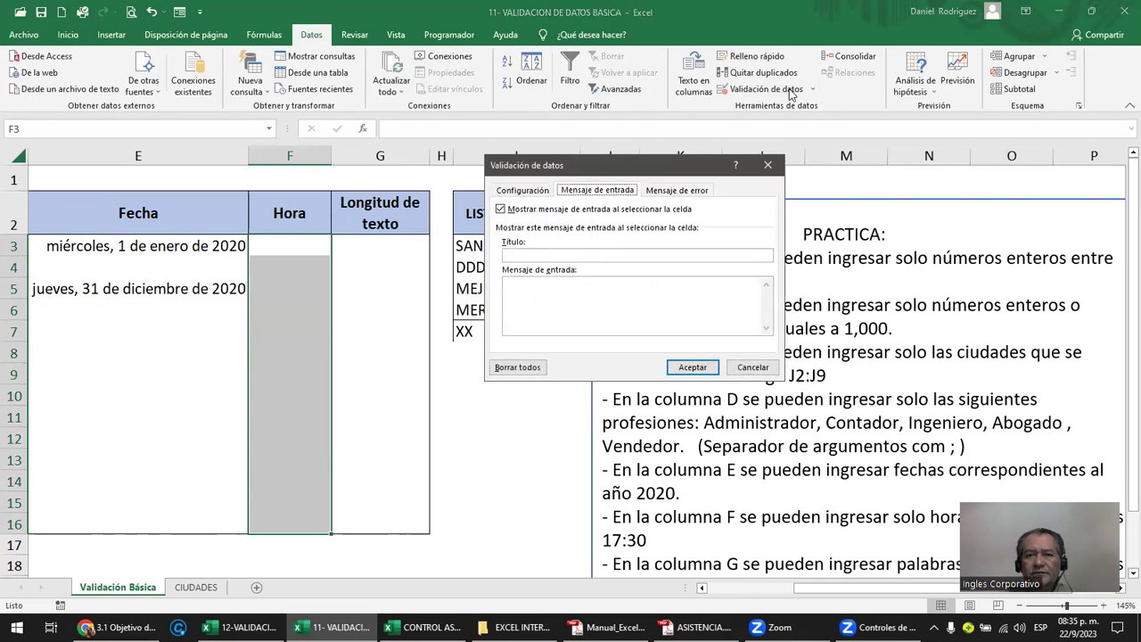
- Allow only Hora values between 07:00 and 17:30 and accept the rule
left_click(525, 192)
left_click(585, 237)
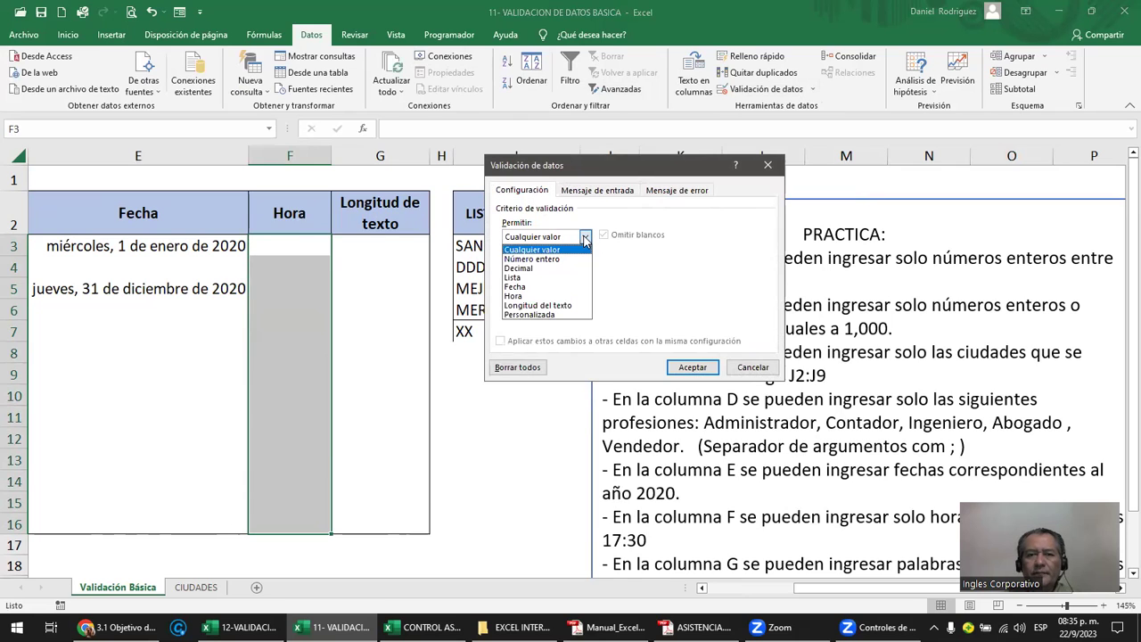
left_click(513, 296)
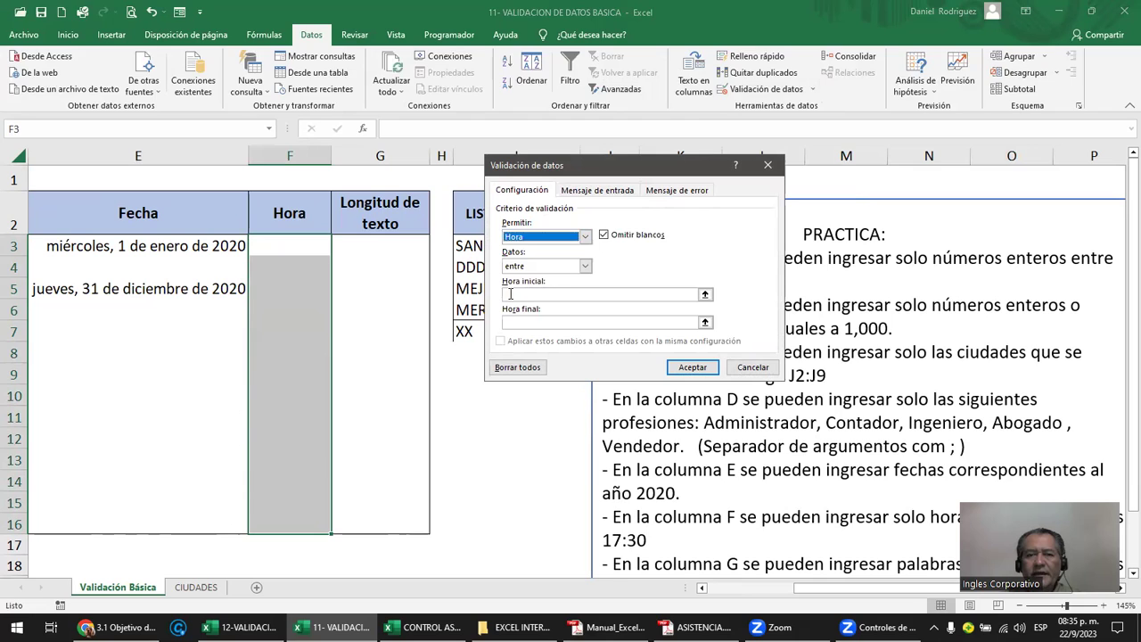
left_click(511, 294)
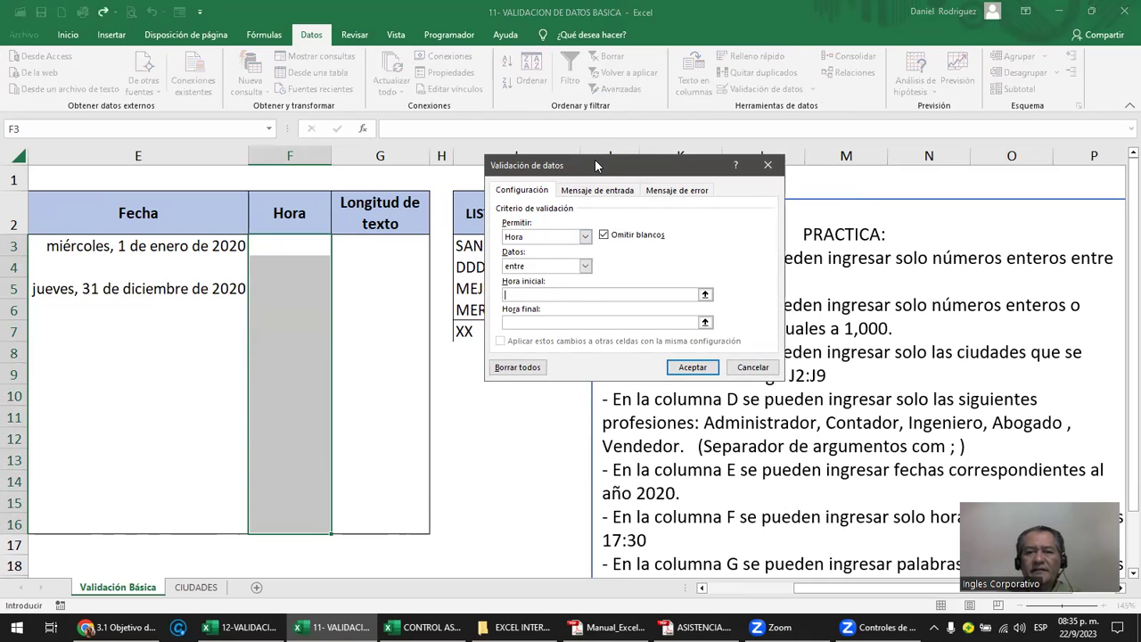
left_click_drag(596, 165, 656, 166)
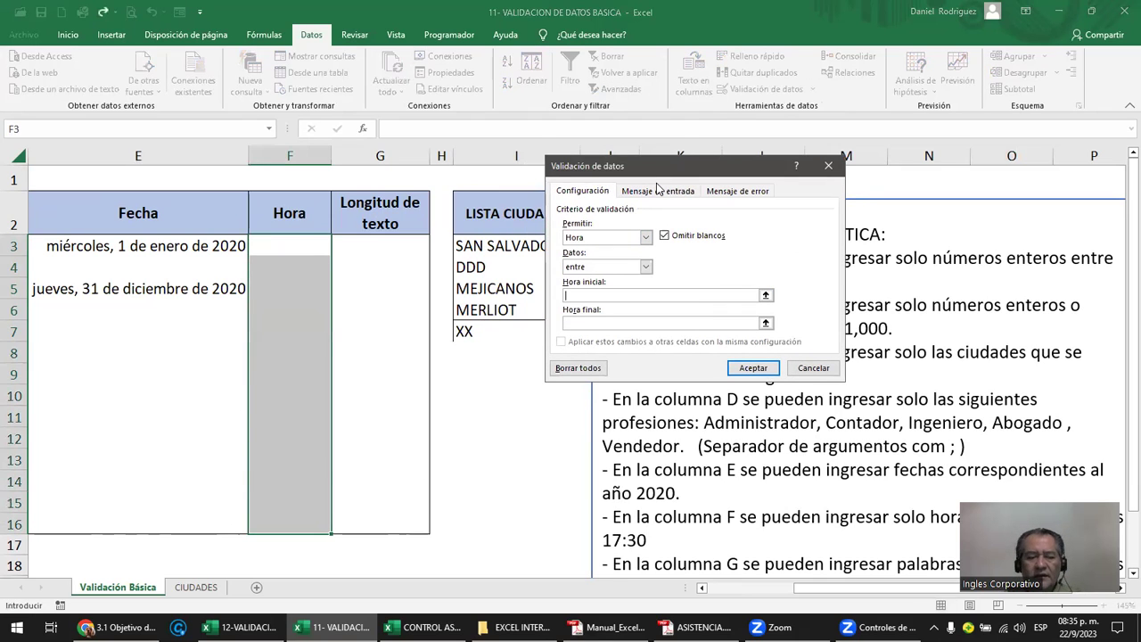
type("07:00:00")
key("Tab")
type("17:30:00")
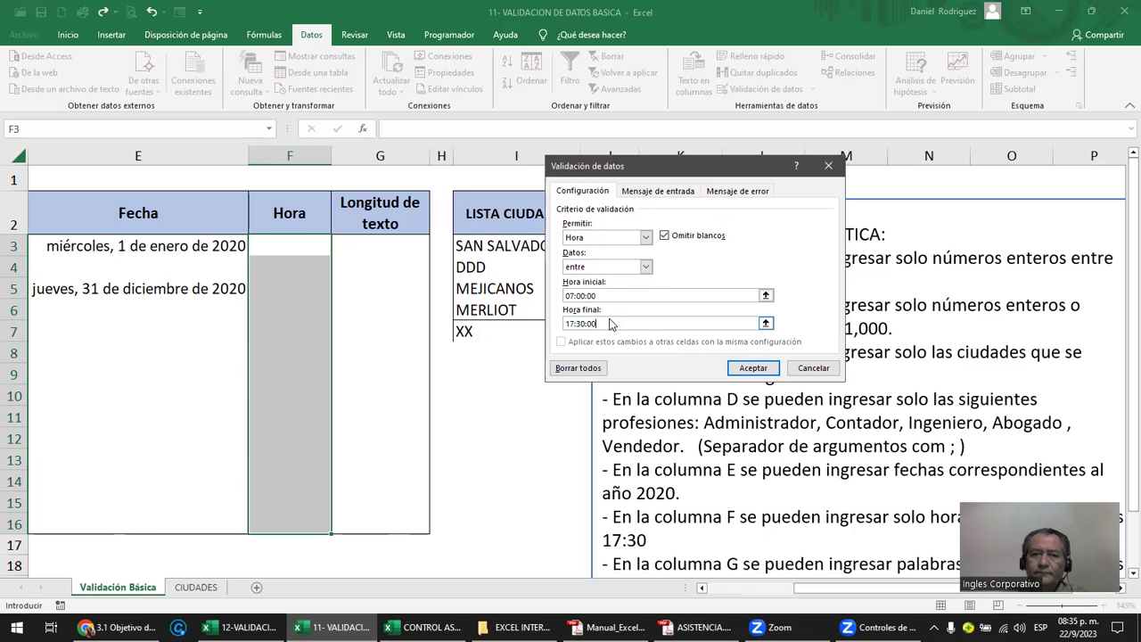
left_click(611, 323)
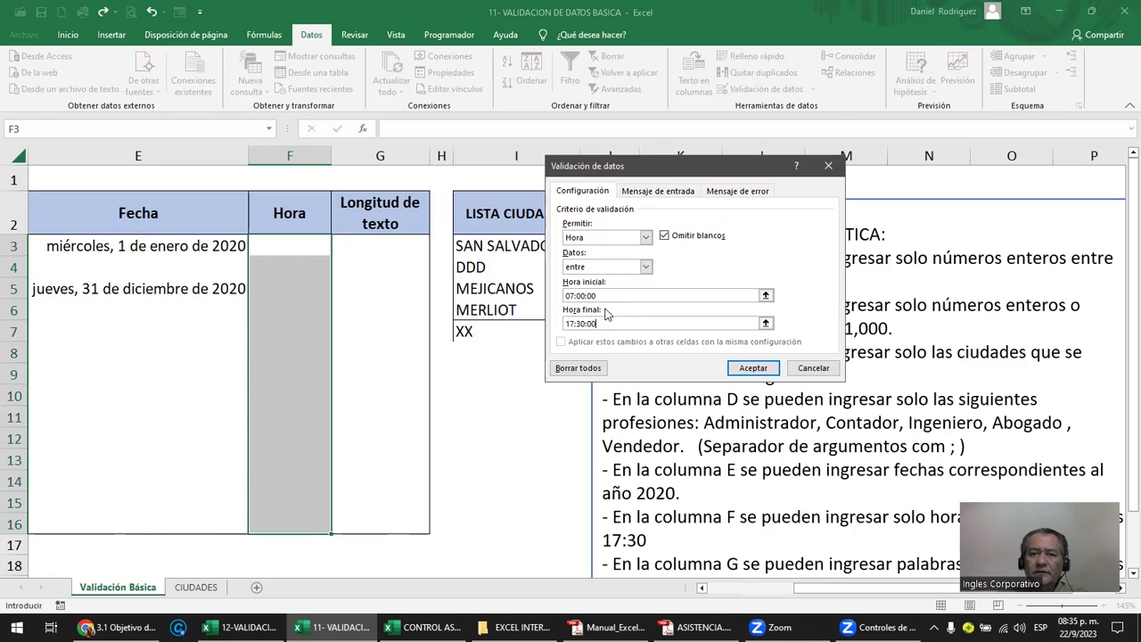
mouse_move(566, 296)
left_mouse_down()
mouse_move(608, 295)
mouse_move(618, 324)
left_mouse_up()
left_click(598, 324)
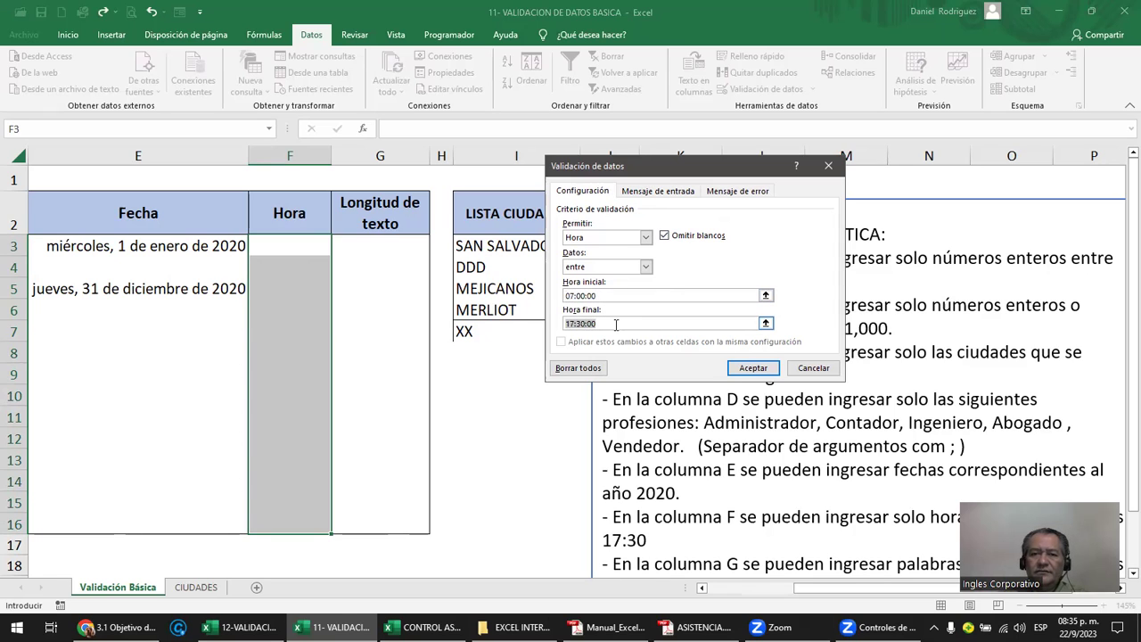
left_click(751, 368)
- Enter 08:00 in F3 after a bare 8 is rejected
left_click(301, 256)
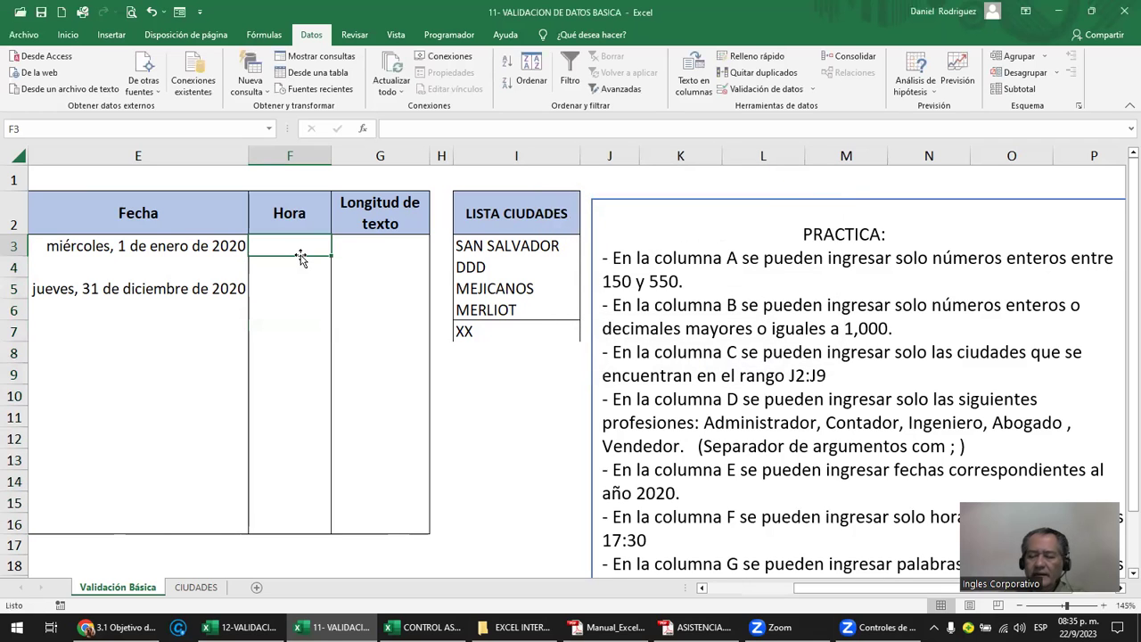
type("8")
key("Return")
key("Return")
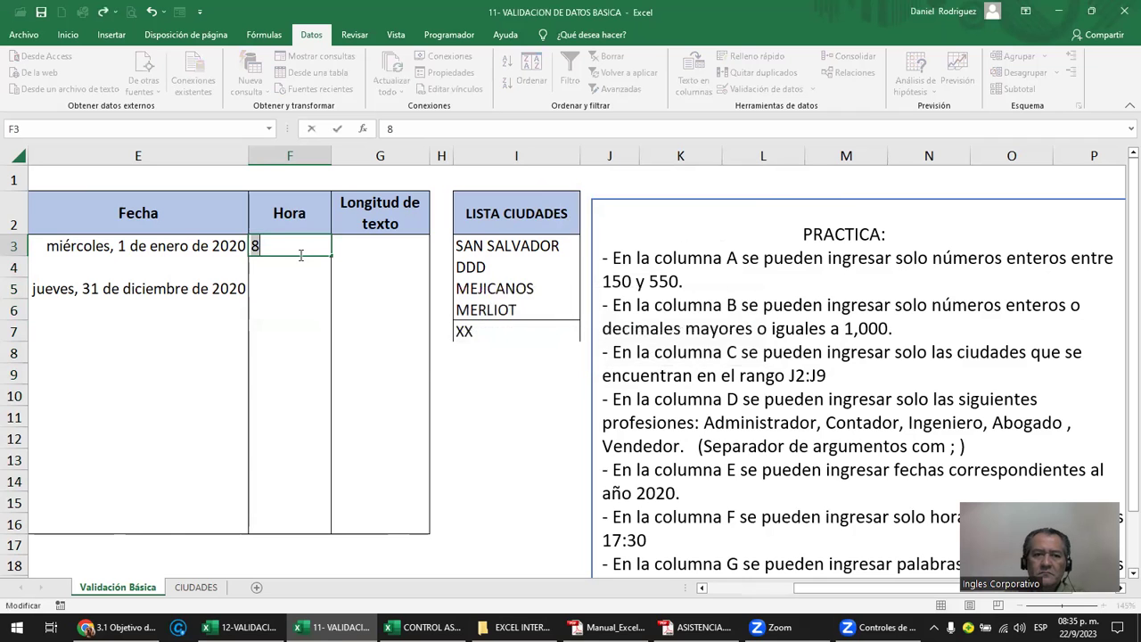
key("Return")
key("Return")
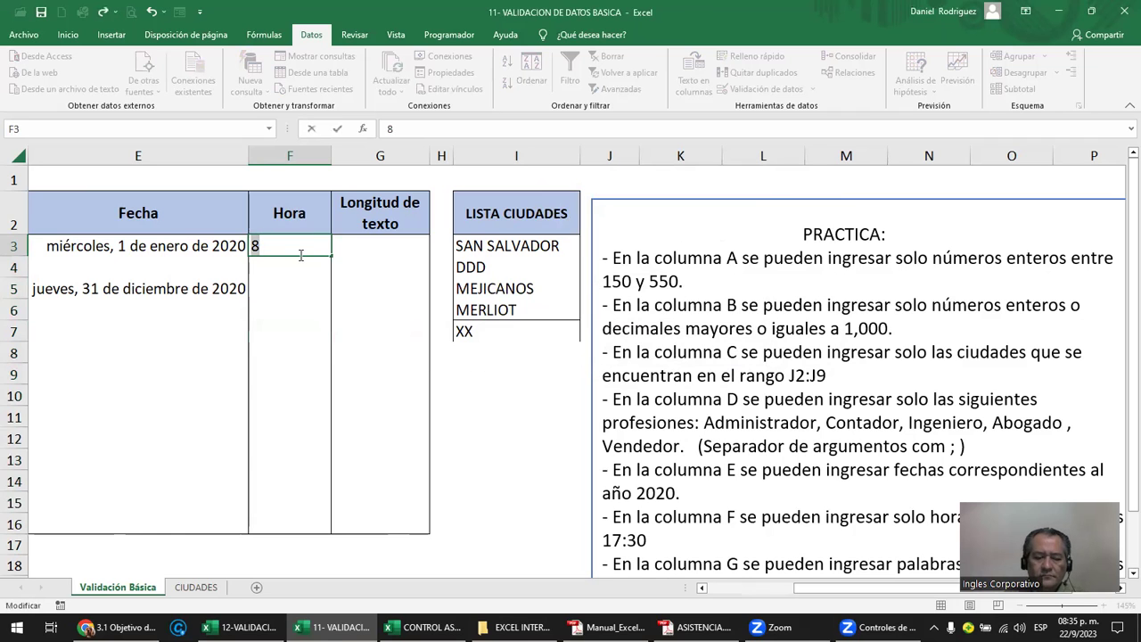
key("Escape")
type("08")
key("Return")
key("Return")
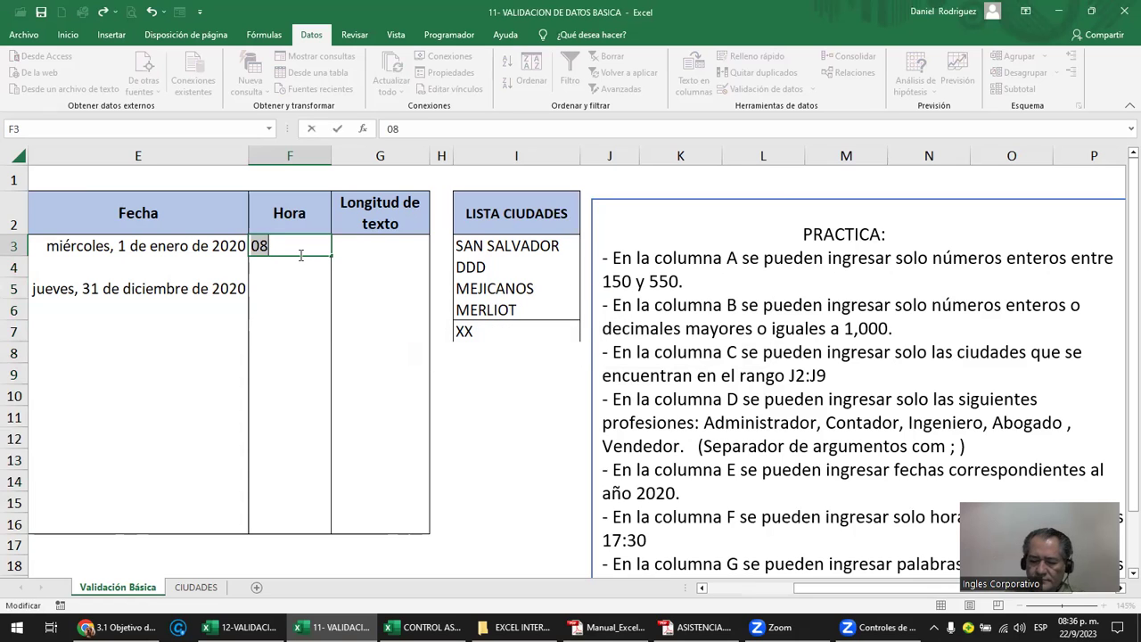
type("0")
type(":00")
key("Return")
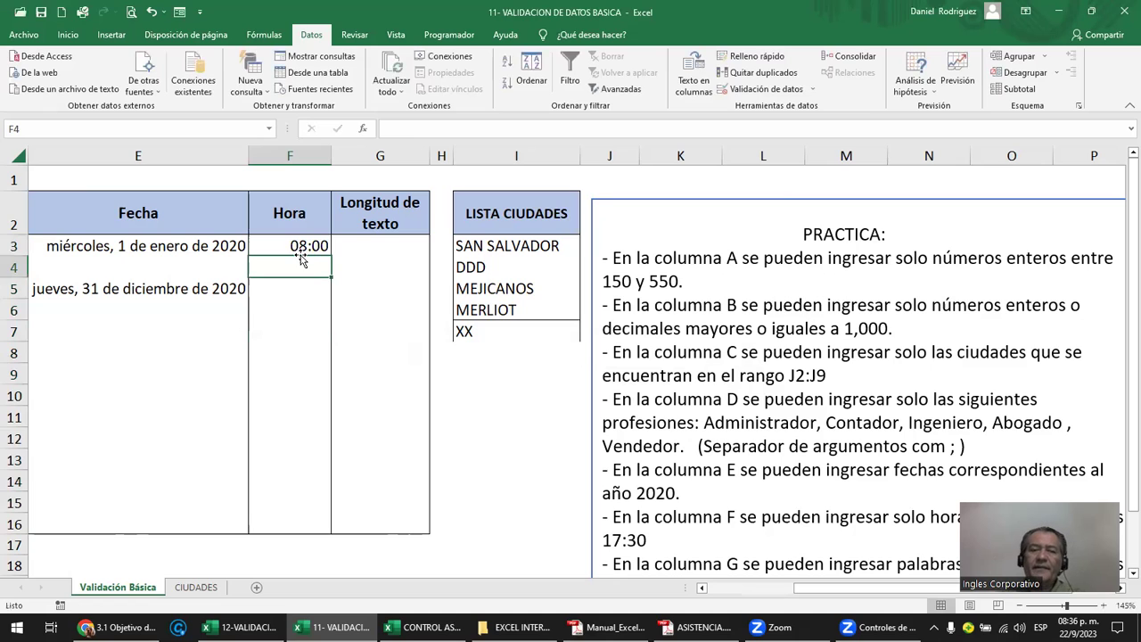
left_click(301, 248)
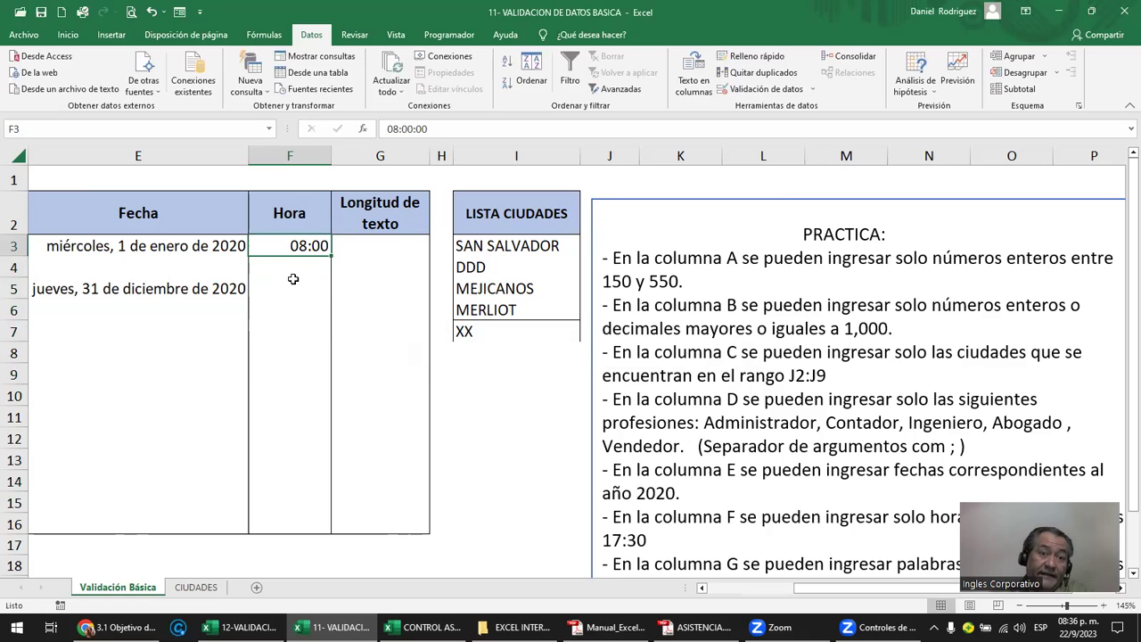
- Enter 8 AM in F4 and 3:30 PM in F5, then compare the stored times
left_click(280, 275)
type("8 AM")
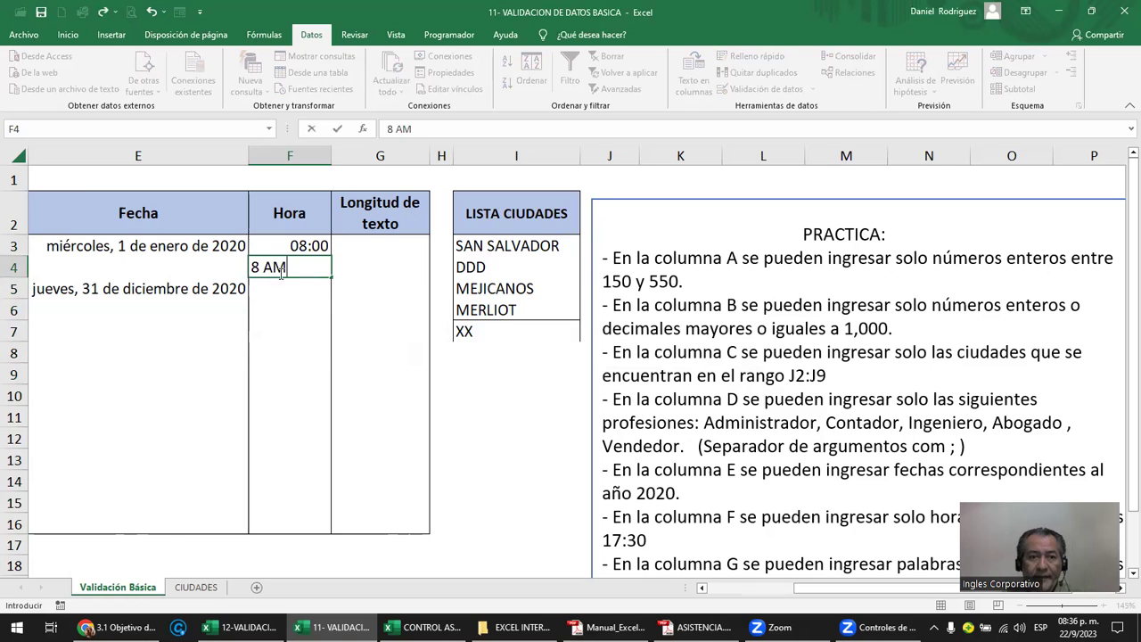
key("Return")
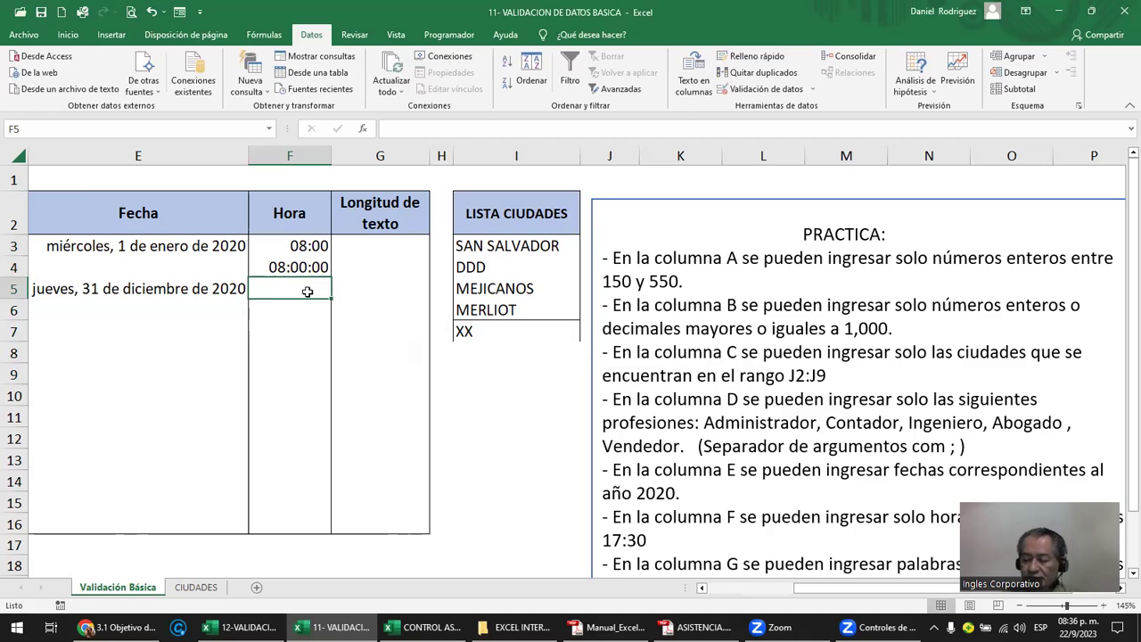
type("3")
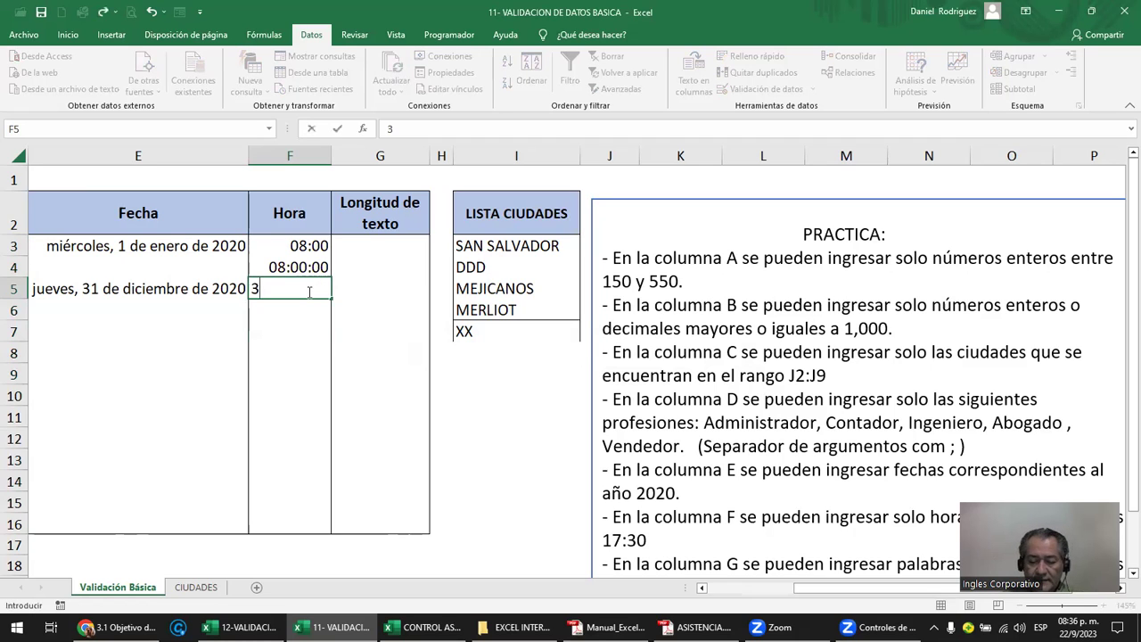
type("30 PM")
key("Return")
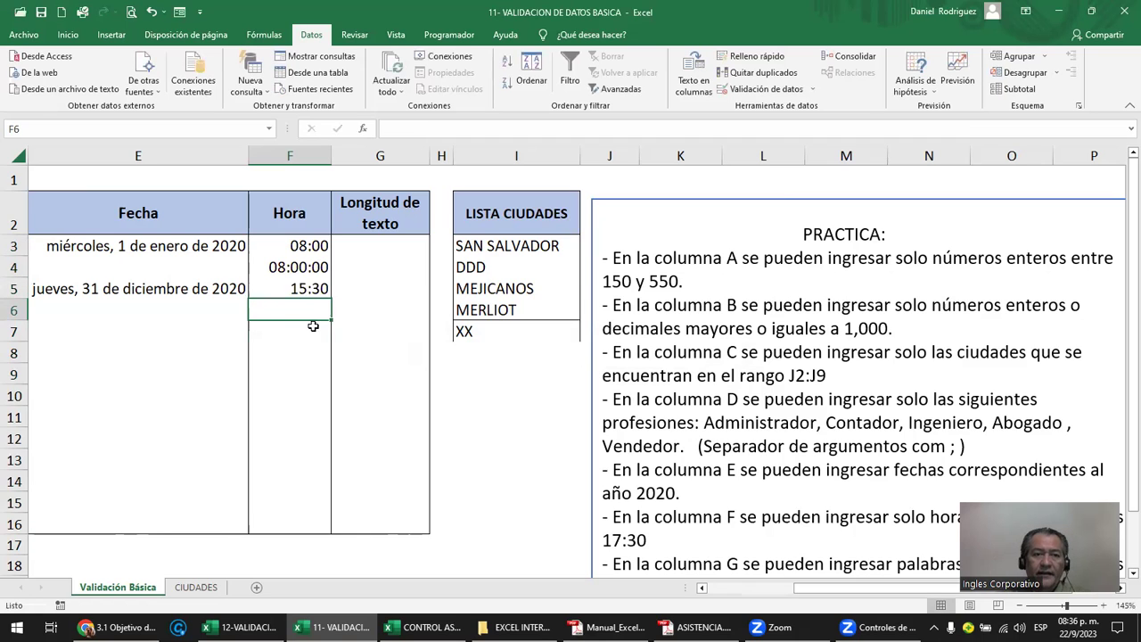
left_click(298, 288)
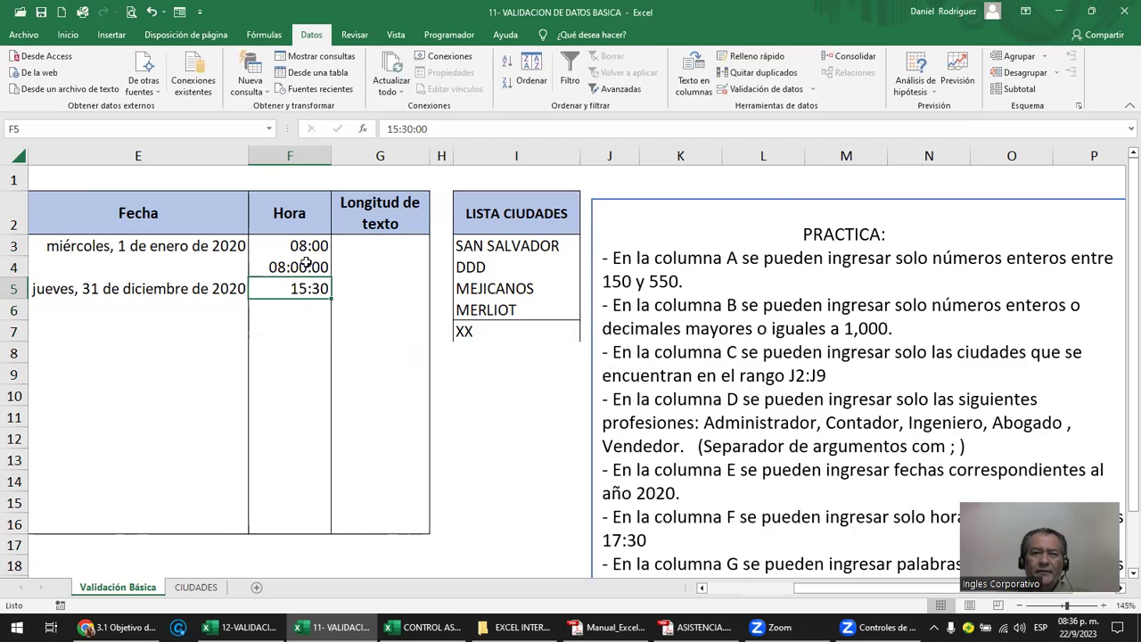
left_click(311, 247)
- Enter 16:30 in F6 and the 17:30 upper limit in F7
left_click(289, 317)
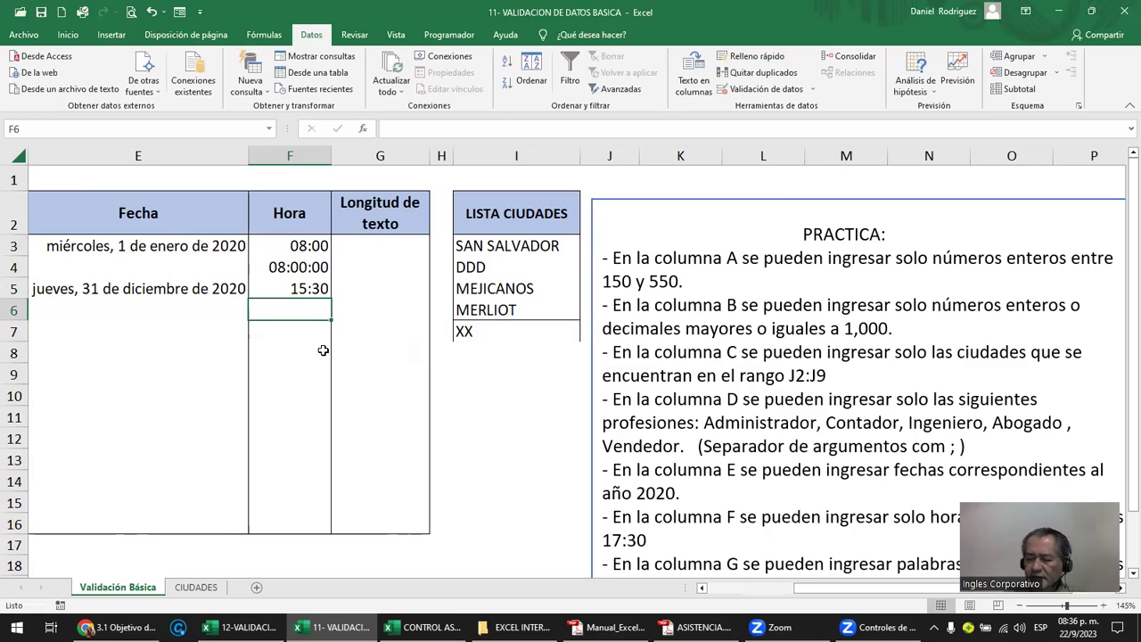
type("16:30")
key("Return")
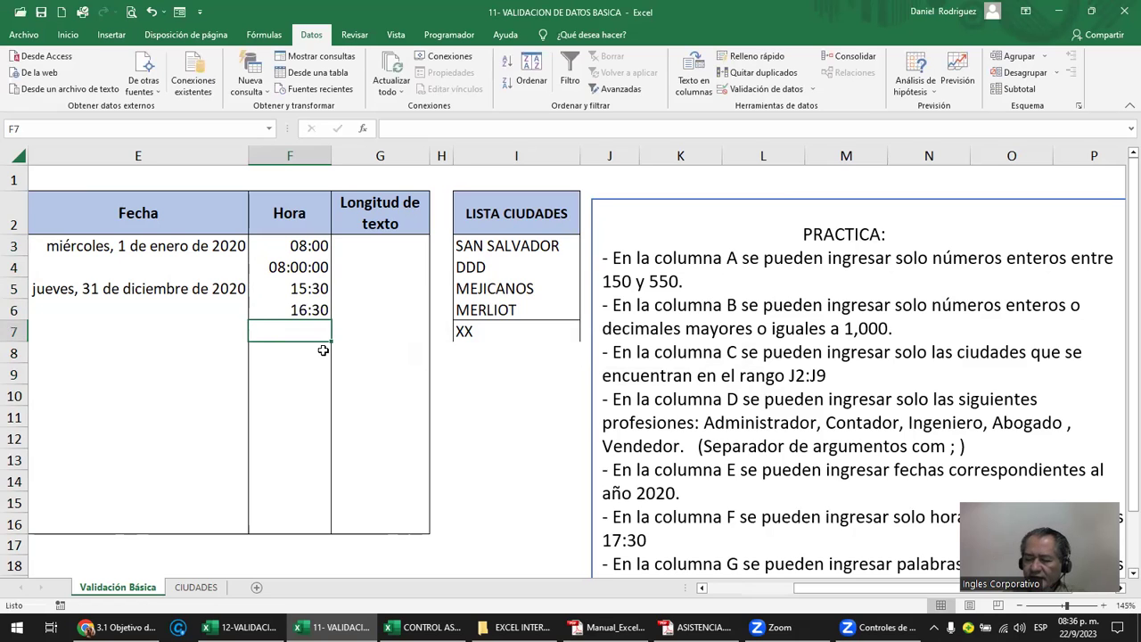
type("17:")
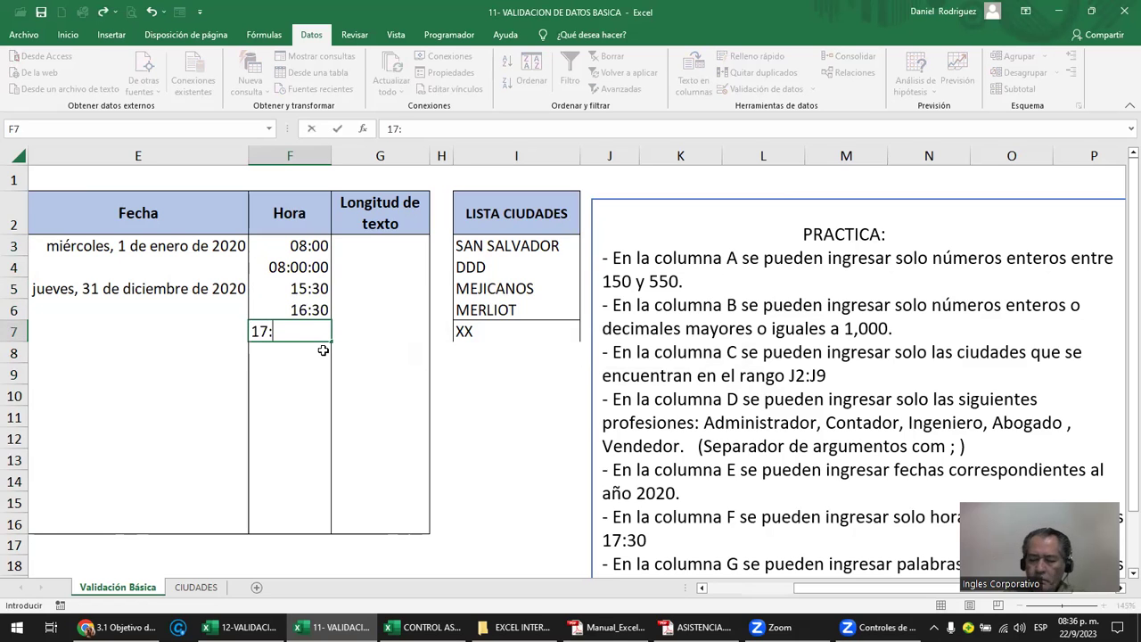
type("30")
key("Return")
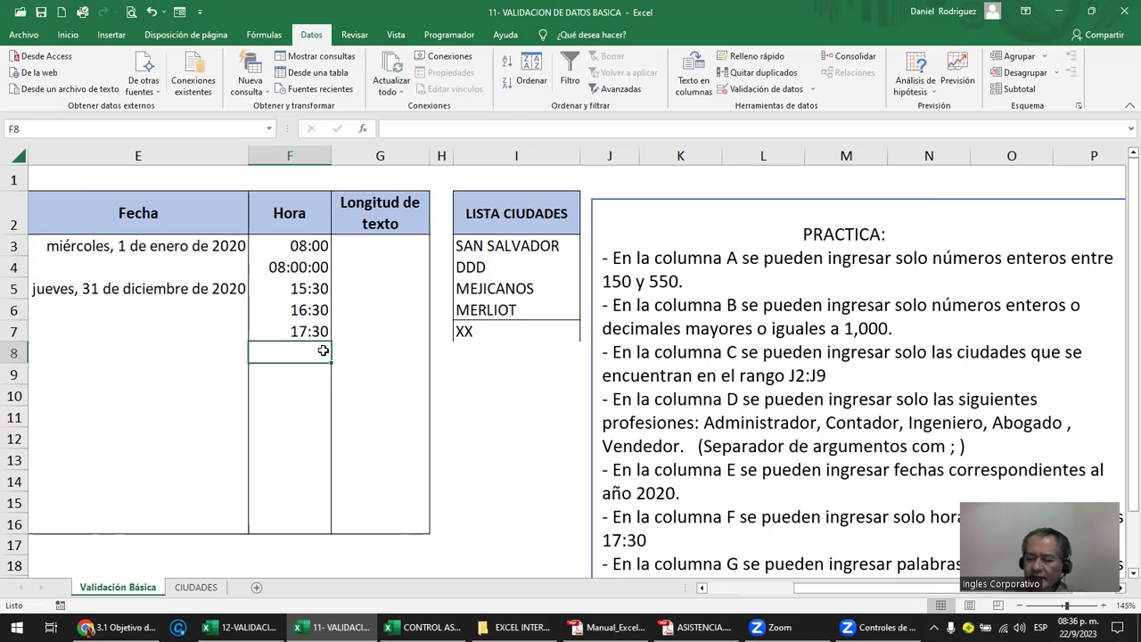
- Try 18:00 and 6:00, dismissing and discarding both rejected entries
type("18:00")
key("Return")
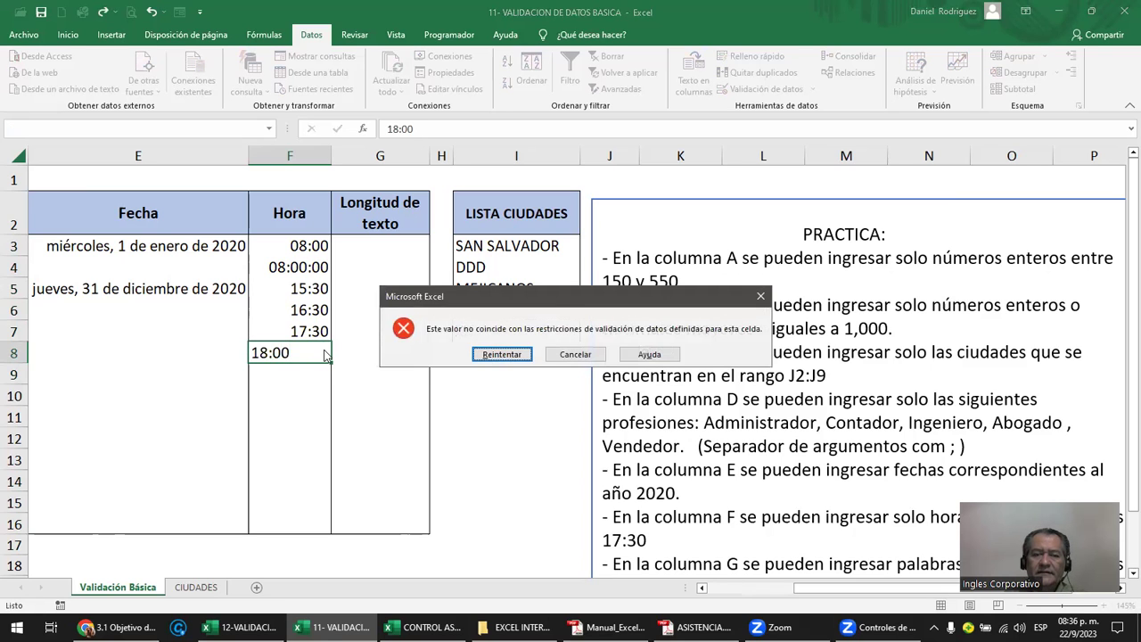
key("Return")
key("Return")
key("Return")
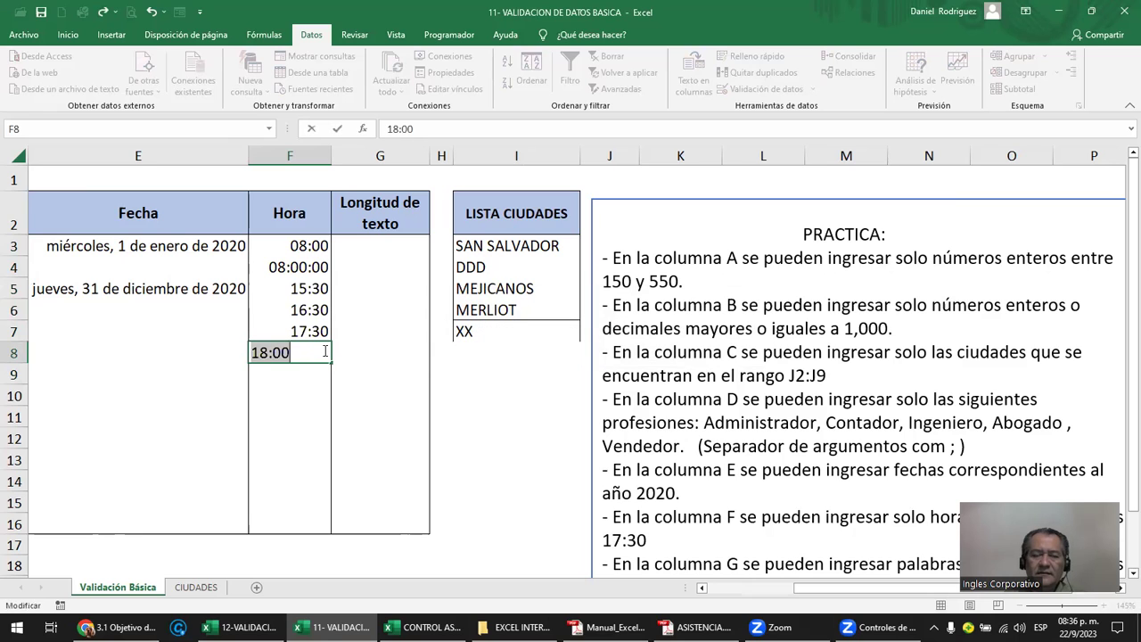
key("Escape")
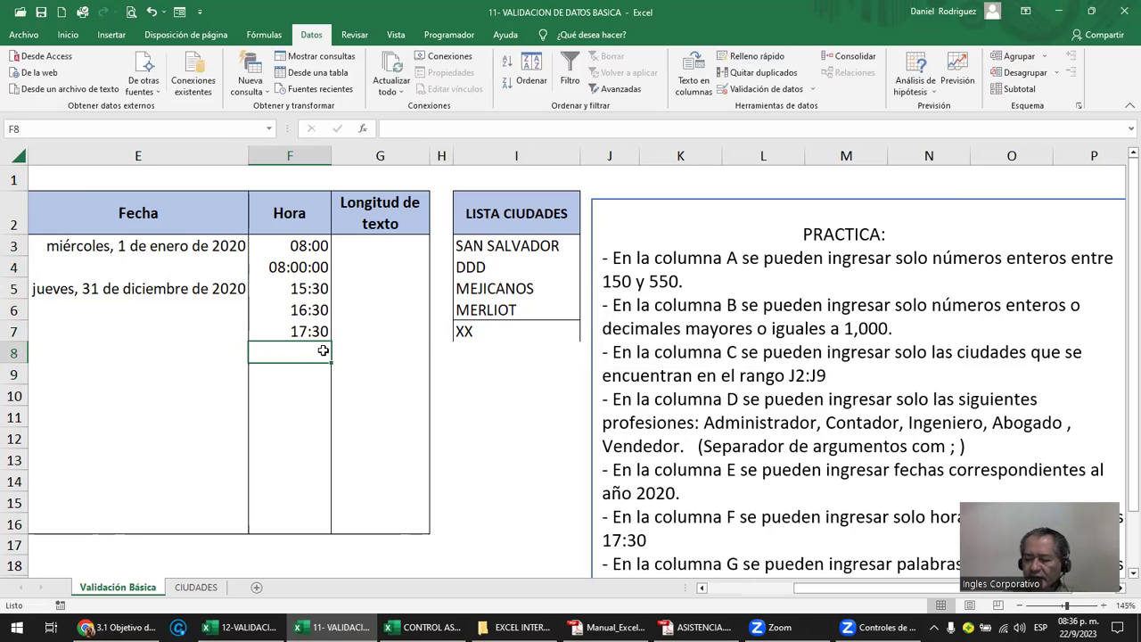
type("6")
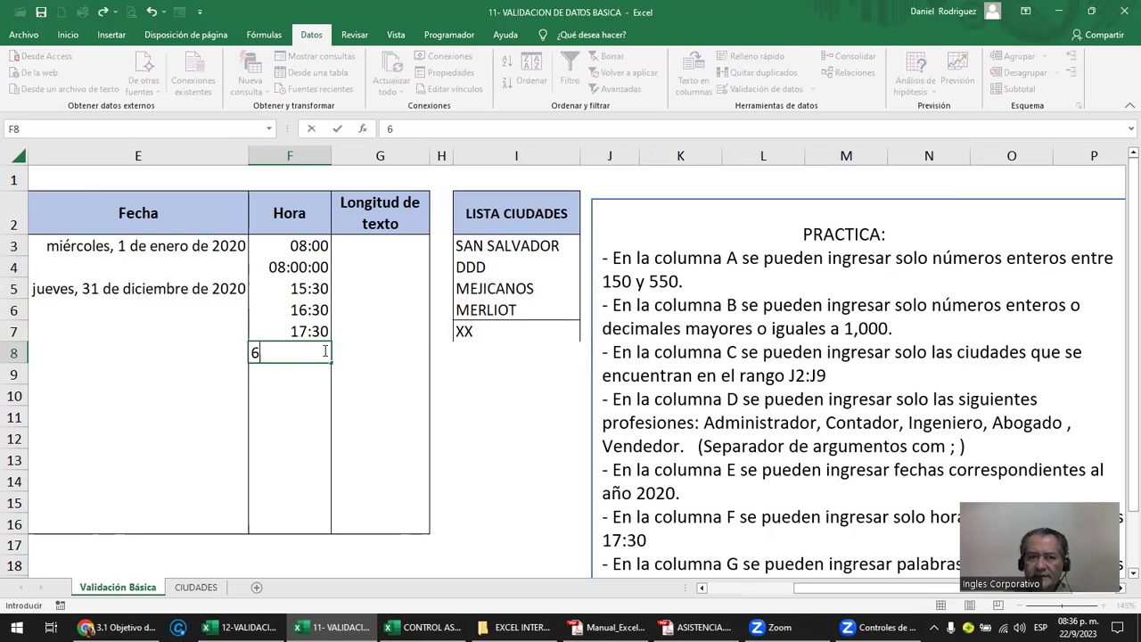
type(":00")
key("Return")
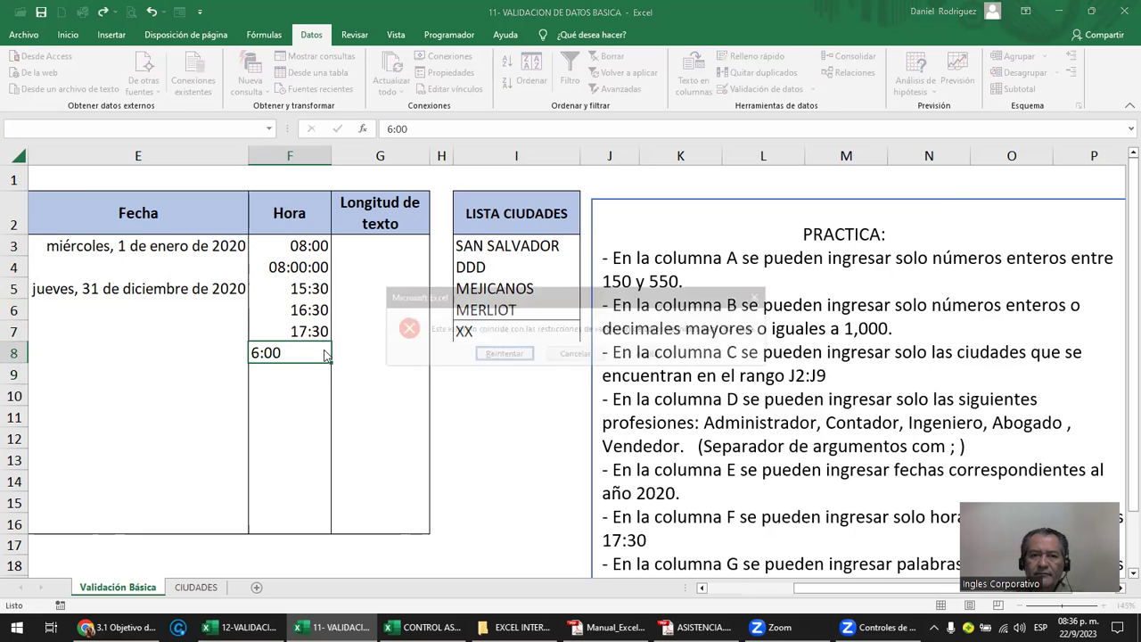
key("Return")
key("Return")
key("Return")
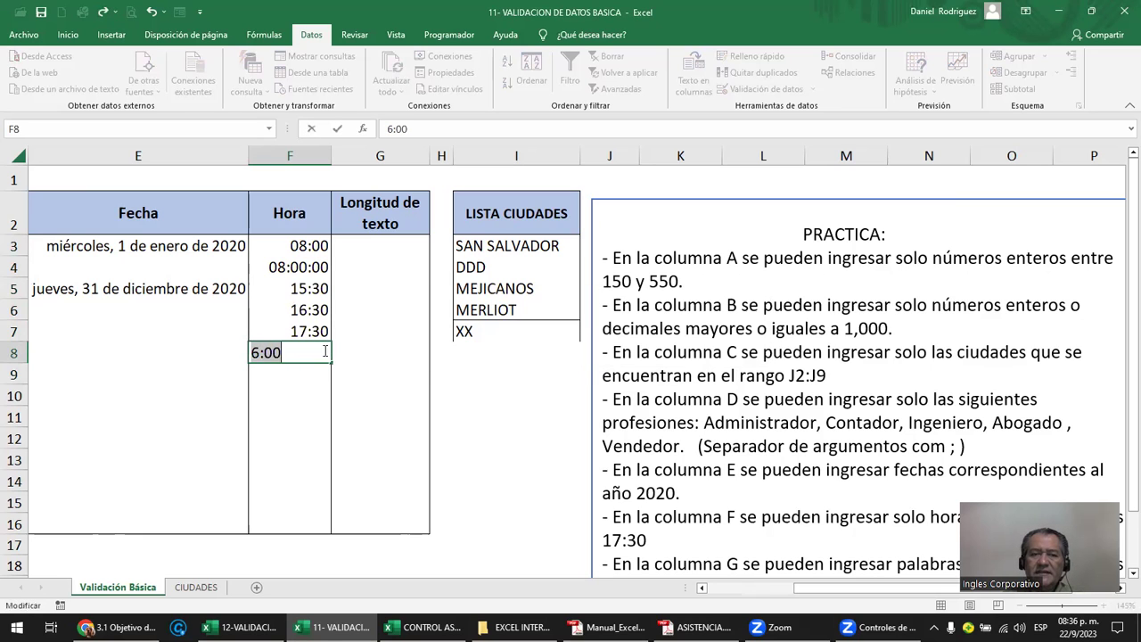
key("Escape")
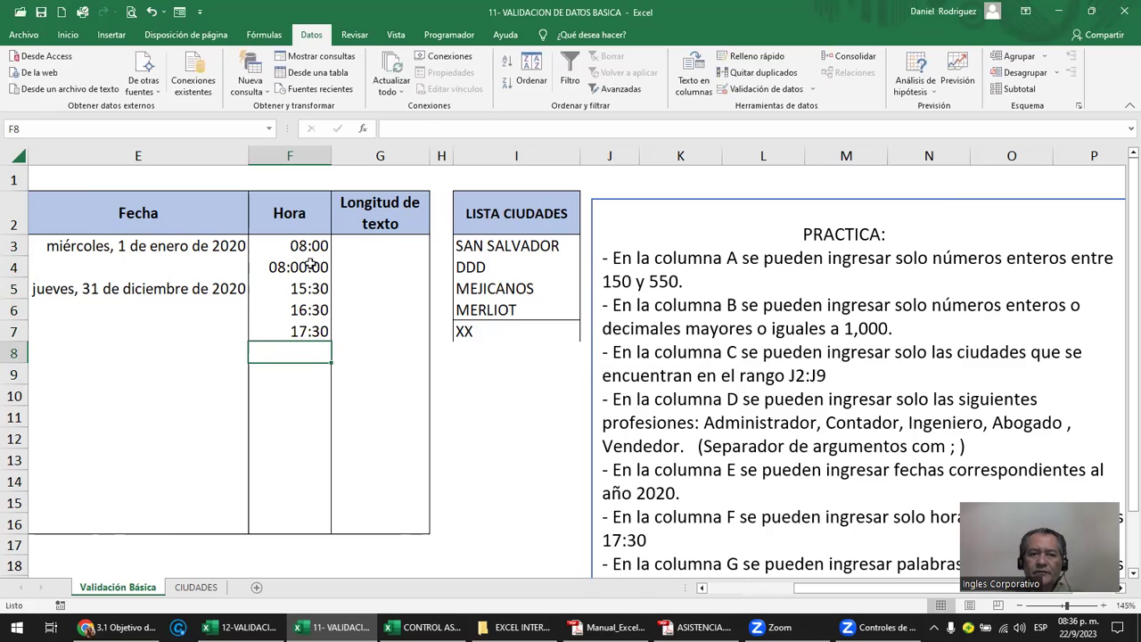
- Review the accepted times stored in F3:F7
left_click_drag(309, 249, 318, 331)
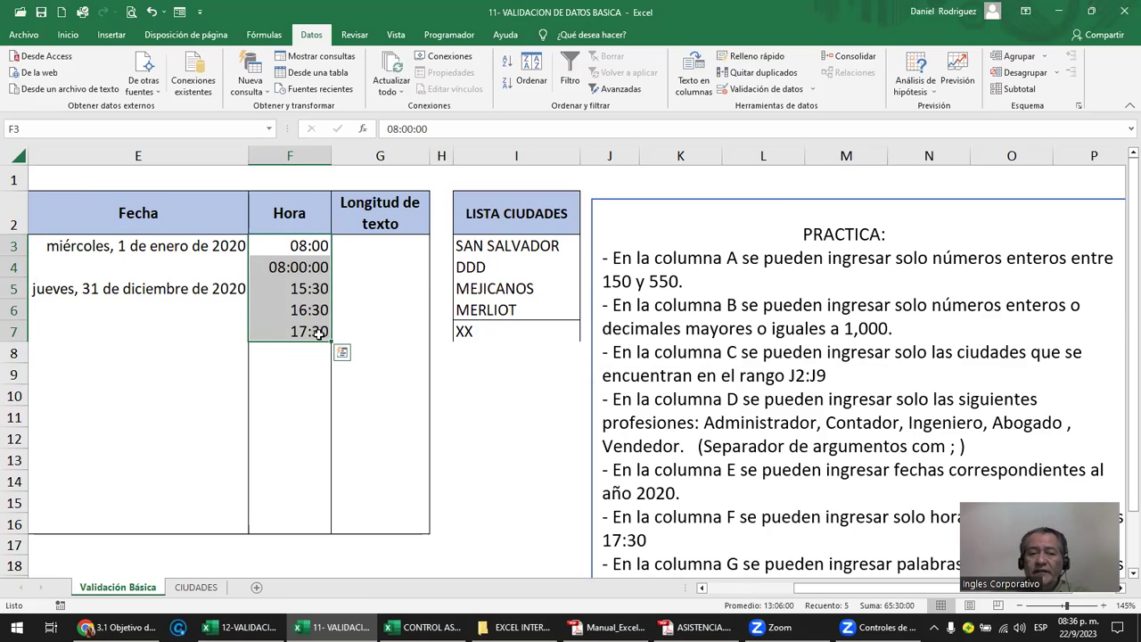
left_click(308, 354)
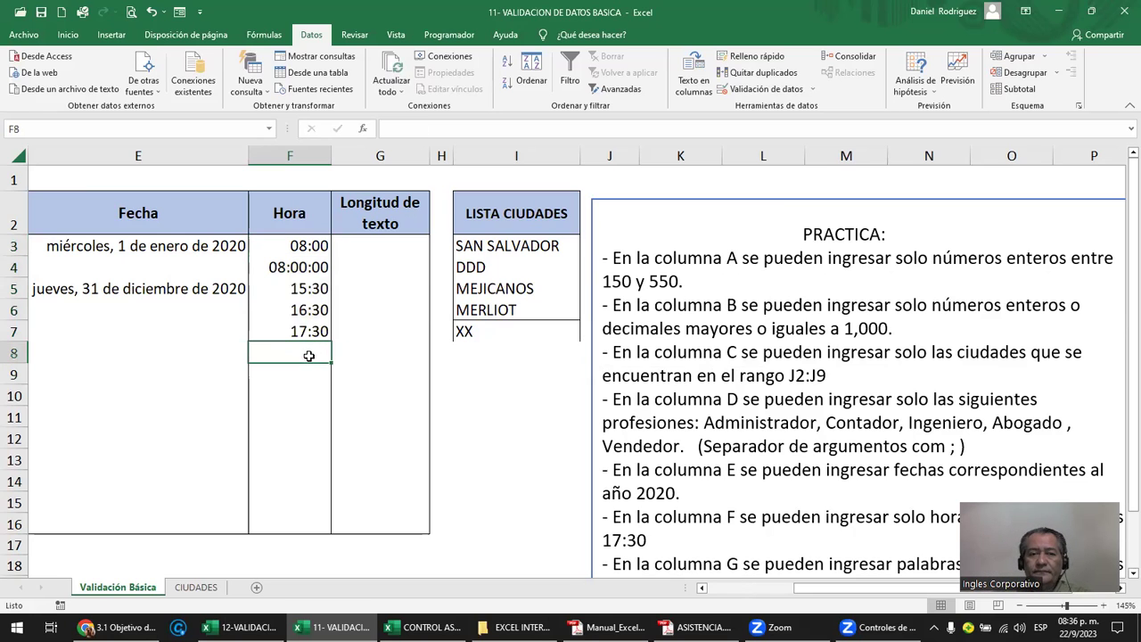
left_click(287, 269)
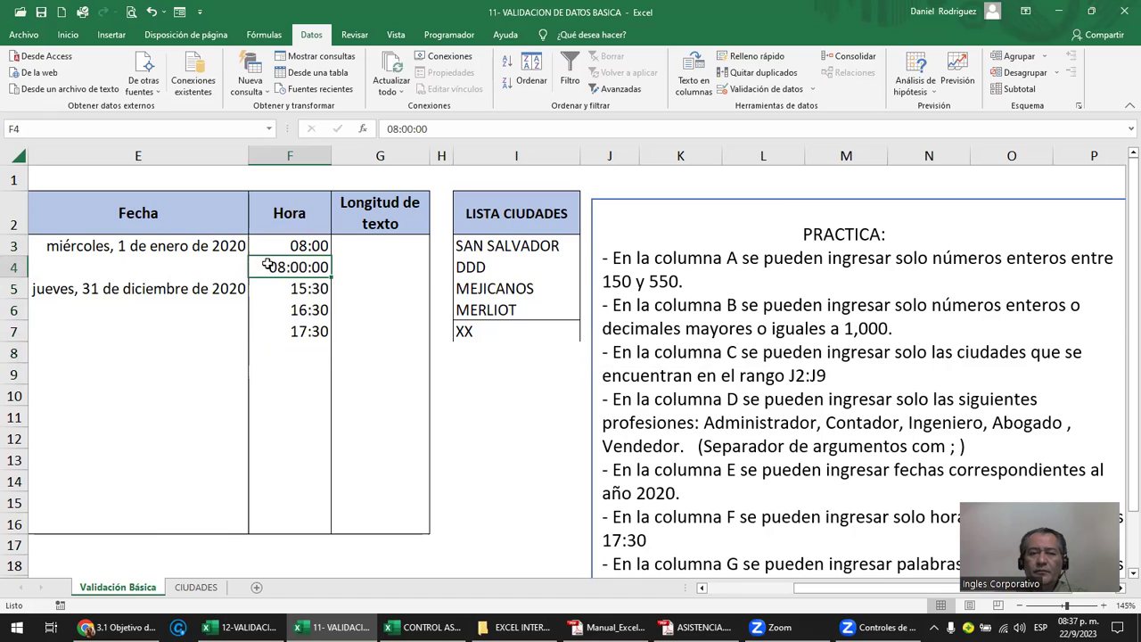
left_click(303, 294)
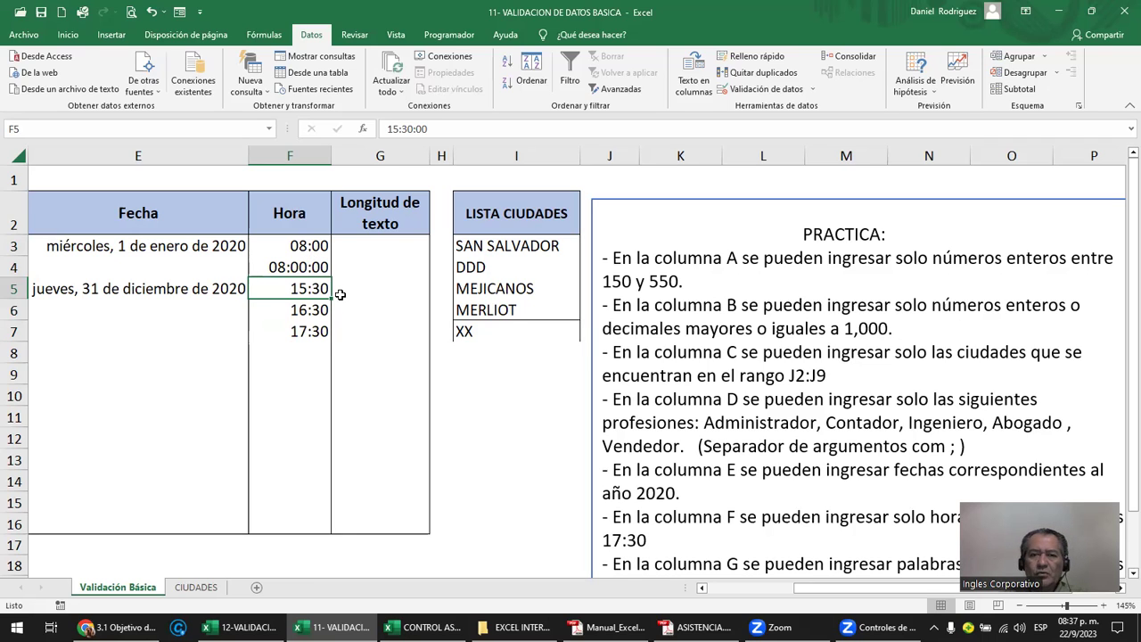
left_click(384, 249)
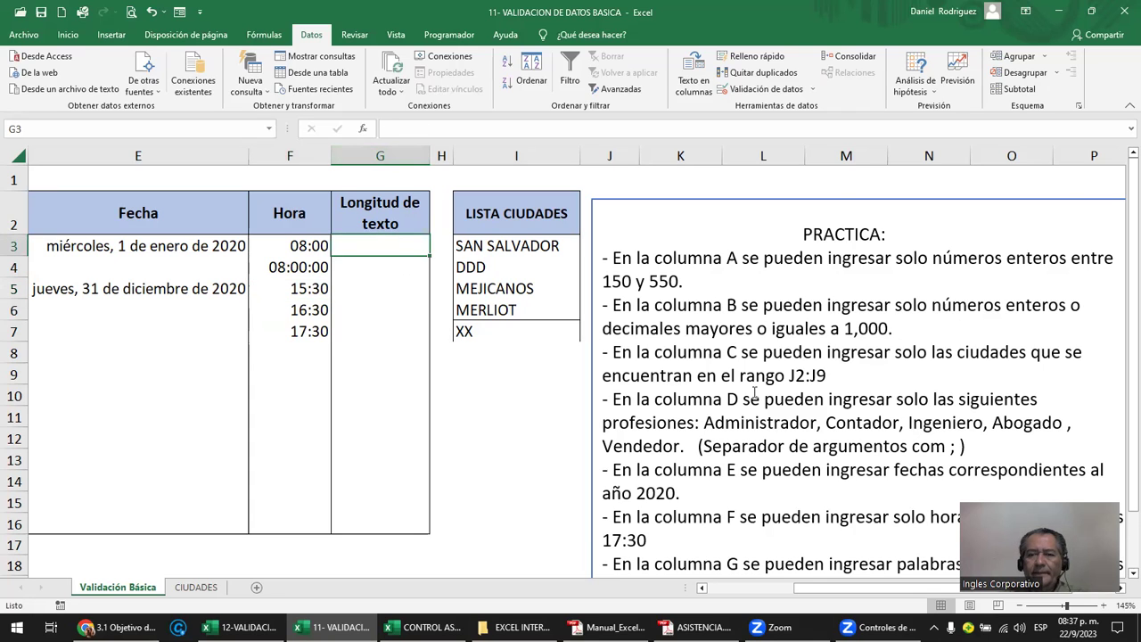
- Read the column G rule for 3–6 character words and try 123456 in G3, then cancel it
scroll(754, 393, "down", 1)
left_click(688, 428)
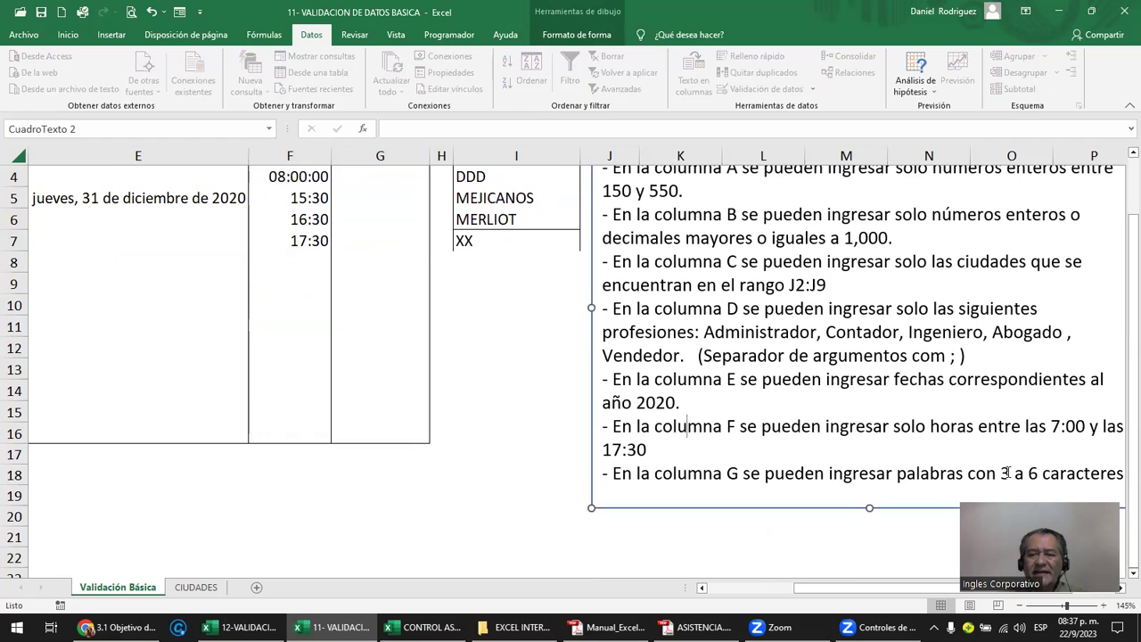
scroll(334, 396, "up", 1)
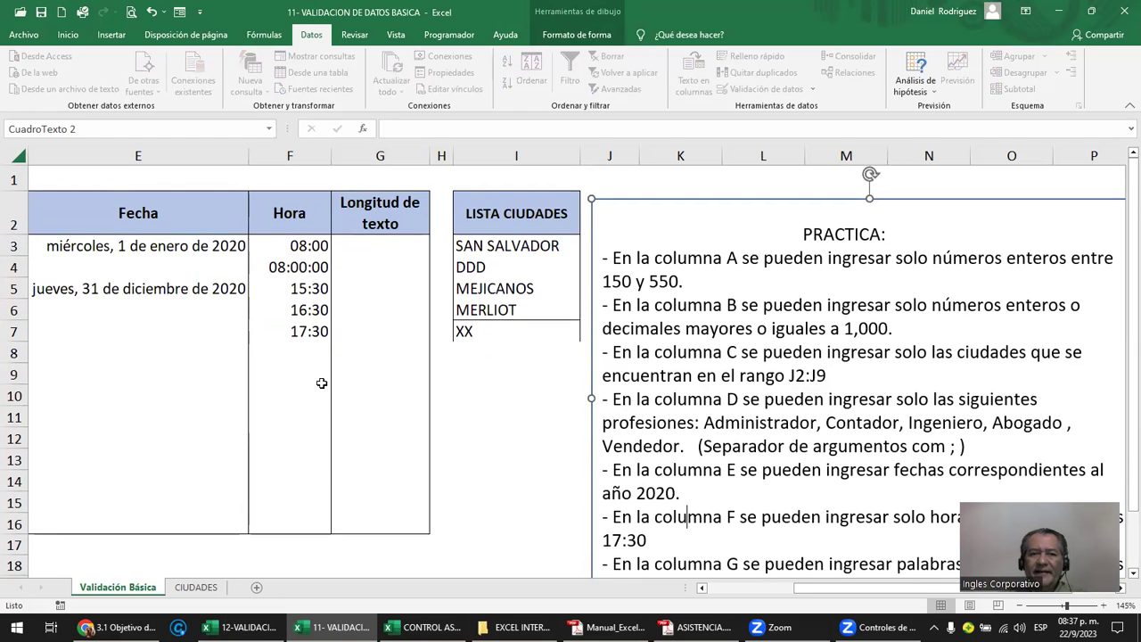
left_click(356, 251)
type("12")
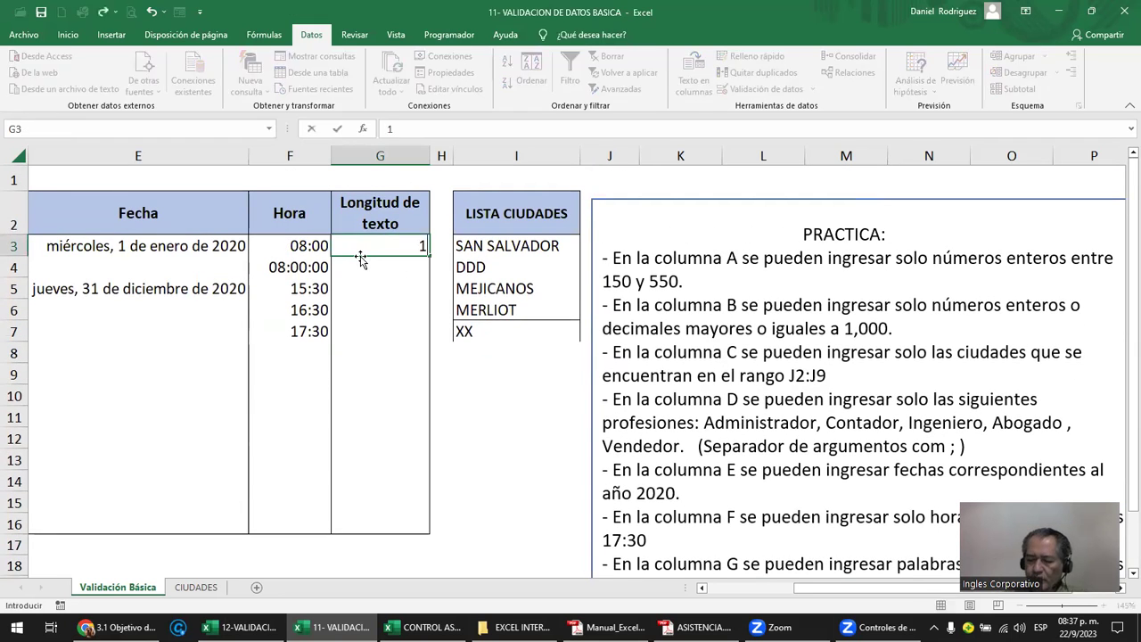
type("3456")
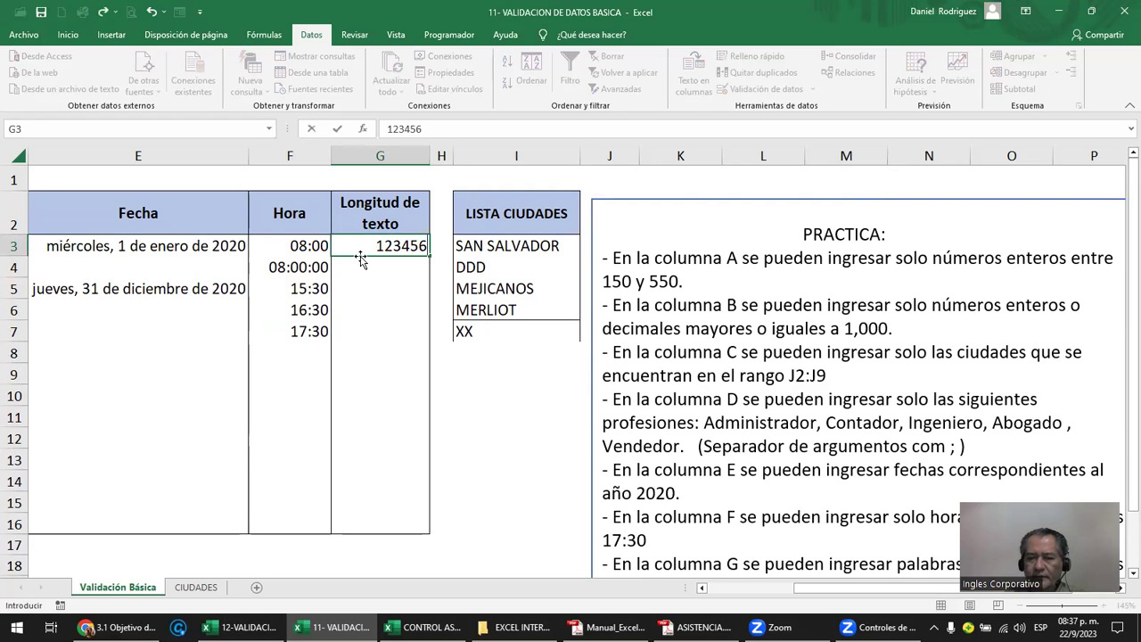
key("Return")
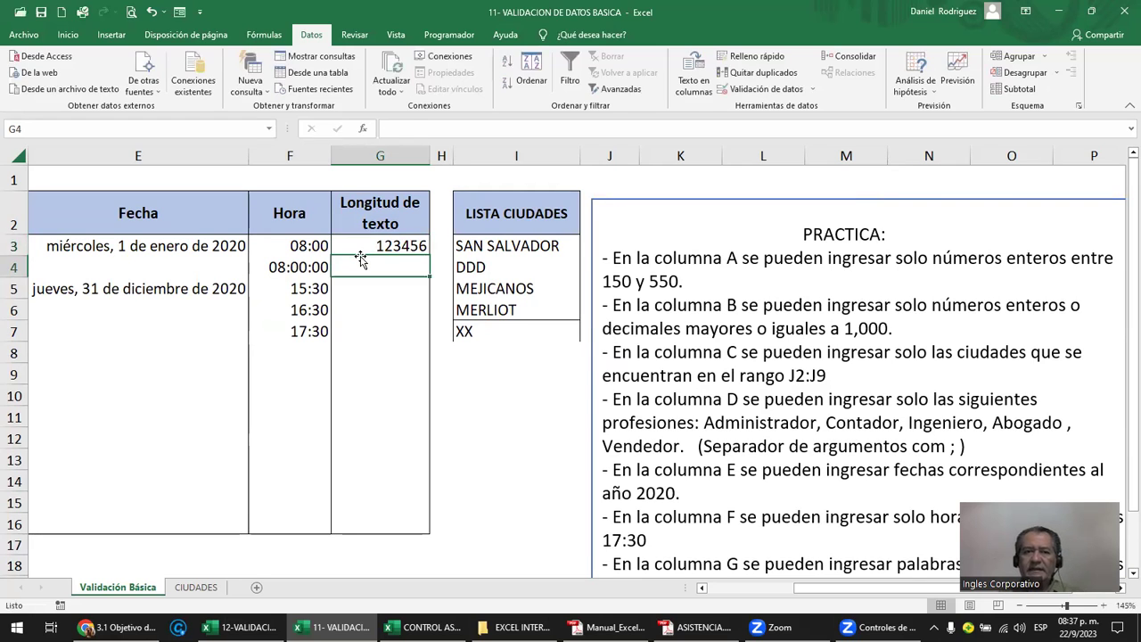
key("Escape")
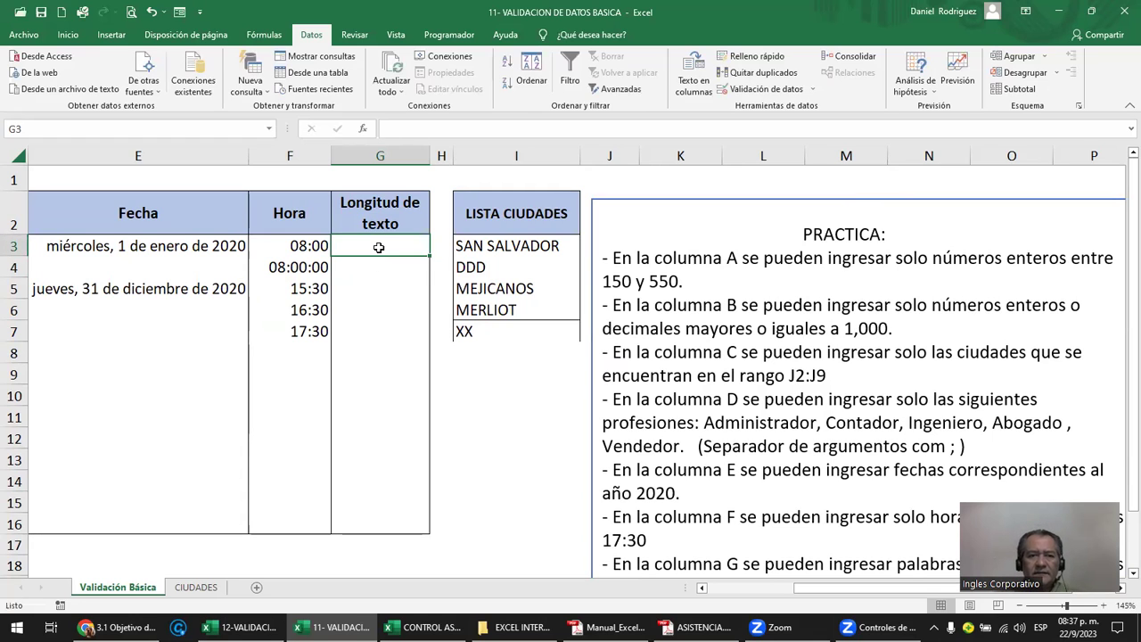
scroll(775, 469, "down", 2)
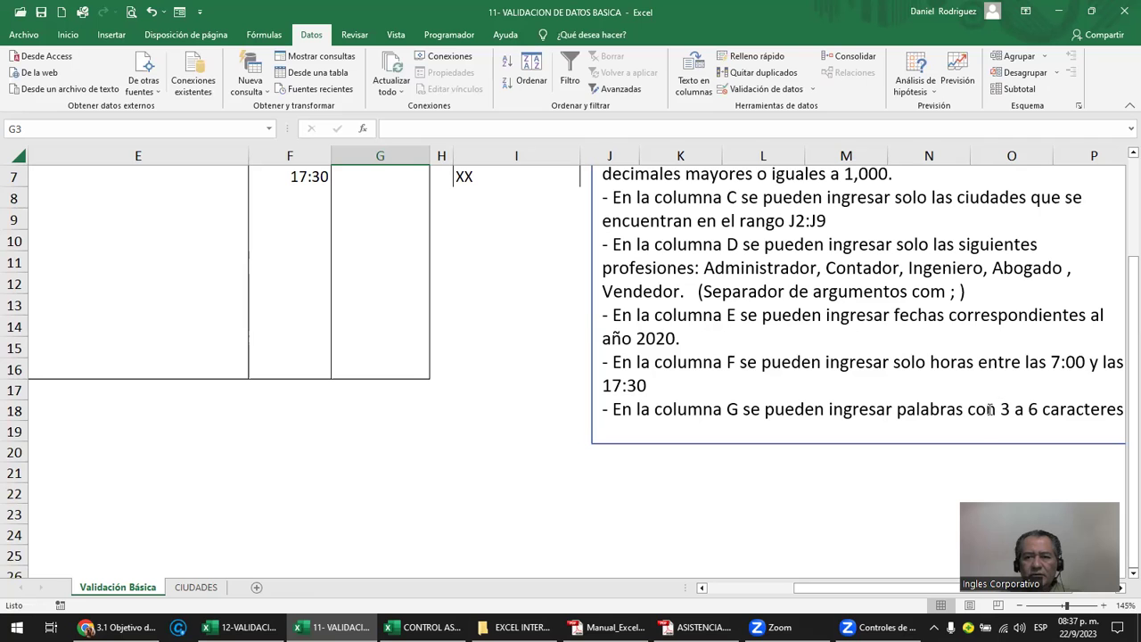
scroll(702, 361, "up", 2)
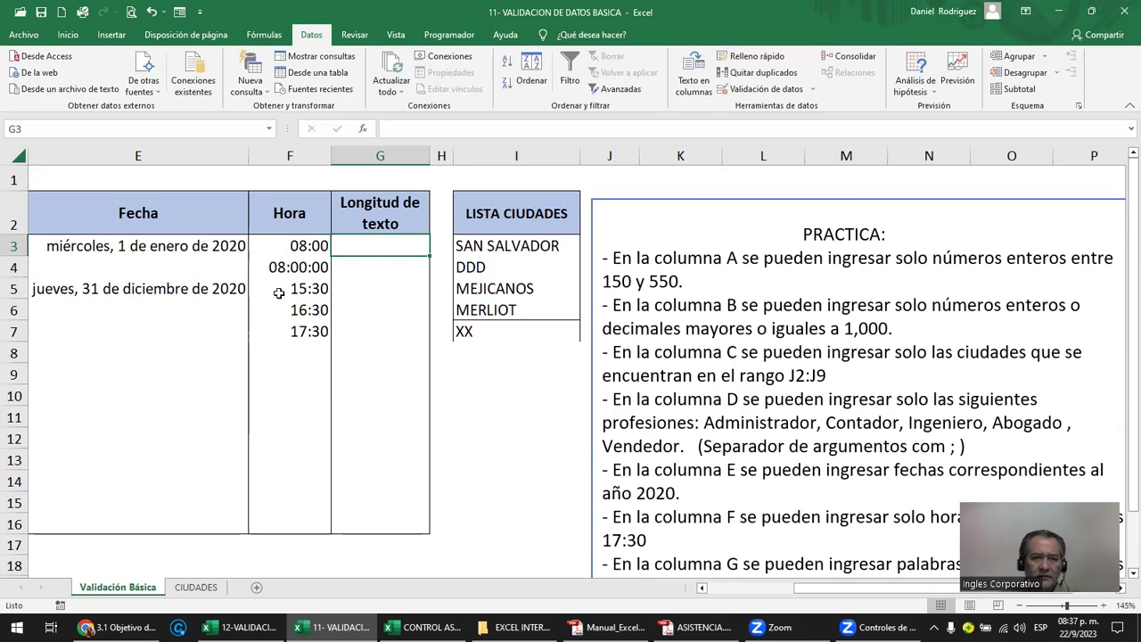
- Select G3:G16 and restrict entries to Longitud del texto in Data Validation
left_click_drag(381, 249, 387, 524)
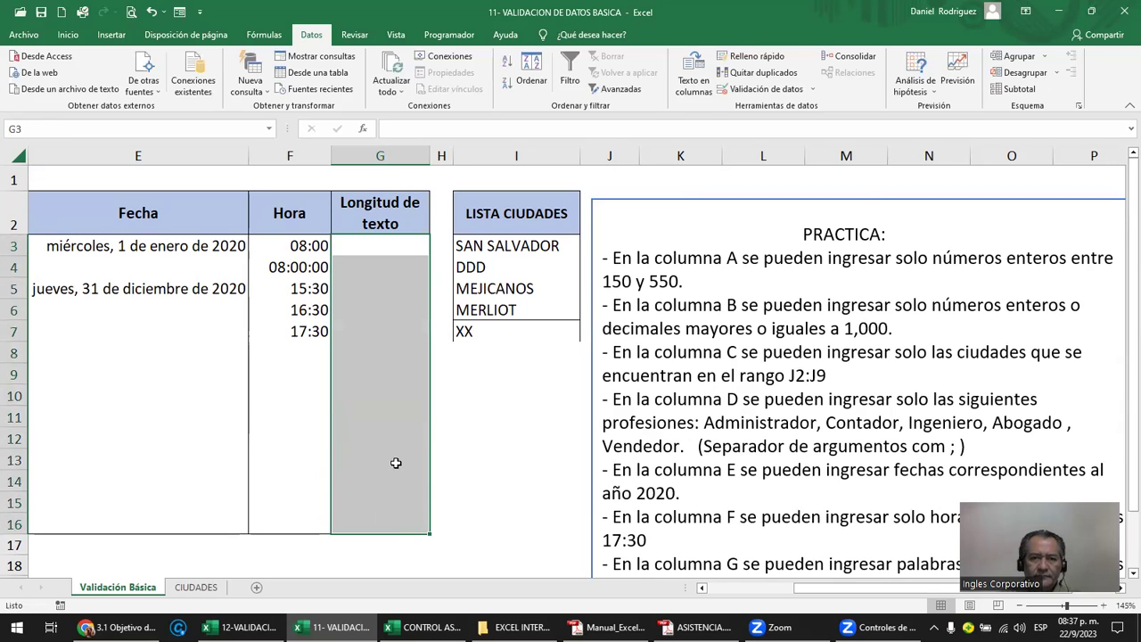
left_click(751, 93)
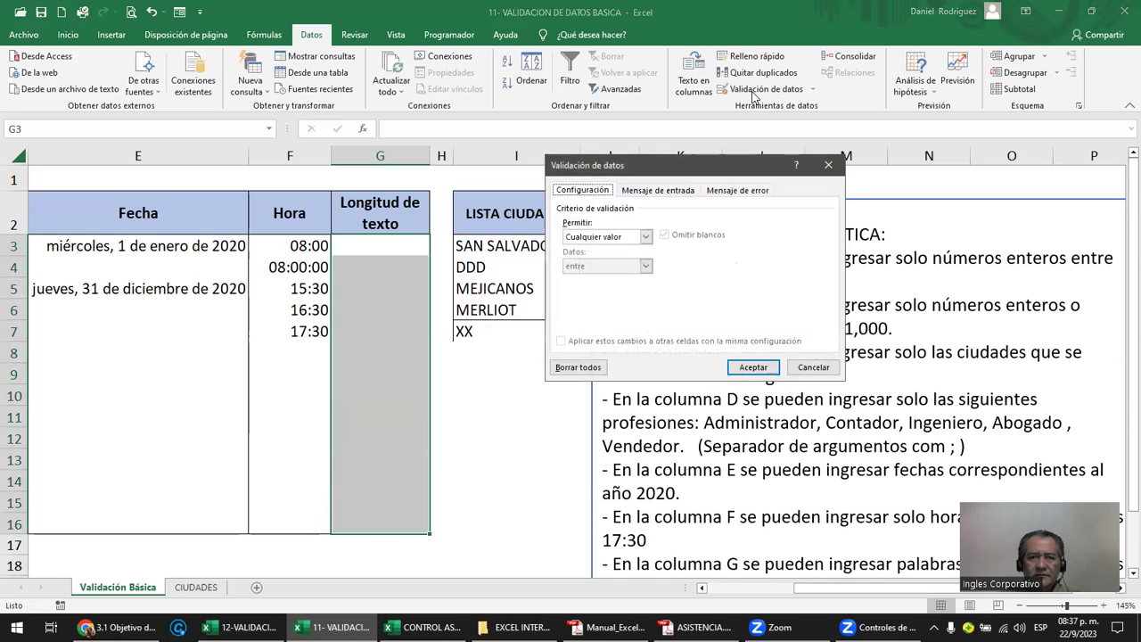
left_click(640, 239)
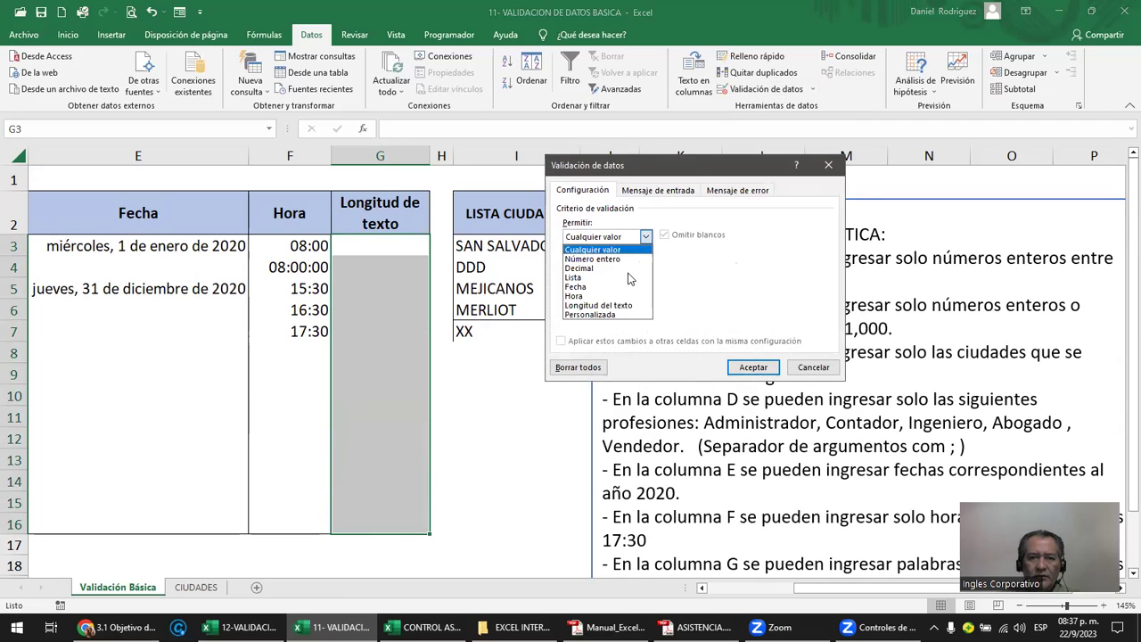
left_click(621, 305)
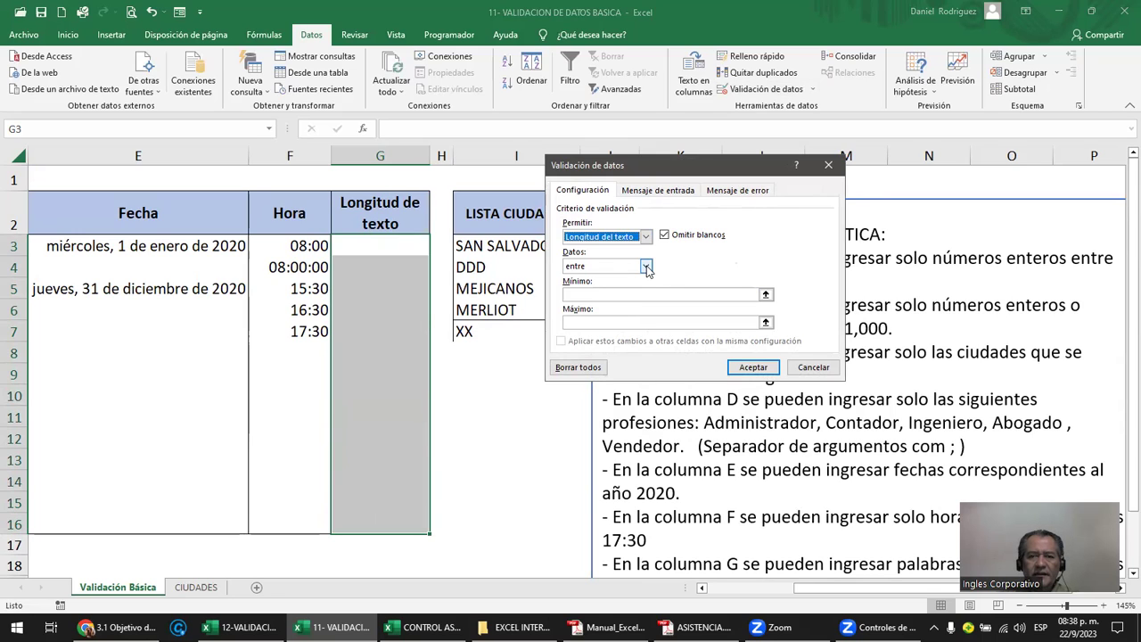
- Set the length comparison to between with a minimum of 3 characters
left_click(647, 266)
left_click(621, 294)
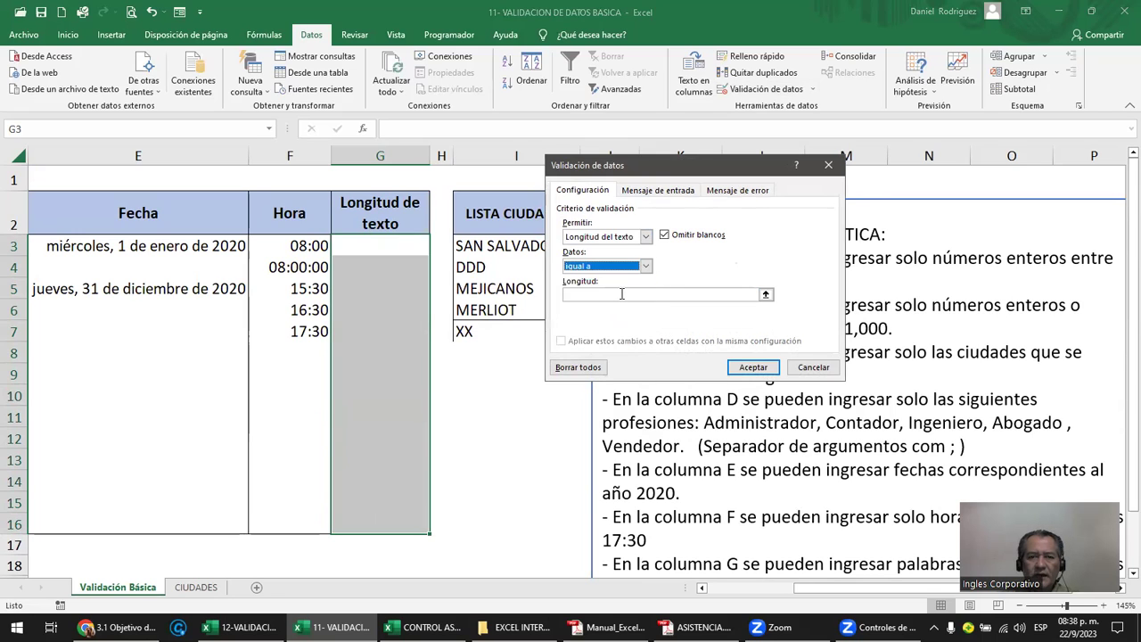
left_click(621, 294)
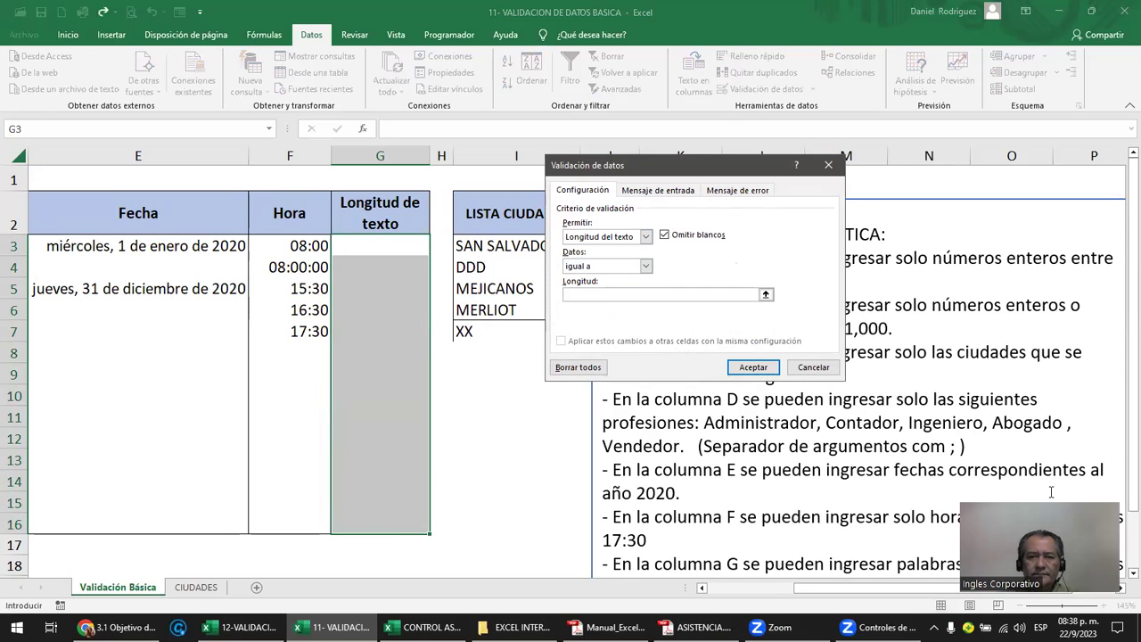
left_click(646, 267)
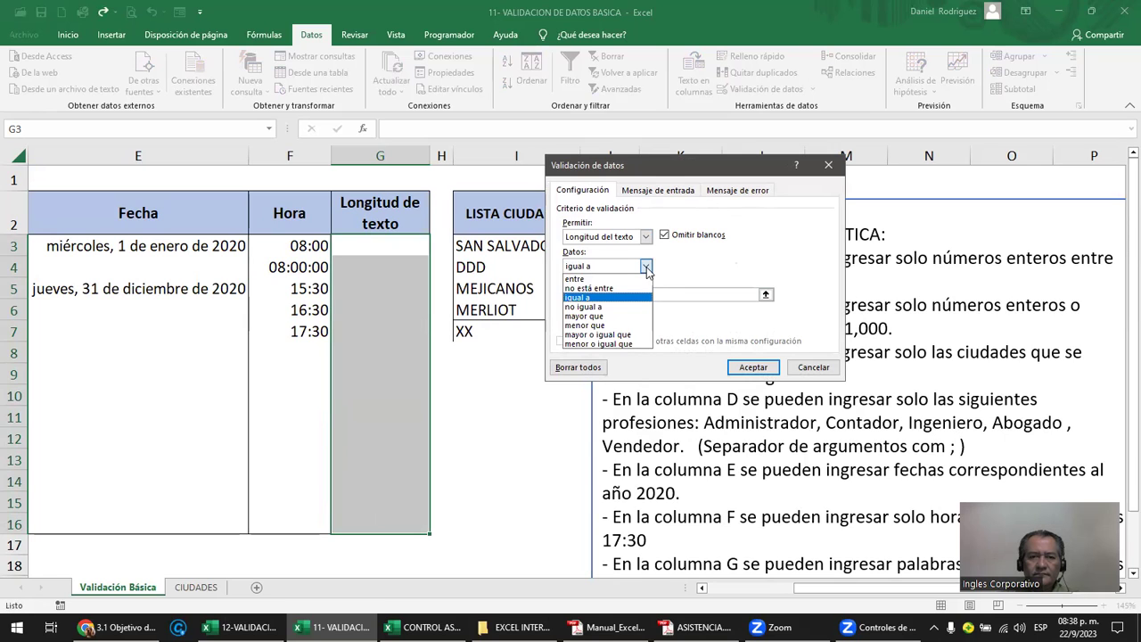
left_click(585, 280)
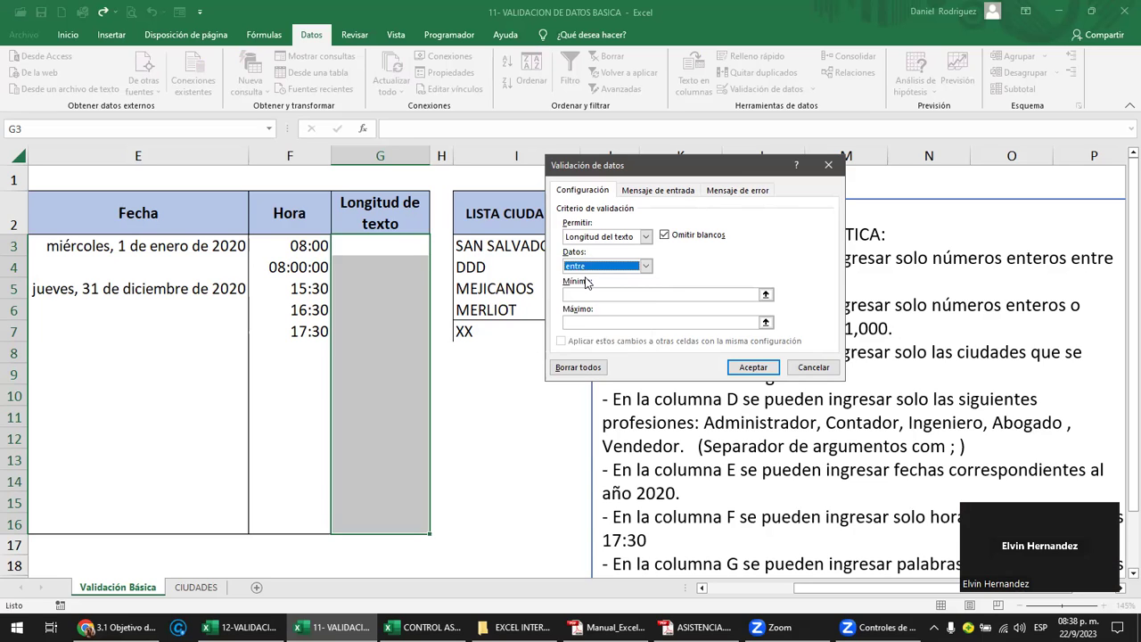
left_click(579, 294)
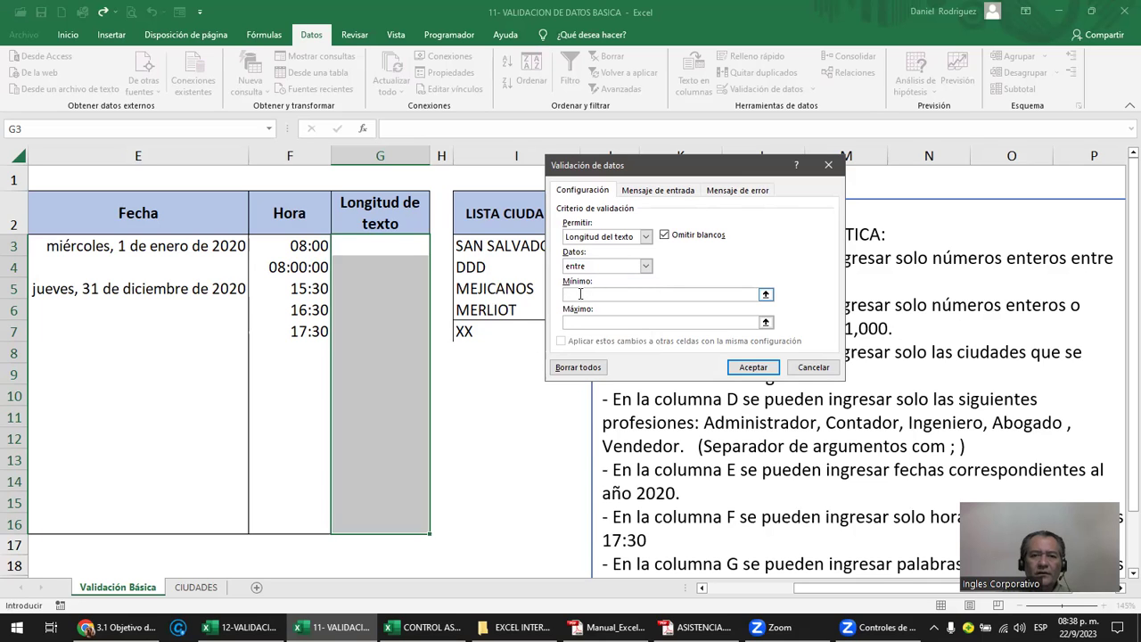
type("3")
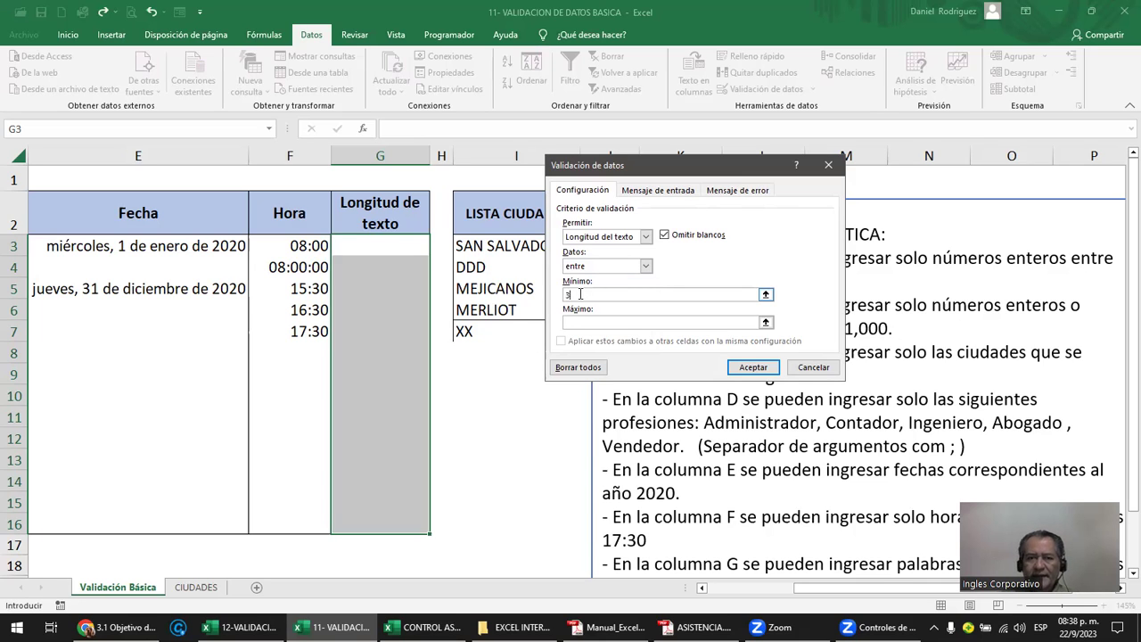
key("Tab")
type("6")
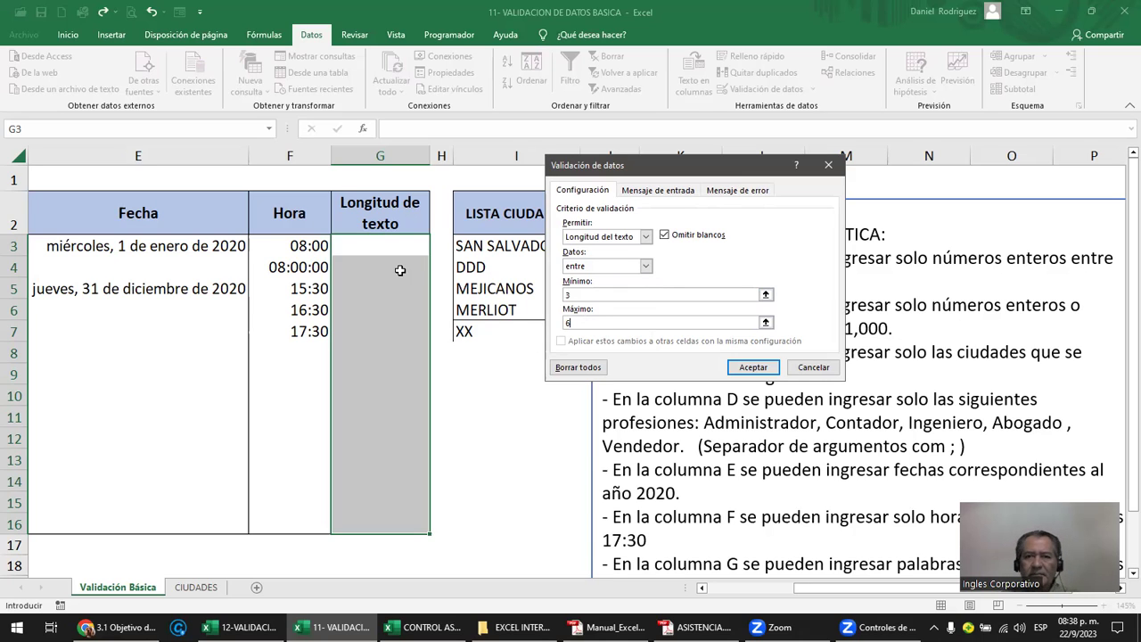
- Accept the 3–6 length rule and enter 123, 1234, 12345 and 123456 in G3:G6
left_click(755, 368)
left_click(370, 243)
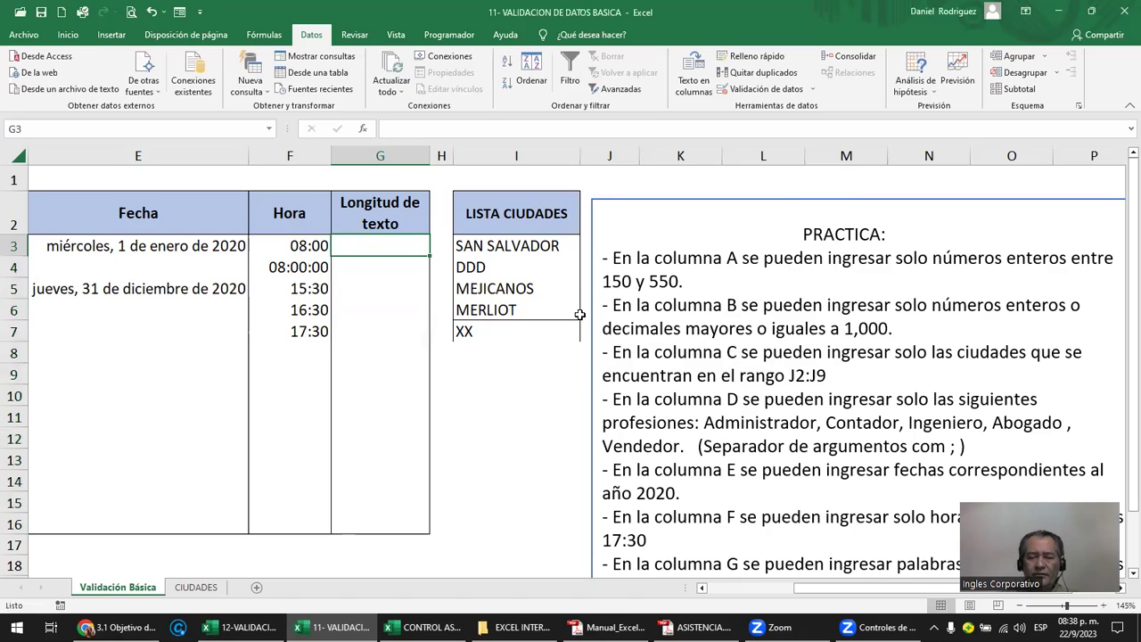
type("123")
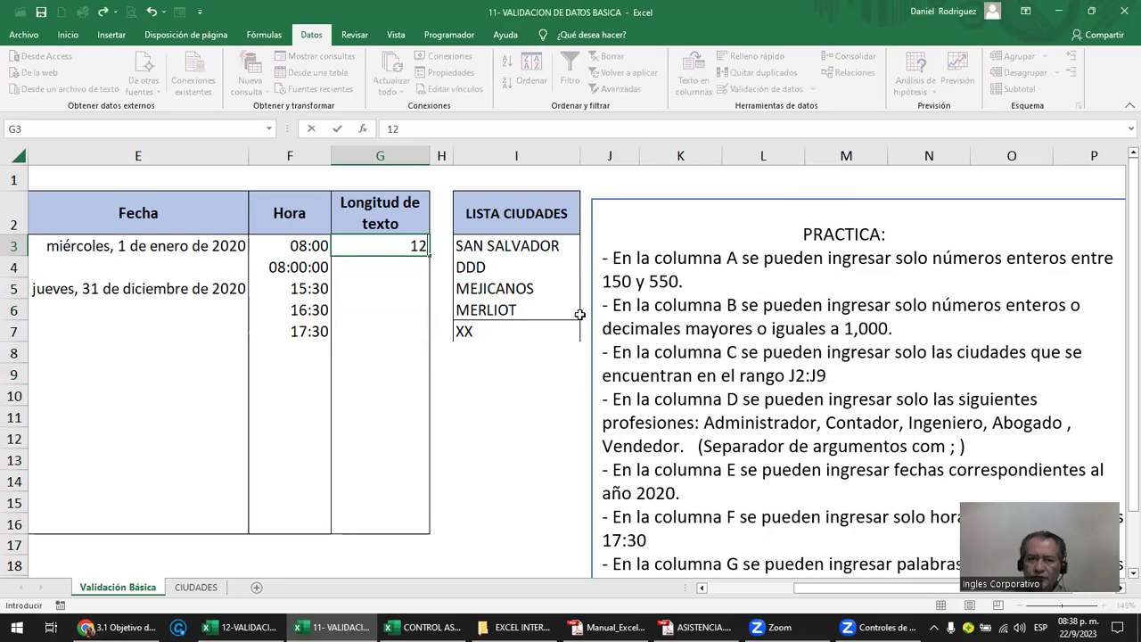
key("Return")
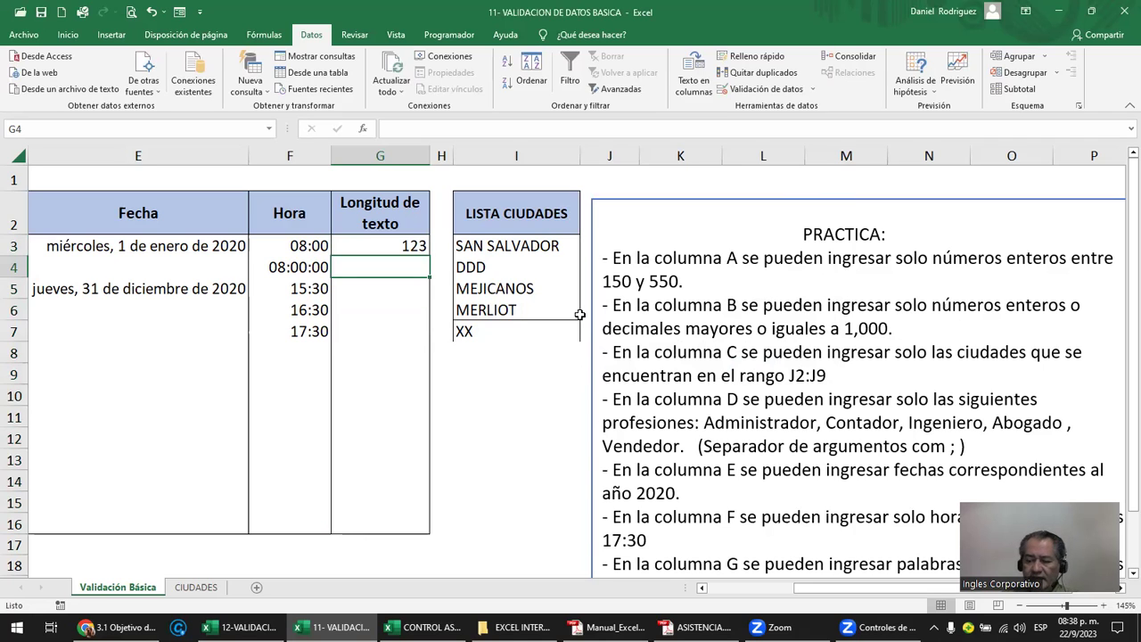
type("1234")
key("Return")
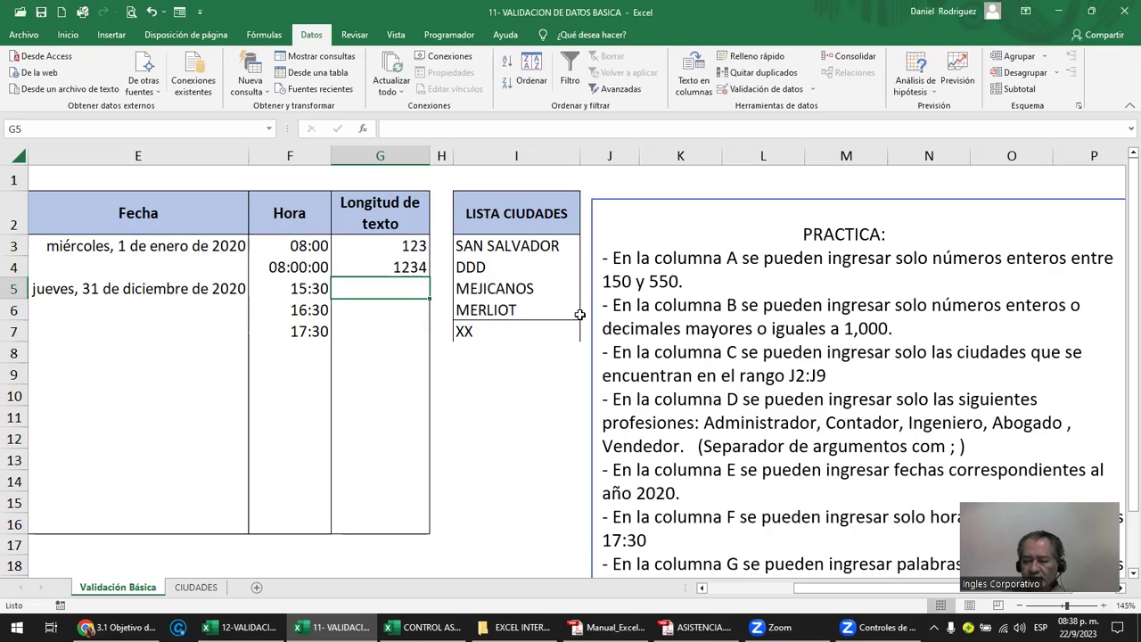
type("12345")
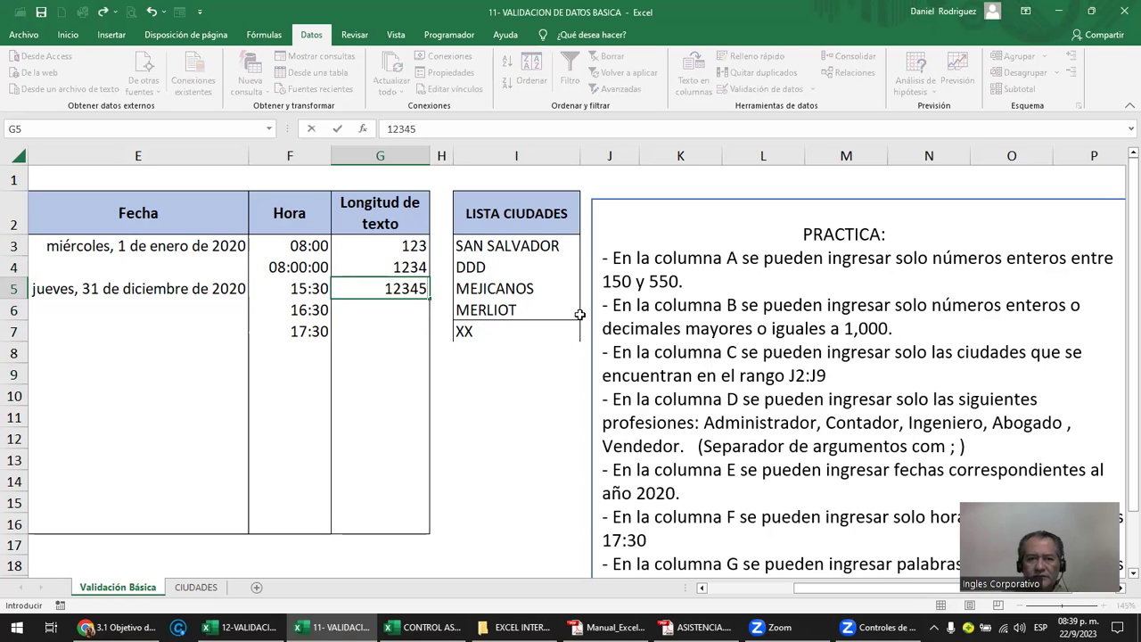
key("Return")
type("123456")
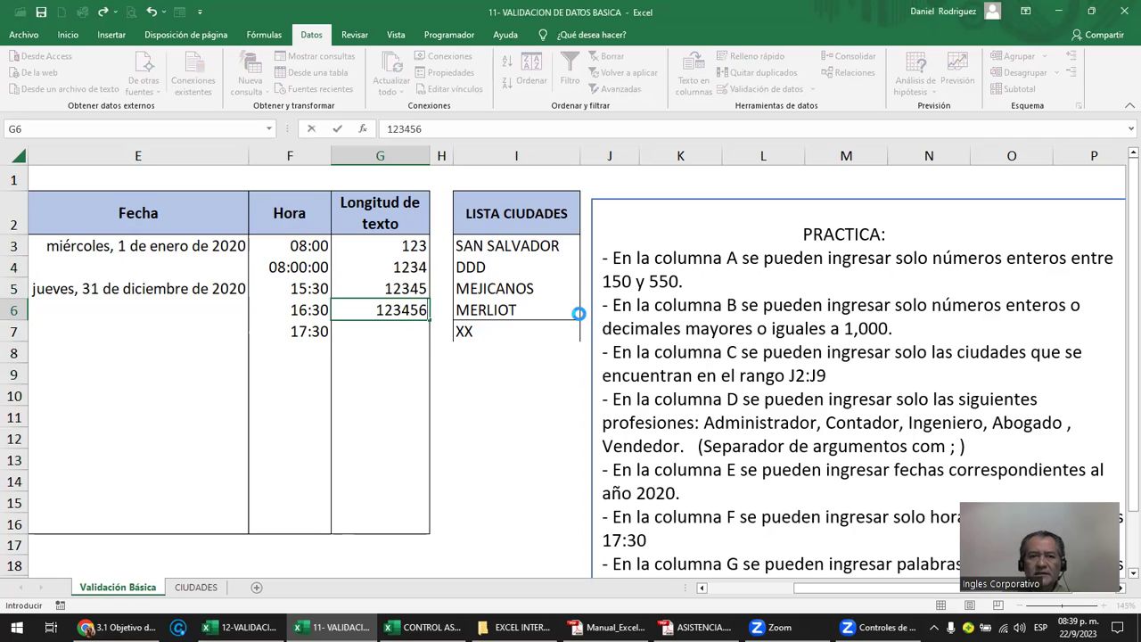
key("Return")
- Try 1234567 and 12 in G7, cancelling both rejected entries
type("1234567")
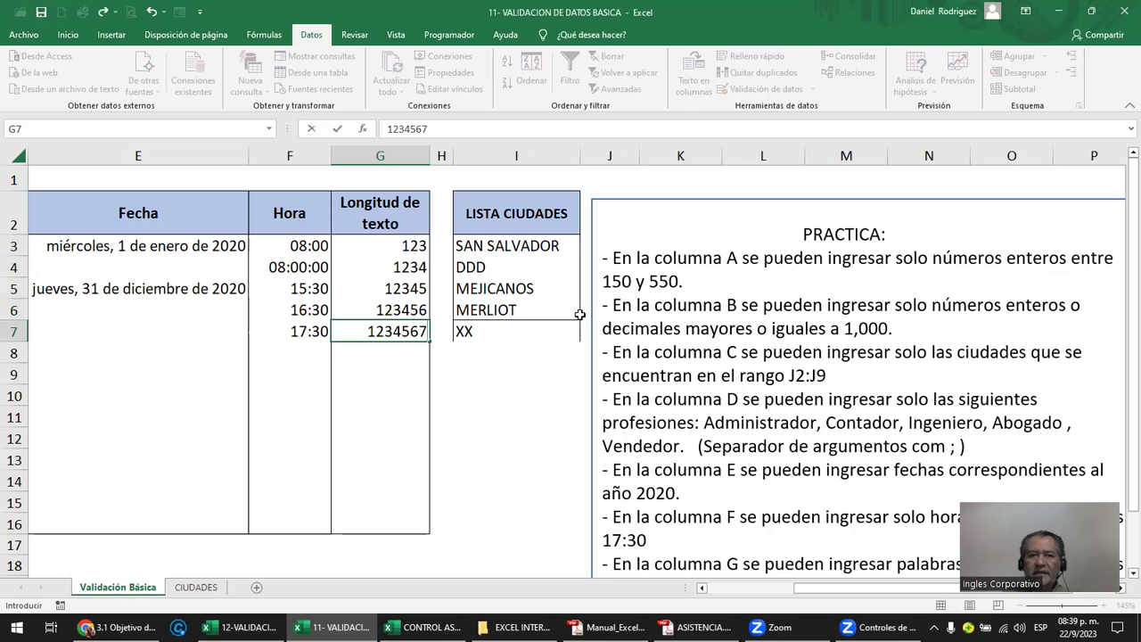
key("Return")
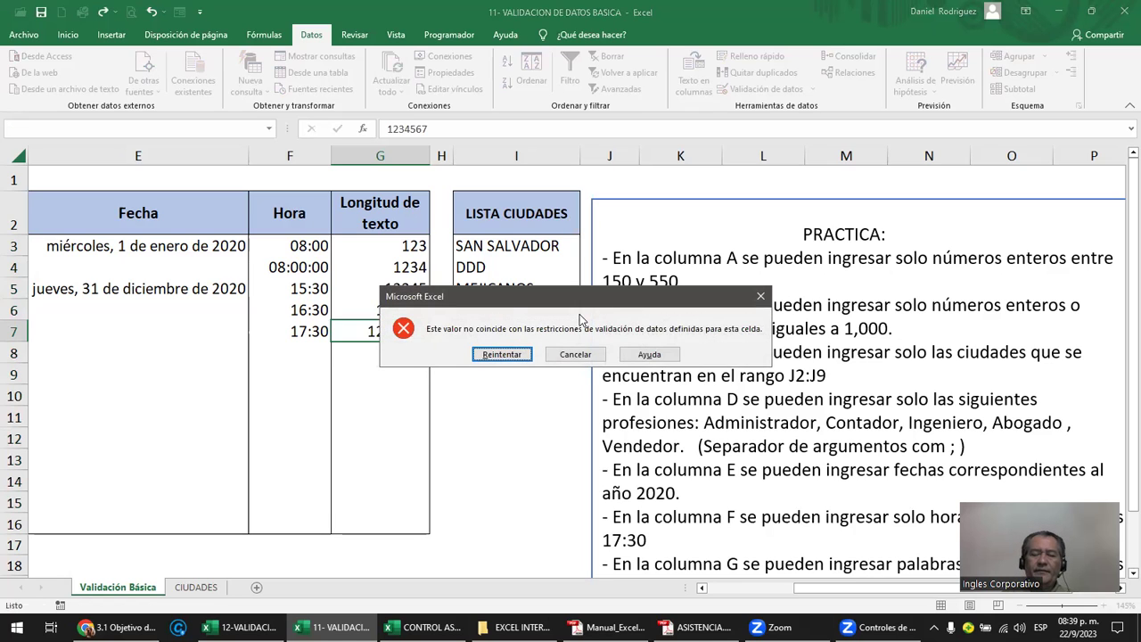
key("Return")
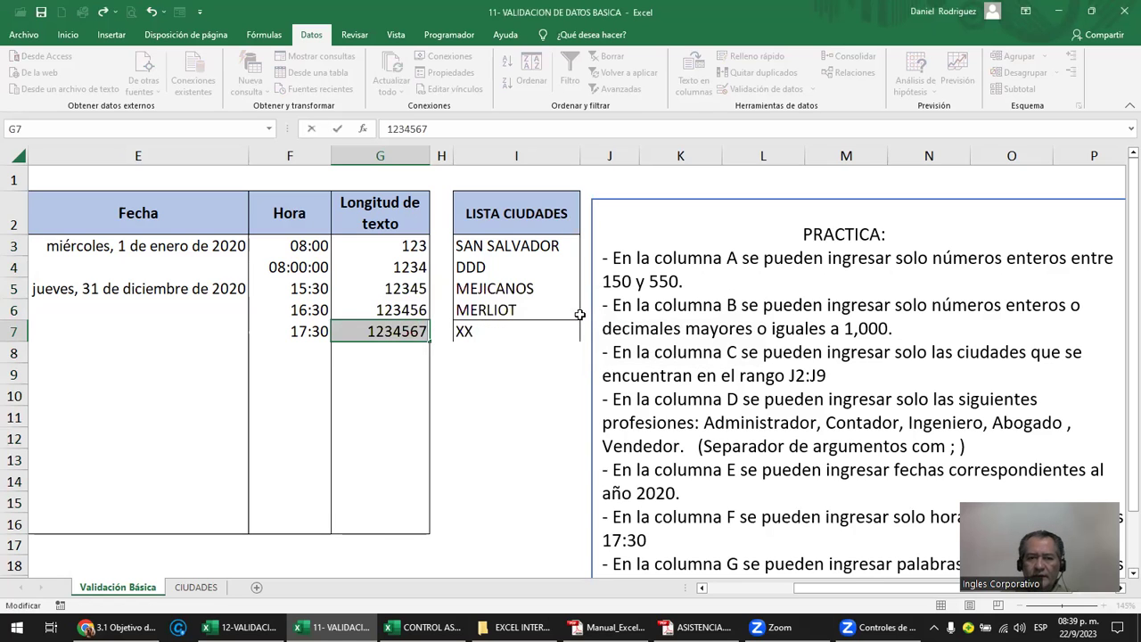
key("Escape")
type("12")
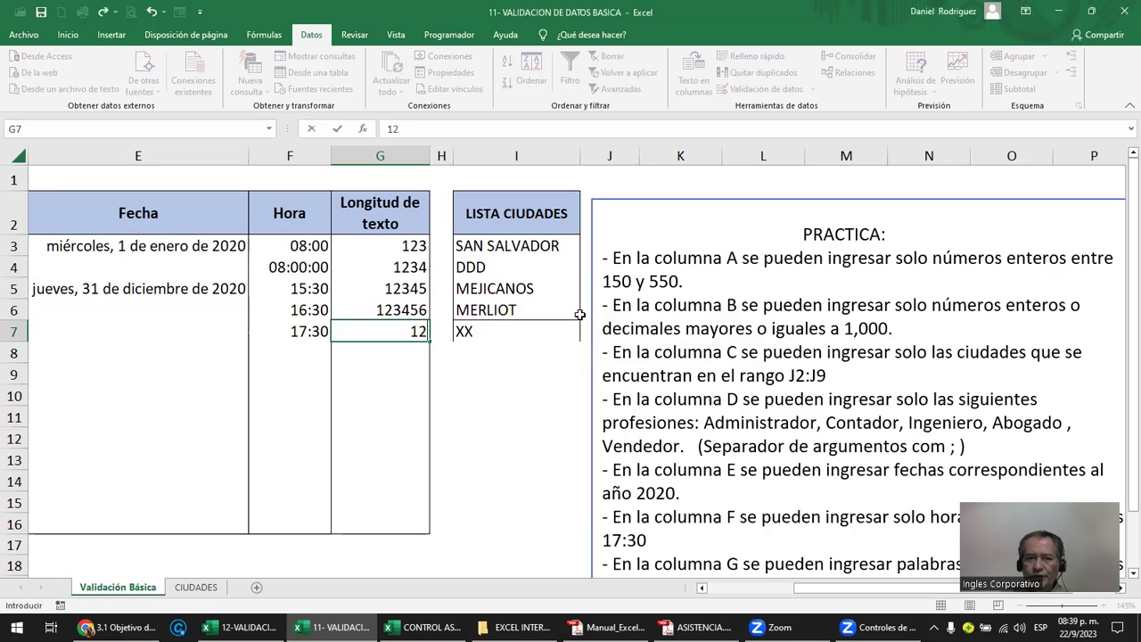
key("Return")
key("Return")
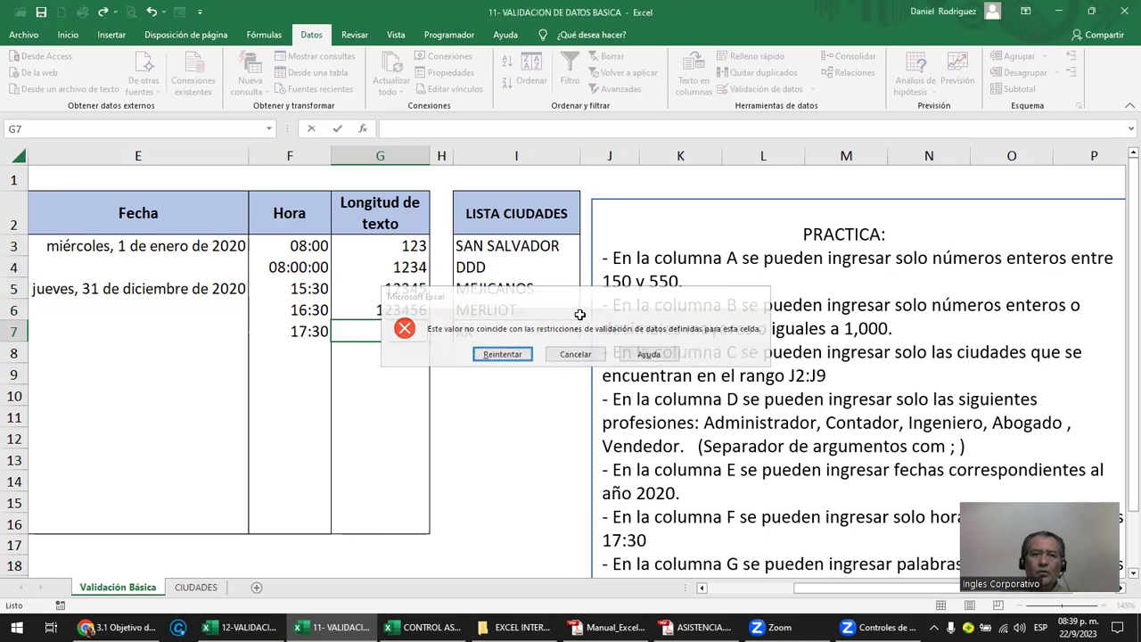
key("Escape")
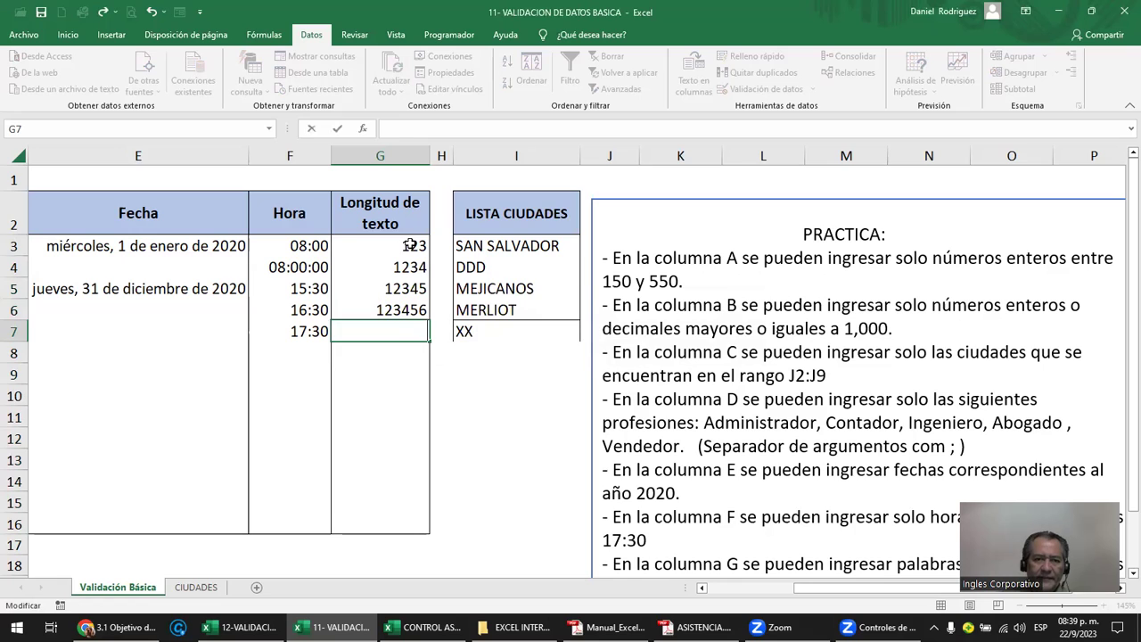
- Review the accepted values stored in G3:G6
left_click(409, 246)
left_click_drag(409, 246, 410, 288)
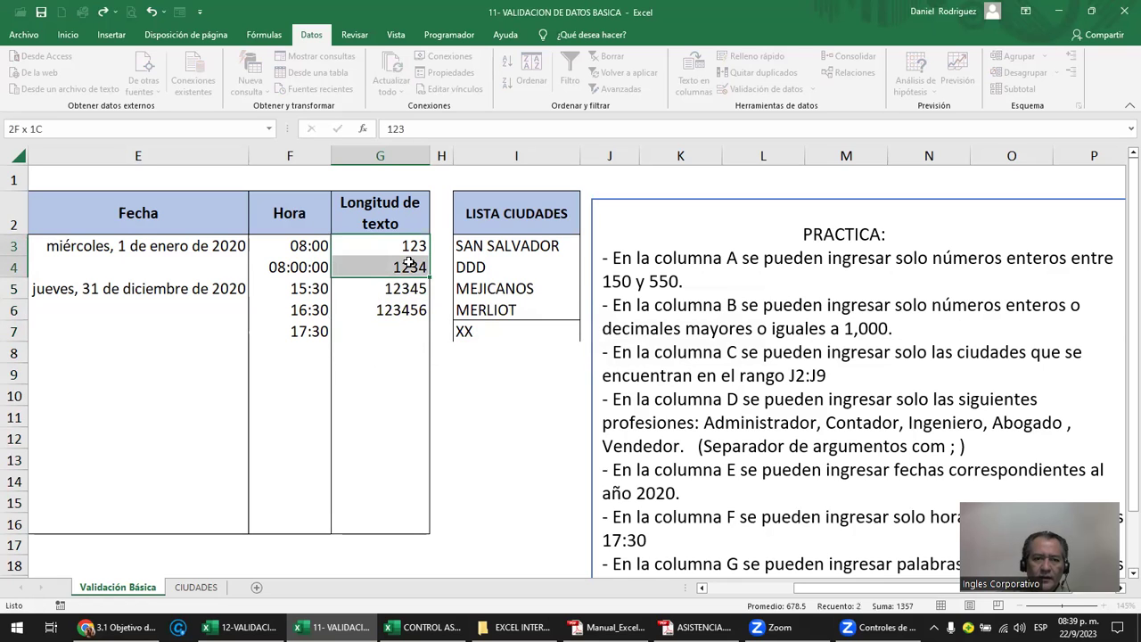
left_click_drag(408, 296, 406, 305)
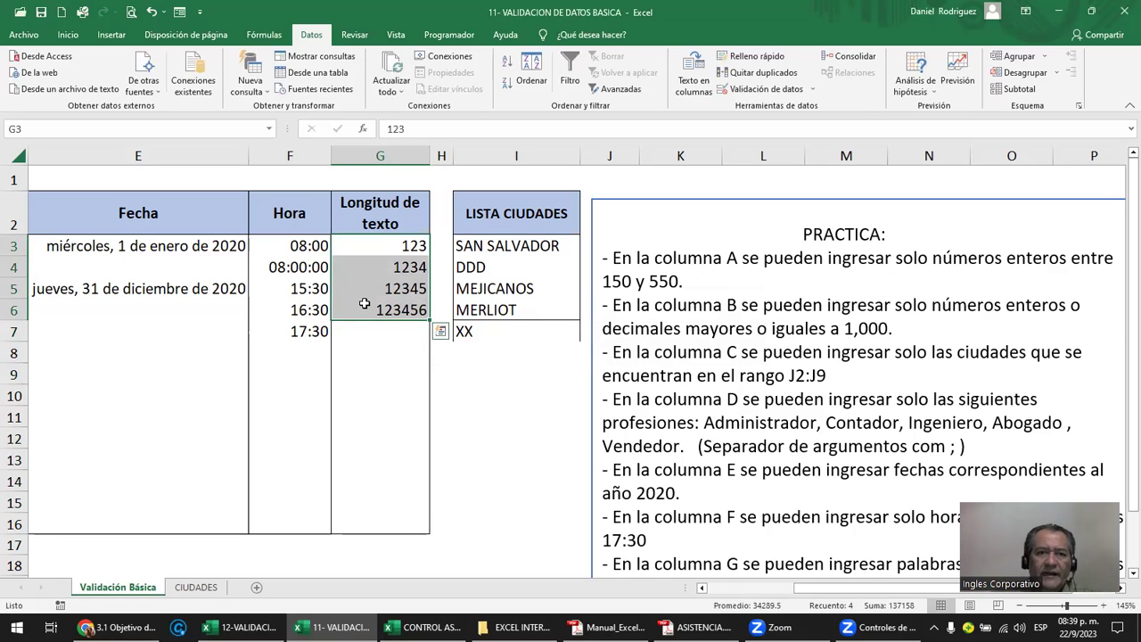
left_click(391, 253)
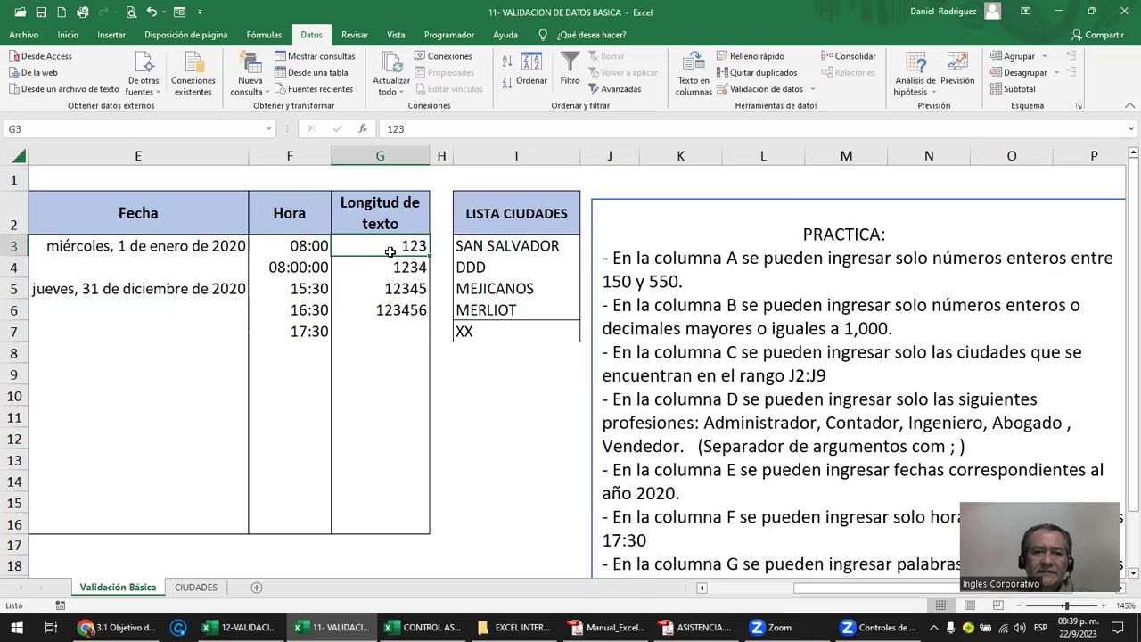
left_click(407, 267)
left_click(410, 287)
left_click(410, 309)
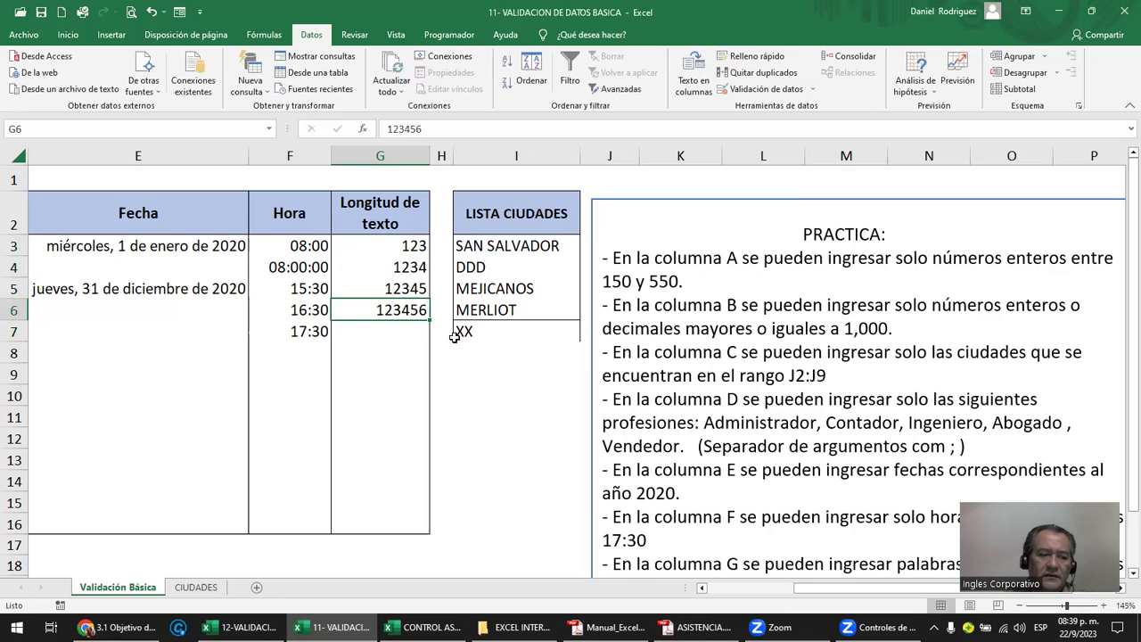
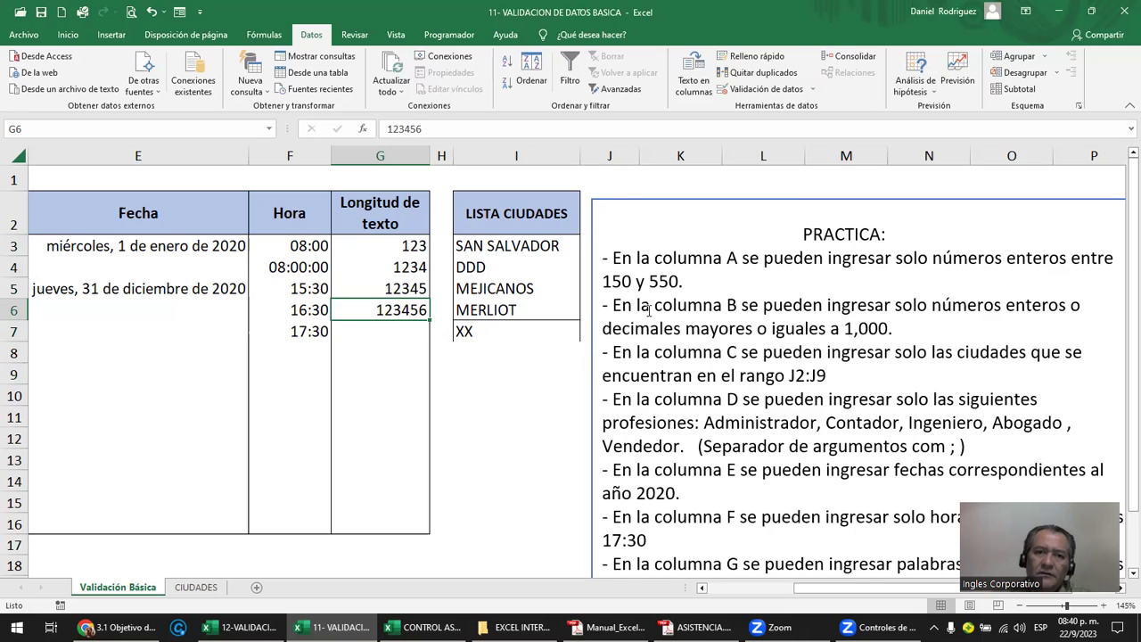
- Save the basic data validation workbook and close its Excel window
left_click(389, 242)
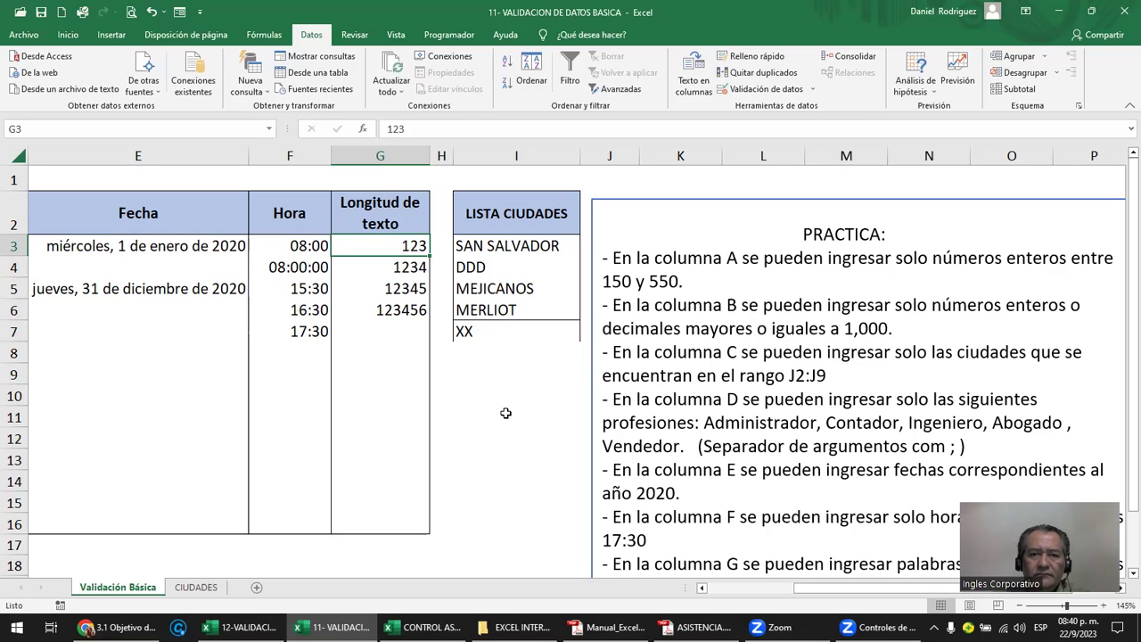
left_click(42, 12)
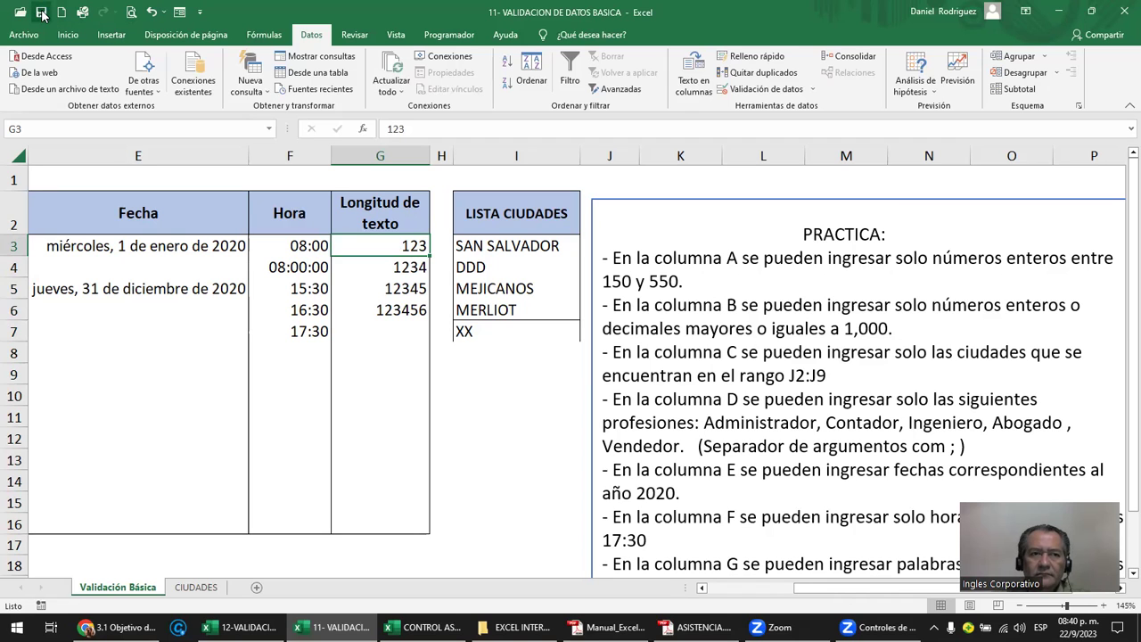
left_click(1120, 17)
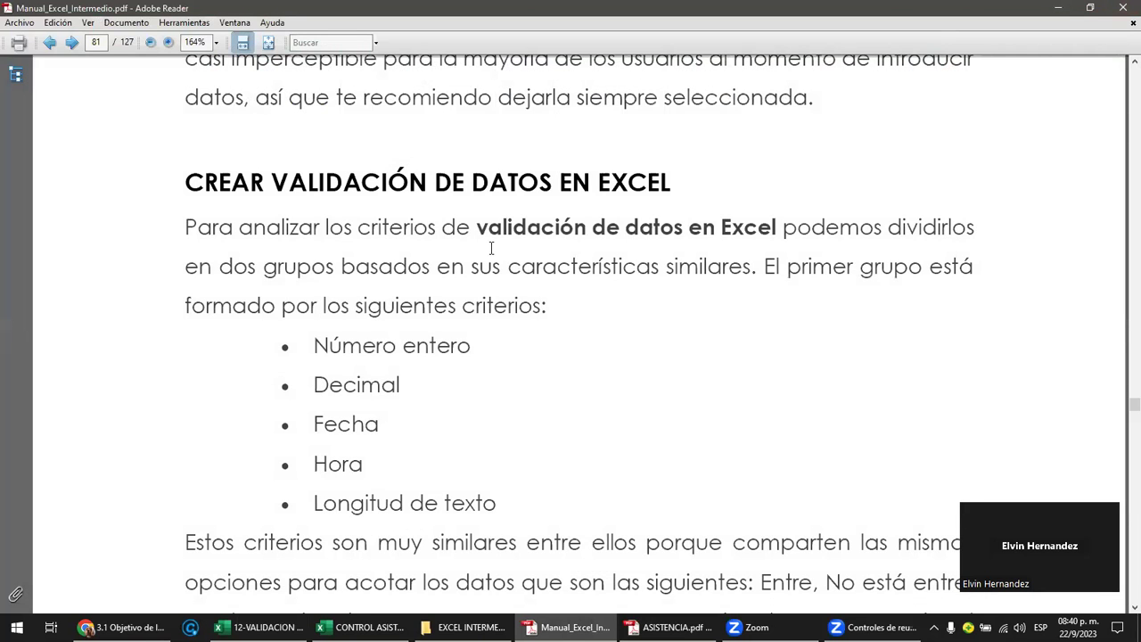
- Bring the 12-VALIDACION DE DATOS PERSONALIZADA workbook forward maximized, with CASO 1 header A4 selected
left_click(258, 627)
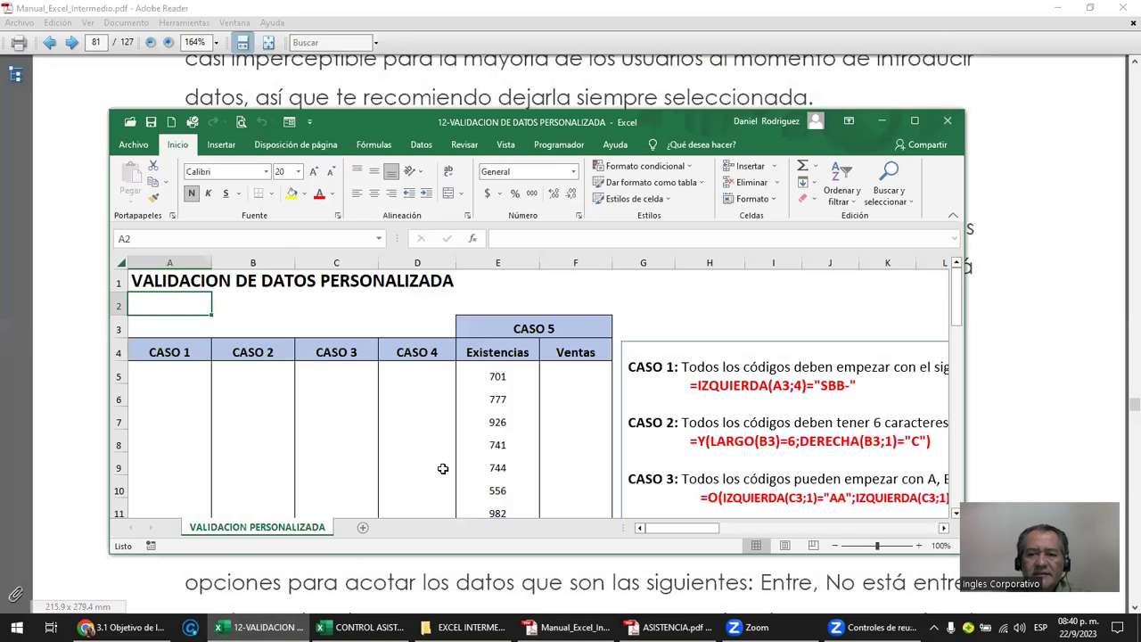
left_click(913, 120)
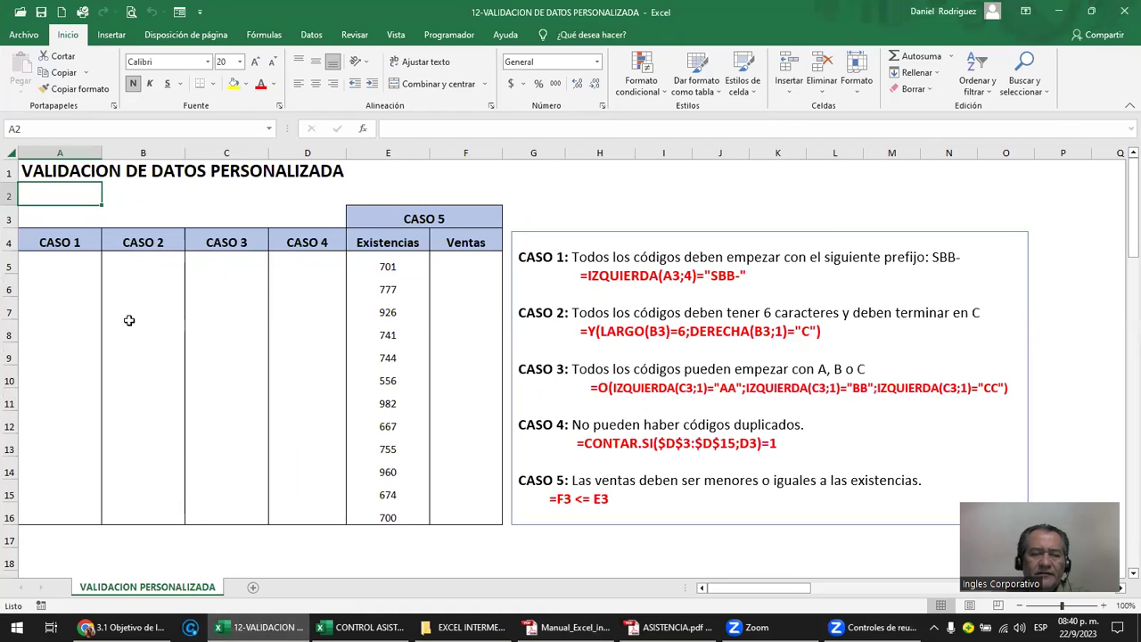
left_click(67, 247)
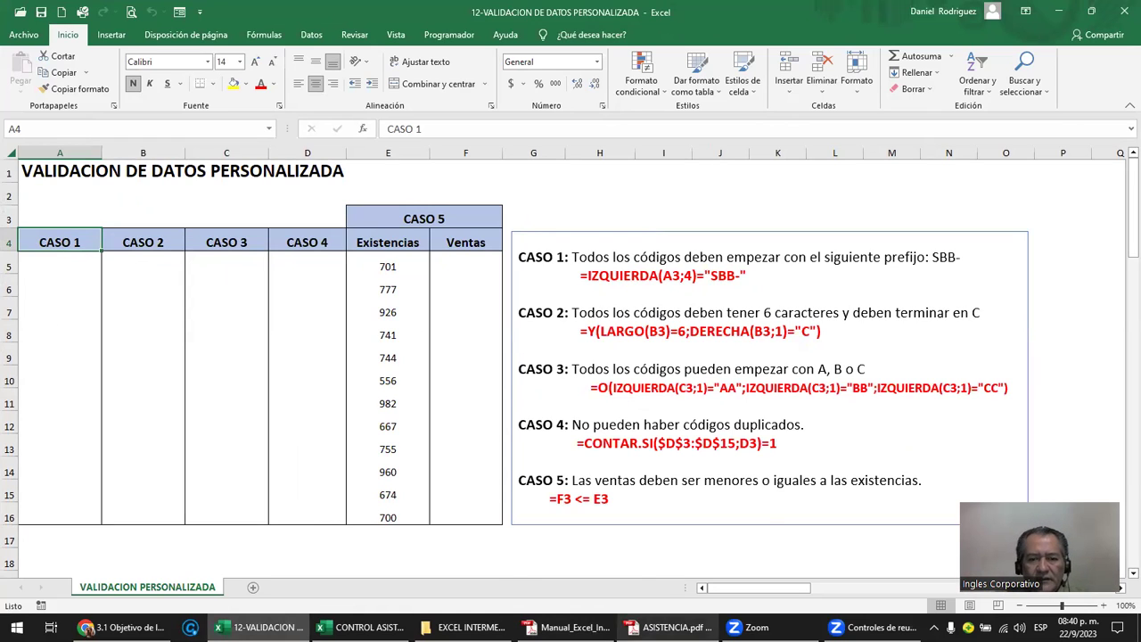
- Switch to the Excel intermediate manual PDF and scroll through its data validation pages 82–90
mouse_move(574, 627)
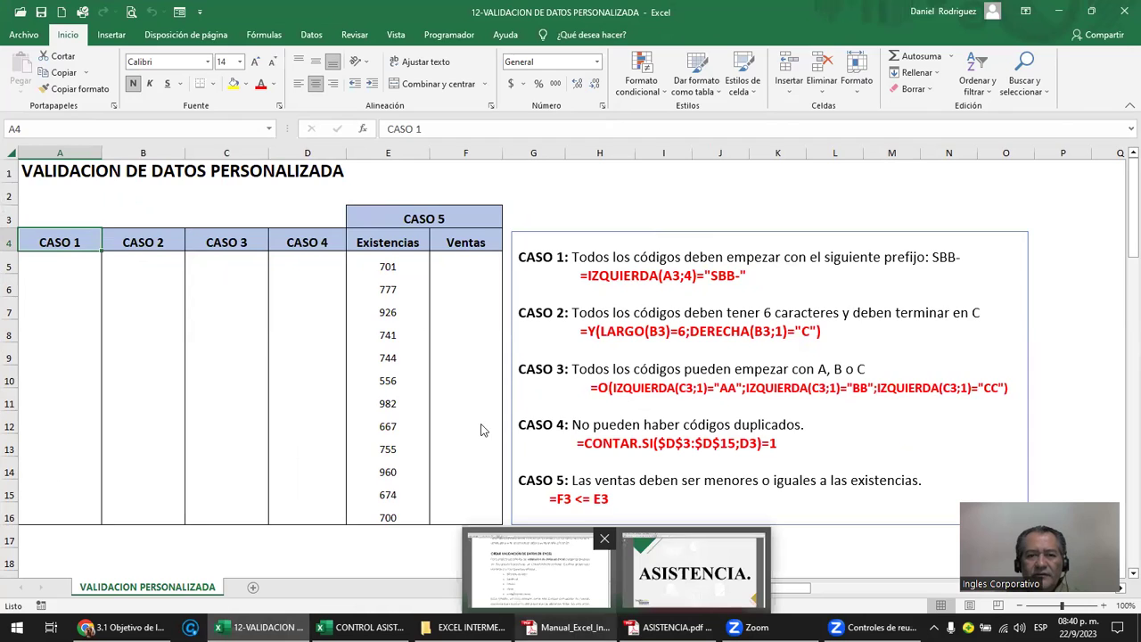
left_click(534, 571)
scroll(517, 420, "down", 5)
scroll(521, 422, "down", 5)
scroll(527, 424, "down", 5)
scroll(528, 424, "down", 5)
scroll(528, 420, "down", 5)
scroll(528, 418, "down", 5)
scroll(527, 417, "down", 5)
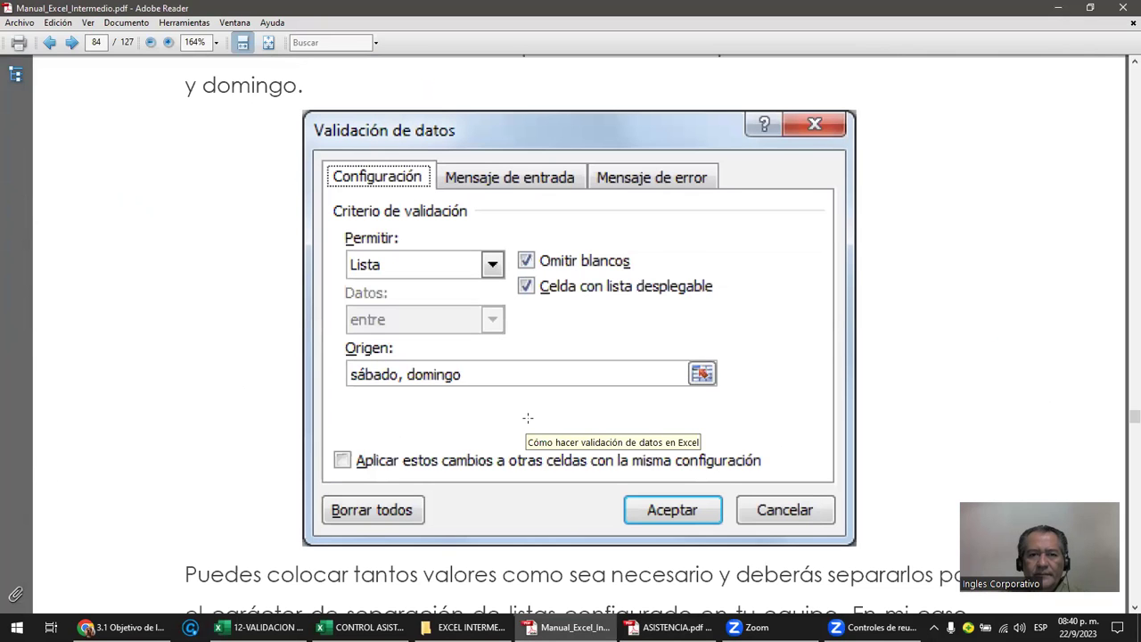
scroll(527, 417, "down", 5)
scroll(528, 417, "down", 5)
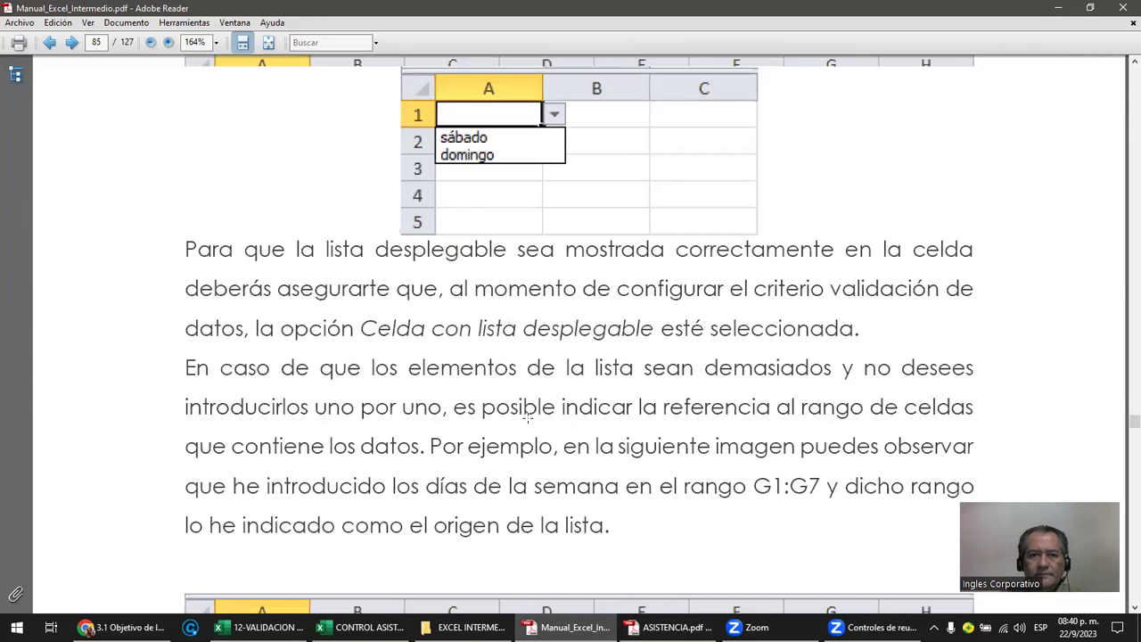
scroll(528, 417, "down", 5)
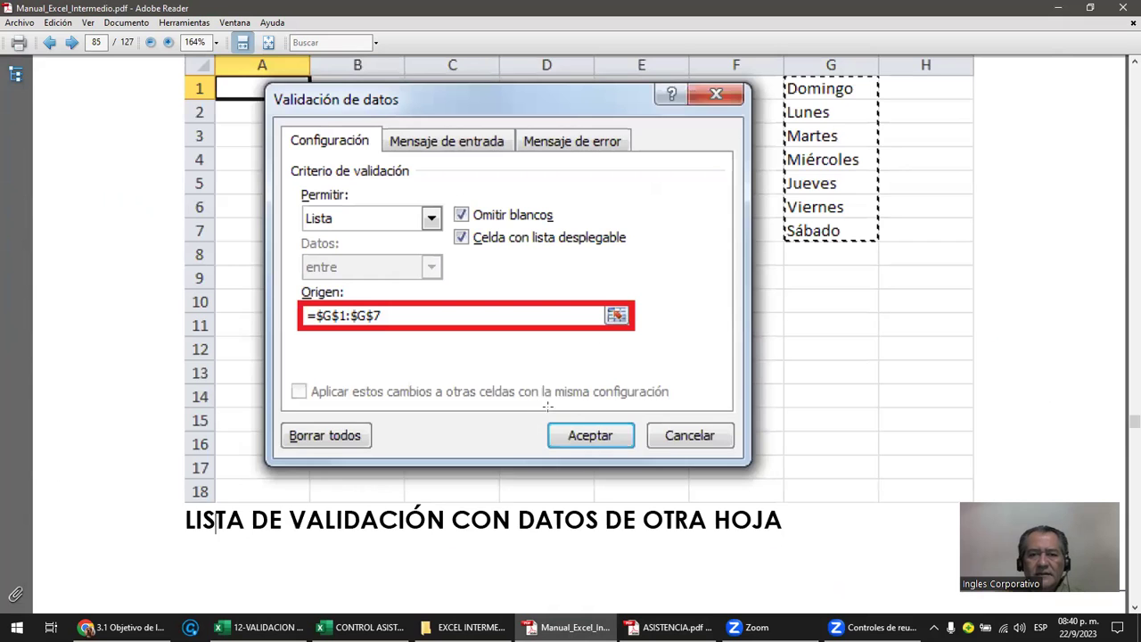
scroll(397, 343, "up", 2)
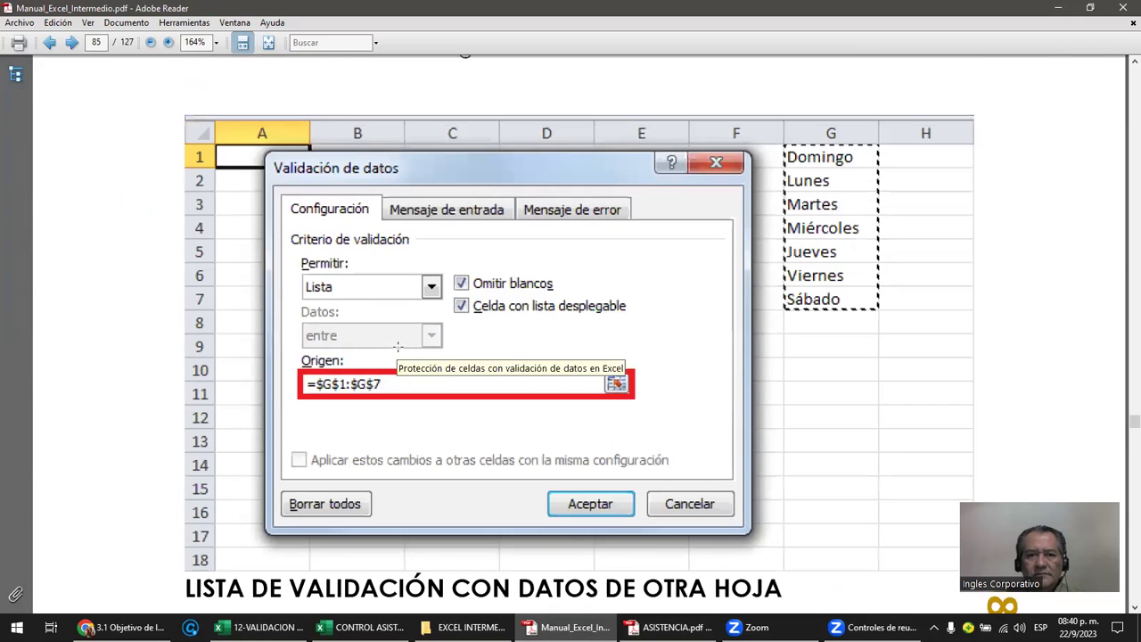
scroll(400, 348, "down", 7)
scroll(406, 358, "down", 8)
scroll(408, 356, "down", 9)
scroll(408, 357, "down", 8)
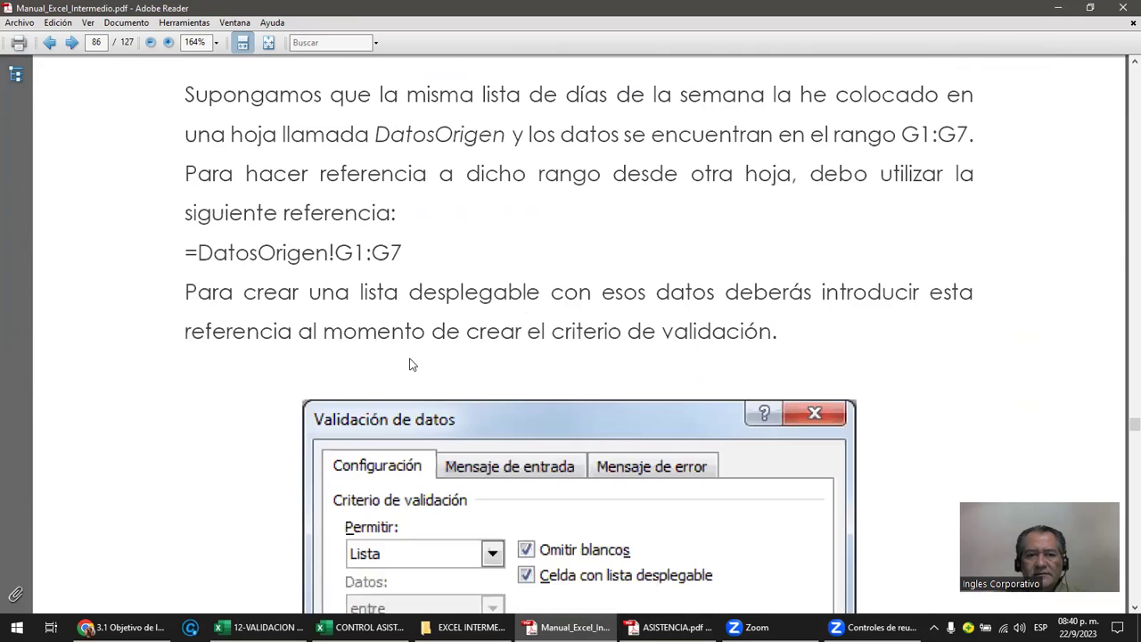
scroll(408, 357, "down", 3)
scroll(409, 358, "down", 3)
scroll(409, 358, "down", 4)
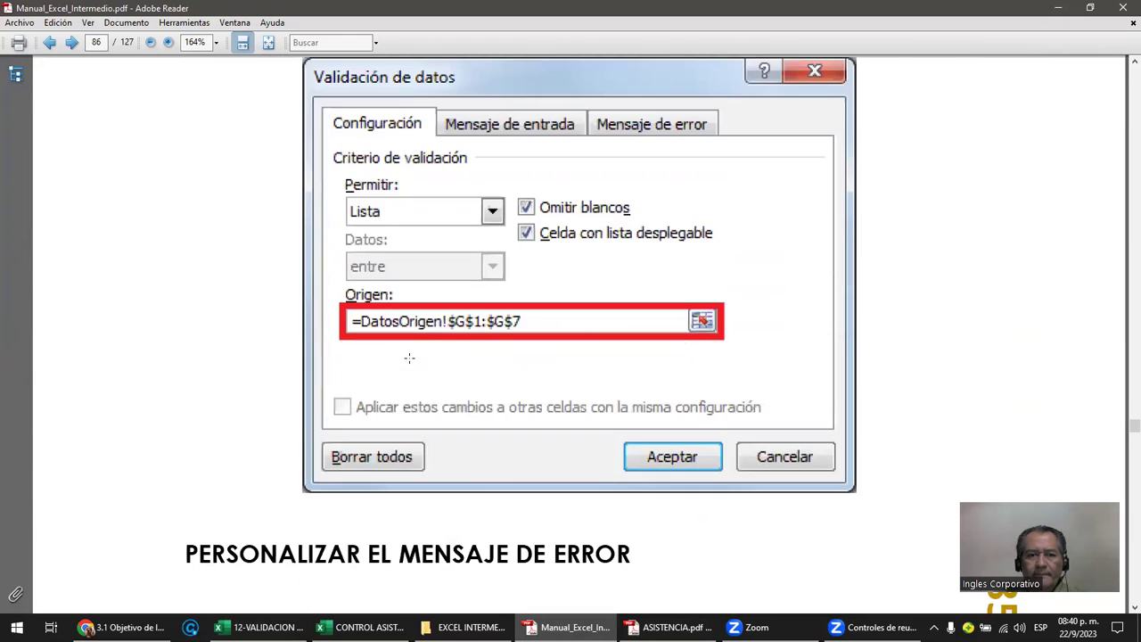
scroll(407, 361, "down", 8)
scroll(409, 365, "down", 5)
scroll(409, 363, "down", 5)
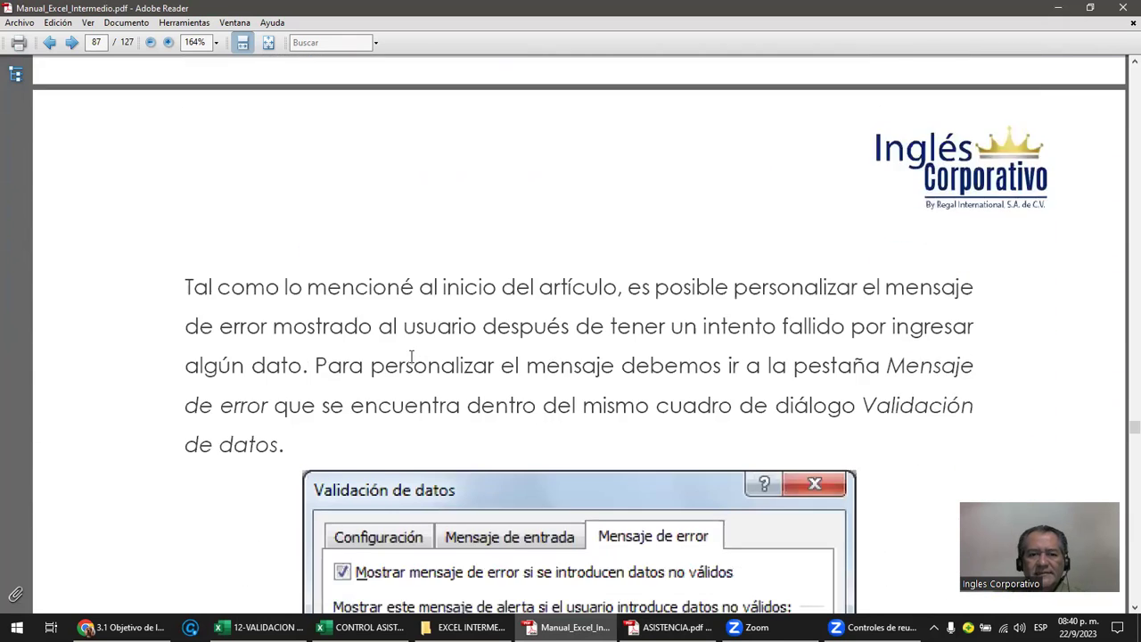
scroll(410, 360, "down", 5)
scroll(412, 357, "down", 3)
scroll(412, 357, "down", 3)
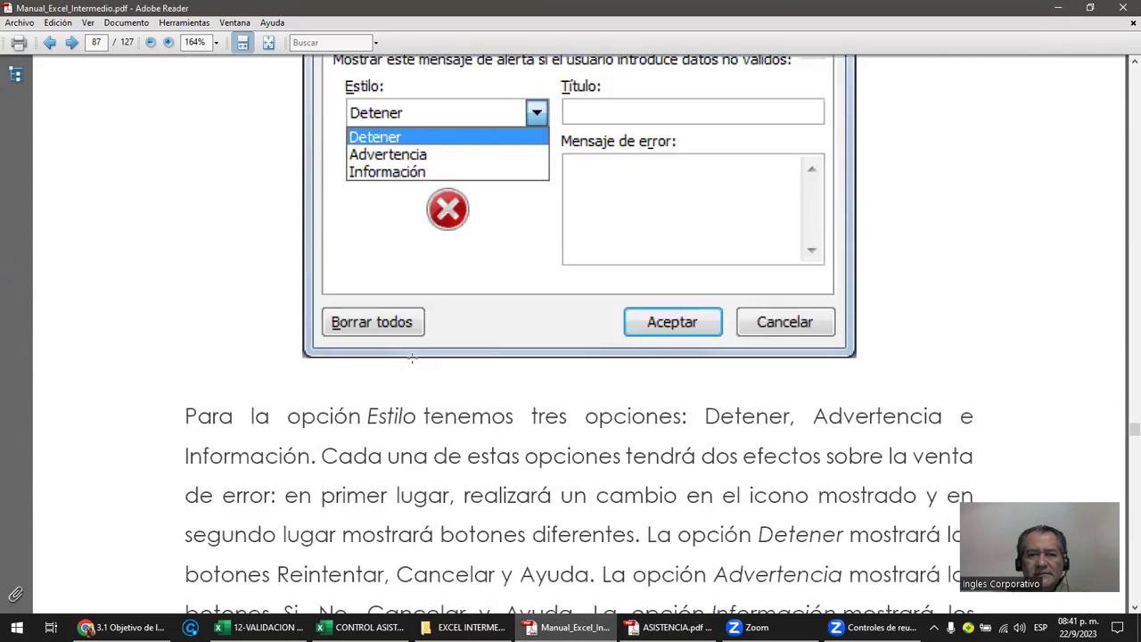
scroll(412, 358, "down", 5)
scroll(412, 358, "down", 5)
scroll(414, 358, "down", 8)
scroll(414, 358, "down", 5)
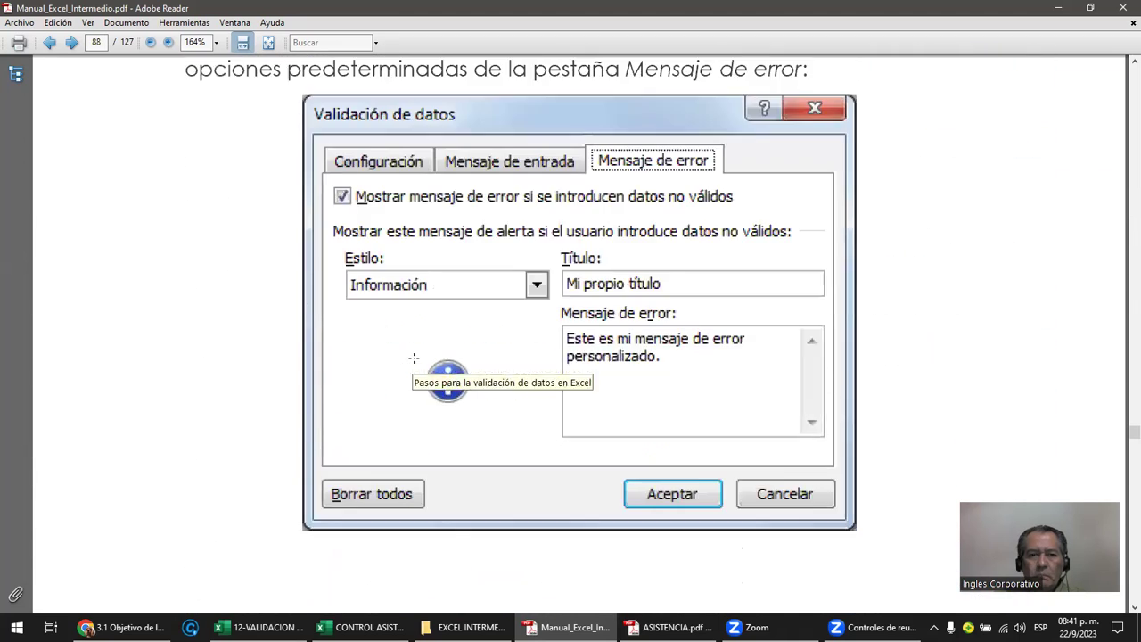
scroll(416, 361, "down", 3)
scroll(416, 361, "down", 8)
scroll(419, 365, "down", 6)
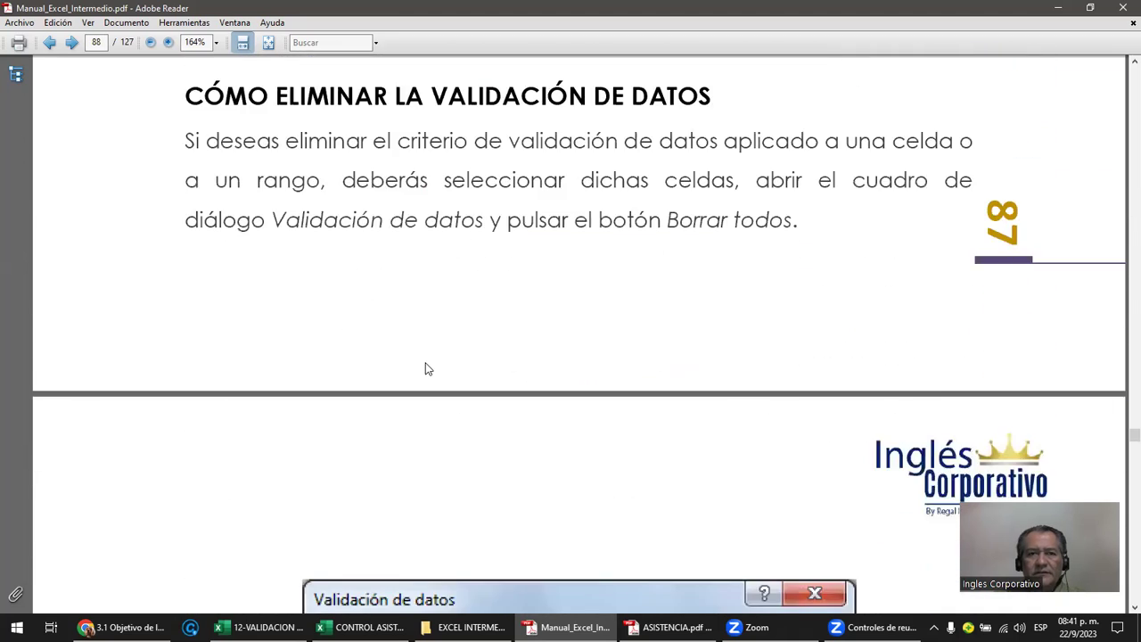
scroll(425, 367, "down", 8)
scroll(425, 364, "down", 4)
scroll(425, 361, "down", 2)
scroll(425, 360, "down", 8)
scroll(425, 361, "down", 10)
scroll(425, 360, "down", 10)
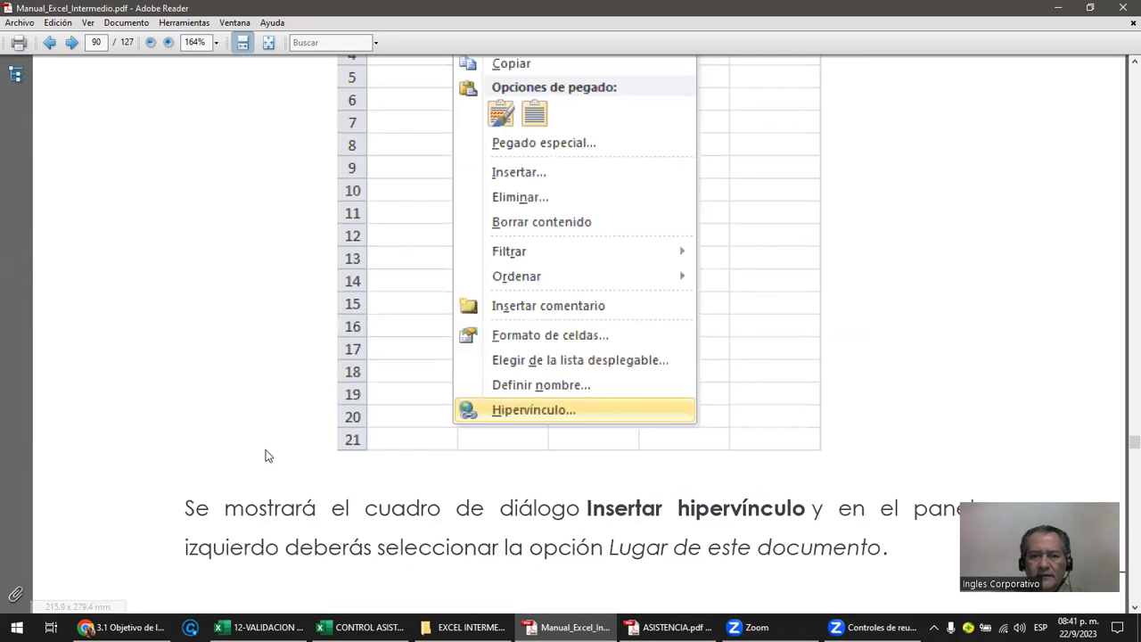
- Scroll back to page 87 explaining the Detener, Advertencia and Información error styles
scroll(264, 455, "up", 10)
scroll(263, 448, "up", 10)
scroll(264, 447, "up", 10)
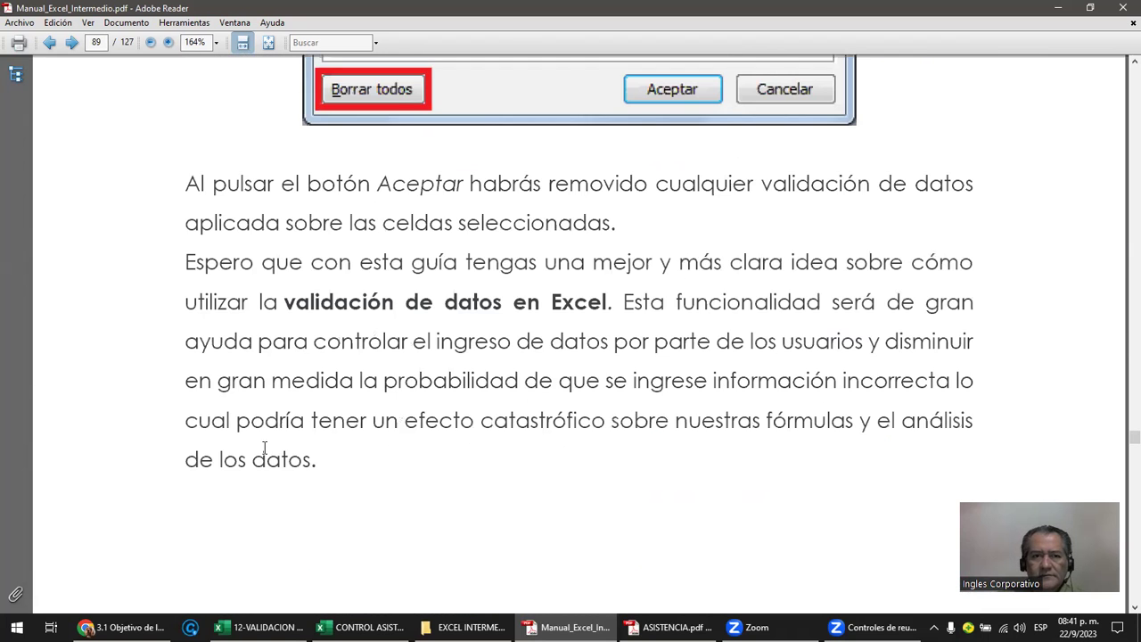
scroll(264, 447, "up", 3)
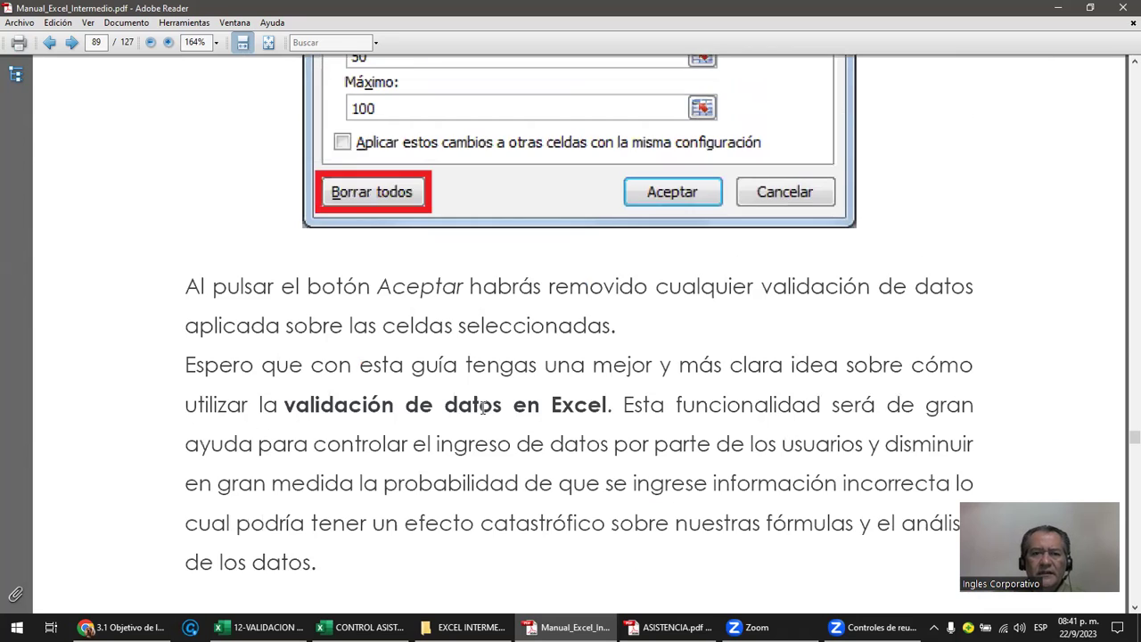
scroll(482, 410, "up", 5)
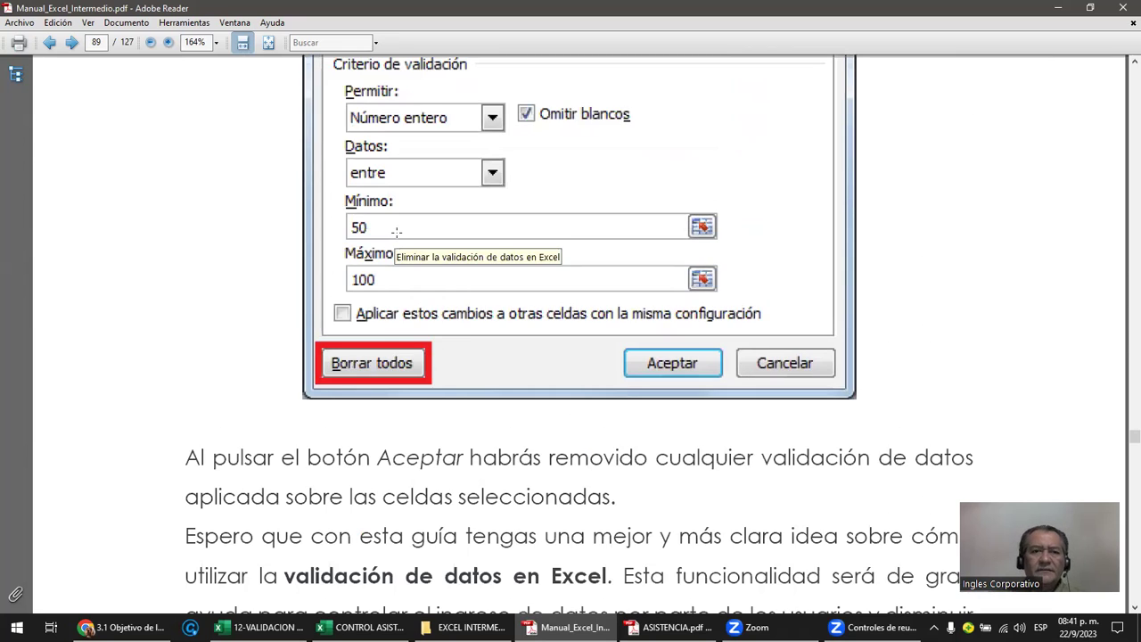
scroll(397, 232, "up", 3)
scroll(397, 233, "up", 4)
scroll(396, 232, "up", 9)
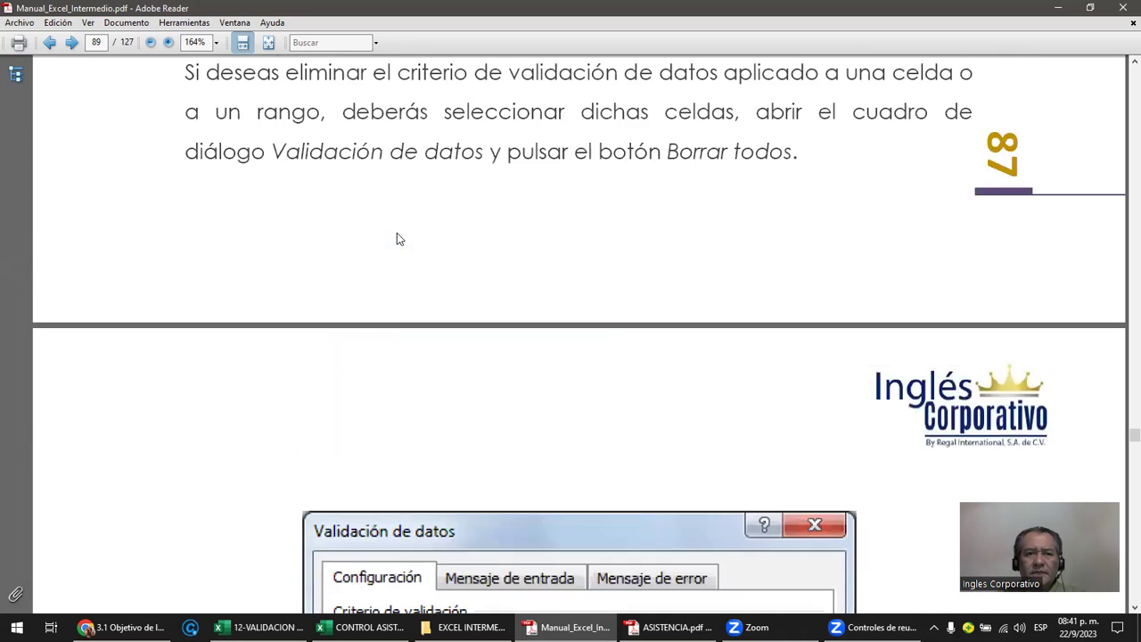
scroll(396, 233, "up", 4)
scroll(396, 233, "up", 3)
scroll(502, 321, "up", 4)
scroll(502, 321, "up", 6)
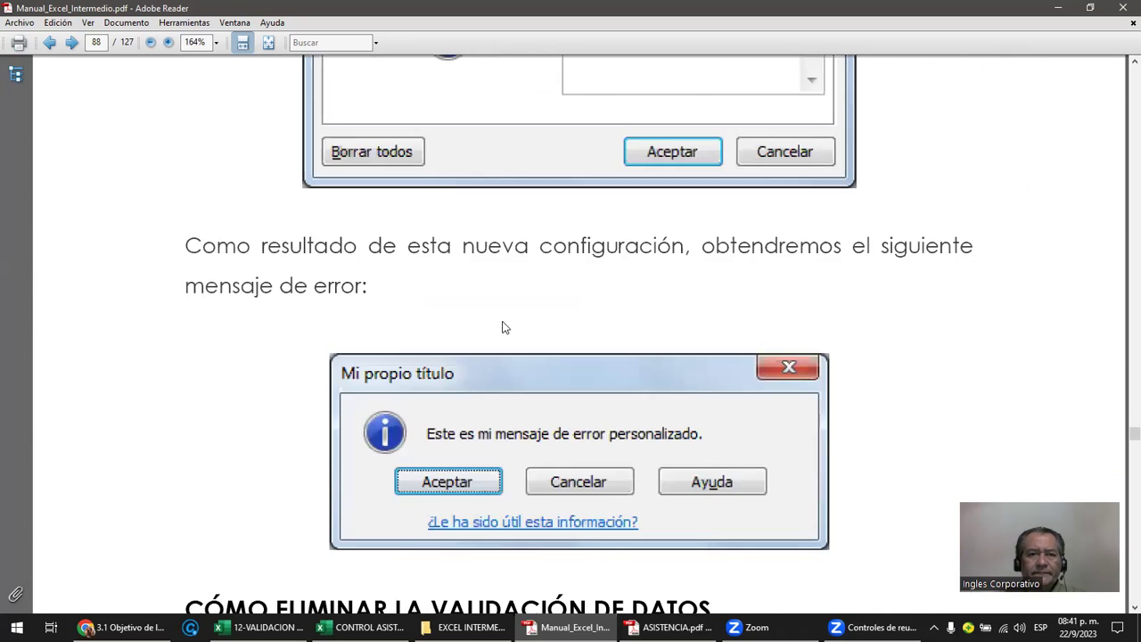
scroll(502, 321, "up", 5)
scroll(502, 320, "up", 5)
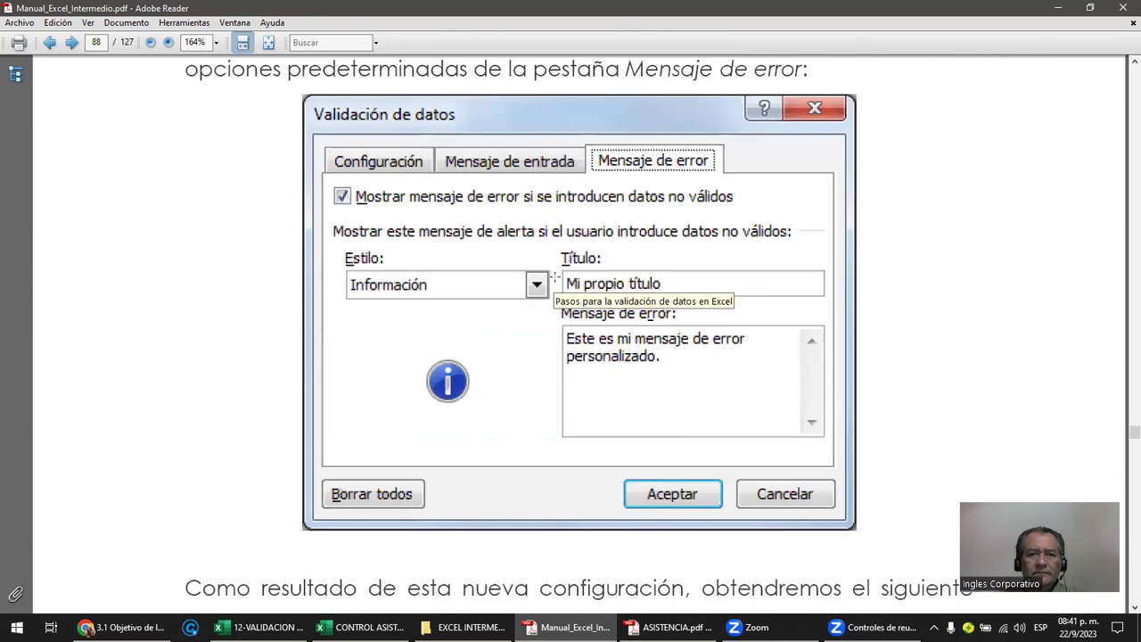
scroll(551, 276, "up", 2)
scroll(554, 277, "up", 3)
scroll(548, 283, "up", 6)
scroll(542, 287, "up", 10)
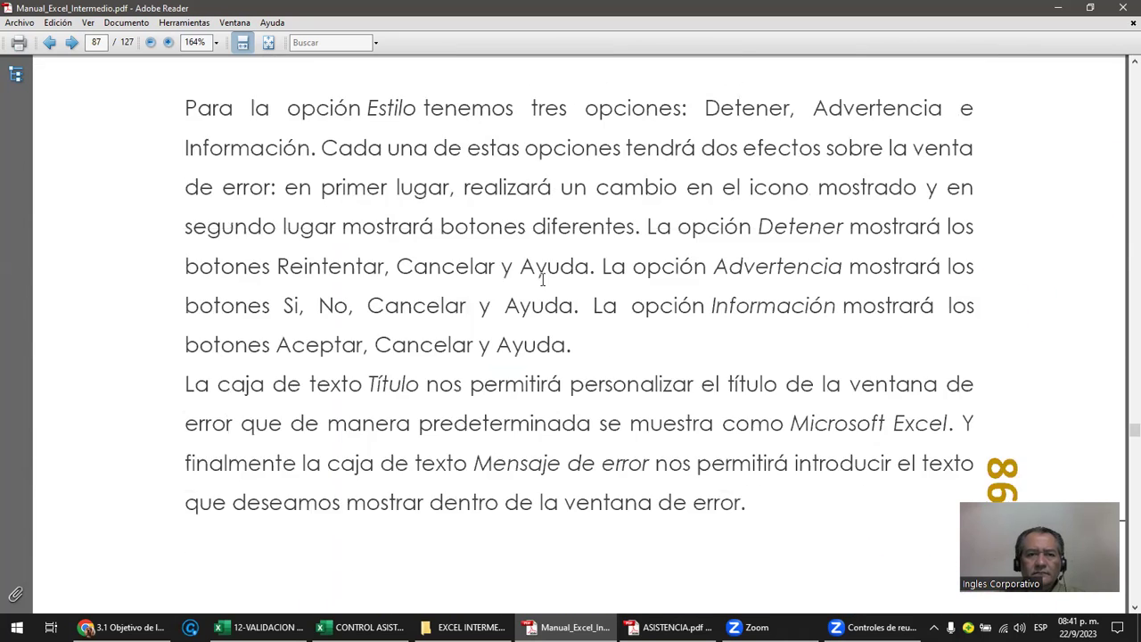
scroll(542, 280, "up", 4)
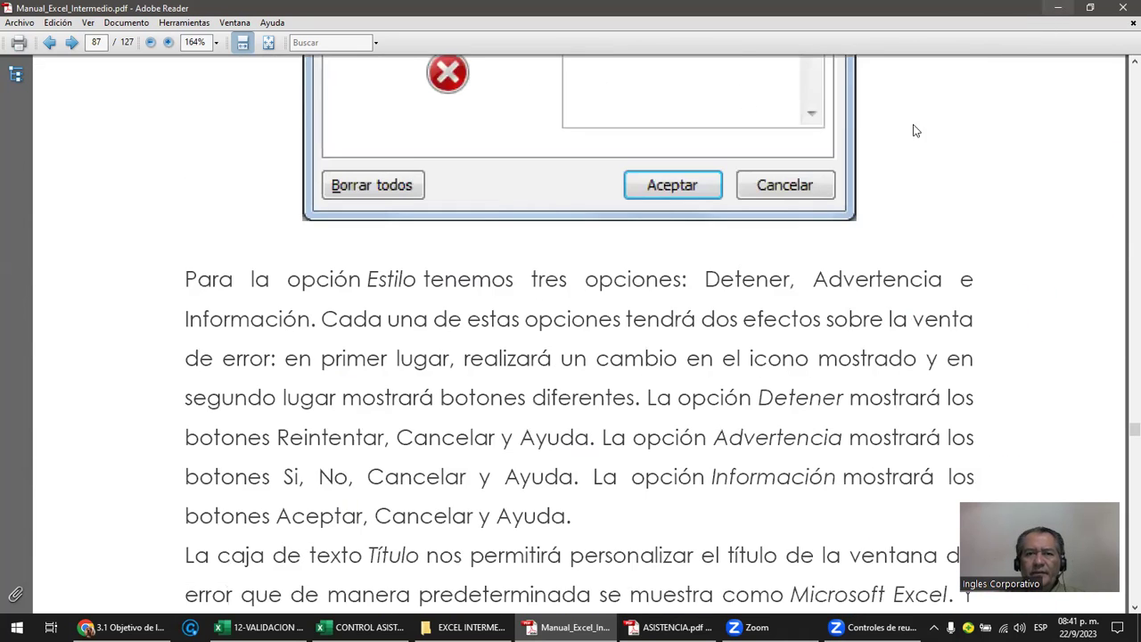
- Minimize the PDF manual and return to the Excel sheet, selecting the CASO 1 header A4
left_click(1059, 9)
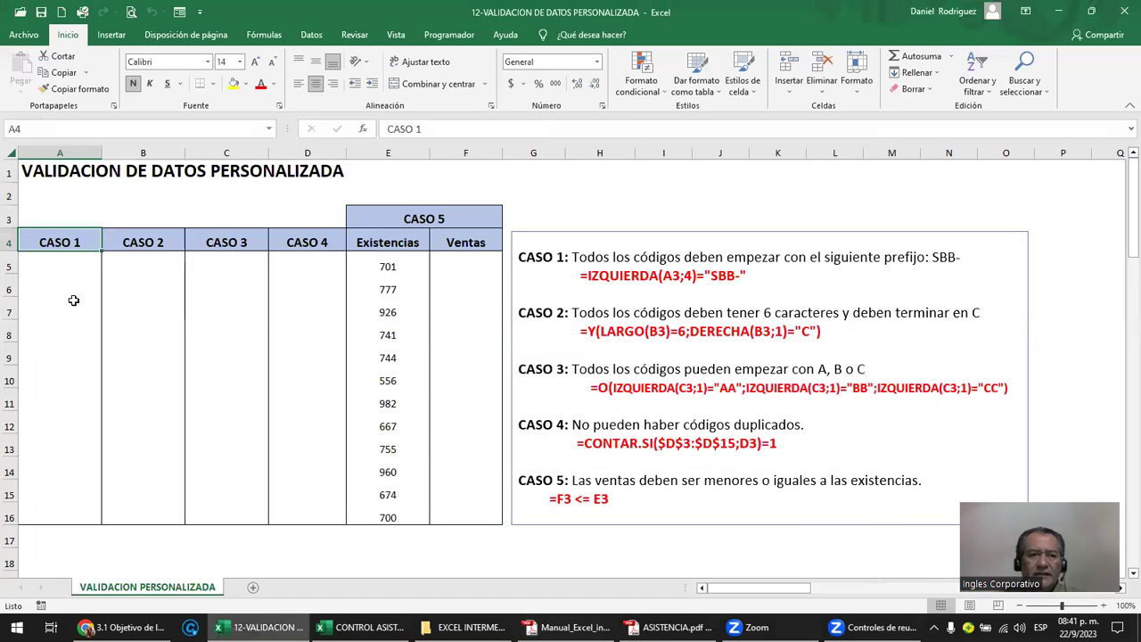
left_click(35, 267)
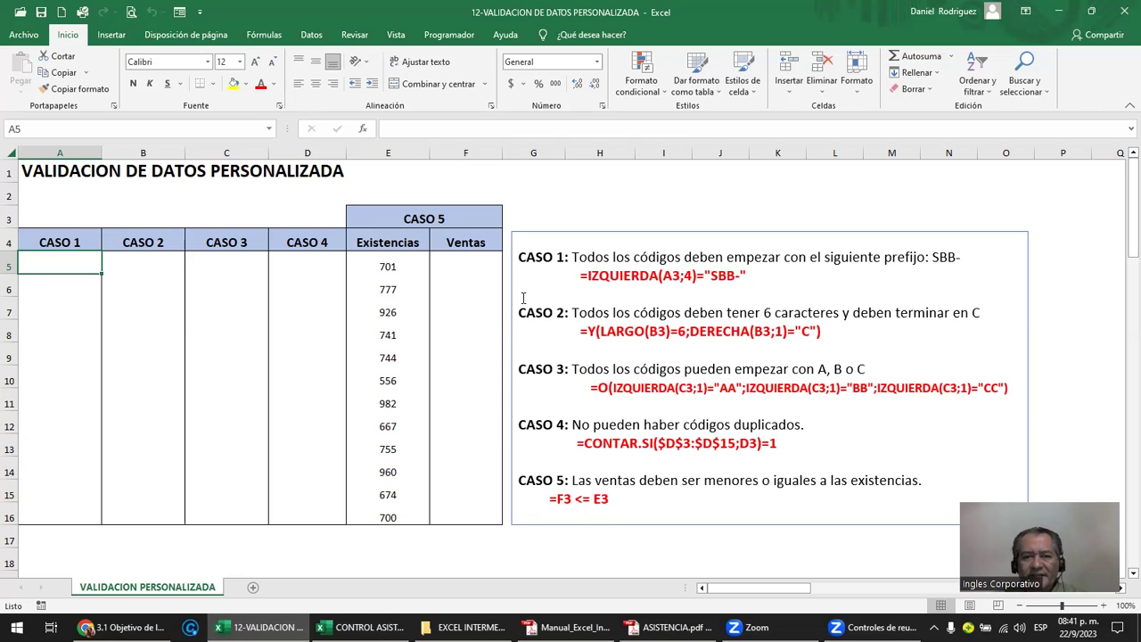
left_click(68, 242)
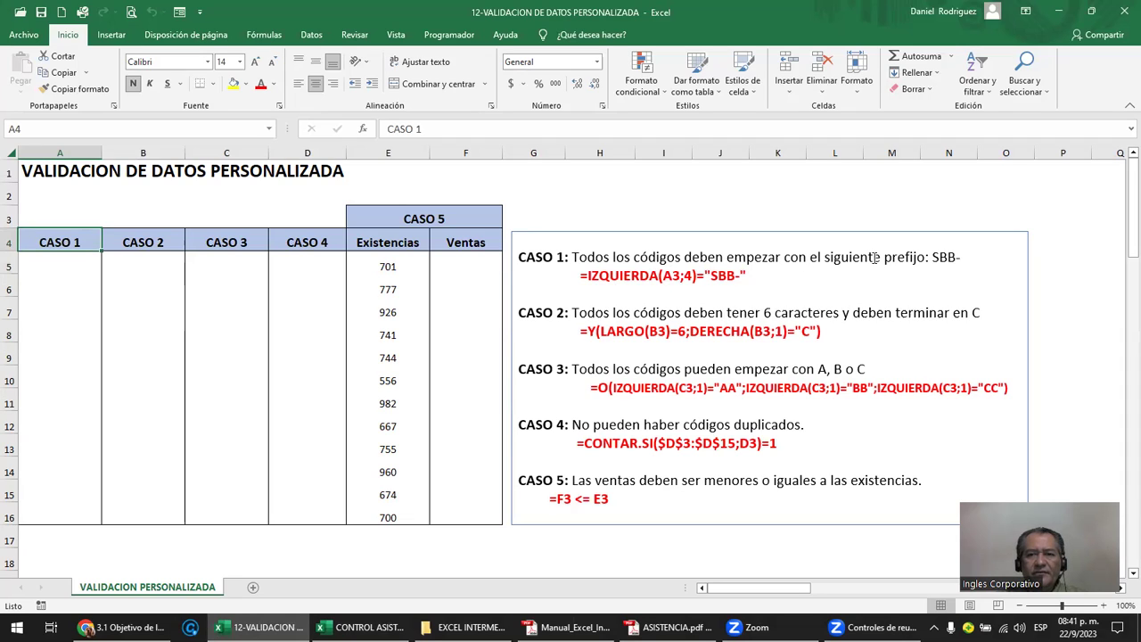
- Replace the SBB prefix with ART in the CASO 1 description and its formula
left_click(934, 259)
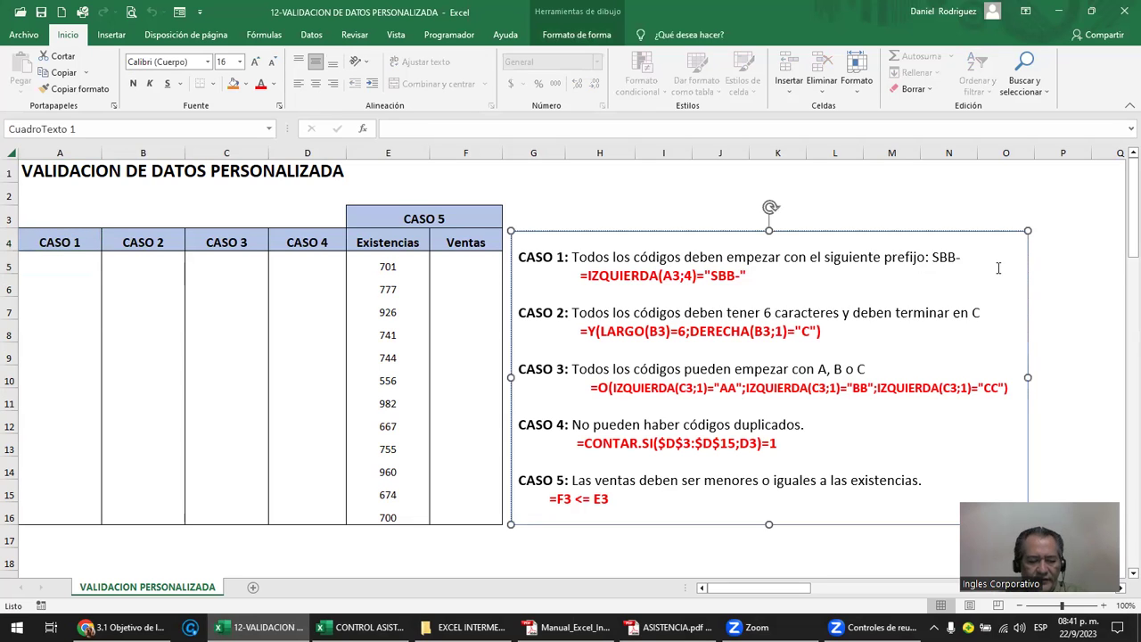
type("ART")
key("Delete")
key("Delete")
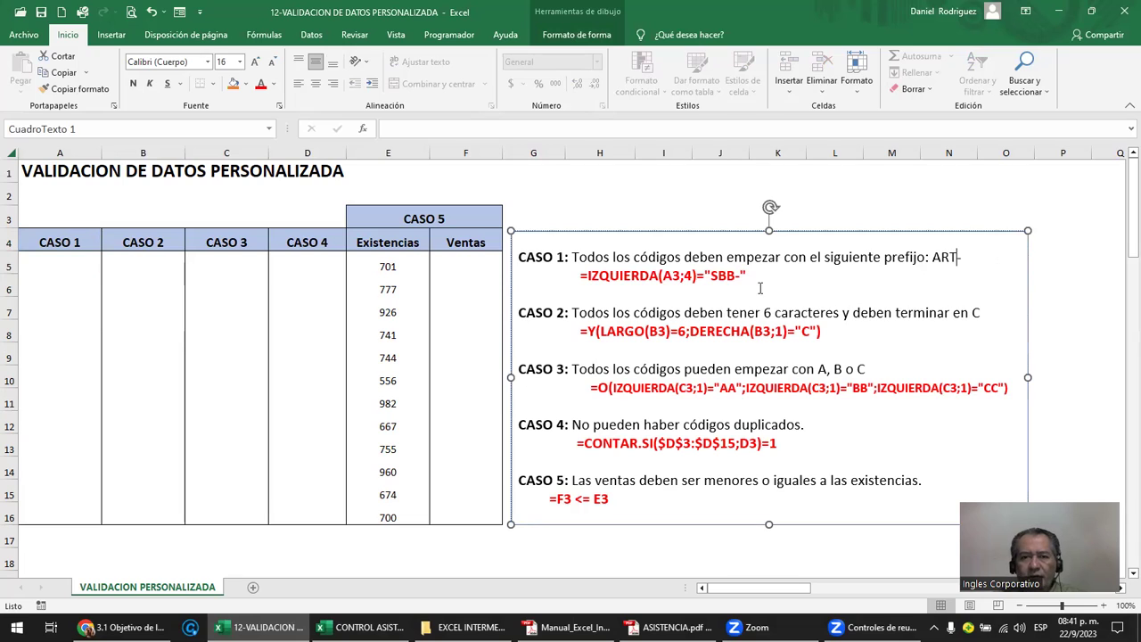
left_click(717, 275)
type("ART")
key("Delete")
key("Delete")
key("Delete")
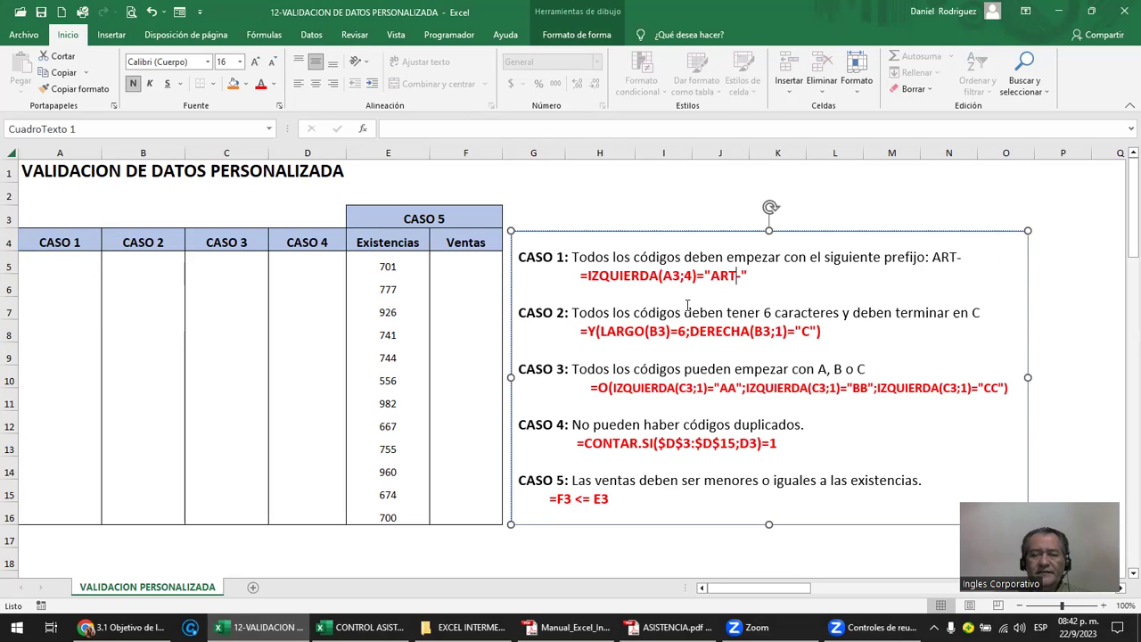
- Select the full CASO 1 formula text, then select cells A5:A16
left_click(74, 267)
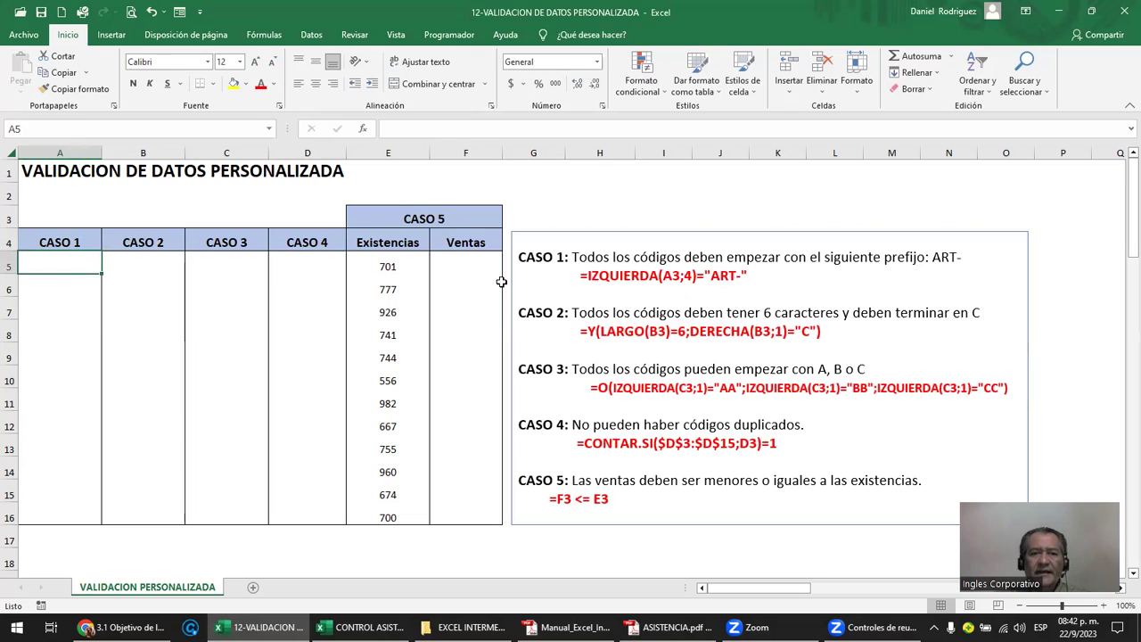
left_click(597, 276)
left_click_drag(583, 276, 747, 278)
key("ctrl+c")
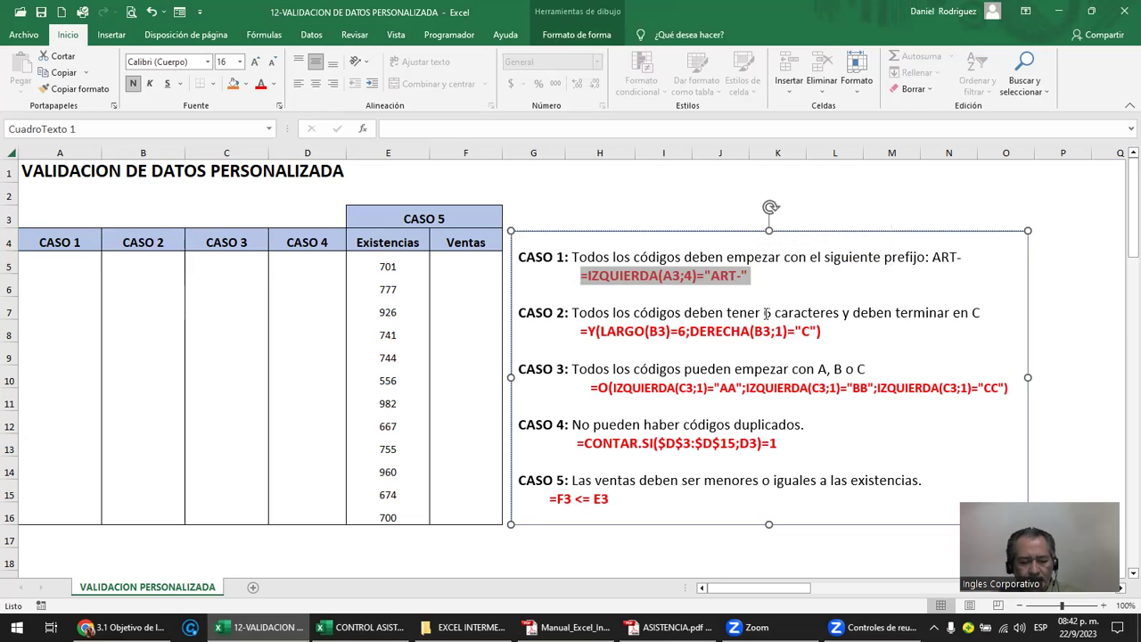
left_click(264, 212)
left_click_drag(76, 258, 78, 506)
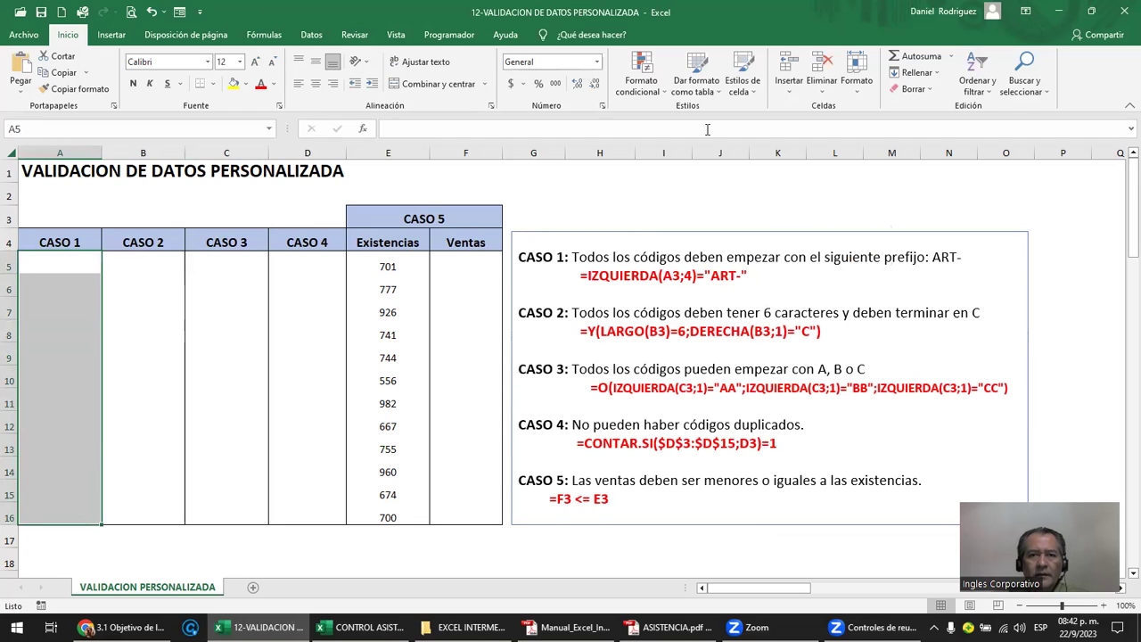
- Open Data Validation for the CASO 1 cells and set Permitir to Personalizada
left_click(311, 34)
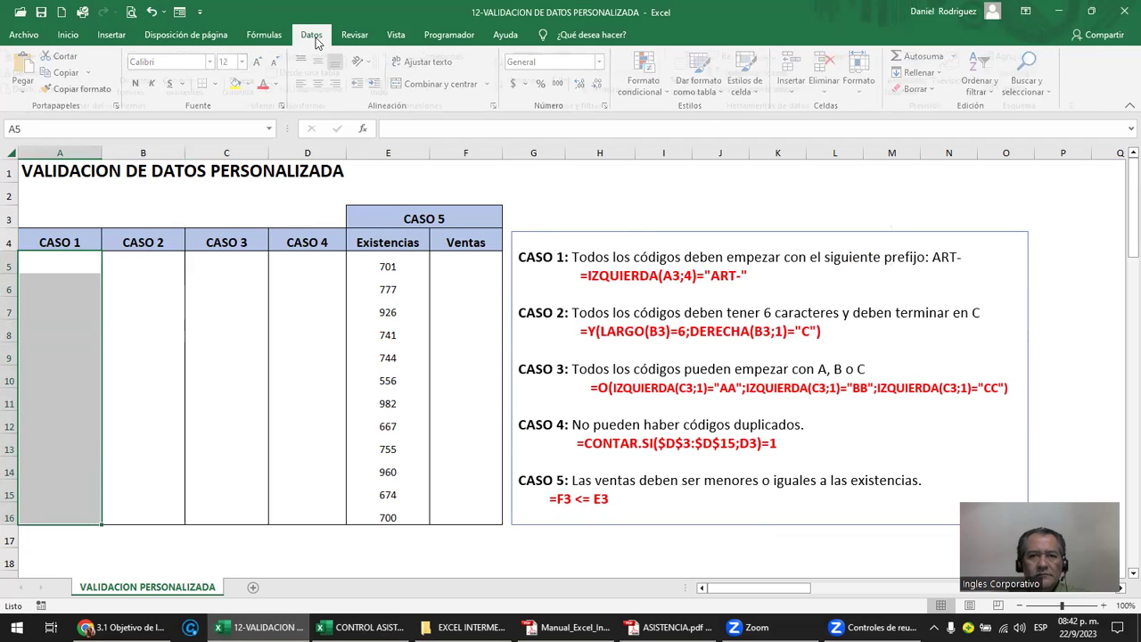
left_click(797, 90)
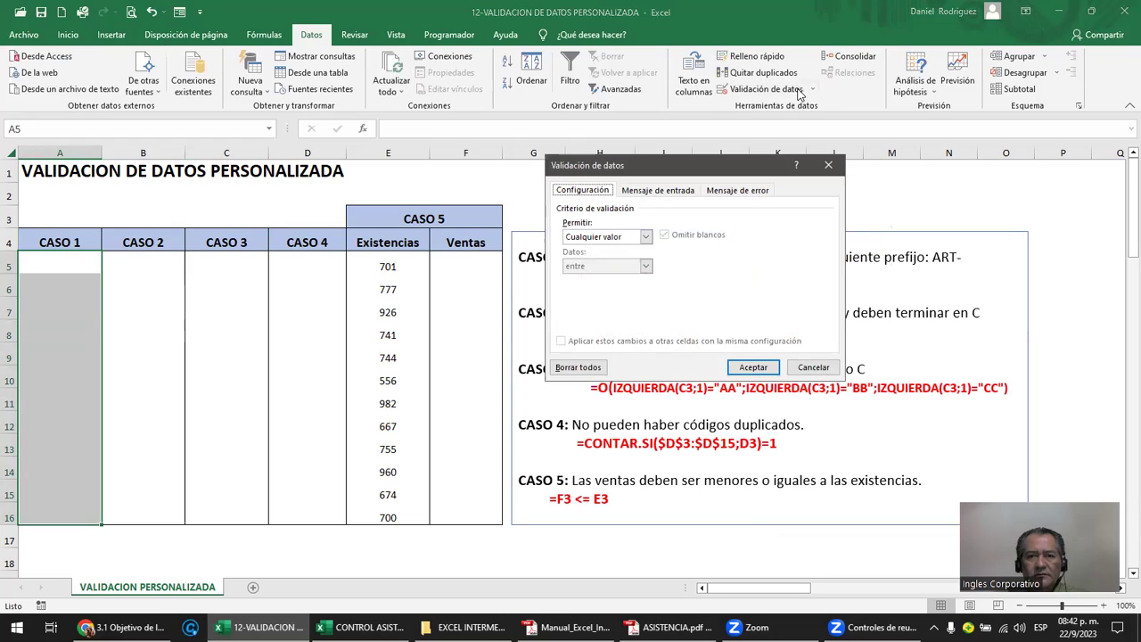
left_click(625, 239)
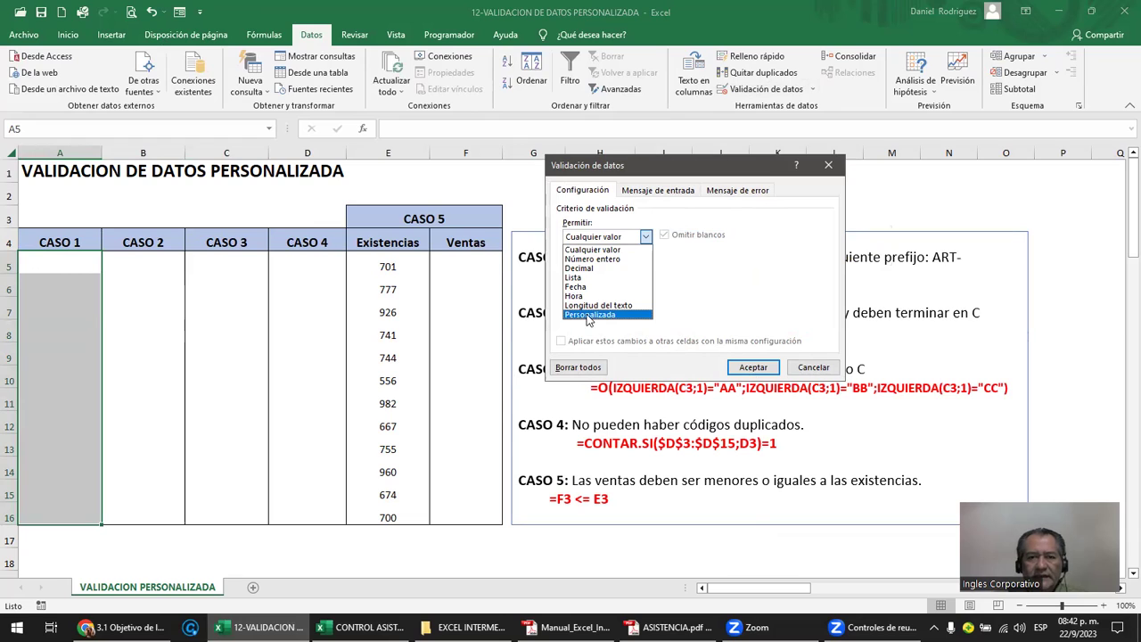
left_click(586, 315)
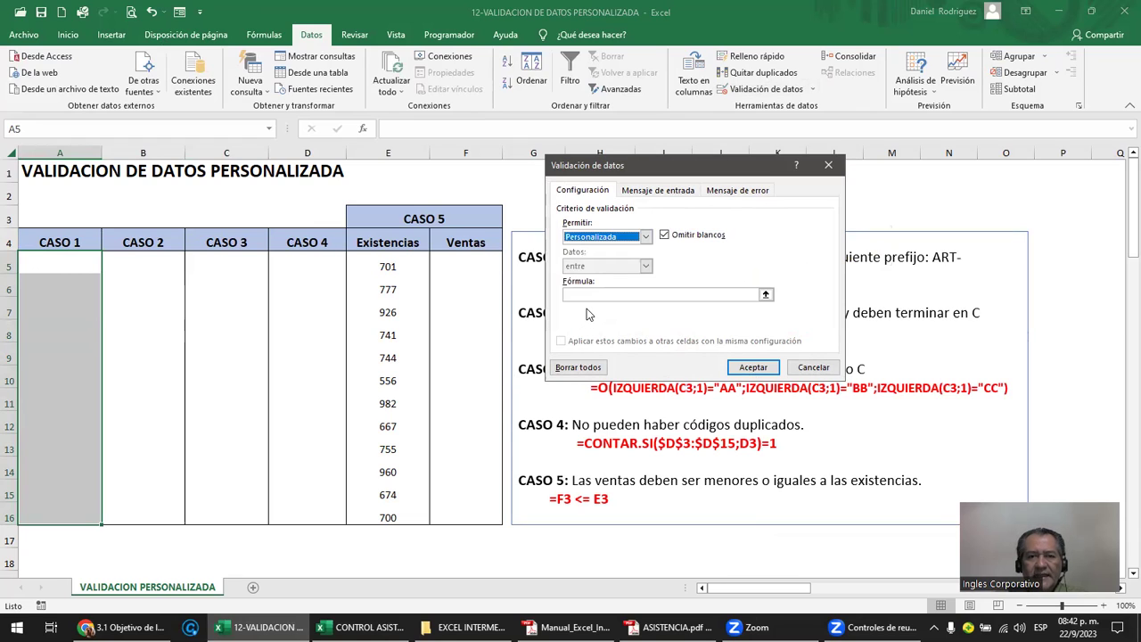
left_click(573, 293)
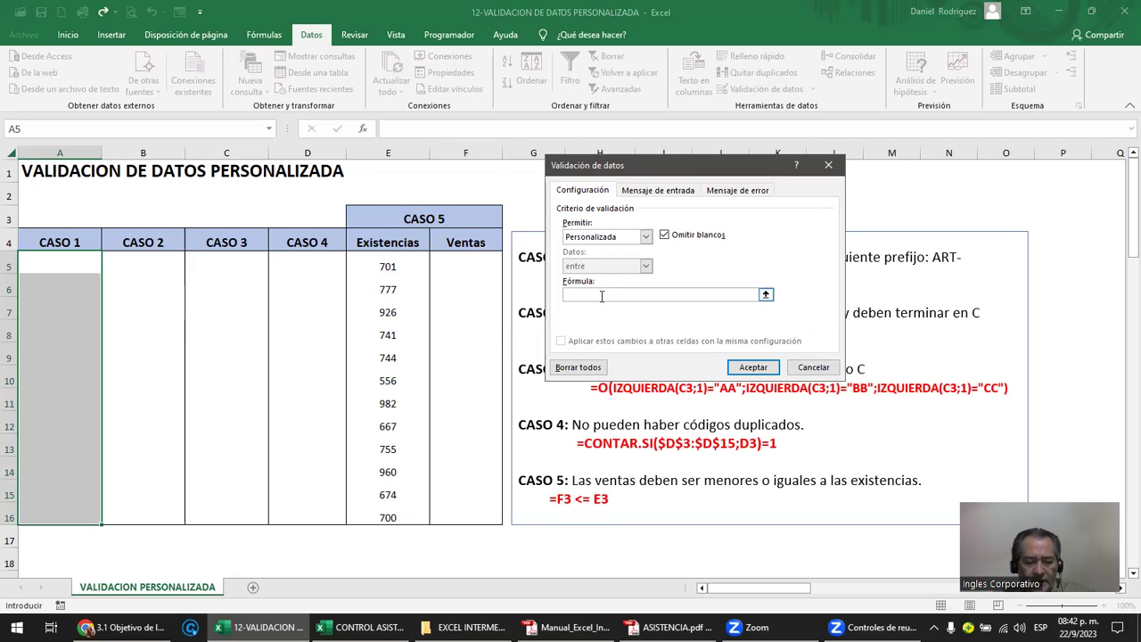
- Paste the formula into the validation dialog, compare it with the instructions, and close without applying
key("ctrl+v")
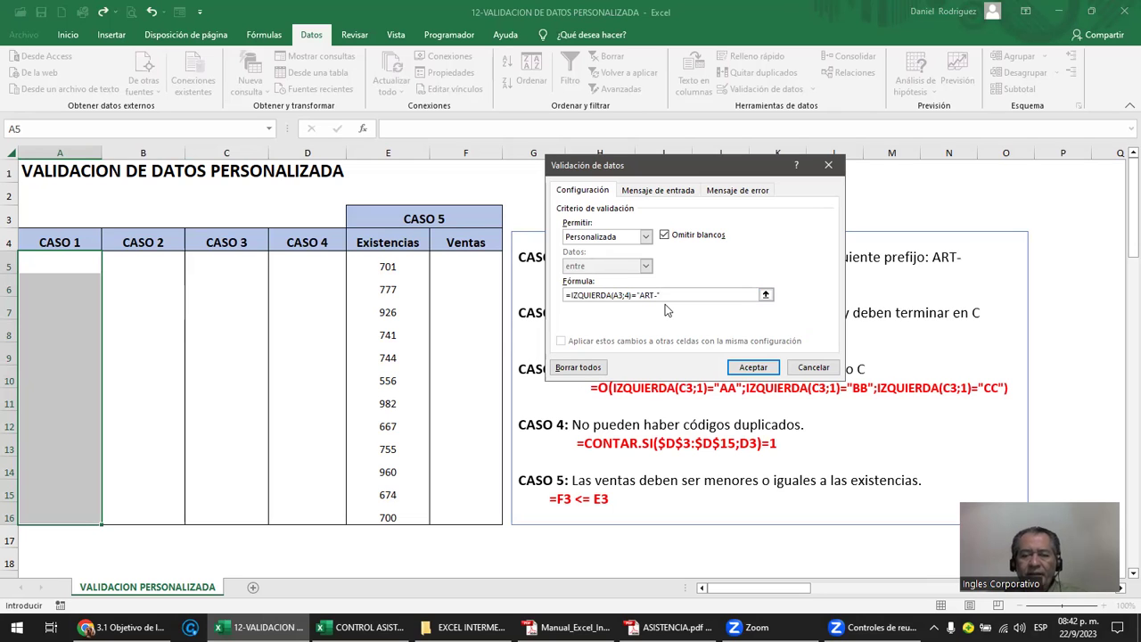
left_click_drag(688, 169, 380, 231)
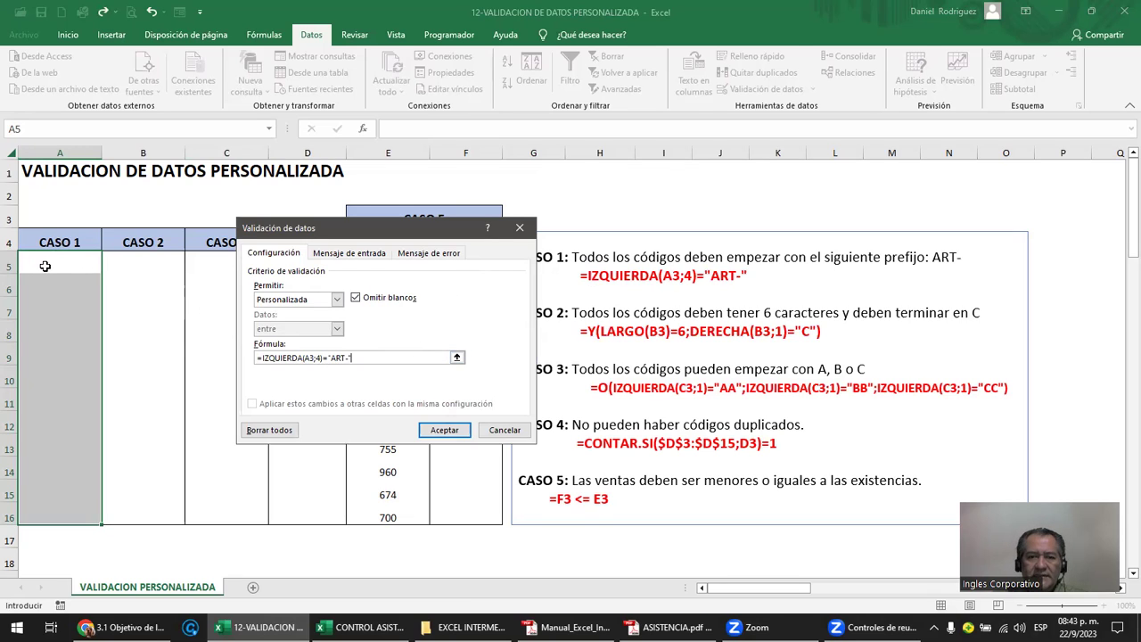
key("Return")
- Change the CASO 1 formula reference from A3 to A5 in the instructions box
left_click(675, 276)
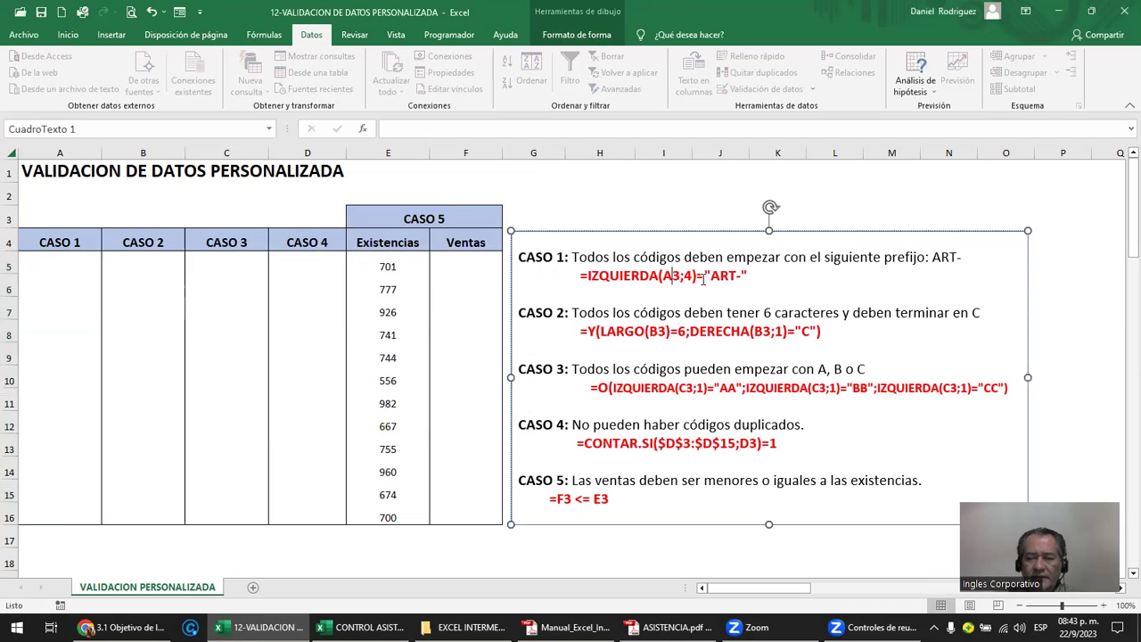
key("Delete")
type("5")
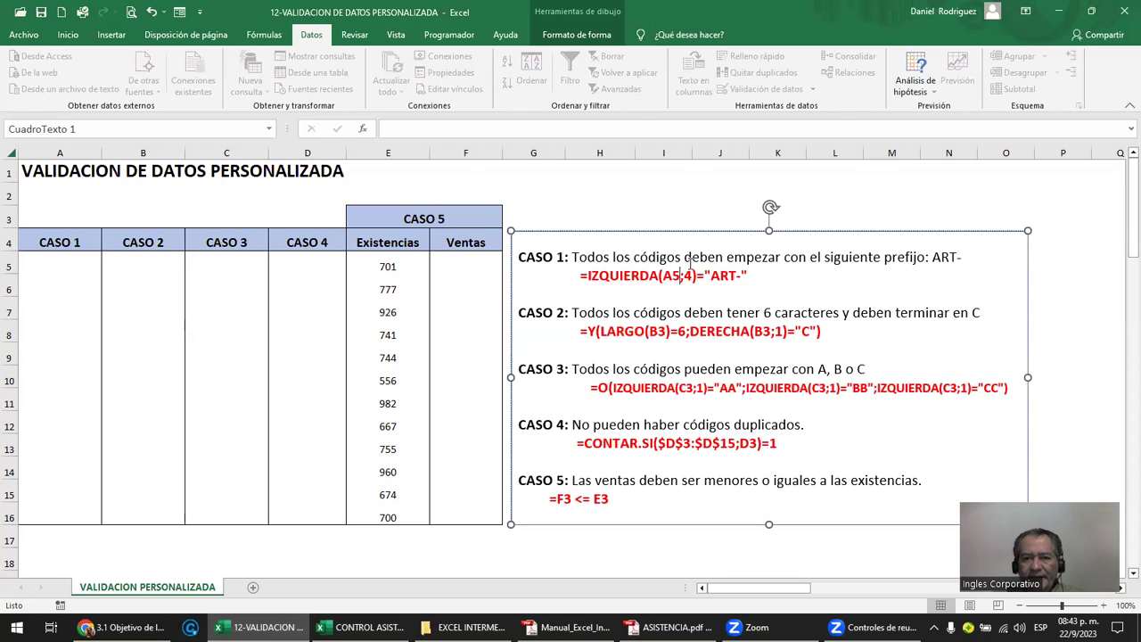
- Apply =IZQUIERDA(A5;4)="ART-" as a Personalizada validation rule to cells A5:A16
left_click_drag(711, 275, 737, 276)
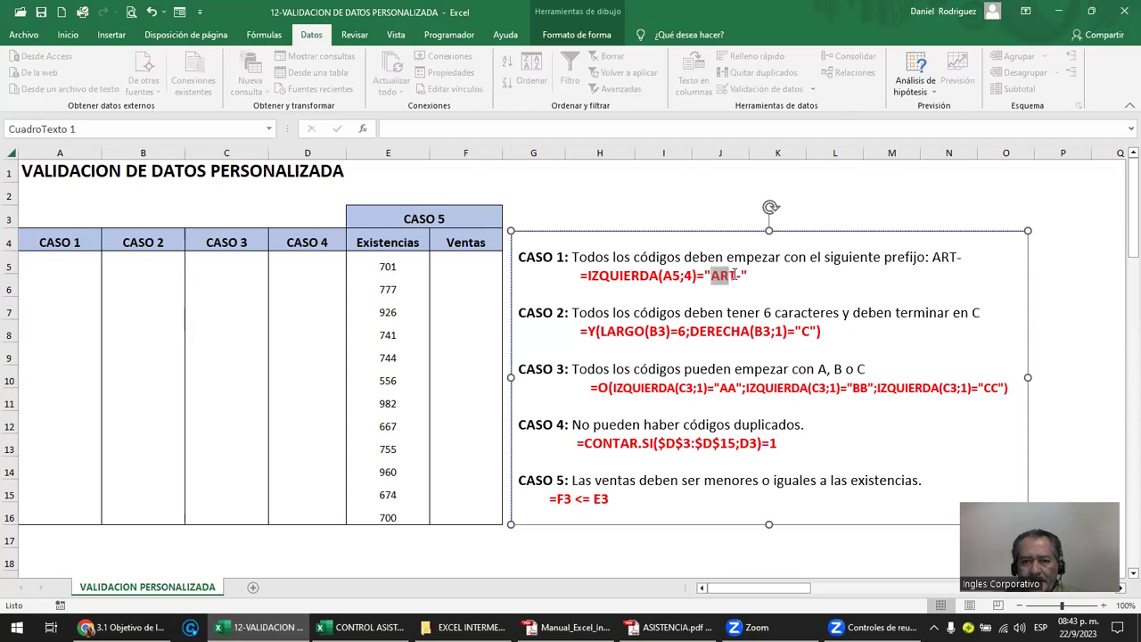
left_click_drag(749, 275, 581, 276)
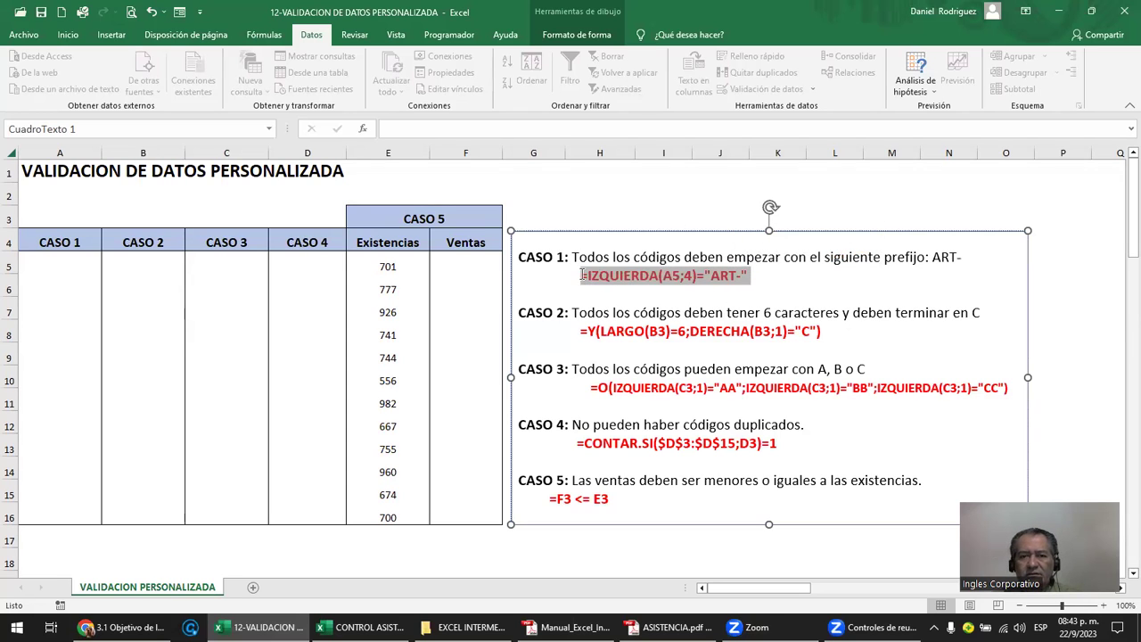
left_click_drag(73, 264, 63, 514)
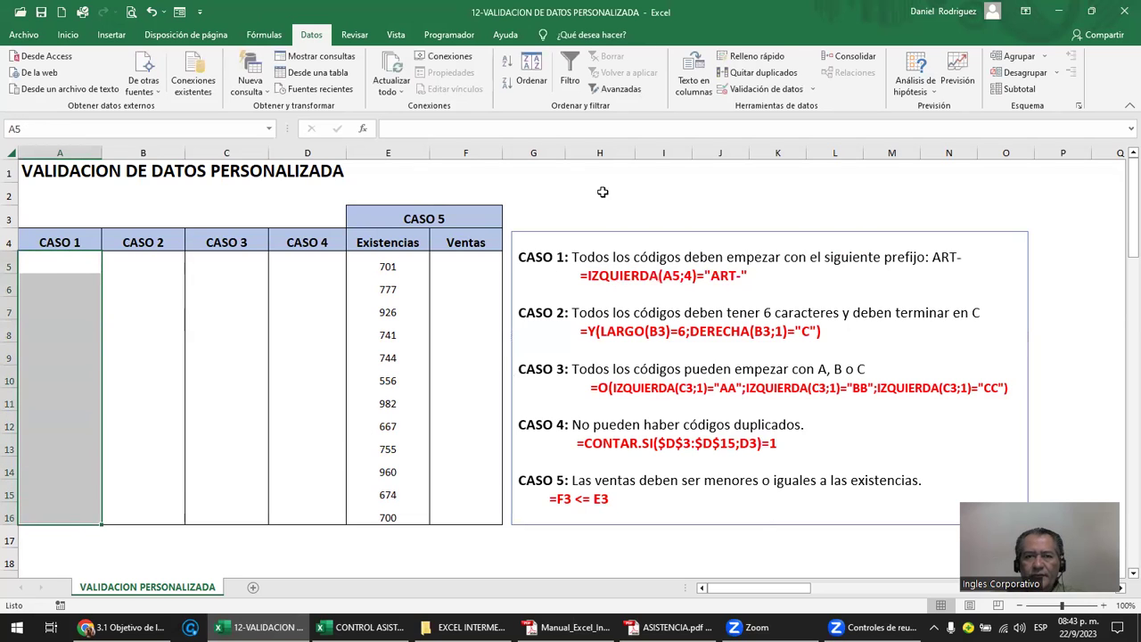
left_click(722, 89)
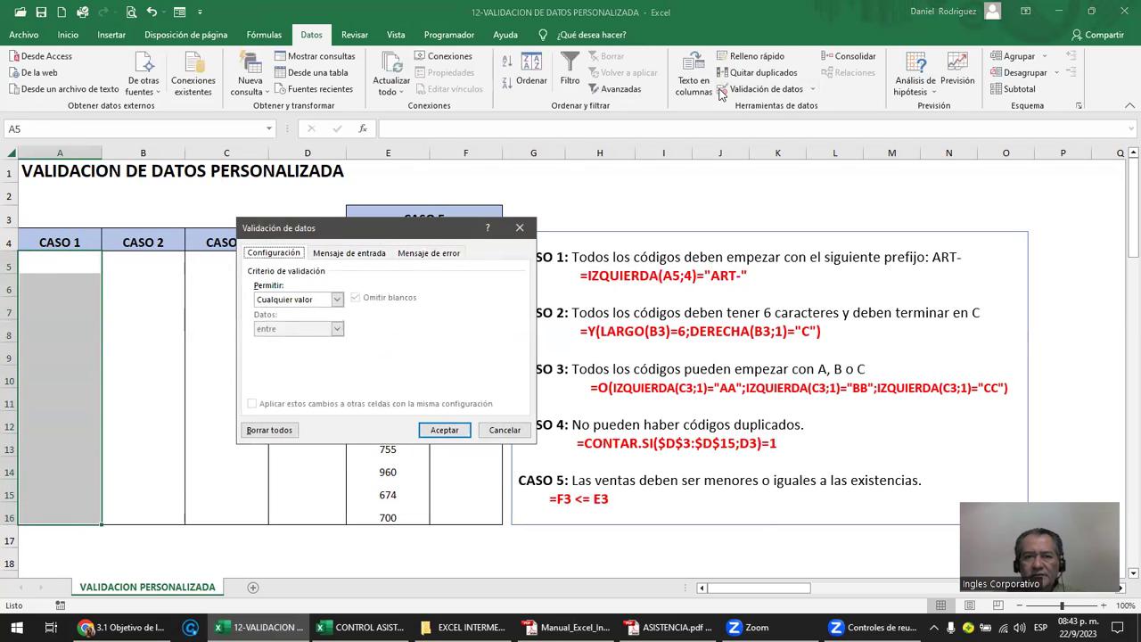
left_click(337, 300)
left_click(303, 378)
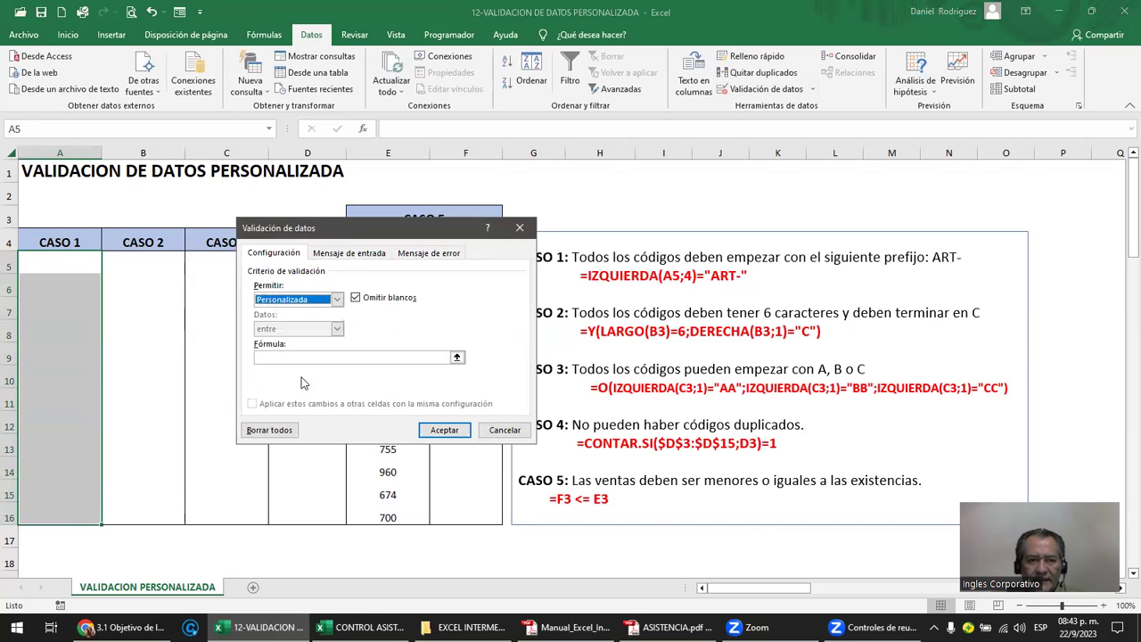
left_click(265, 358)
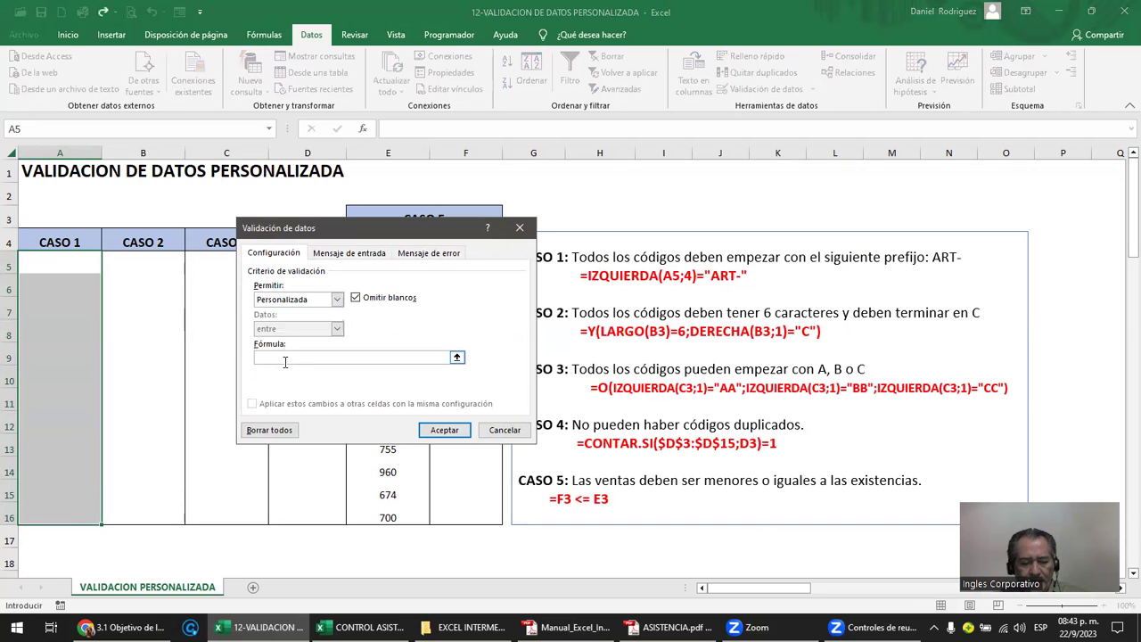
type("=IZQUIERDA(A5;4)=\"ART-\"")
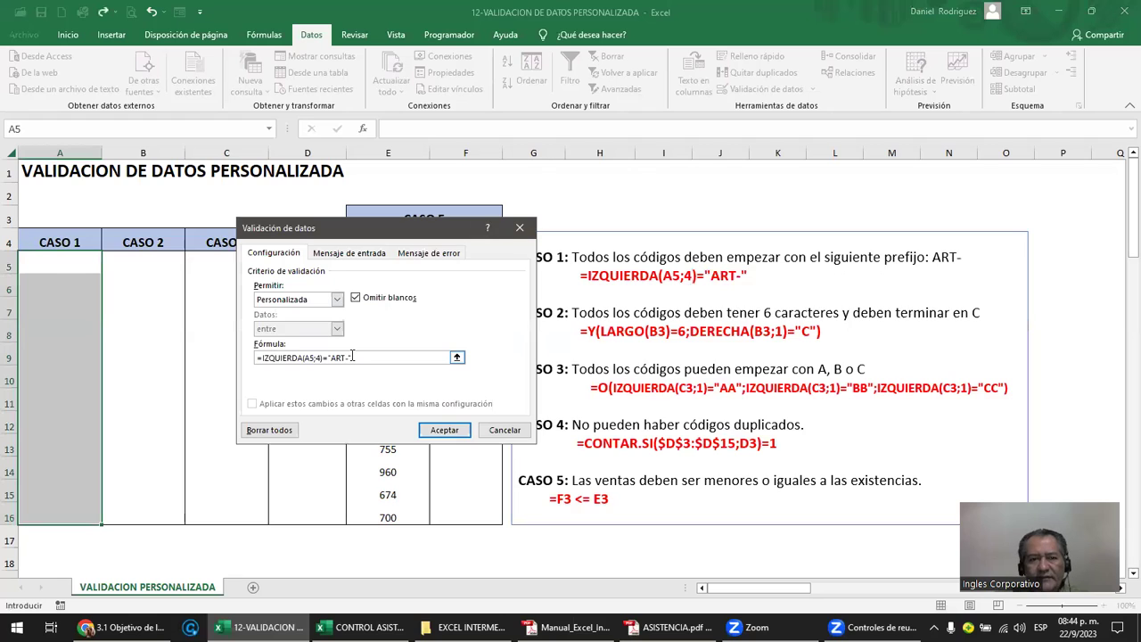
left_click(450, 433)
left_click_drag(67, 264, 65, 511)
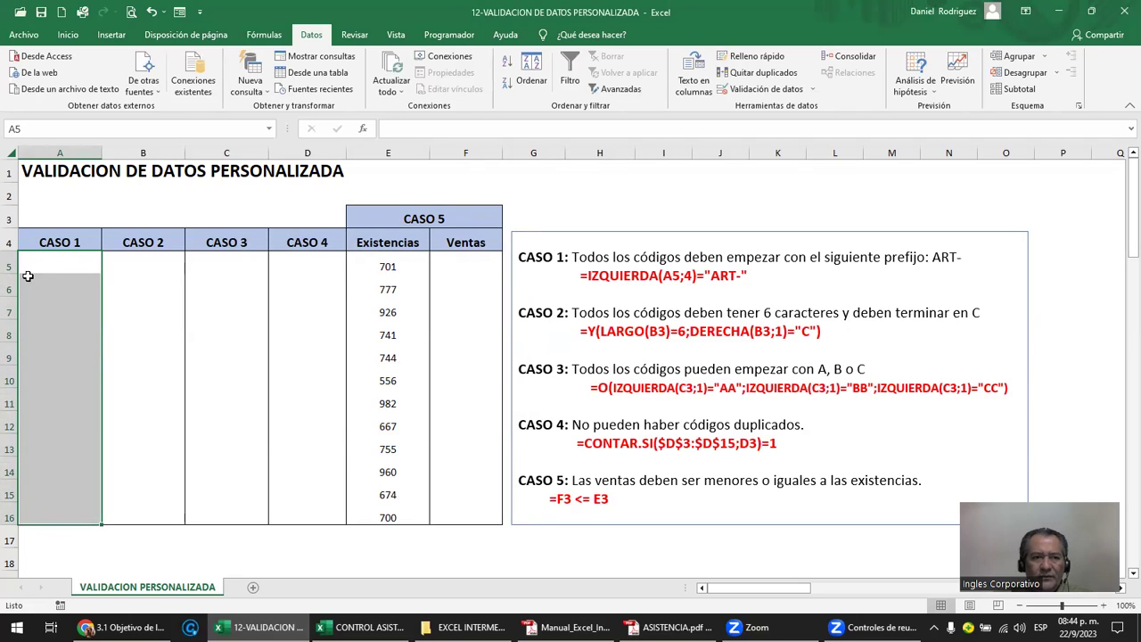
- Test the rule in A5 with the invalid entry HOLA, then retry with ART
left_click(680, 281)
left_click_drag(710, 276, 740, 275)
left_click(57, 265)
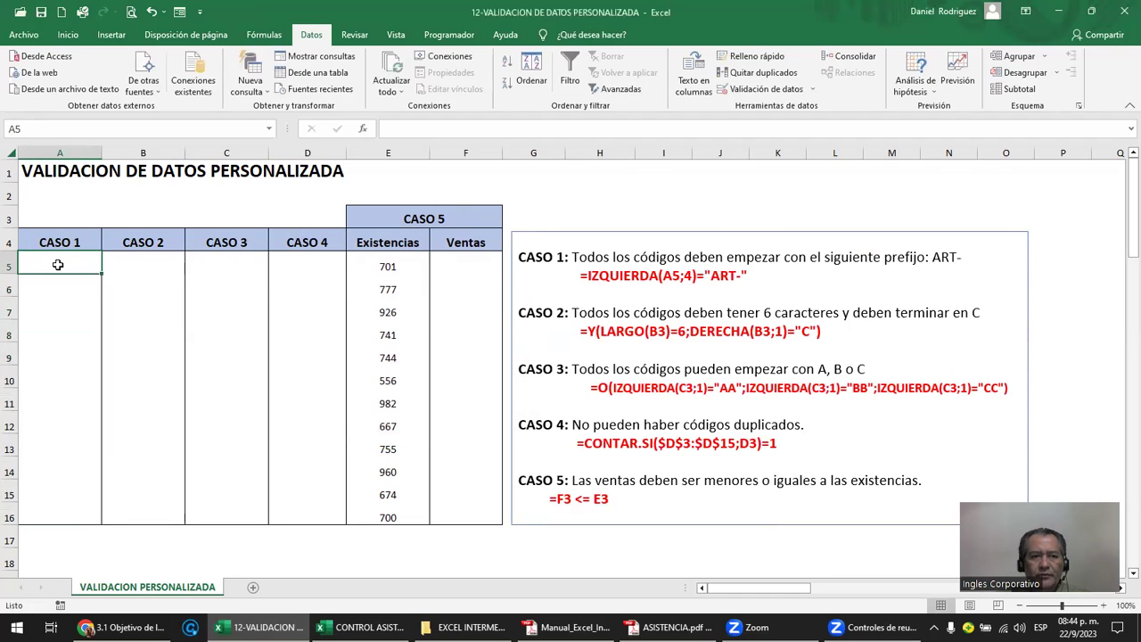
type("HOLA")
key("Return")
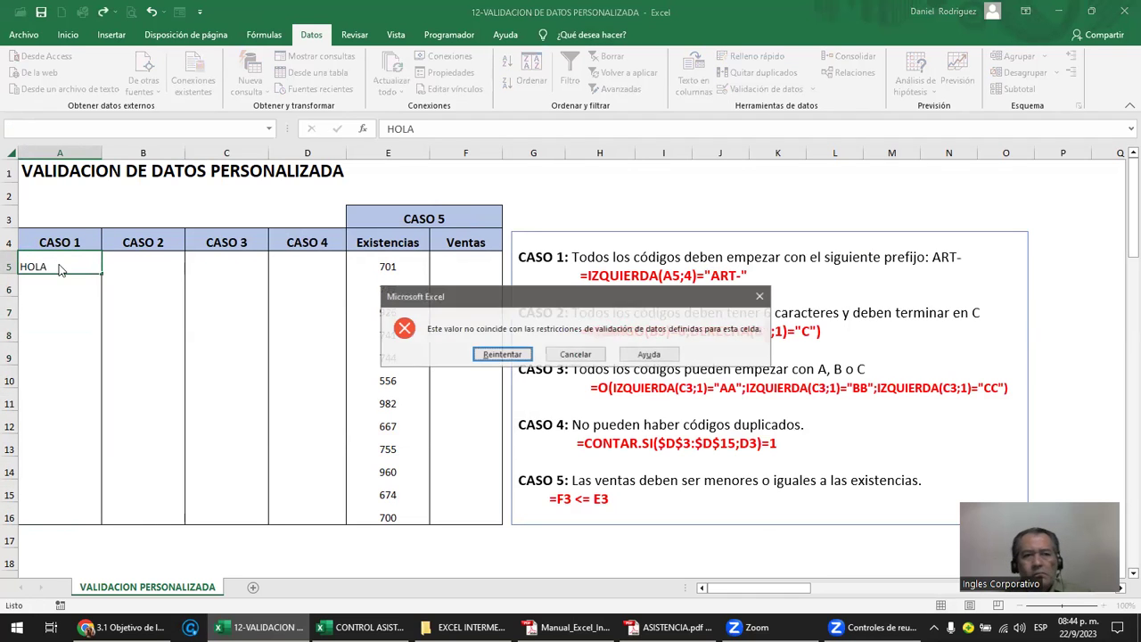
key("Return")
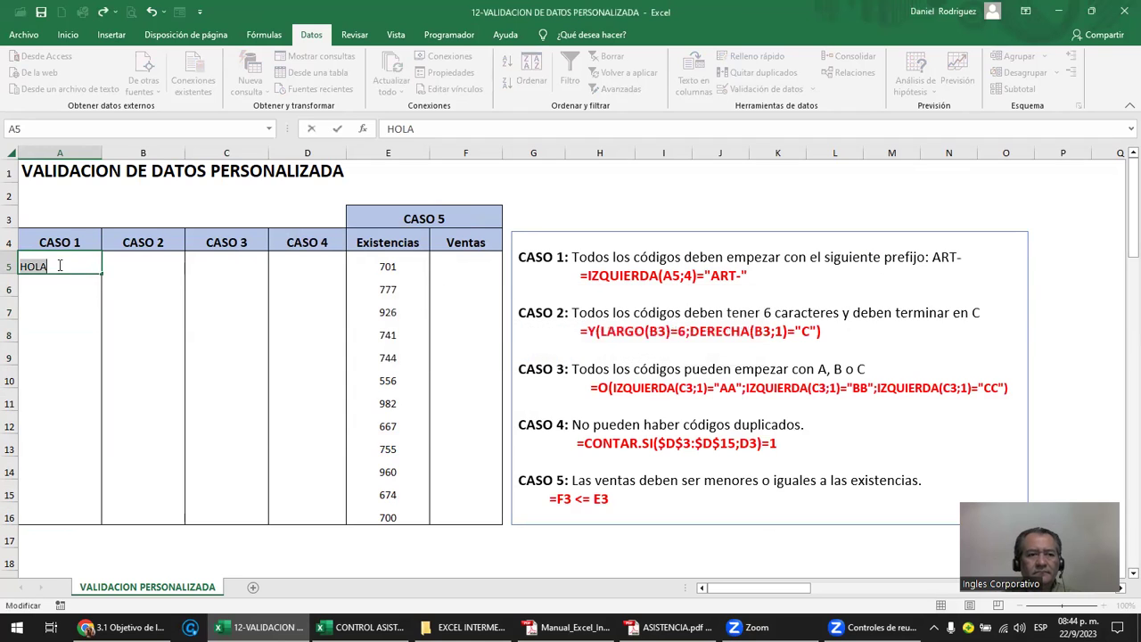
type("ART-")
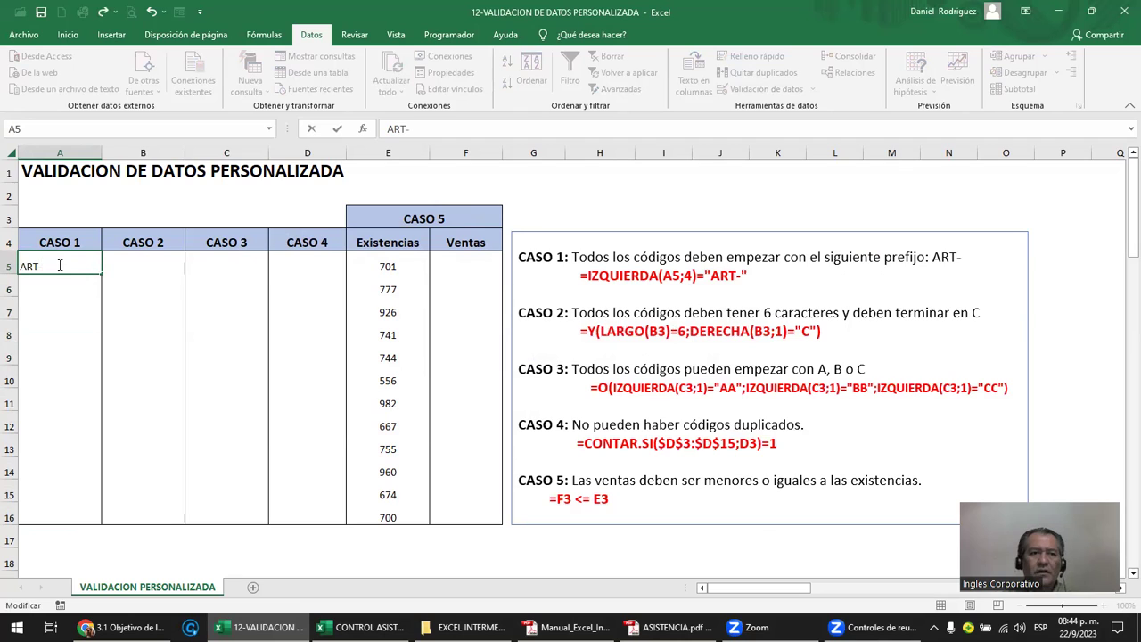
key("Return")
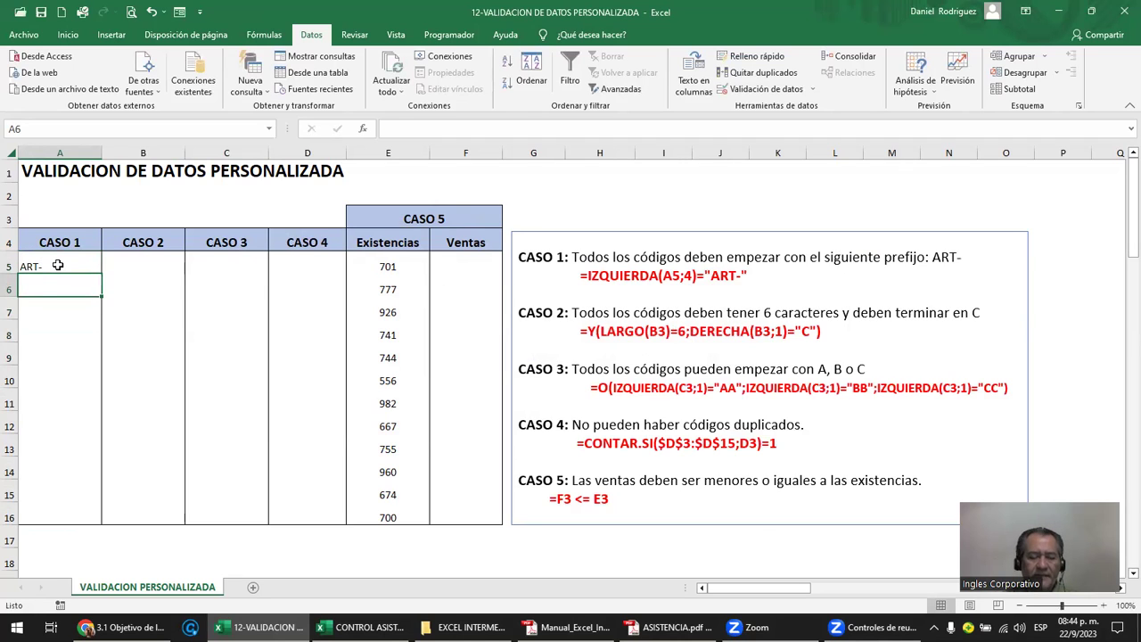
- Try ART- and incomplete ART variants in A6, retrying after rejections, and cancel a SER entry
type("ART-")
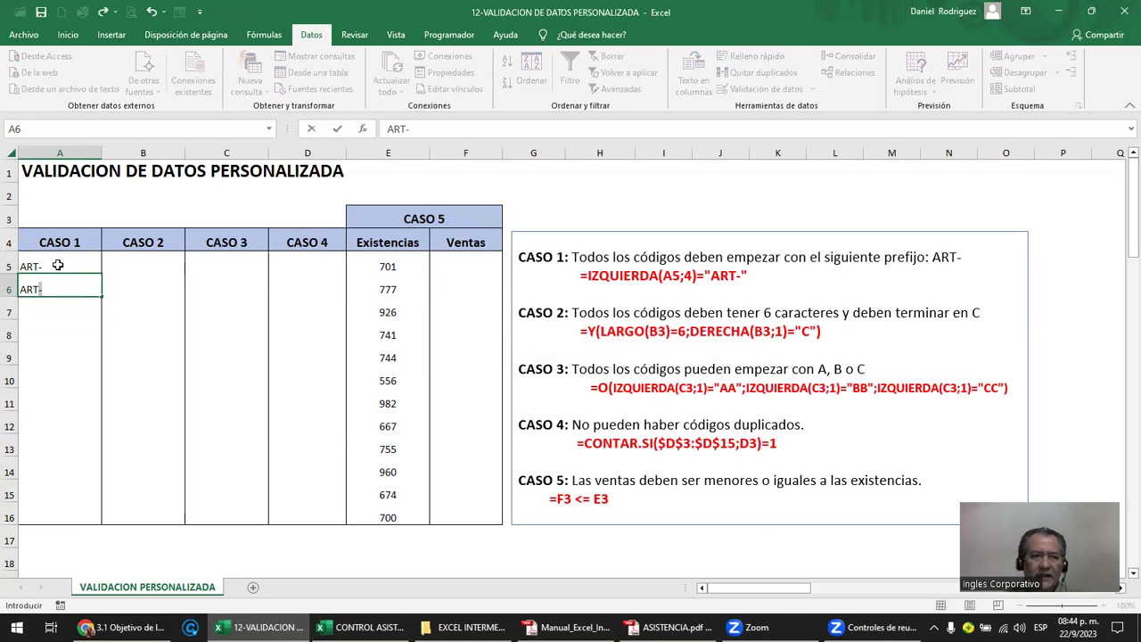
key("Return")
key("Up")
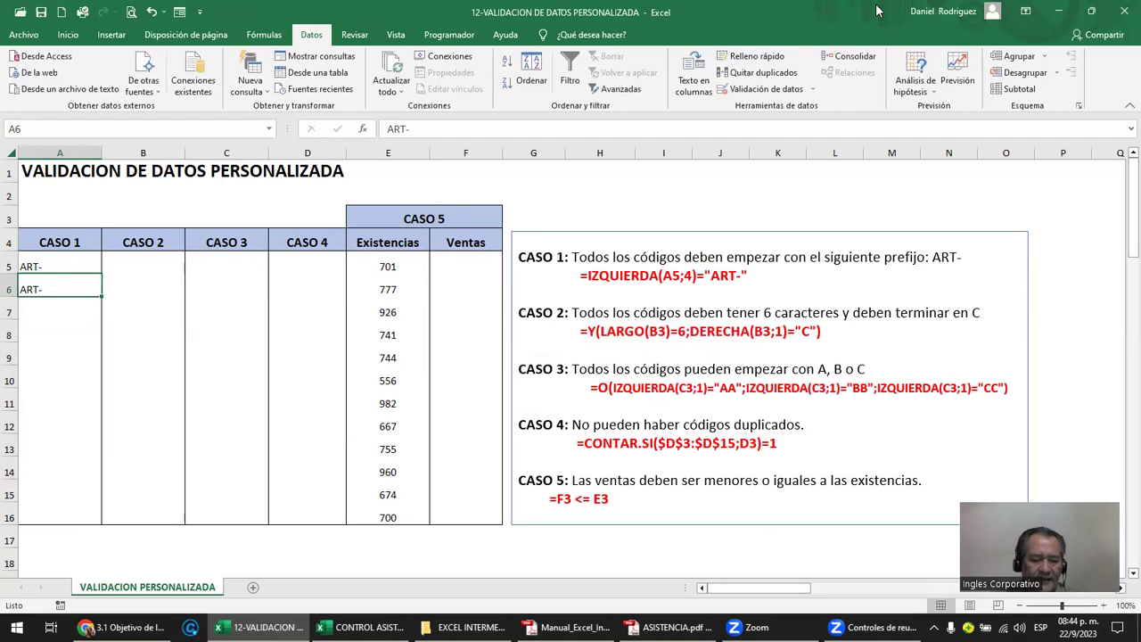
key("F2")
key("BackSpace")
key("BackSpace")
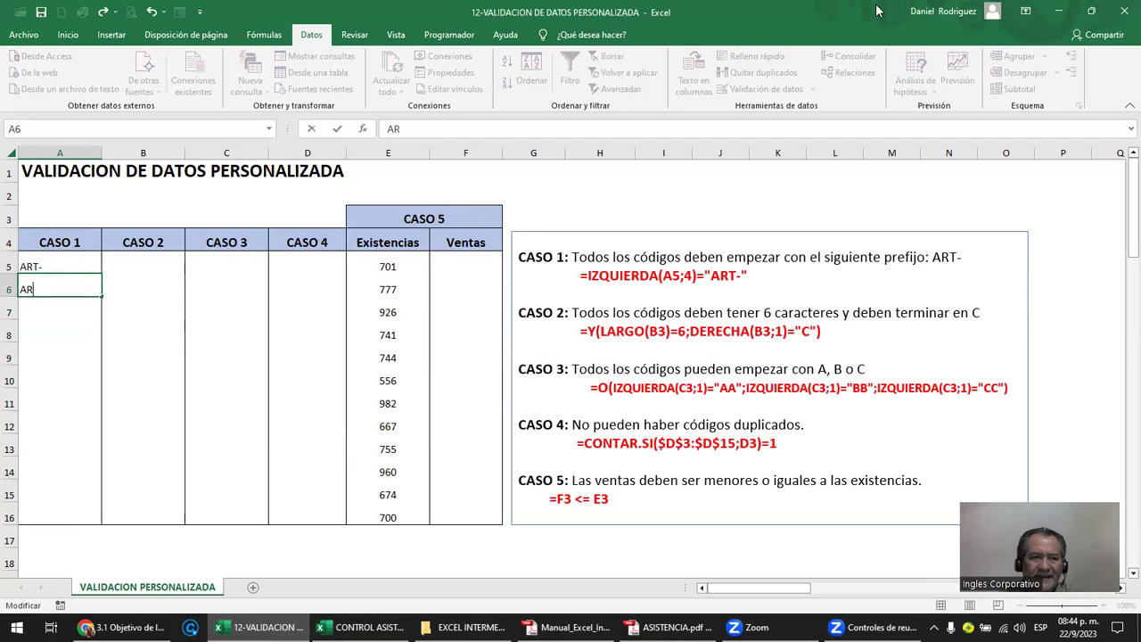
type("T-")
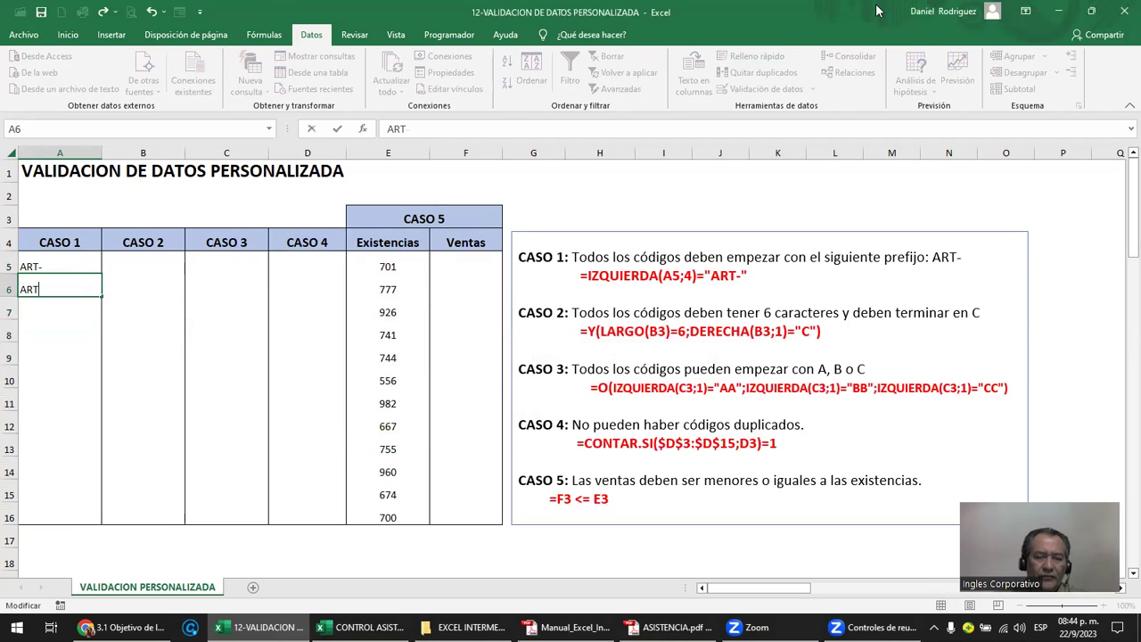
key("Return")
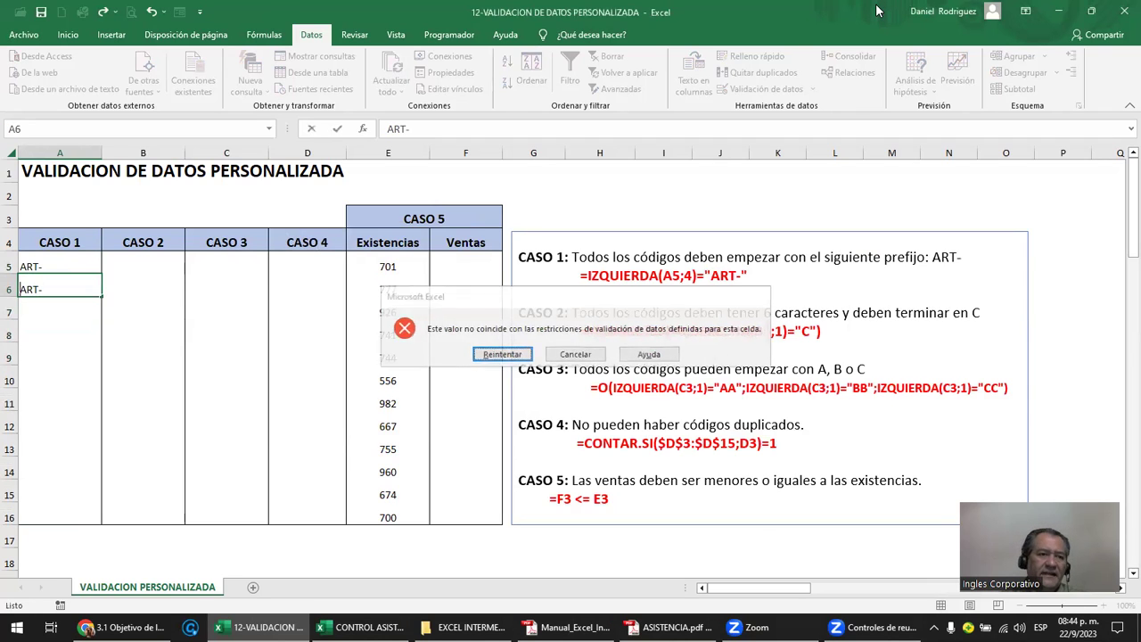
key("Return")
key("Return")
key("Return")
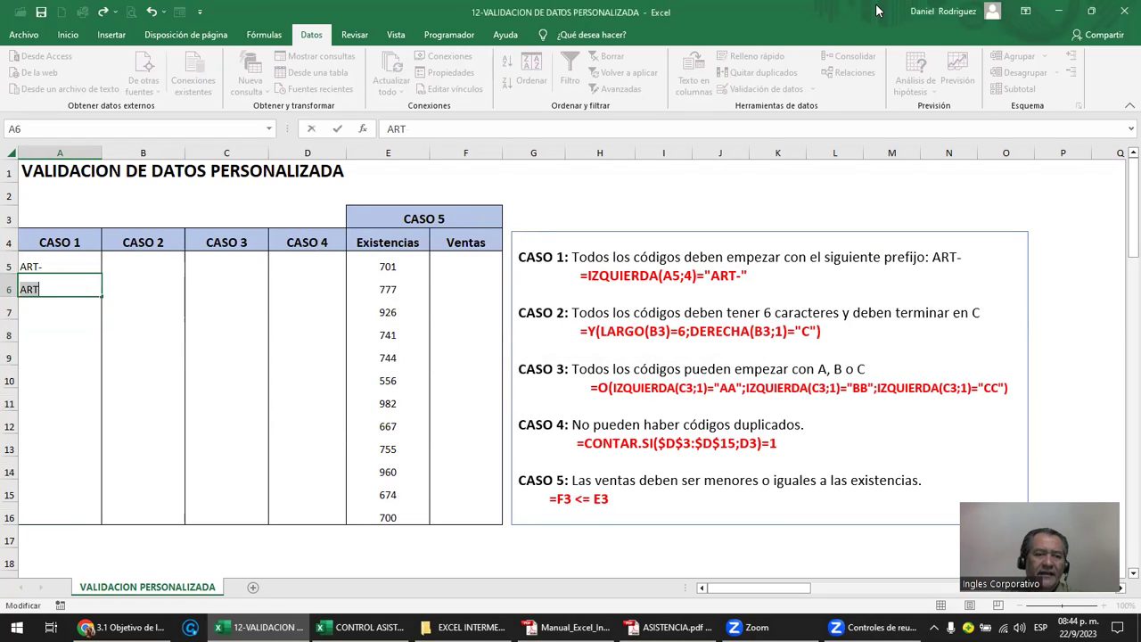
key("Return")
key("Return")
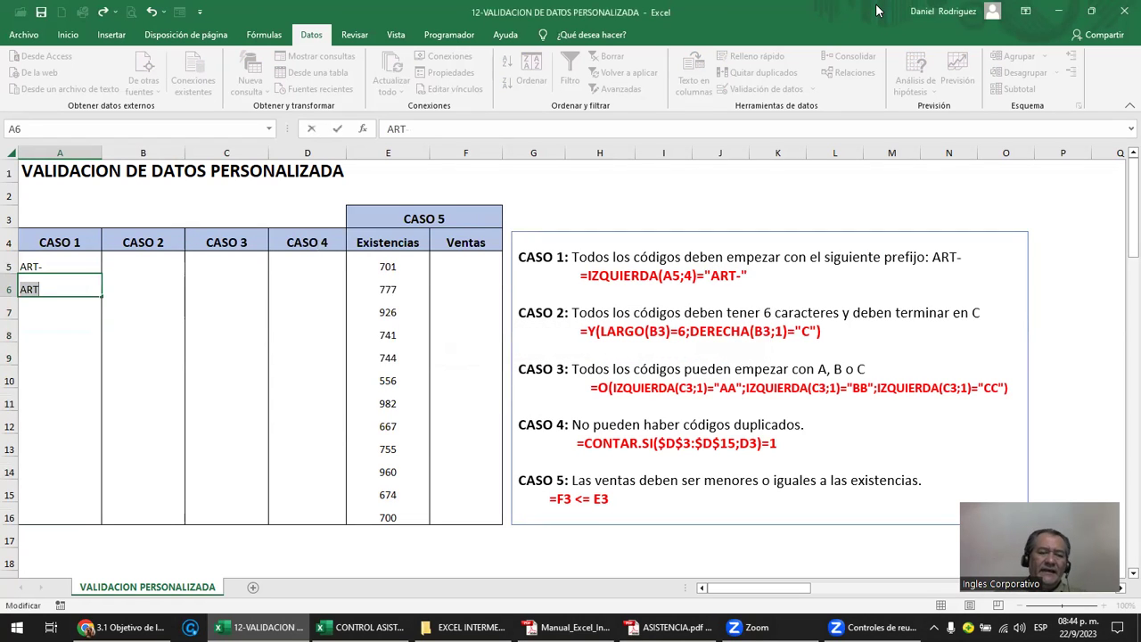
key("Return")
key("Return")
type("-")
key("ctrl+Return")
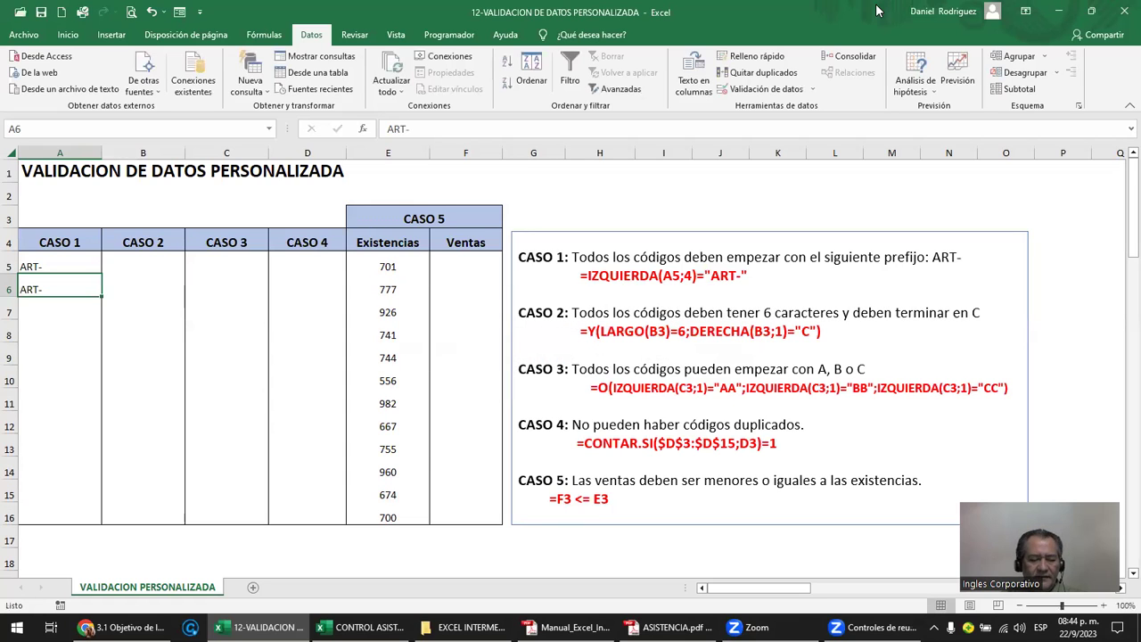
type("SER")
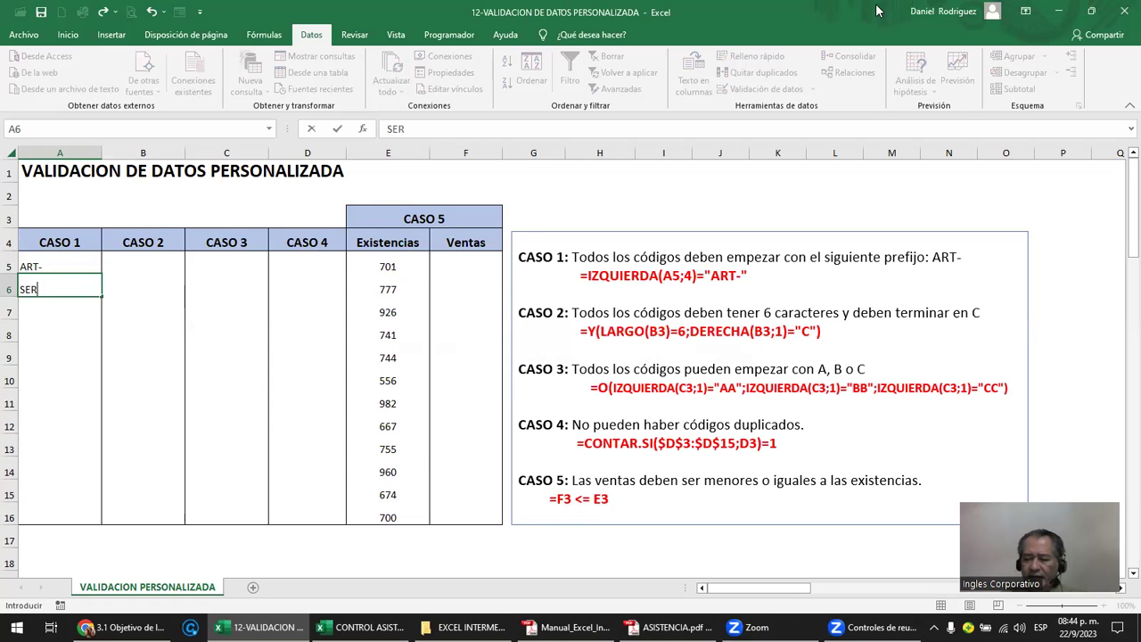
key("Escape")
key("Up")
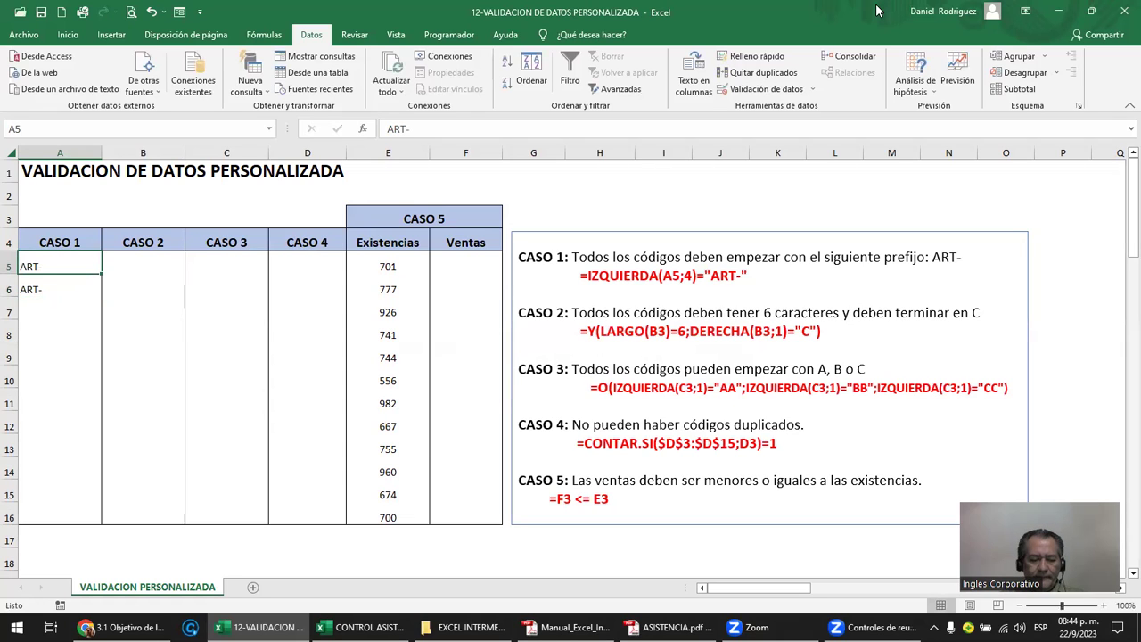
- Enter the codes ART-01, ART-02 and ART-03 in cells A5:A7
type("ART-01")
key("Return")
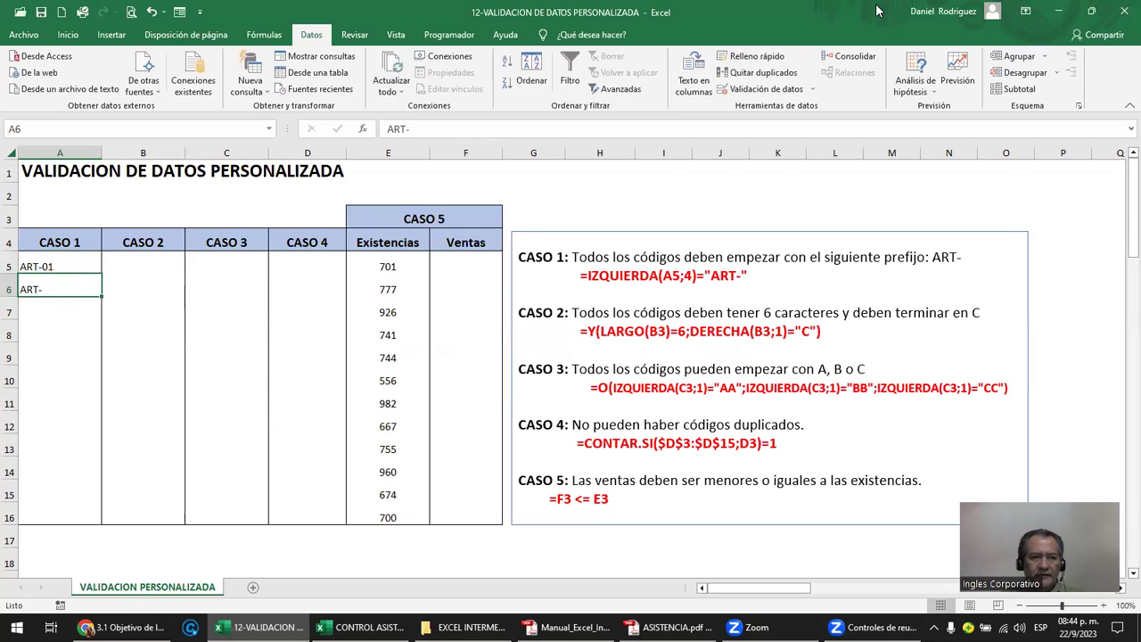
type("ART-02")
key("Return")
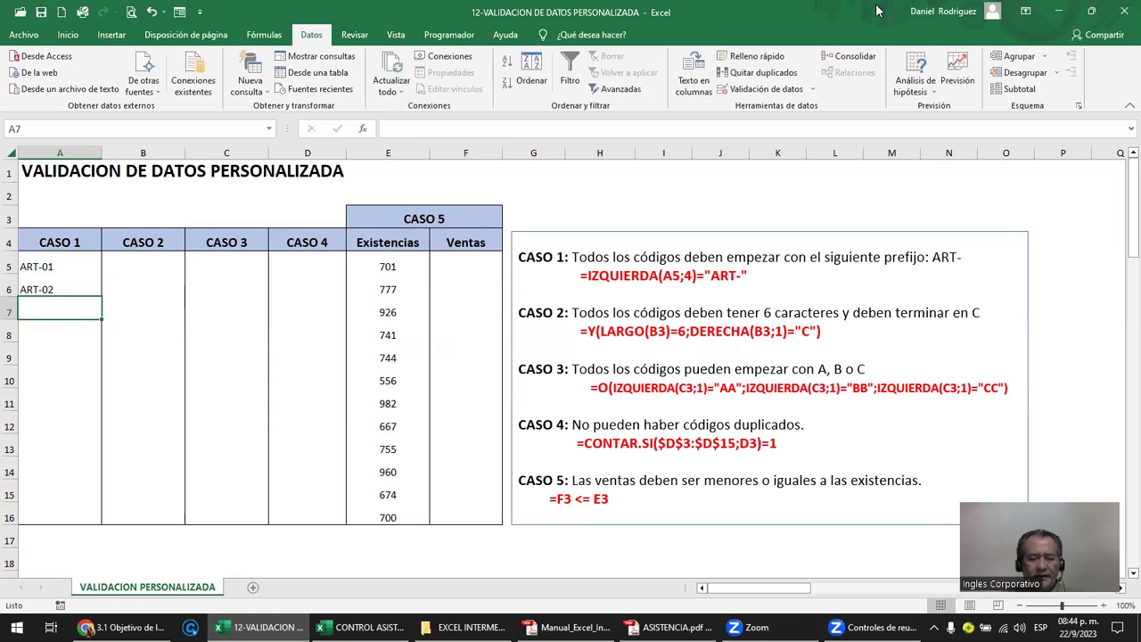
type("ART-03")
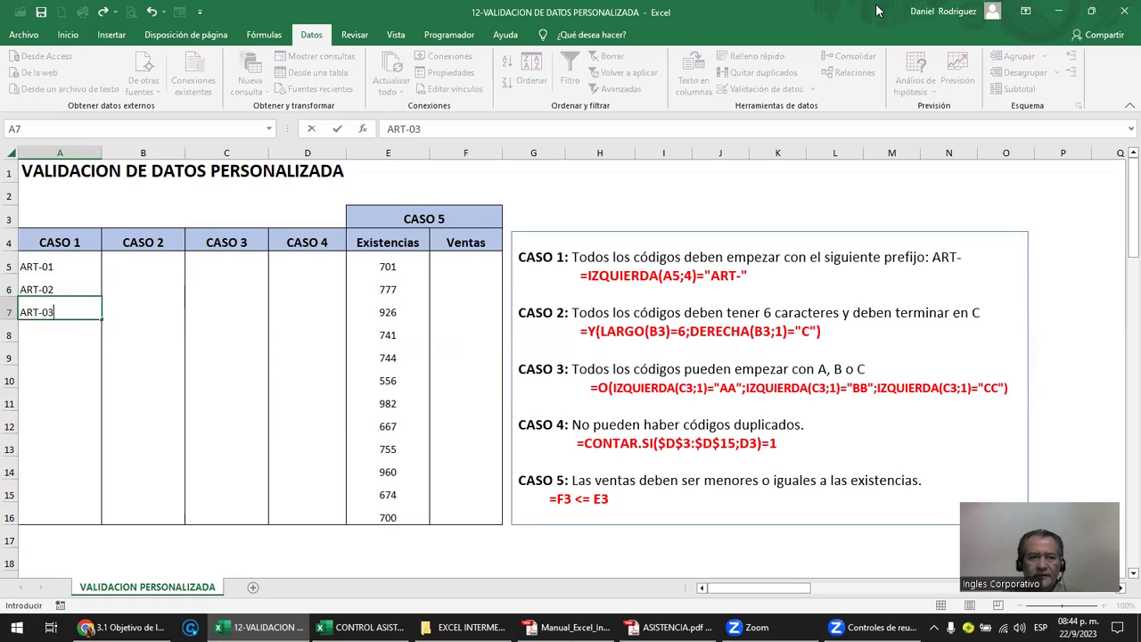
key("Return")
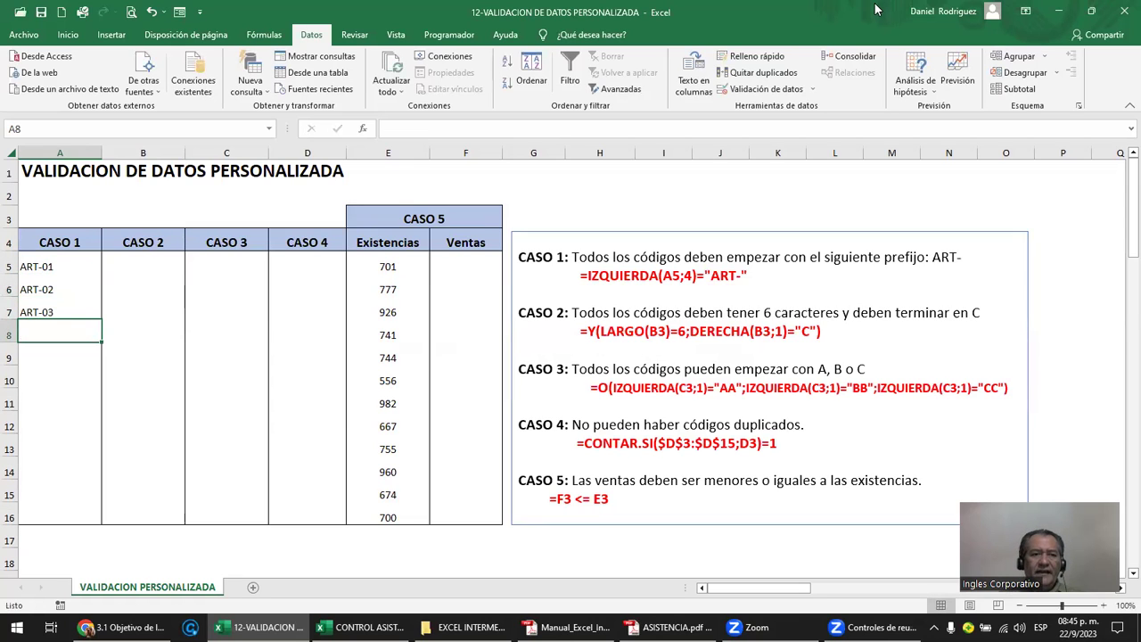
left_click(49, 270)
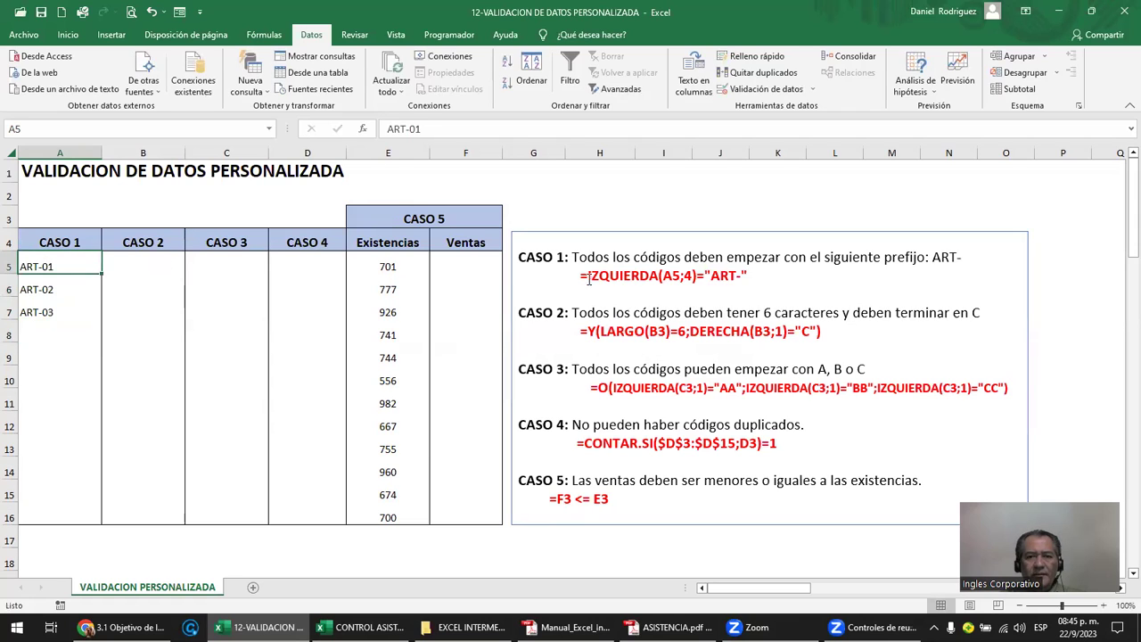
left_click_drag(710, 276, 740, 275)
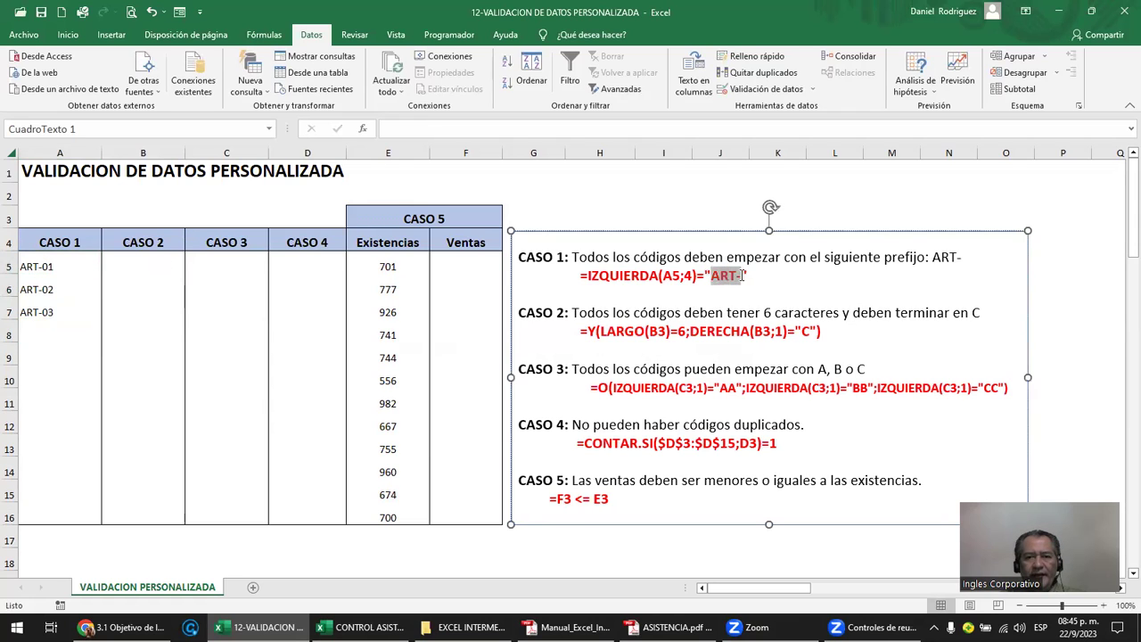
left_click(49, 267)
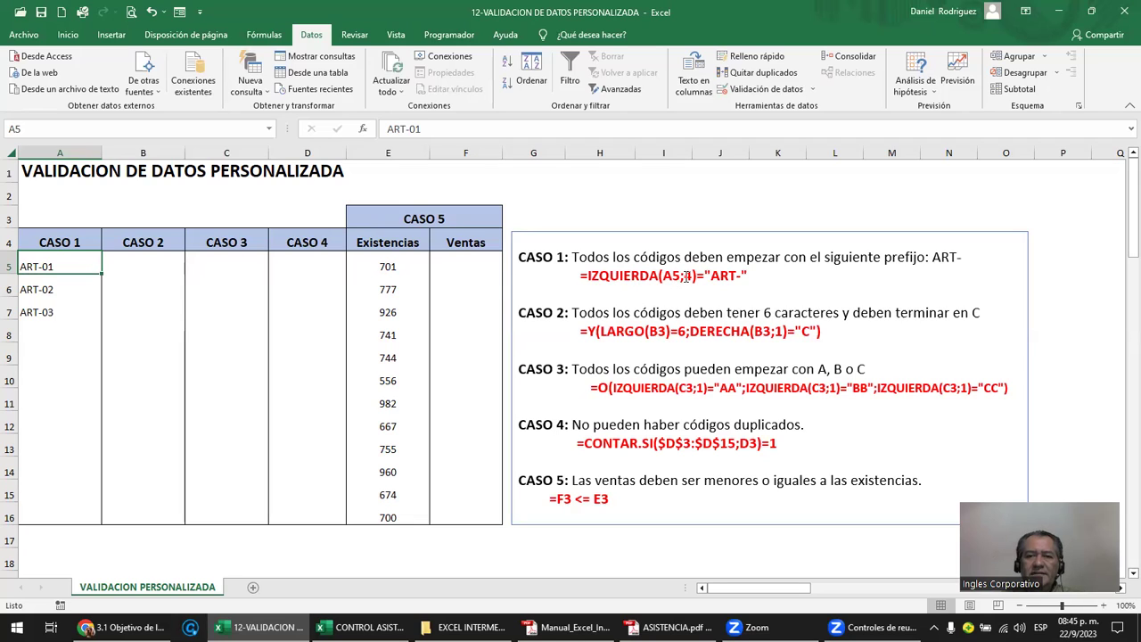
left_click_drag(679, 276, 737, 275)
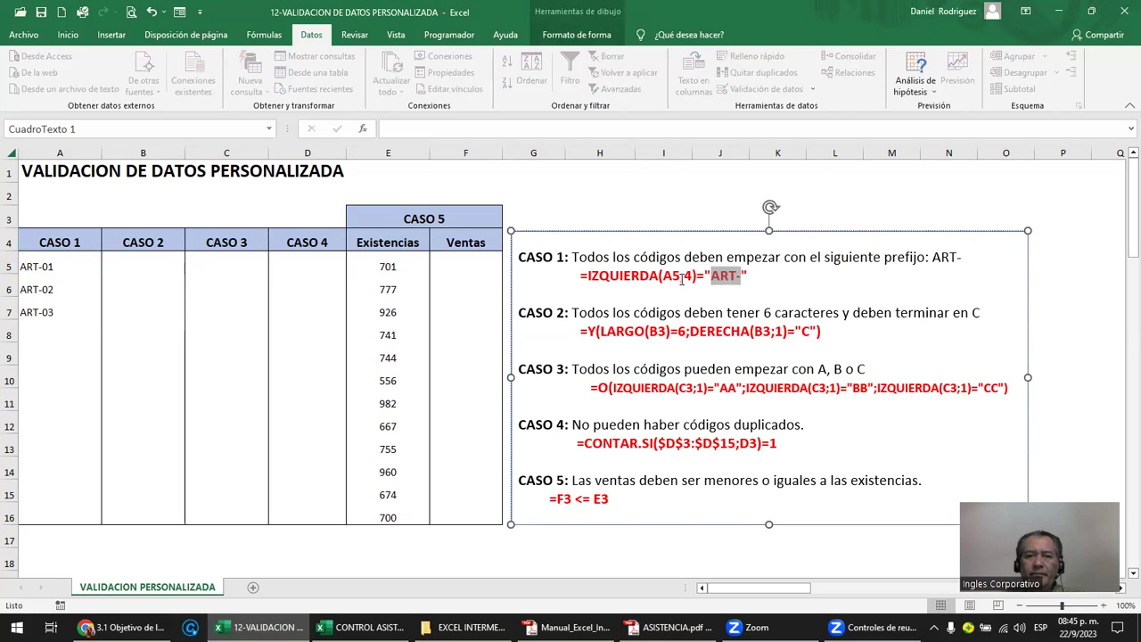
left_click(54, 313)
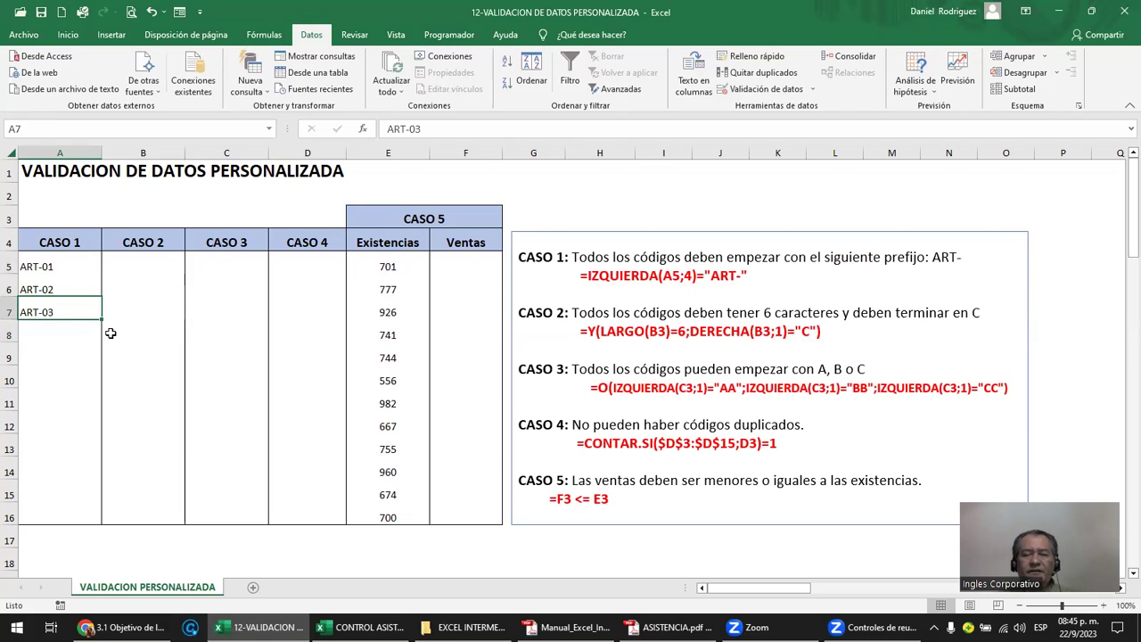
scroll(110, 332, "up", 3)
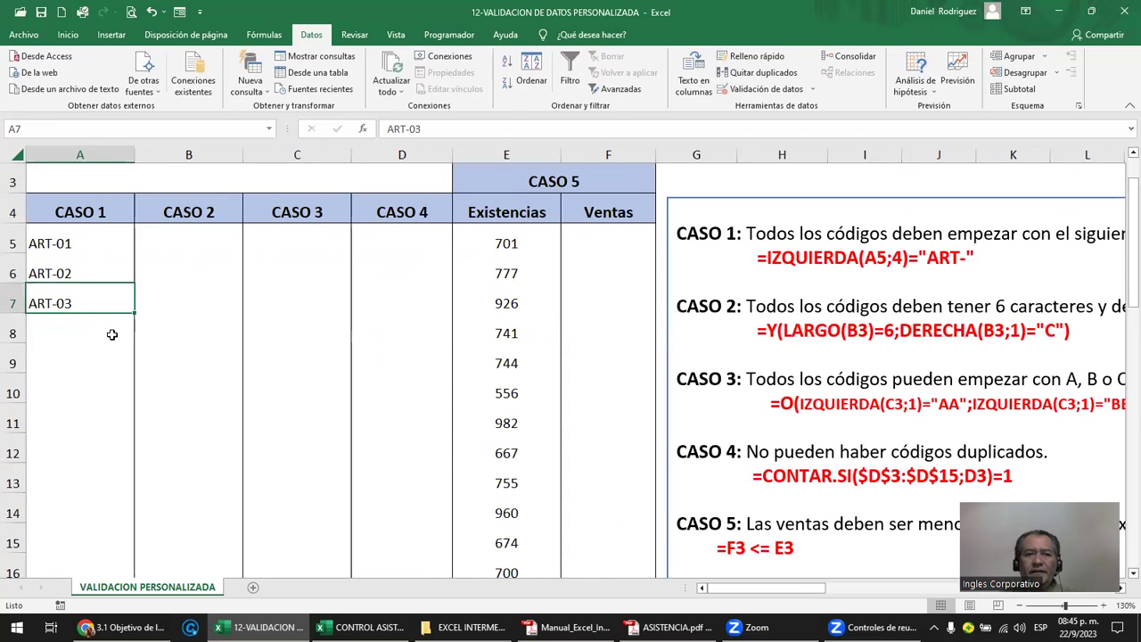
scroll(111, 334, "down", 2)
scroll(112, 334, "down", 2)
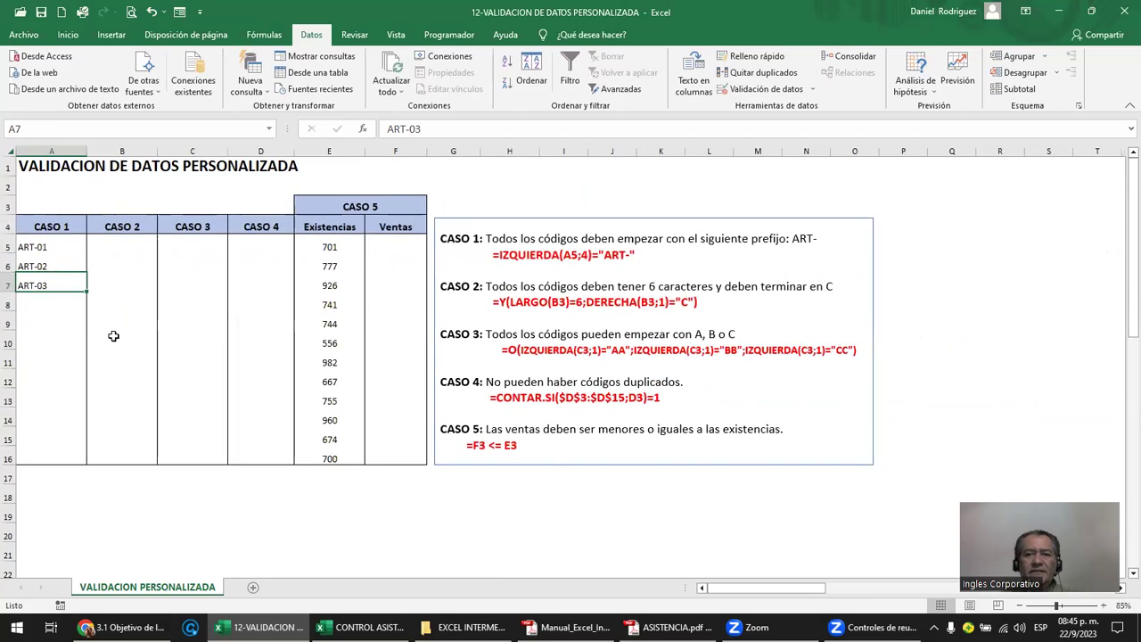
scroll(113, 336, "up", 2)
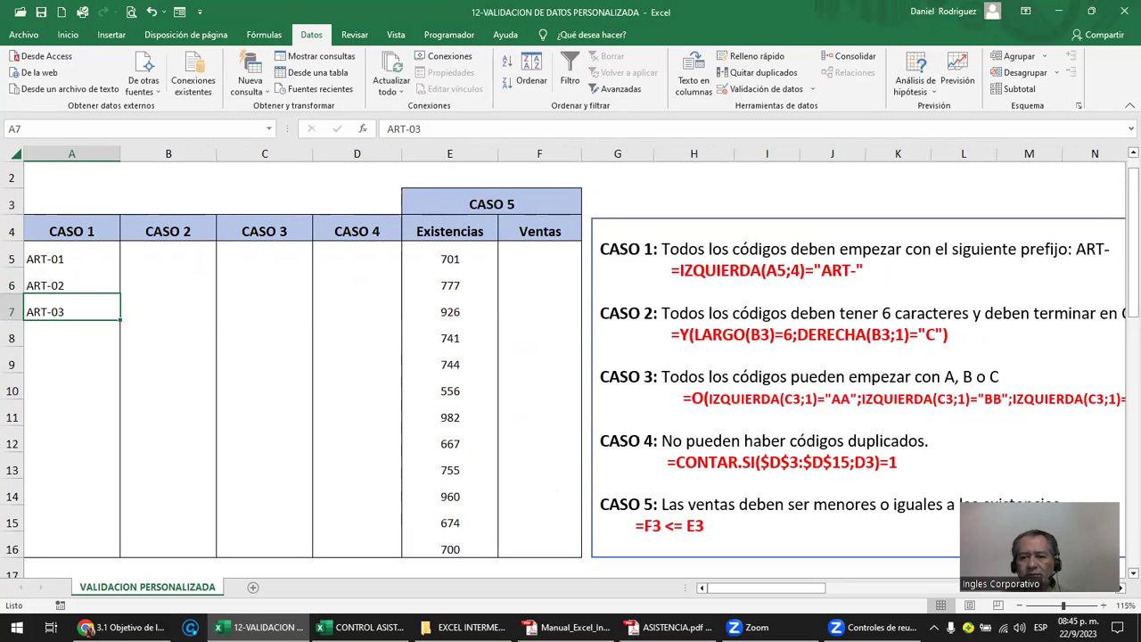
left_click(1021, 606)
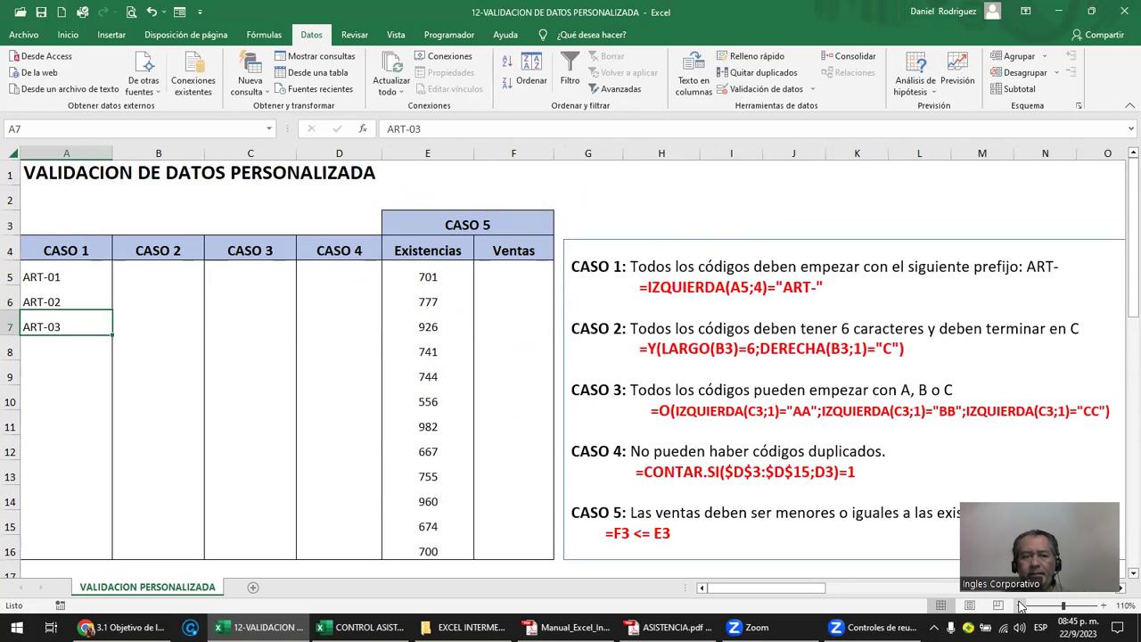
left_click(175, 277)
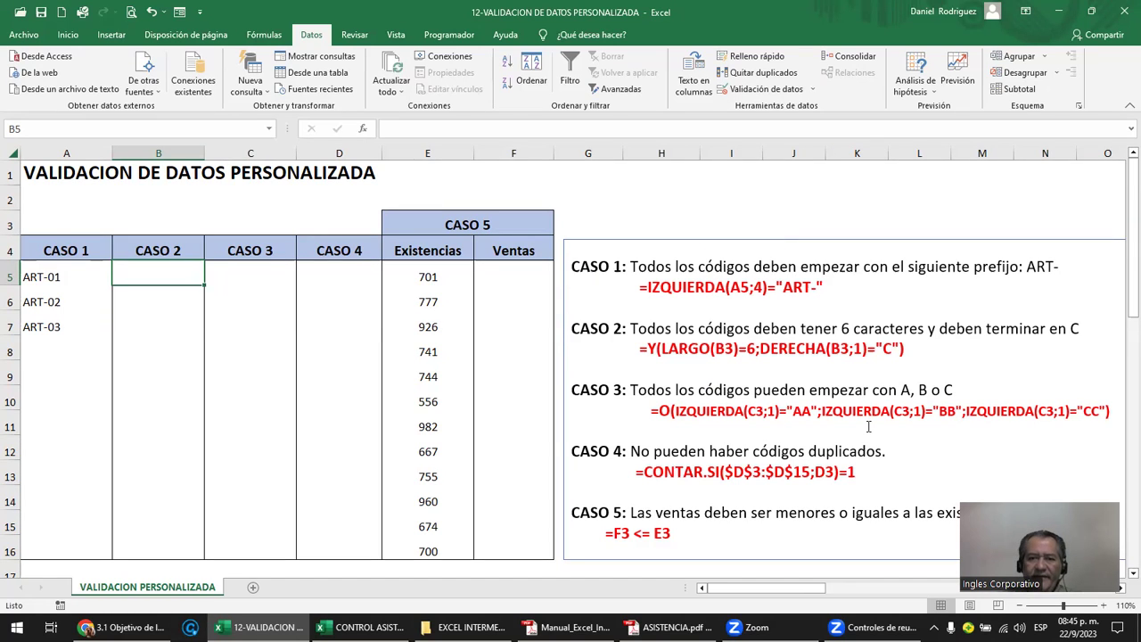
left_click(758, 411)
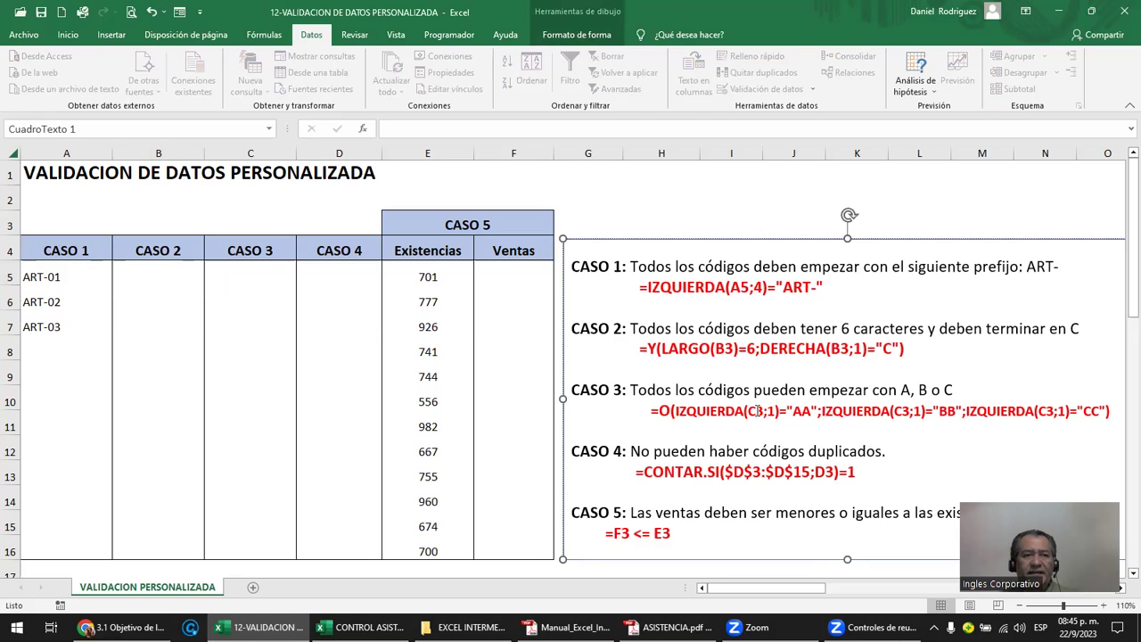
- Edit the CASO 3 formula text to test single letters A, B, C against C5
left_click(758, 411)
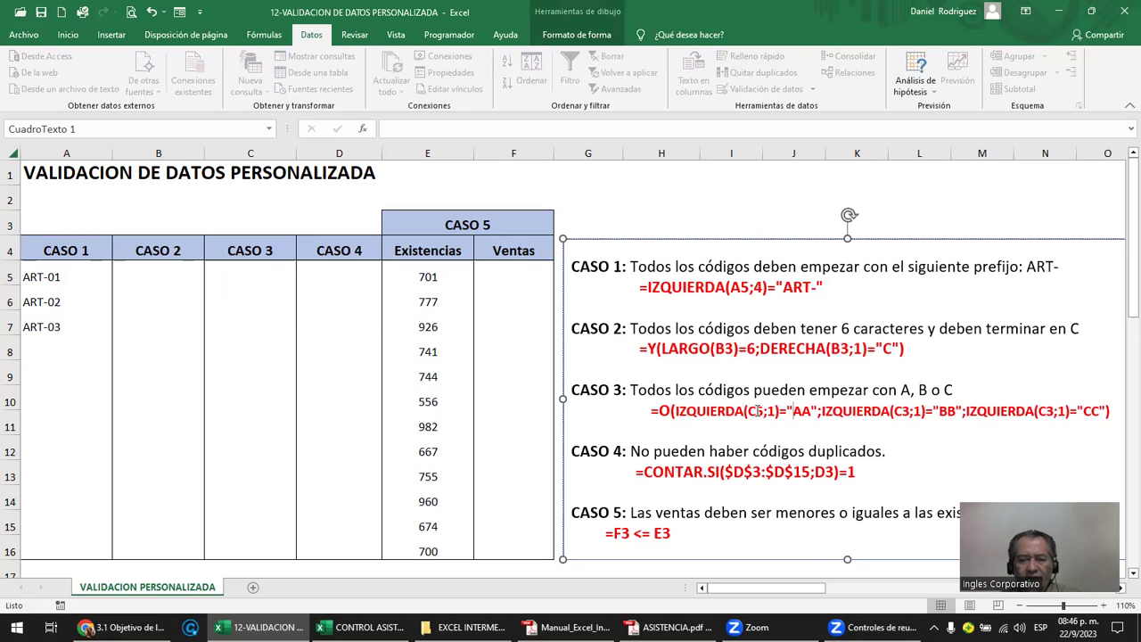
key("Delete")
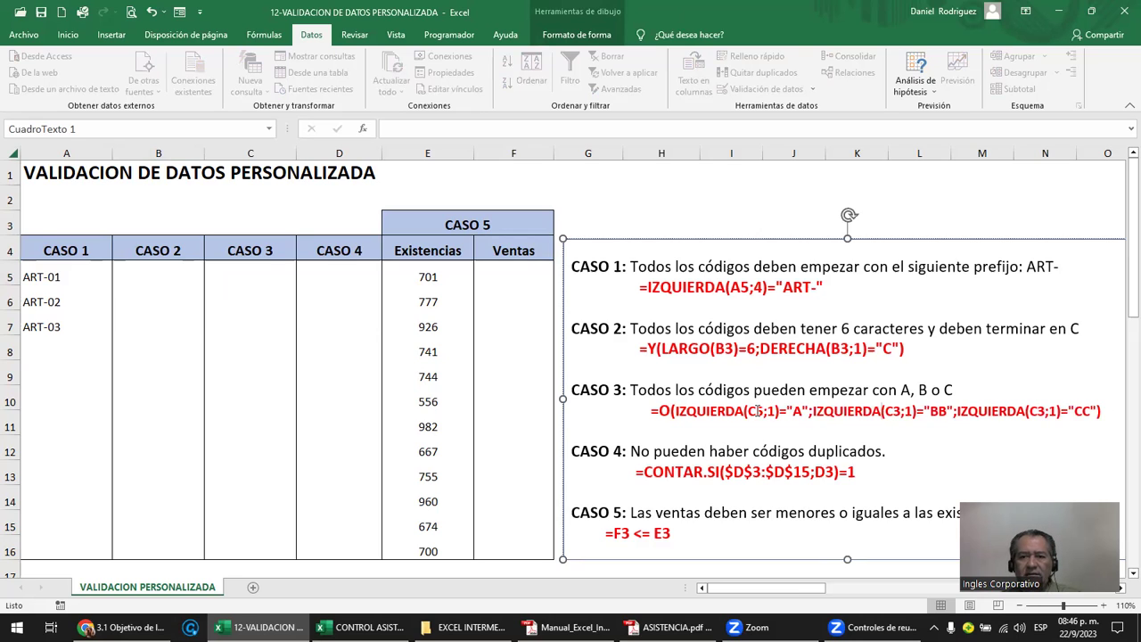
type("5")
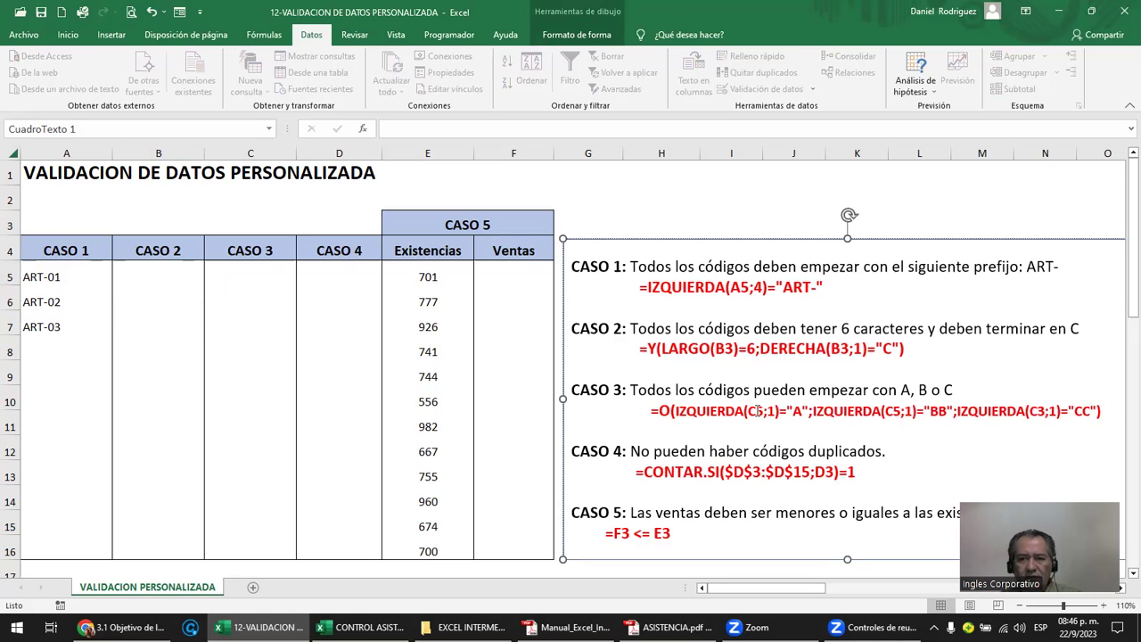
key("Delete")
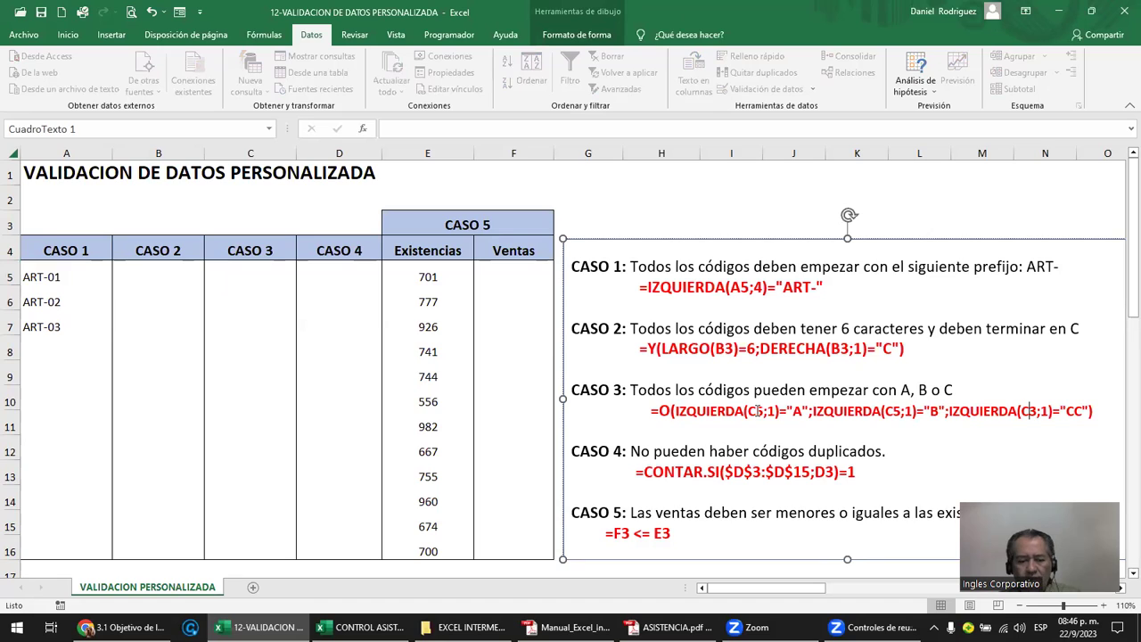
key("Right")
key("Right")
key("Delete")
type("5")
key("Delete")
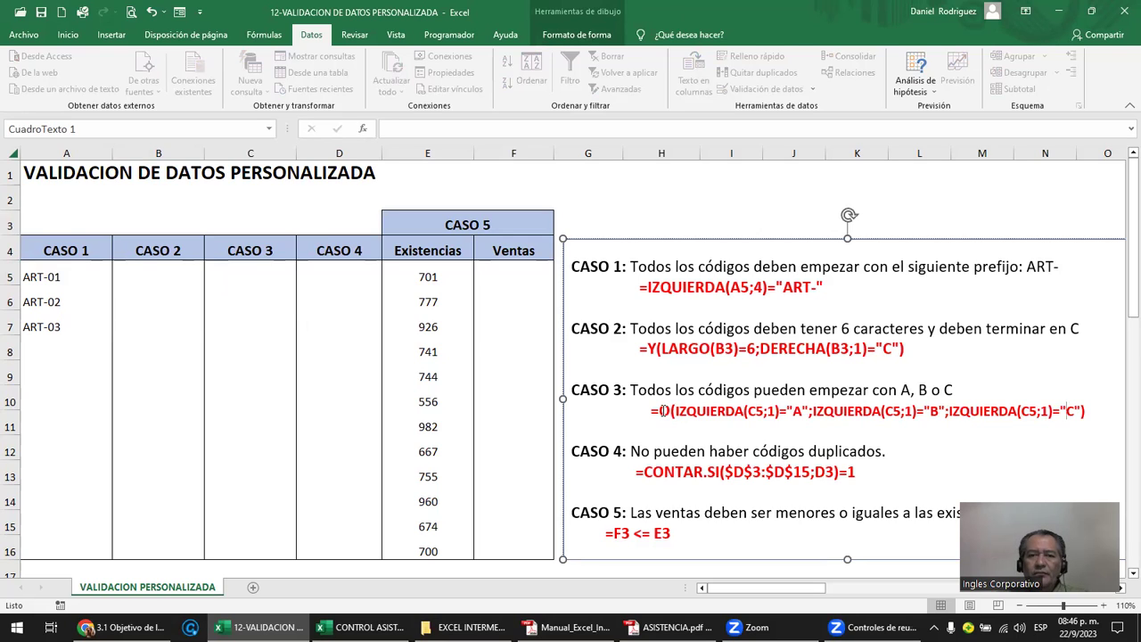
- Select the full CASO 3 O(IZQUIERDA…) formula text in the notes box
left_click_drag(659, 411, 670, 411)
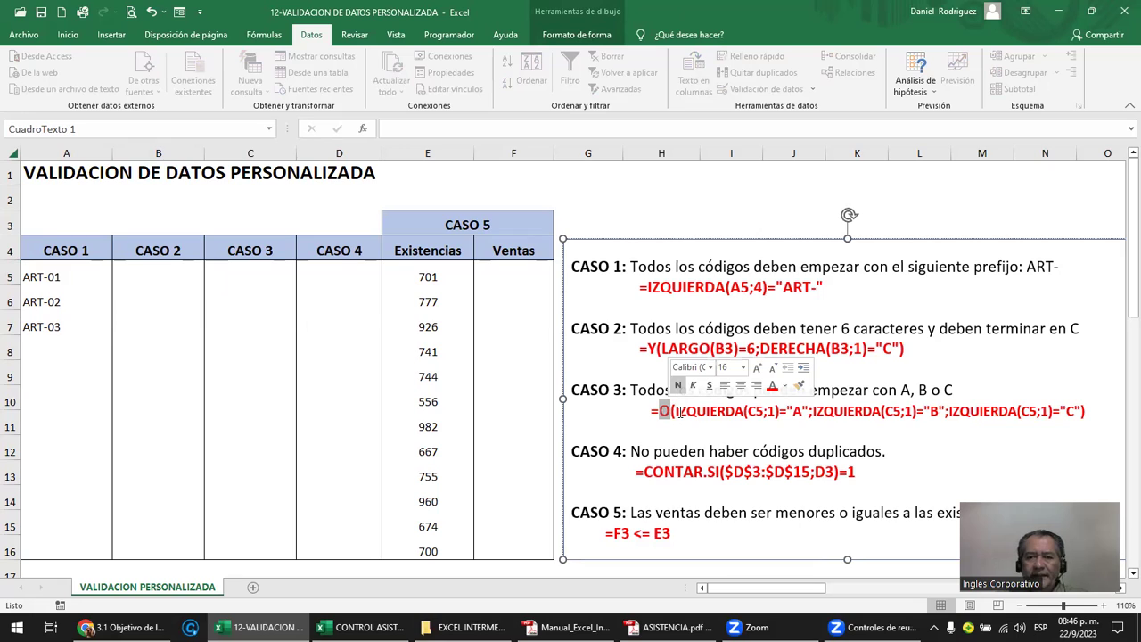
left_click_drag(675, 411, 1075, 411)
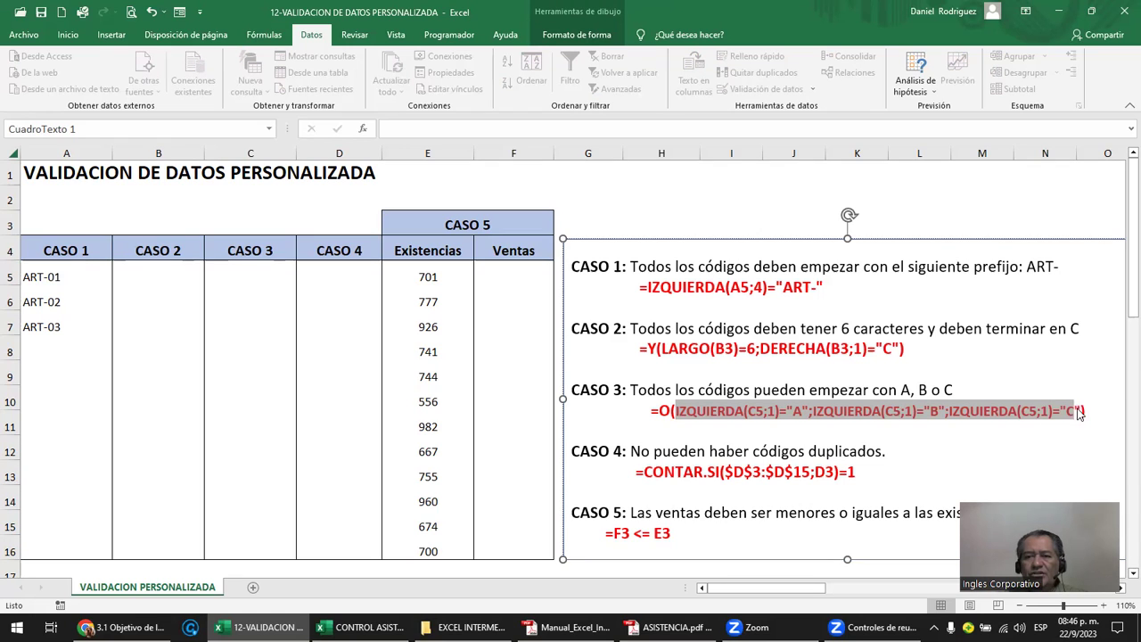
left_click(804, 390)
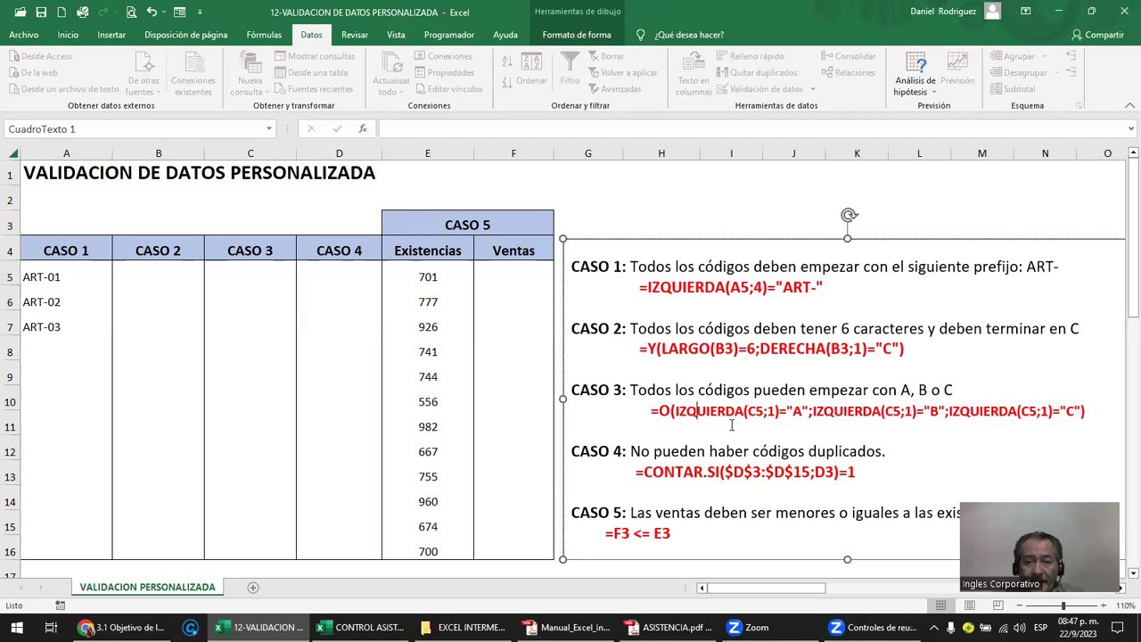
left_click(652, 412)
key("shift+Right")
key("shift+Right")
key("shift+Right")
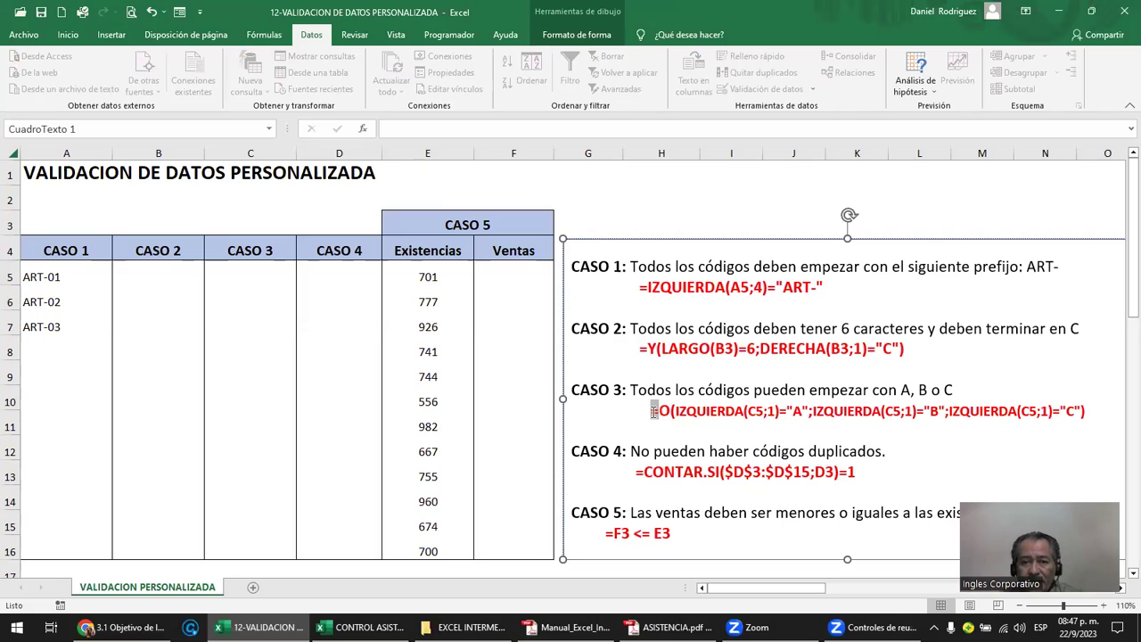
key("shift+Right")
key("shift+Right")
key("shift+Right")
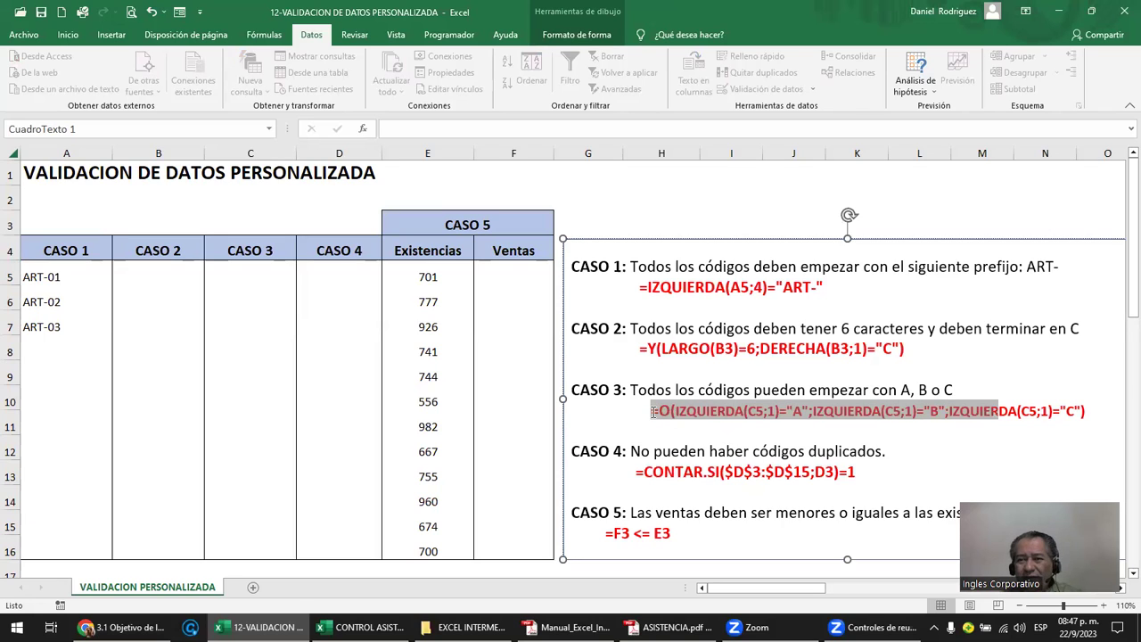
key("shift+Right")
key("shift+Right")
key("shift+Right")
key("shift+Right")
key("shift+Right")
key("shift+Right")
key("shift+Right")
key("shift+Right")
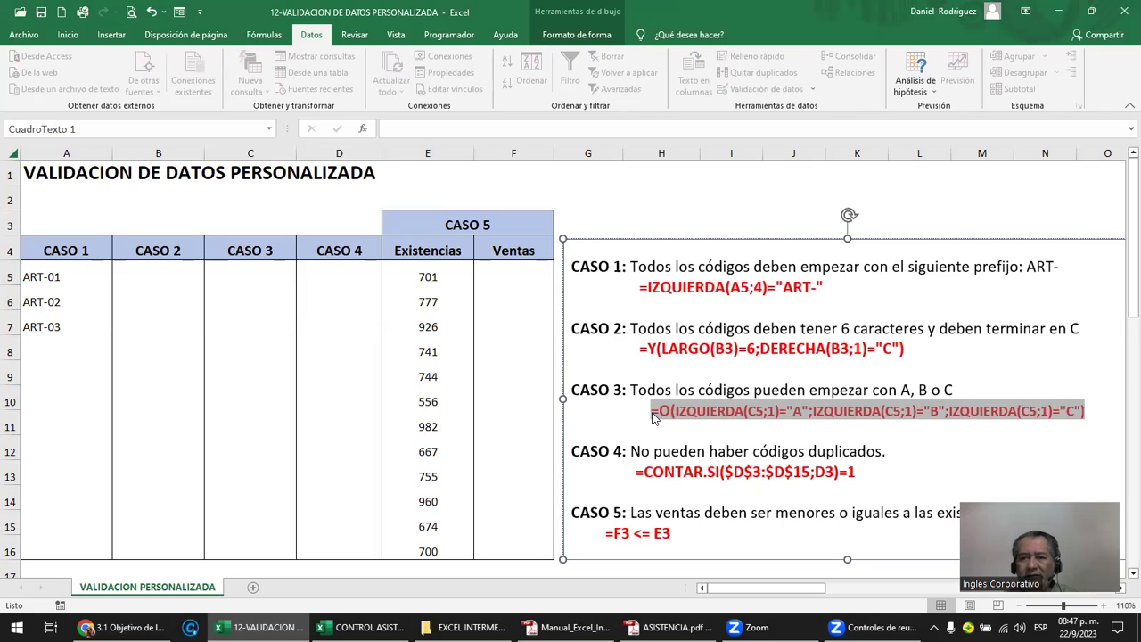
- Give B5:B16 a Personalizada validation rule using the pasted CASO 3 O(IZQUIERDA…) formula
mouse_move(154, 272)
left_mouse_down()
mouse_move(156, 511)
mouse_move(168, 550)
left_mouse_up()
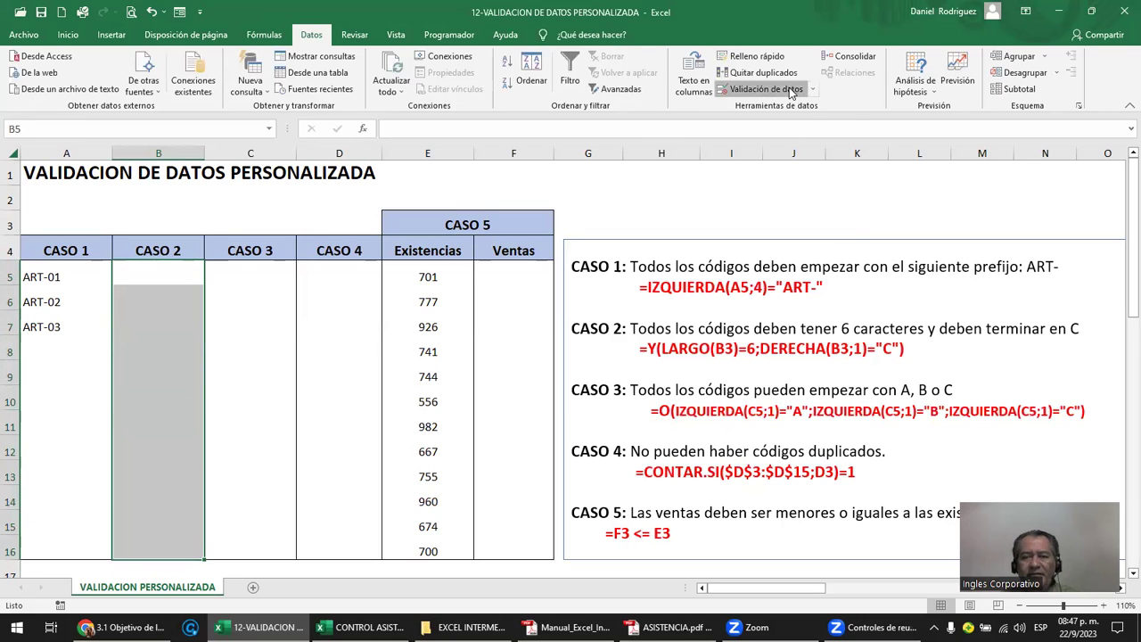
left_click(762, 90)
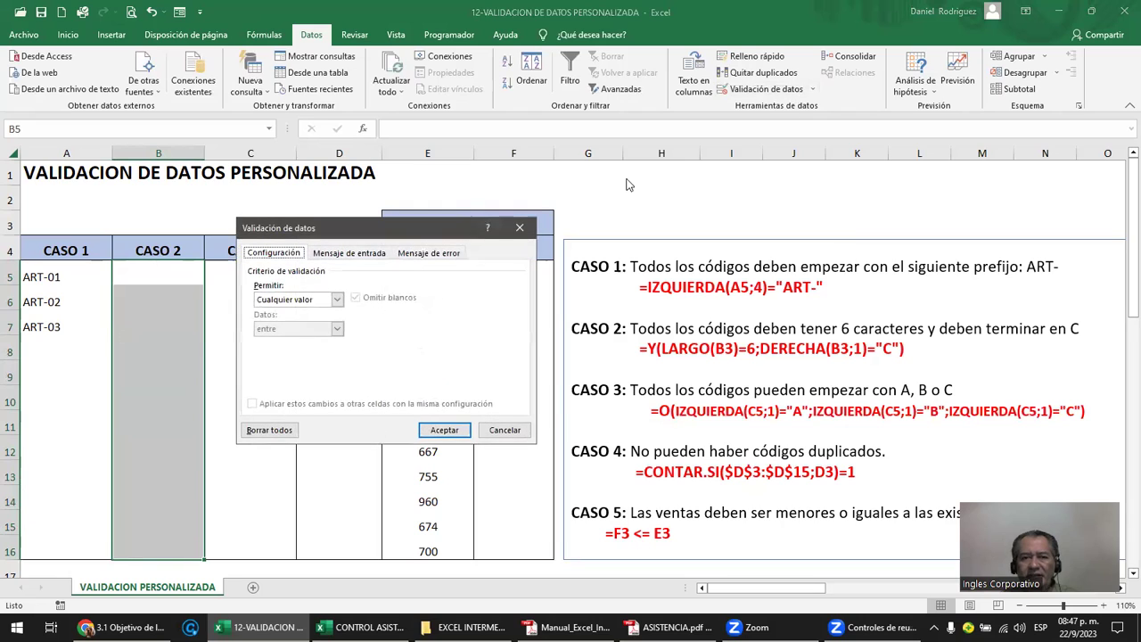
left_click(337, 300)
left_click(311, 378)
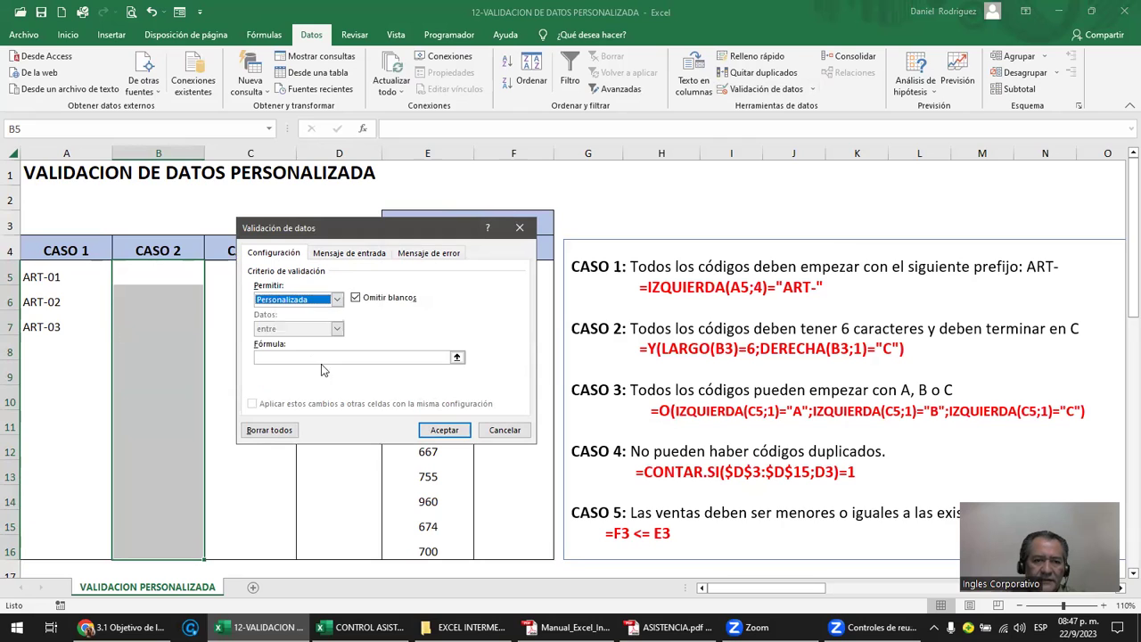
left_click(294, 357)
key("ctrl+v")
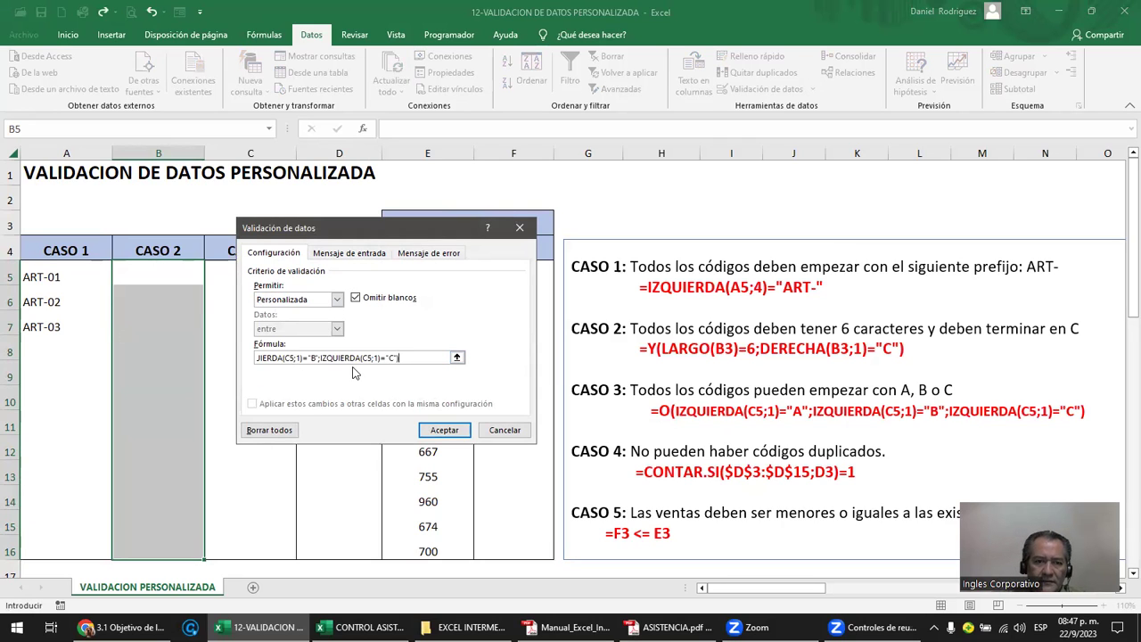
- Confirm the rule and enter AAAA, BBBBB and CCCCCCC in B5:B7
left_click(436, 429)
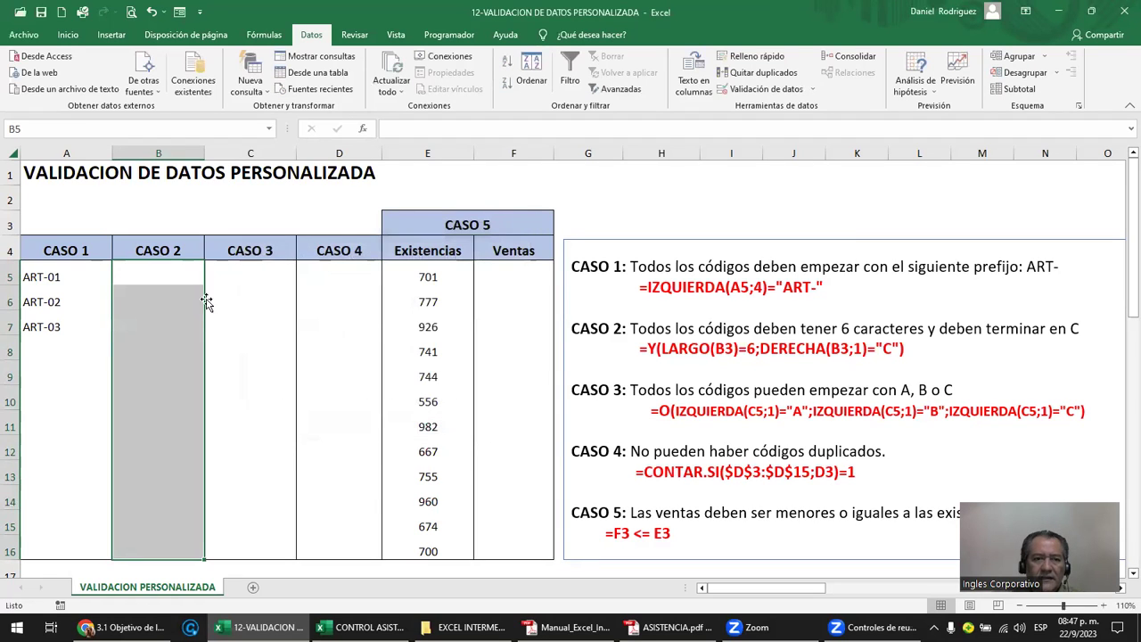
type("AAAA")
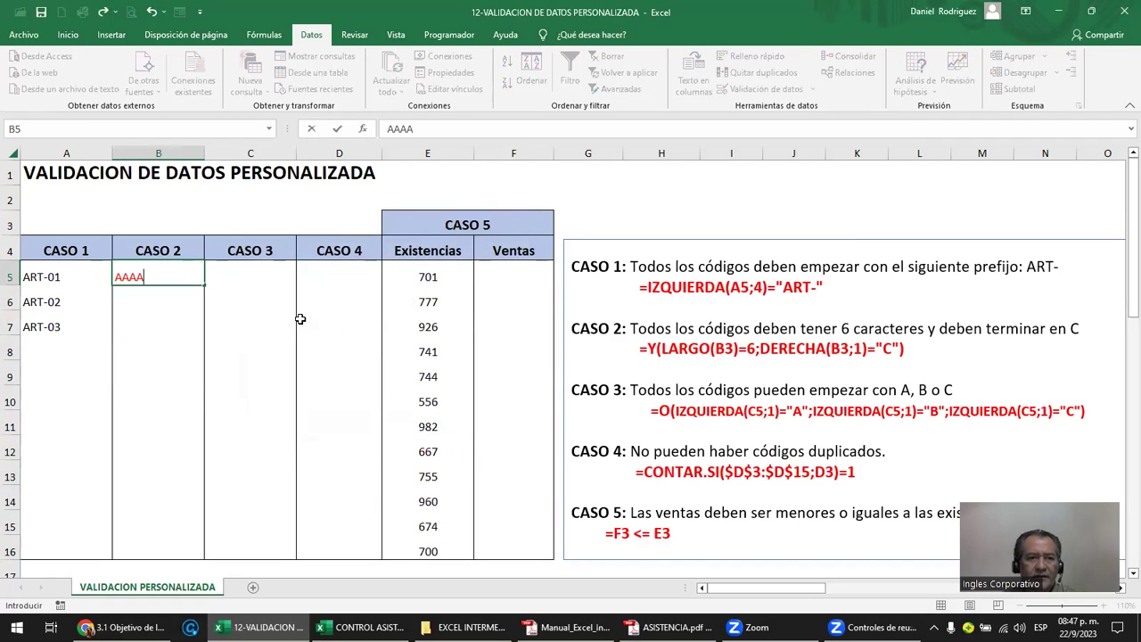
key("Return")
type("BBBBB")
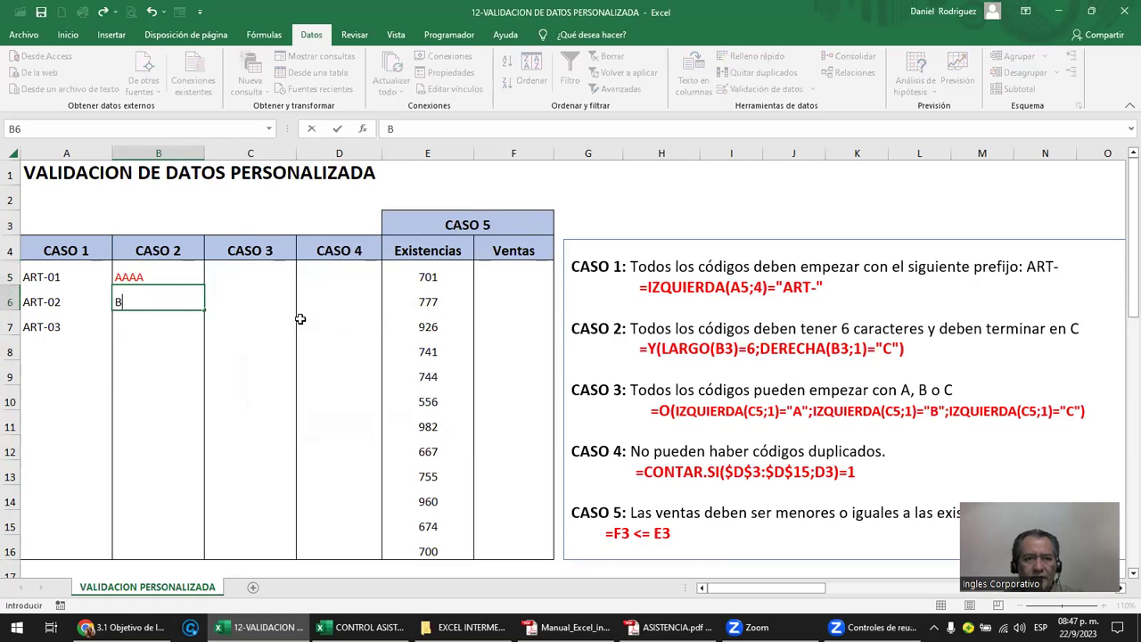
key("Return")
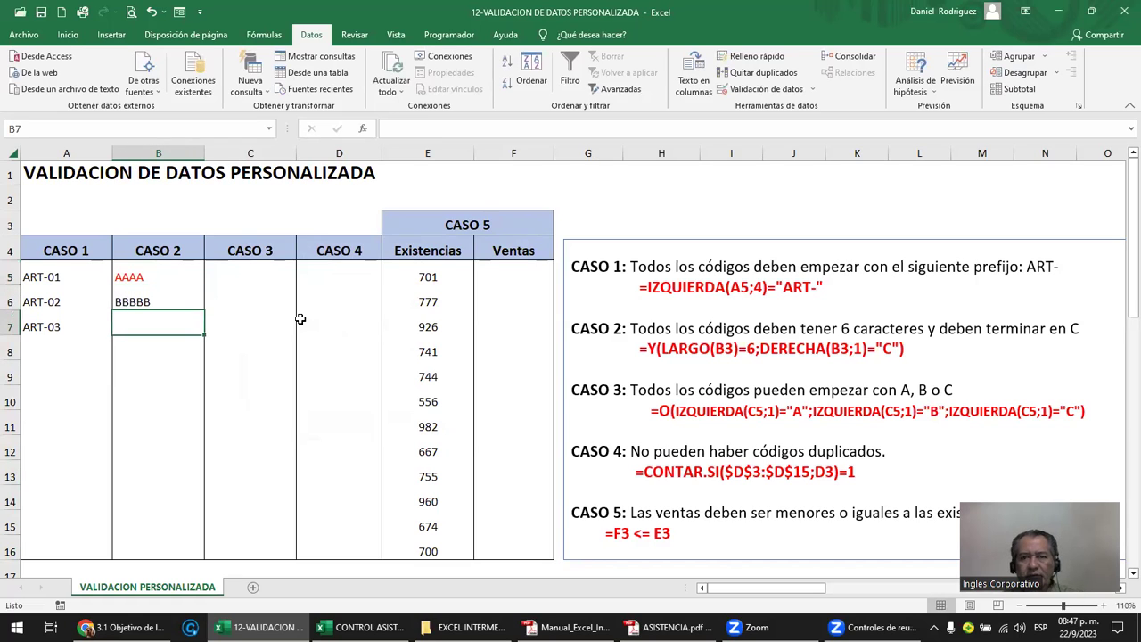
type("CCCCCCC")
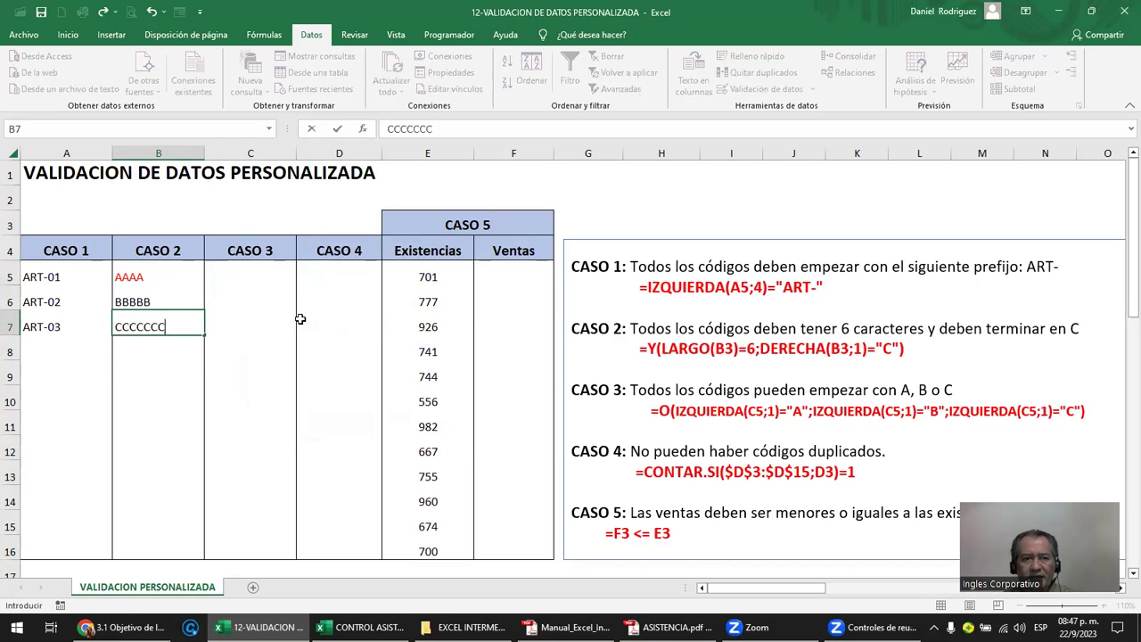
key("Return")
- Test TTTTTTTT in B8 and B9, delete those entries, and select B5:B7
type("TTTTTTTT")
key("Return")
type("TTTTTTTT")
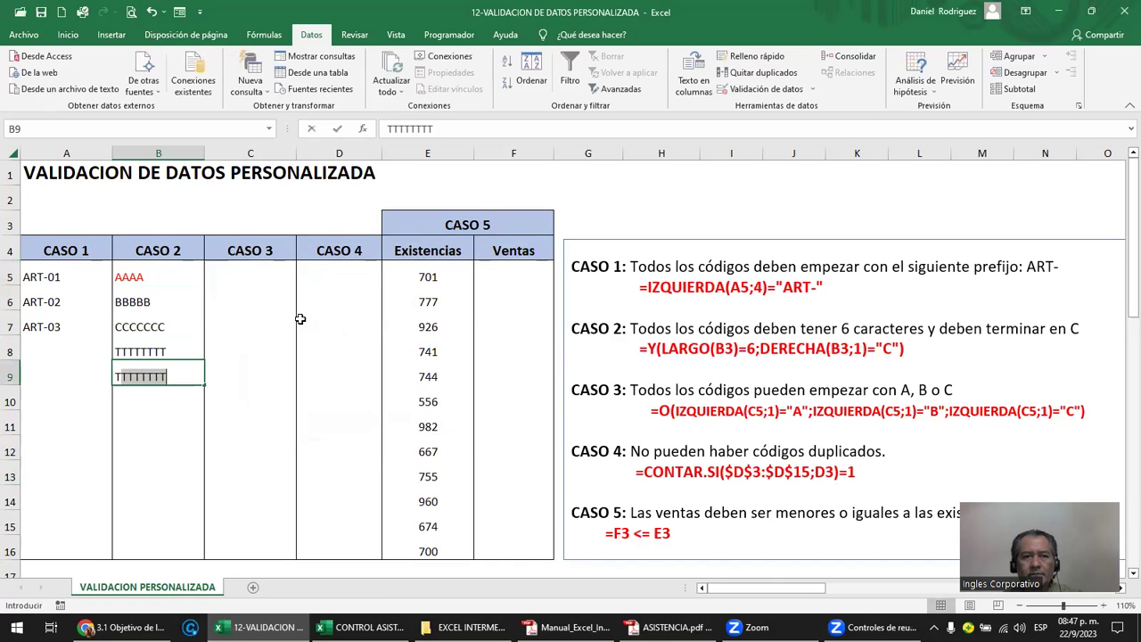
key("Return")
key("Up")
key("Up")
key("Delete")
key("Down")
key("Delete")
left_click_drag(142, 277, 147, 553)
- Select the CASO 3 formula text and open the Portapapeles clipboard pane from Inicio
left_click(652, 411)
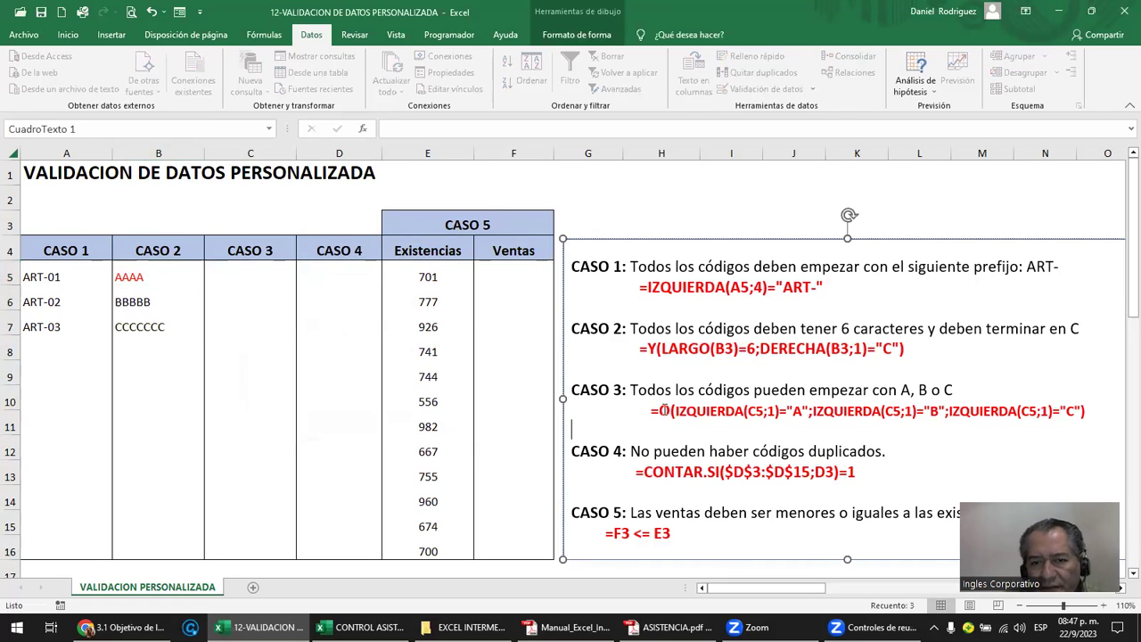
mouse_move(650, 411)
left_mouse_down()
mouse_move(1031, 407)
mouse_move(857, 417)
left_mouse_up()
key("ctrl+c")
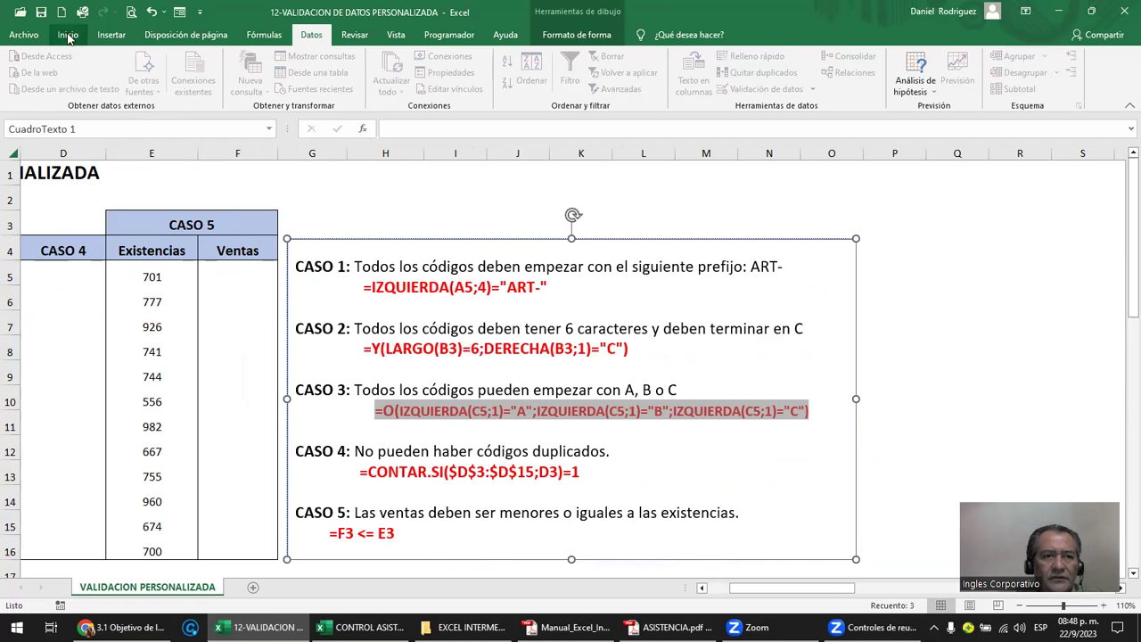
left_click(24, 35)
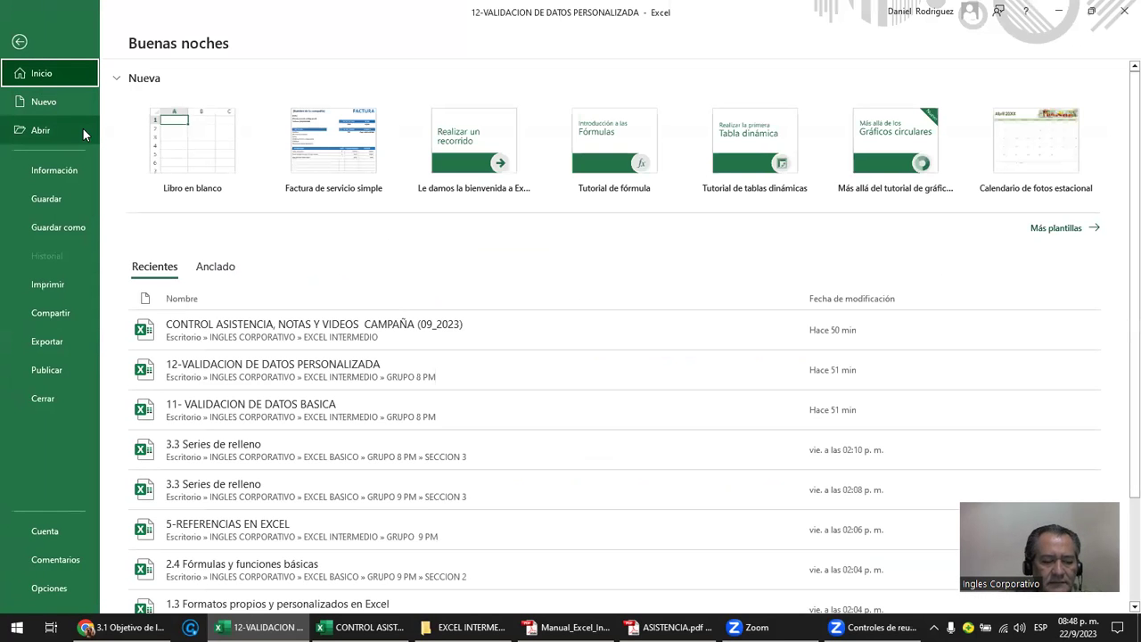
key("Escape")
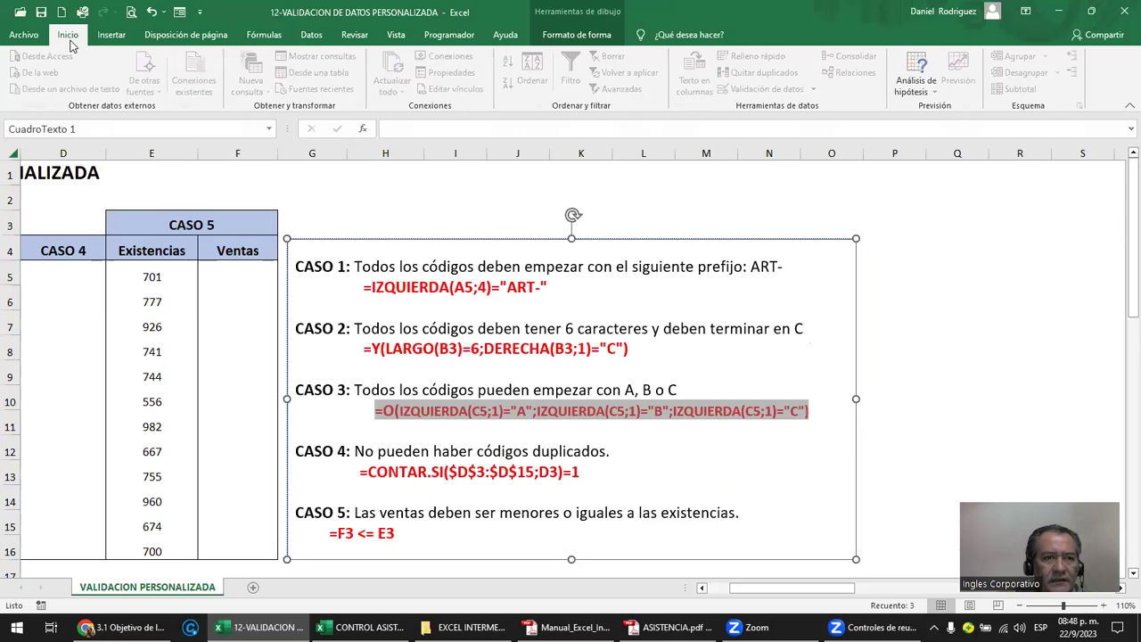
left_click(70, 40)
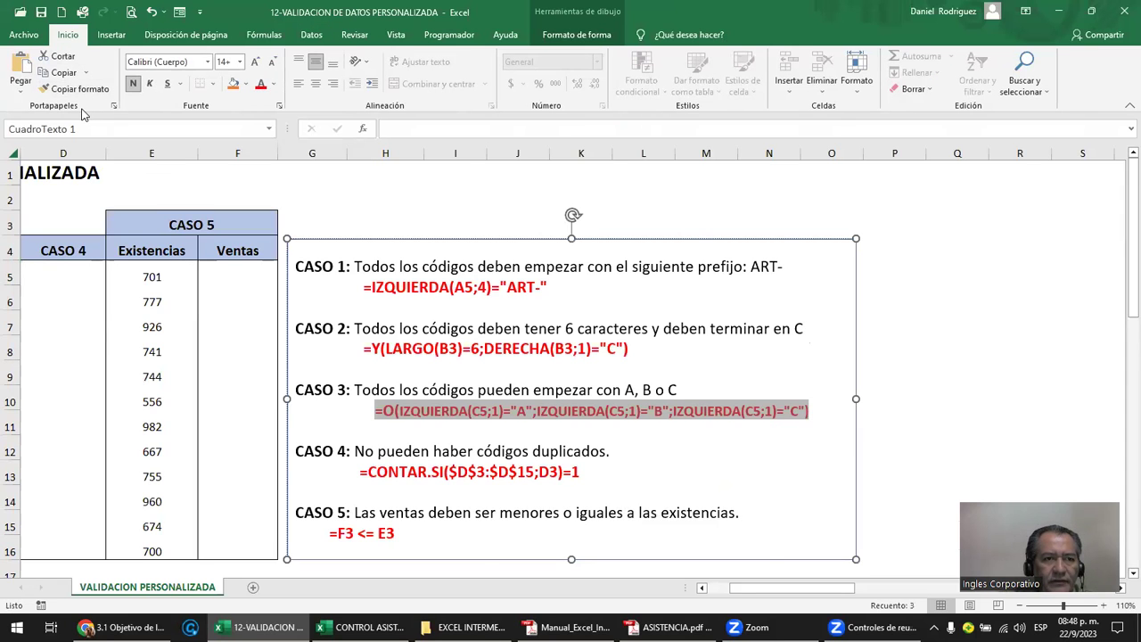
left_click(114, 105)
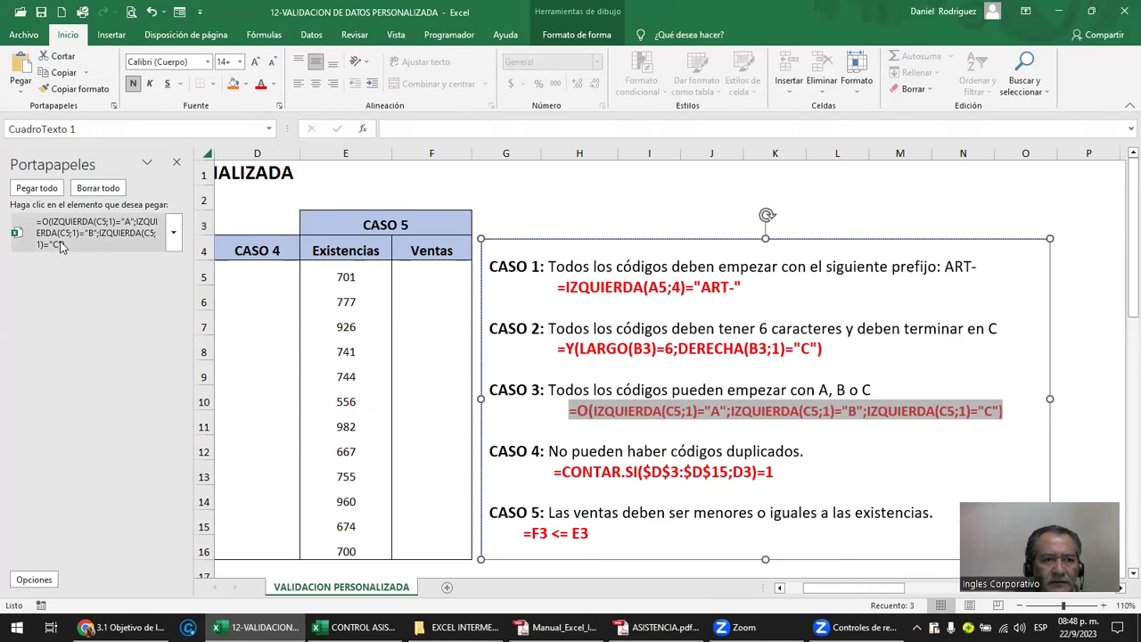
- Select the CASO 2 cells B5:B16
left_click(348, 298)
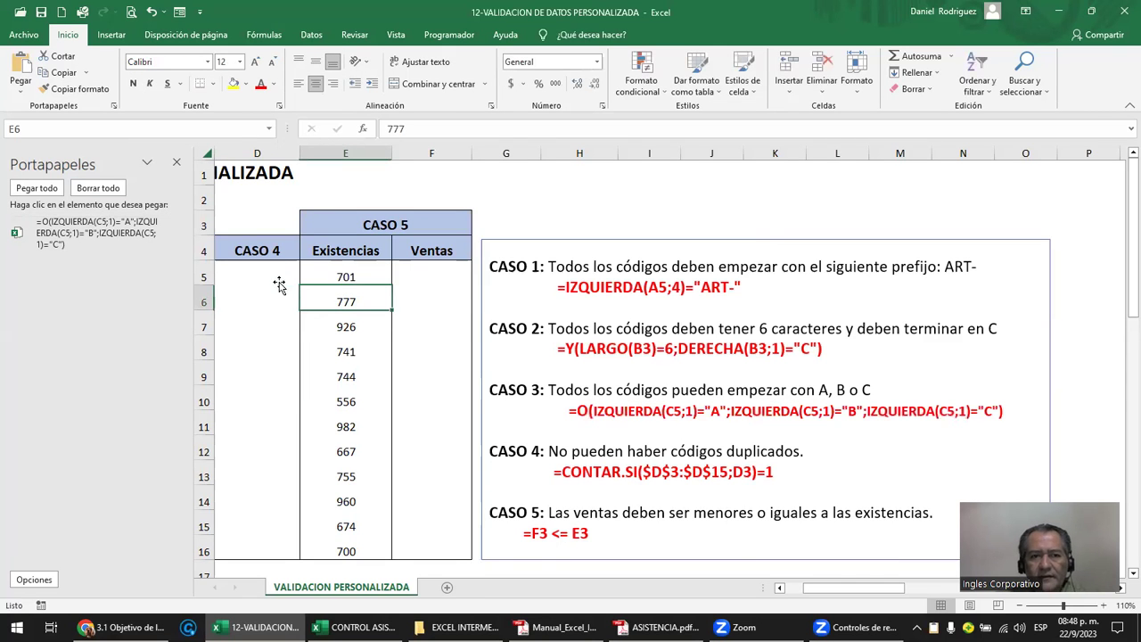
left_click(279, 283)
key("Home")
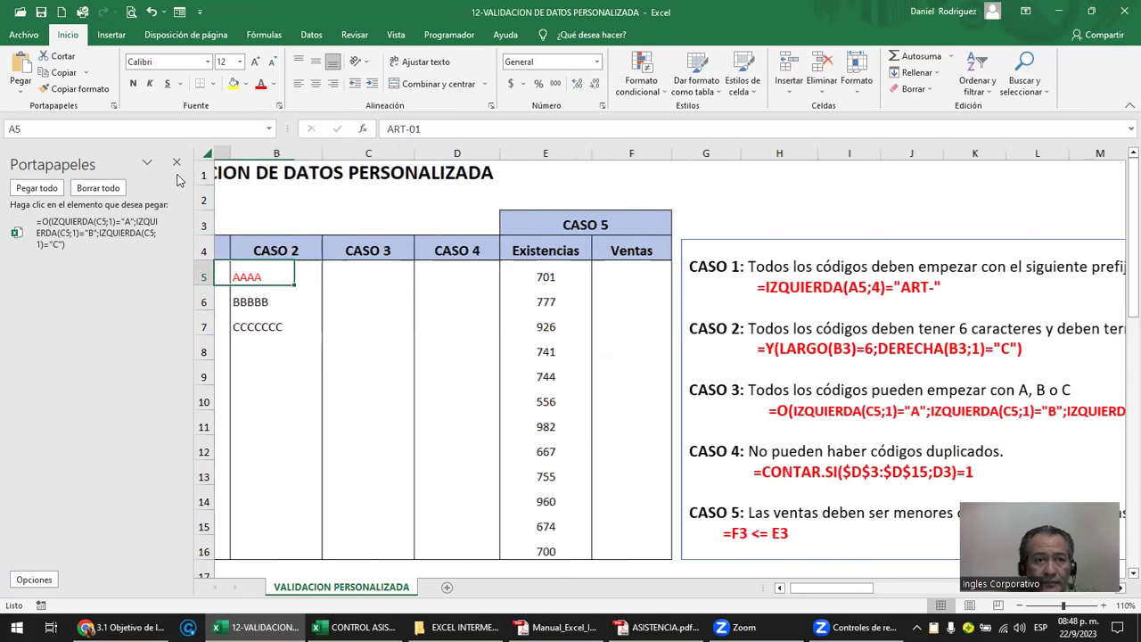
left_click_drag(355, 277, 382, 552)
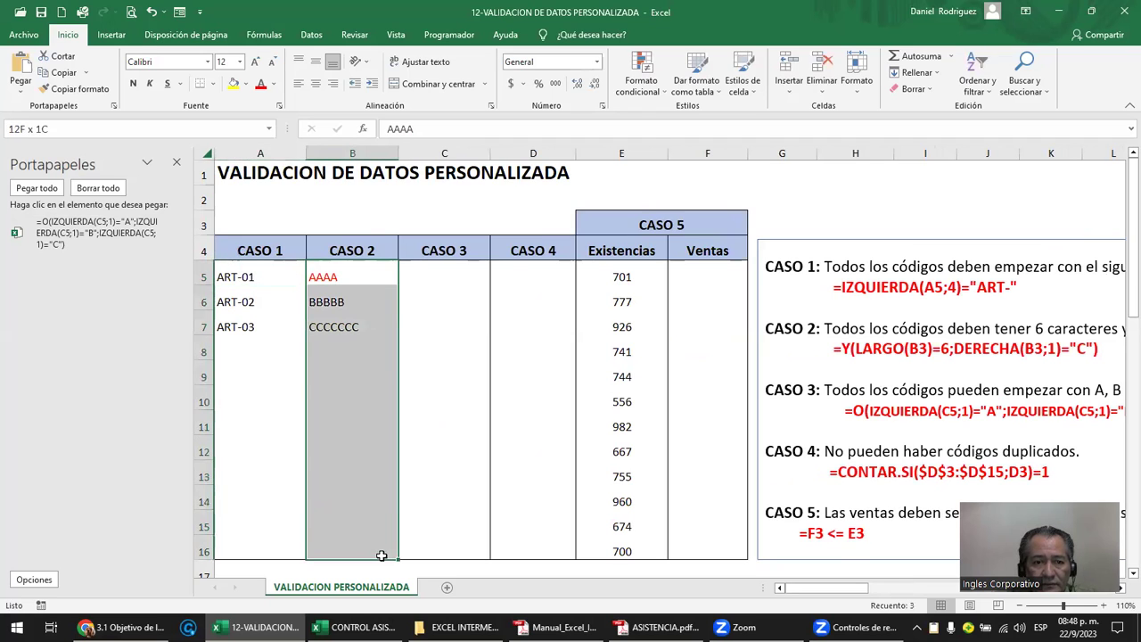
- Replace B5:B16's validation formula with the pasted CASO 3 formula and close the clipboard pane
left_click(311, 35)
left_click(758, 89)
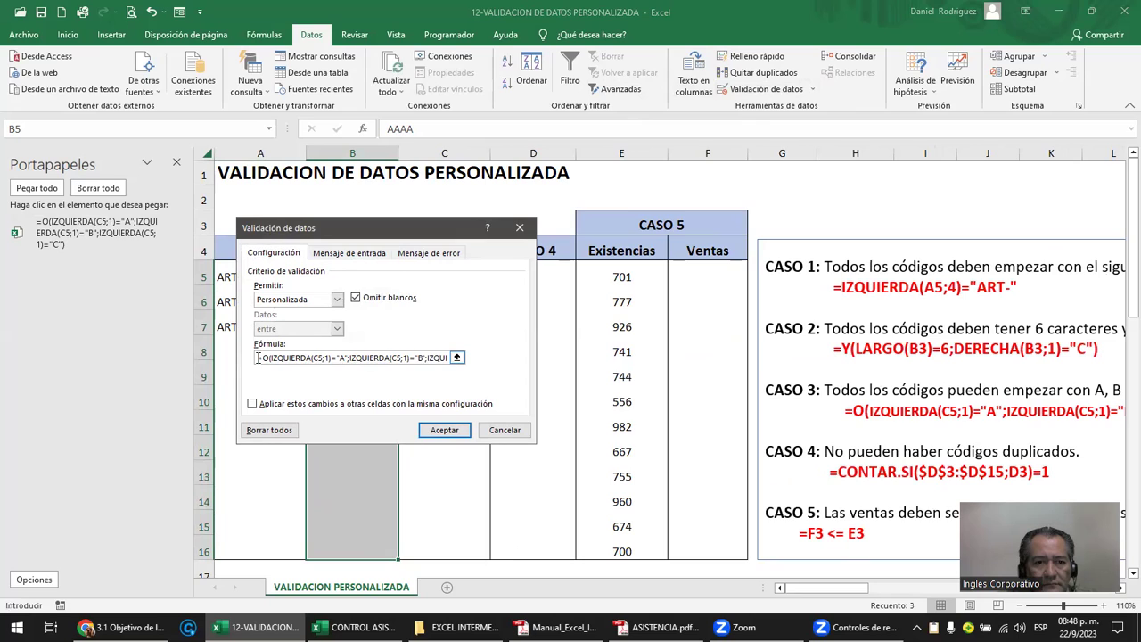
left_click_drag(258, 357, 473, 365)
key("Delete")
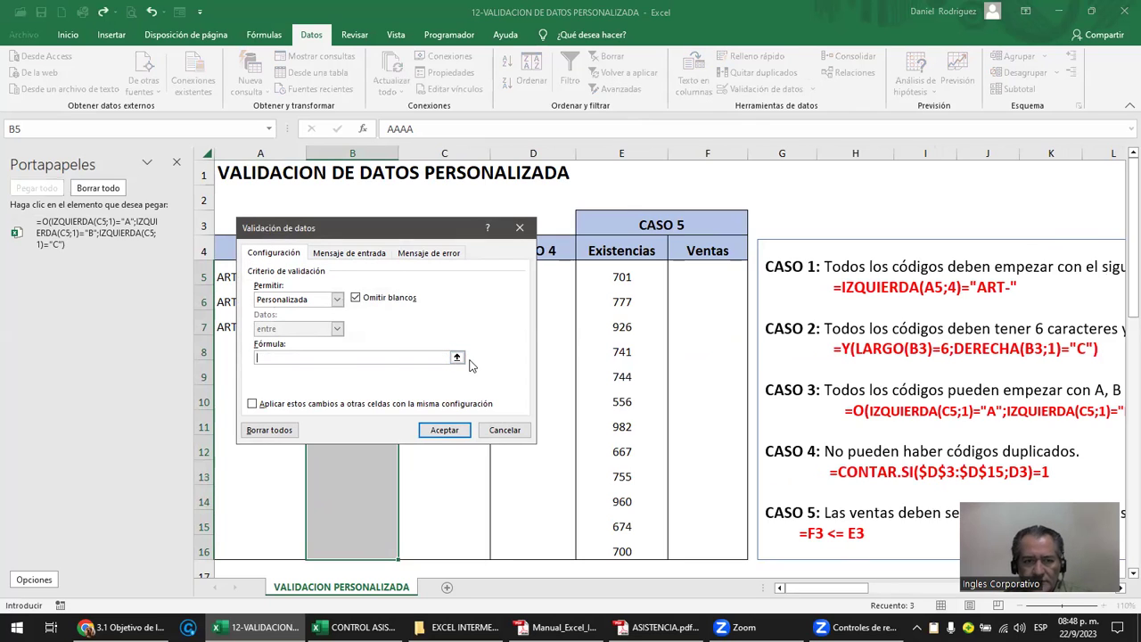
key("ctrl+v")
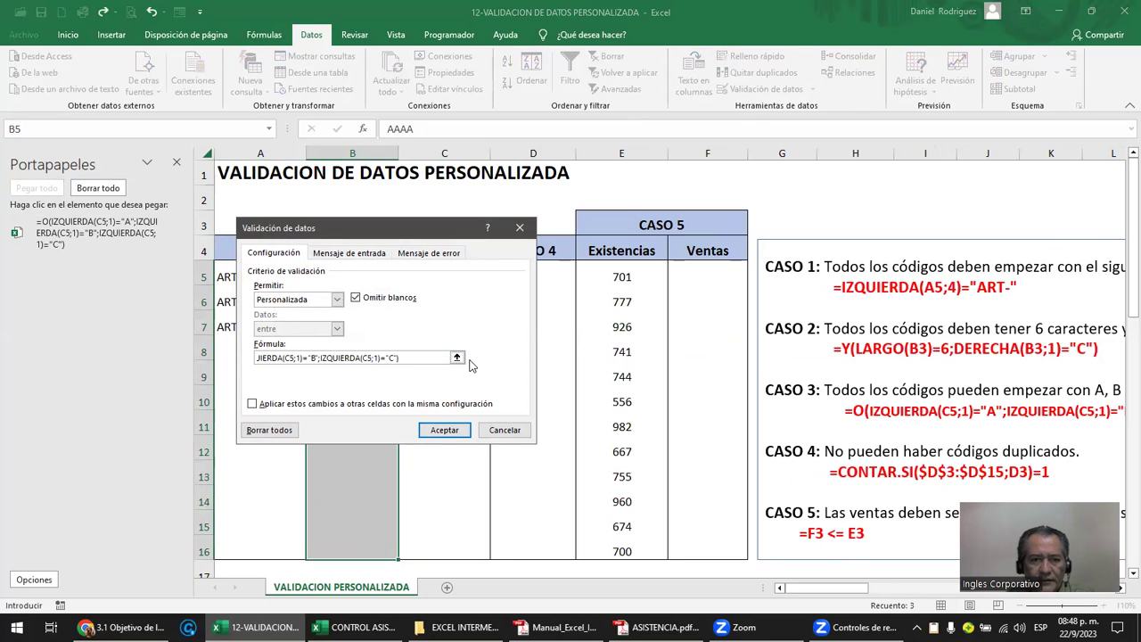
left_click(442, 431)
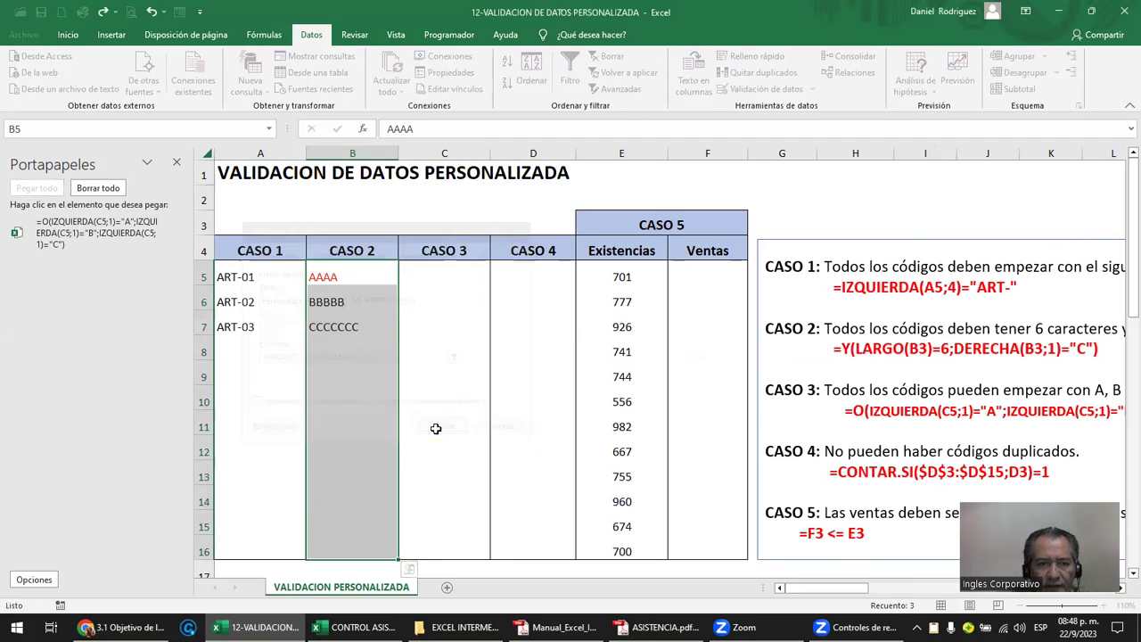
left_click(176, 166)
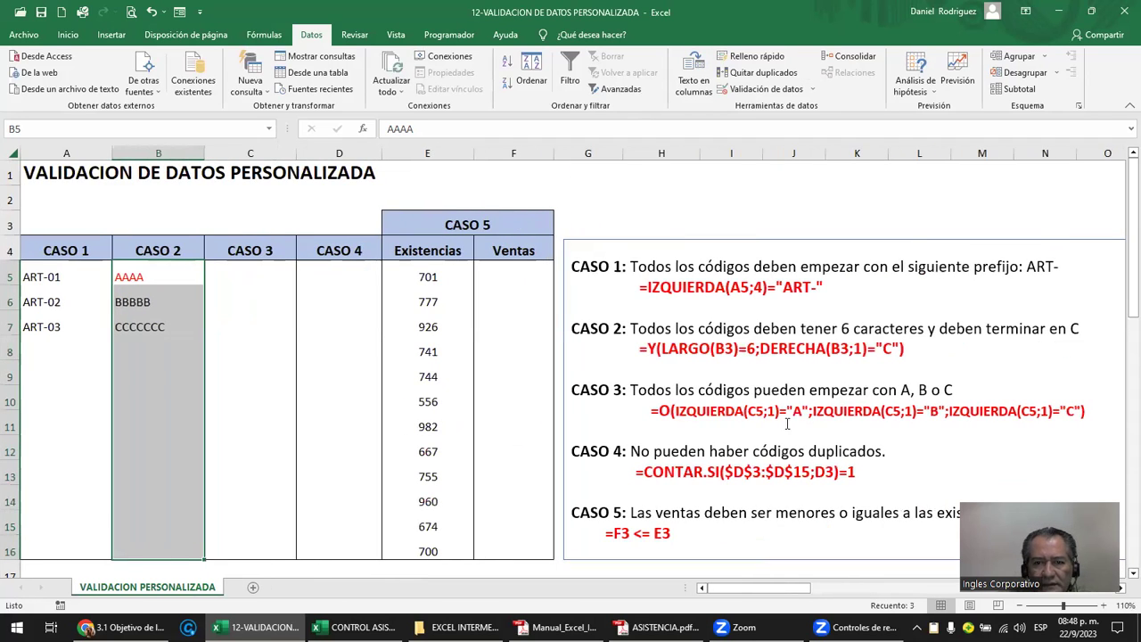
- Change the first two C5 references in the CASO 3 formula to B5
left_click(173, 277)
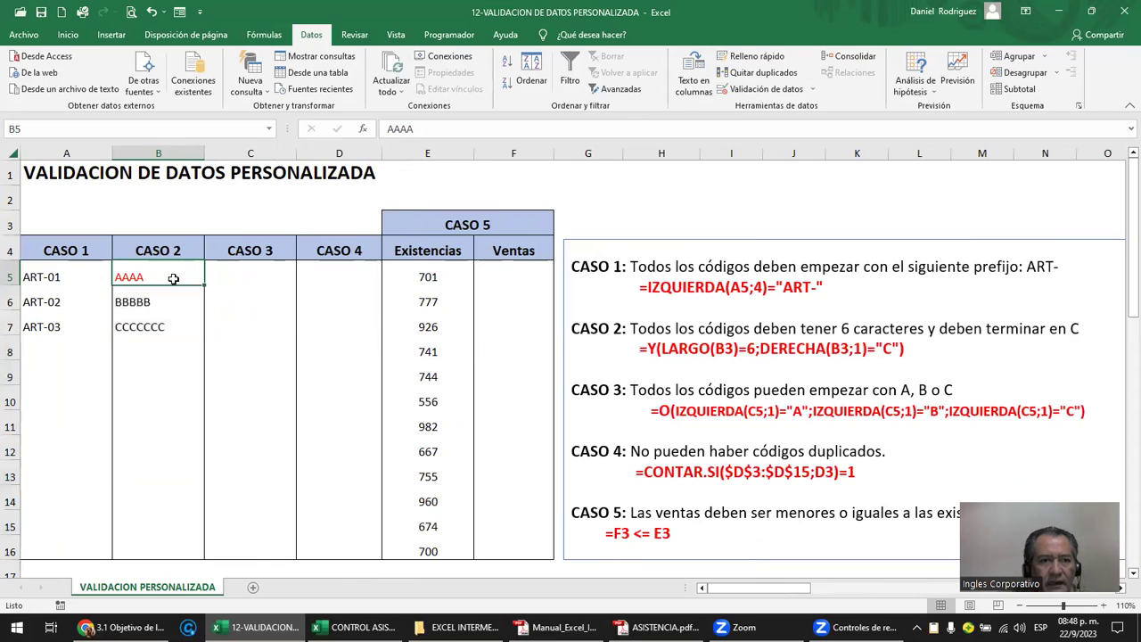
left_click(152, 153)
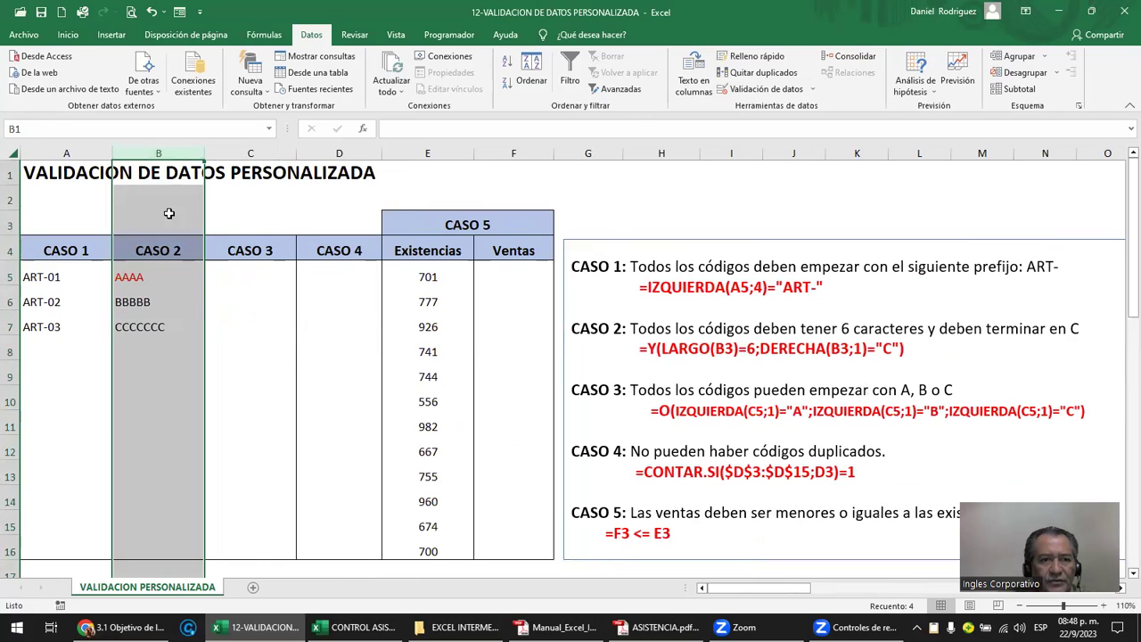
left_click(149, 273)
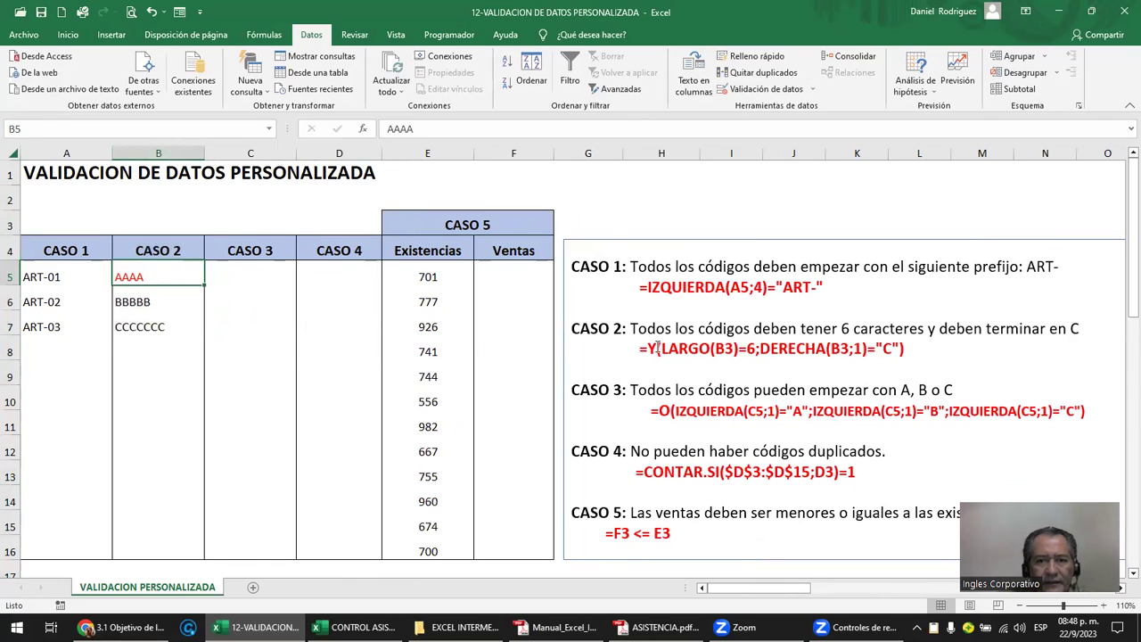
left_click(745, 412)
key("Delete")
type("B")
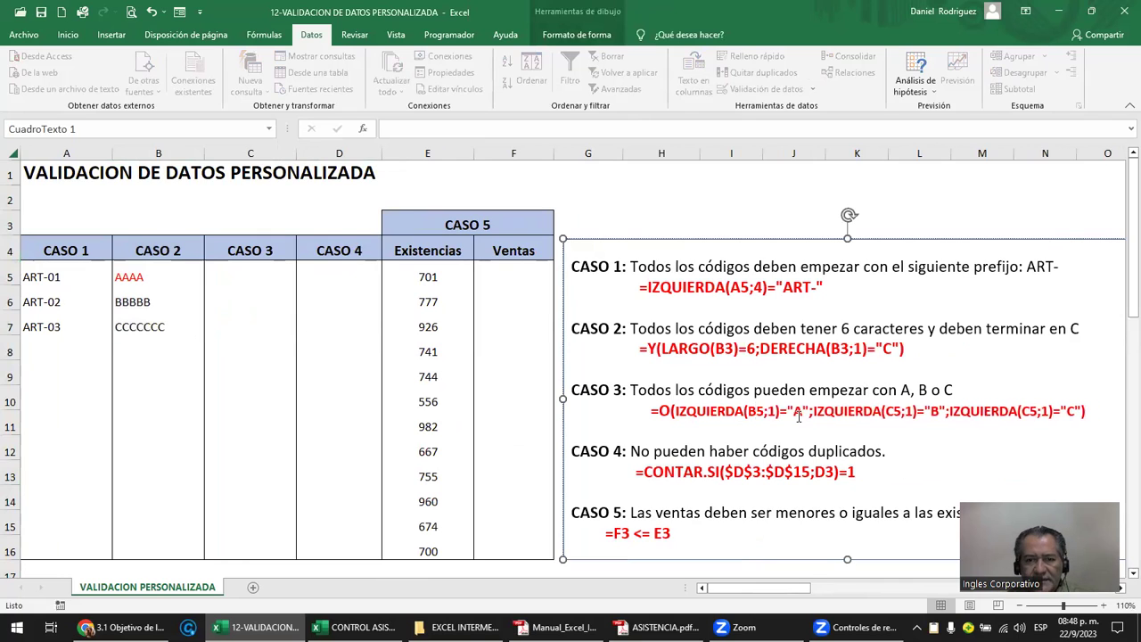
key("Right")
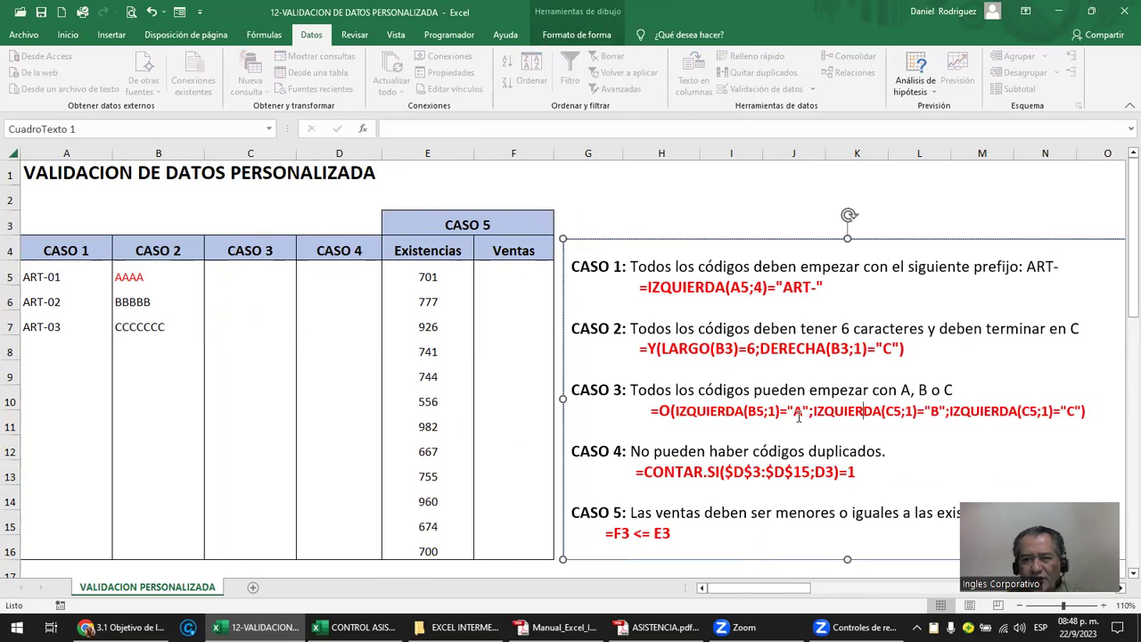
key("Right")
key("Right")
key("Right")
key("Delete")
type("B")
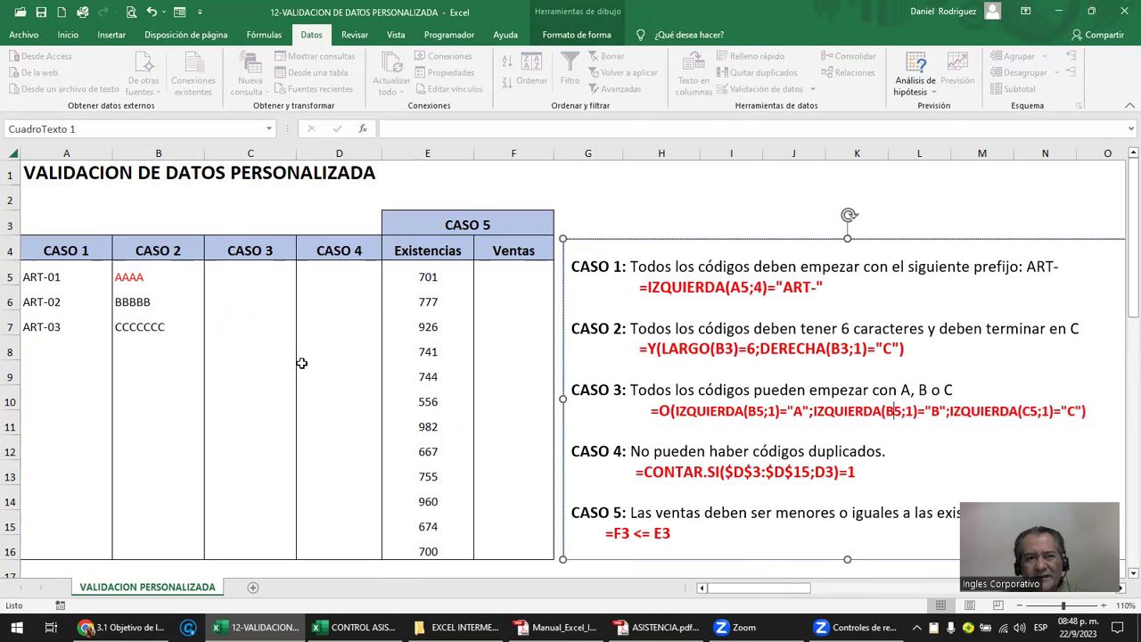
- Change the last C5 to B5, copy the whole formula, and select B5:B16
left_click_drag(10, 174, 11, 224)
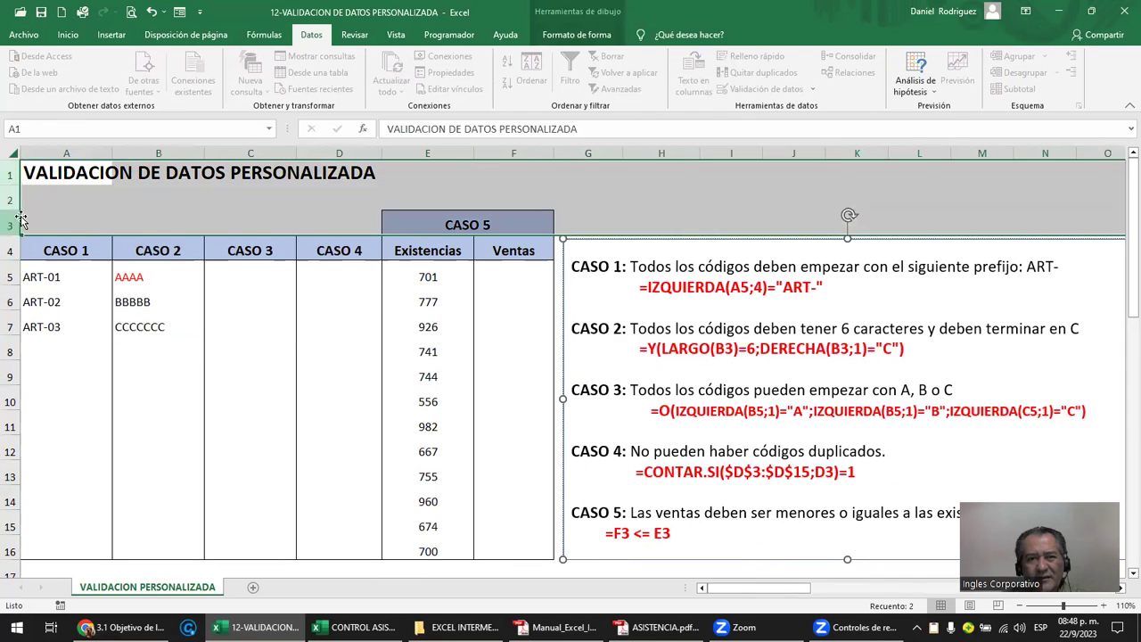
left_click(408, 227)
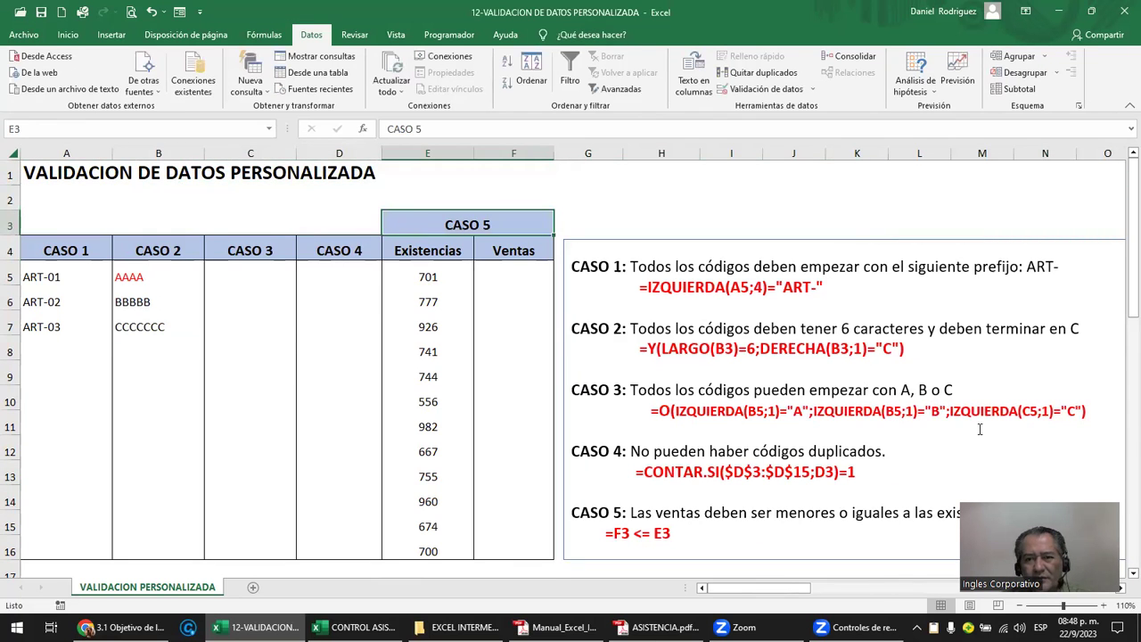
left_click(885, 414)
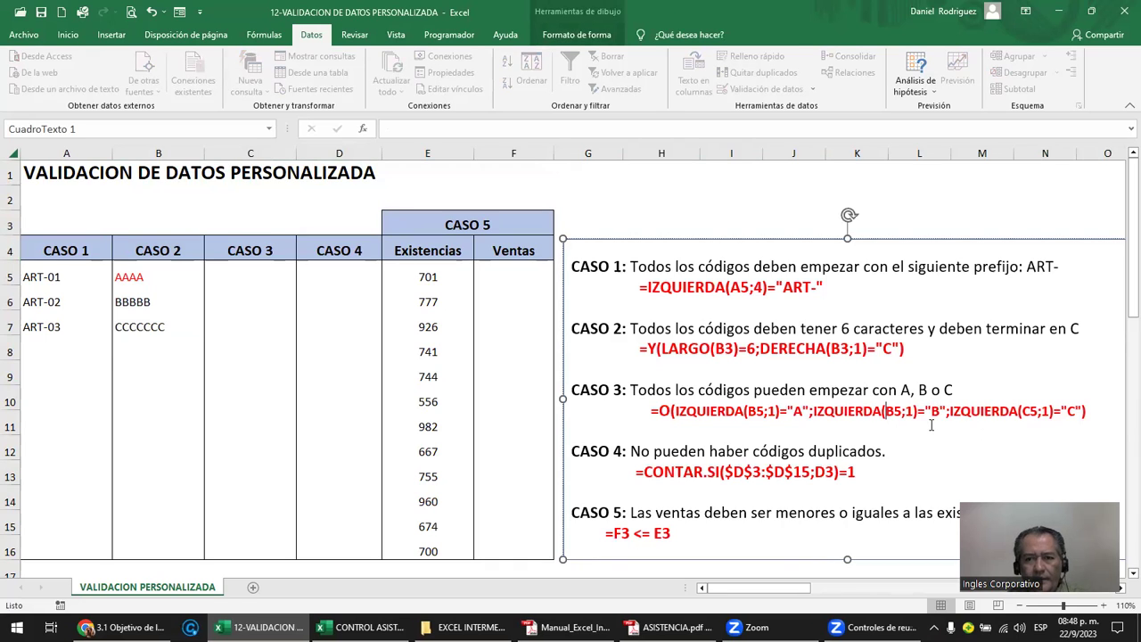
left_click(1030, 411)
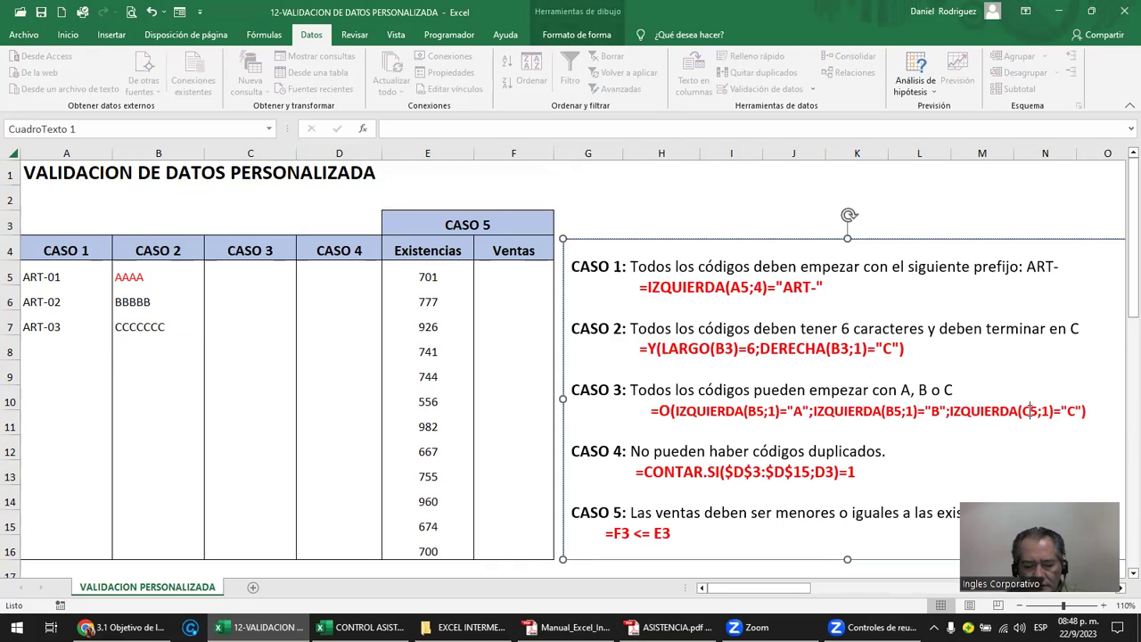
key("Delete")
type("B")
left_click_drag(1088, 411, 649, 414)
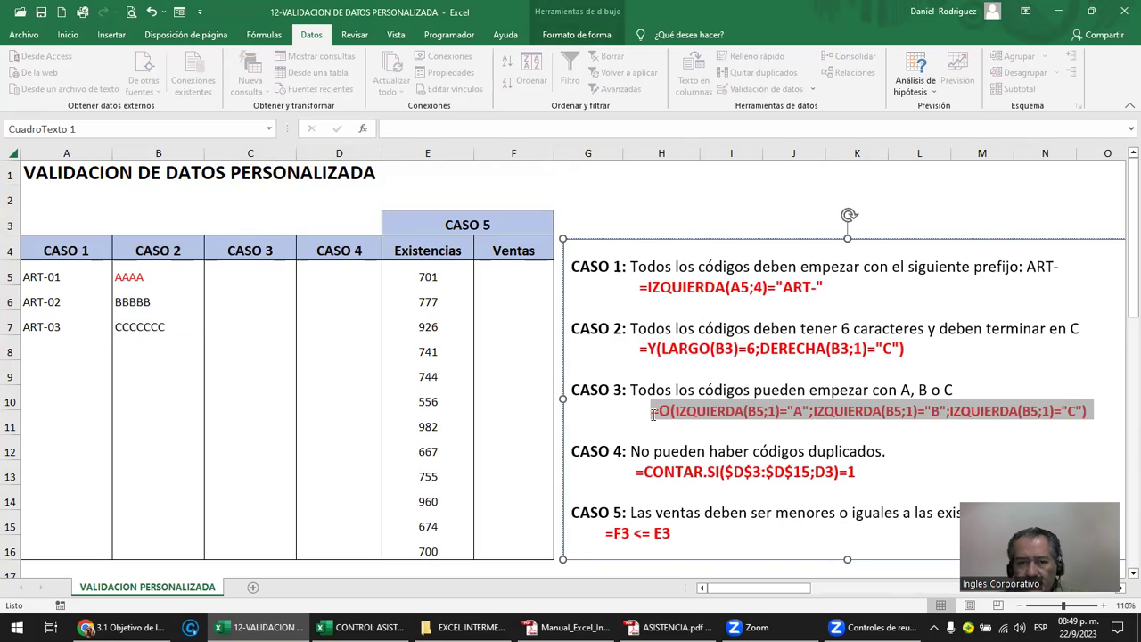
key("ctrl+c")
left_click_drag(166, 278, 143, 541)
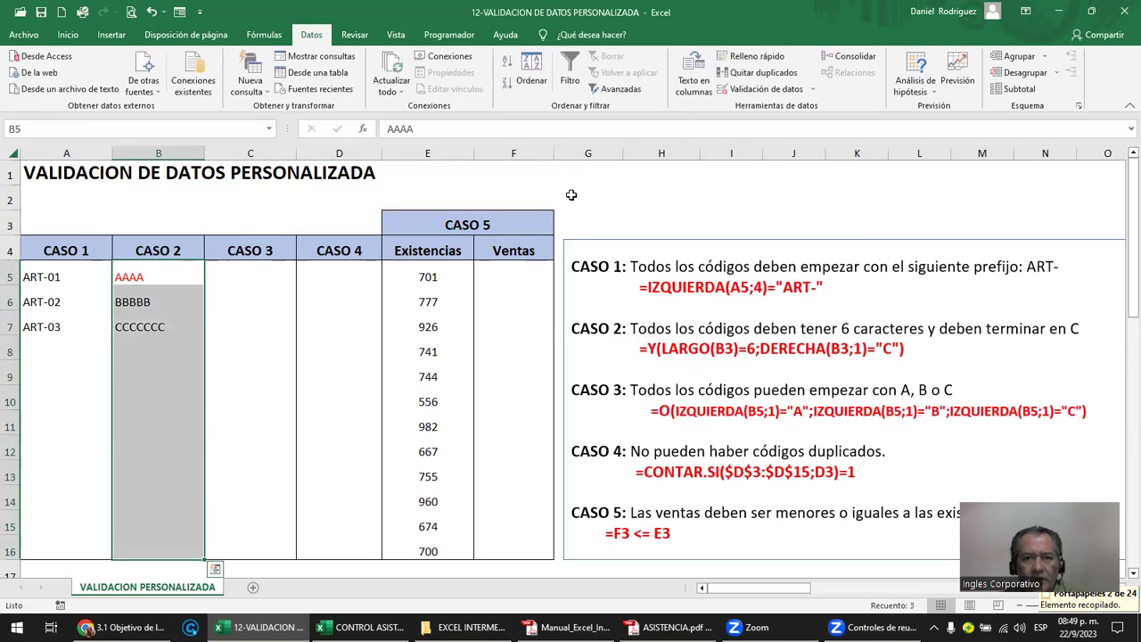
- Set B5:B16's custom validation formula to the copied B5-based CASO 3 formula
left_click(765, 89)
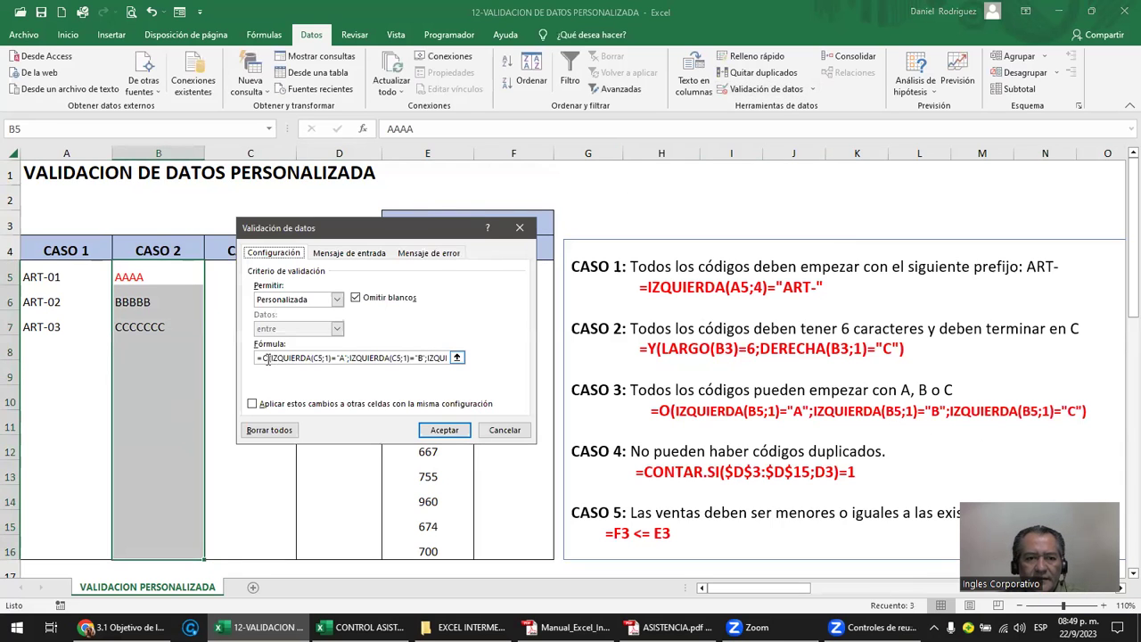
left_click(257, 357)
key("ctrl+v")
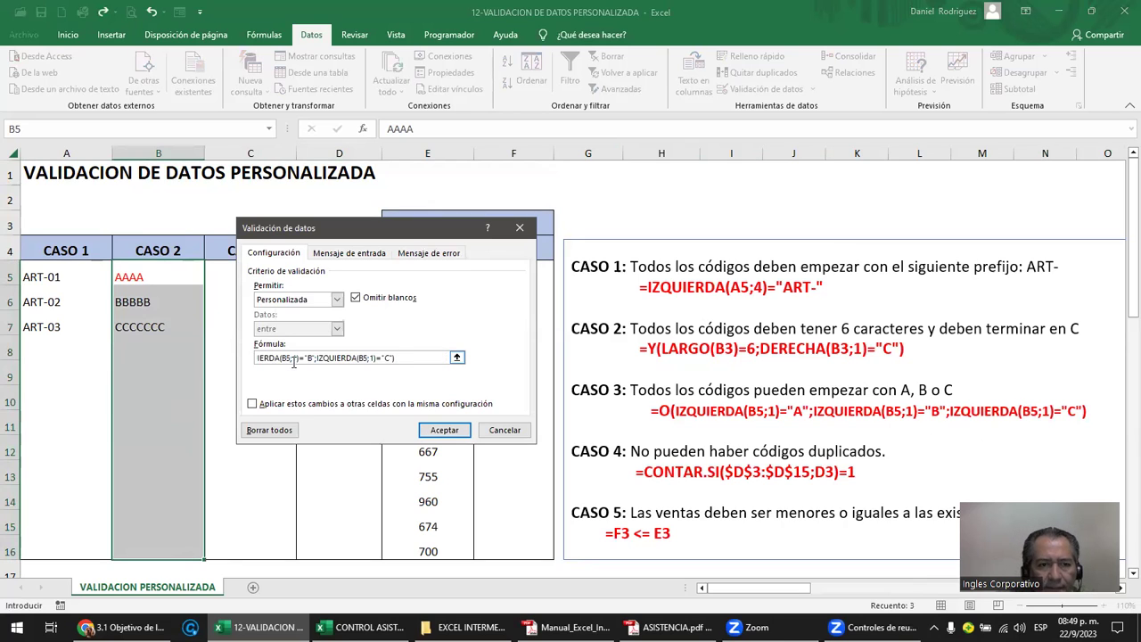
left_click(437, 429)
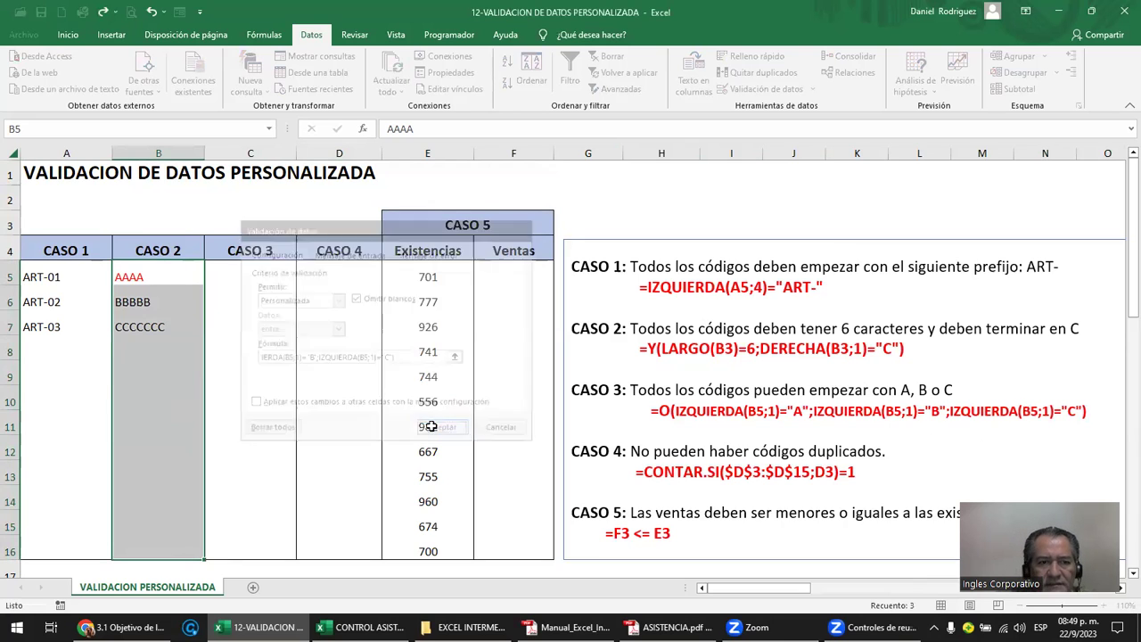
- Enter the code CCCCCCC in B8 as a valid entry
left_click(190, 352)
type("CCC")
key("Return")
- Test B9: GGGG is rejected, then AGGGG is accepted
type("GGGG")
key("Return")
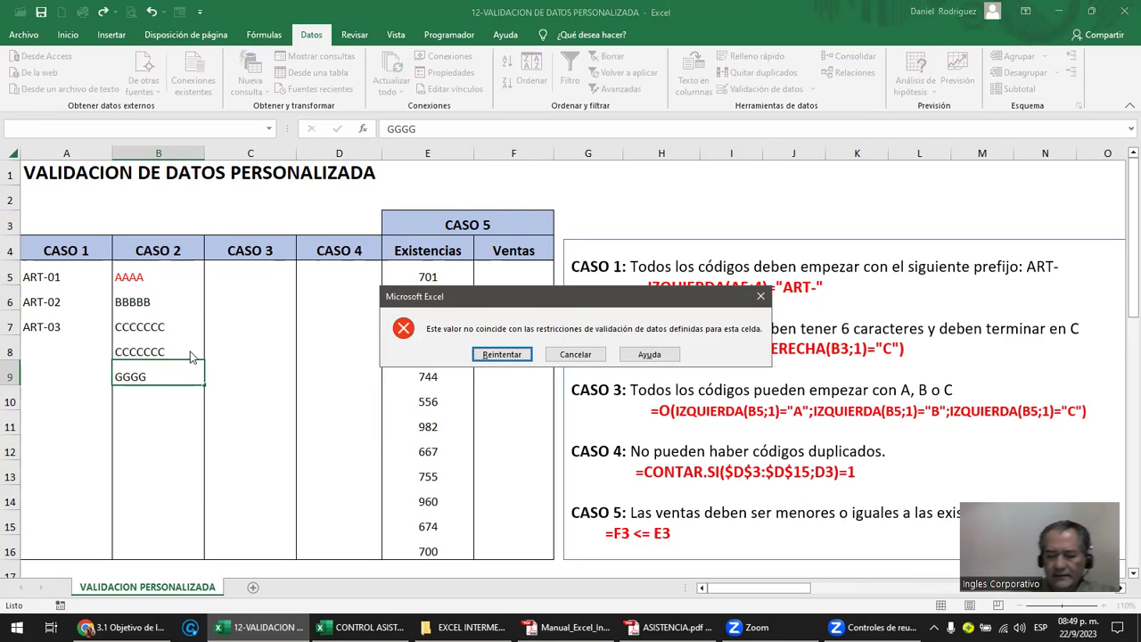
key("Return")
type("AGGG")
key("Return")
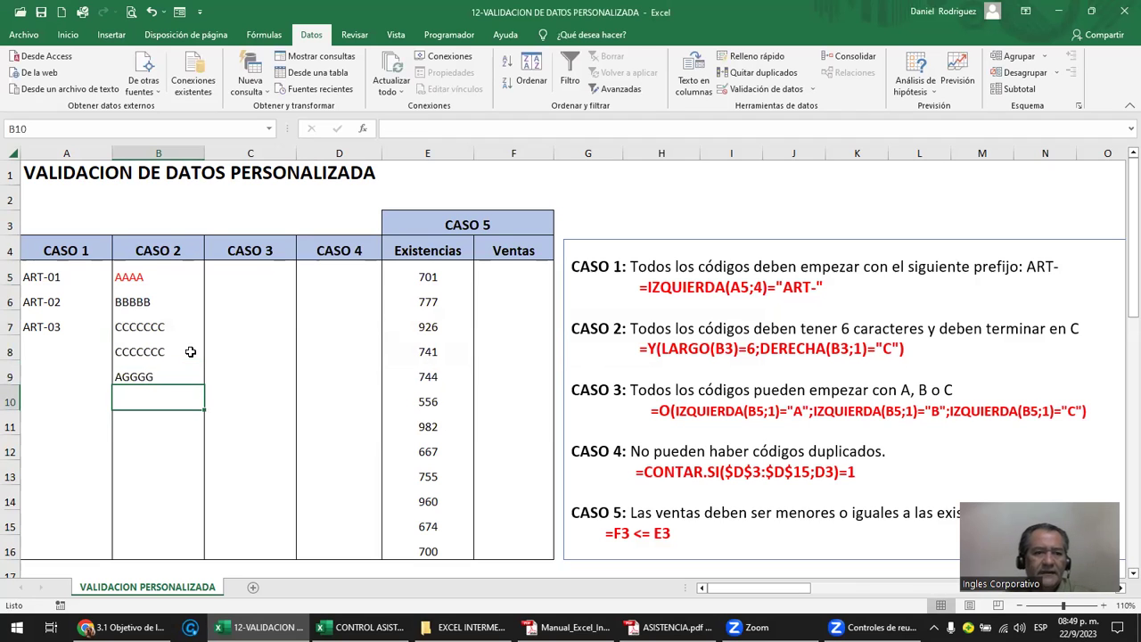
- Try TTTT and 111 in B10, both rejected, and cancel the entry
type("TTTT")
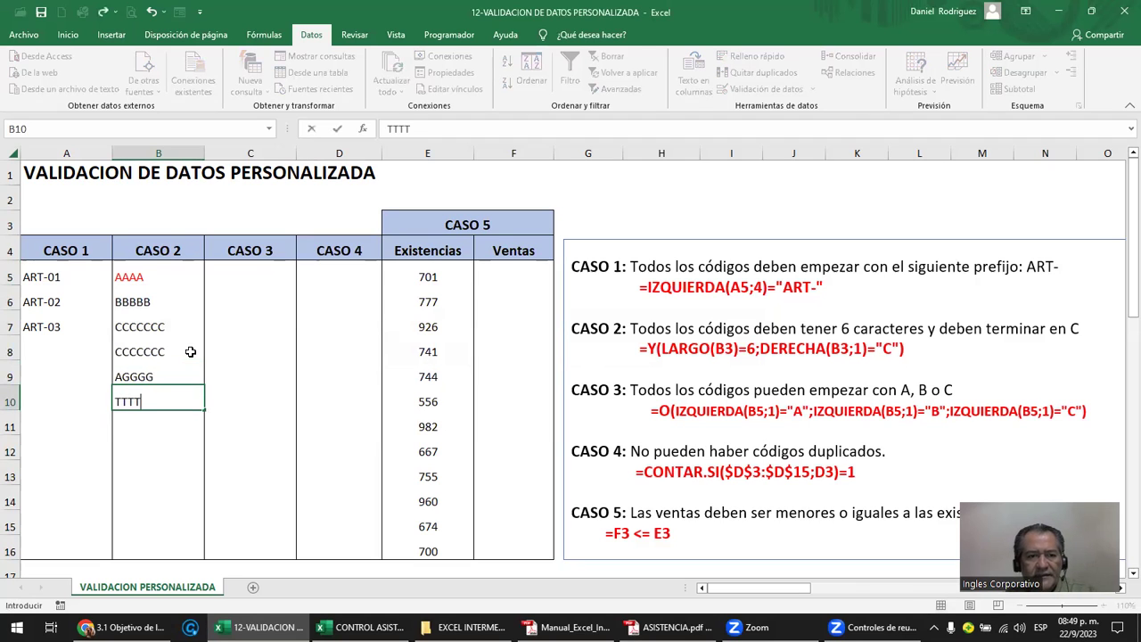
key("Return")
key("Return")
type("111")
key("Return")
key("Return")
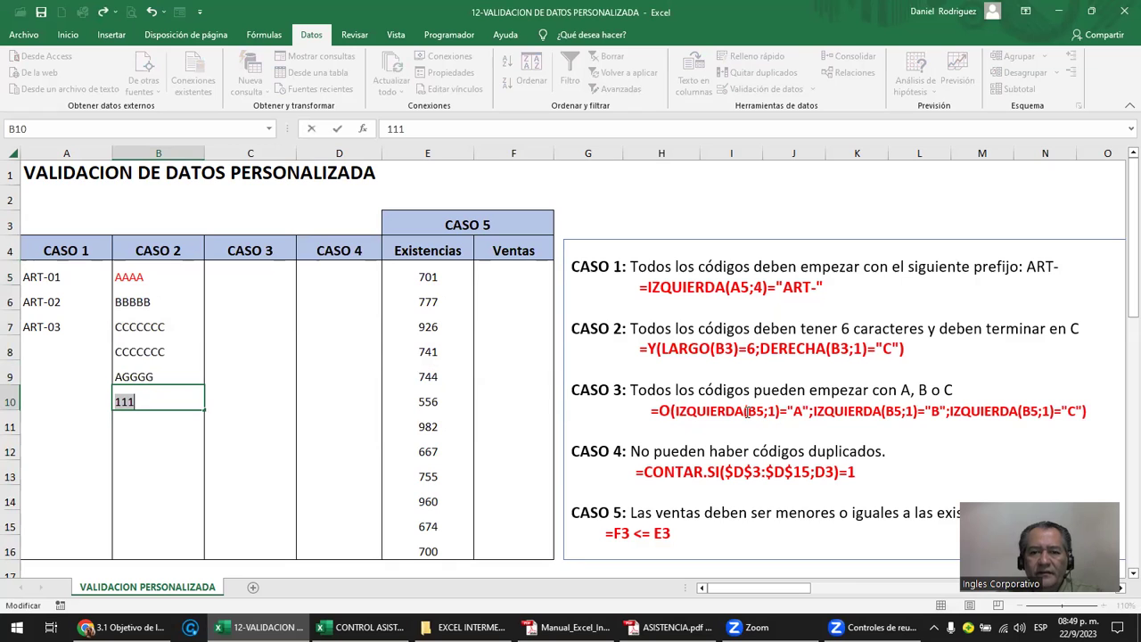
key("Return")
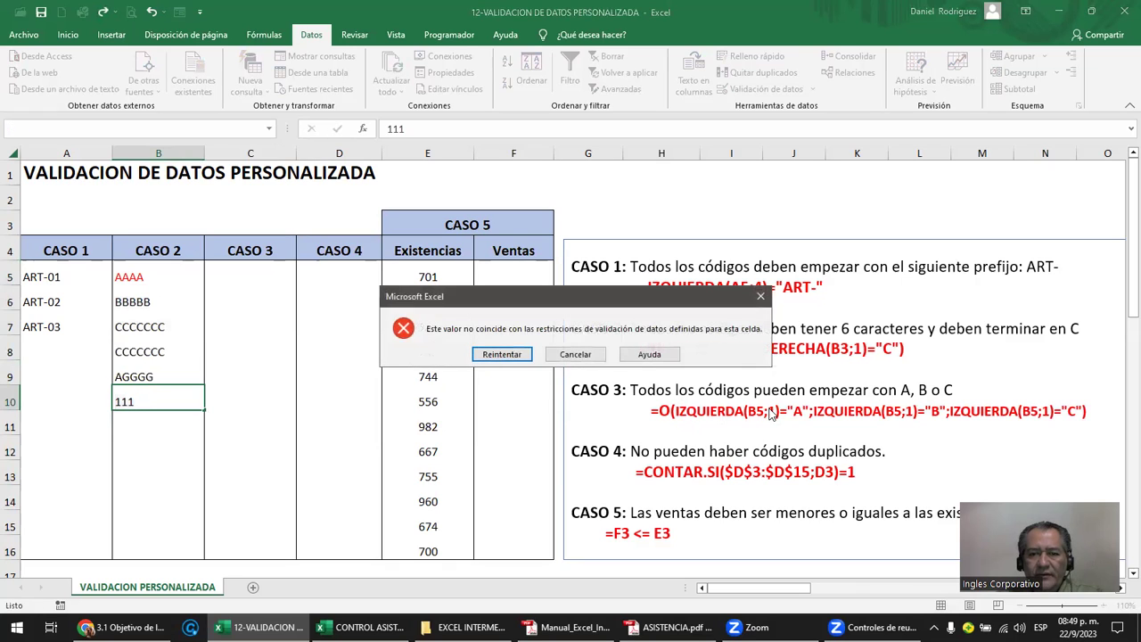
key("Escape")
left_click_drag(675, 411, 1087, 411)
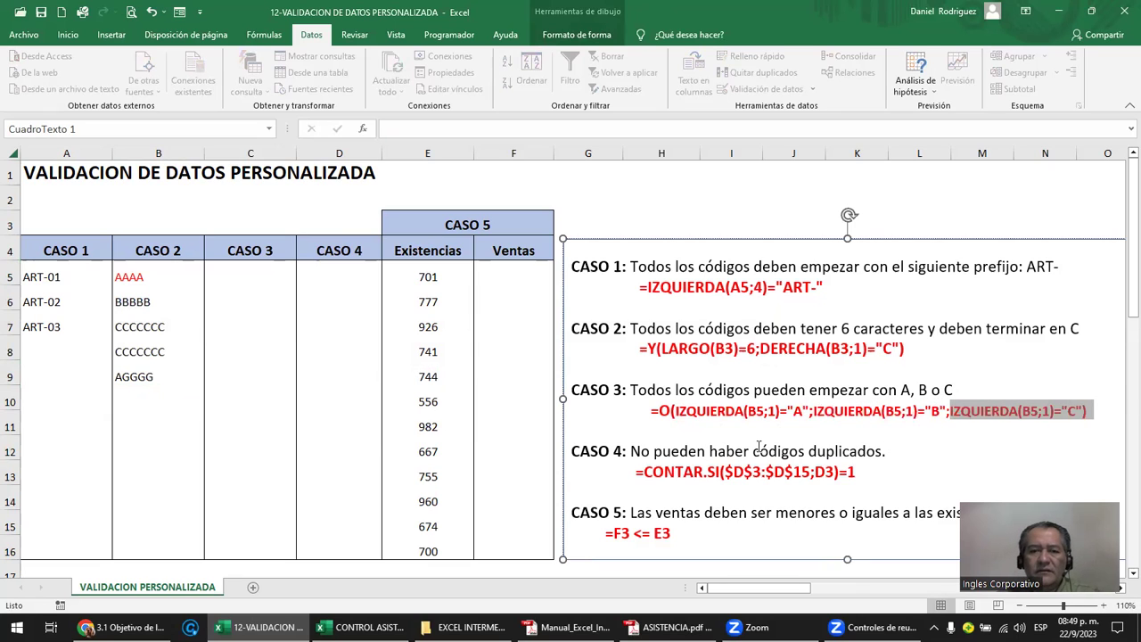
left_click(678, 433)
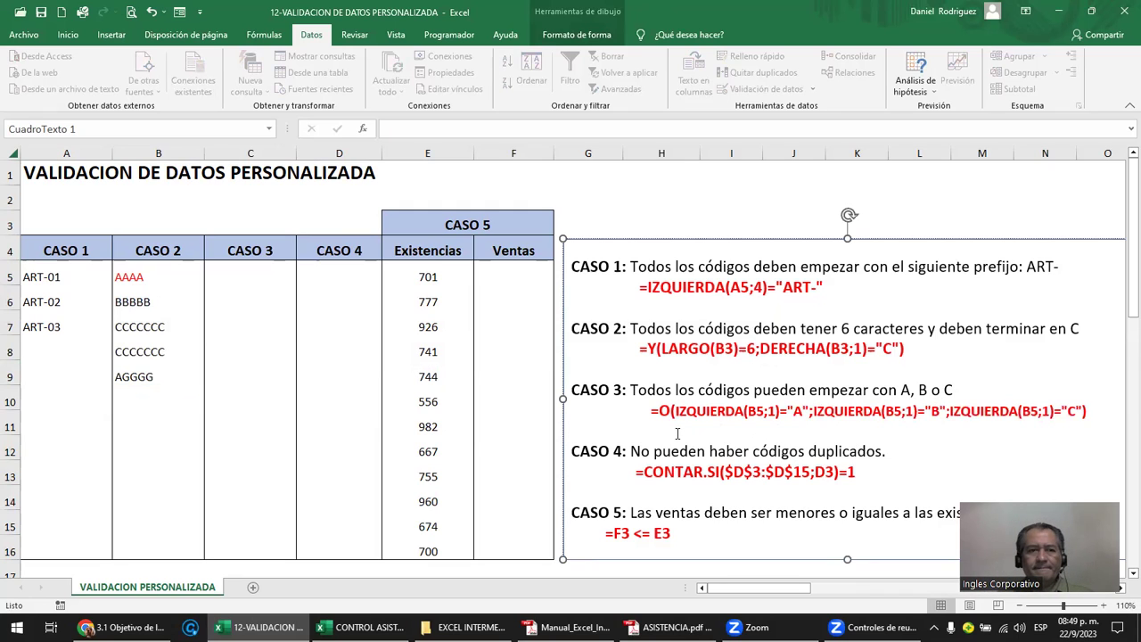
key("Escape")
key("Escape")
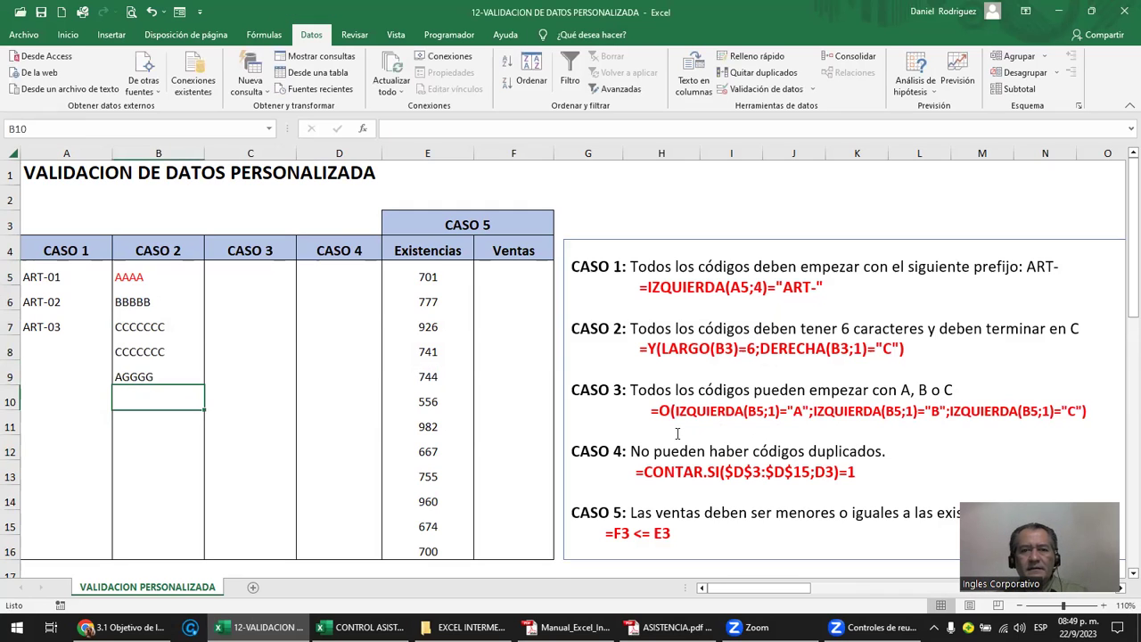
left_click(614, 392)
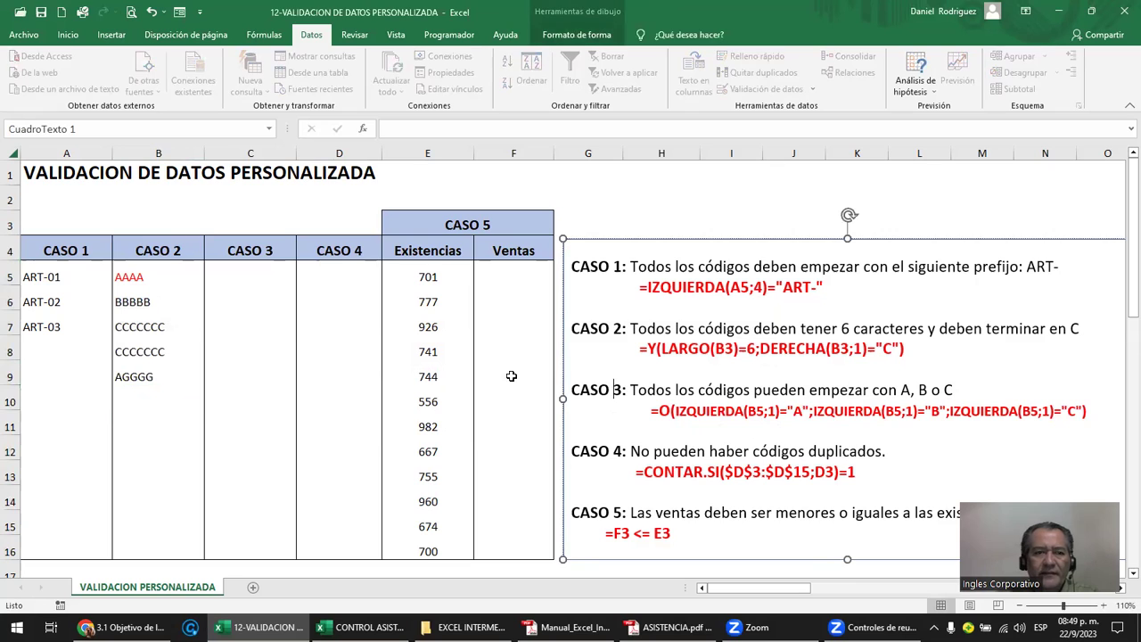
left_click(171, 256)
key("F2")
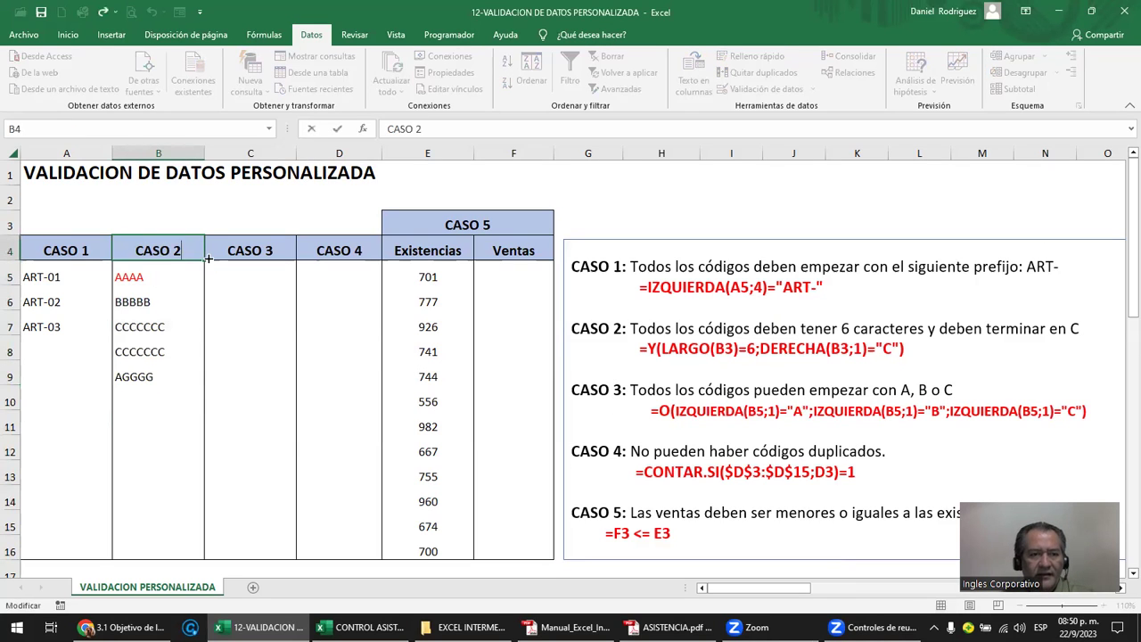
key("Left")
type("3")
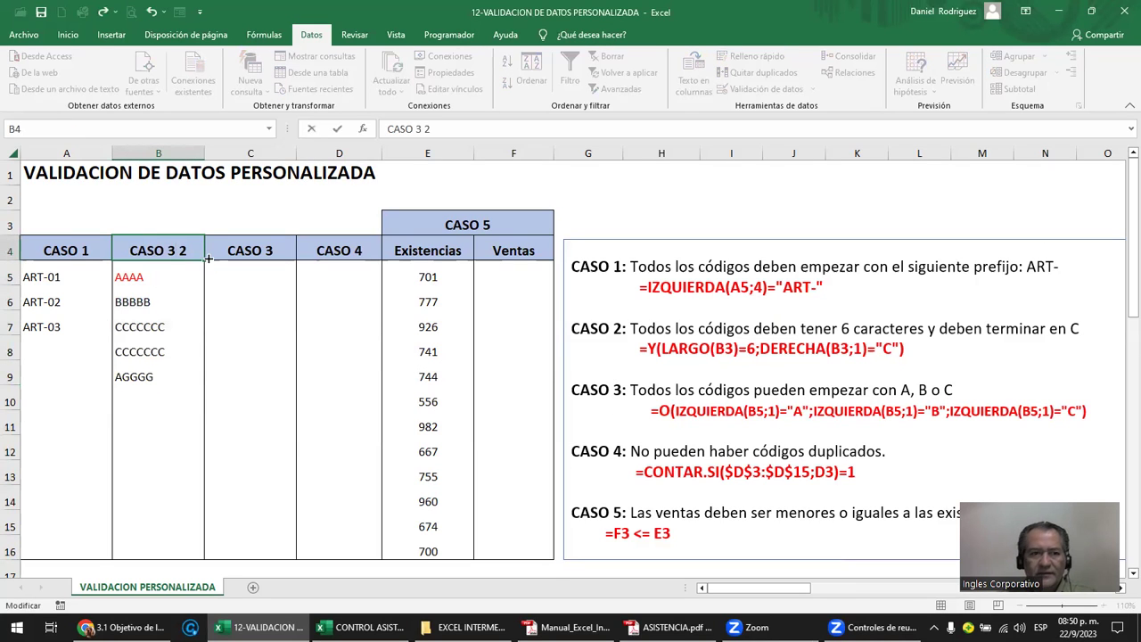
key("Escape")
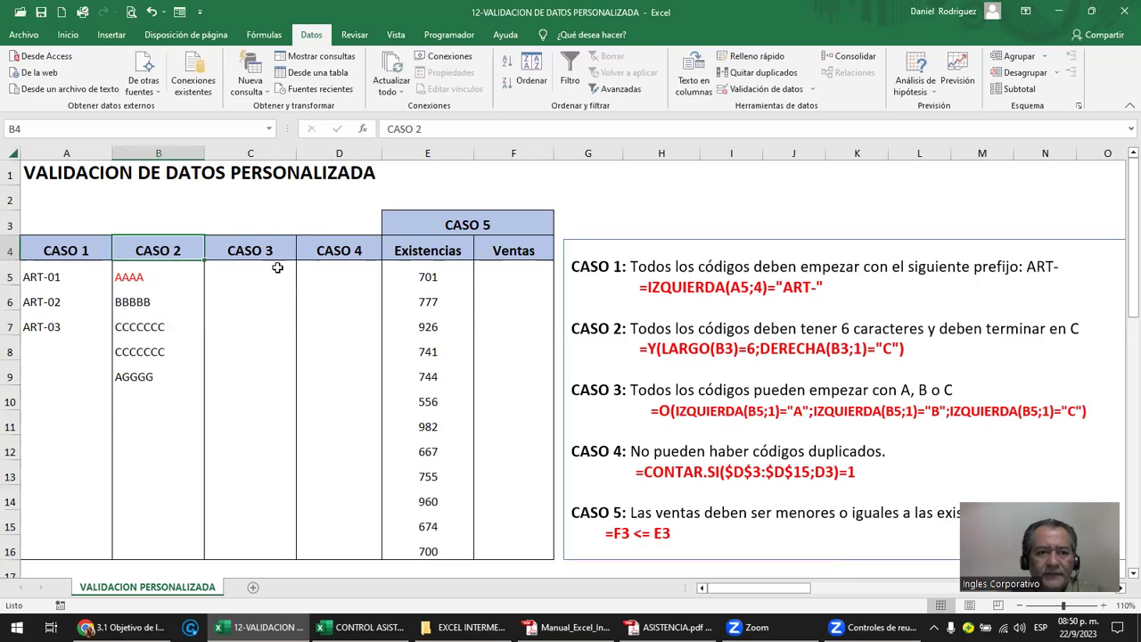
left_click(271, 270)
left_click(642, 392)
left_click_drag(161, 278, 152, 539)
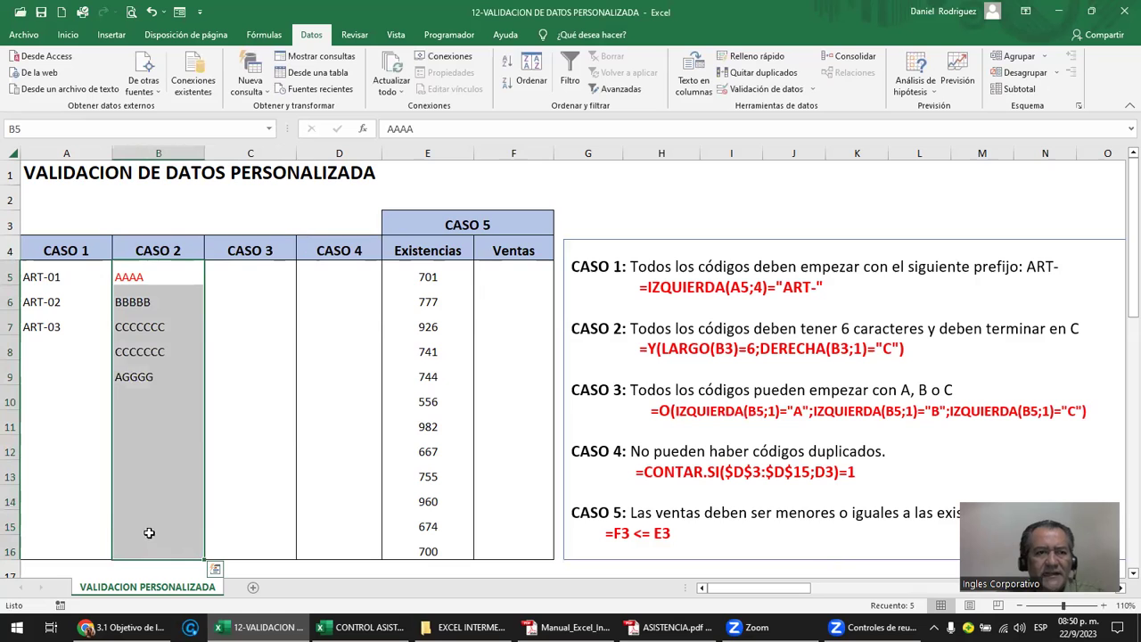
key("ctrl+c")
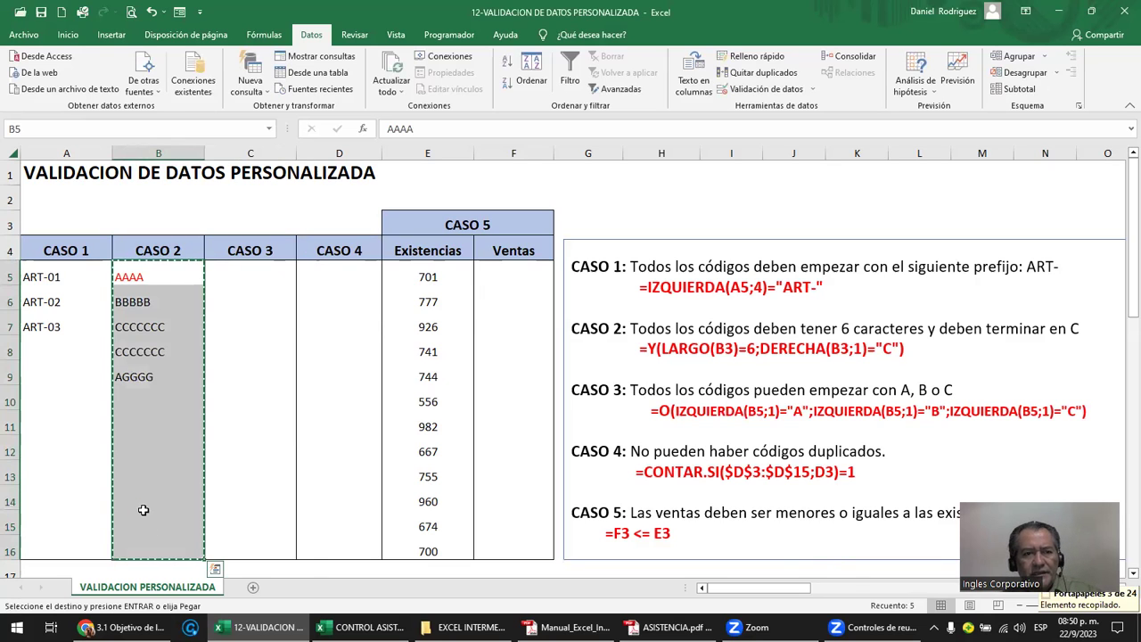
key("Right")
key("ctrl+v")
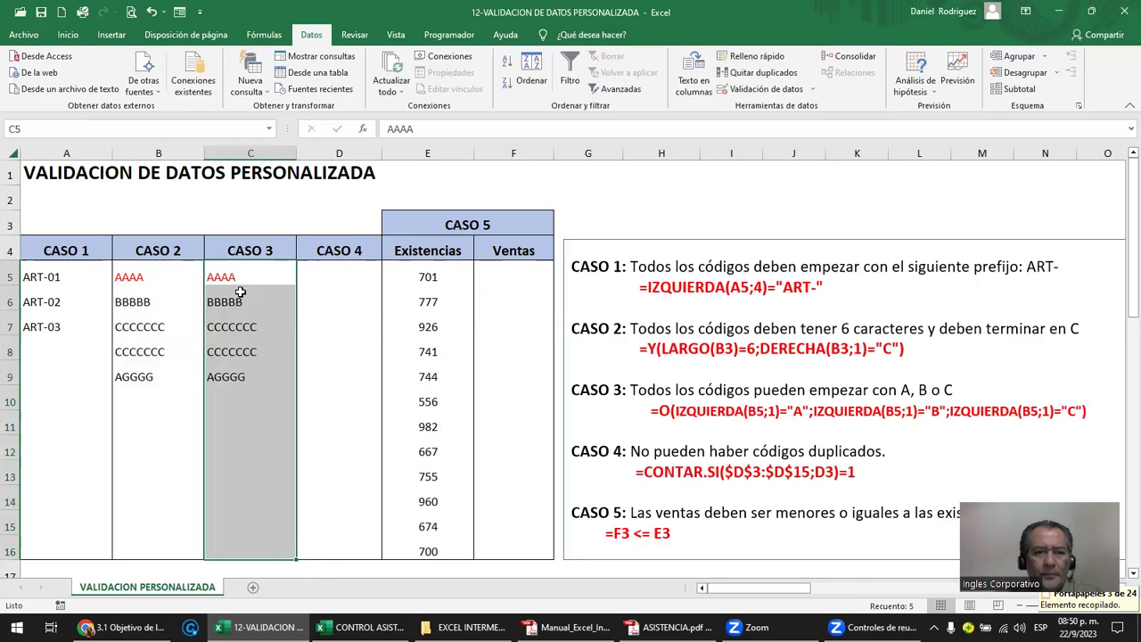
left_click(241, 280)
left_click(246, 417)
type("DDD")
key("Return")
key("Return")
key("Return")
key("Escape")
left_click(620, 392)
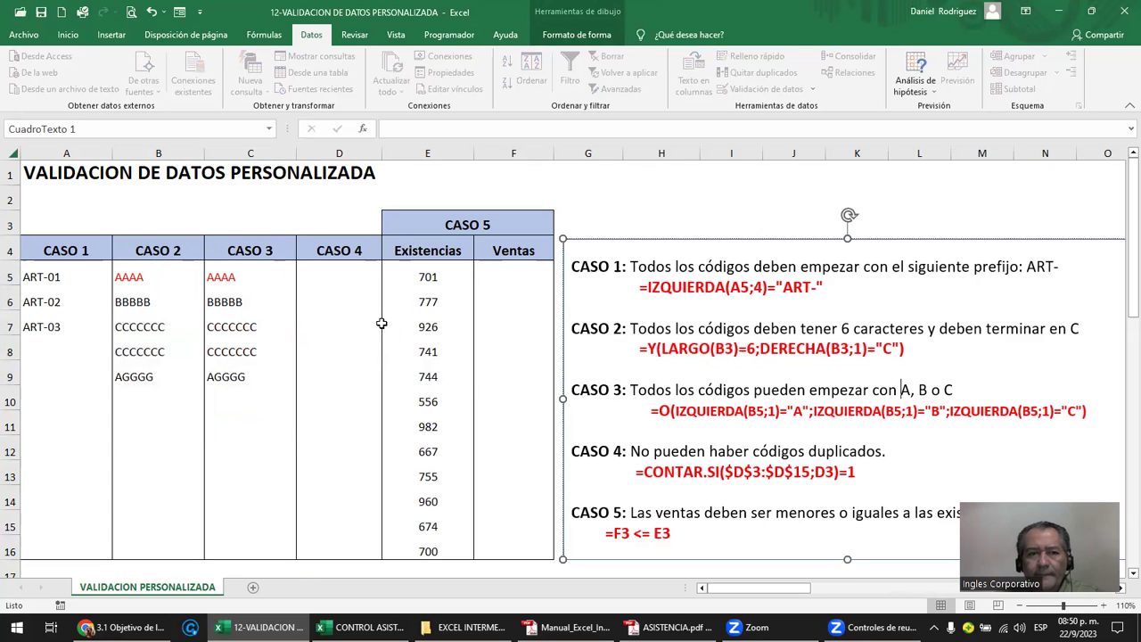
left_click_drag(156, 272, 152, 533)
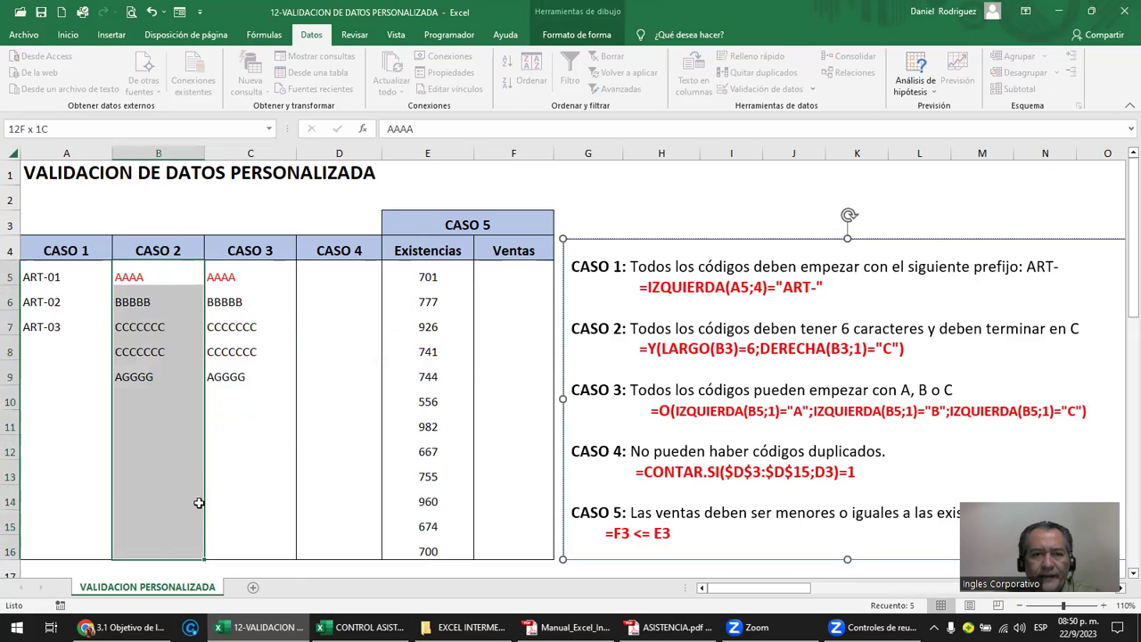
left_click(765, 89)
left_click(268, 429)
left_click(426, 432)
left_click_drag(143, 277, 151, 426)
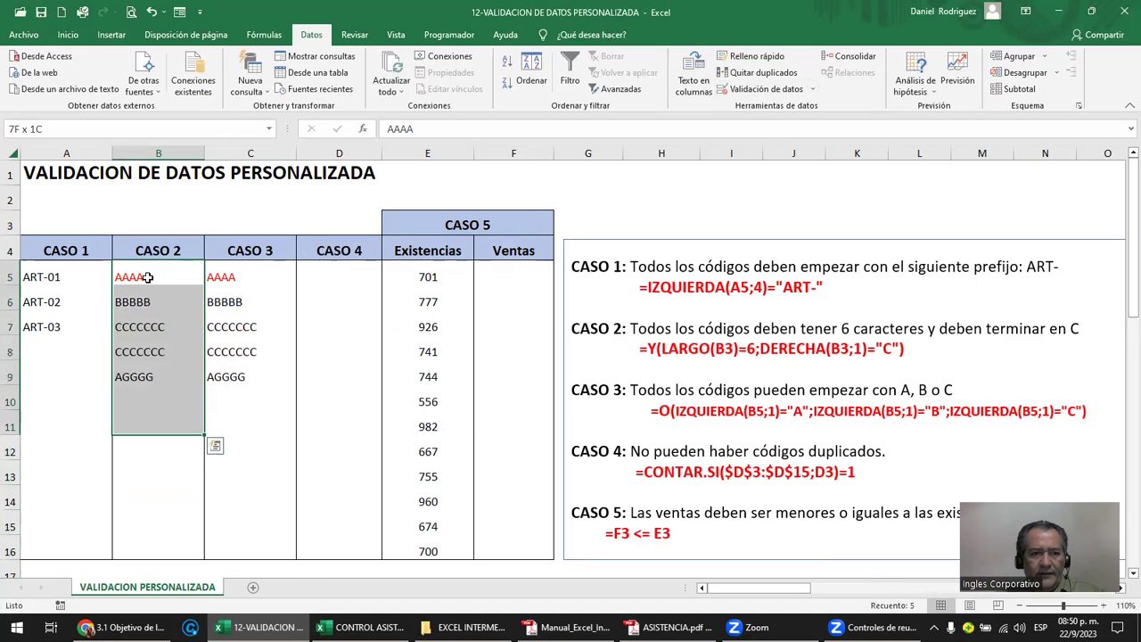
key("Delete")
left_click(668, 342)
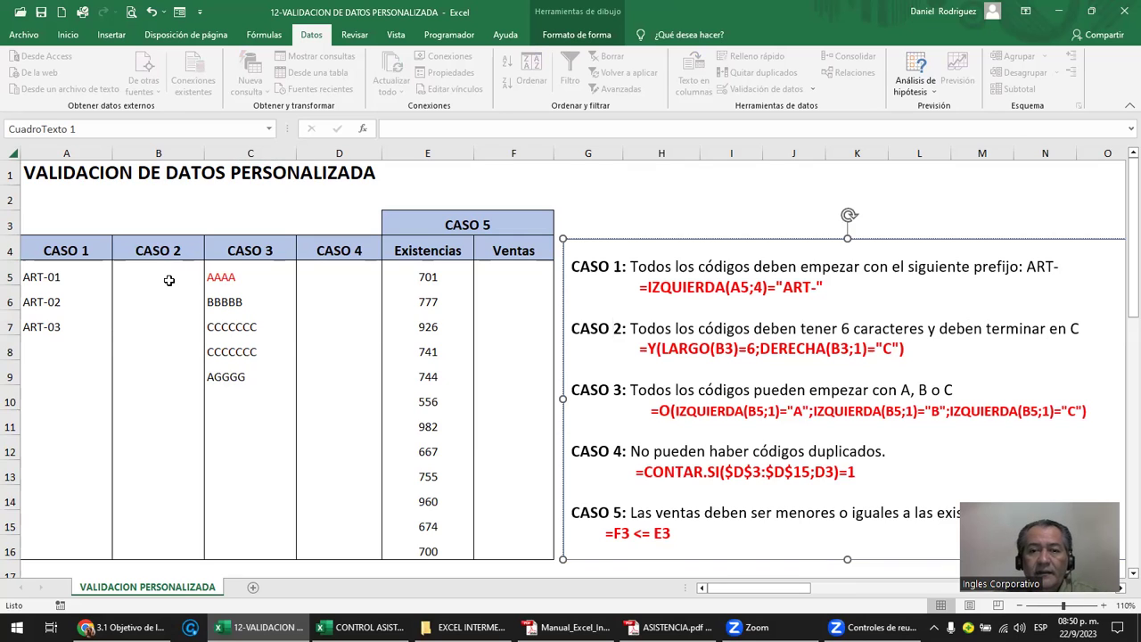
- Change both B3 references in the CASO 2 formula's LARGO and DERECHA to B5
left_click(726, 351)
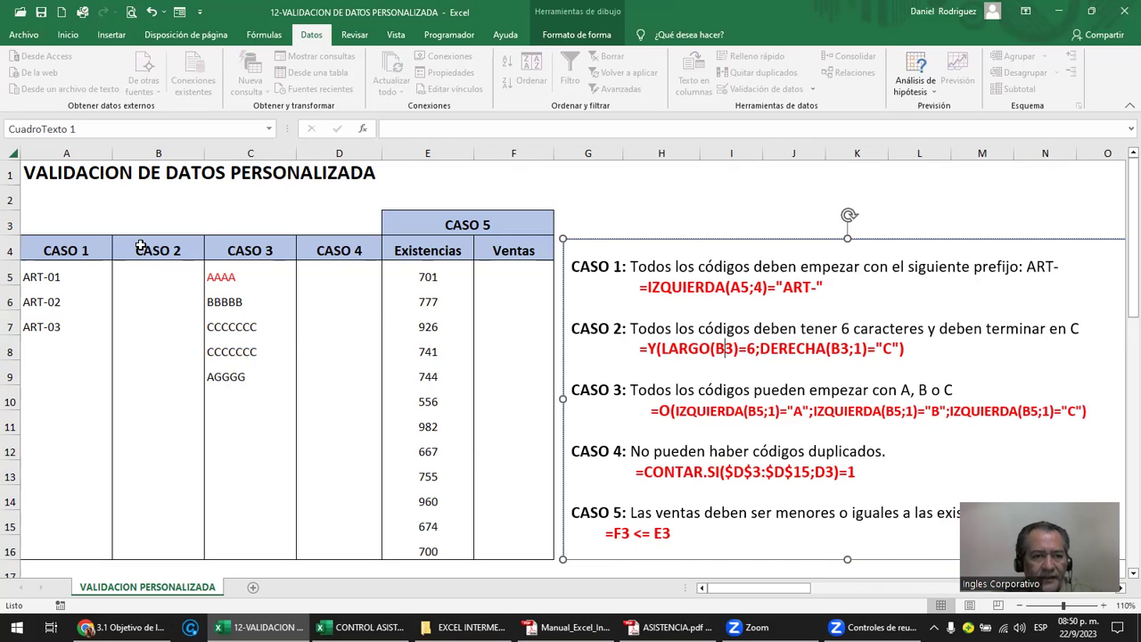
left_click(153, 277)
left_click(729, 349)
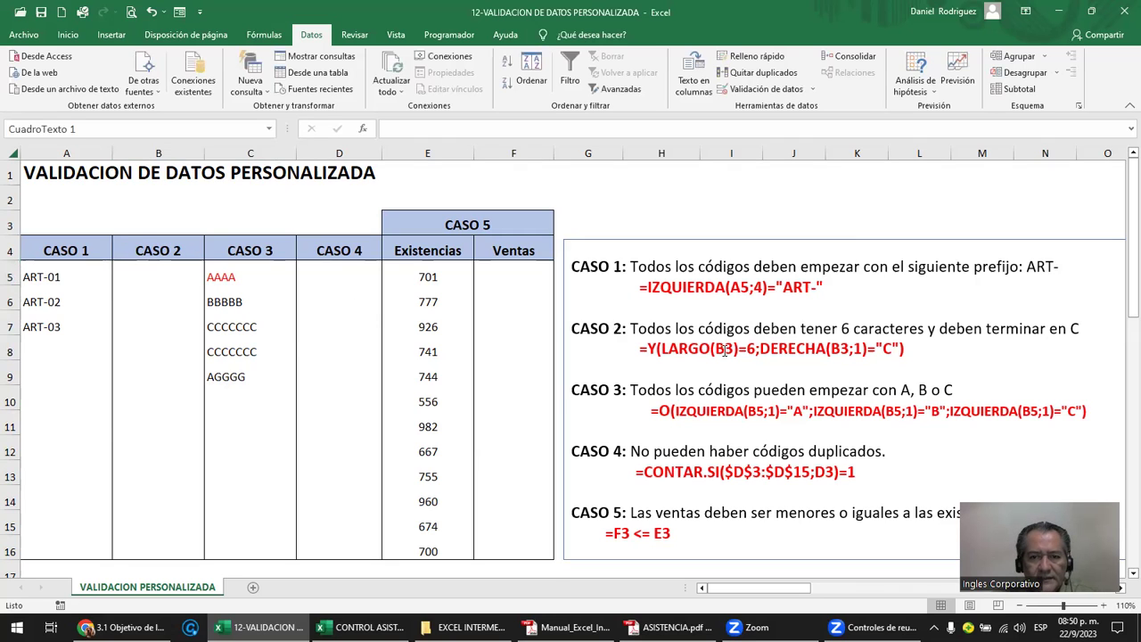
key("Delete")
type("5")
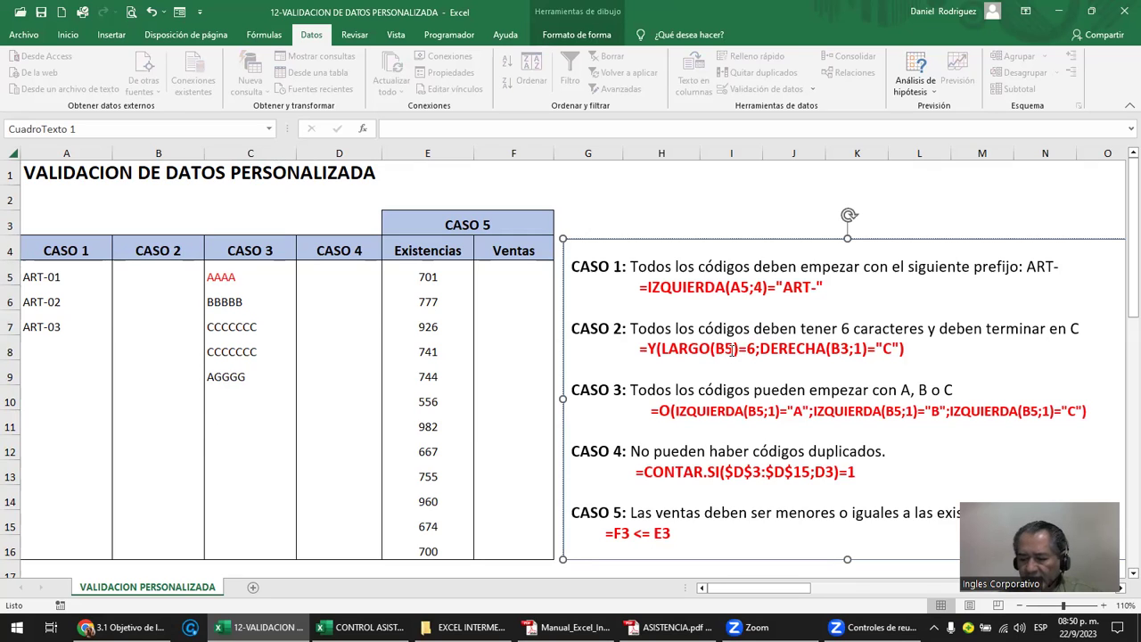
key("Delete")
type("5")
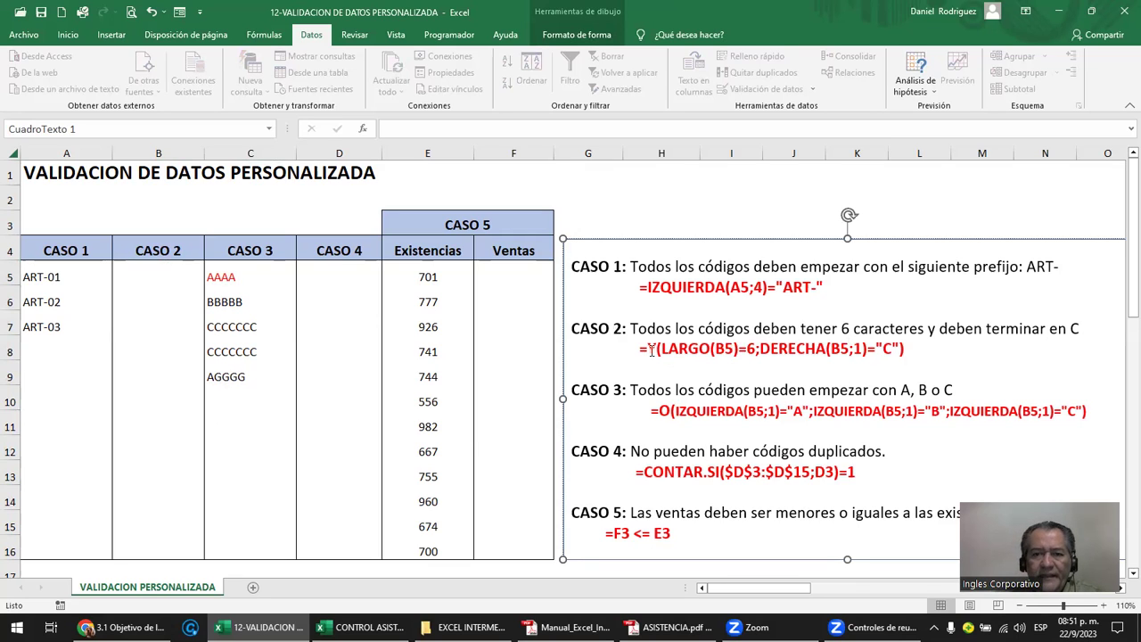
- Review the 6 caracteres requirement and insert a semicolon between the two conditions
left_click(904, 330)
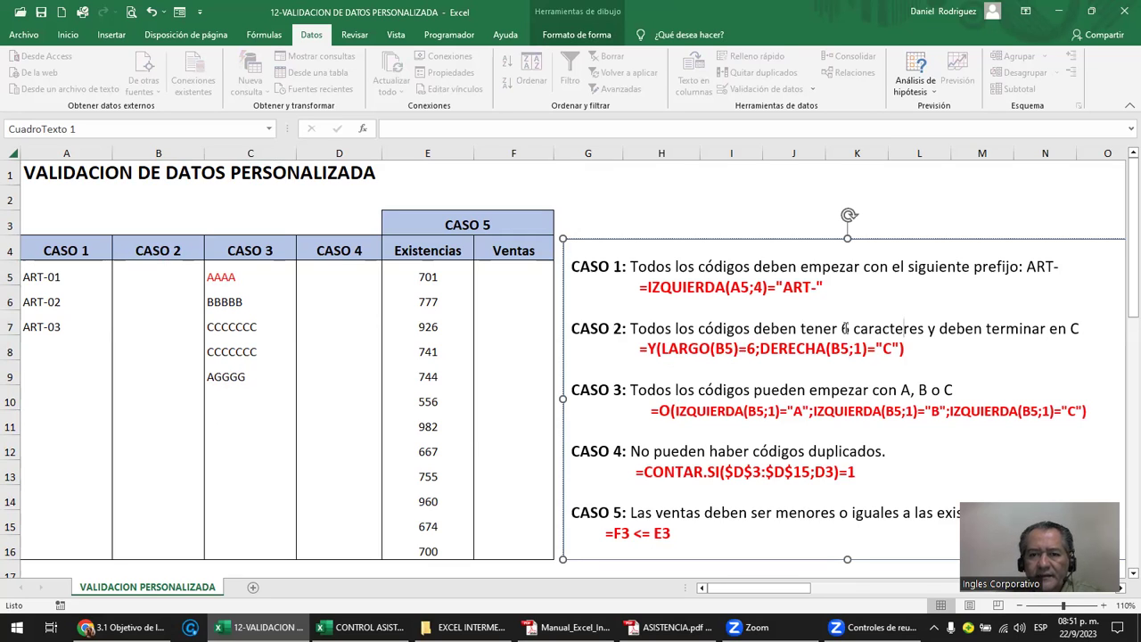
left_click_drag(842, 328, 903, 327)
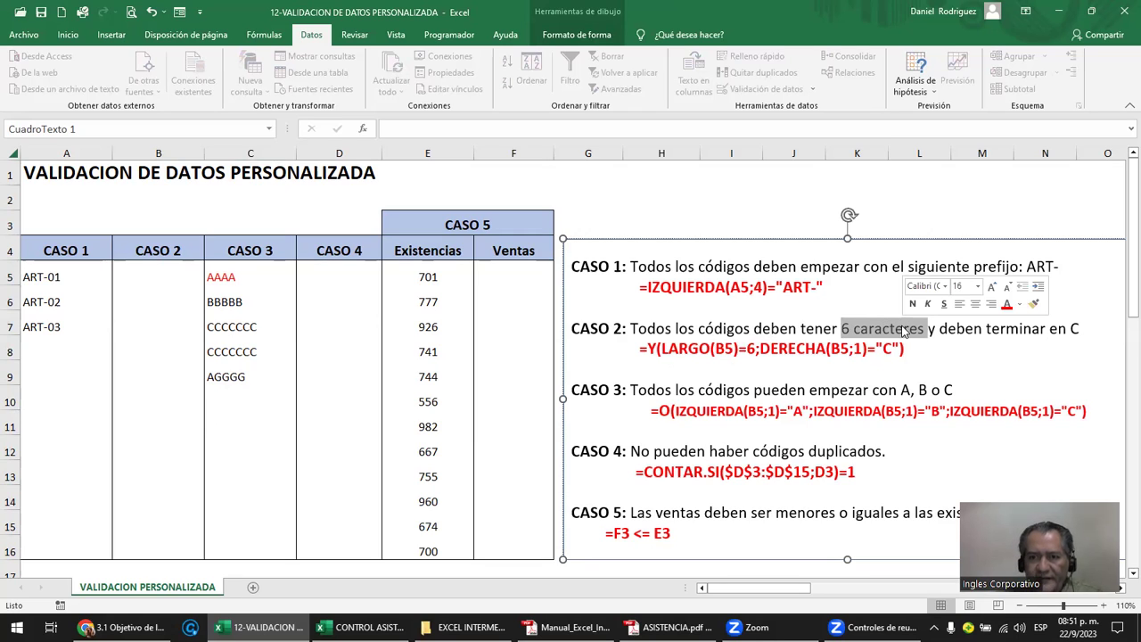
left_click(1072, 328)
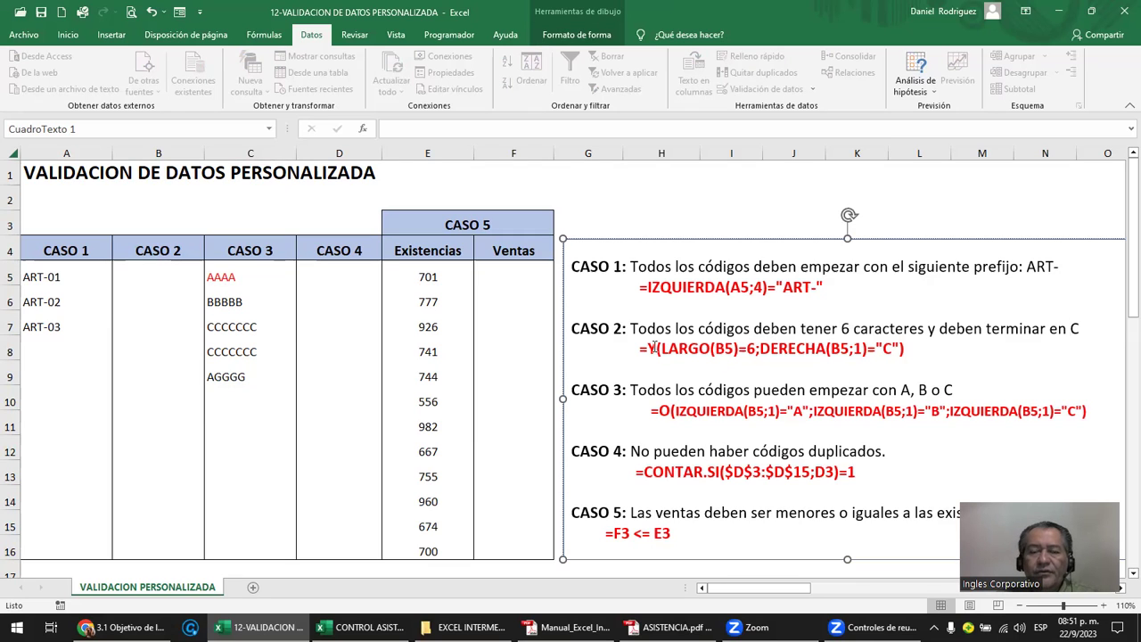
left_click(694, 389)
left_click(755, 349)
type(";")
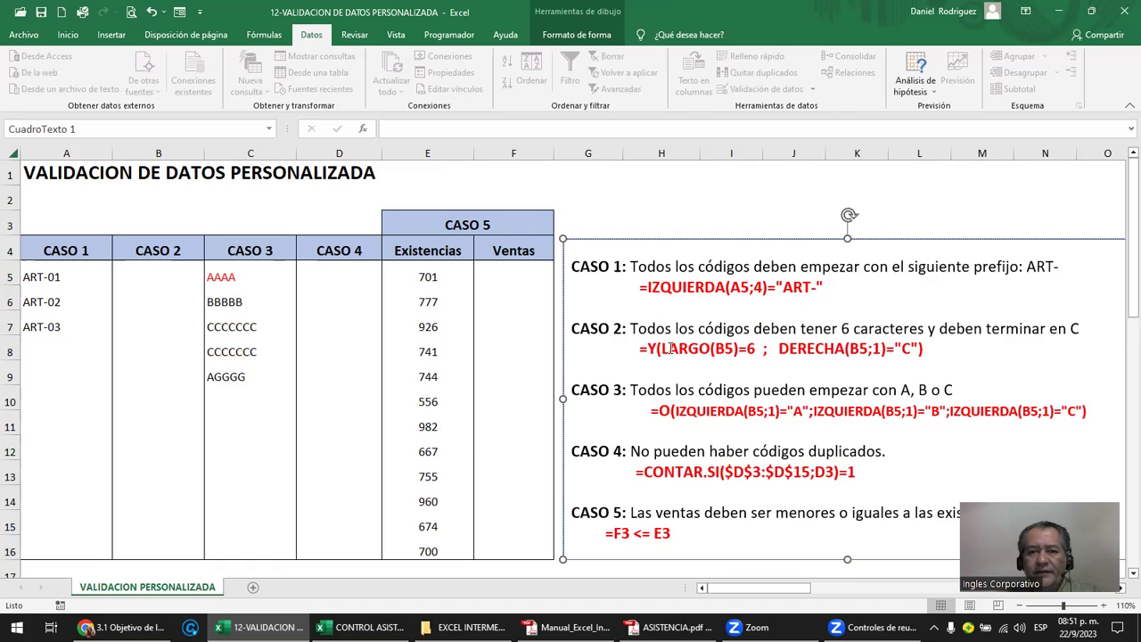
left_click_drag(661, 348, 759, 349)
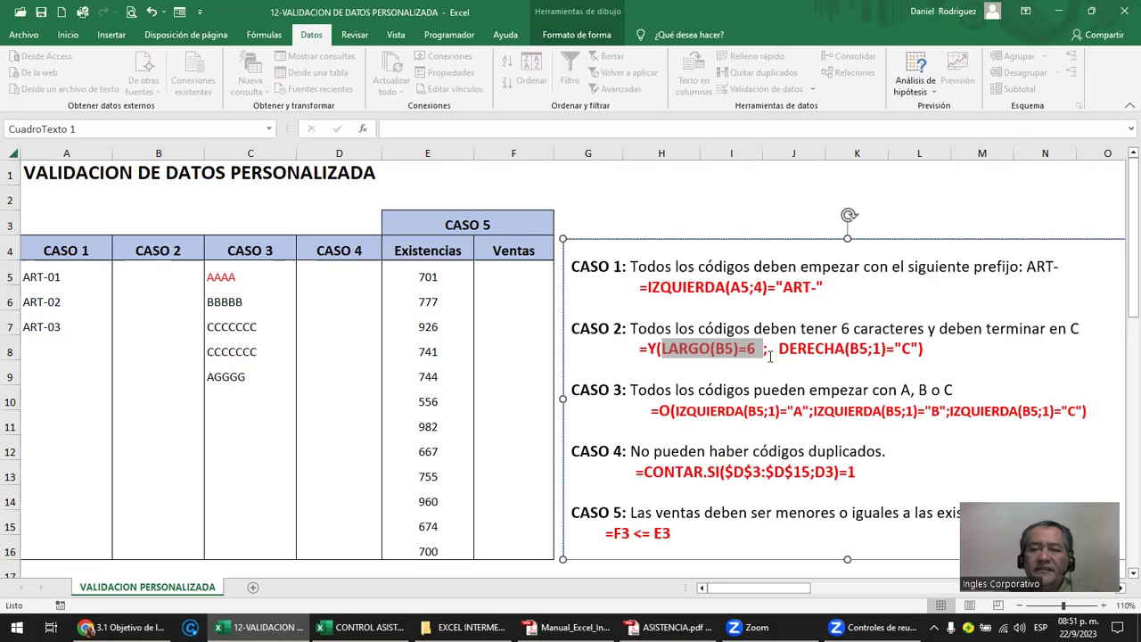
left_click(756, 348)
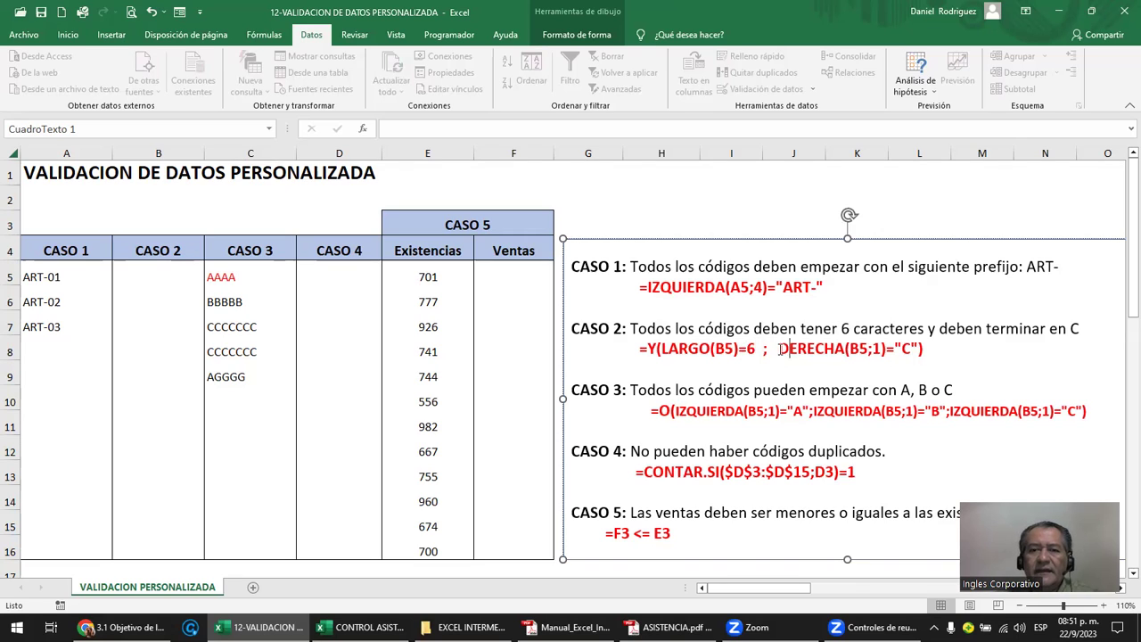
left_click_drag(780, 349, 935, 349)
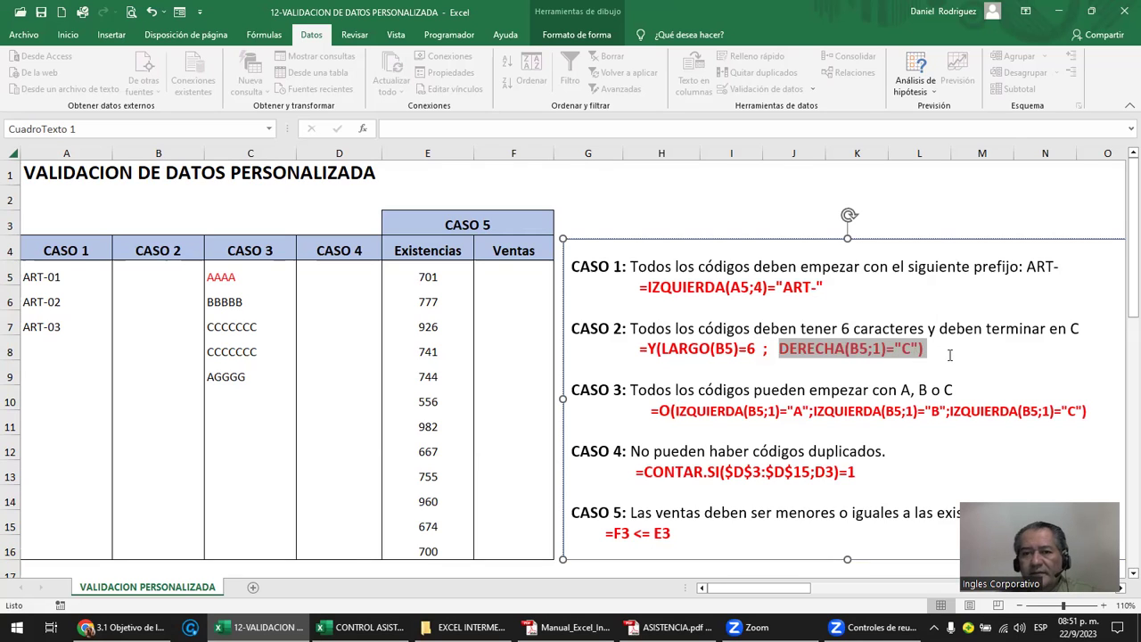
- Remove the extra spaces and copy =Y(LARGO(B5)=6;DERECHA(B5;1)="C")
left_click(763, 349)
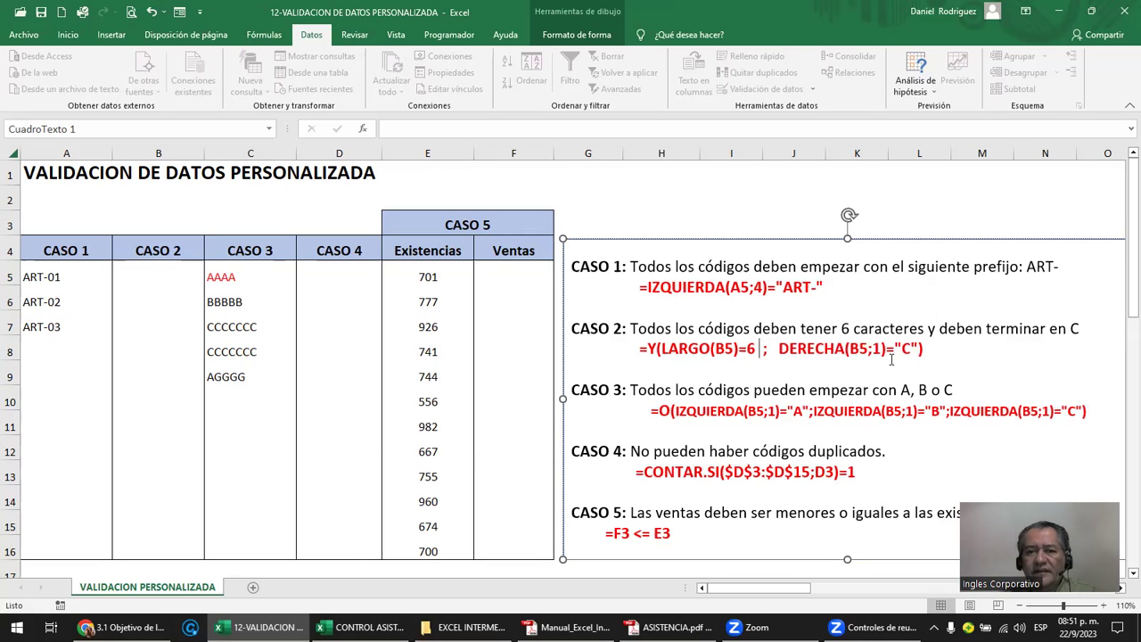
key("Delete")
key("Delete")
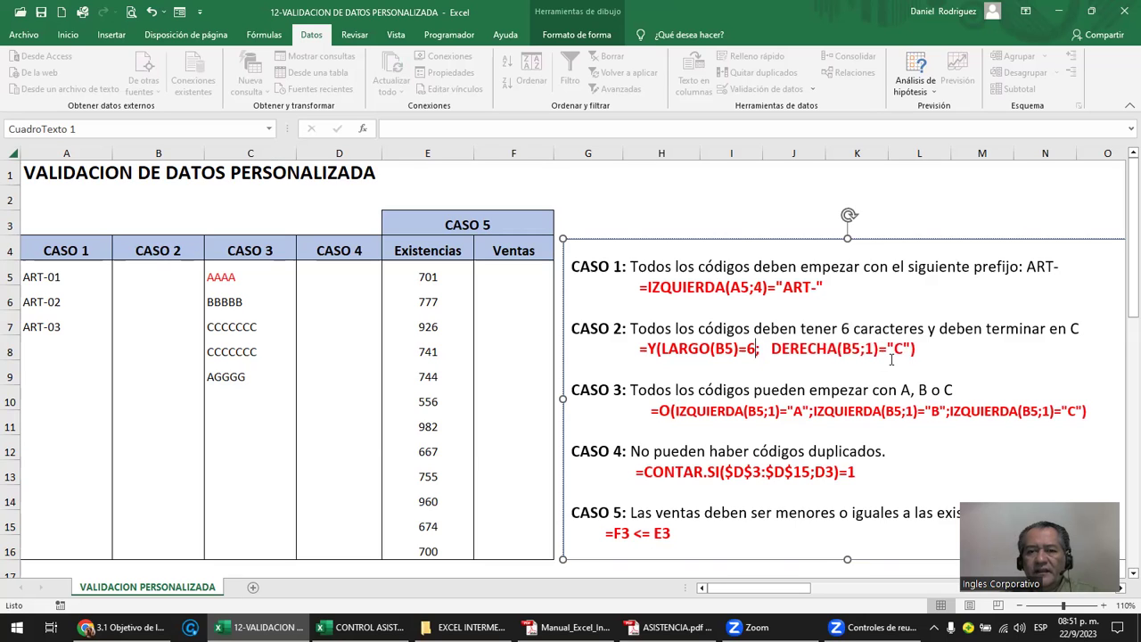
key("Delete")
key("Delete")
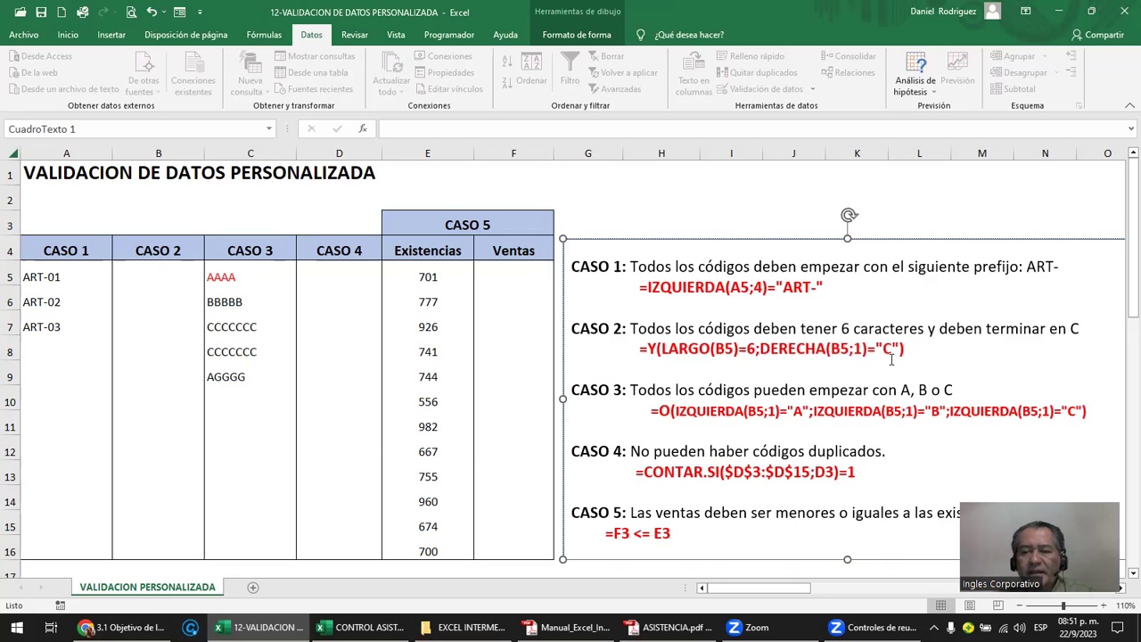
left_click_drag(906, 350, 639, 354)
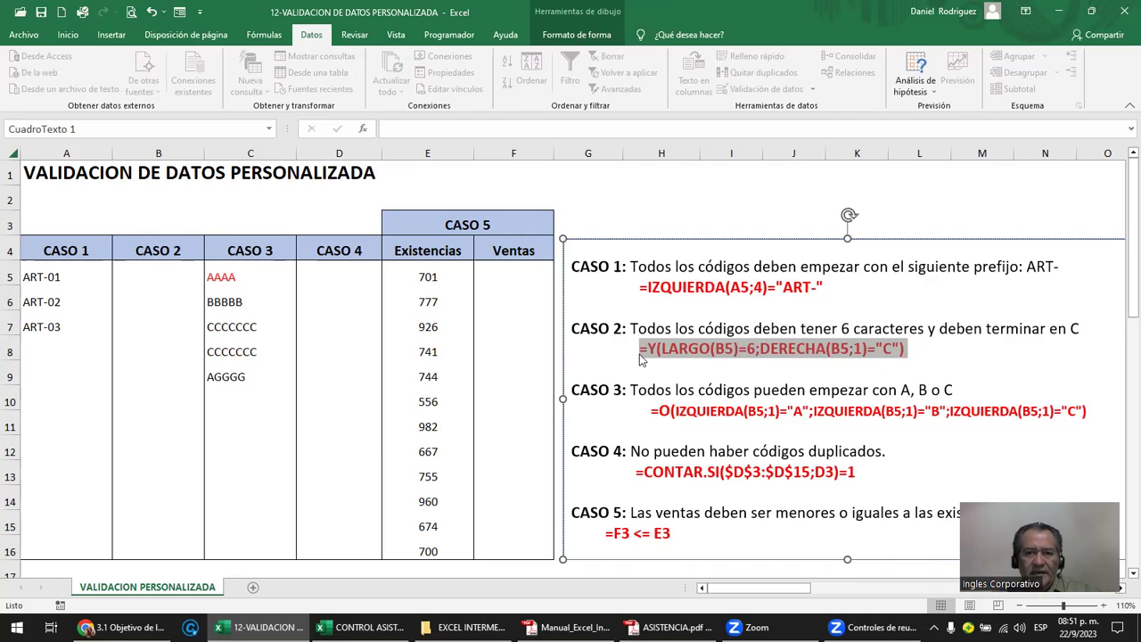
key("ctrl+c")
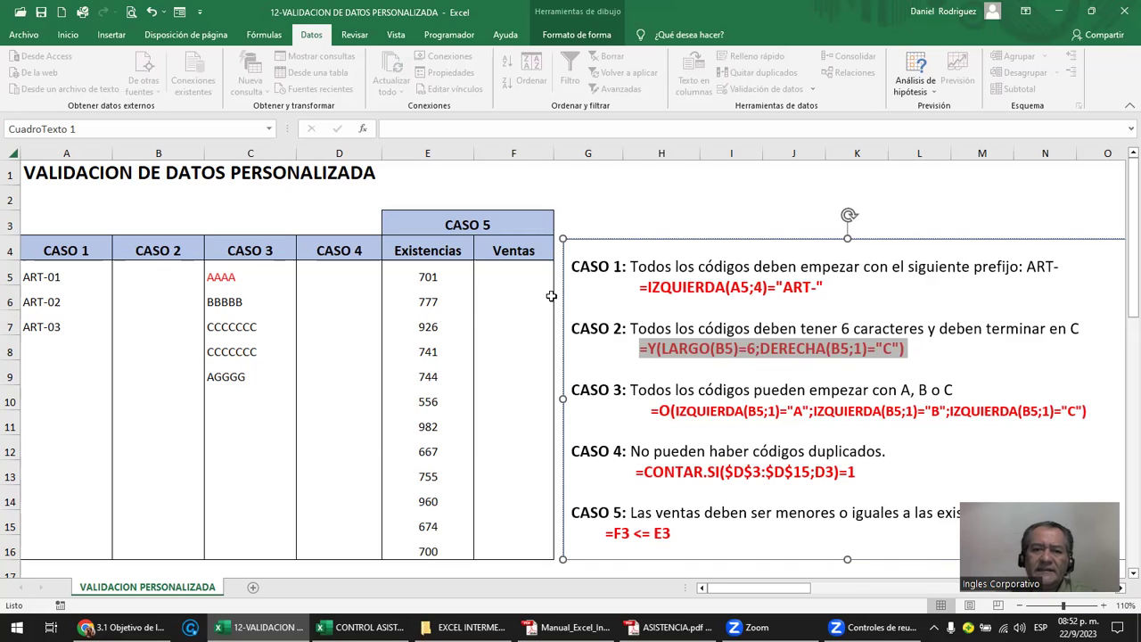
- Apply the copied CASO 2 formula as a Personalizada validation rule on B5:B16
left_click(312, 220)
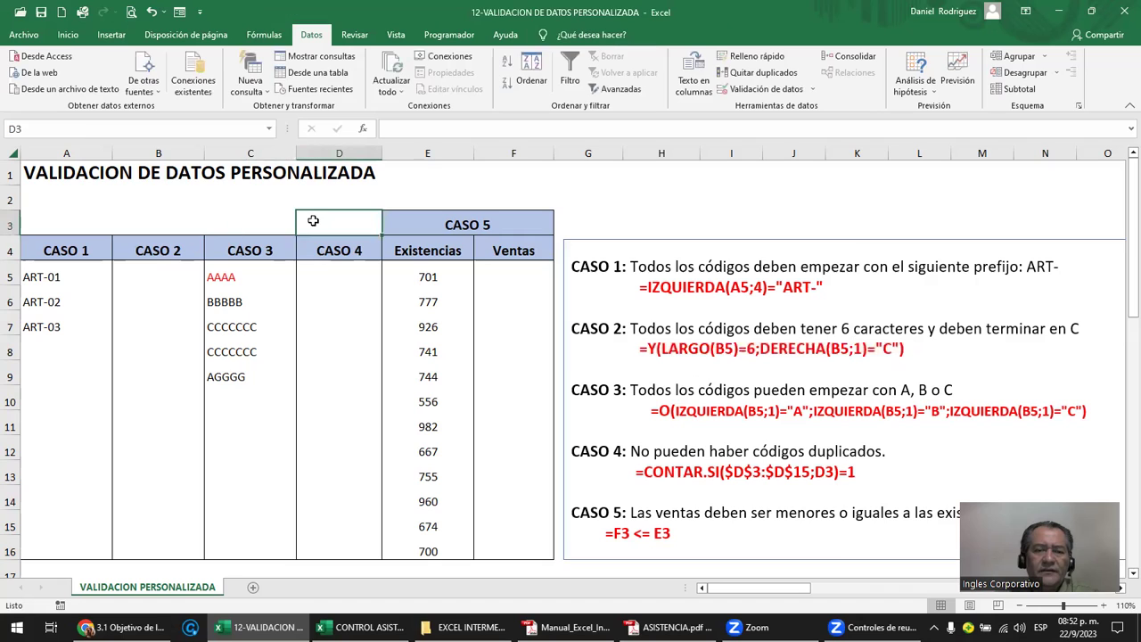
left_click_drag(163, 272, 191, 546)
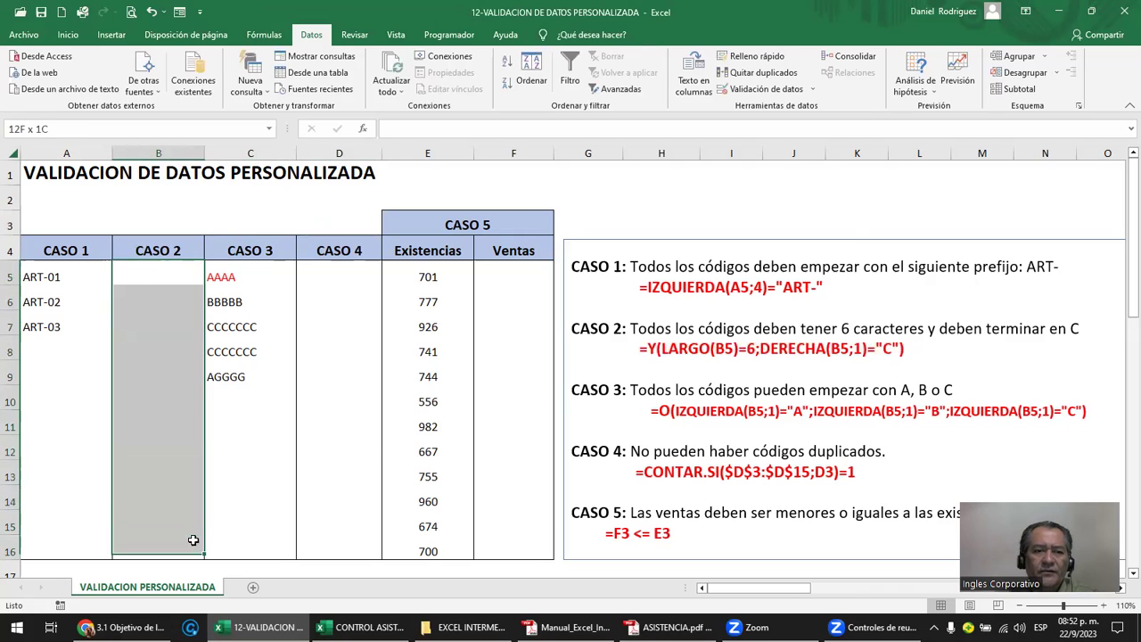
left_click(766, 89)
left_click(337, 300)
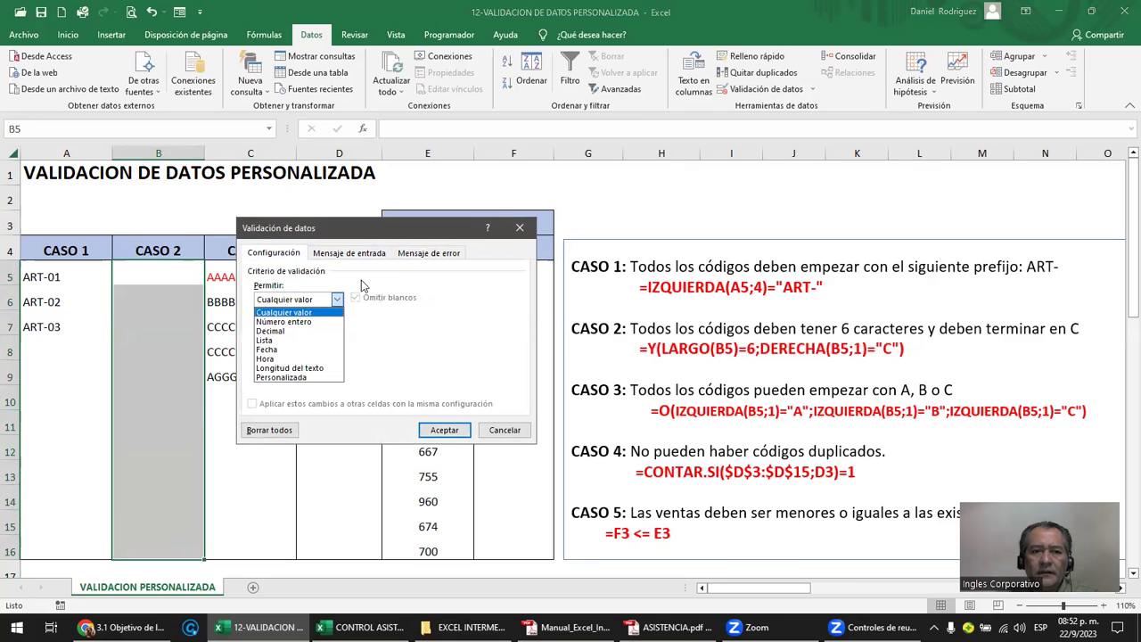
left_click(306, 378)
left_click(281, 357)
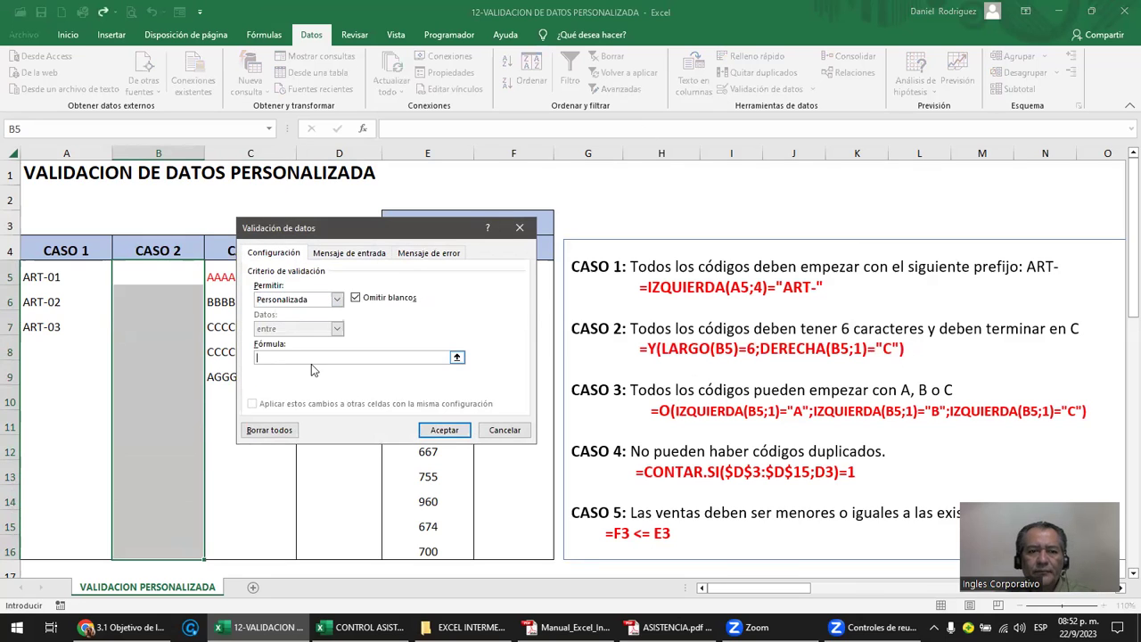
key("ctrl+v")
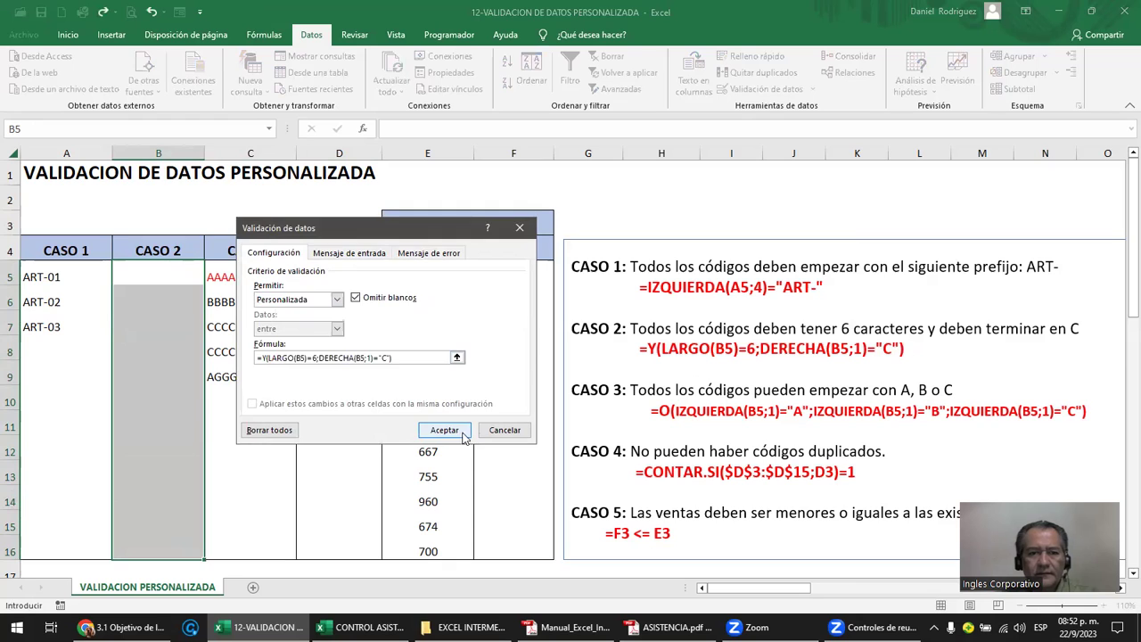
left_click(456, 434)
- Test the rule: 12345C is accepted in B5, 12345D is rejected in B6
left_click(158, 276)
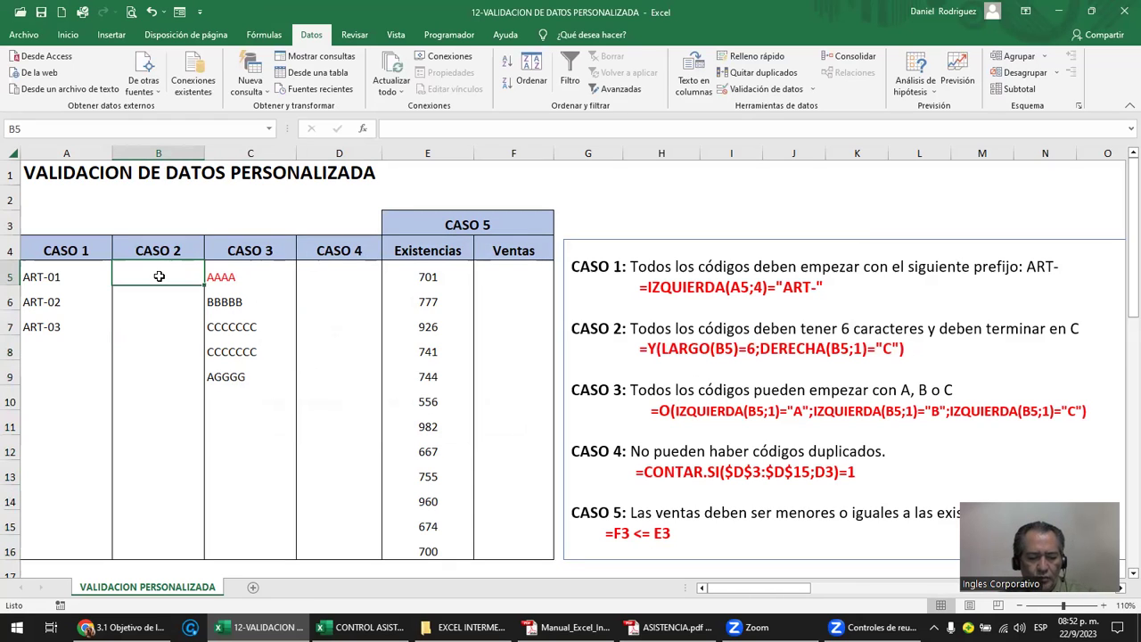
type("12345C")
key("Return")
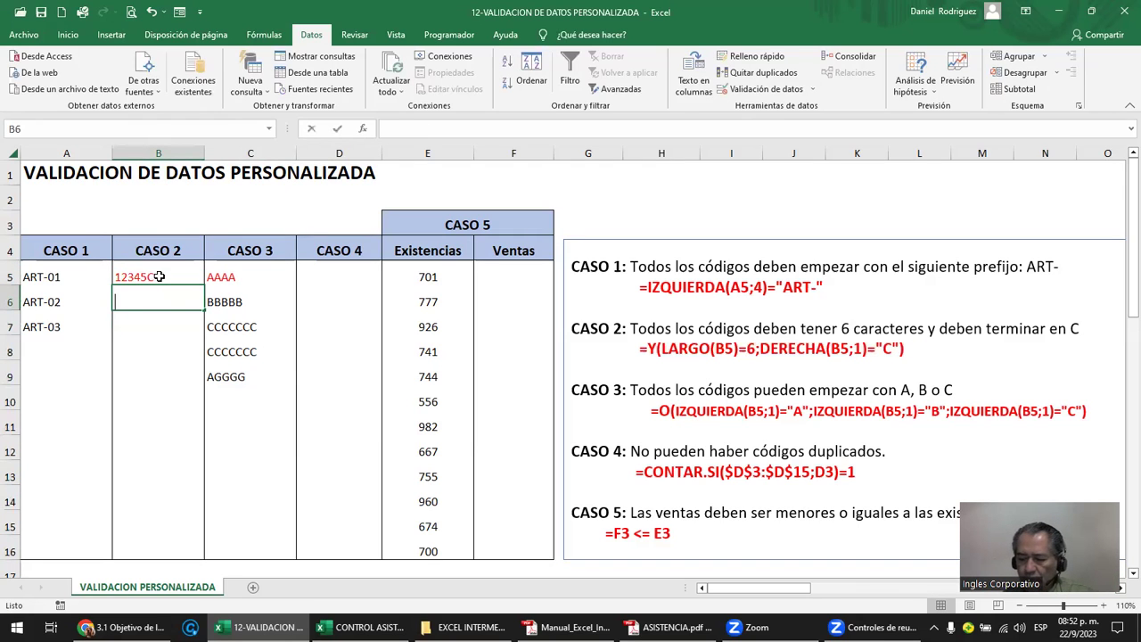
type("12345")
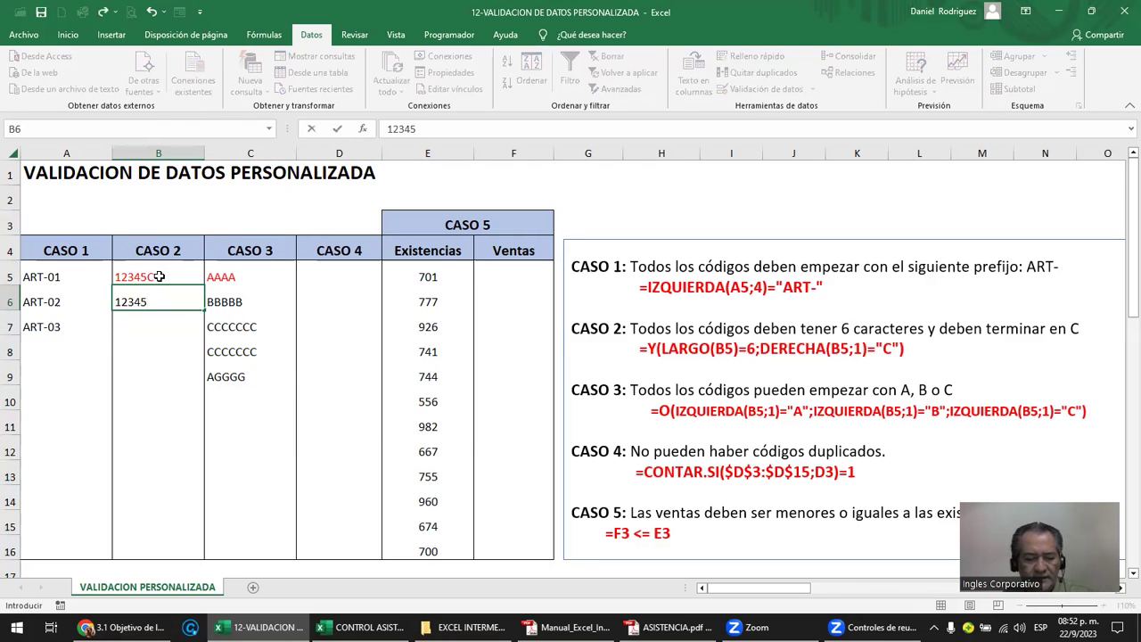
type("DDDD")
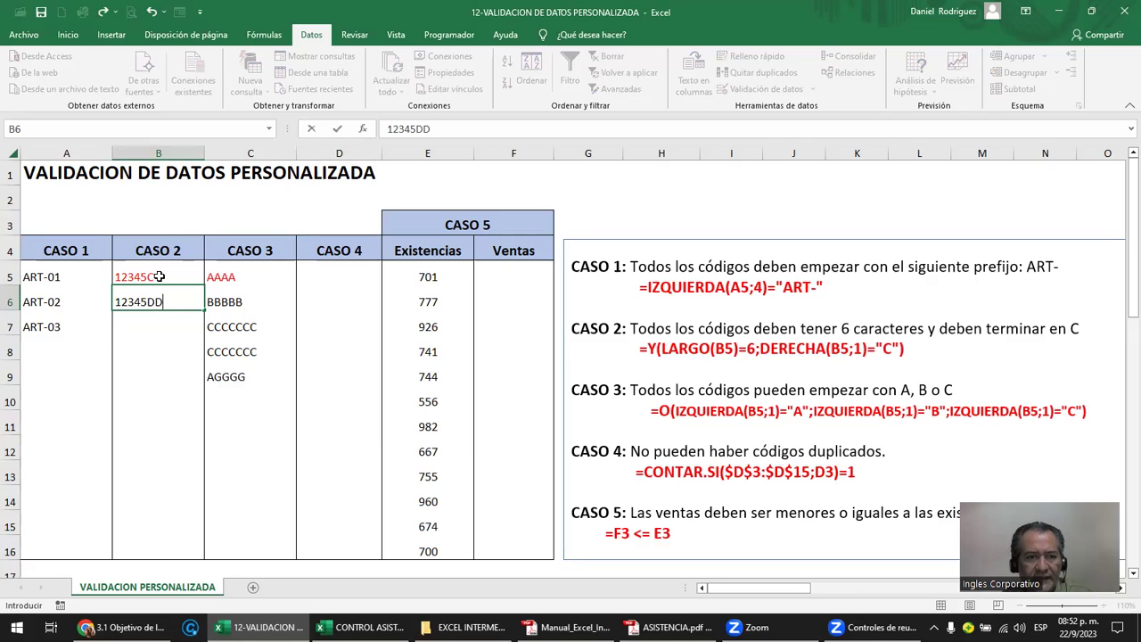
key("BackSpace")
key("BackSpace")
key("BackSpace")
key("Return")
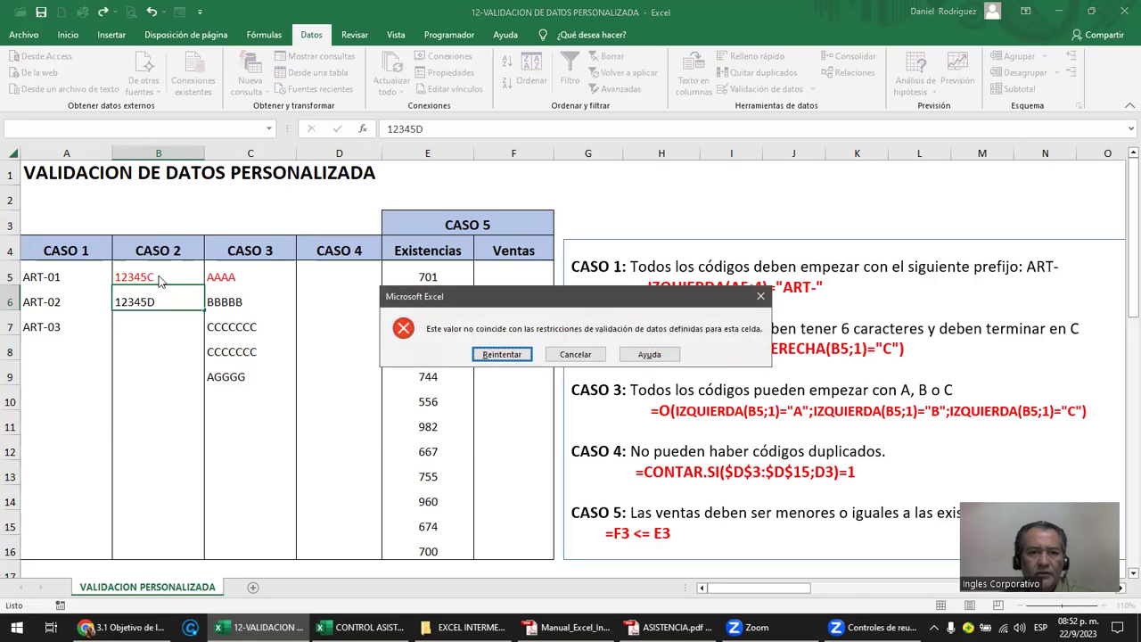
key("Return")
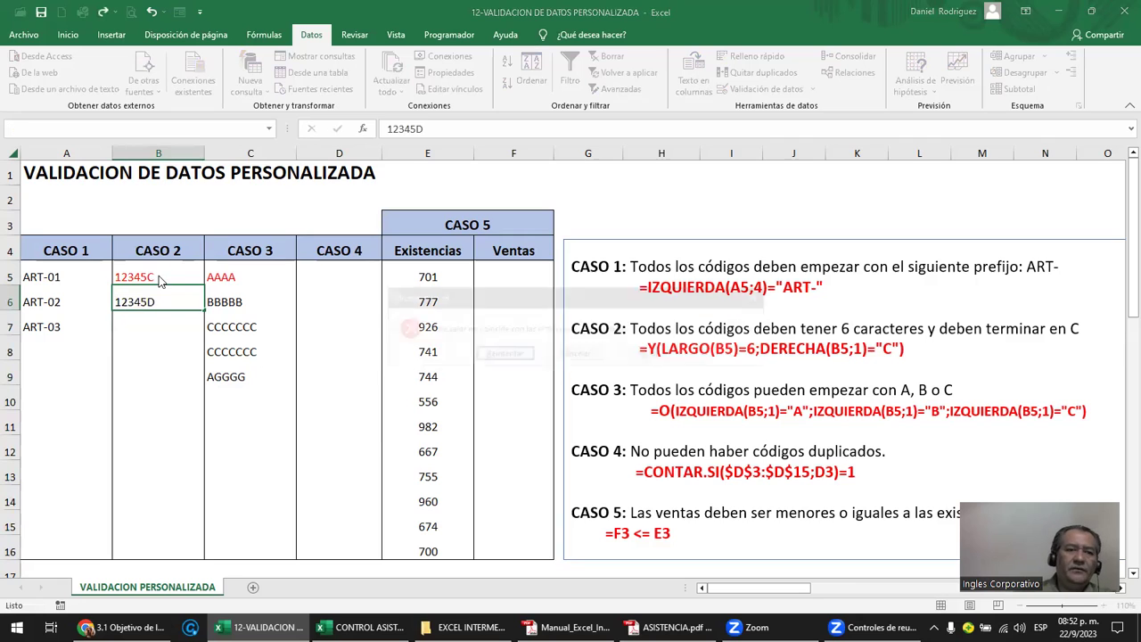
key("Return")
key("Return")
key("Return")
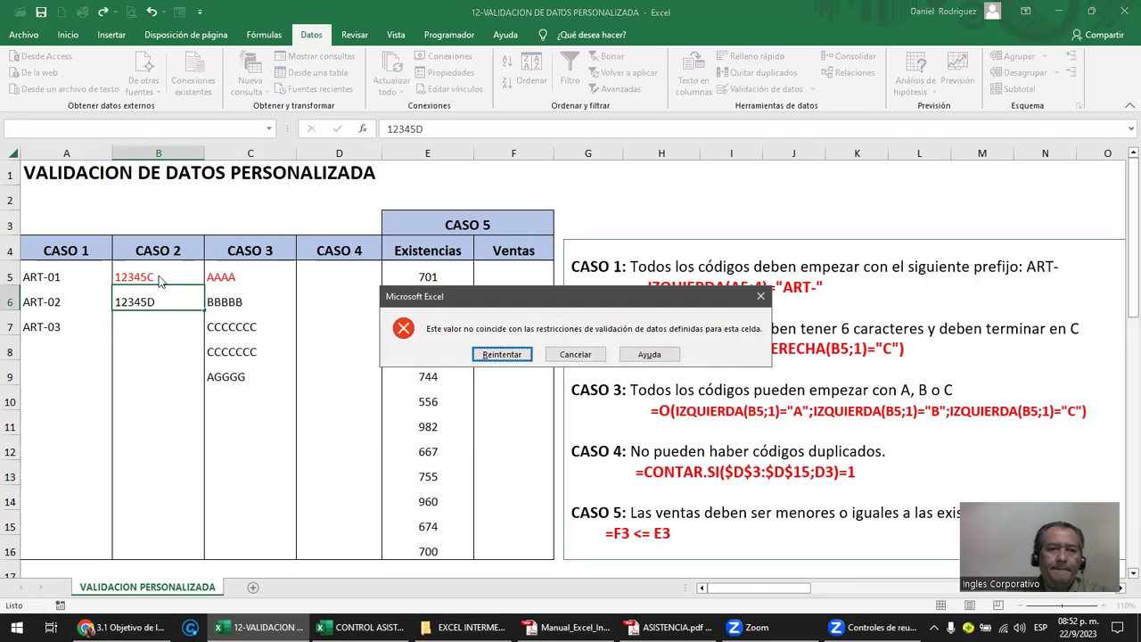
key("Return")
key("Escape")
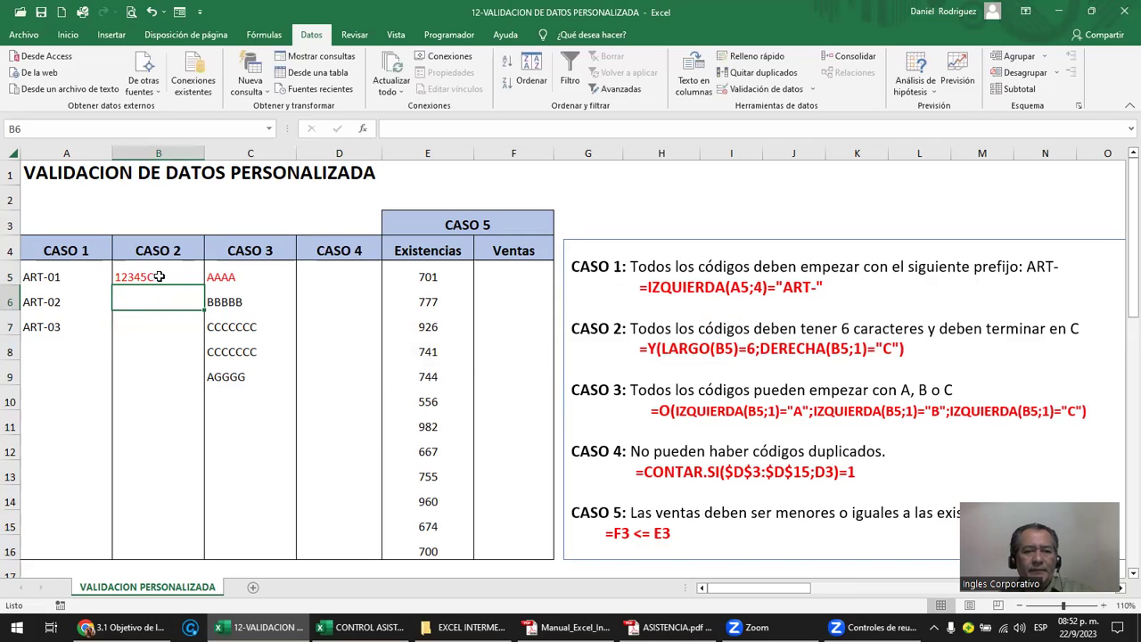
- Enter 55555C in B6 and inspect B5 without changing it
type("55555")
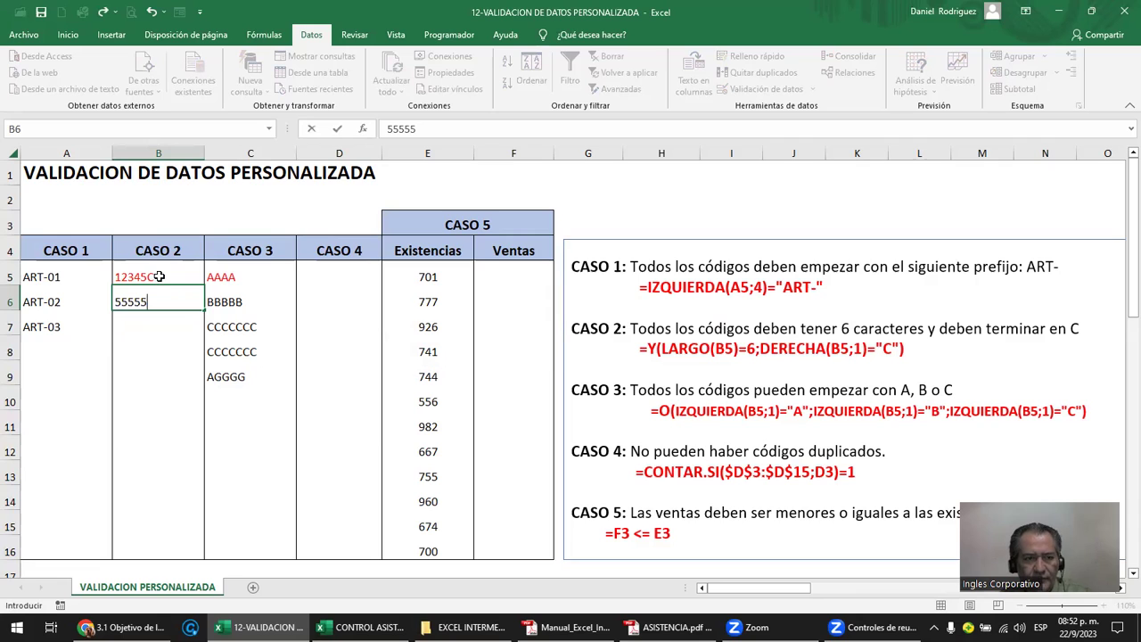
type("C")
key("Return")
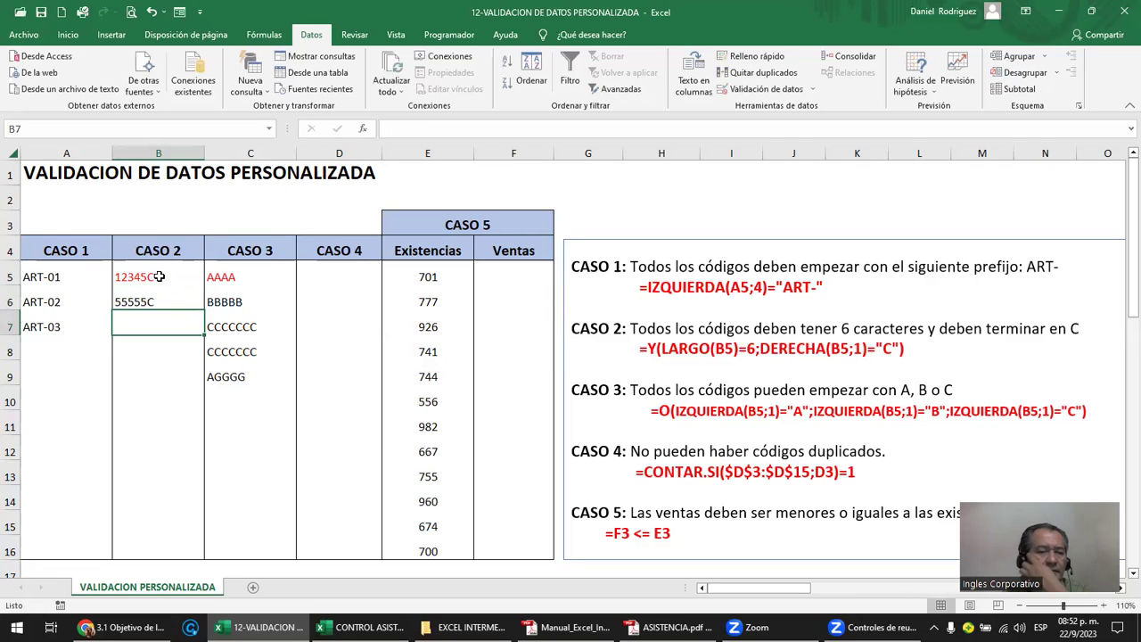
double_click(158, 277)
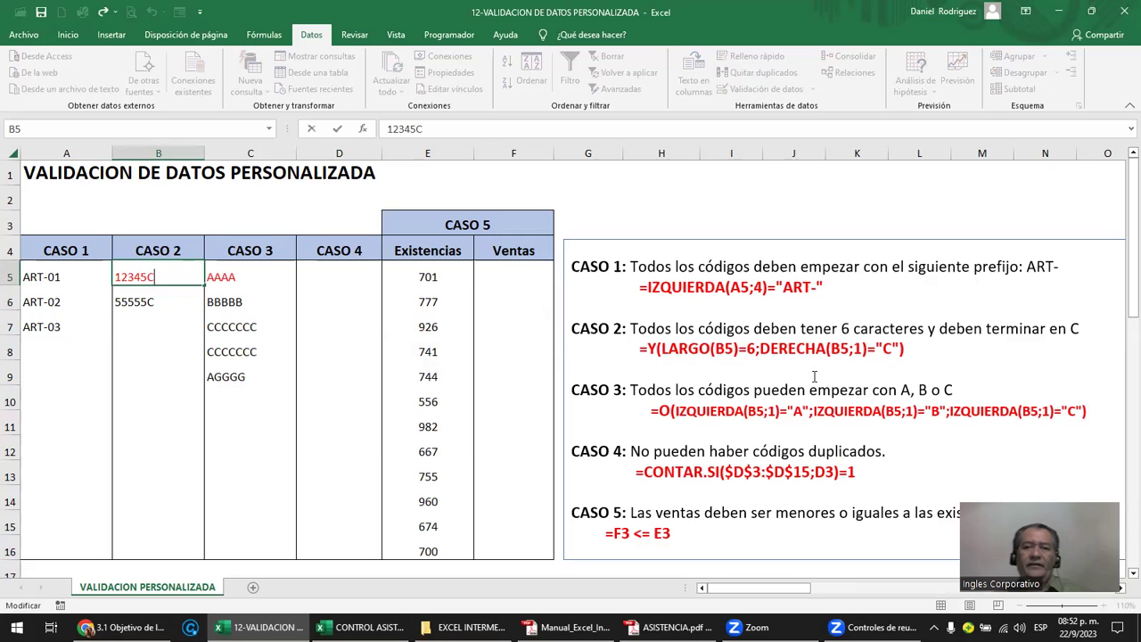
key("Escape")
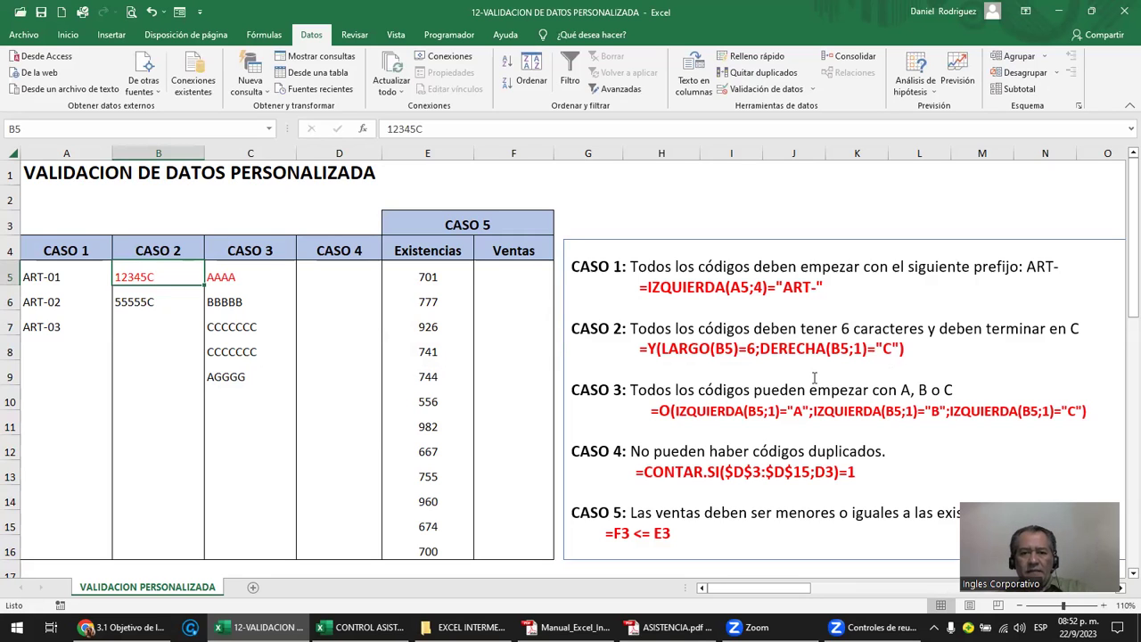
left_click(580, 451)
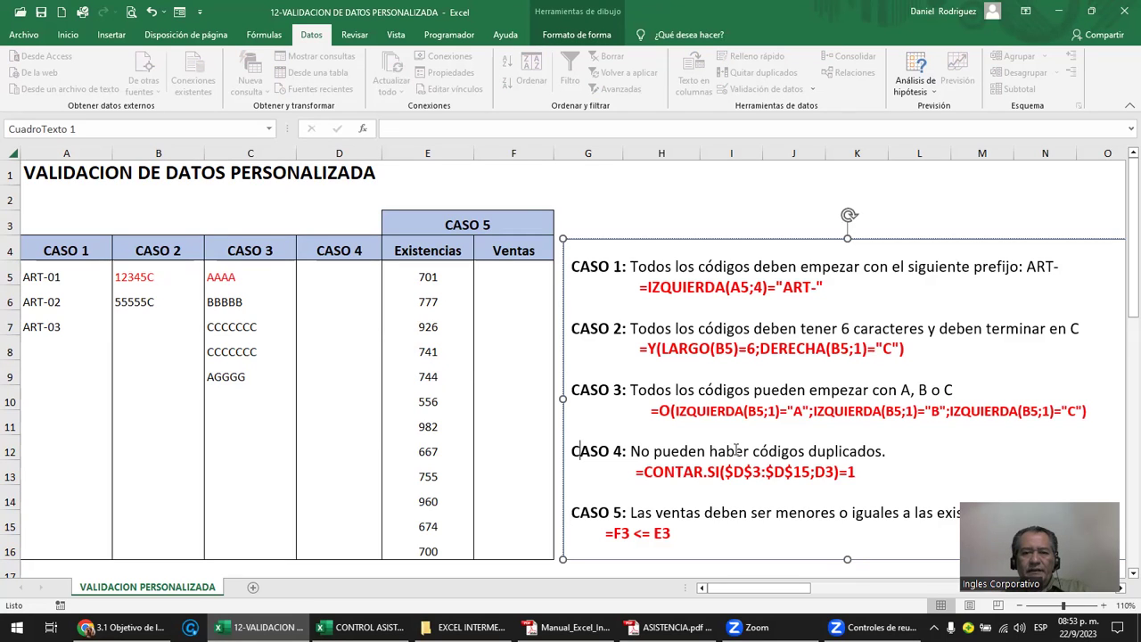
left_click_drag(350, 276, 369, 553)
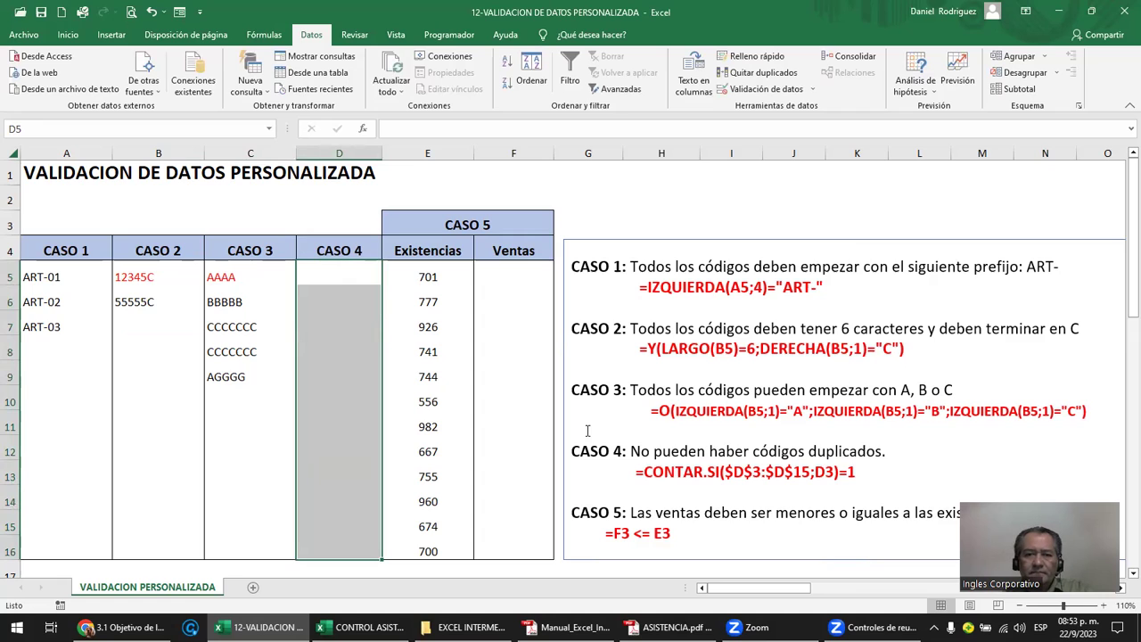
left_click(636, 474)
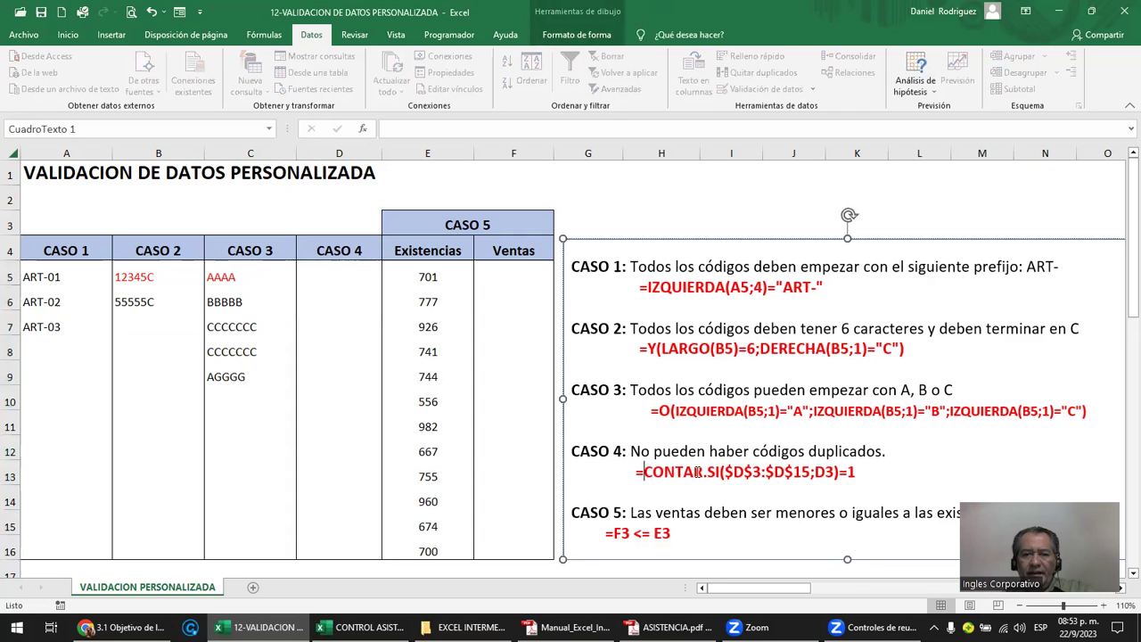
left_click(655, 473)
left_click_drag(342, 265, 342, 482)
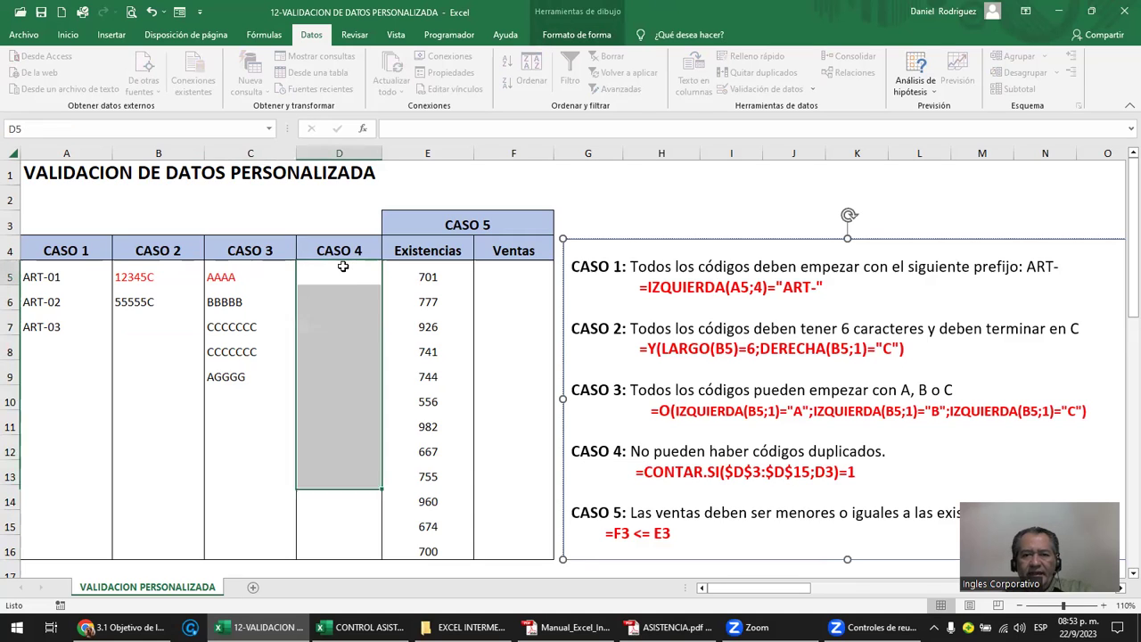
left_click_drag(339, 271, 365, 545)
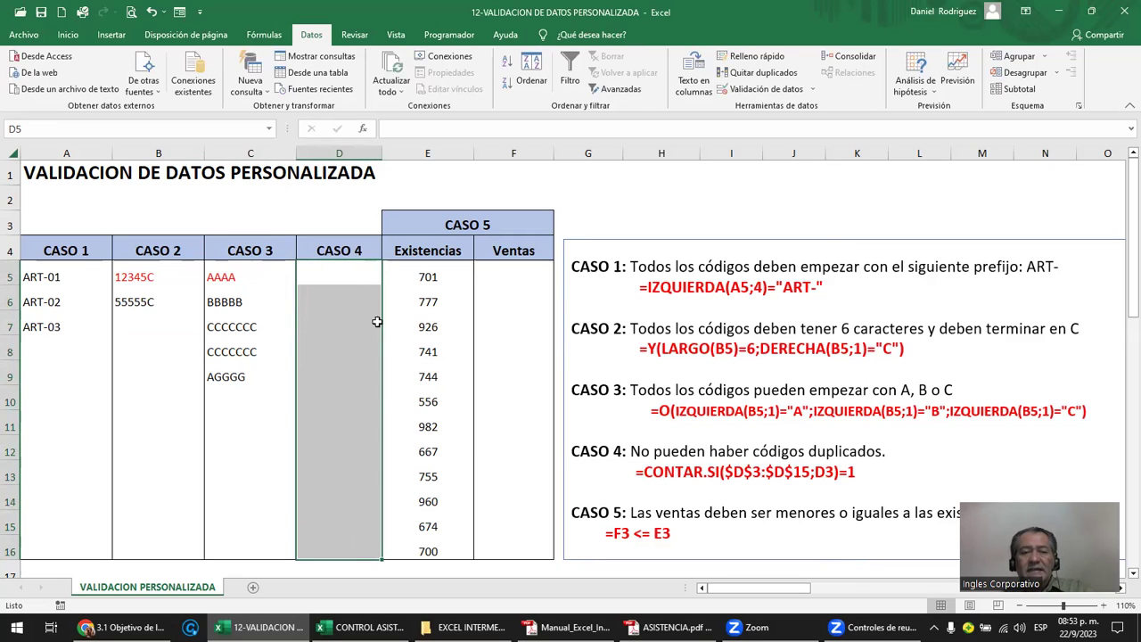
left_click(342, 277)
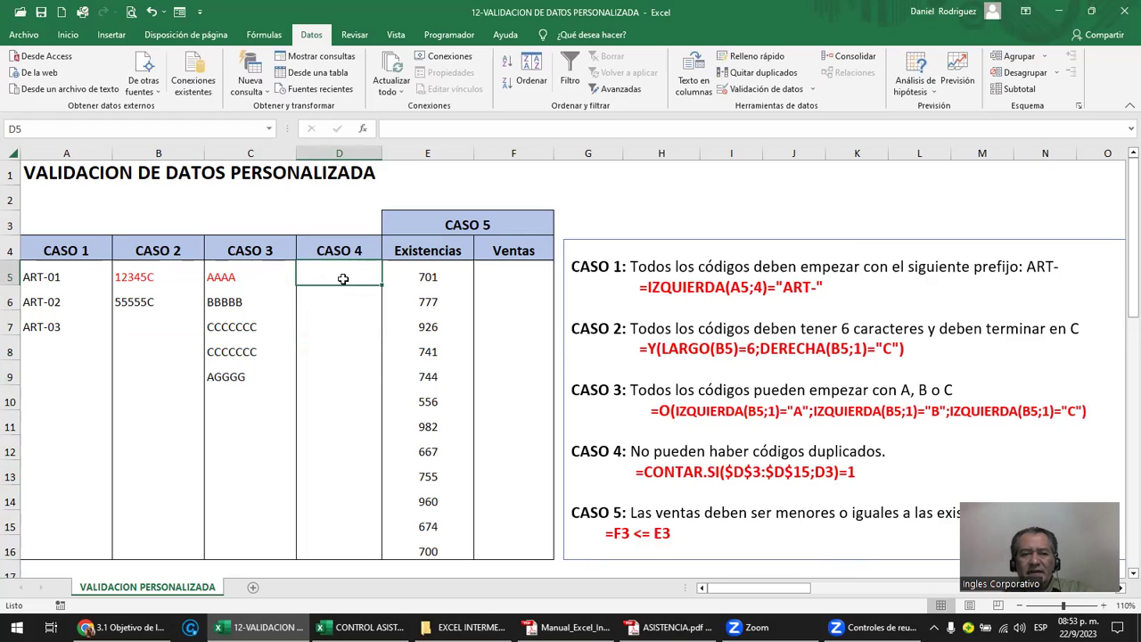
left_click_drag(342, 296, 357, 546)
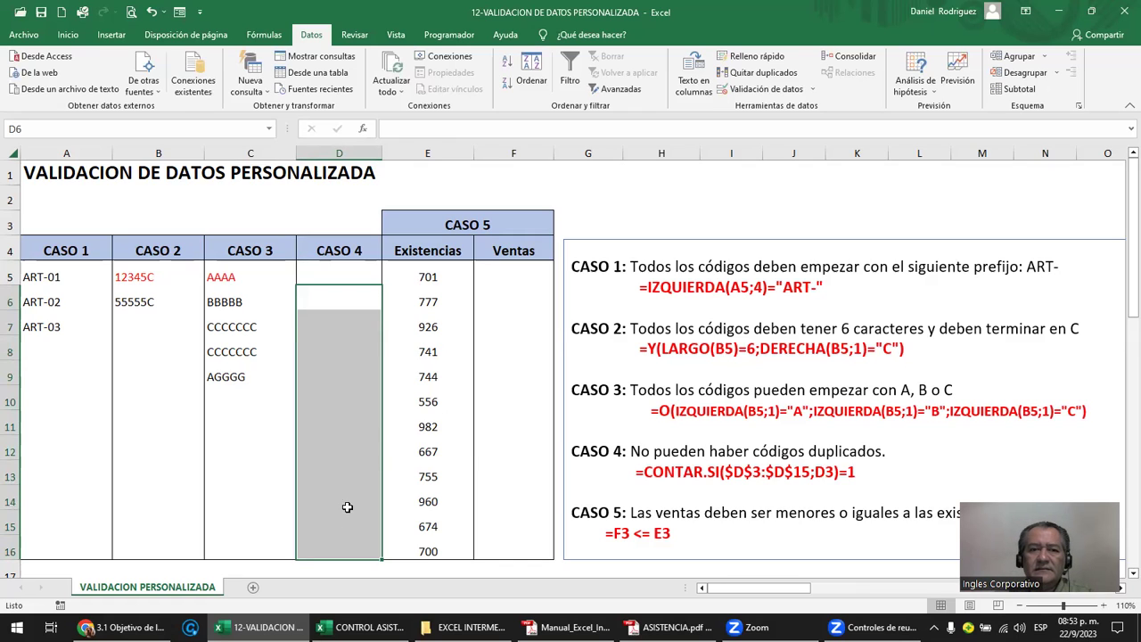
left_click_drag(347, 270, 338, 426)
- Enter a trial A in D5 and a duplicate A in D6 of the CASO 4 column
left_click(348, 267)
type("A")
key("Return")
left_click_drag(360, 268, 354, 536)
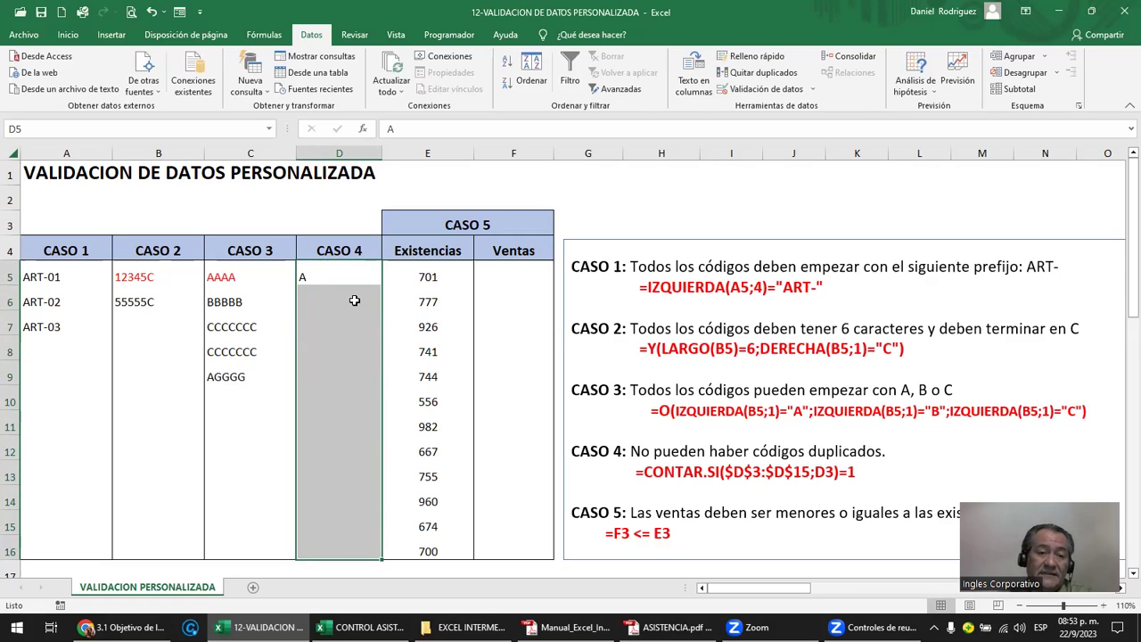
left_click(314, 301)
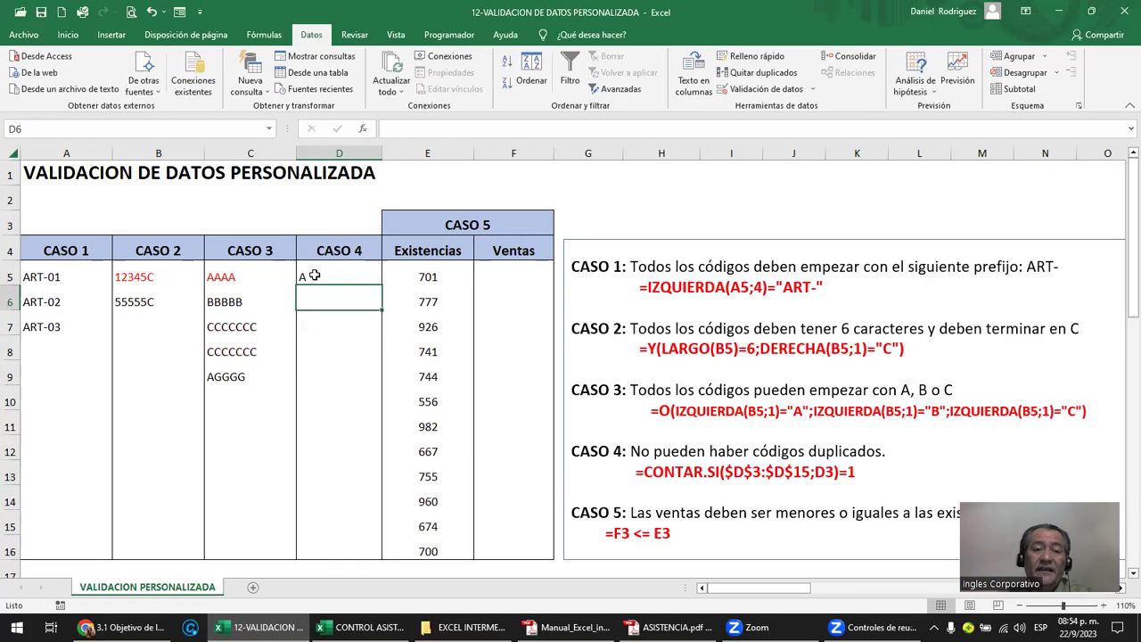
left_click(313, 287)
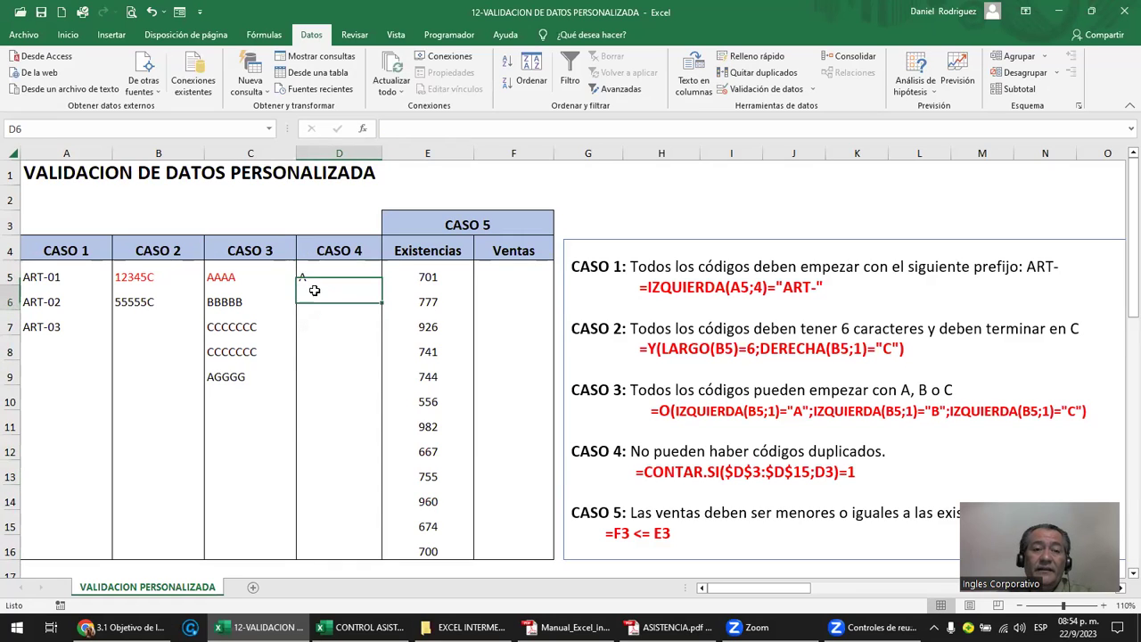
left_click_drag(314, 290, 338, 548)
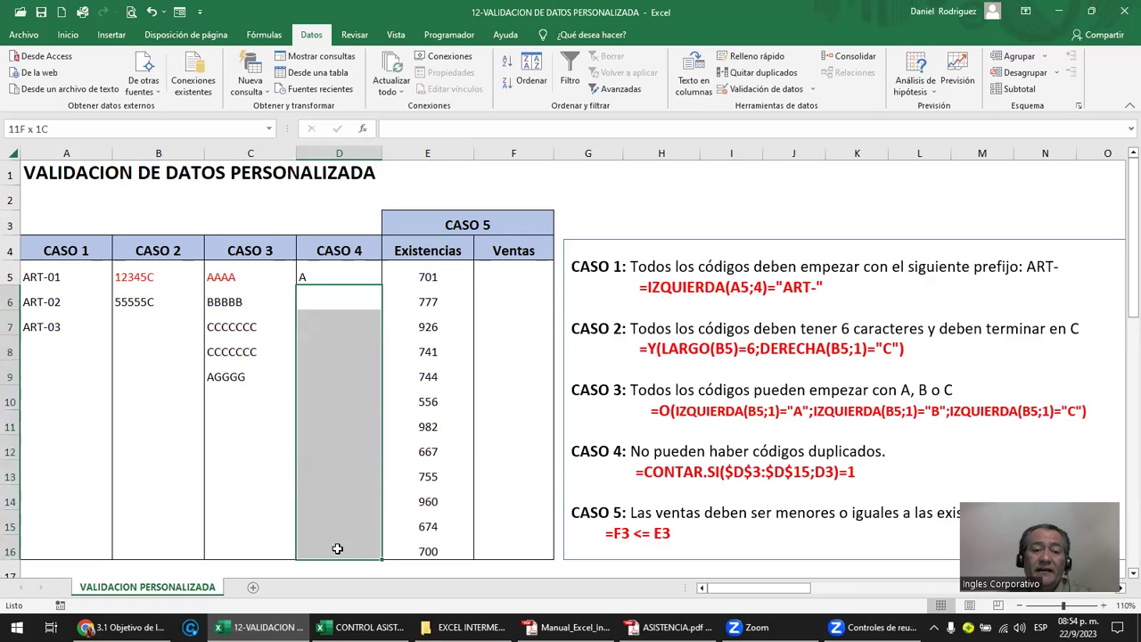
left_click(316, 304)
type("A")
key("Return")
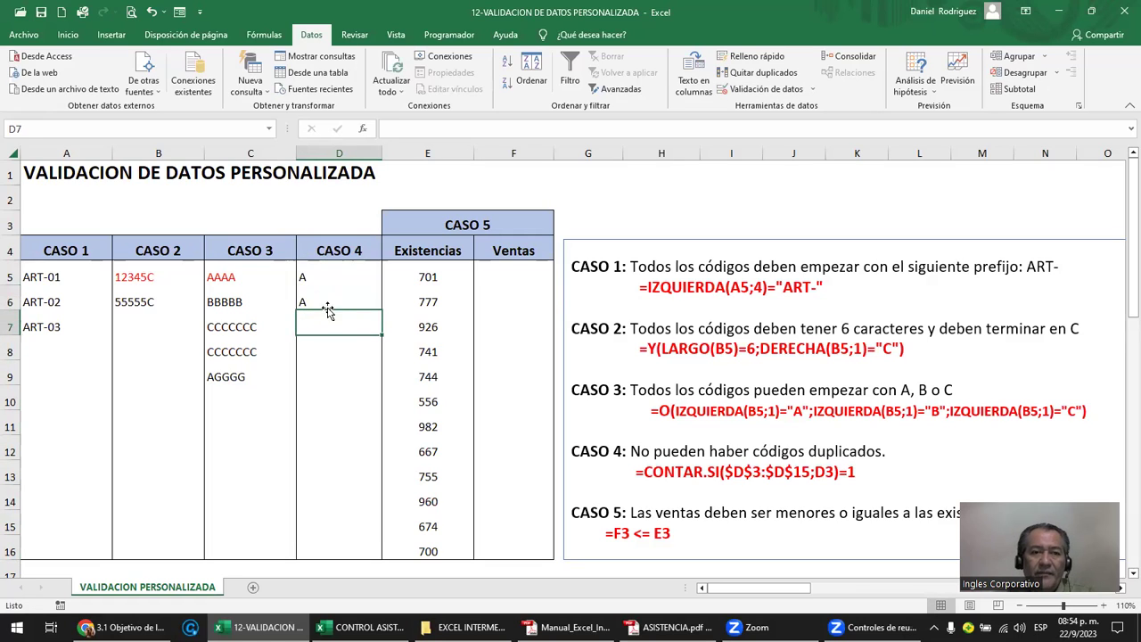
- Clear D5:D16 and copy the CASO 4 formula =CONTAR.SI($D$3:$D$15;D3)=1 from the notes
left_click_drag(313, 278, 335, 545)
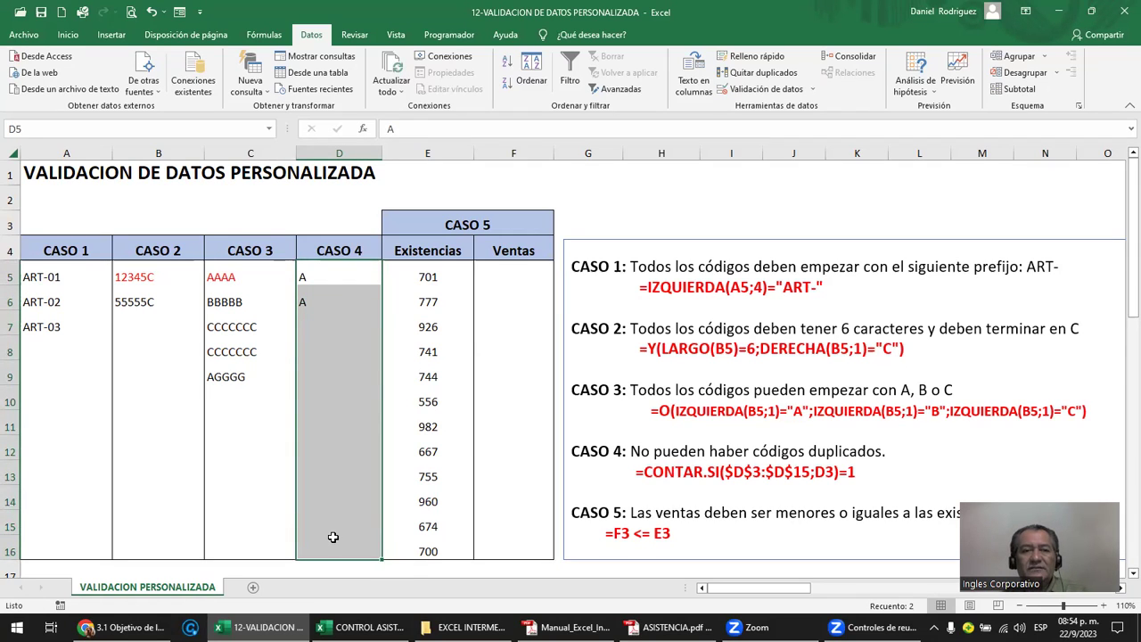
key("BackSpace")
key("Down")
key("Delete")
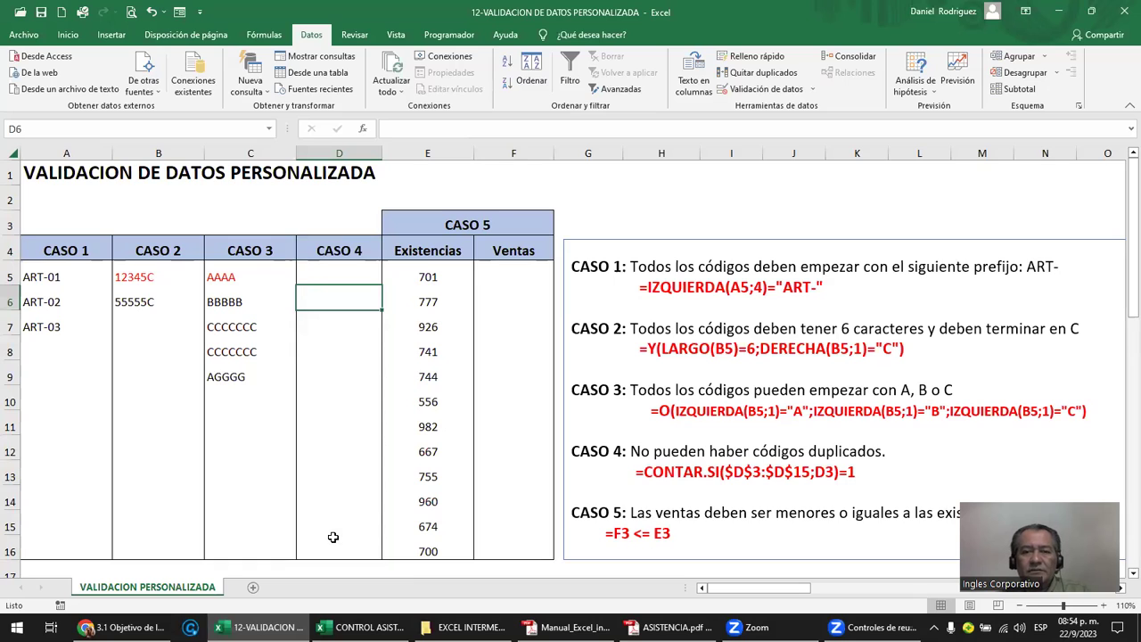
left_click_drag(638, 472, 855, 471)
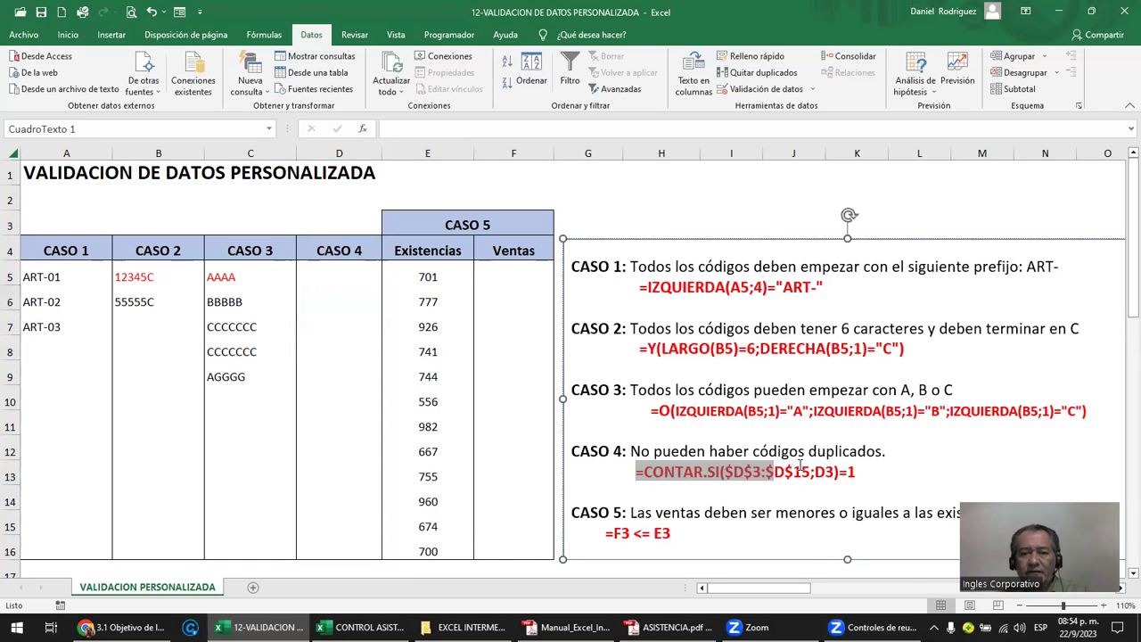
key("ctrl+c")
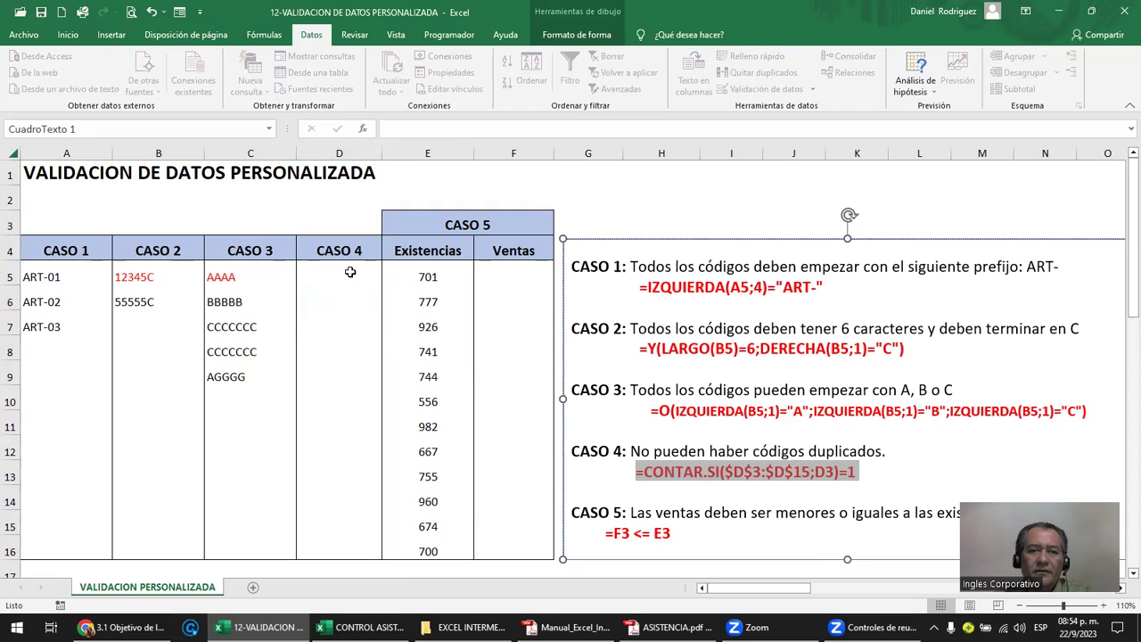
- Give D5:D16 a Personalizada validation rule using the pasted =CONTAR.SI($D$3:$D$15;D3)=1 formula
left_click_drag(350, 272, 361, 545)
left_click(755, 89)
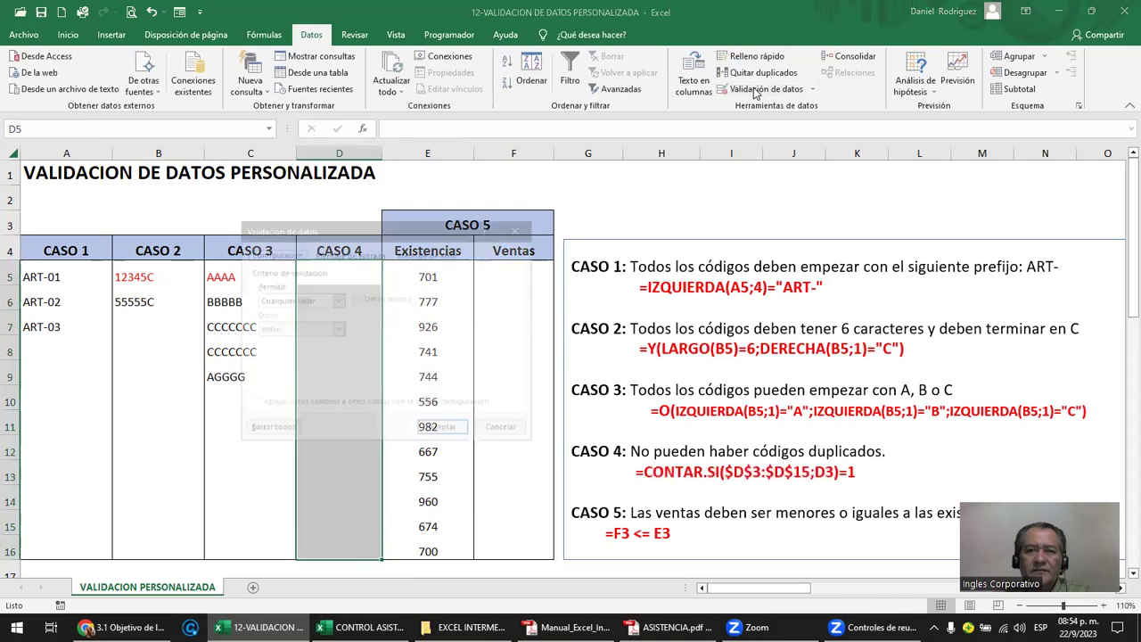
left_click(337, 299)
left_click(307, 381)
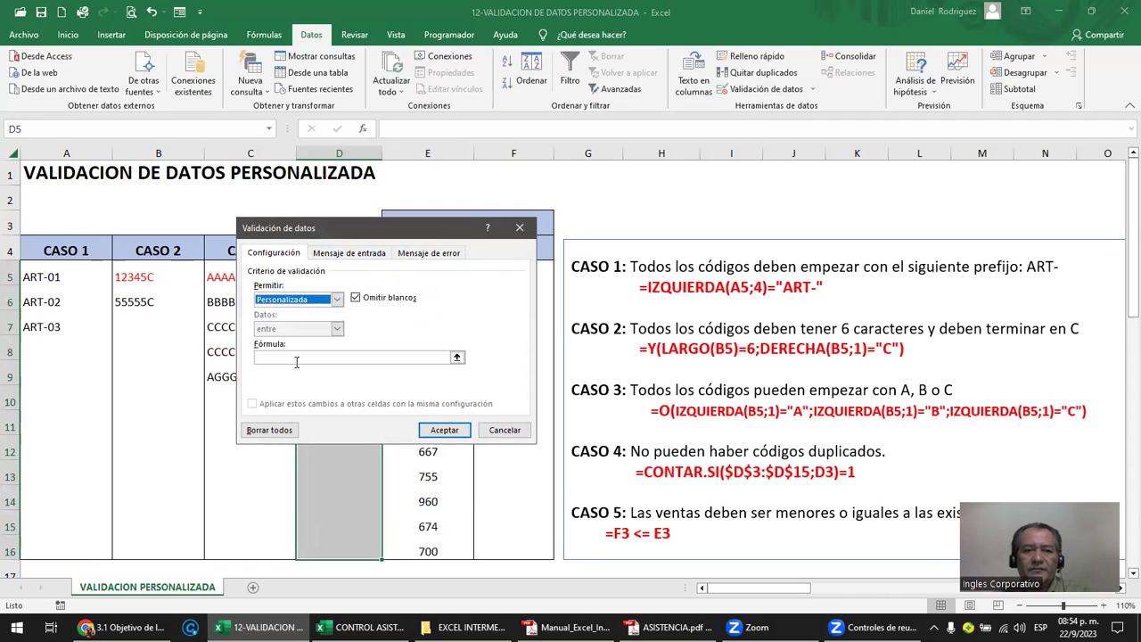
left_click(299, 358)
key("ctrl+v")
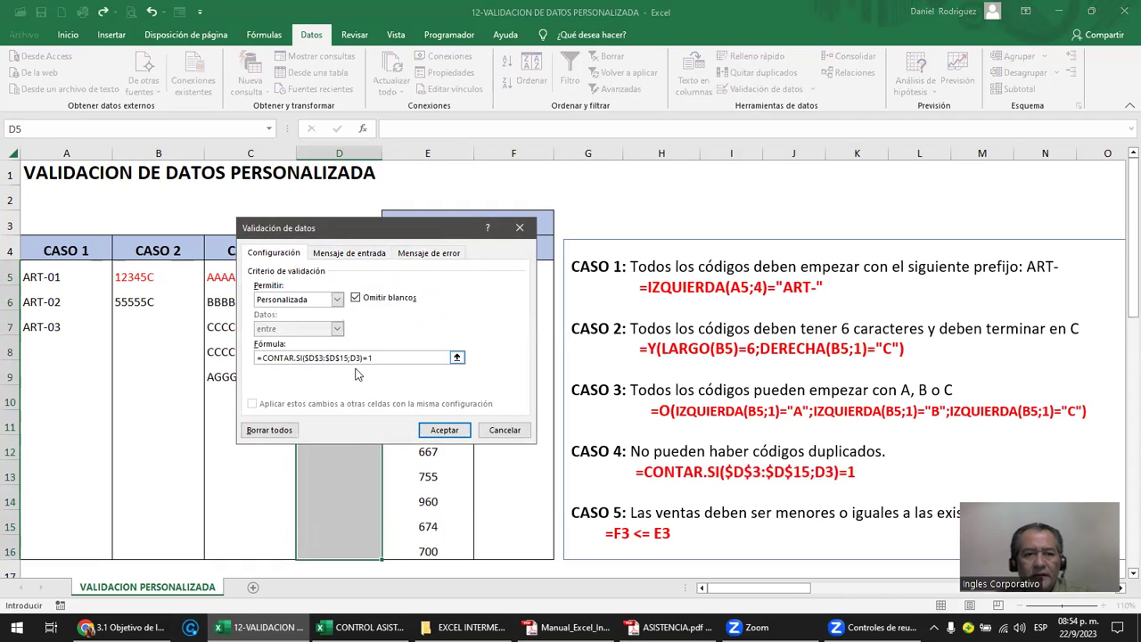
left_click(446, 431)
- Enter A in D5 and B in D6, then cancel a rejected repeated A in D7
left_click(340, 276)
type("A")
key("Return")
type("B")
key("Return")
type("A")
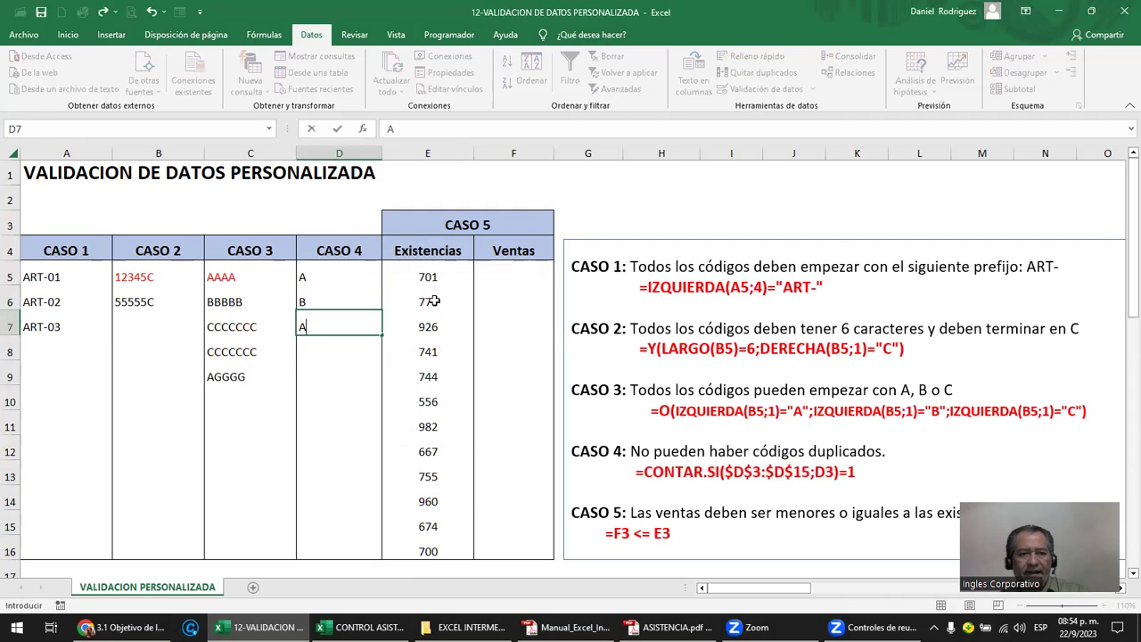
key("Return")
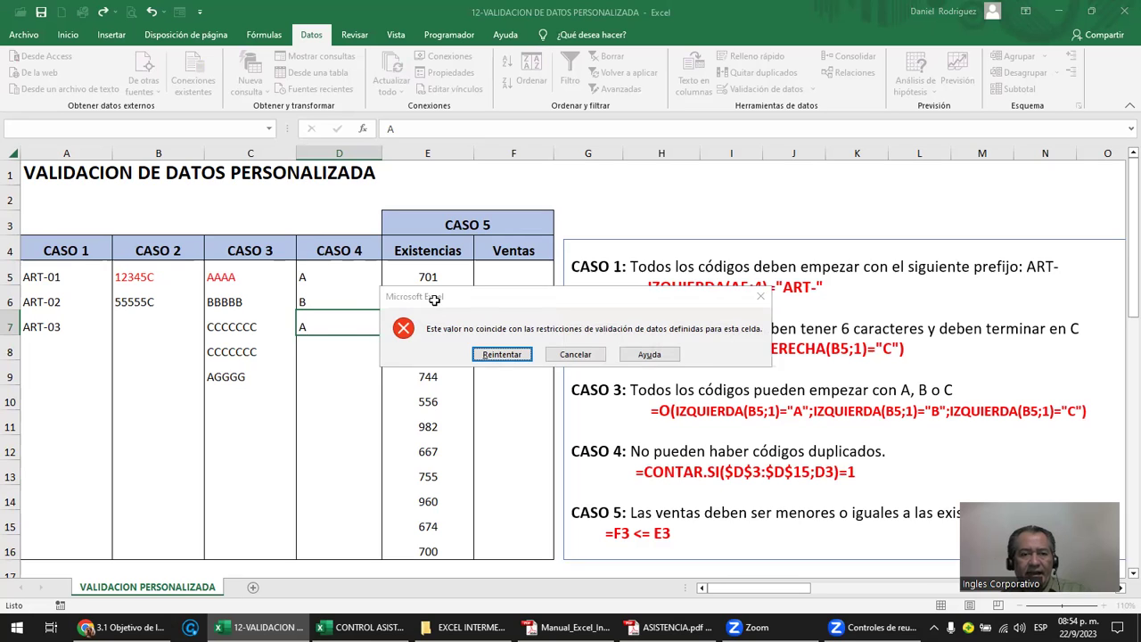
key("Escape")
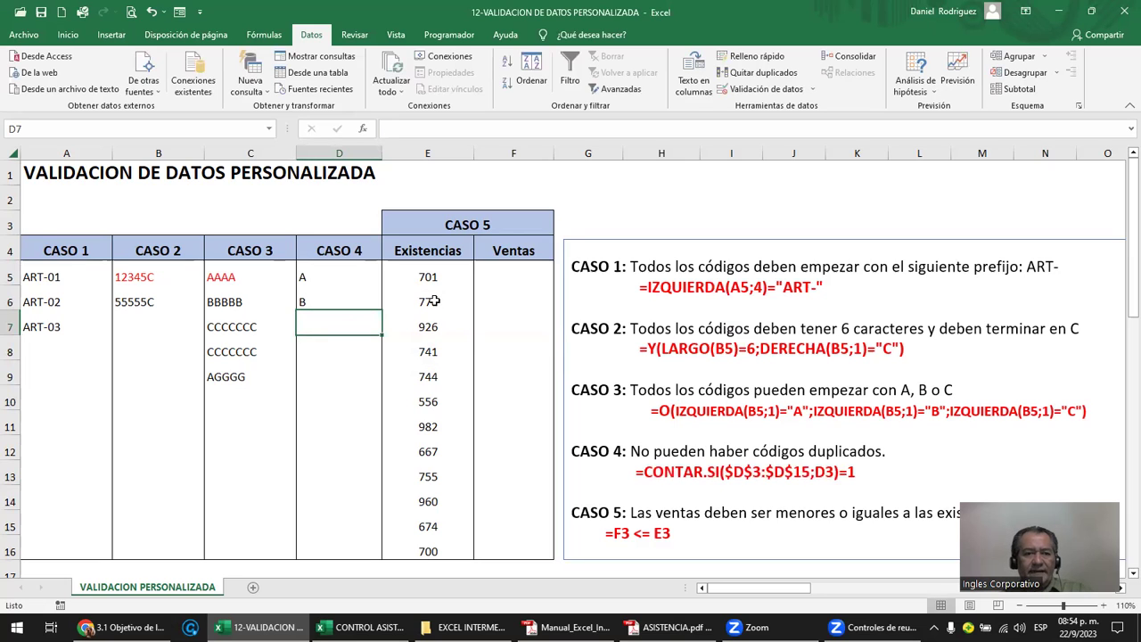
- Retry a repeated A in D7 and discard it after the rejection
left_click(312, 278)
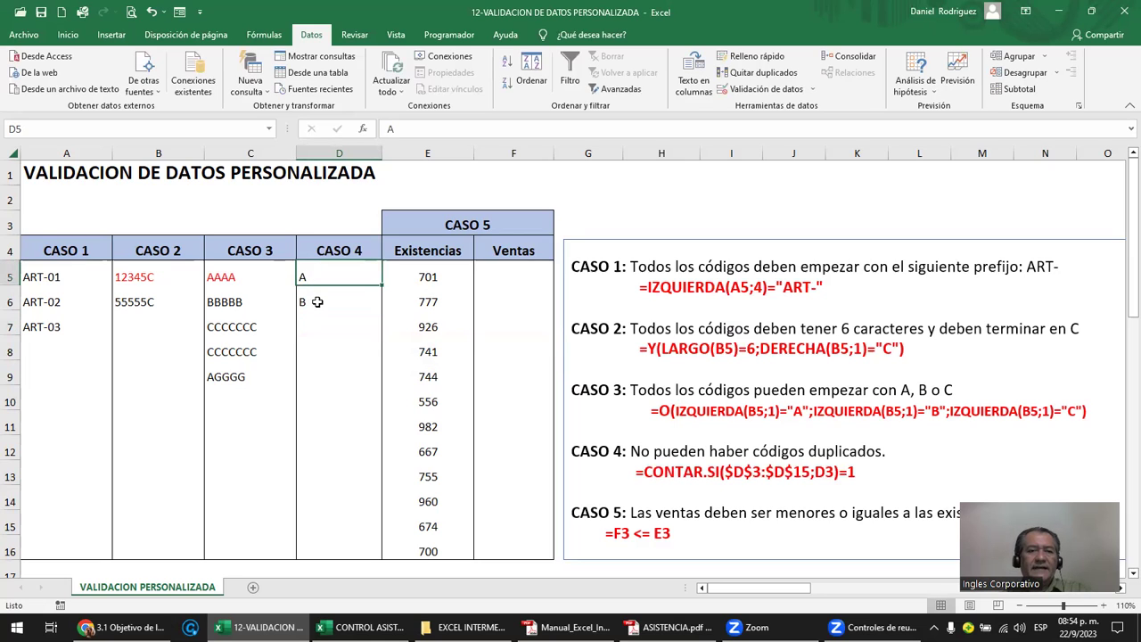
left_click(317, 302)
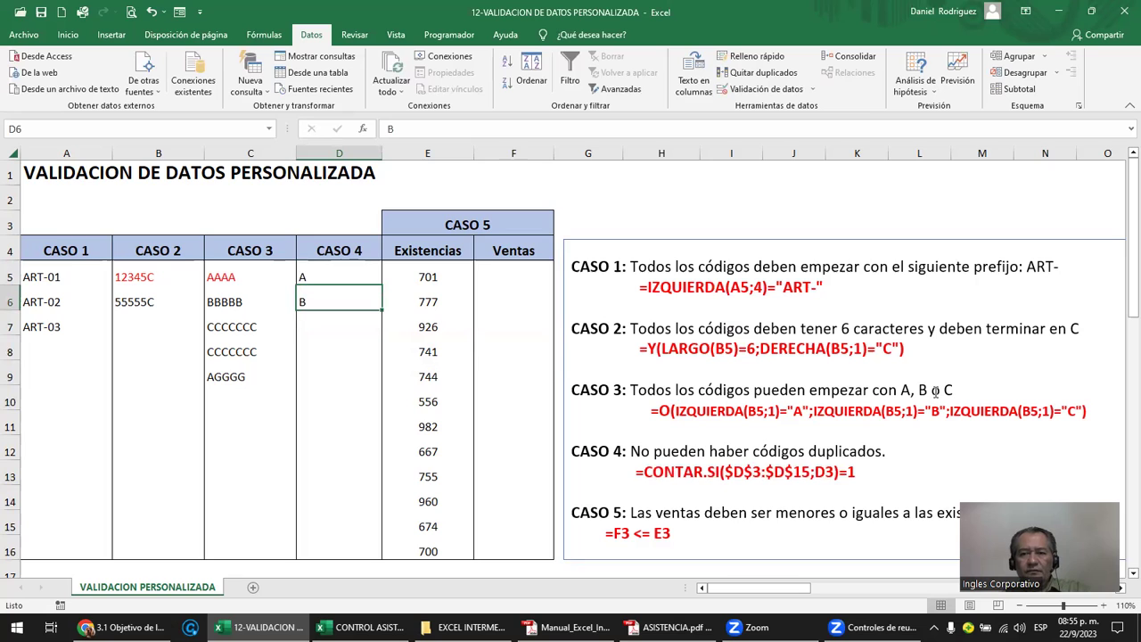
left_click(335, 335)
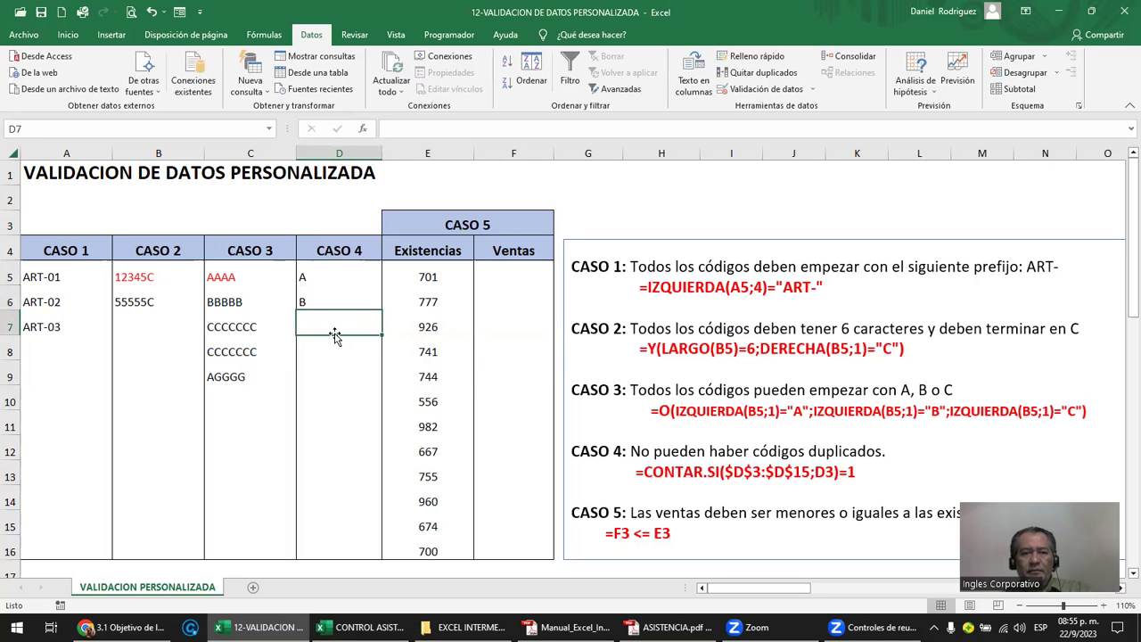
type("A")
key("Return")
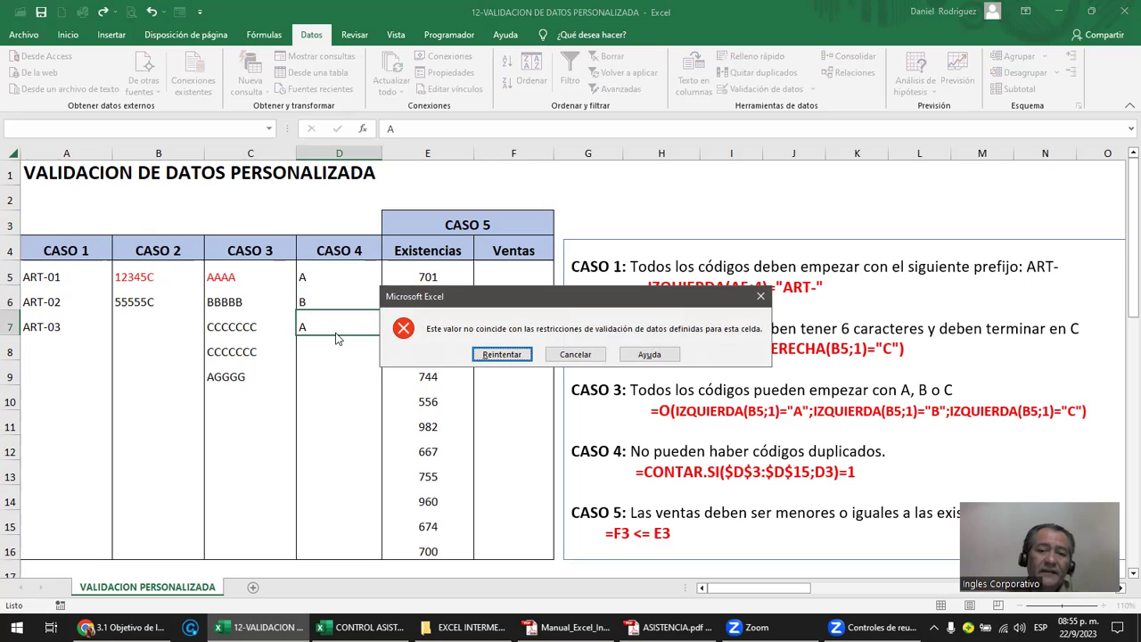
key("Escape")
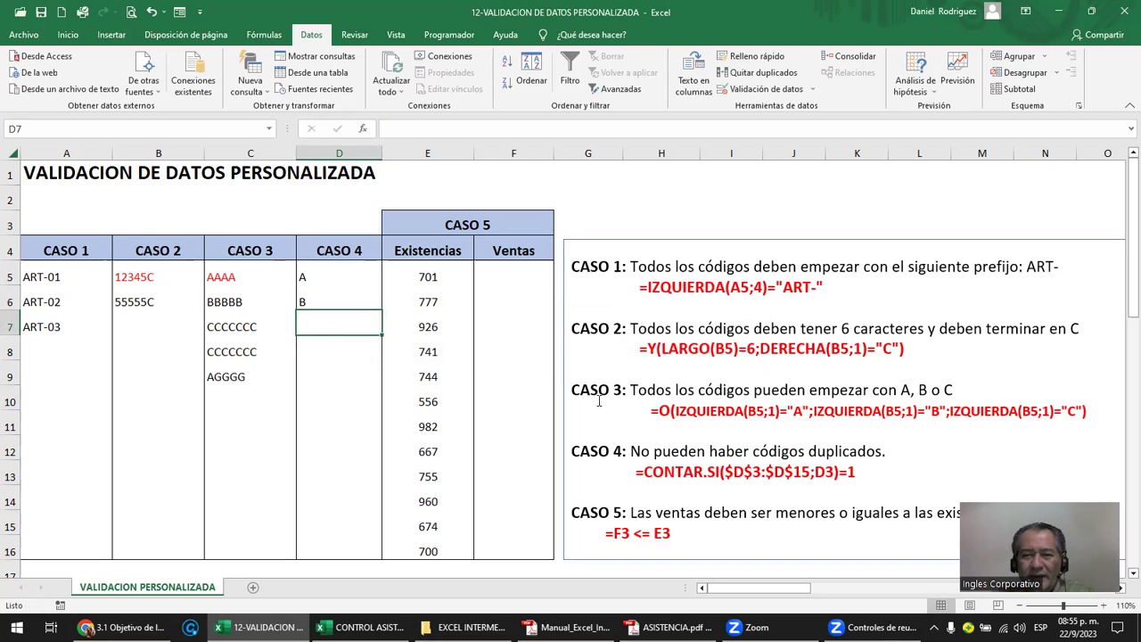
- Reopen the CASO 4 validation rule on D5:D15 and accept it as is
left_click(638, 472)
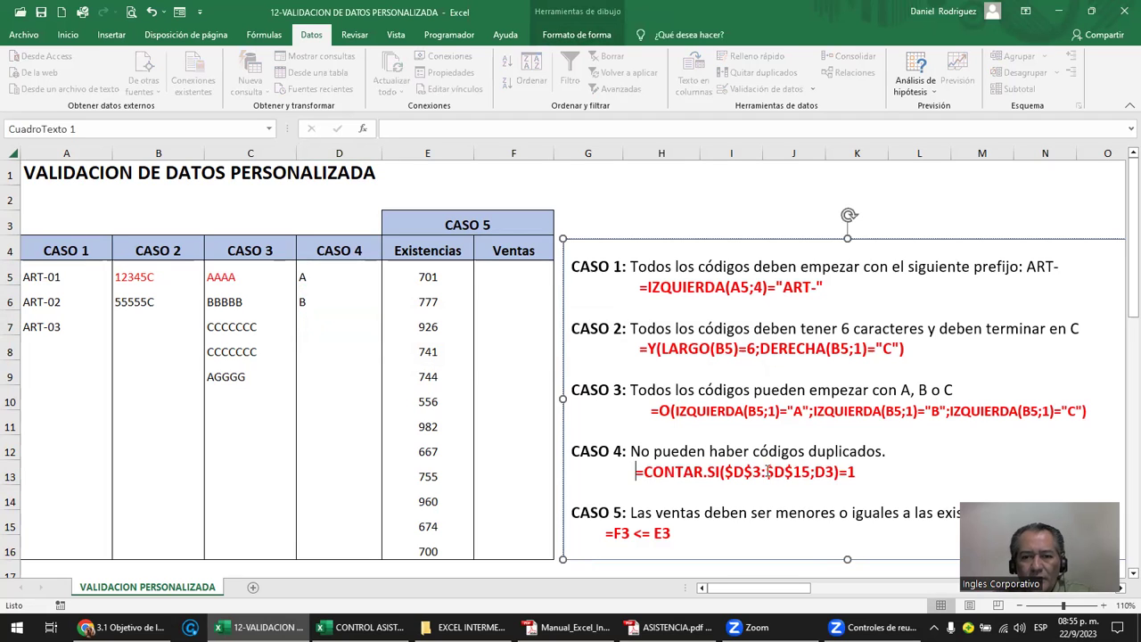
left_click(850, 472)
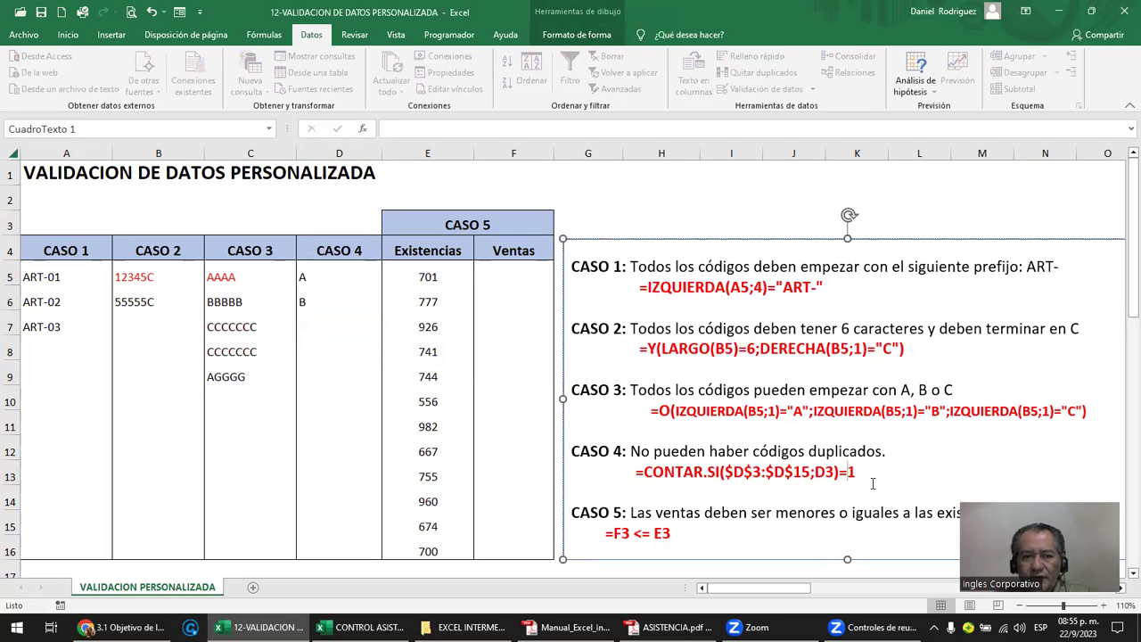
left_click_drag(312, 276, 364, 540)
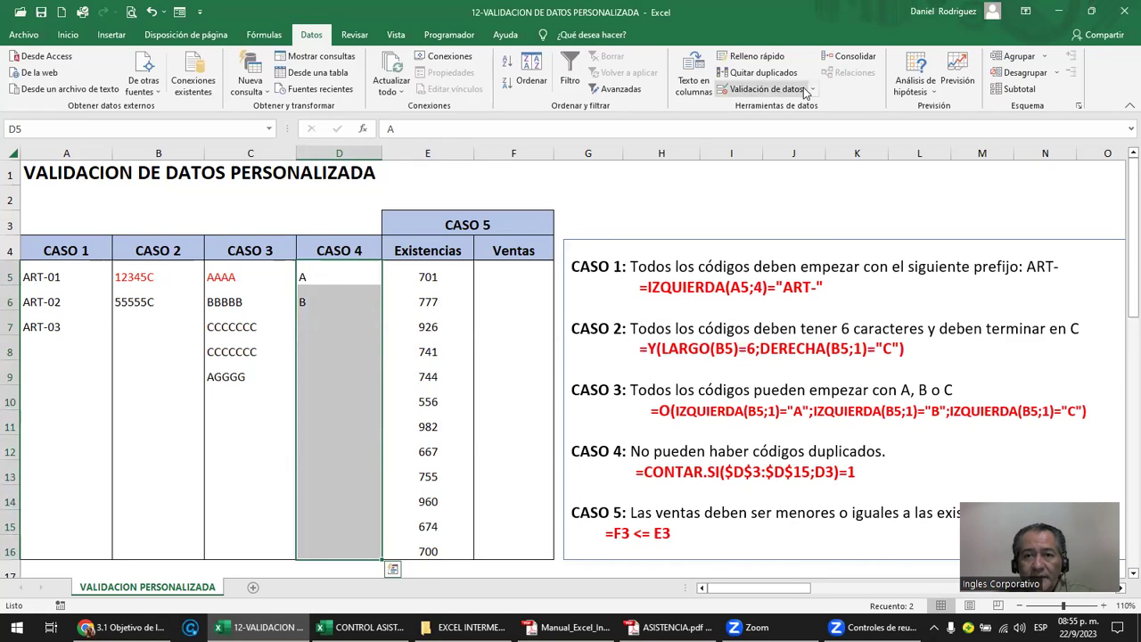
left_click(802, 90)
left_click(385, 357)
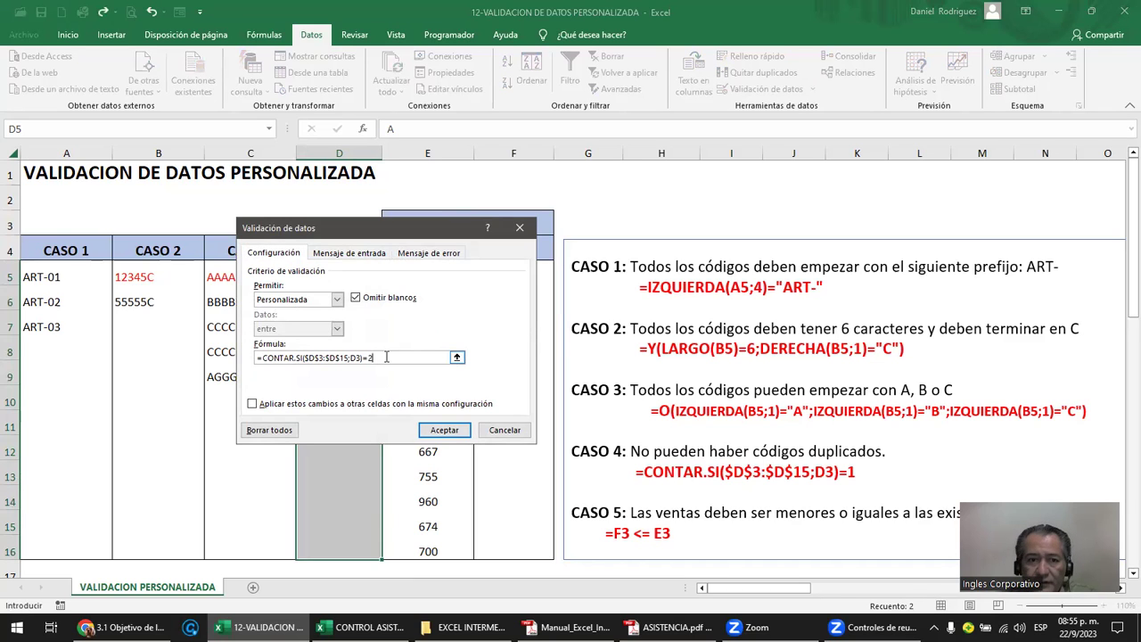
left_click(438, 429)
- Test the rule with A in D7, cancelling a rejected duplicate A in D8
left_click(331, 326)
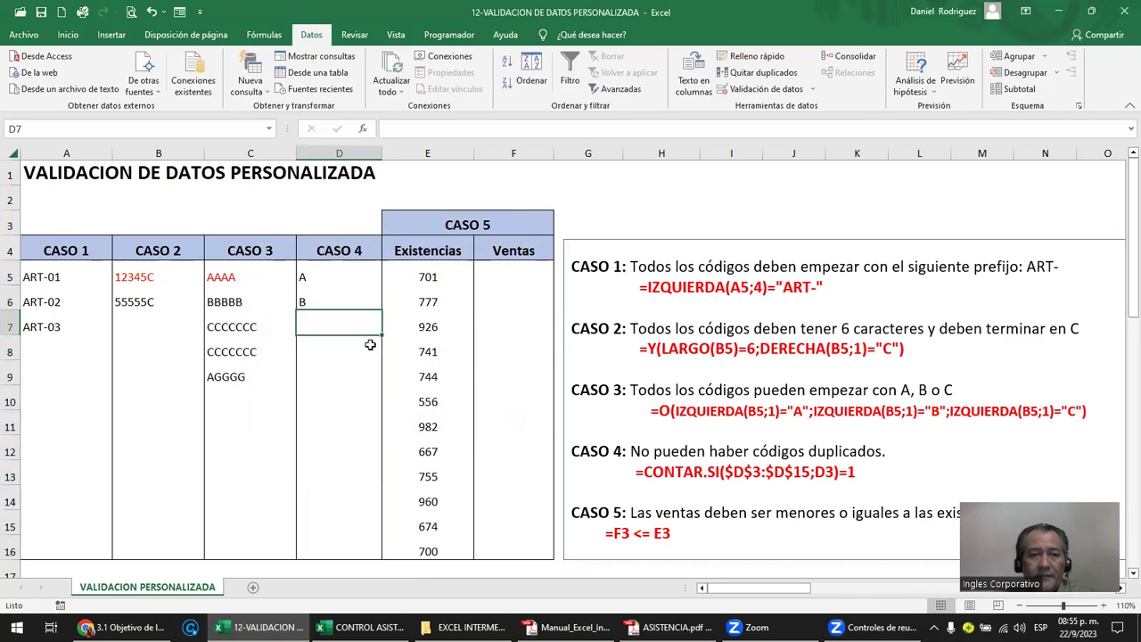
type("a")
key("Return")
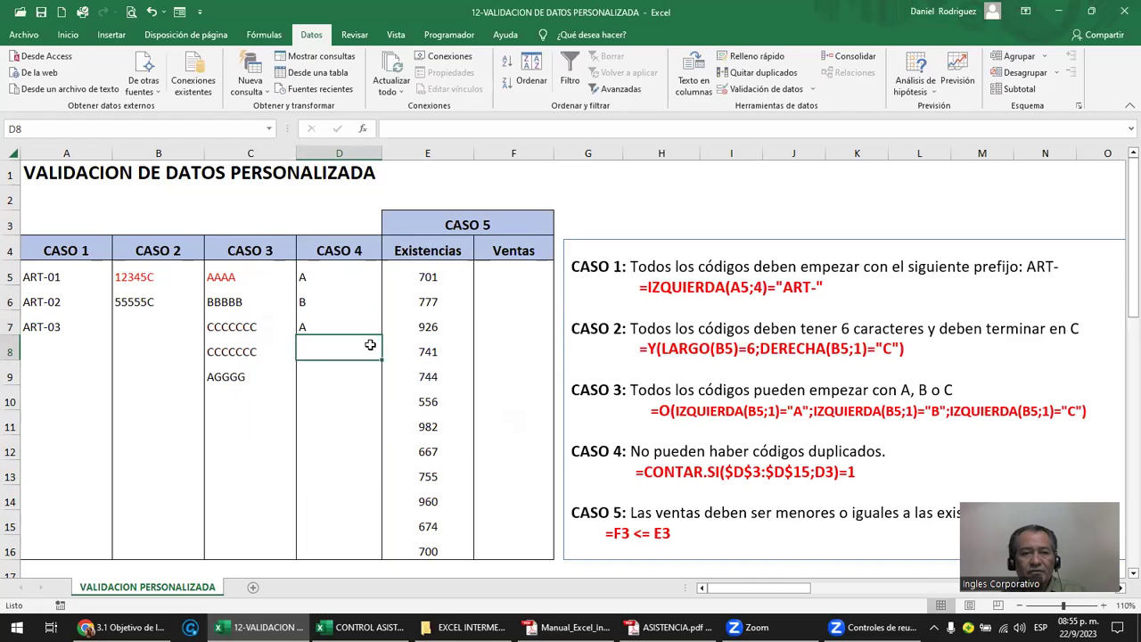
type("a")
key("Return")
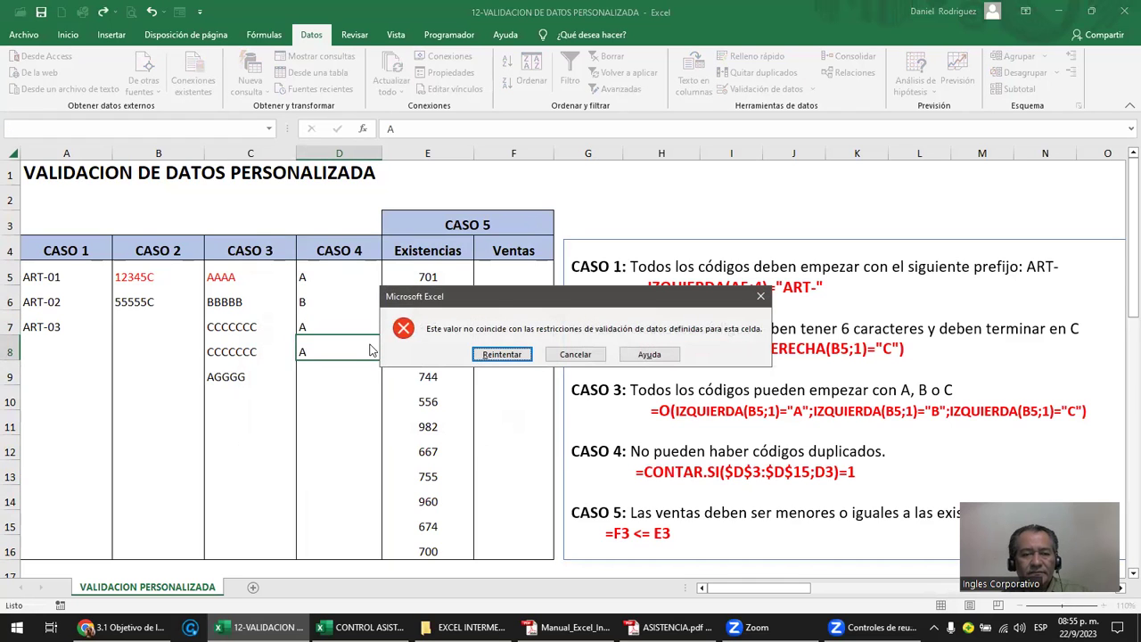
key("Escape")
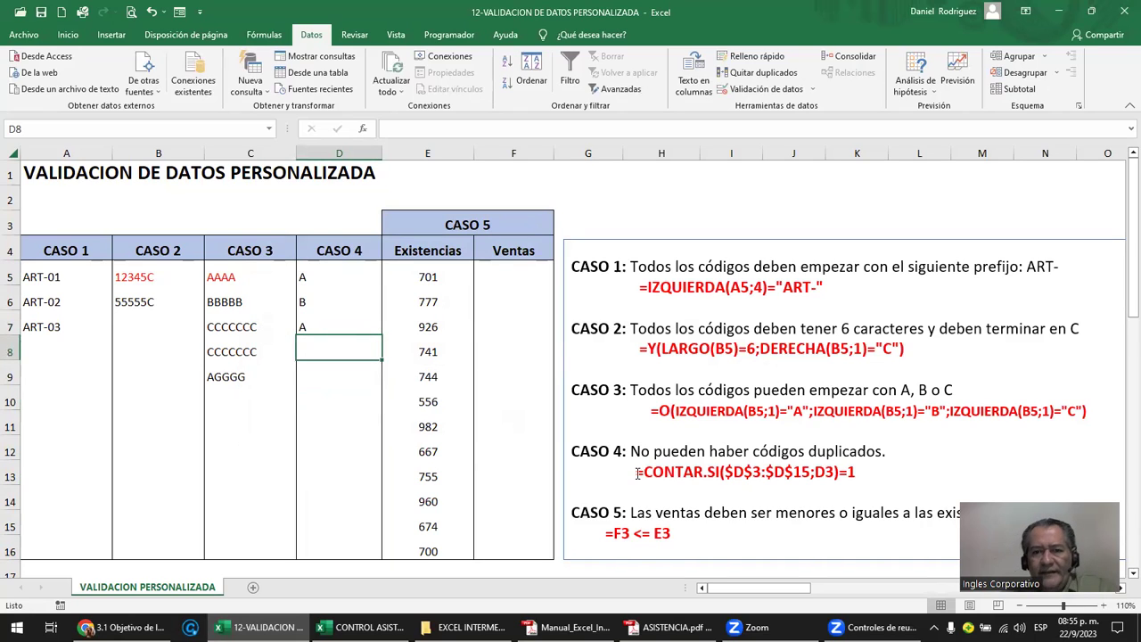
- Change the D5:D16 rule's formula ending from =2 to =1 so codes must be unique
left_click(332, 278)
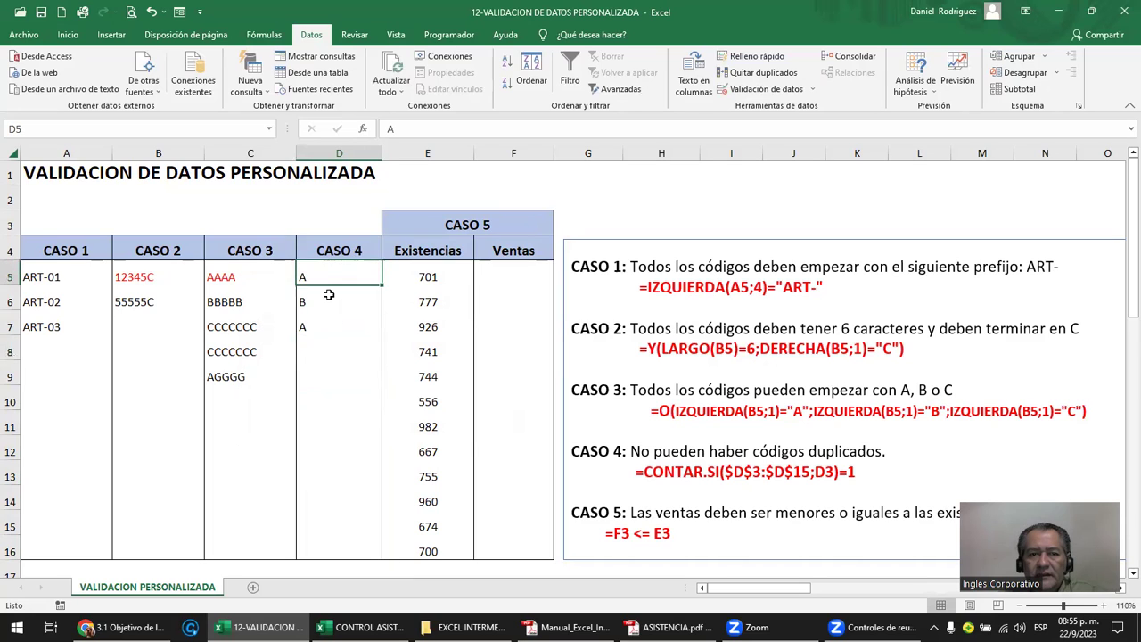
left_click_drag(321, 270, 328, 553)
left_click(762, 88)
left_click(381, 358)
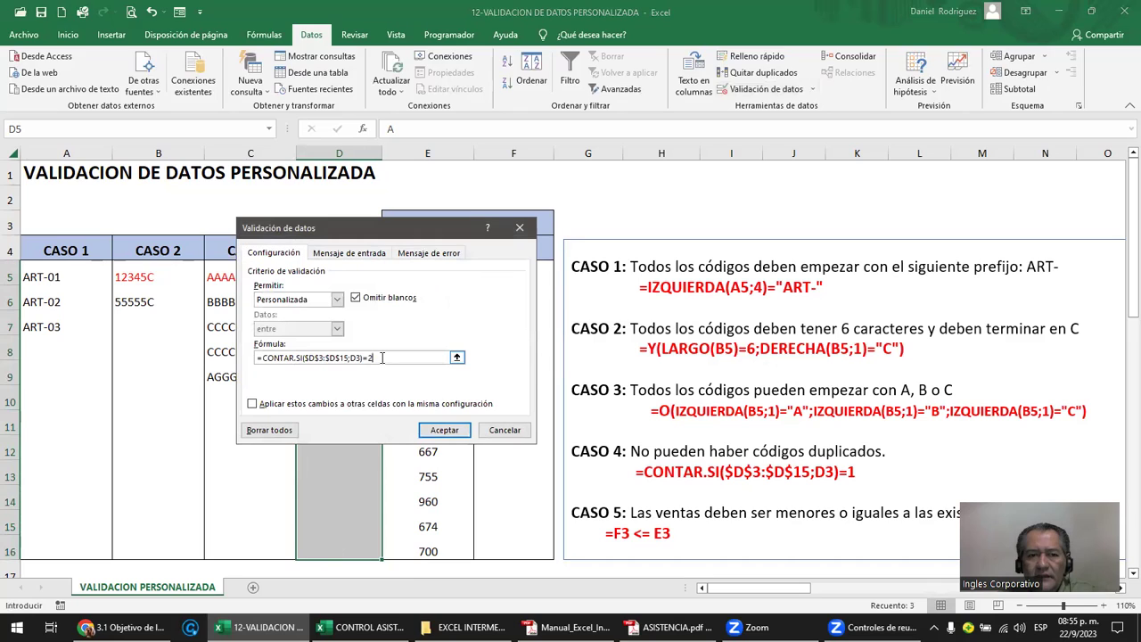
key("BackSpace")
type("1")
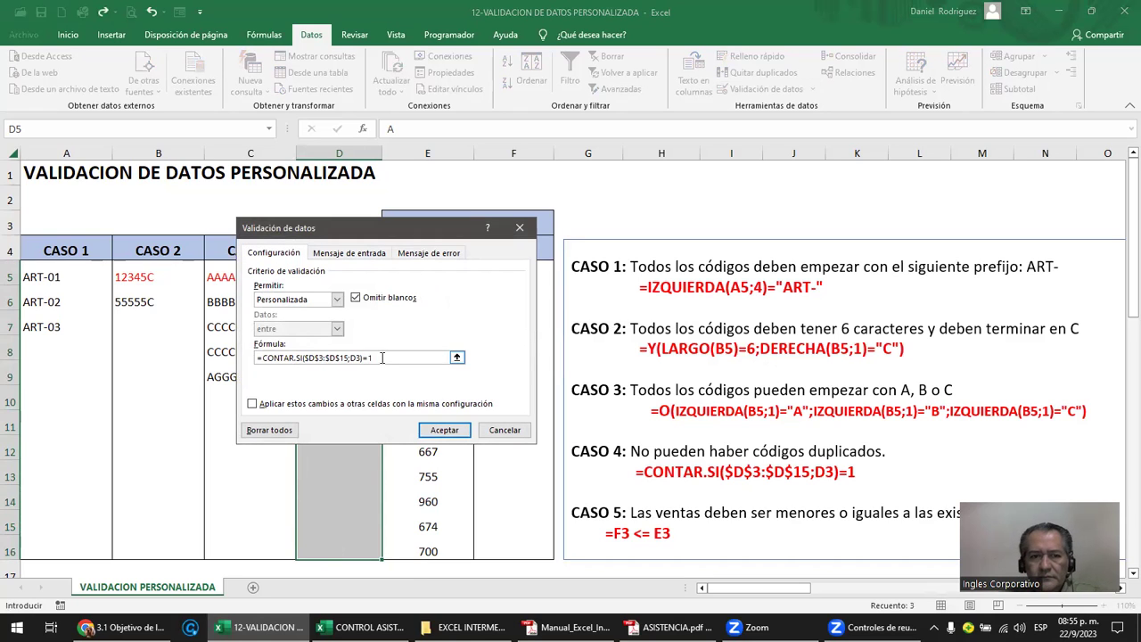
left_click(443, 430)
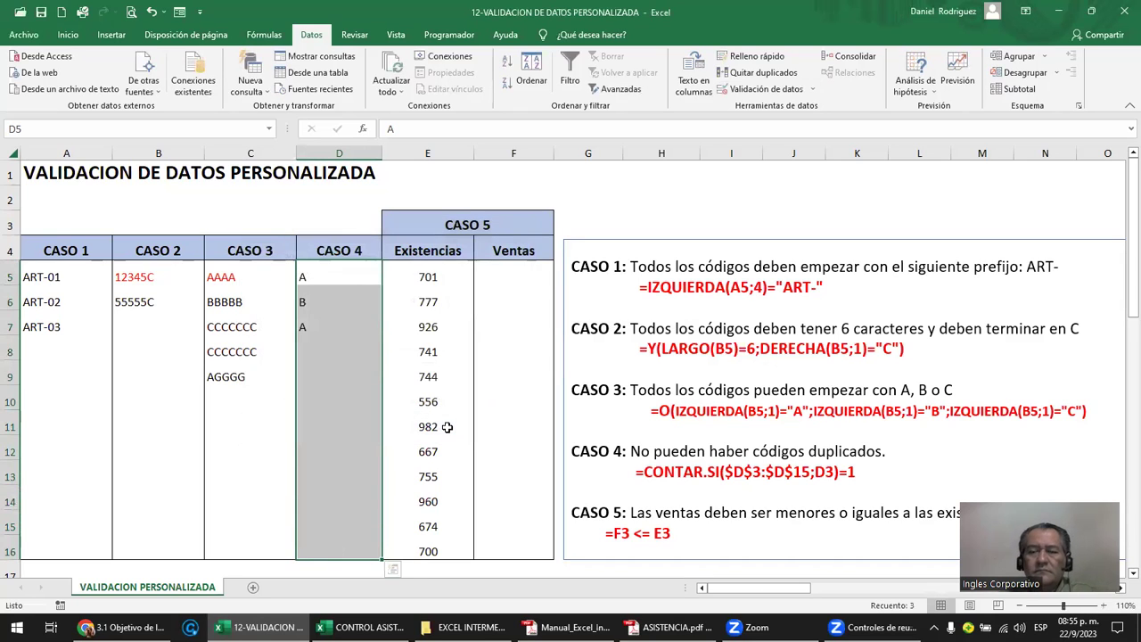
left_click(332, 283)
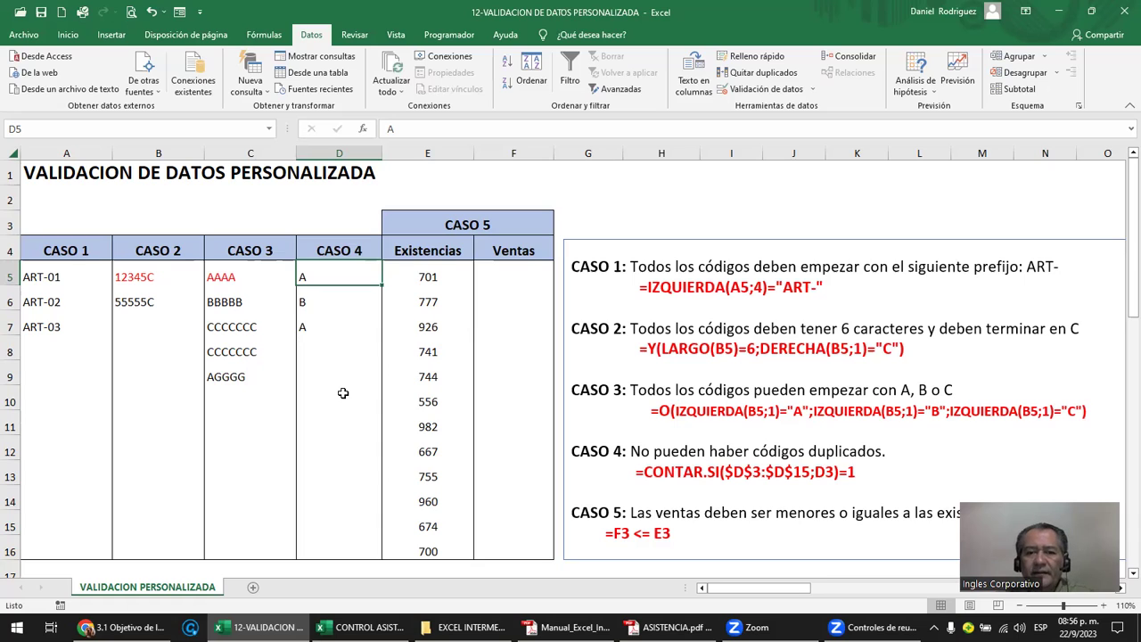
- Inspect the Existencias values E5:E16 and the empty Ventas column beside them
left_click(433, 275)
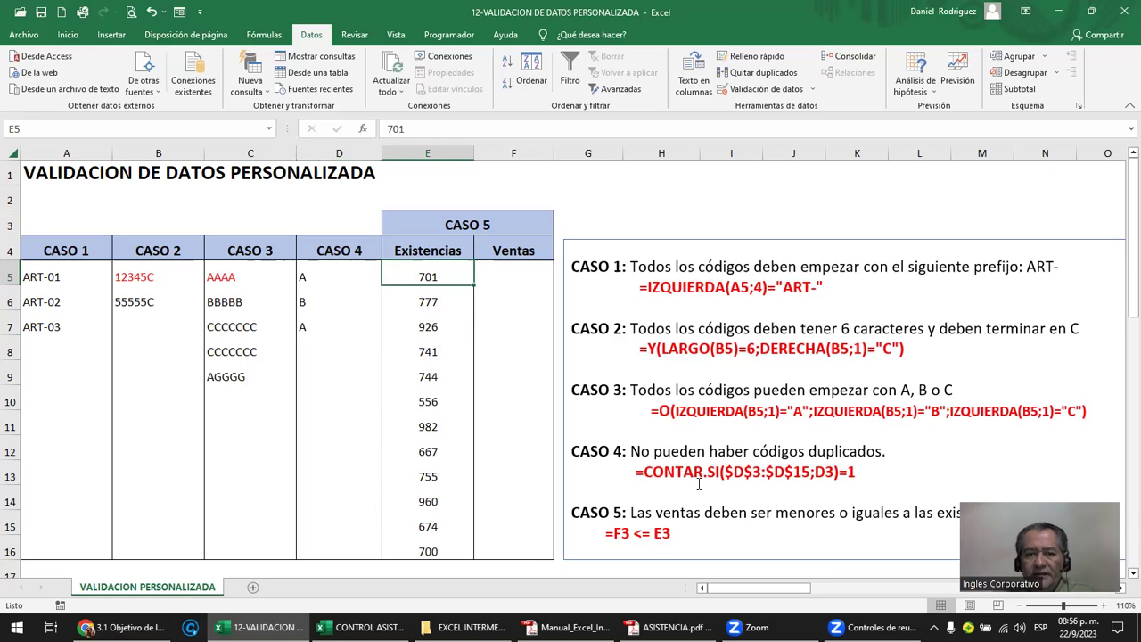
left_click_drag(637, 472, 857, 472)
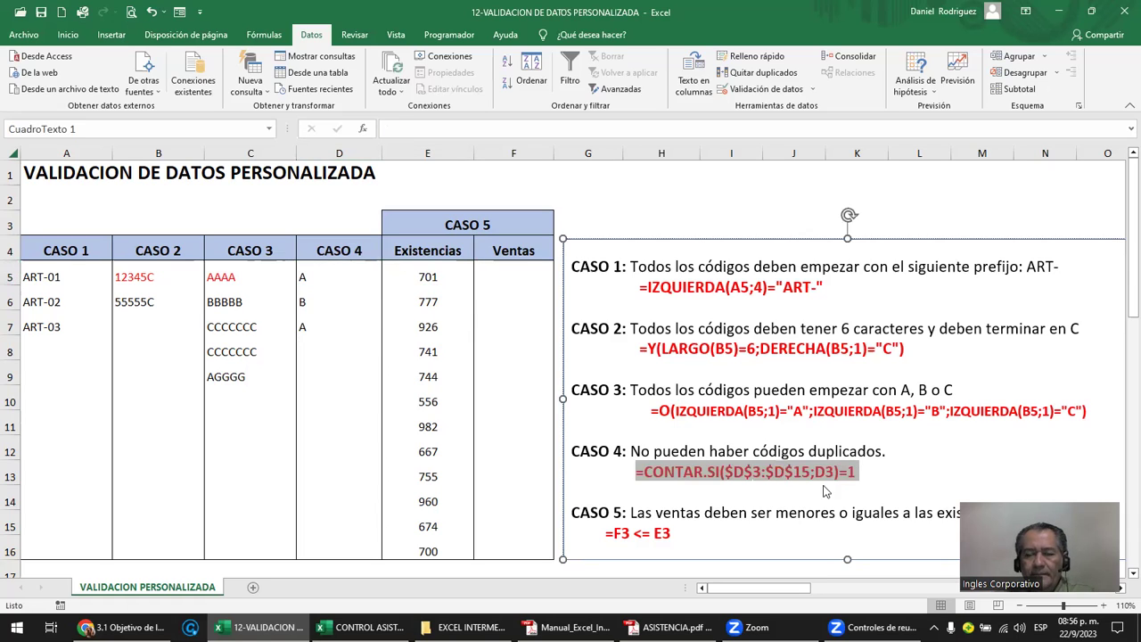
left_click(767, 513)
scroll(769, 509, "down", 1)
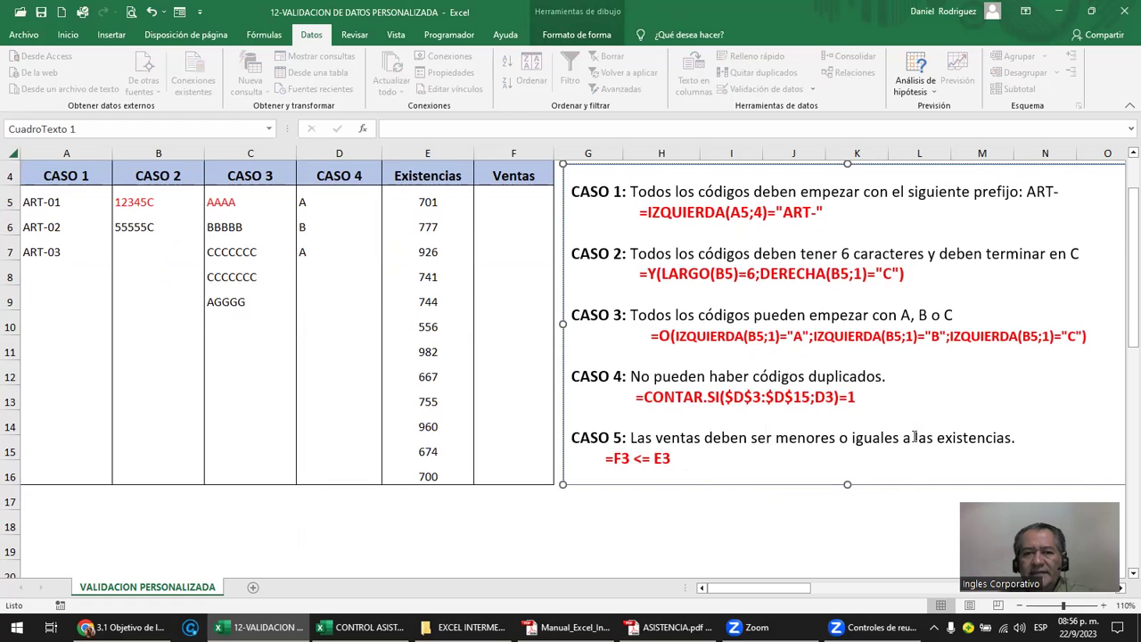
scroll(914, 437, "up", 1)
left_click(459, 248)
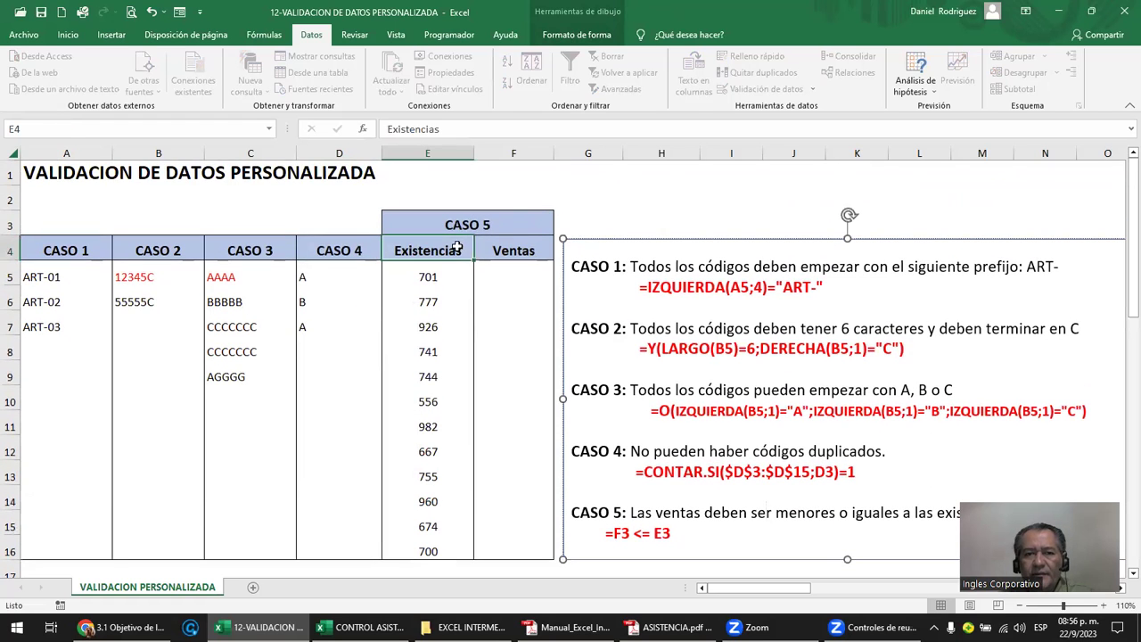
left_click(452, 222)
left_click(442, 246)
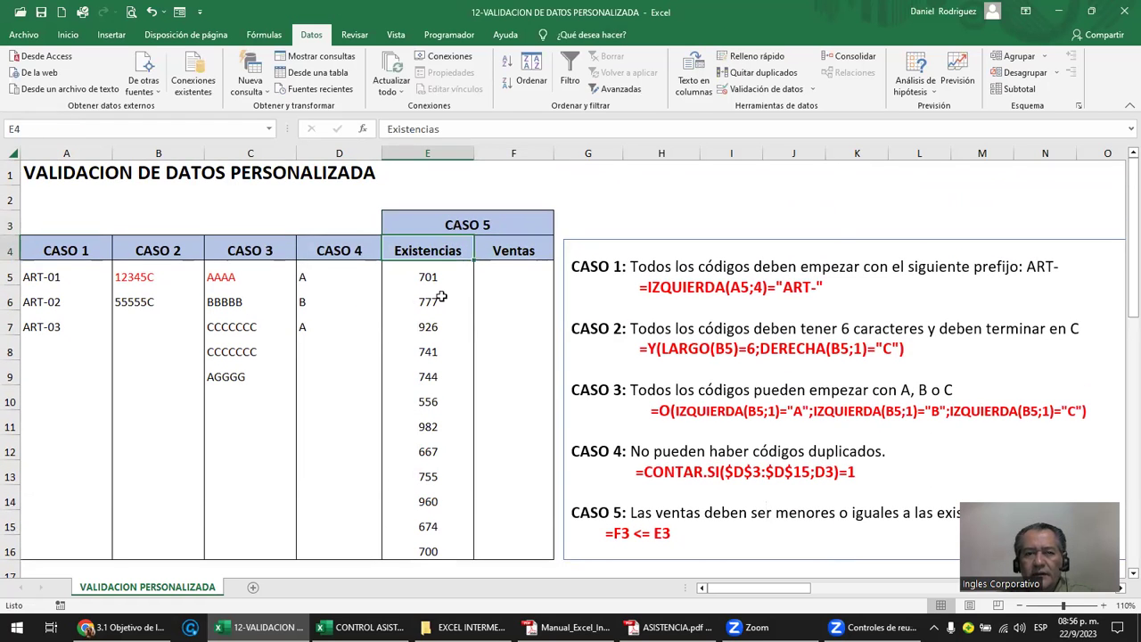
left_click_drag(432, 279, 447, 553)
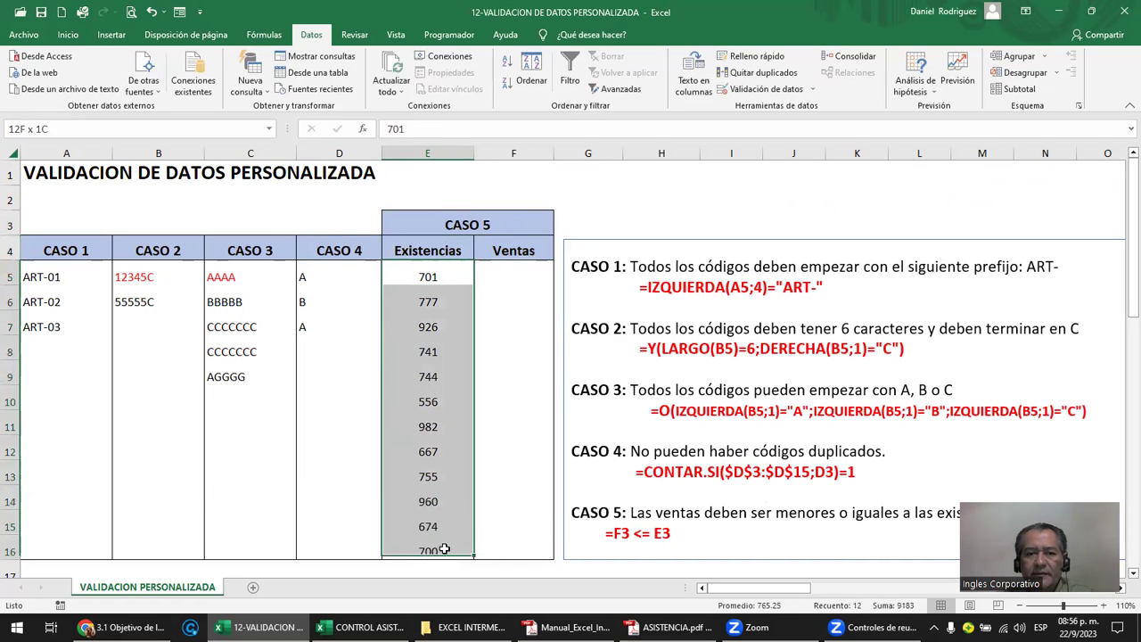
left_click(522, 273)
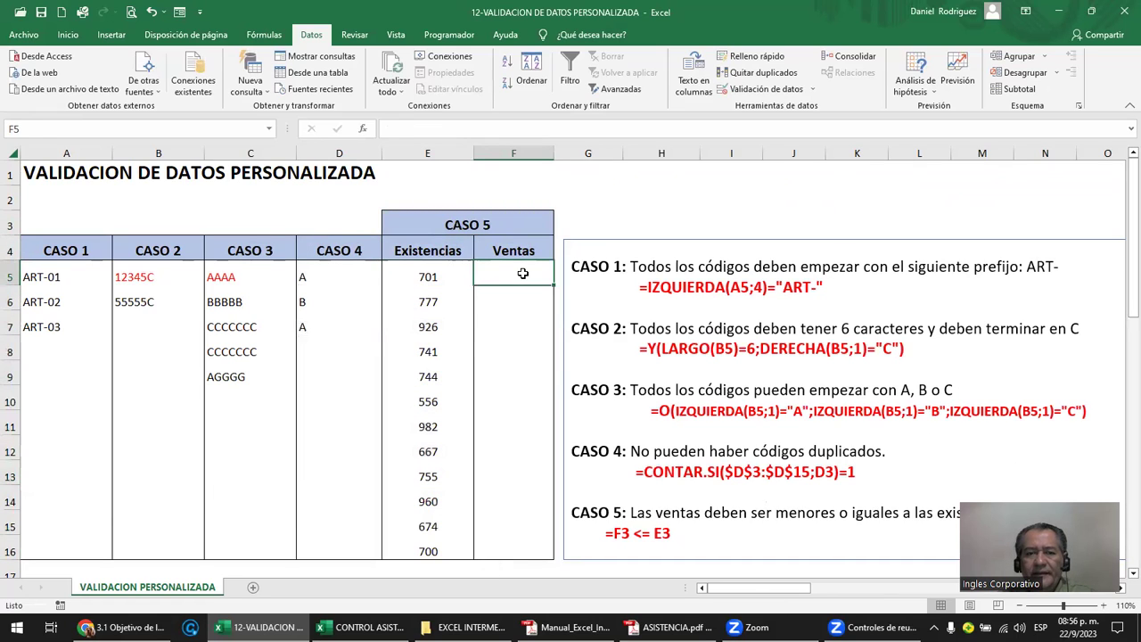
left_click(435, 278)
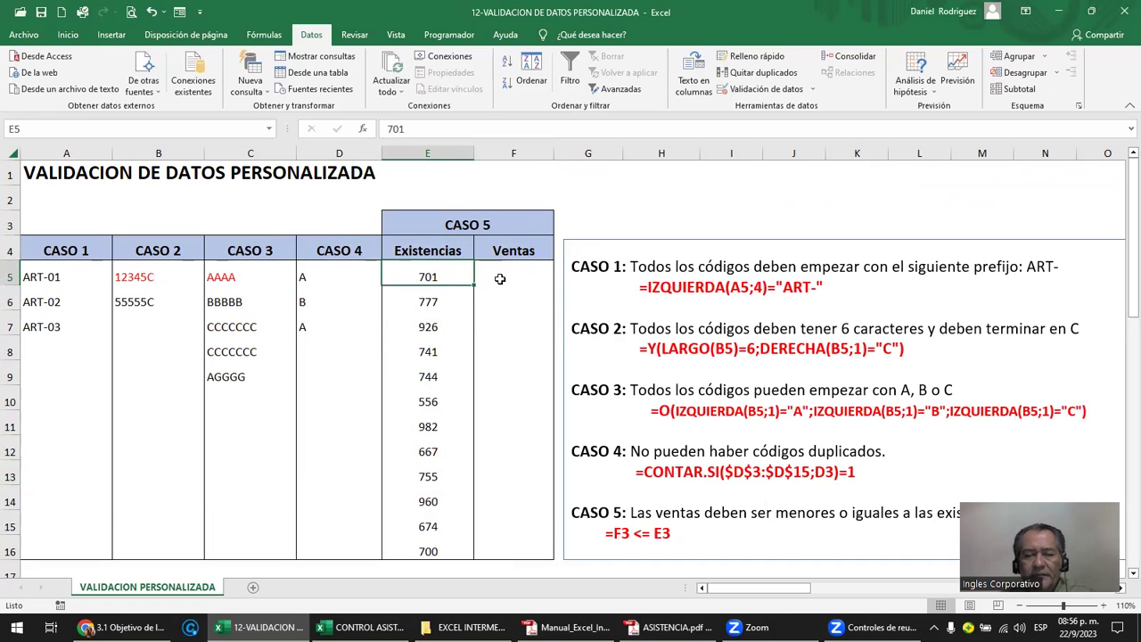
- Copy the CASO 5 rule =F3 <= E3 from the notes and select Ventas cells F5:F15
double_click(636, 532)
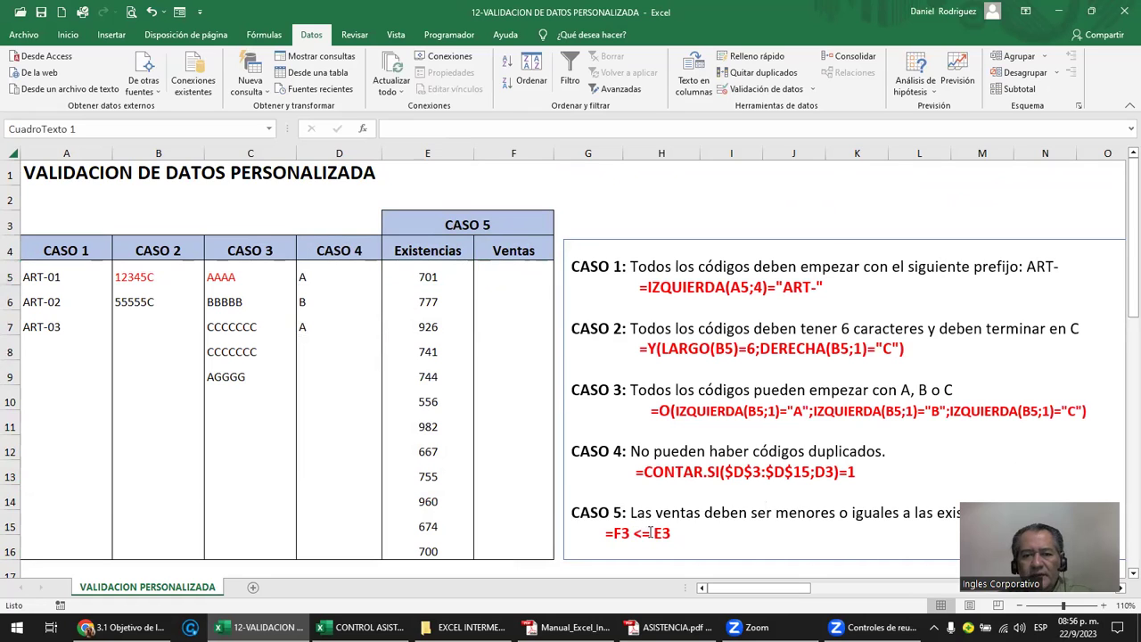
left_click(510, 280)
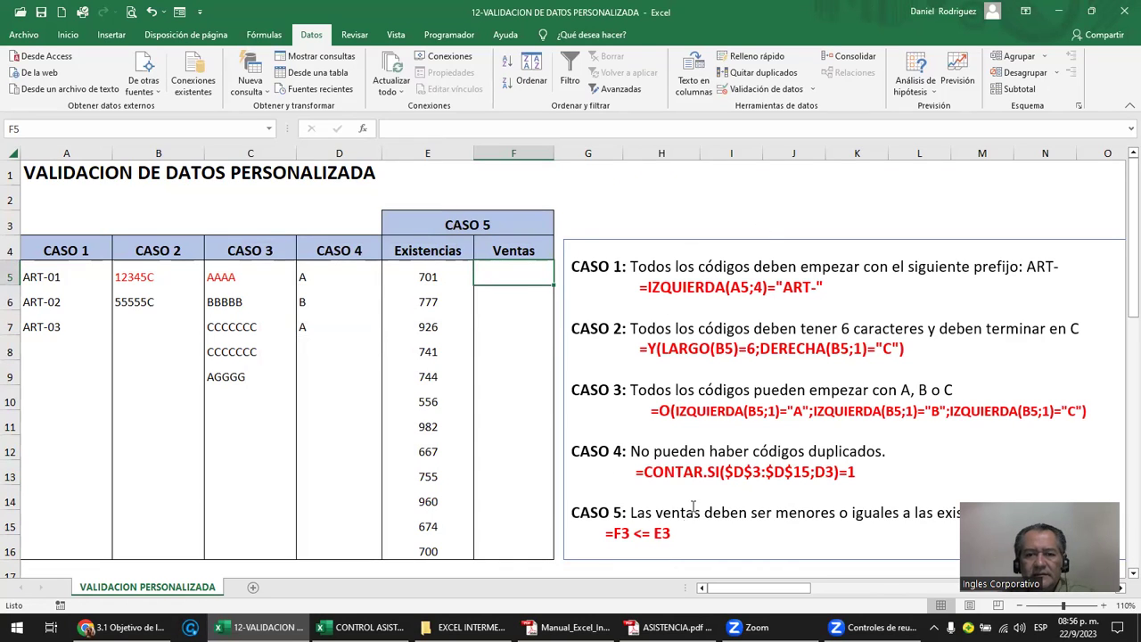
left_click_drag(673, 533, 606, 535)
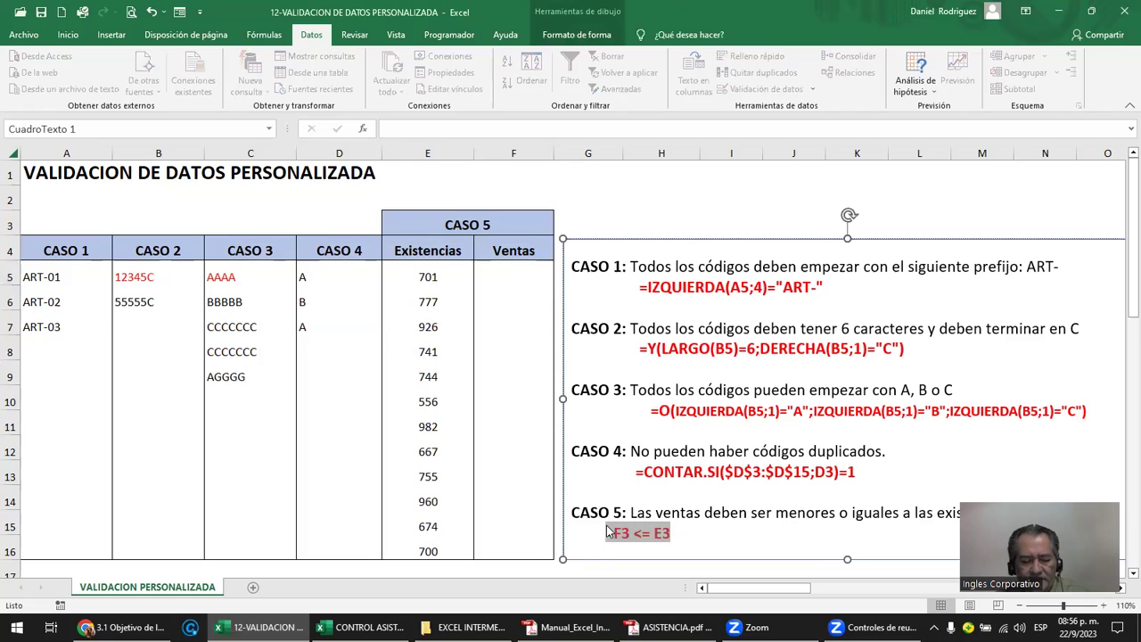
key("ctrl+c")
left_click_drag(510, 279, 517, 543)
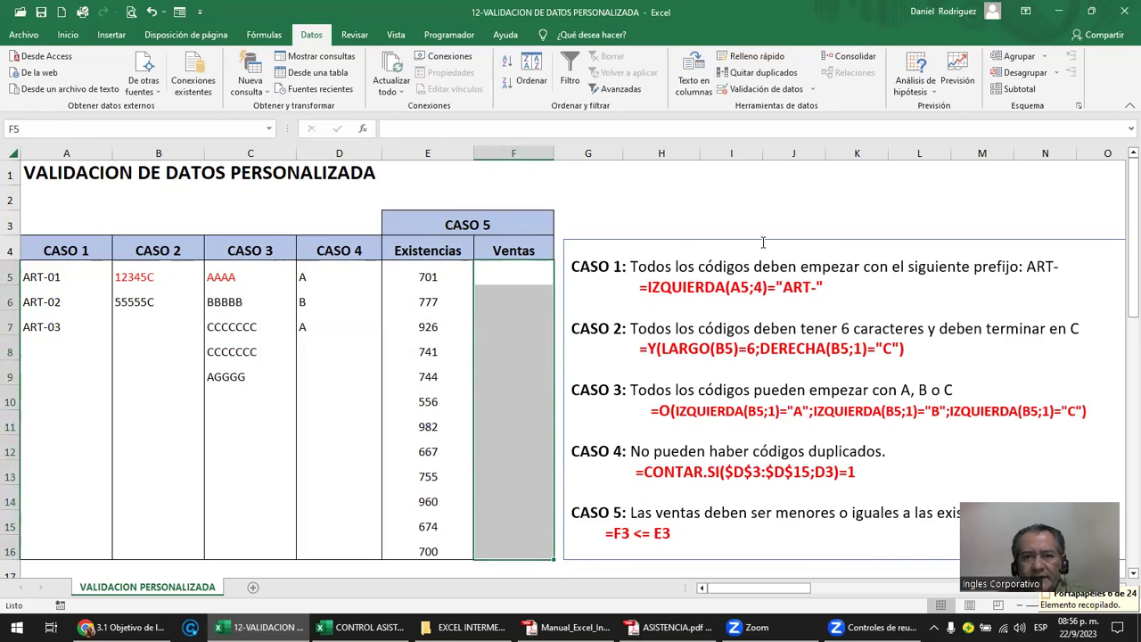
- Add a Personalizada validation to the Ventas cells with formula =F5 <= E5, corrected from =F3 <= E3
left_click(773, 93)
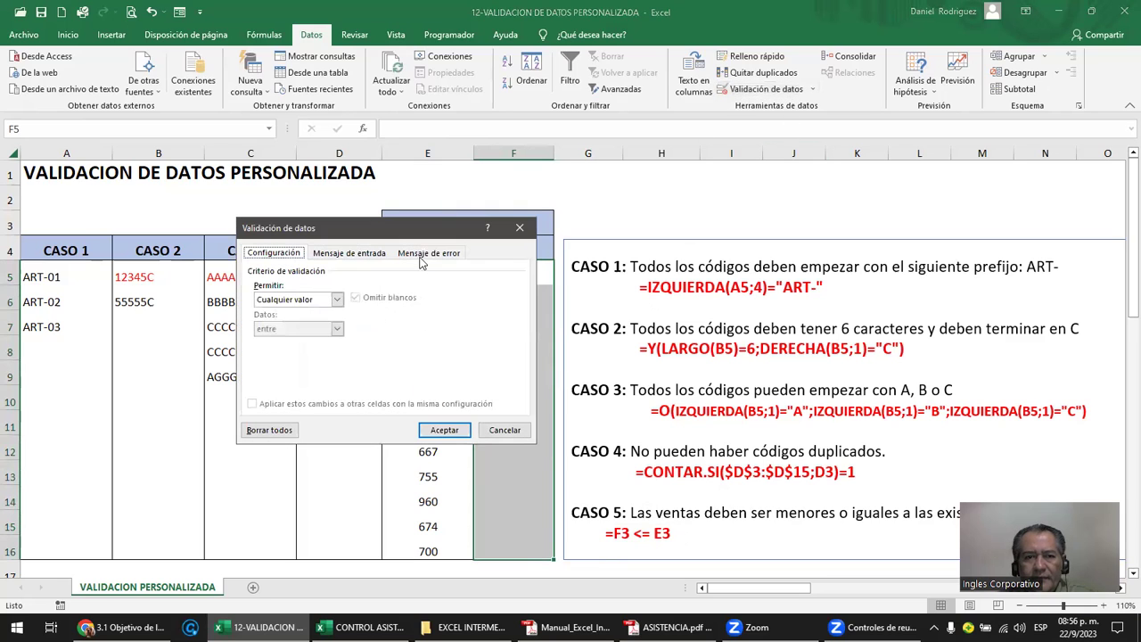
left_click(337, 300)
left_click(300, 376)
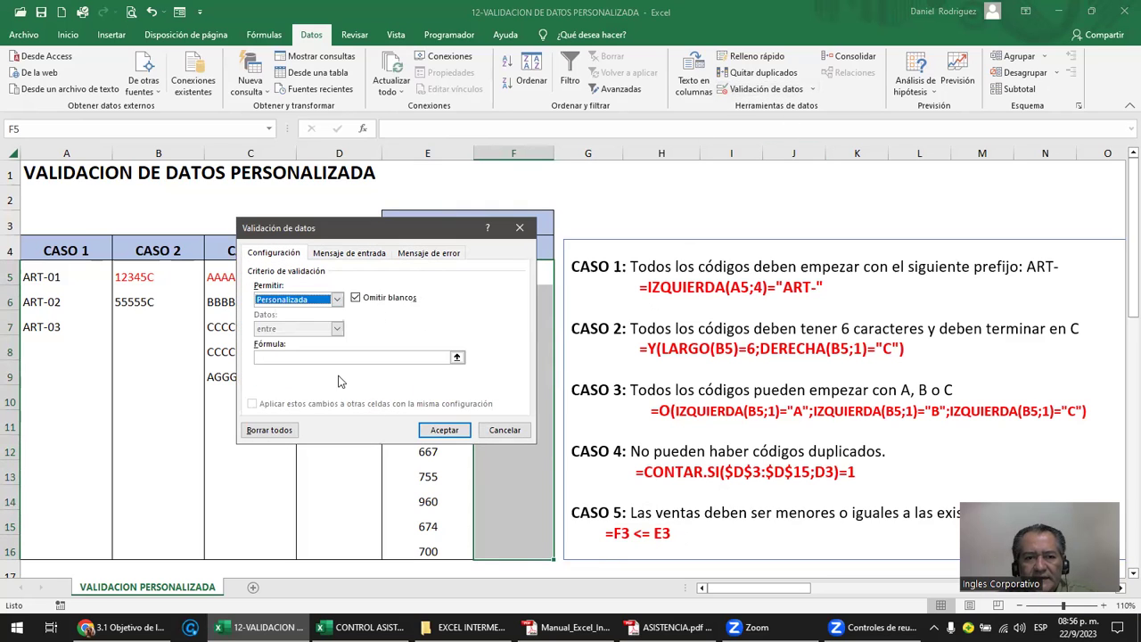
left_click(319, 357)
type("=F3 <= E3")
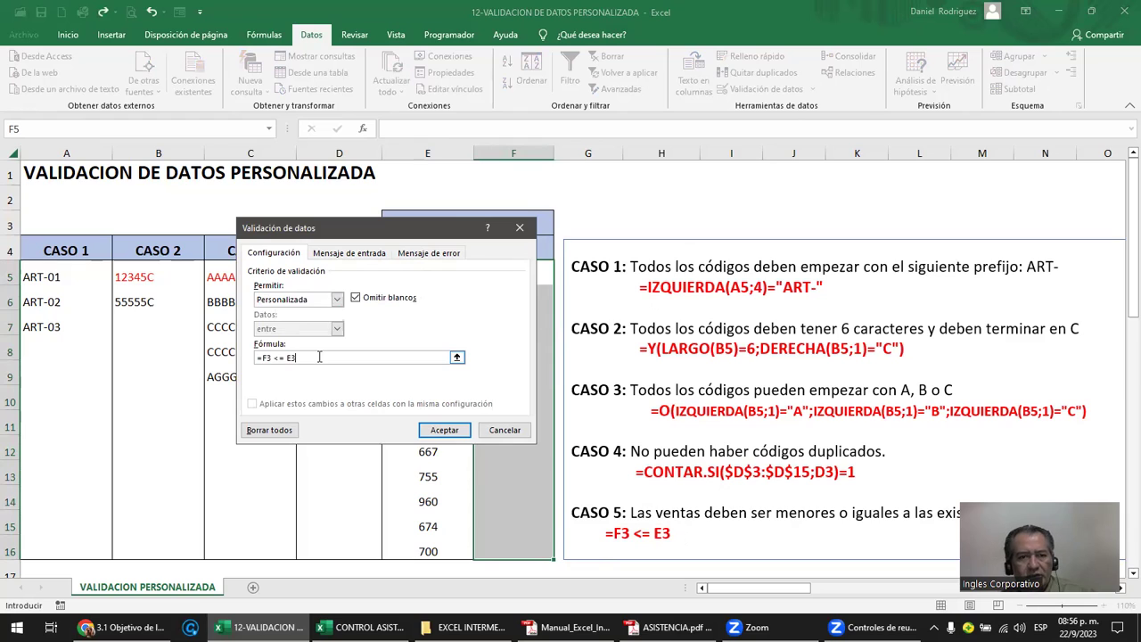
left_click_drag(394, 230, 314, 268)
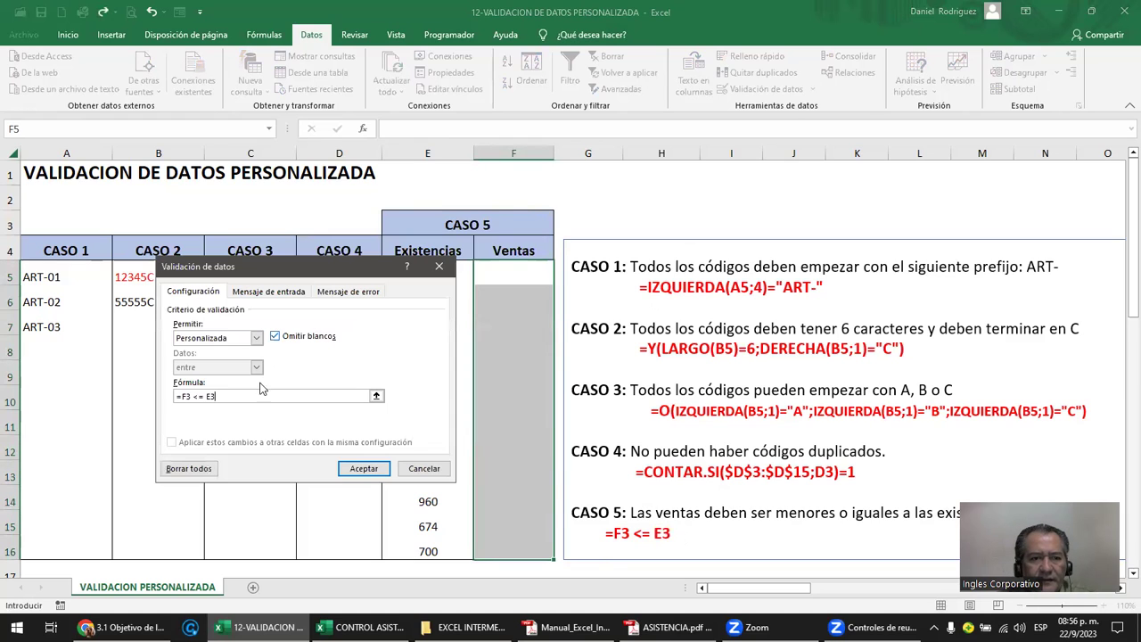
left_click(189, 395)
key("BackSpace")
type("5")
left_click(215, 396)
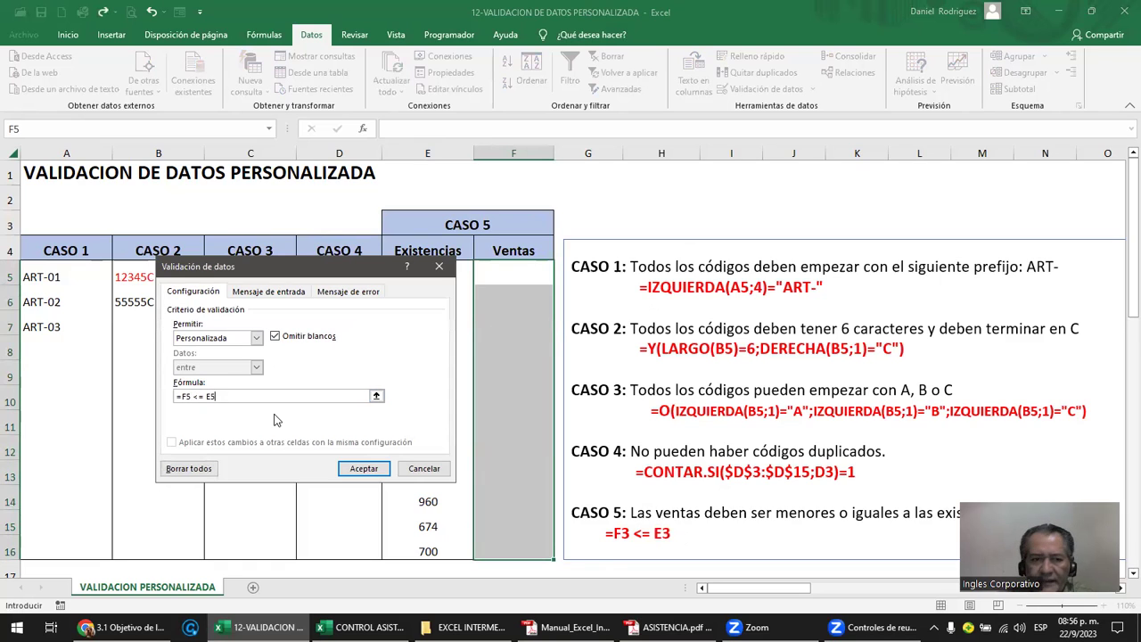
left_click_drag(378, 267, 350, 308)
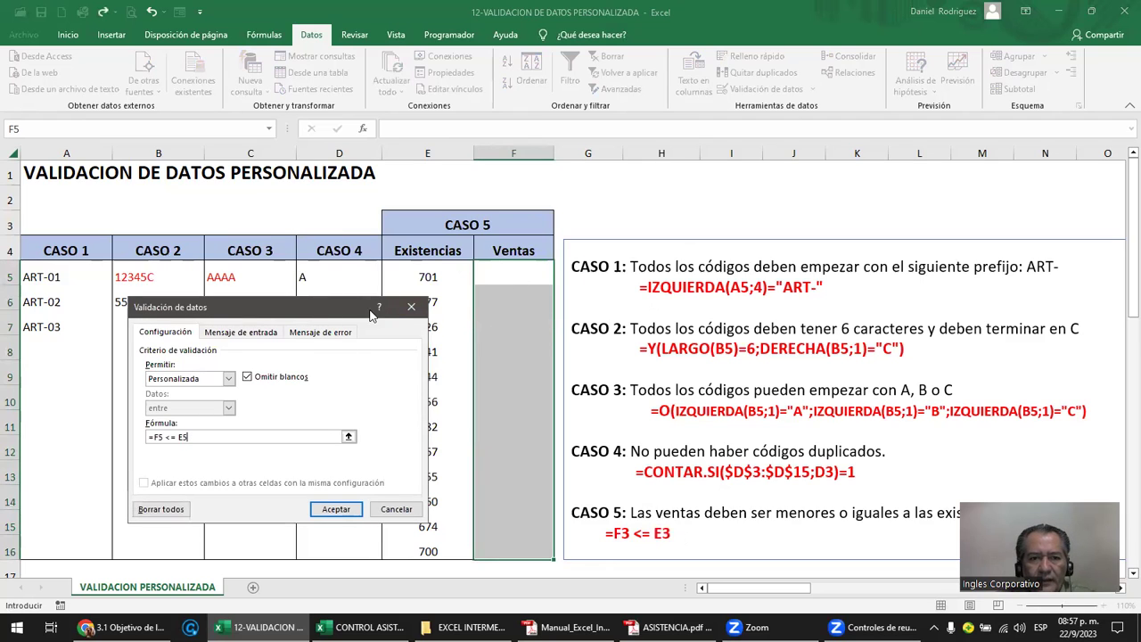
left_click(339, 510)
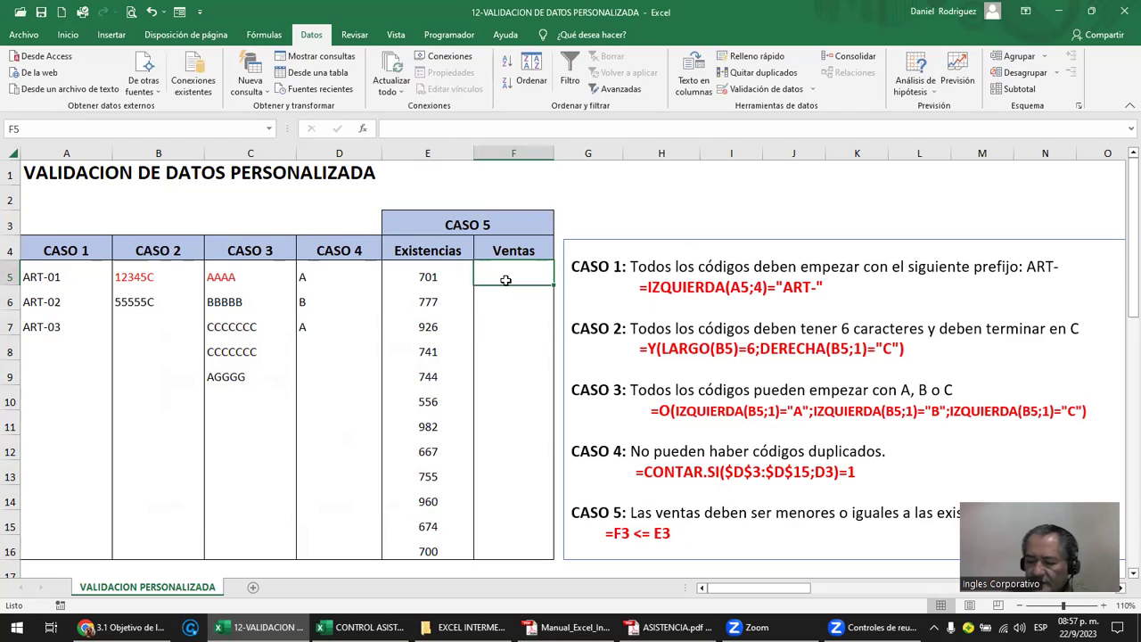
- Enter 701 in F5, then replace the rejected 800 in F6 with 777
type("71")
type("01")
key("Return")
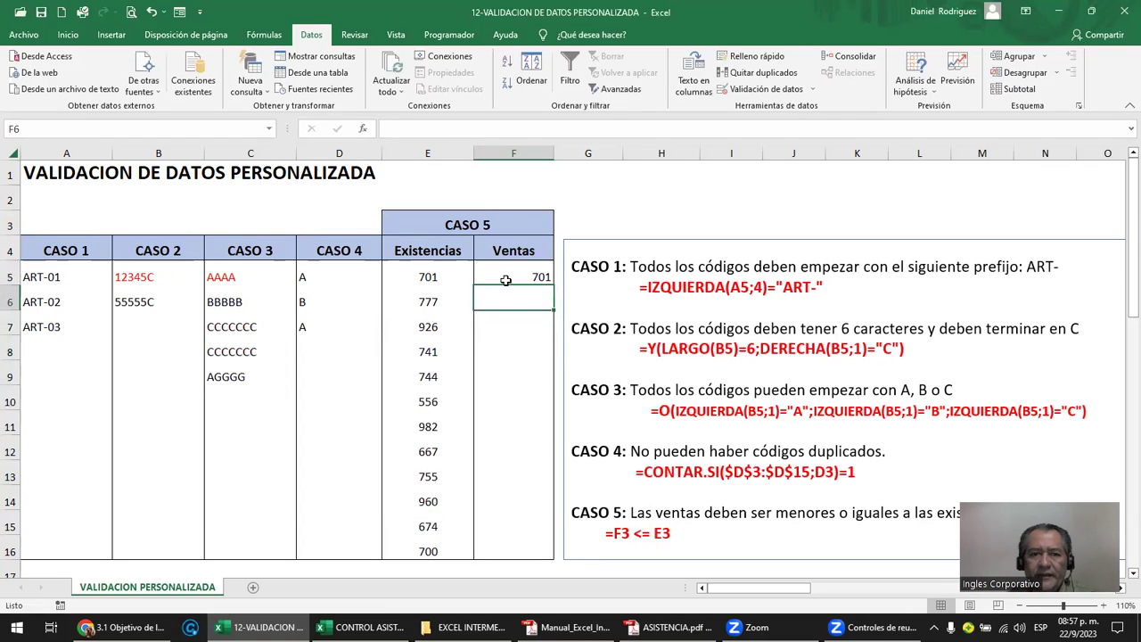
type("800")
key("Return")
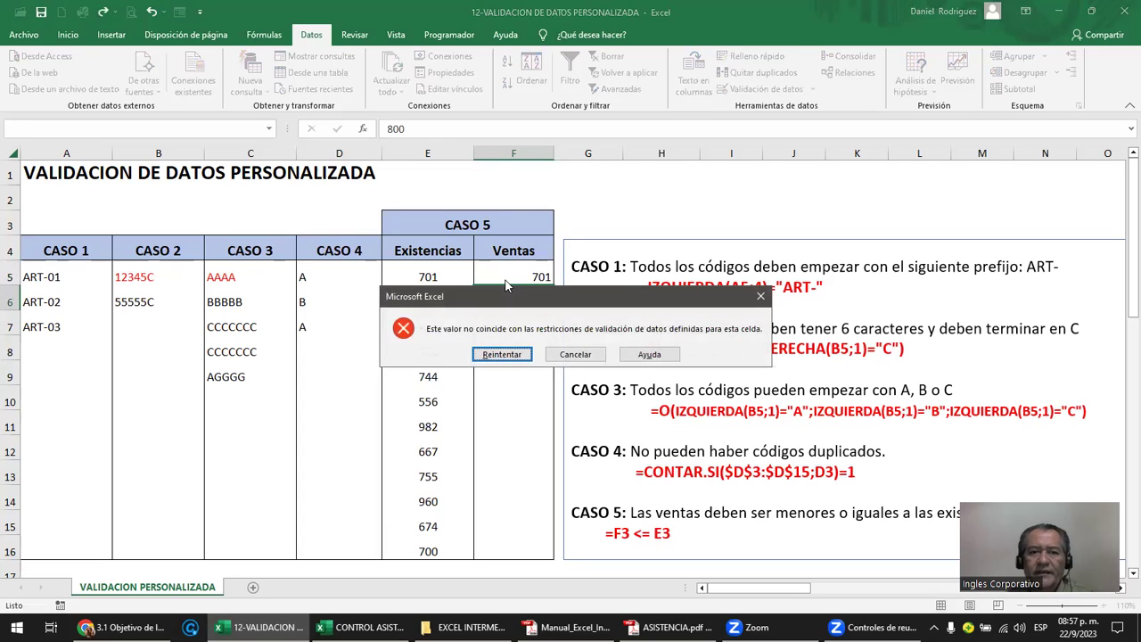
left_click_drag(560, 308, 601, 393)
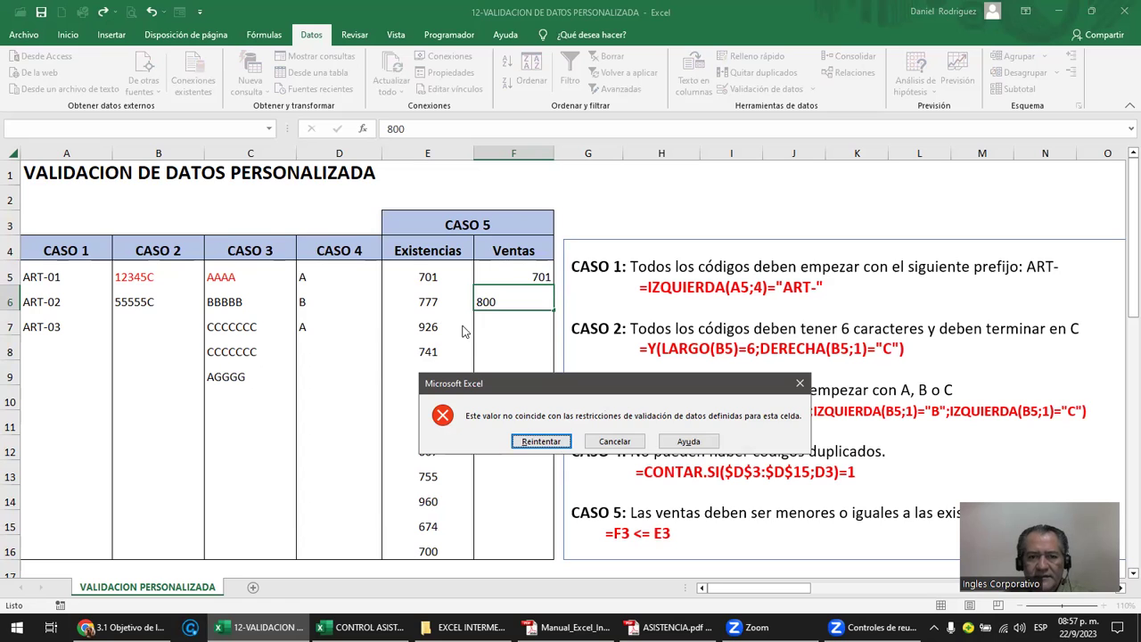
key("Return")
type("777")
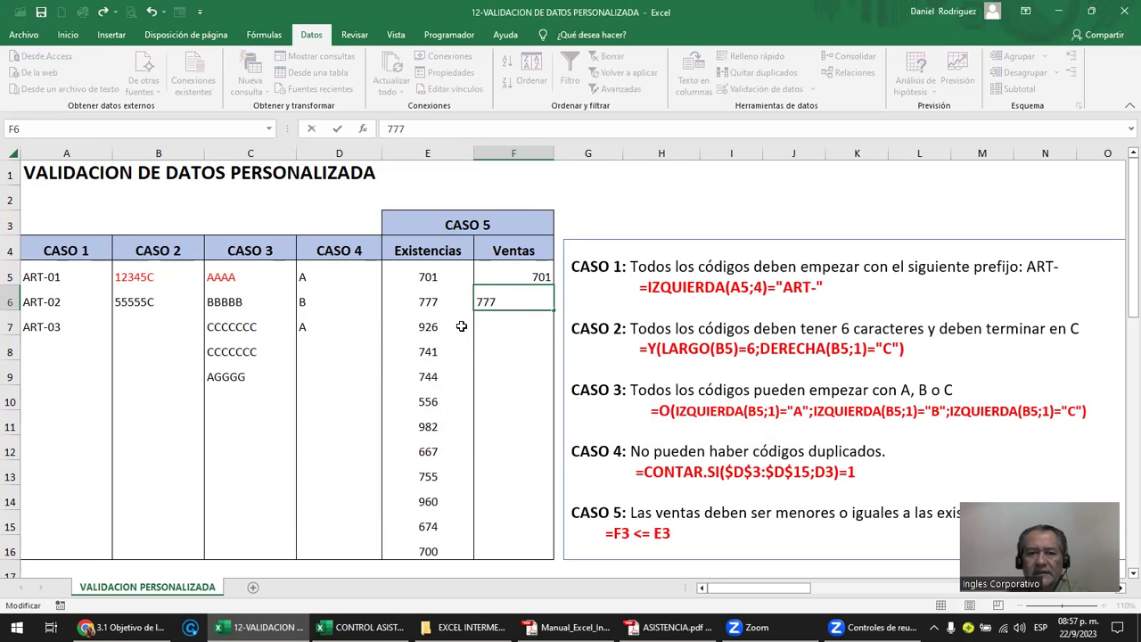
key("Return")
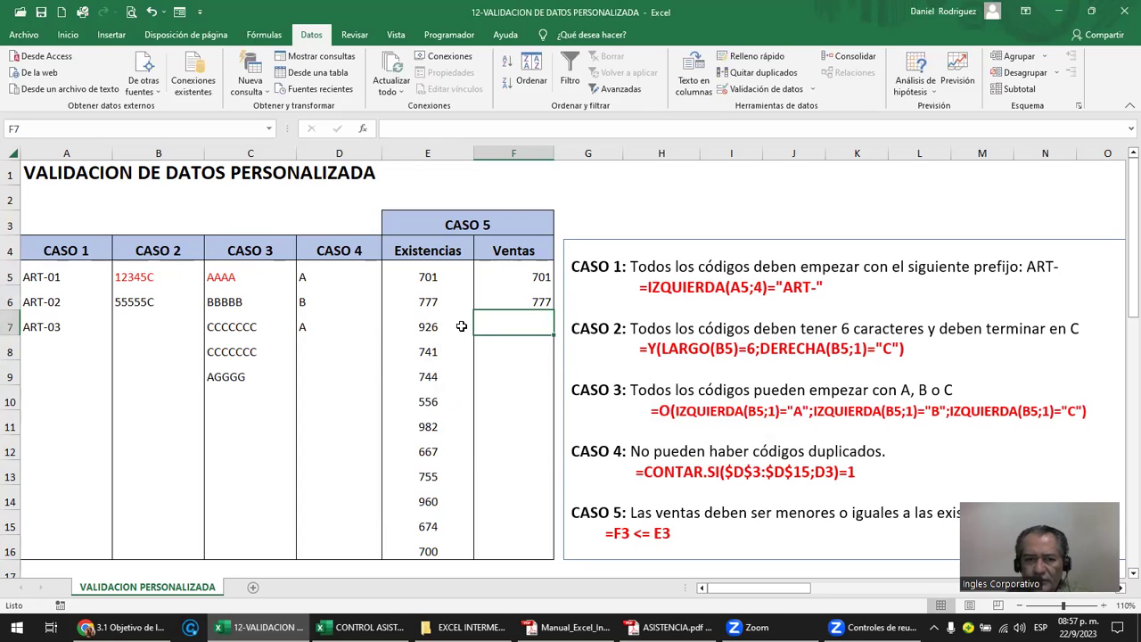
- Set F7 to 926 after 925, then cancel the rejected 927
type("925")
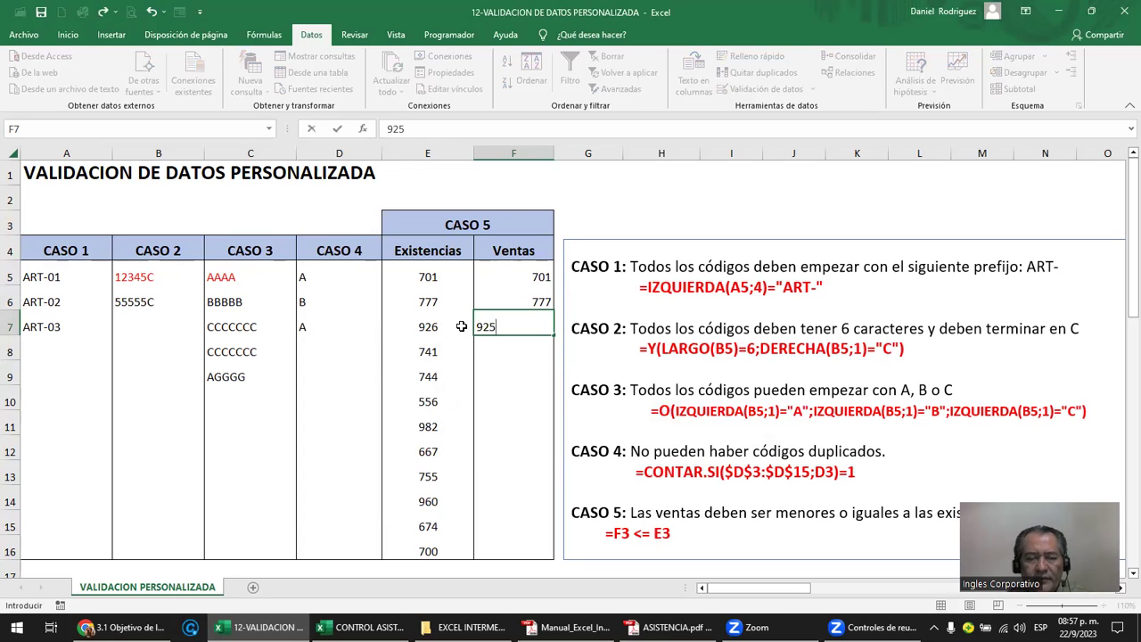
key("Return")
key("Up")
type("9")
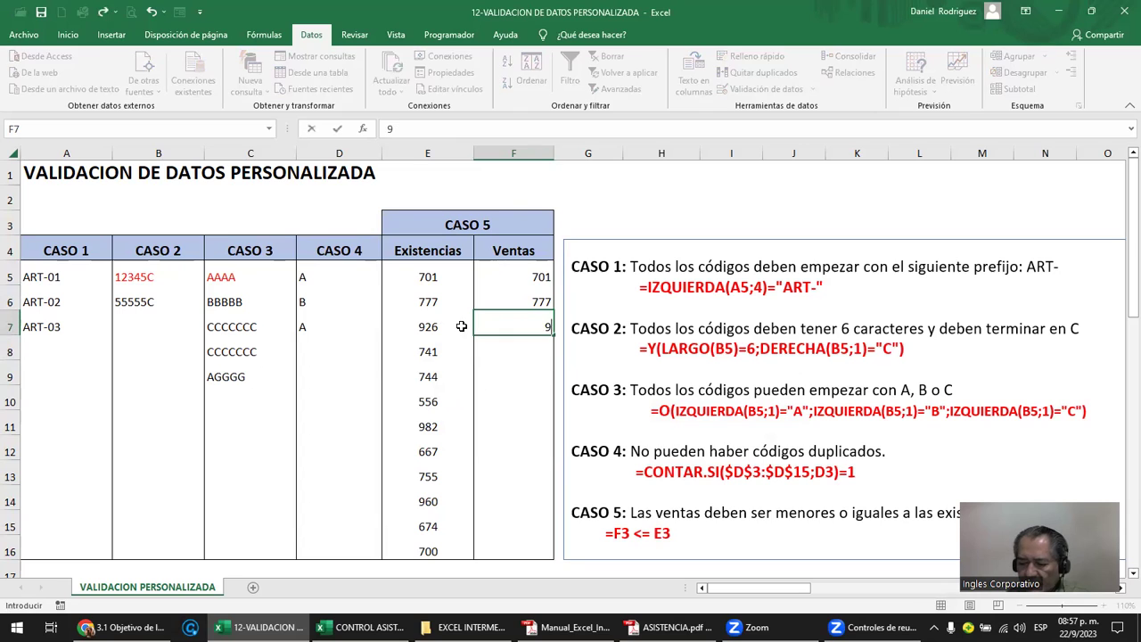
type("26")
key("Return")
key("Up")
type("9")
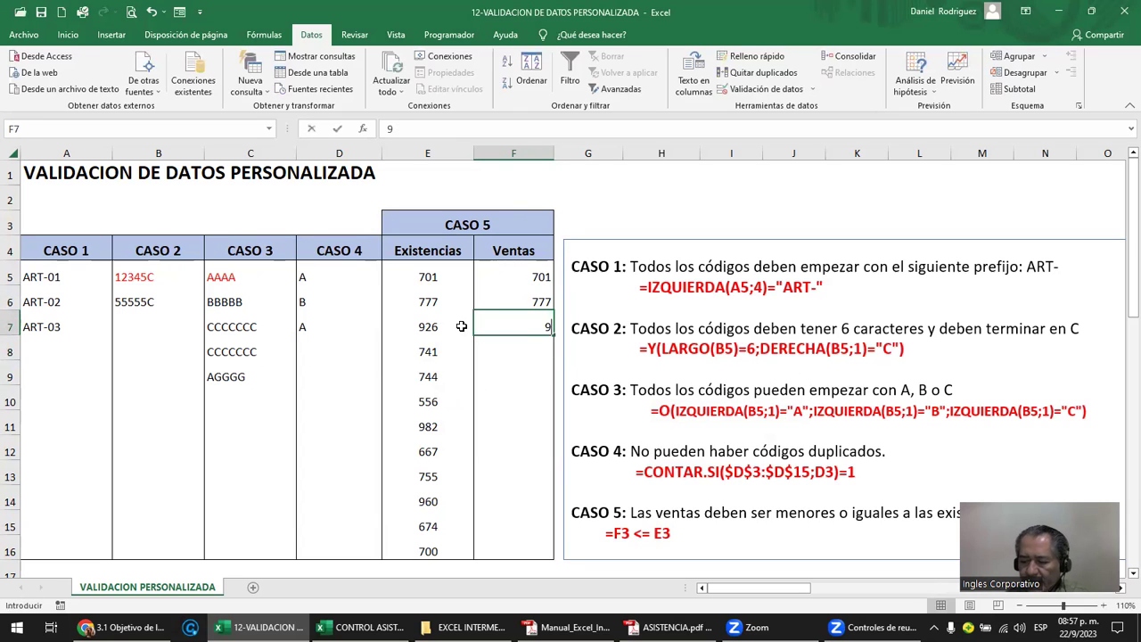
type("27")
key("Return")
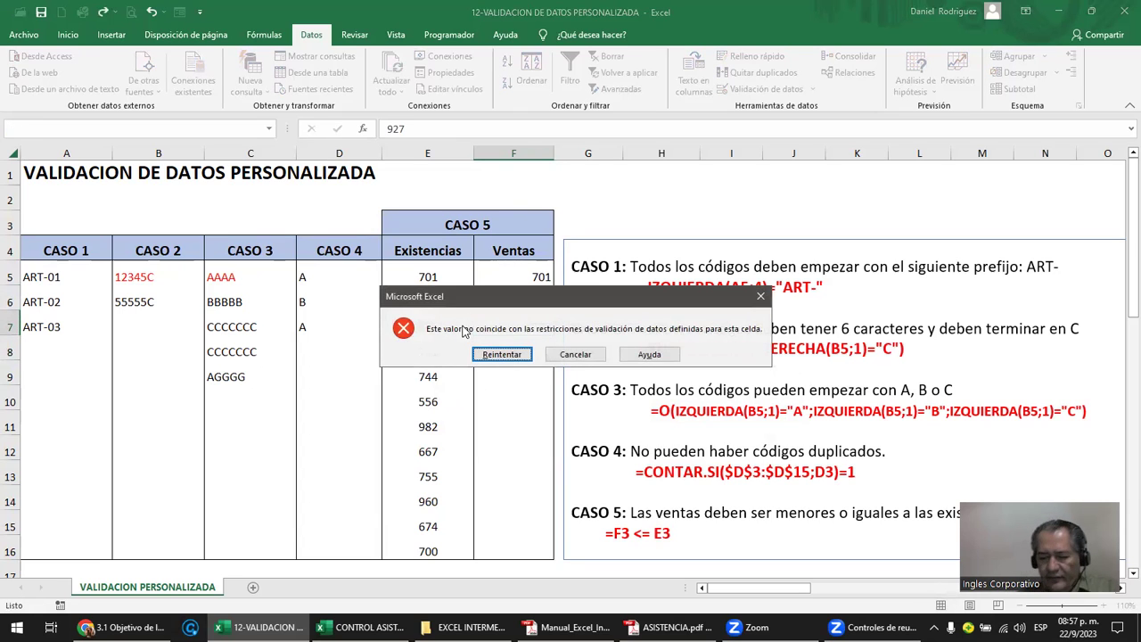
key("Return")
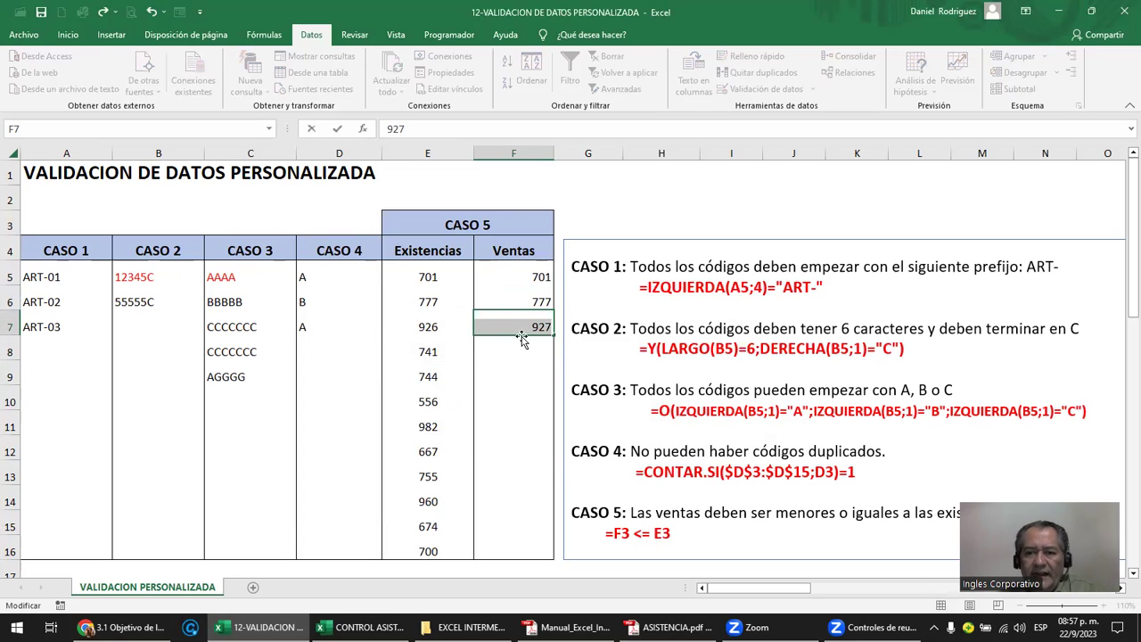
left_click(519, 350)
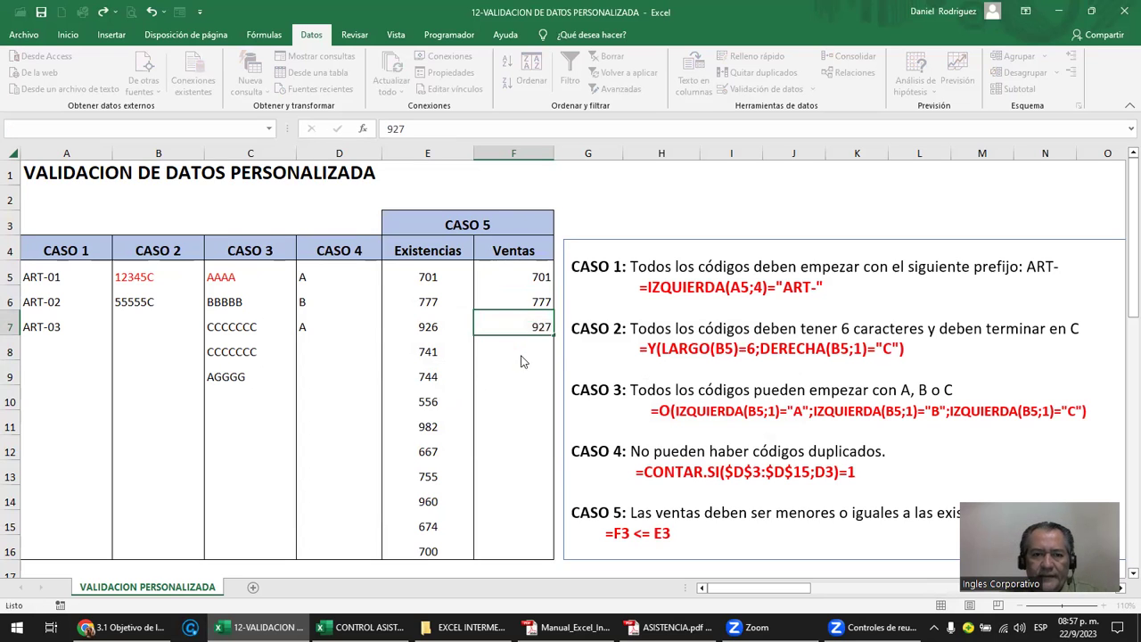
key("Escape")
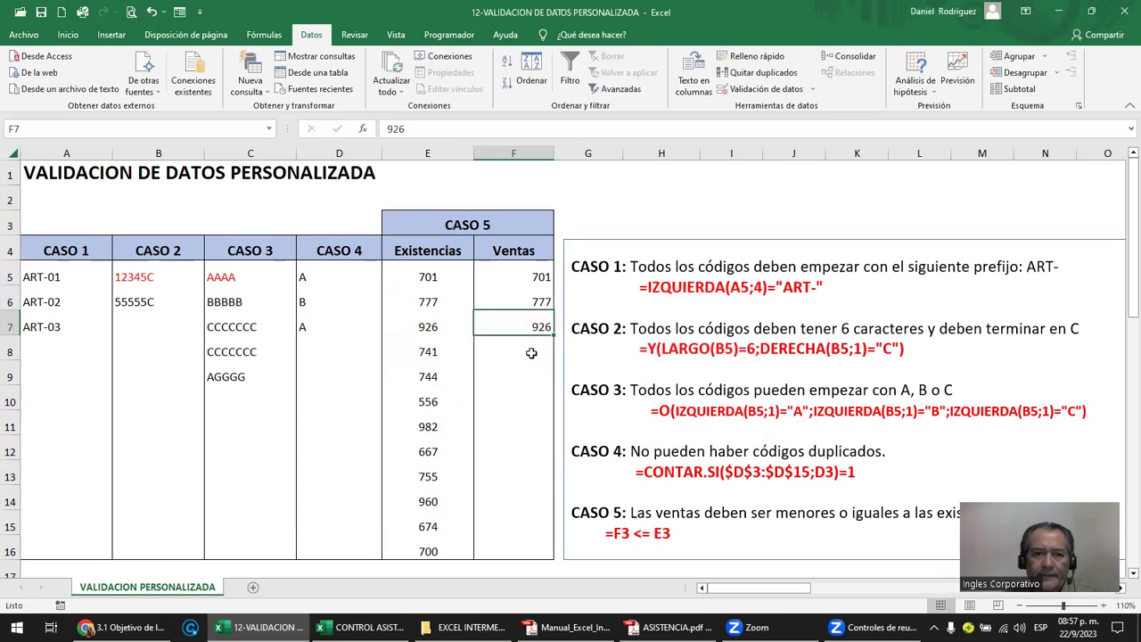
left_click(356, 217)
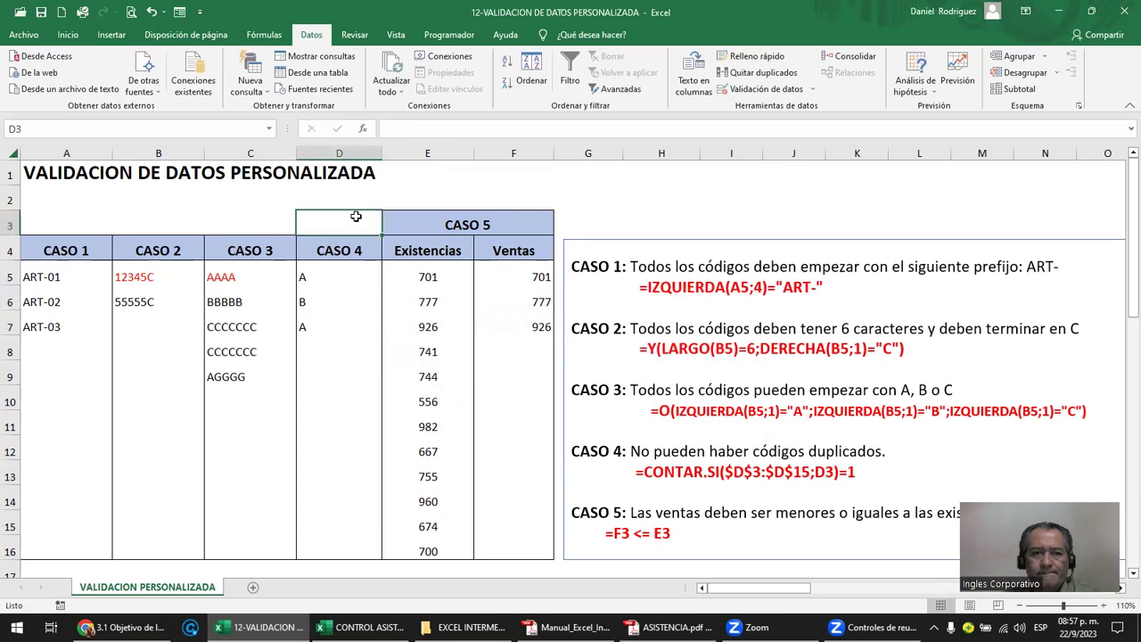
key("Left")
key("Left")
key("Left")
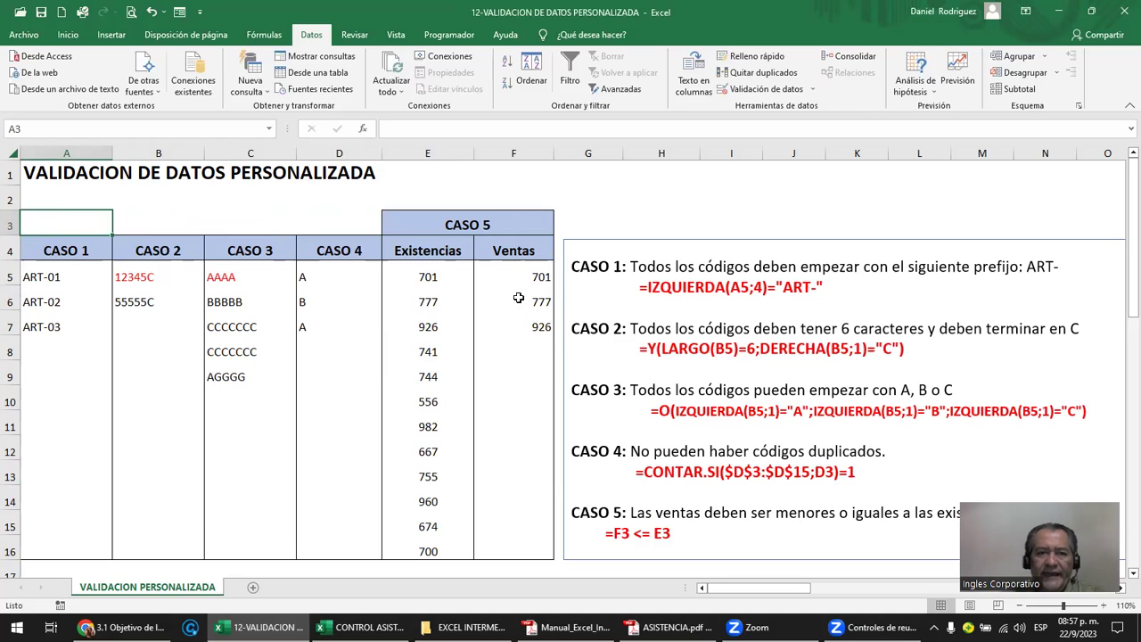
left_click(67, 239)
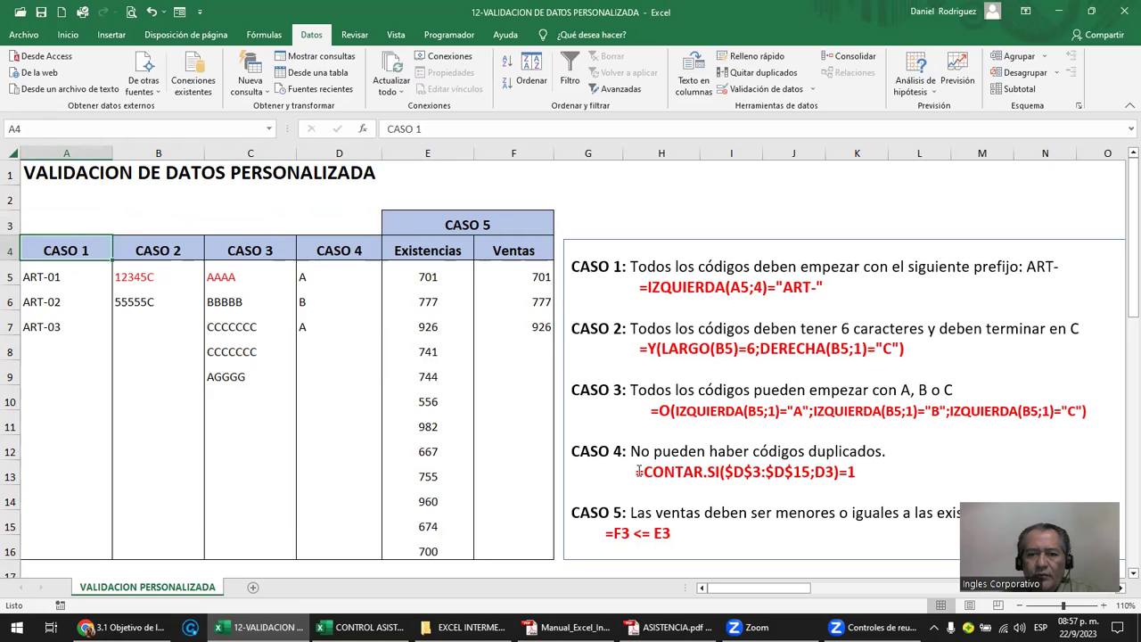
left_click_drag(638, 471, 857, 469)
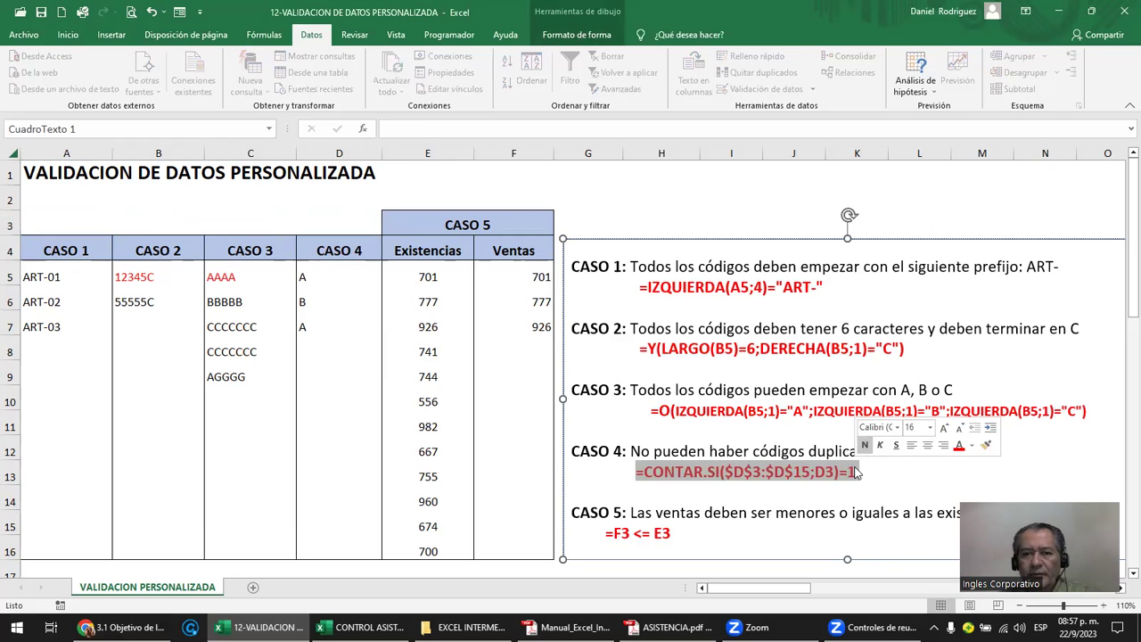
left_click(684, 289)
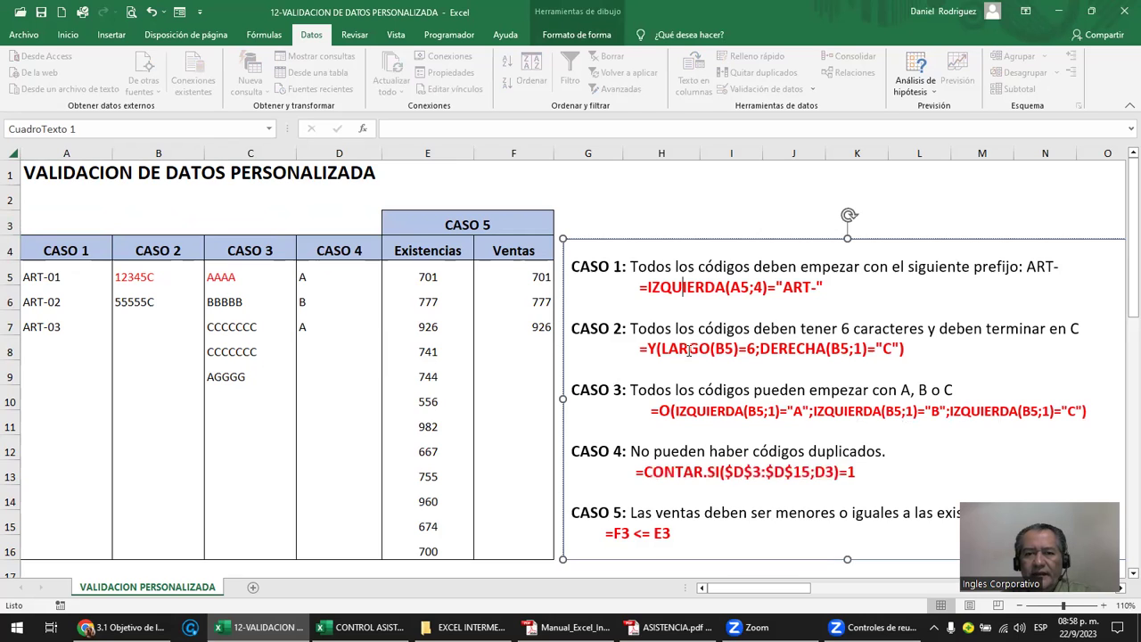
left_click(704, 471)
left_click(652, 534)
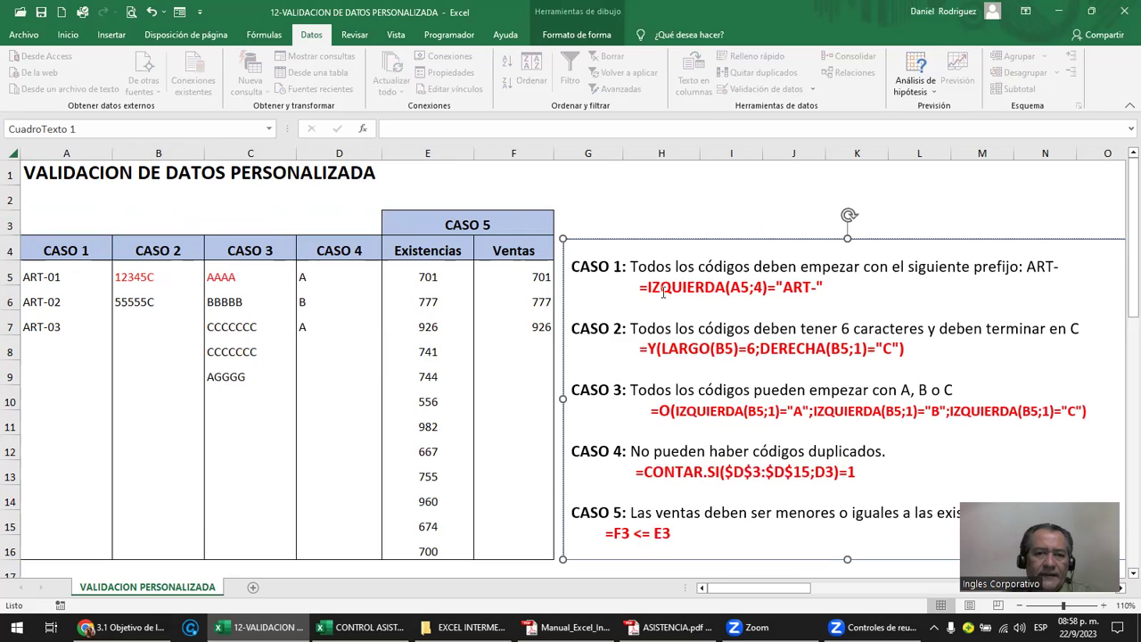
left_click(628, 224)
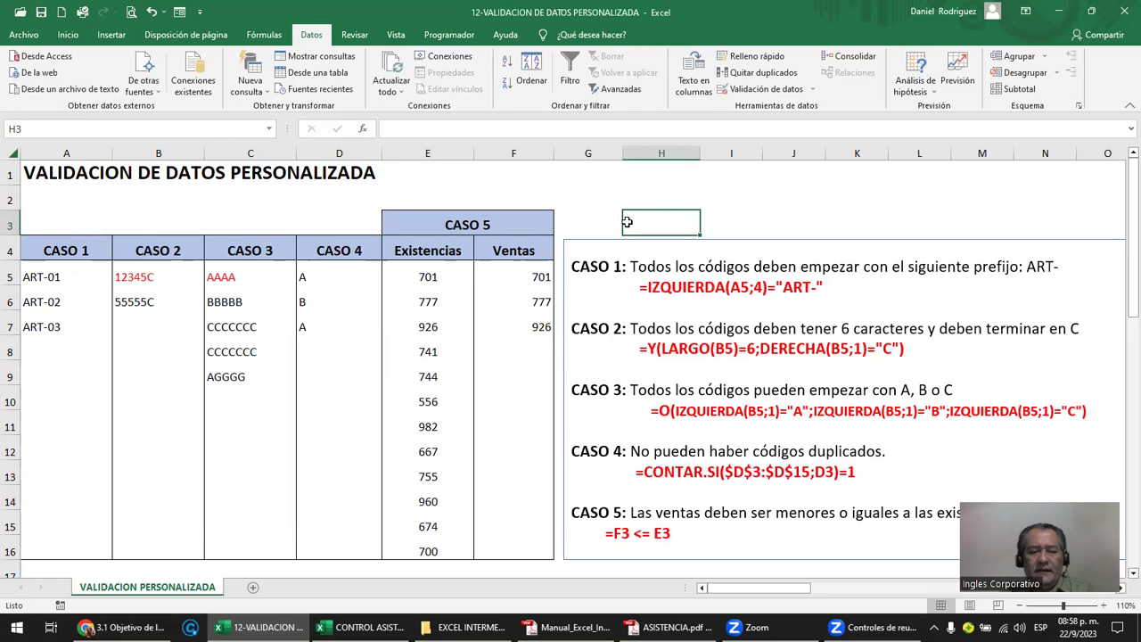
key("Left")
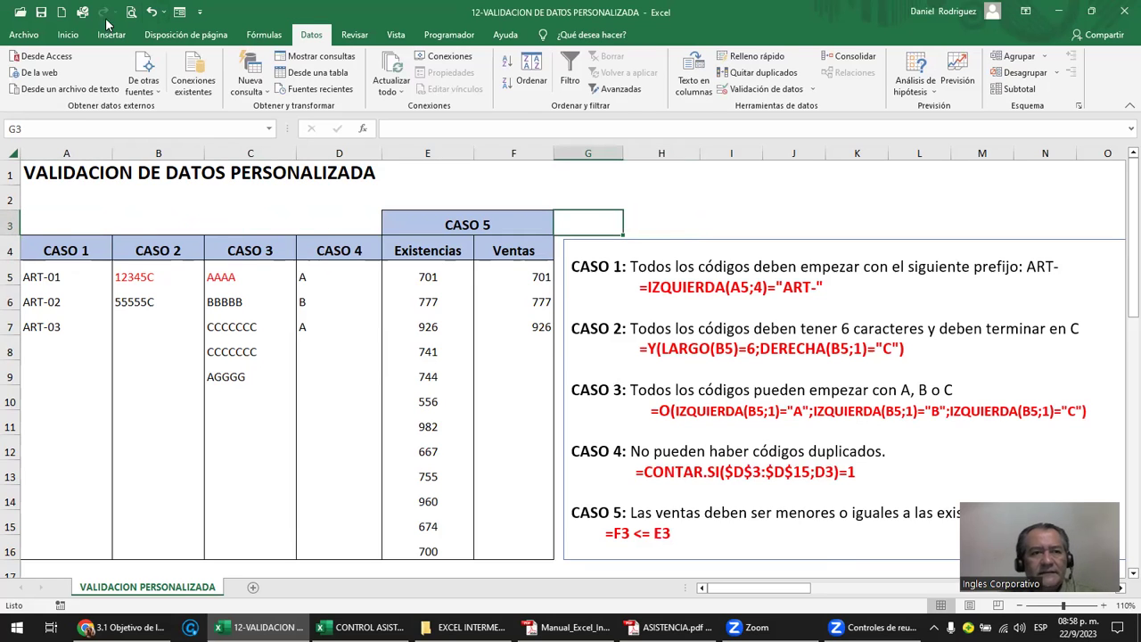